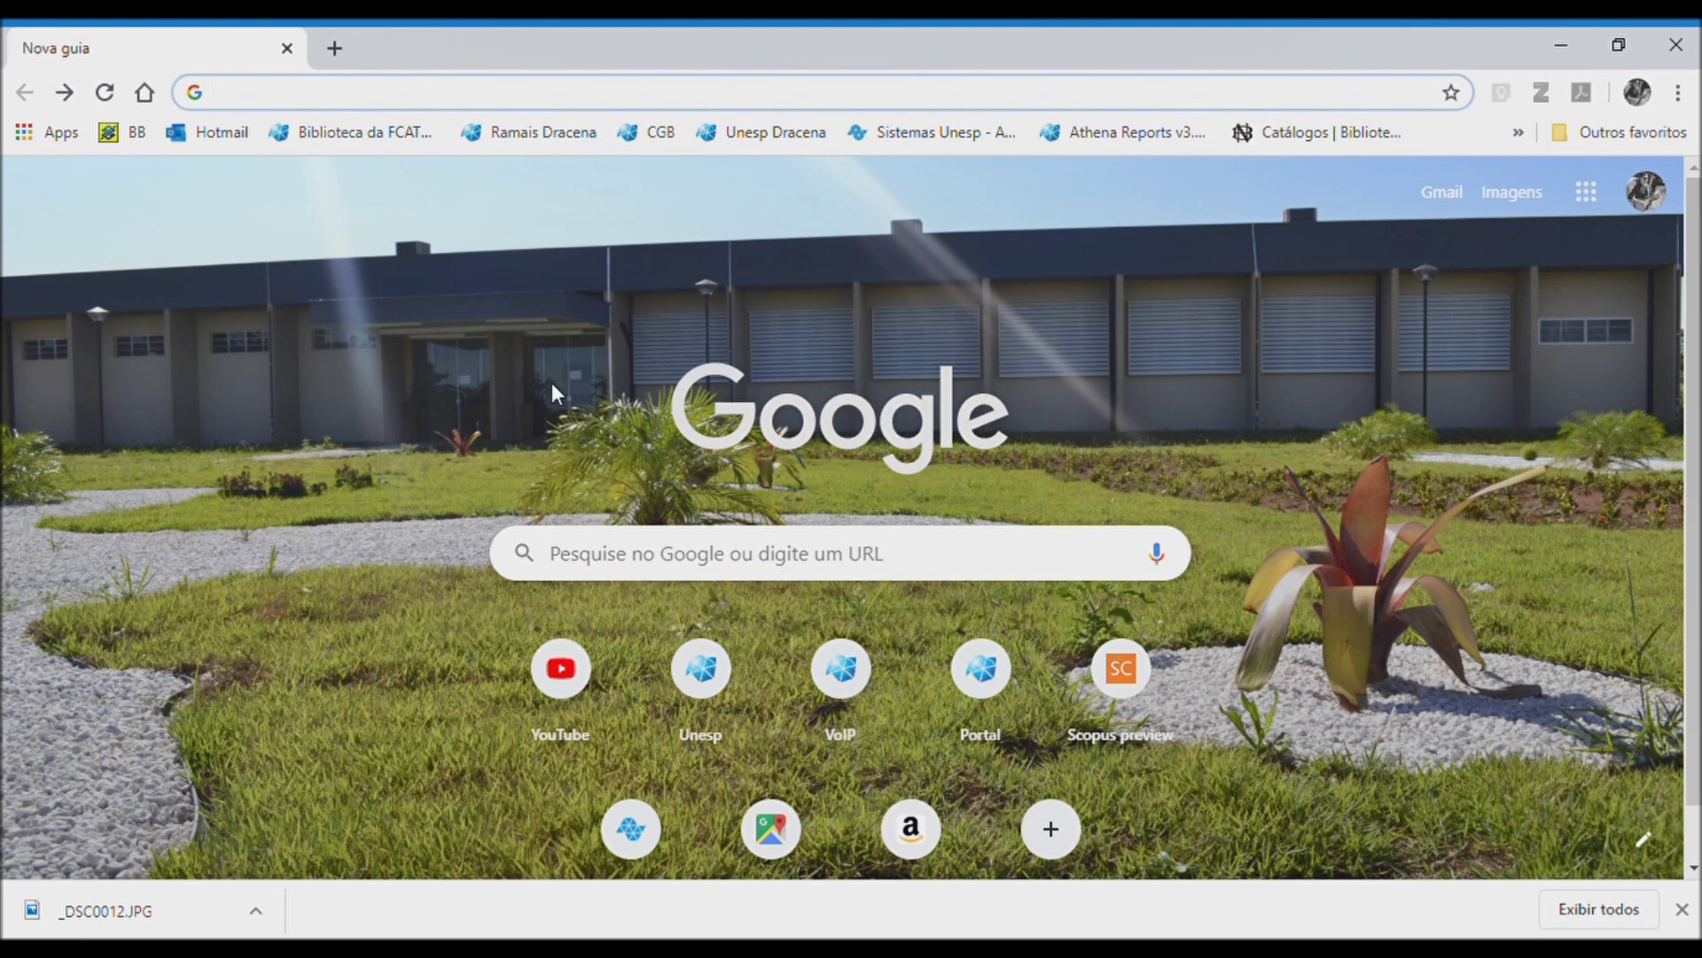
pyautogui.click(1683, 910)
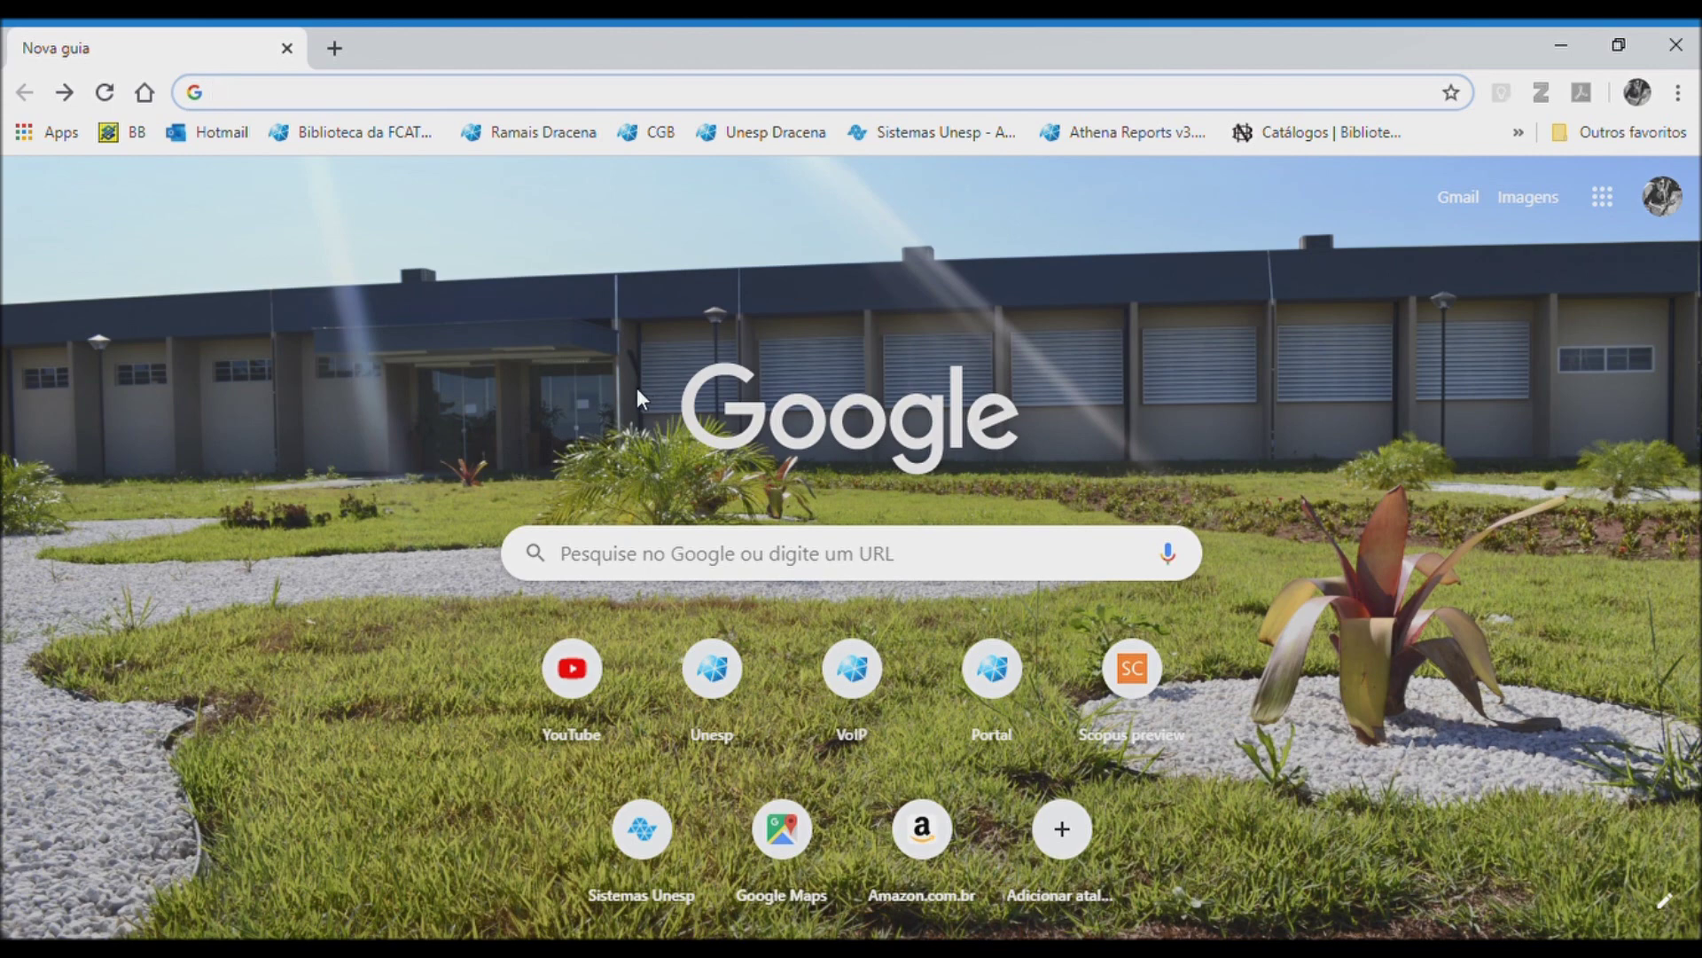
pyautogui.write('www.')
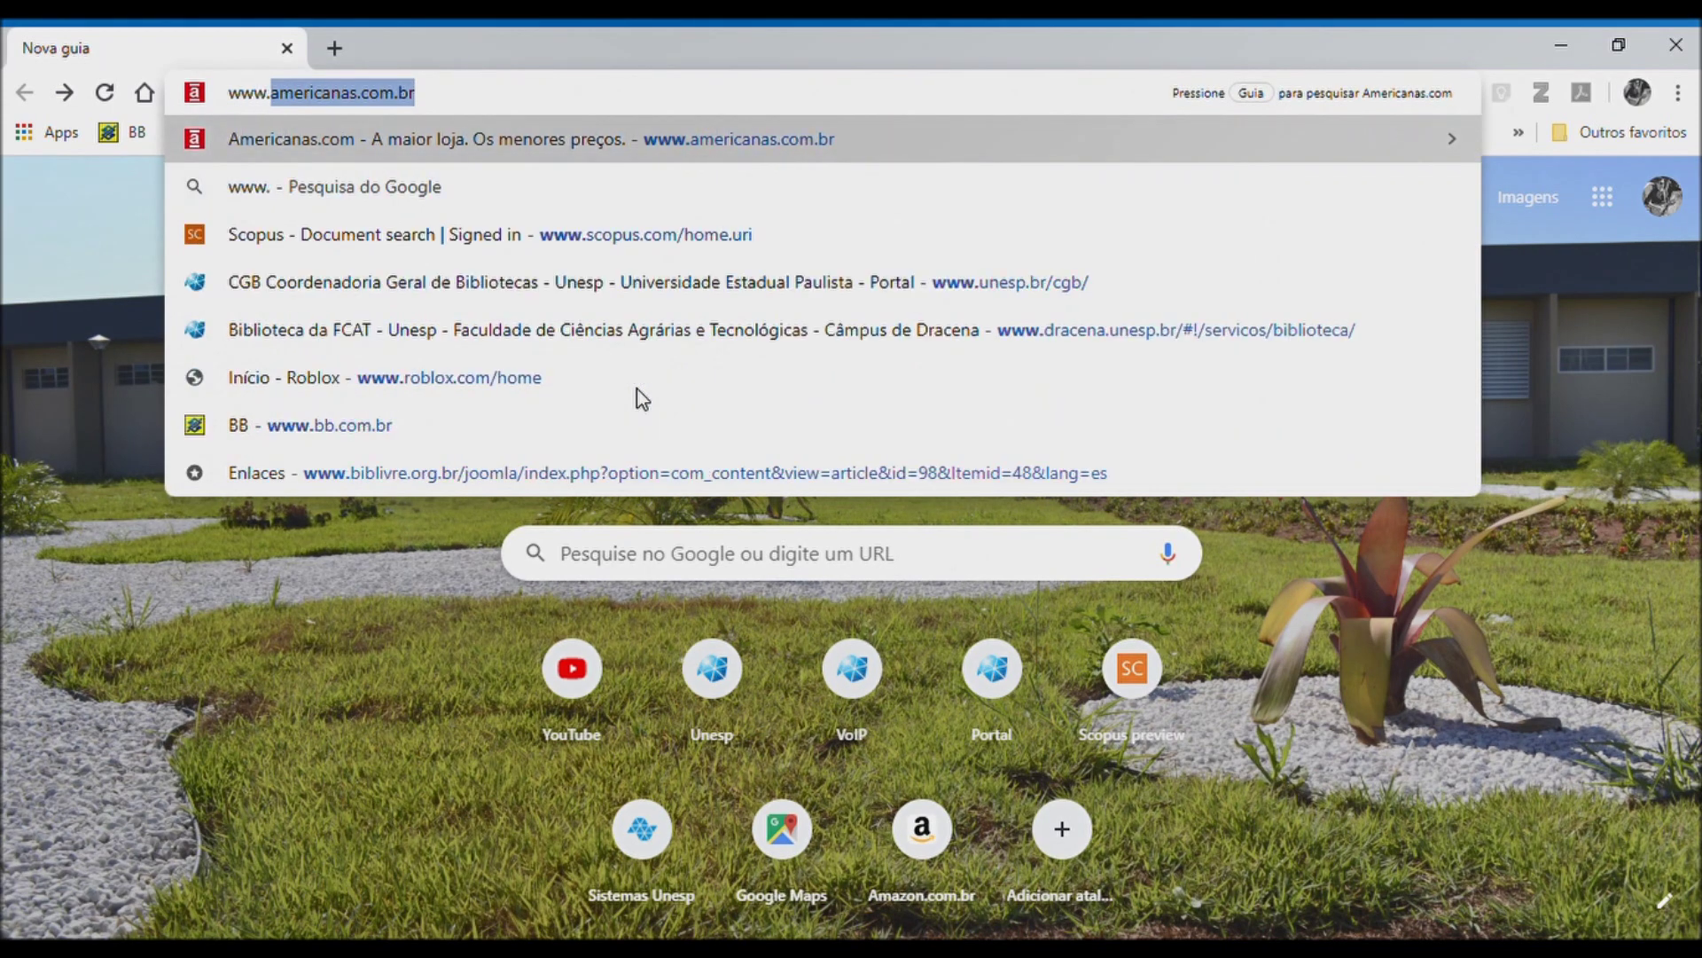
pyautogui.write('b')
pyautogui.write('ar')
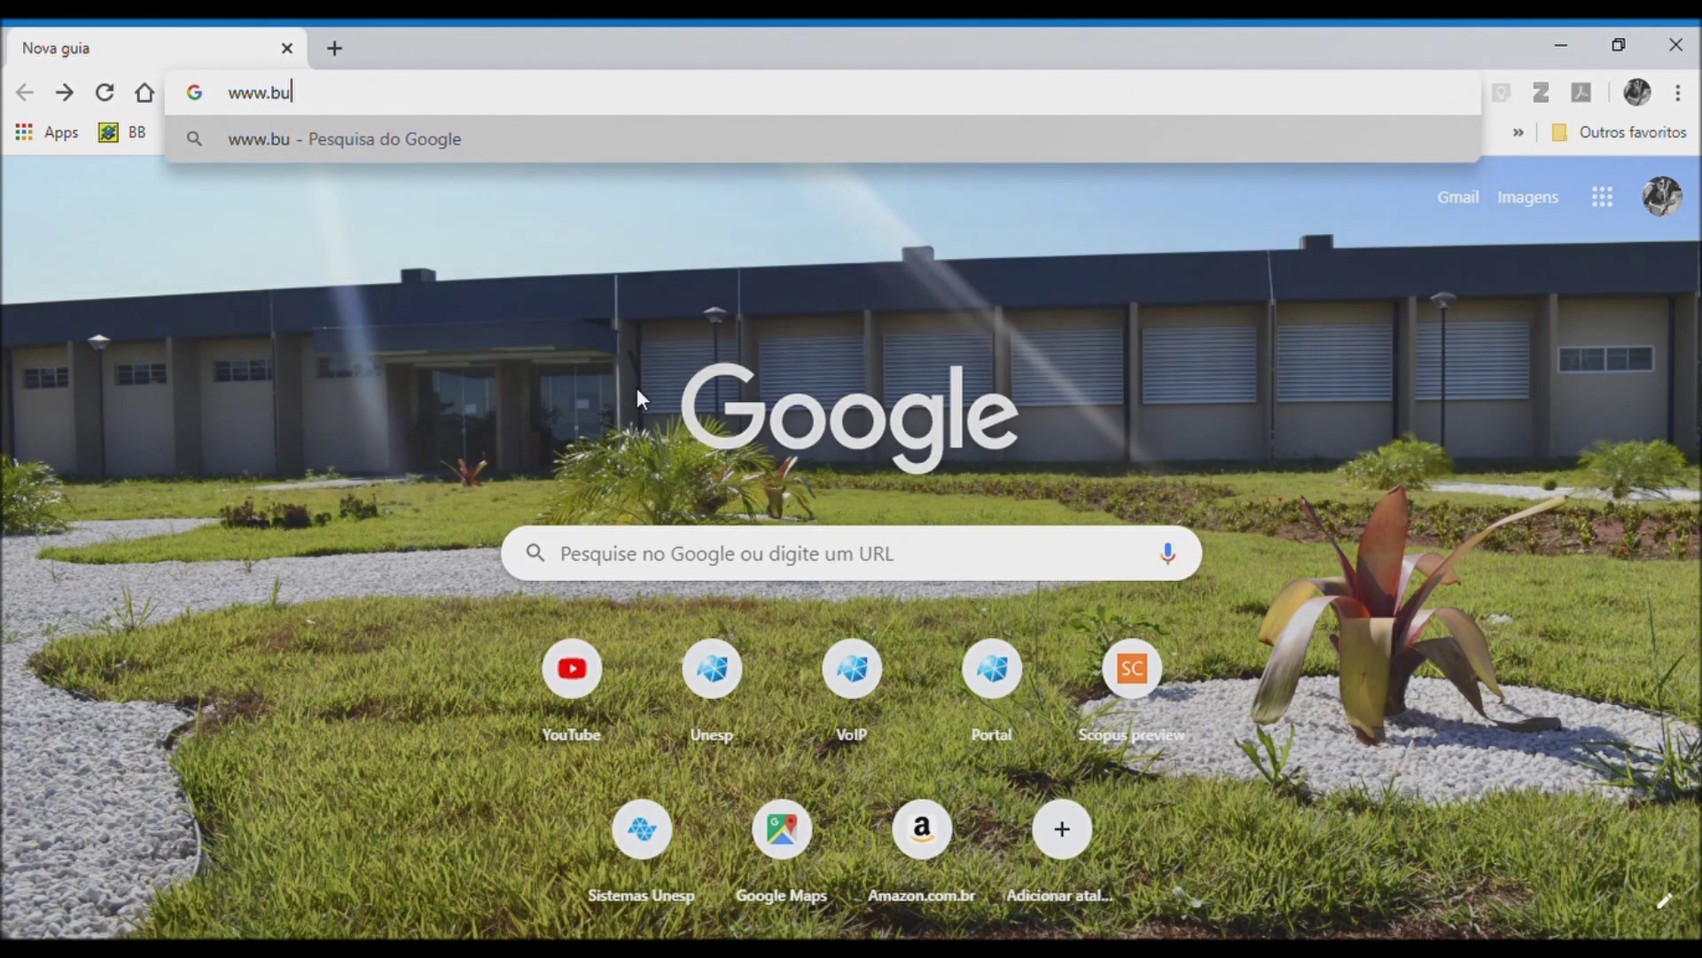
pyautogui.press('BackSpace')
pyautogui.press('BackSpace')
pyautogui.press('BackSpace')
pyautogui.write('dracena.u')
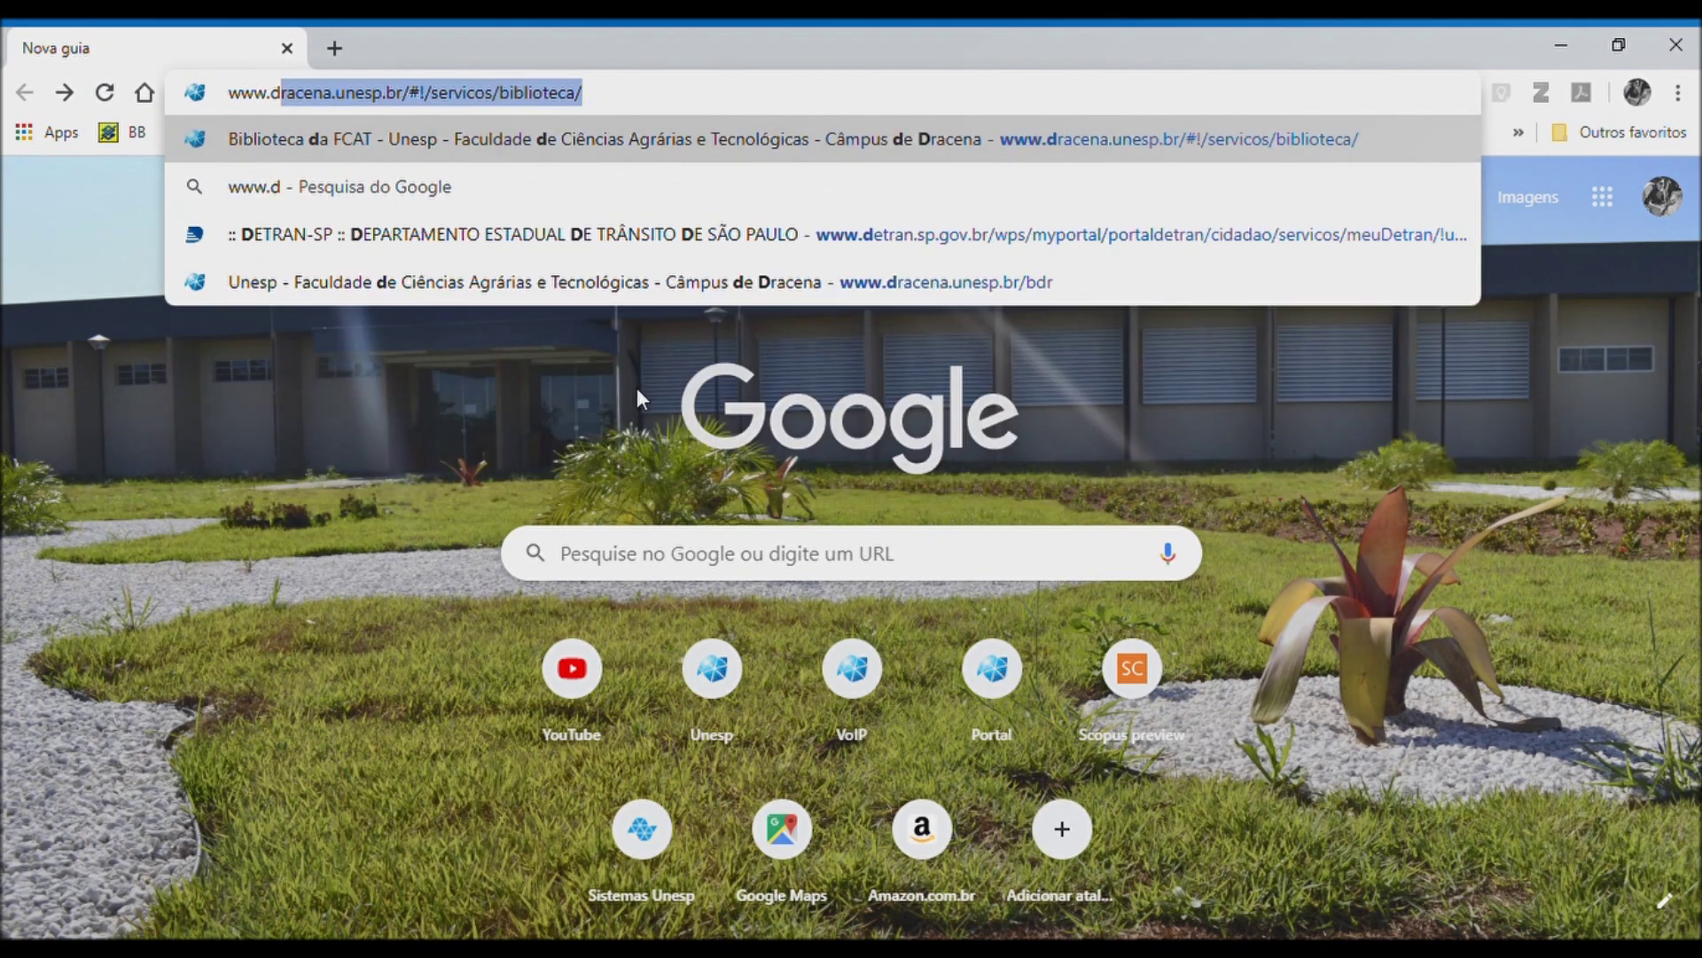
pyautogui.write('nesp')
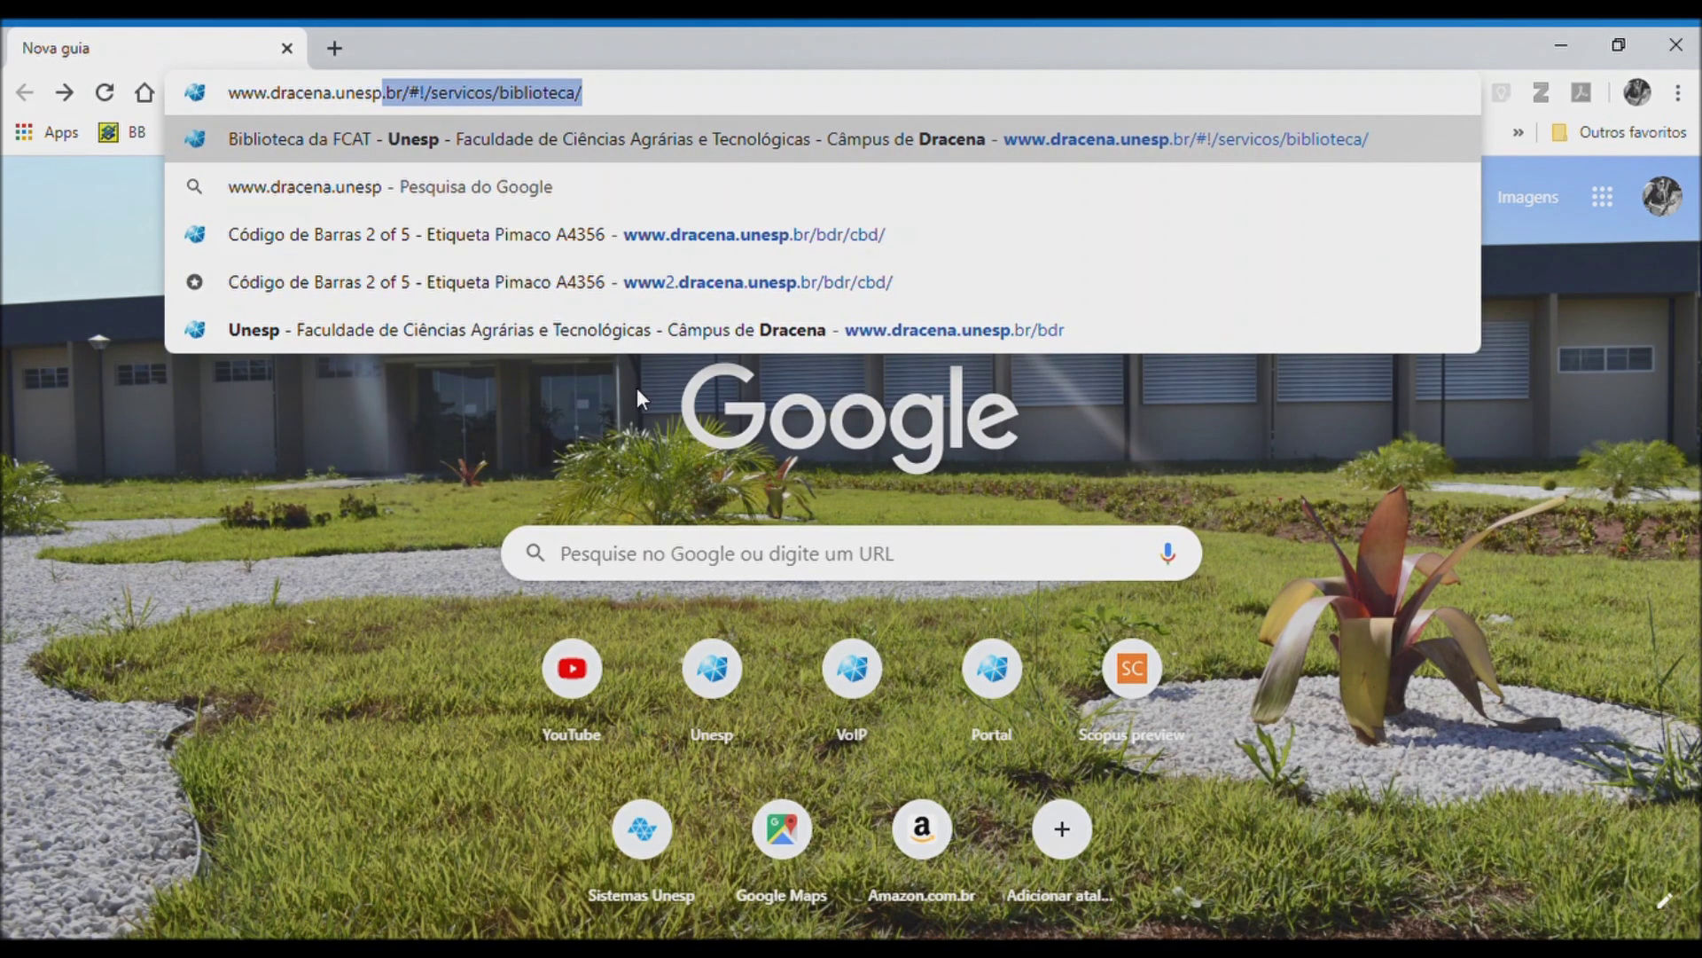
pyautogui.write('.br')
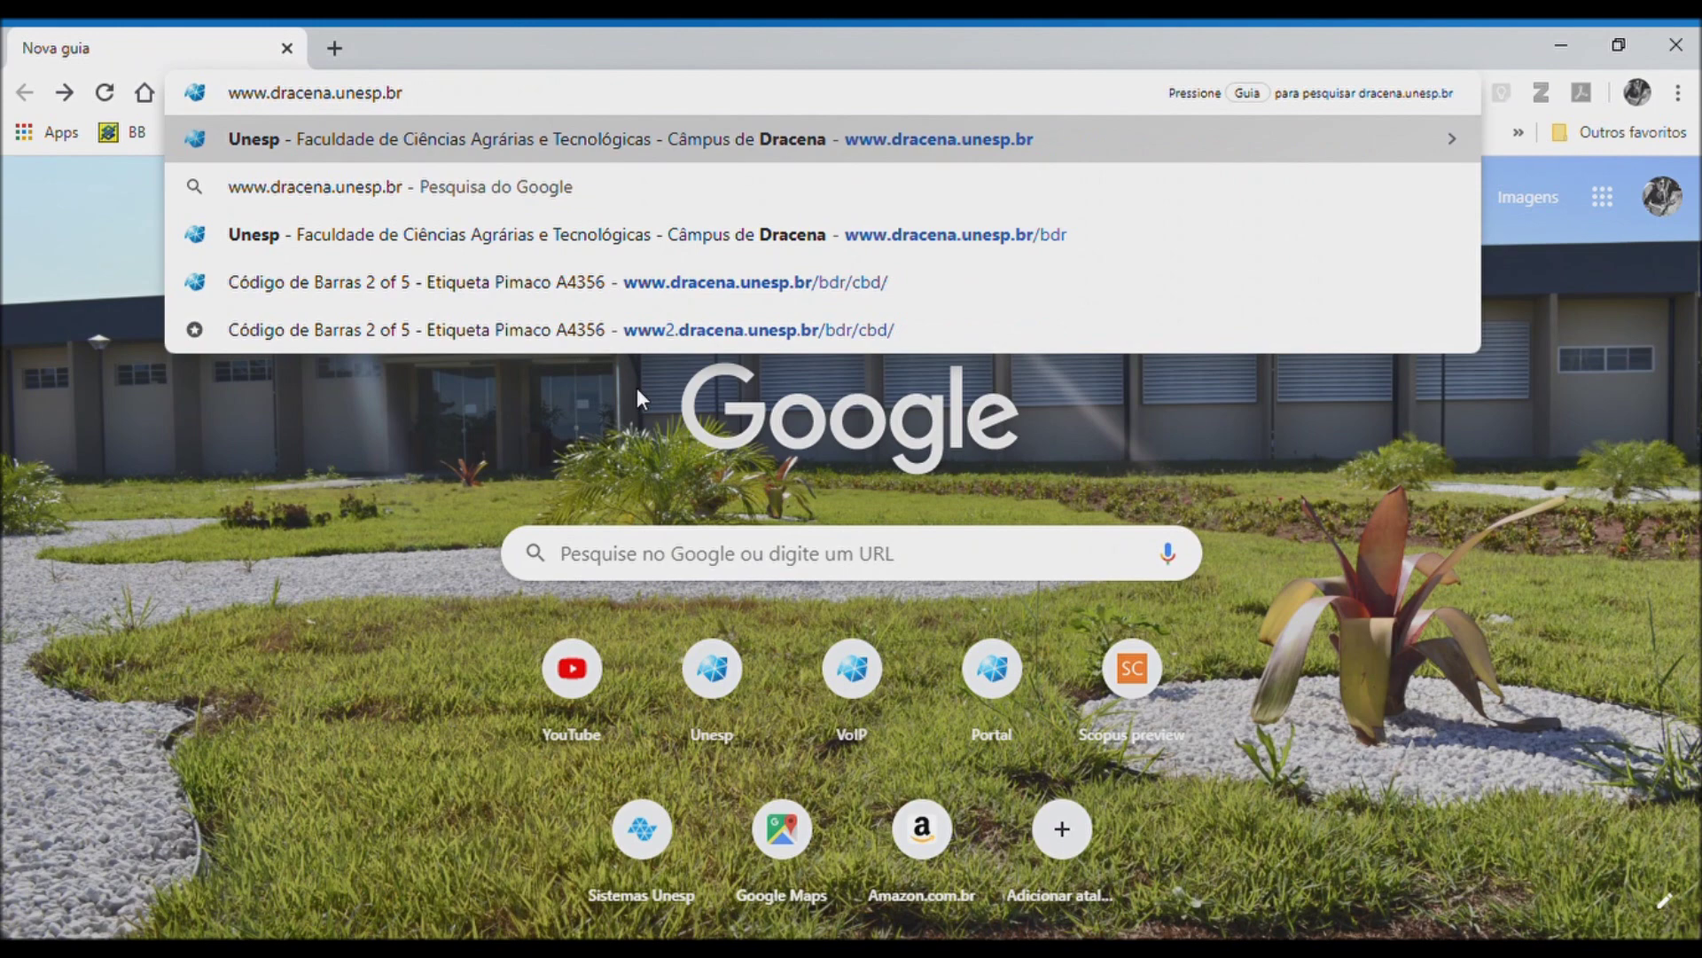
pyautogui.write('/bdr')
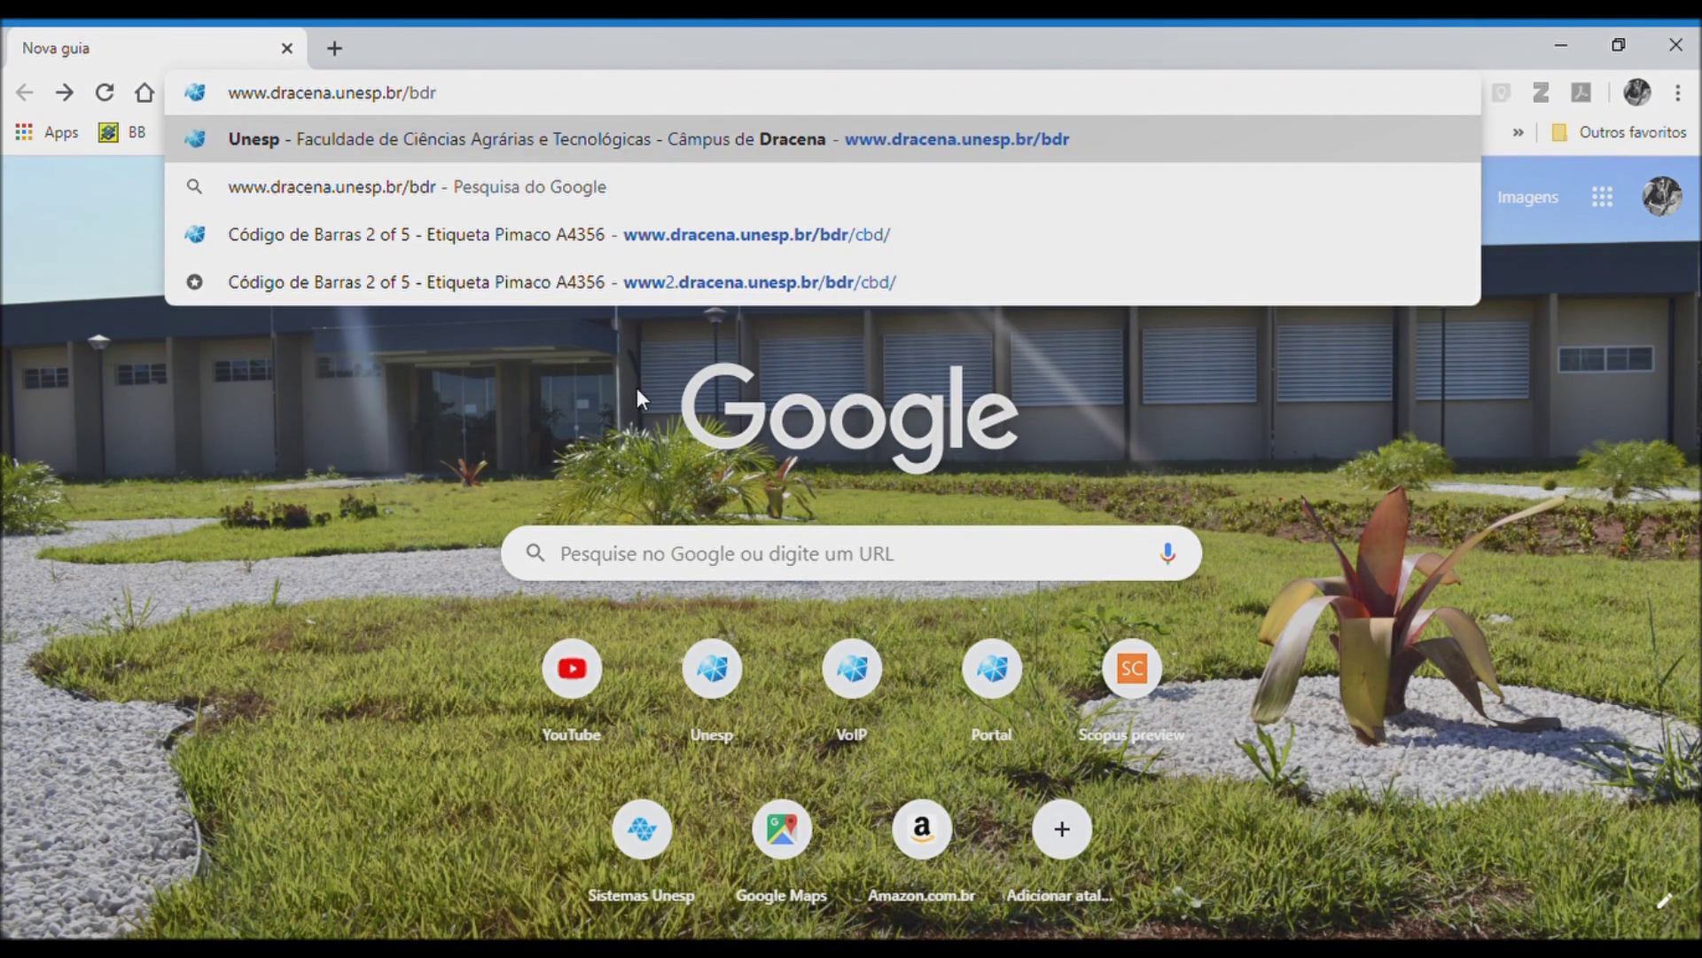
pyautogui.press('Return')
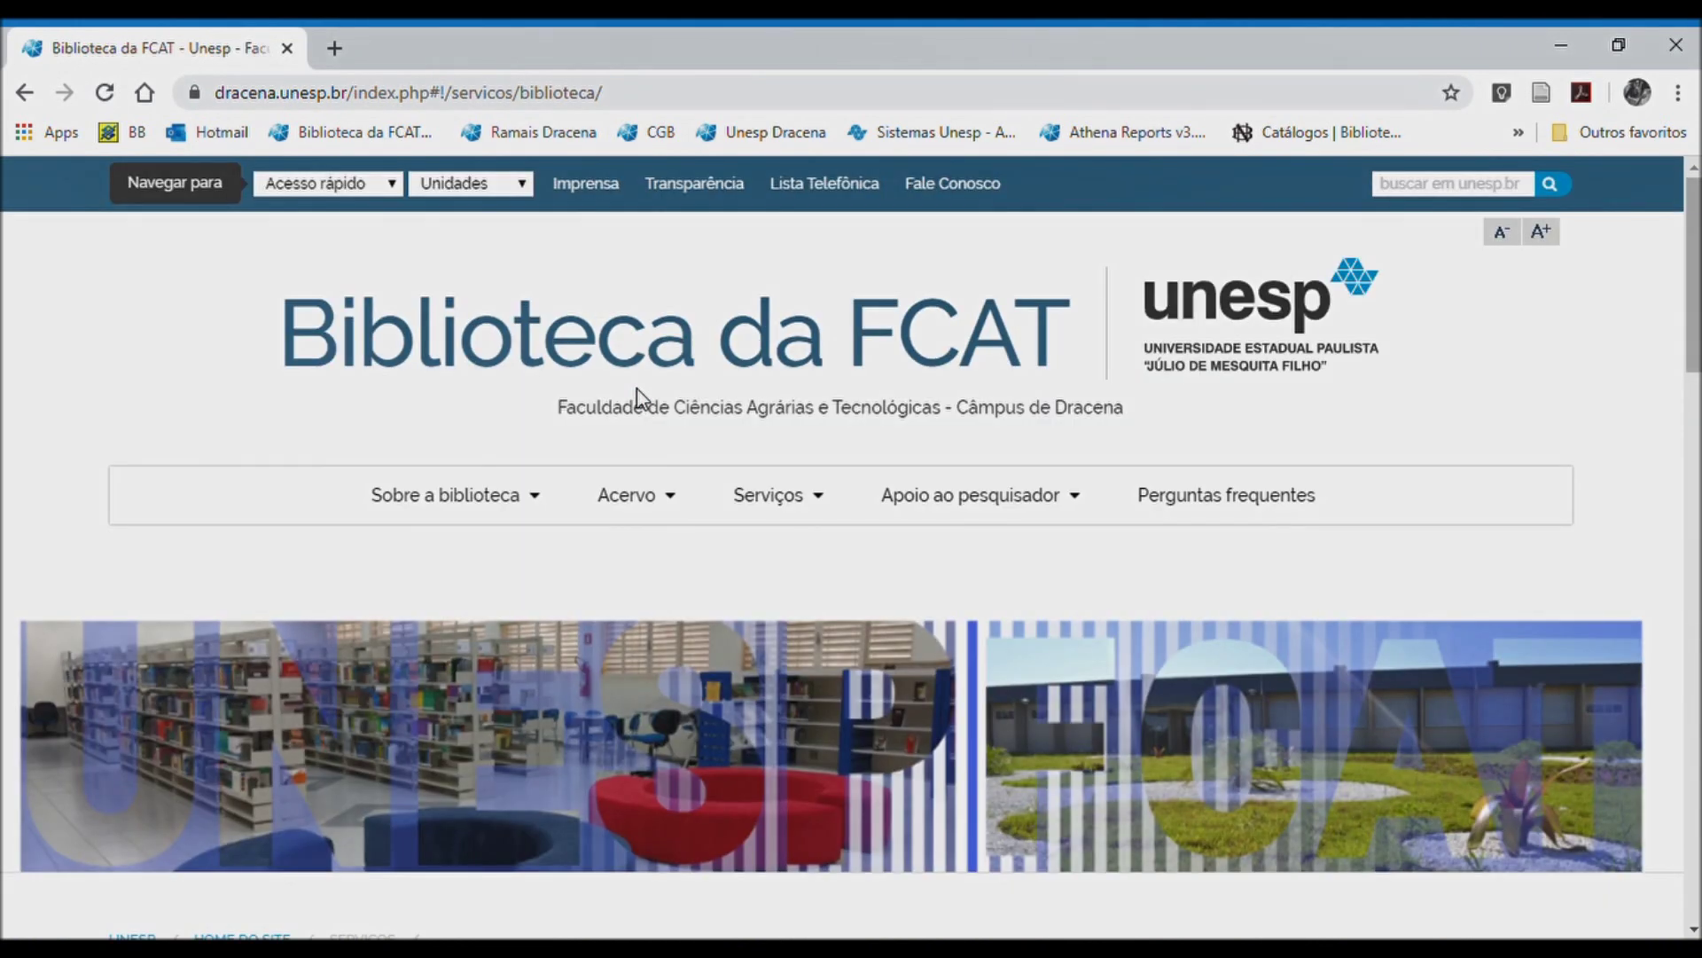
# - Look over the library home page and open the Bases de dados page of the Acervo section
pyautogui.scroll(-15, 1463, 506)
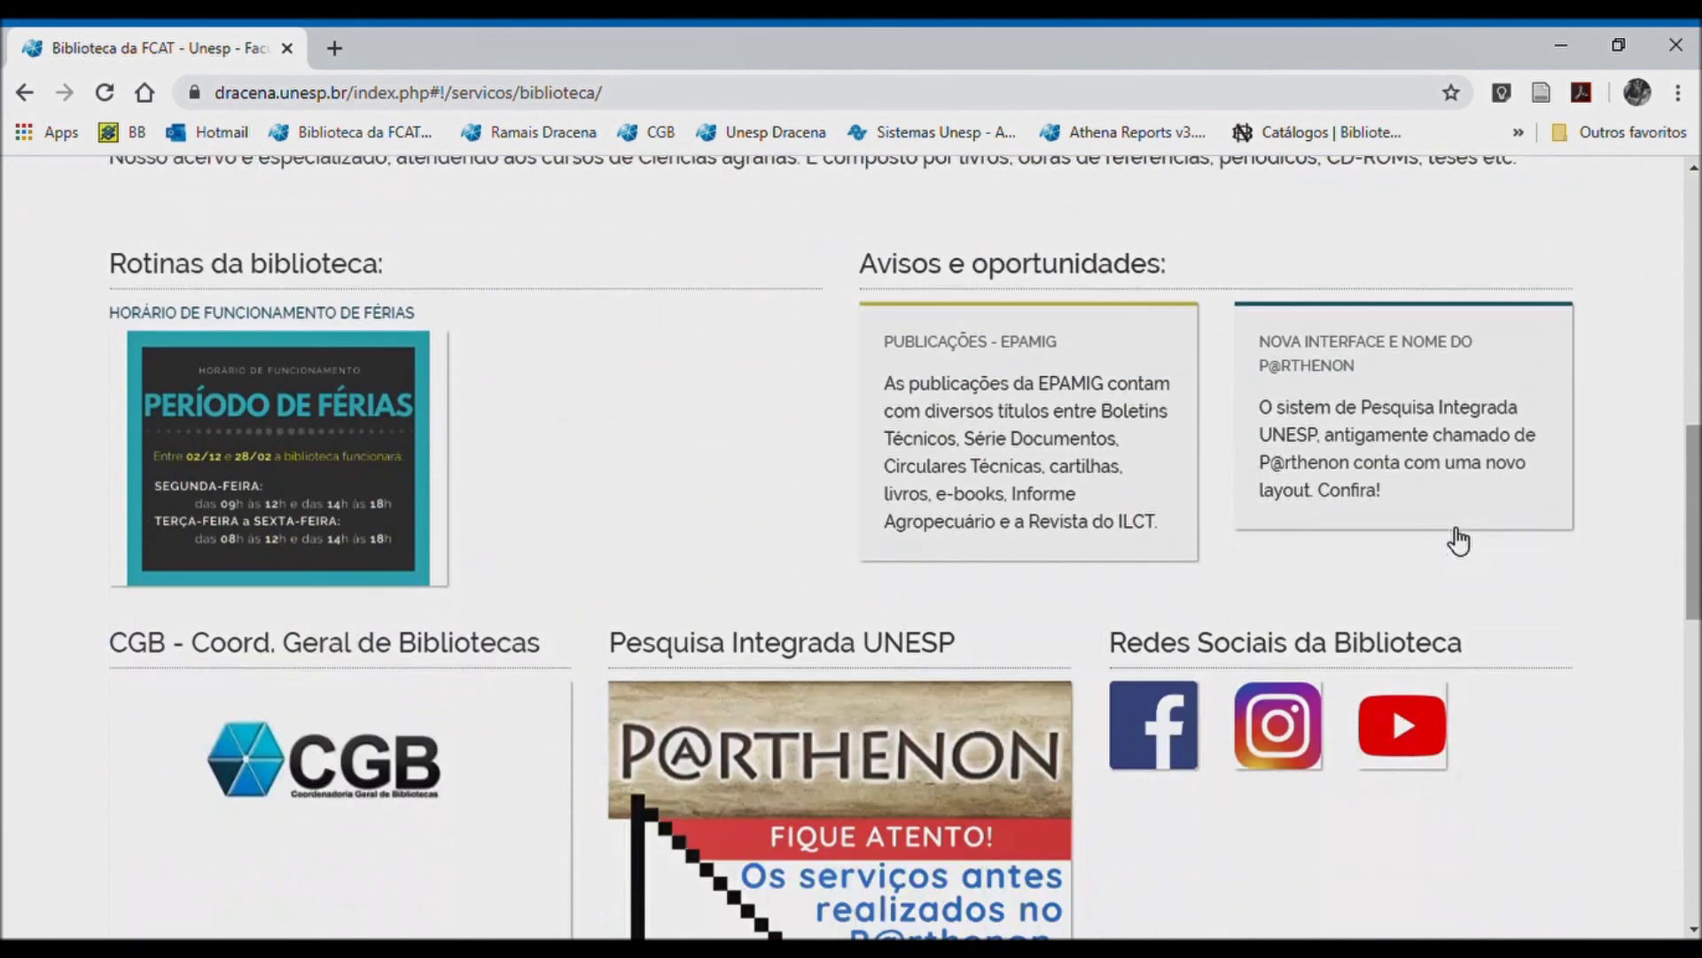
pyautogui.scroll(-5, 1453, 536)
pyautogui.scroll(20, 1383, 510)
pyautogui.moveTo(1029, 521)
pyautogui.moveTo(676, 509)
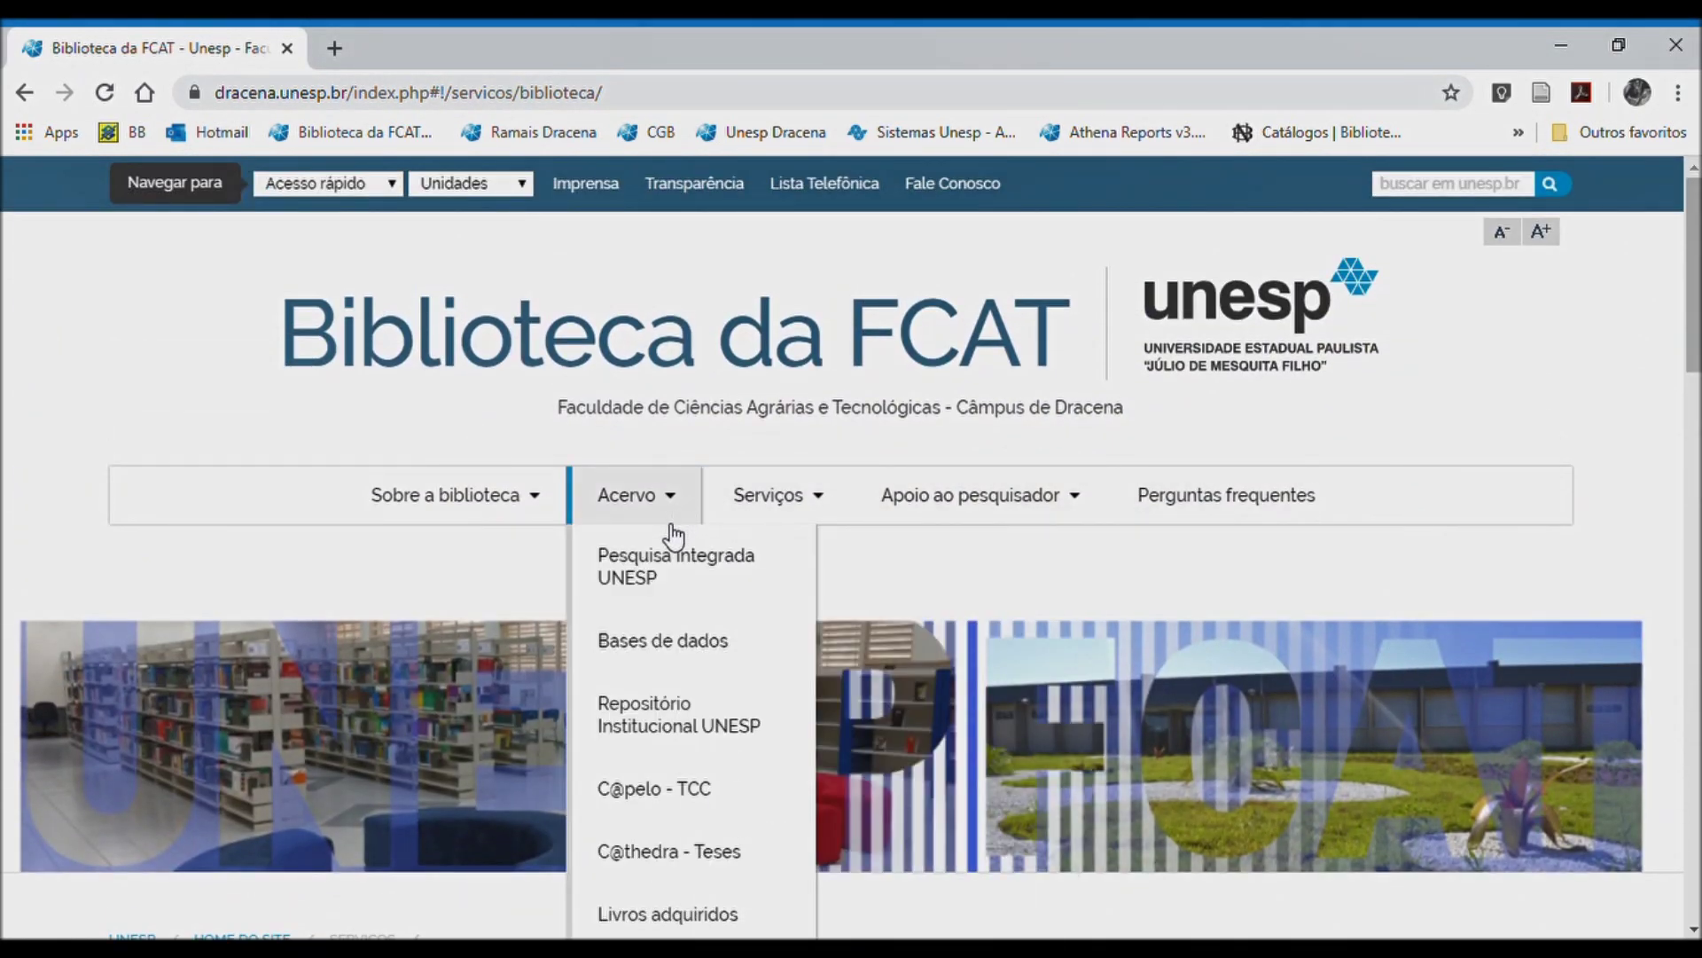
pyautogui.click(637, 657)
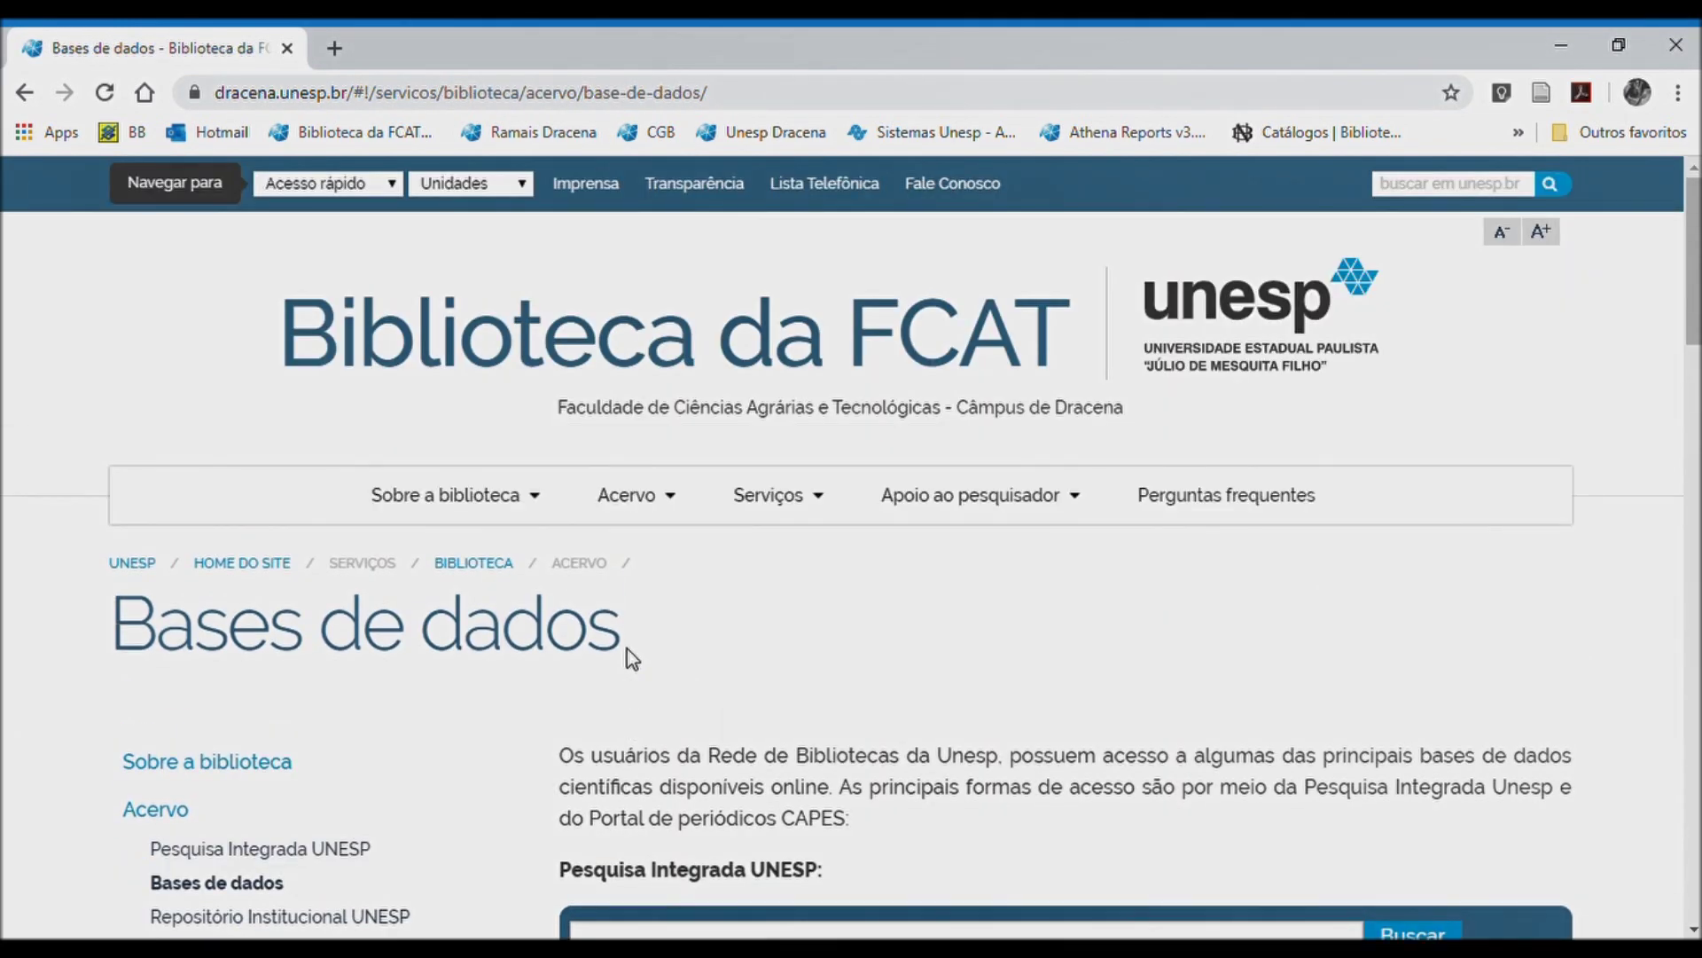
# - Examine the databases offered on the Bases de dados page, from Pesquisa Integrada UNESP and Portal CAPES to SciELO, Google Acadêmico and CGB
pyautogui.scroll(-3, 896, 635)
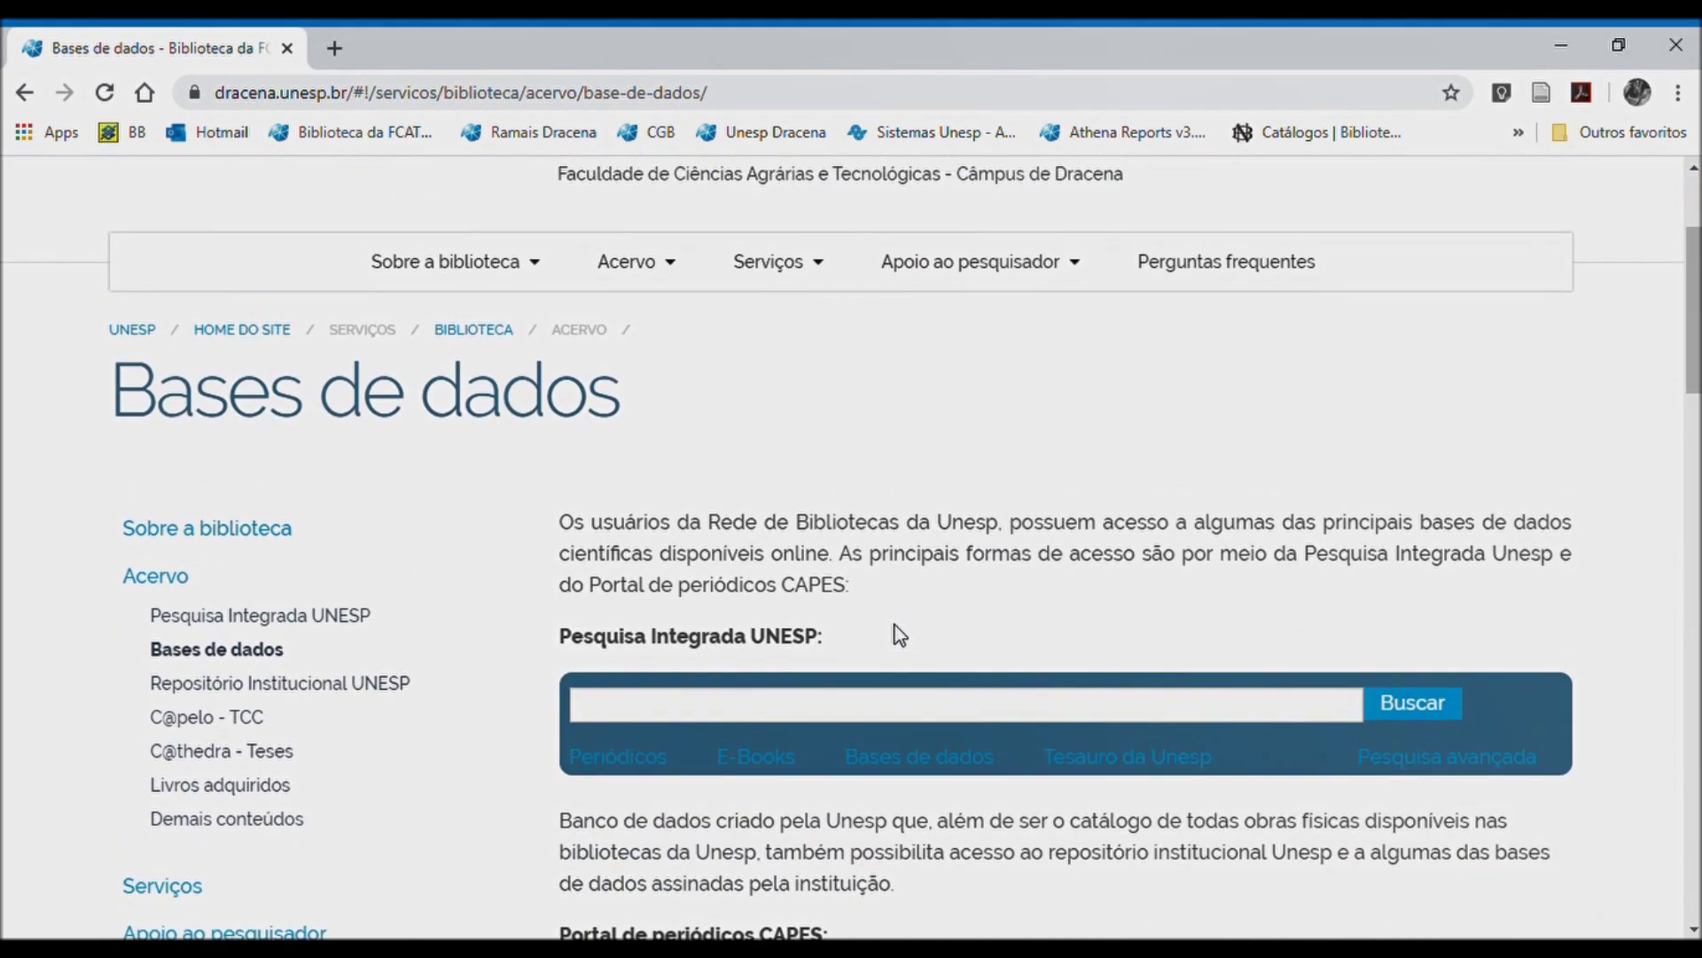
pyautogui.scroll(3, 828, 589)
pyautogui.scroll(-12, 1089, 586)
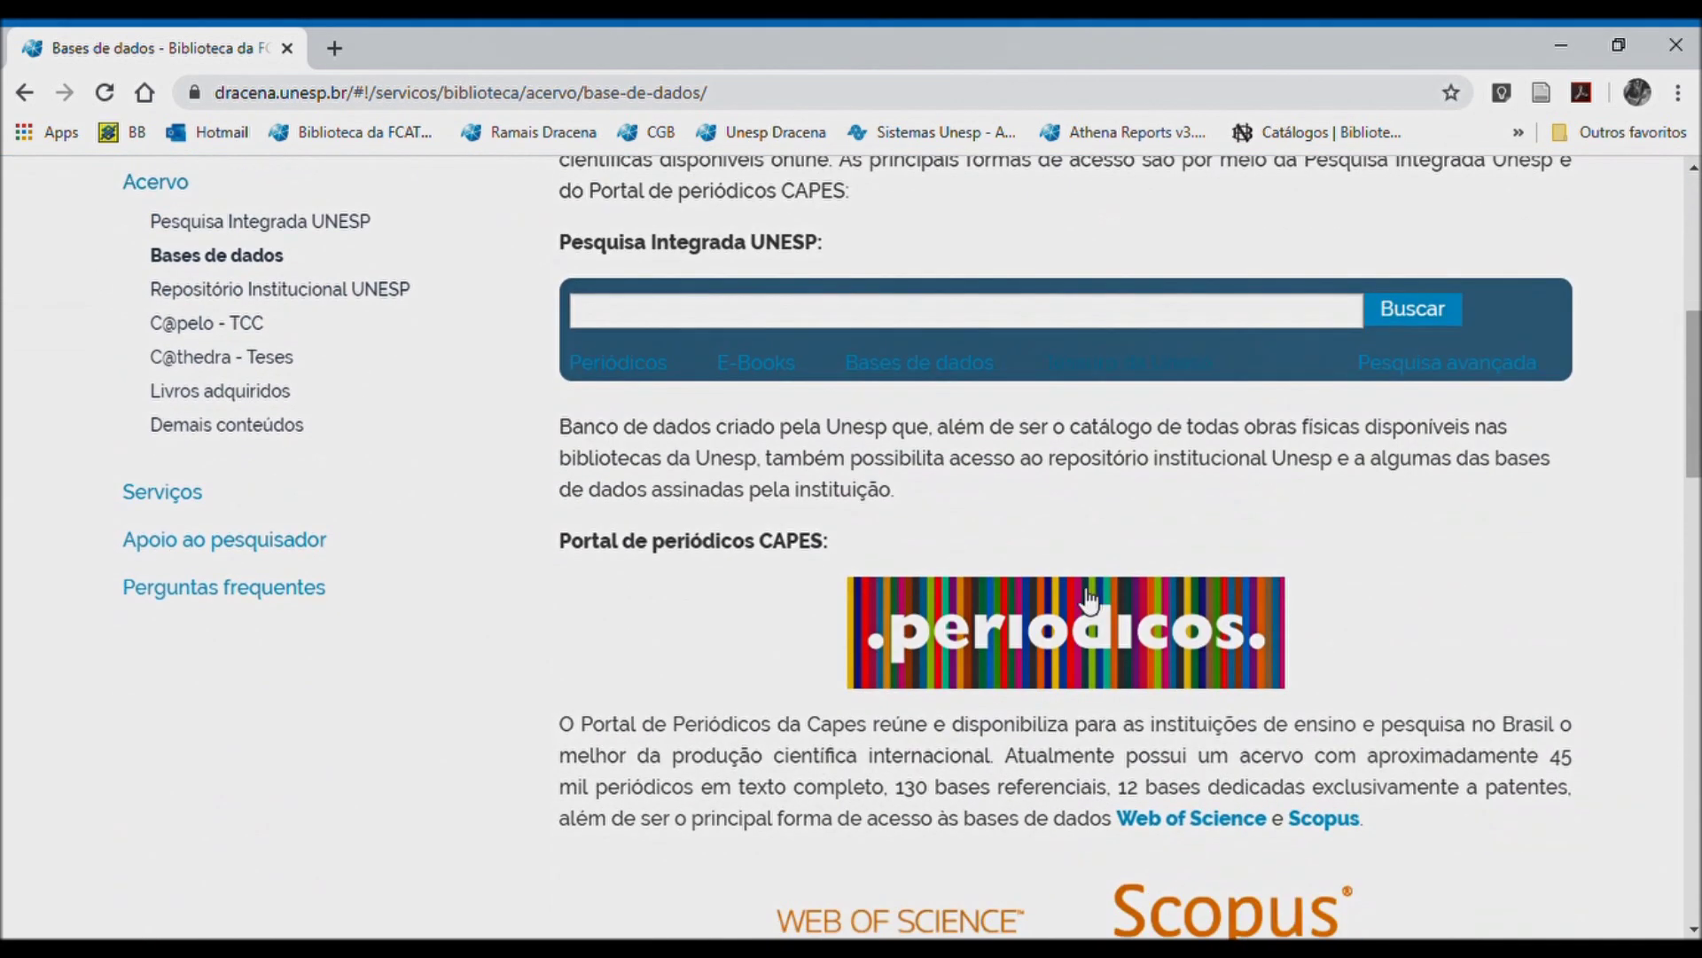
pyautogui.scroll(3, 1089, 601)
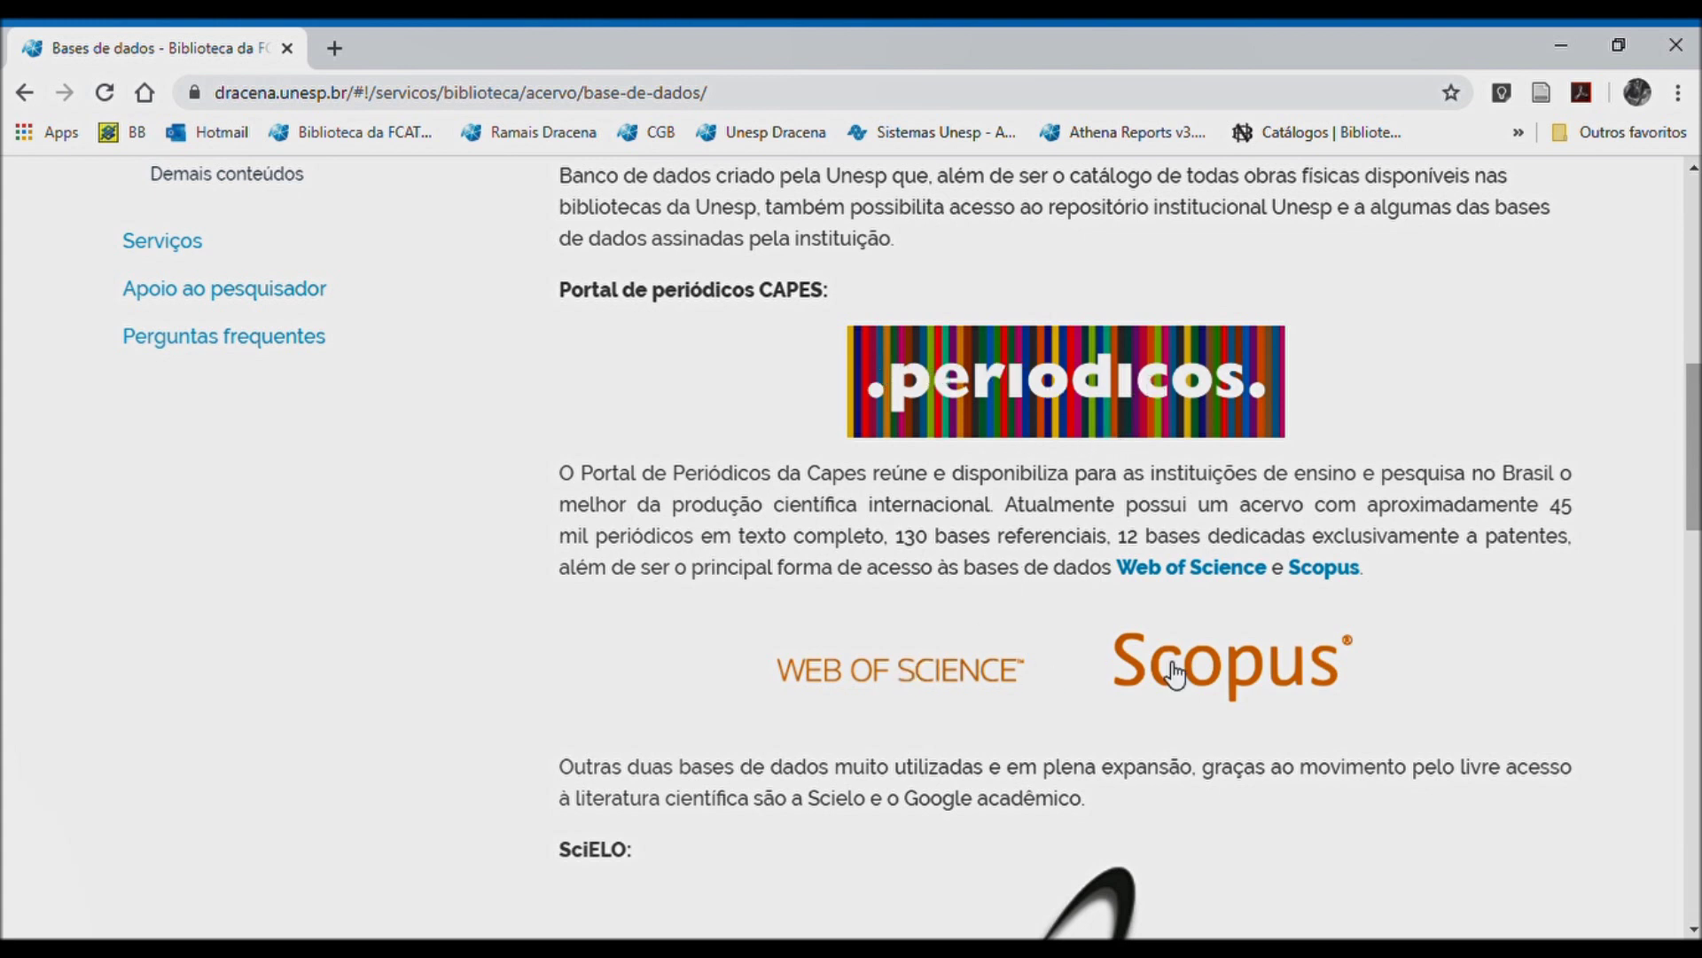
pyautogui.scroll(-3, 1153, 563)
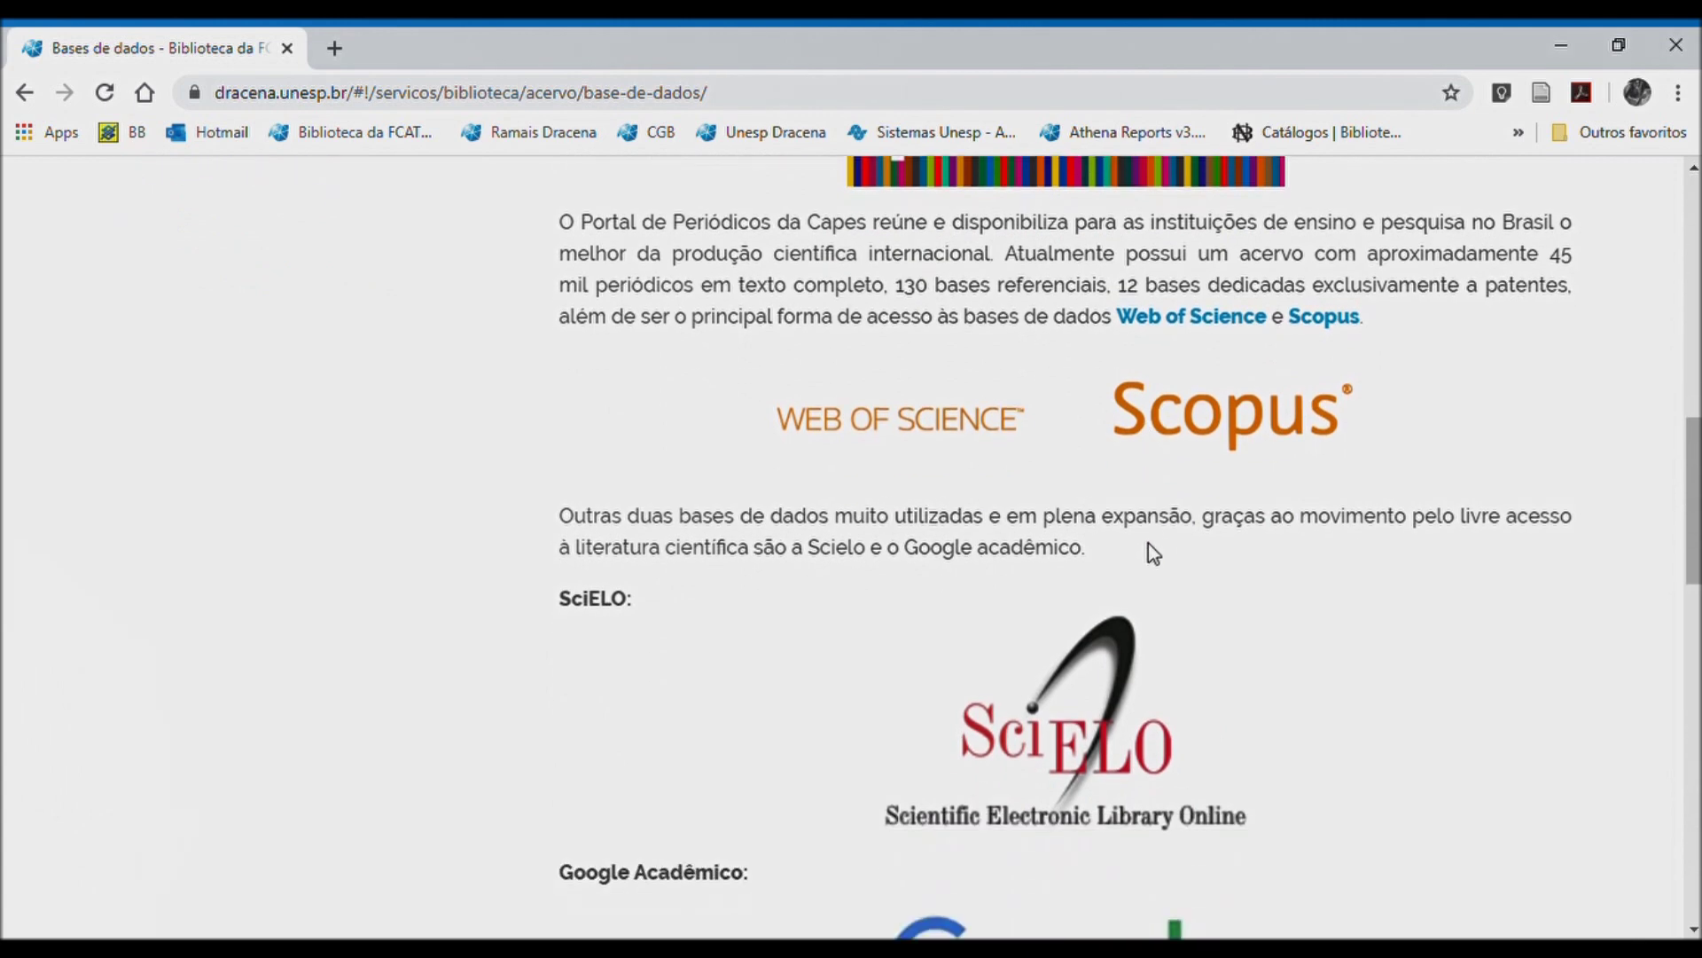
pyautogui.scroll(-3, 1110, 691)
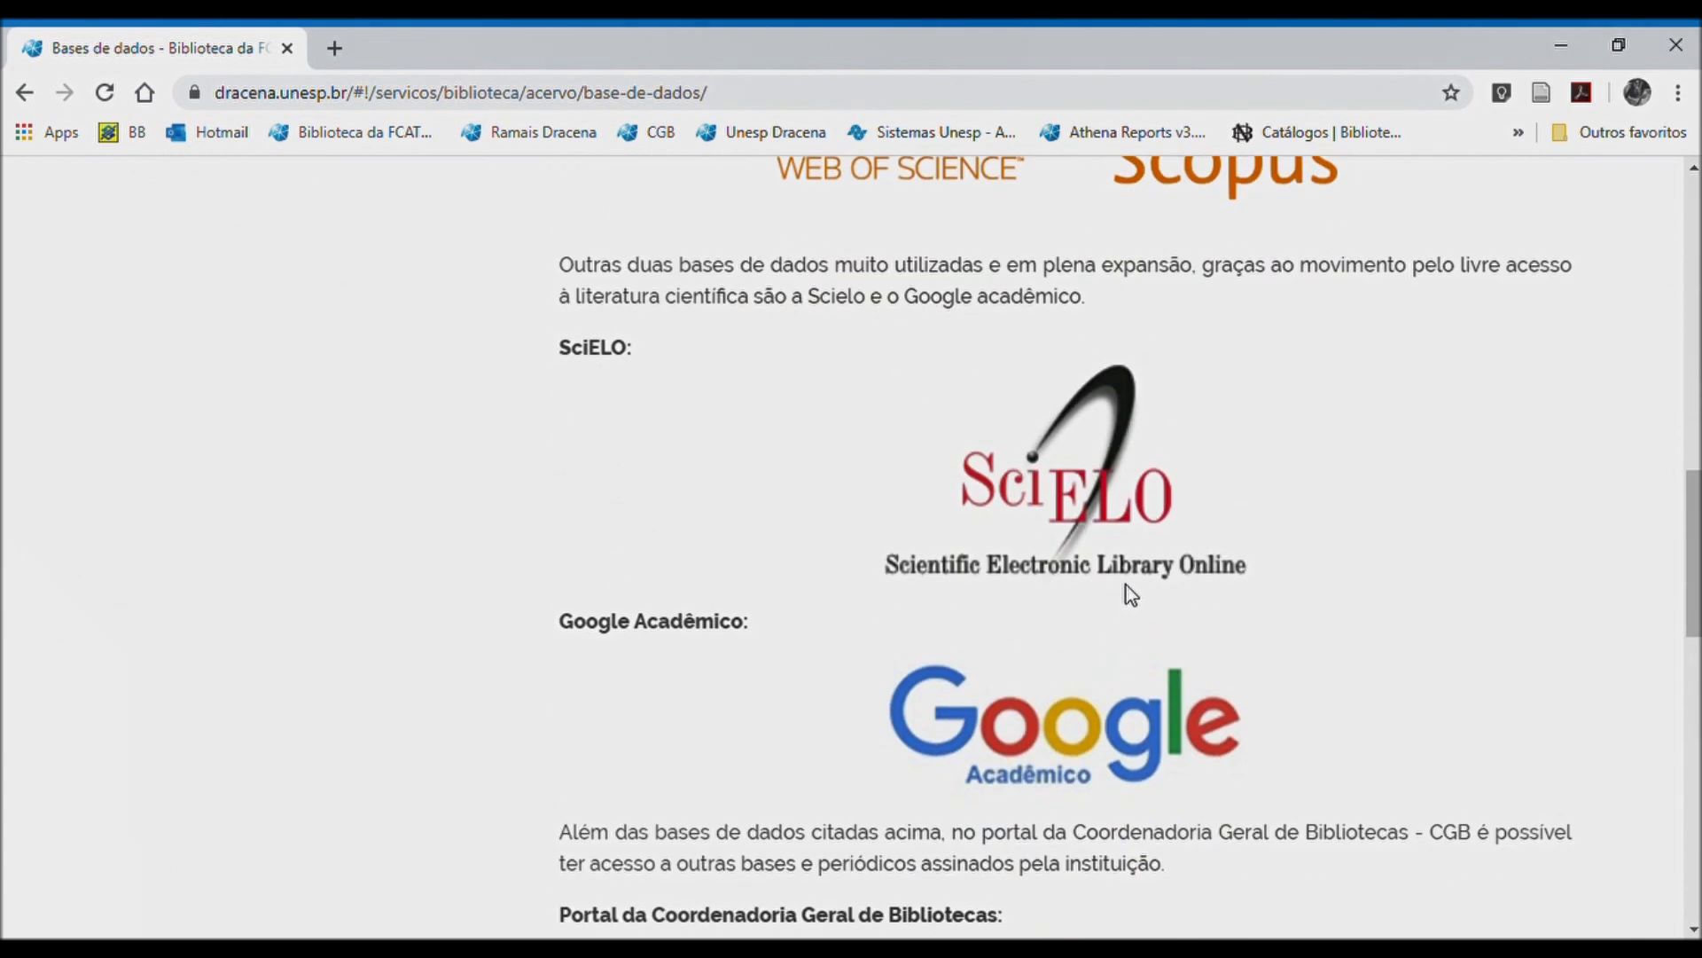
pyautogui.scroll(-3, 1126, 585)
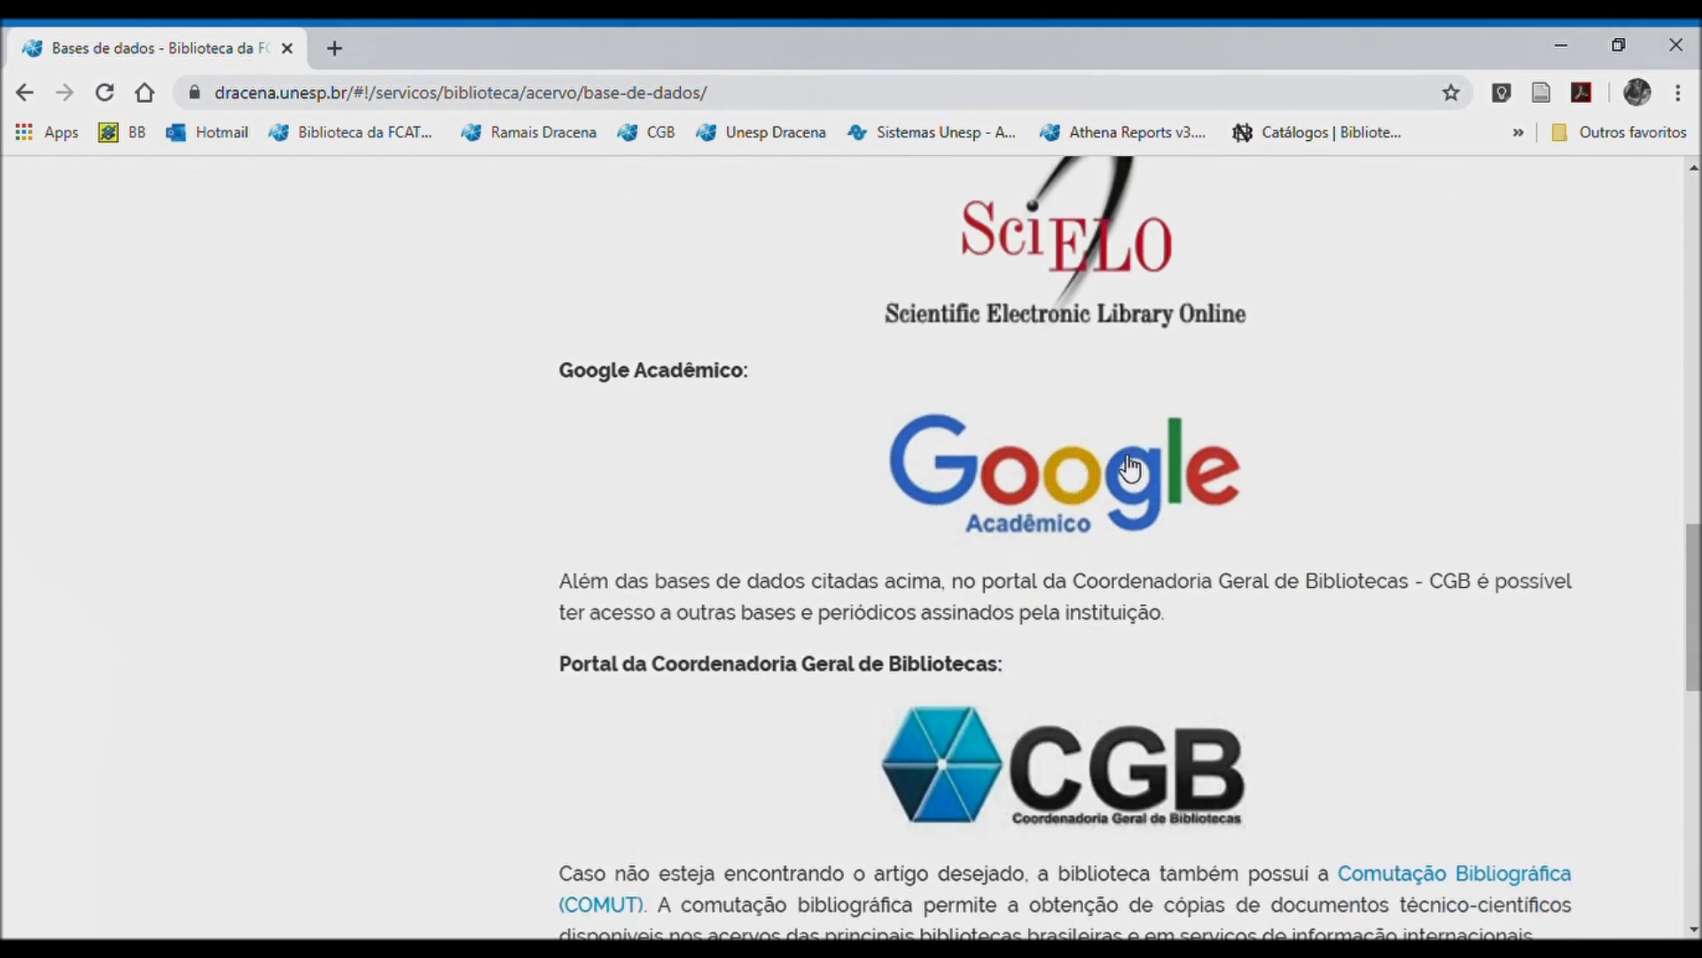
pyautogui.scroll(-5, 1128, 467)
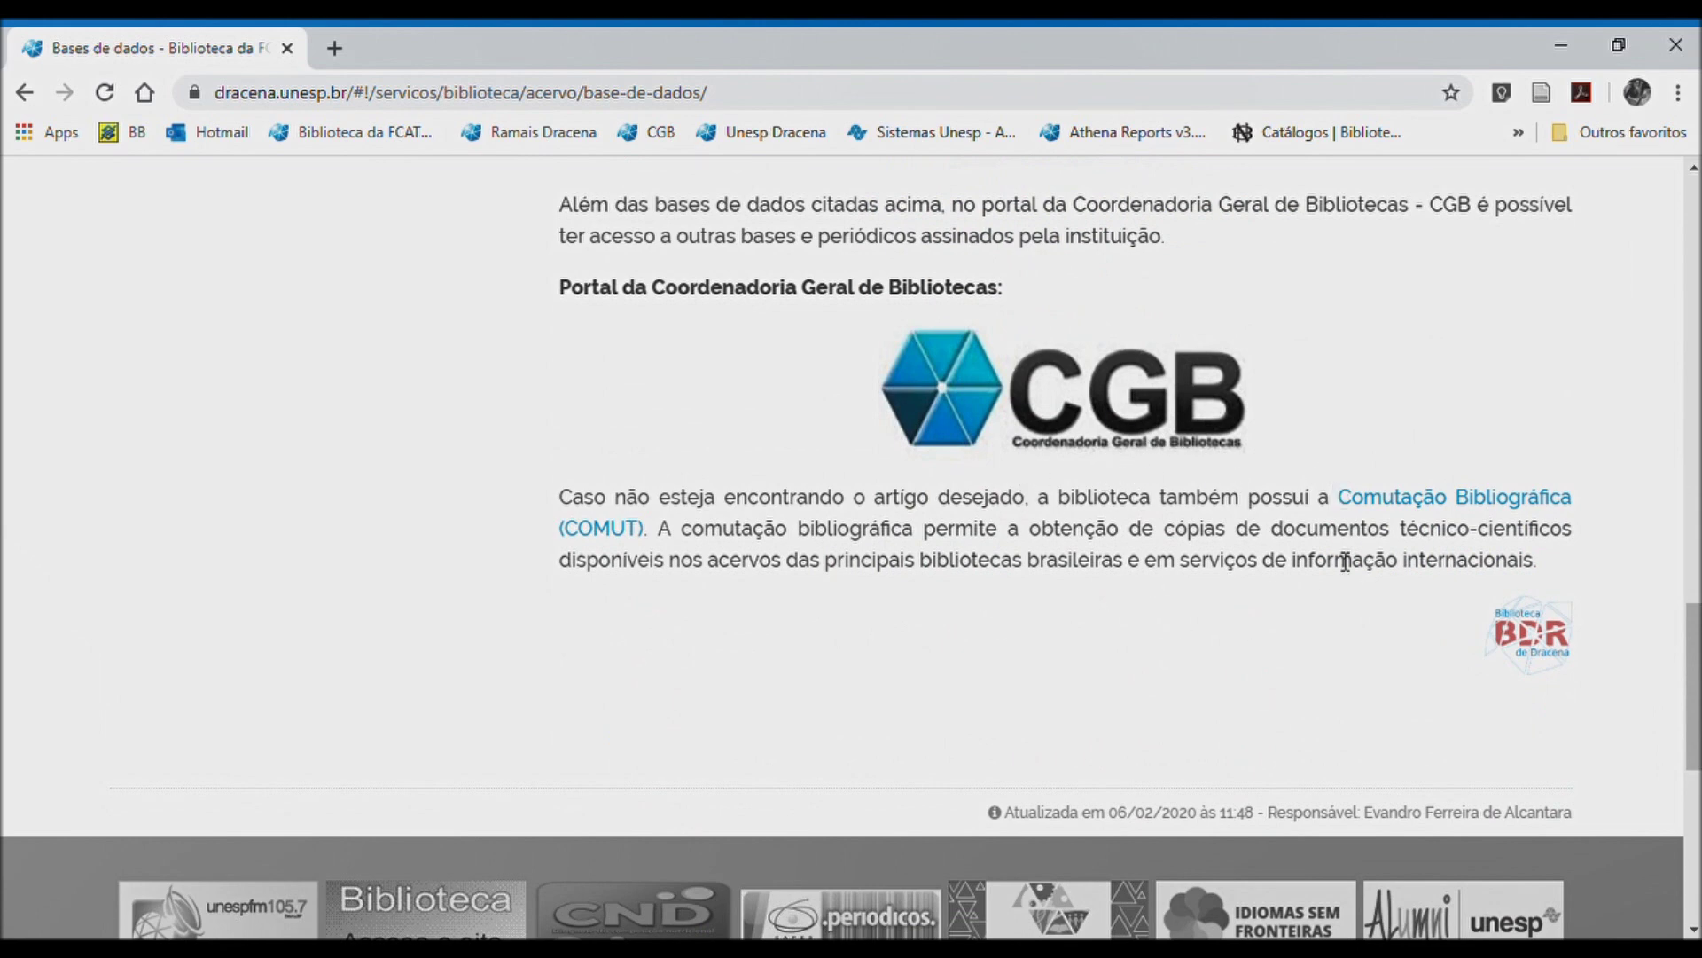
pyautogui.scroll(3, 1133, 419)
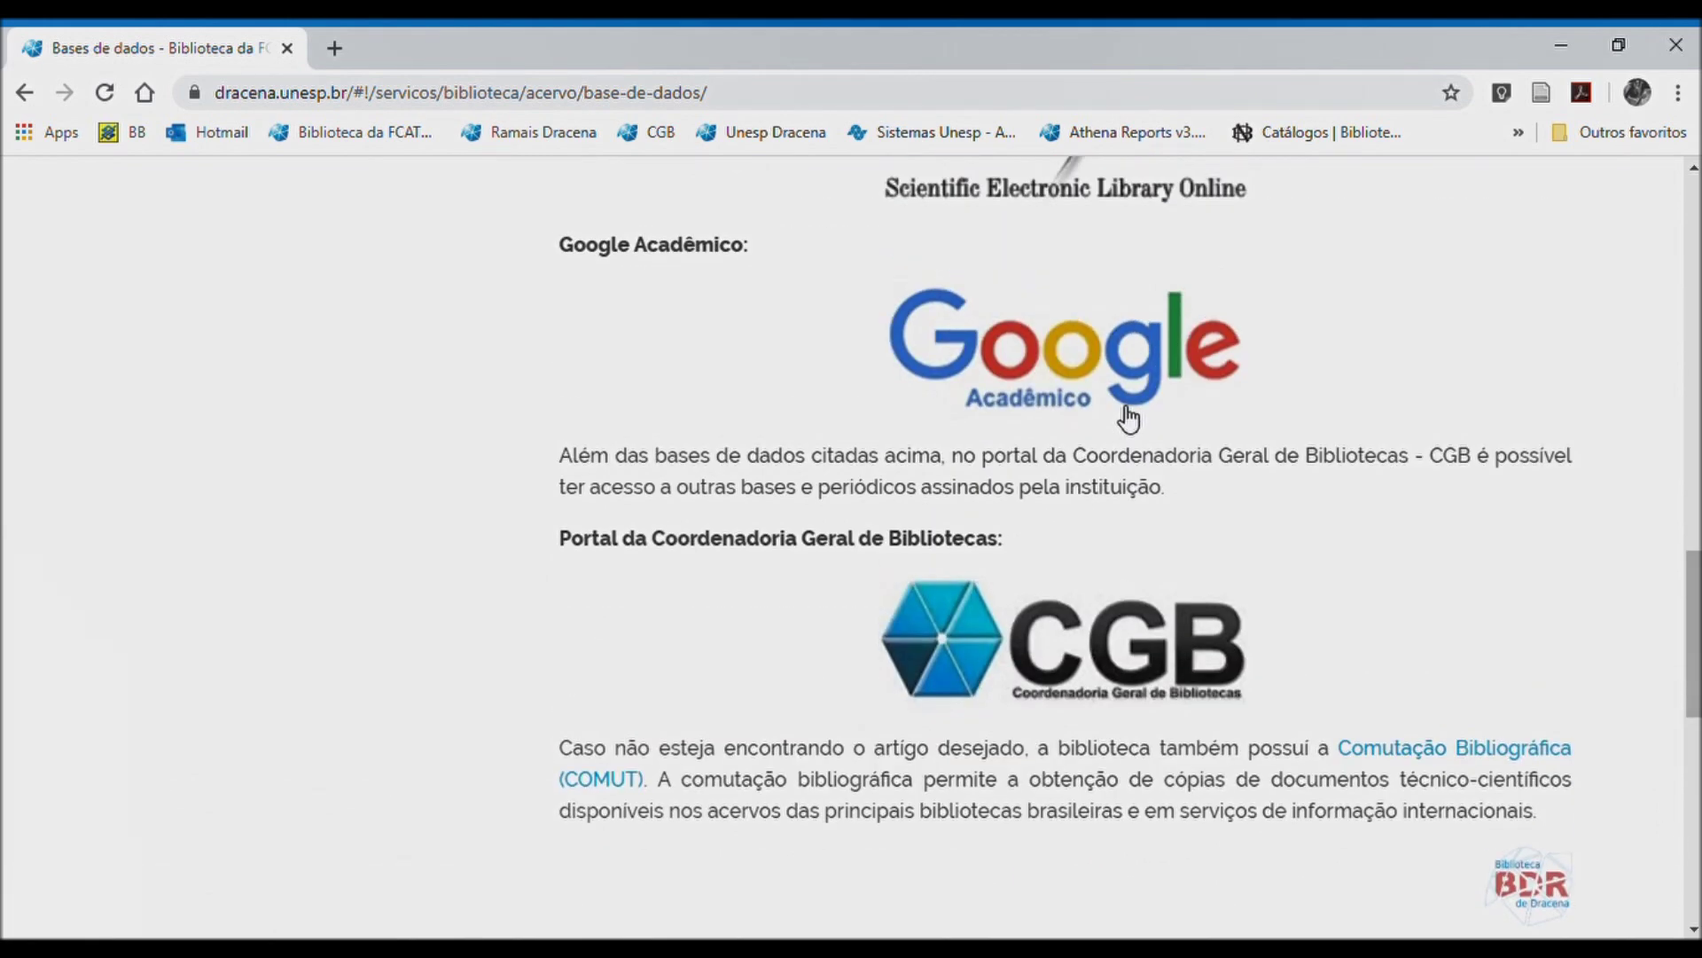
pyautogui.scroll(4, 1129, 416)
pyautogui.scroll(3, 1121, 424)
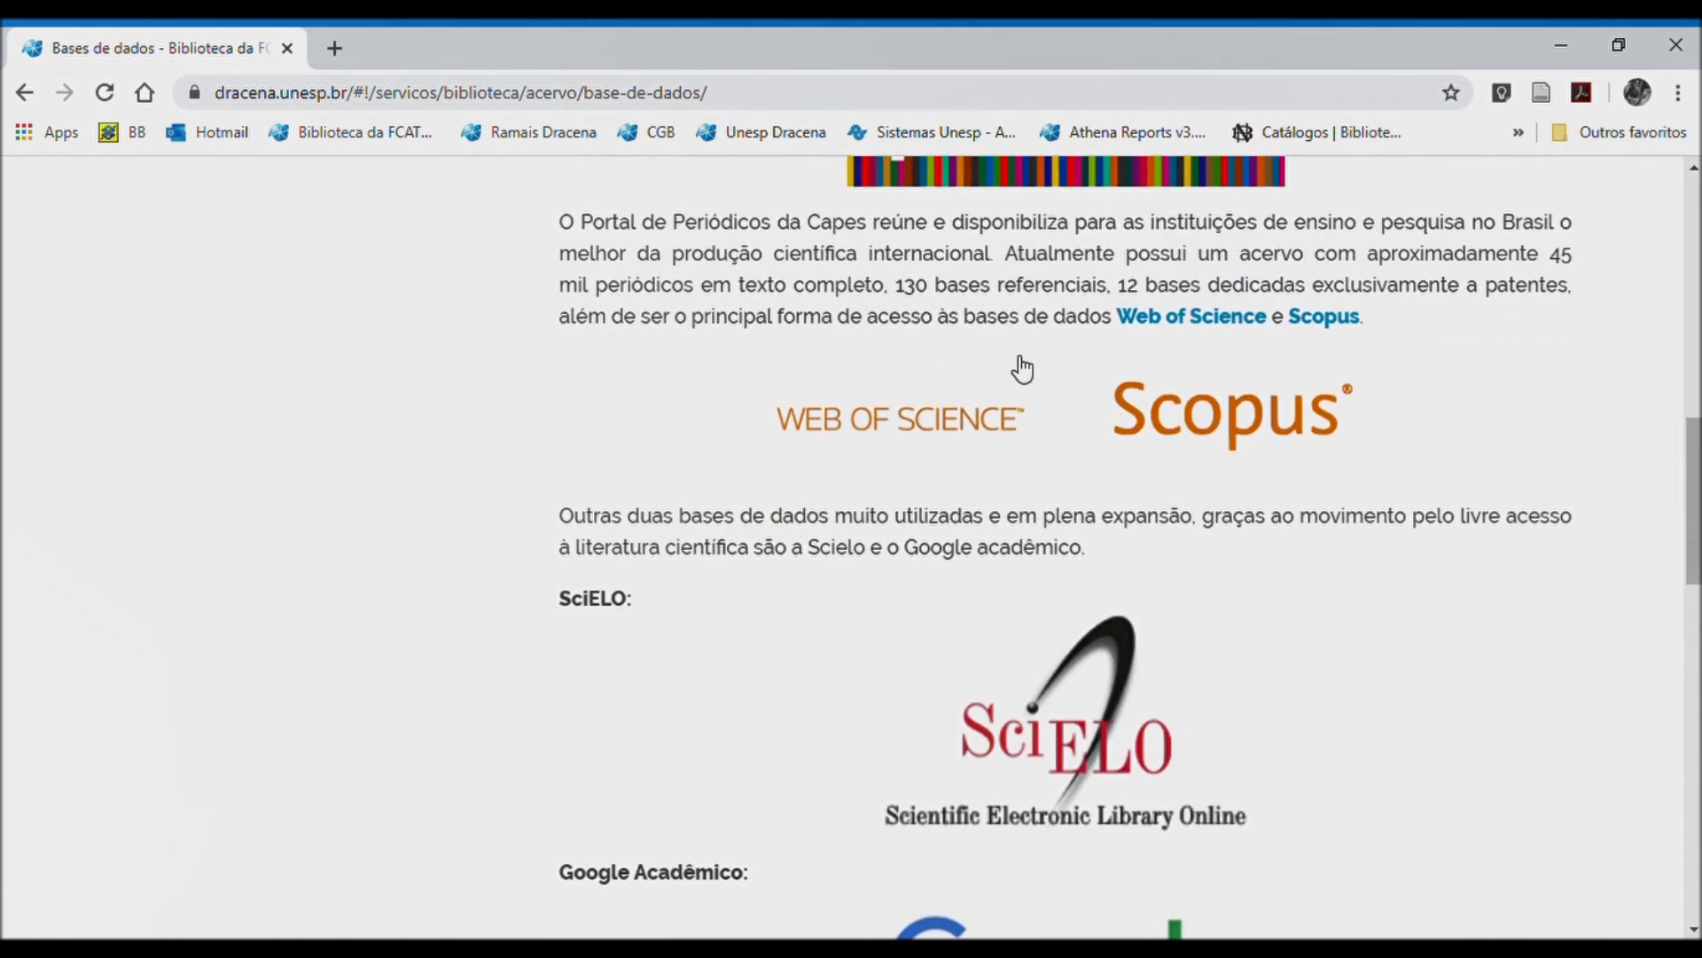
pyautogui.scroll(5, 1019, 367)
pyautogui.scroll(5, 1028, 355)
# - Open the Scopus database from its logo under Portal de periódicos CAPES
pyautogui.scroll(-7, 1072, 354)
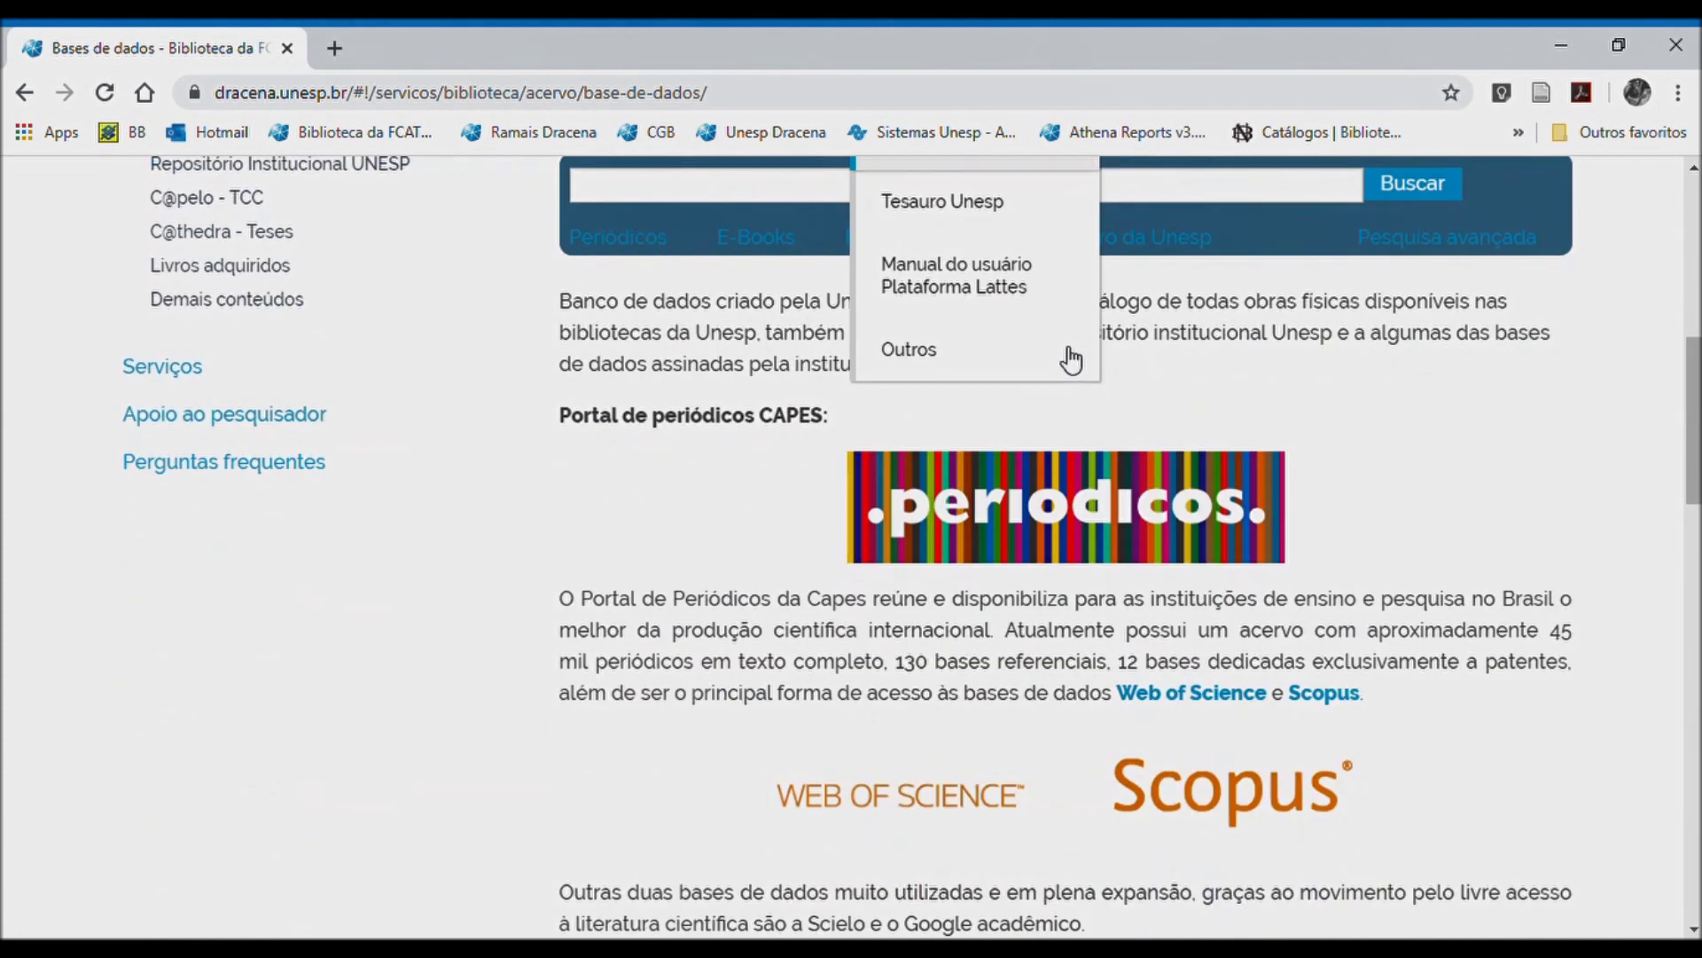
pyautogui.scroll(-2, 1073, 355)
pyautogui.click(1224, 545)
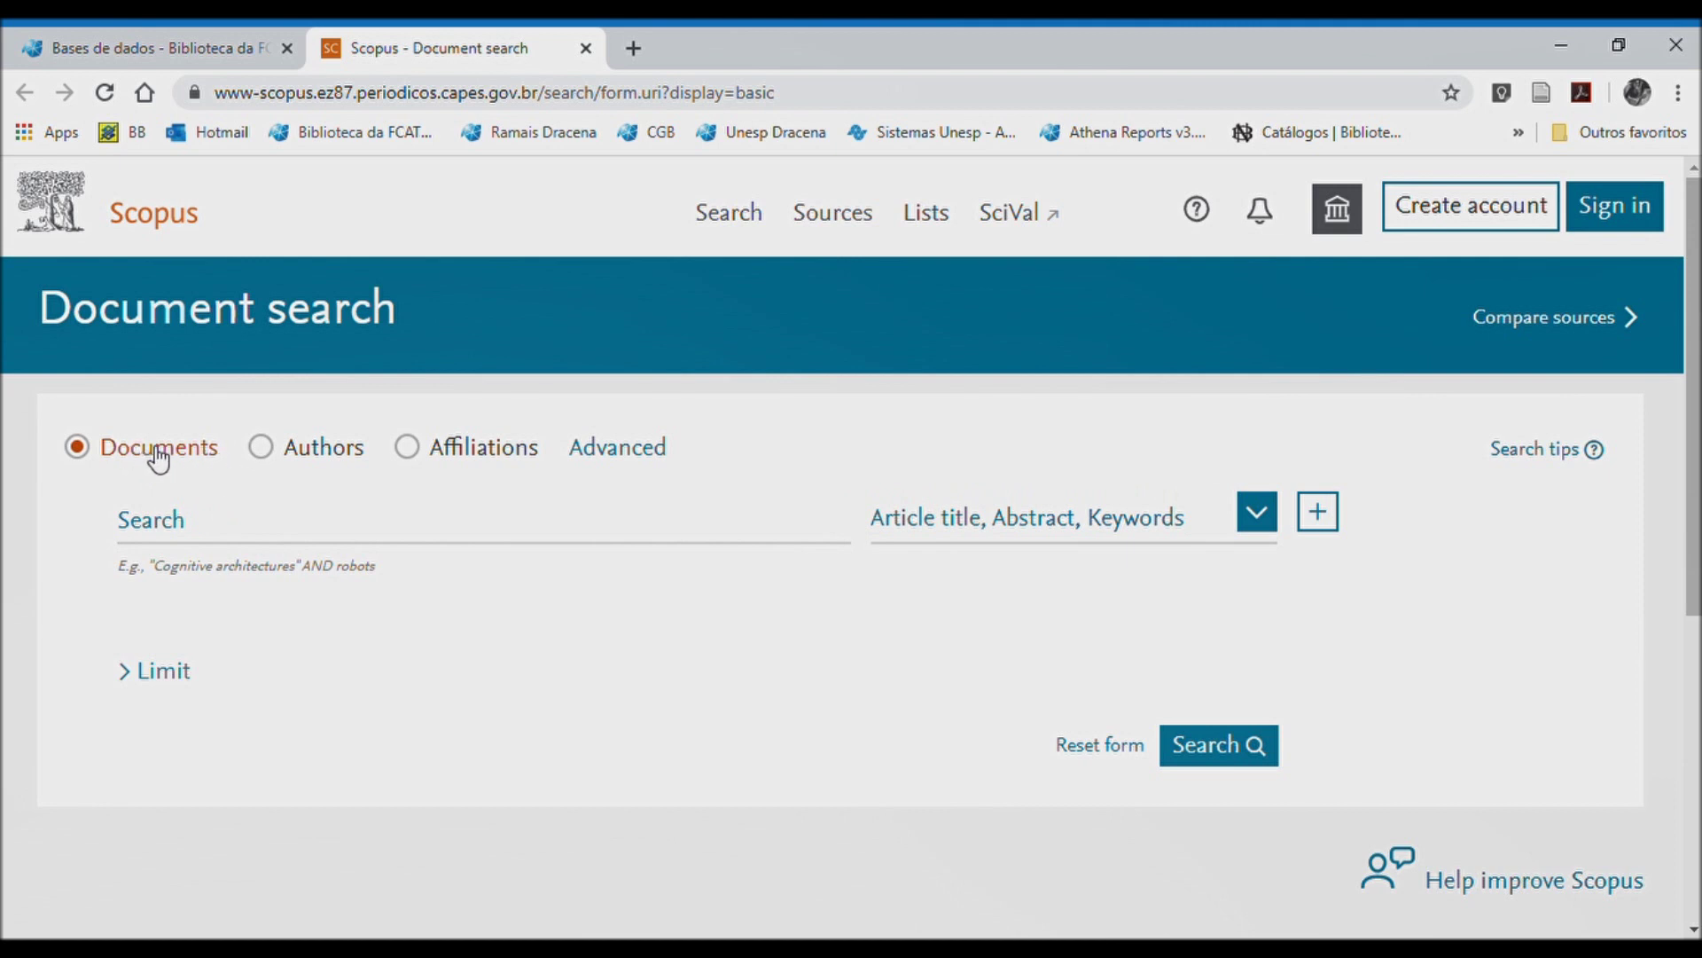
# - Run a document search for "bee" in article title, abstract and keywords
pyautogui.click(323, 457)
pyautogui.click(251, 535)
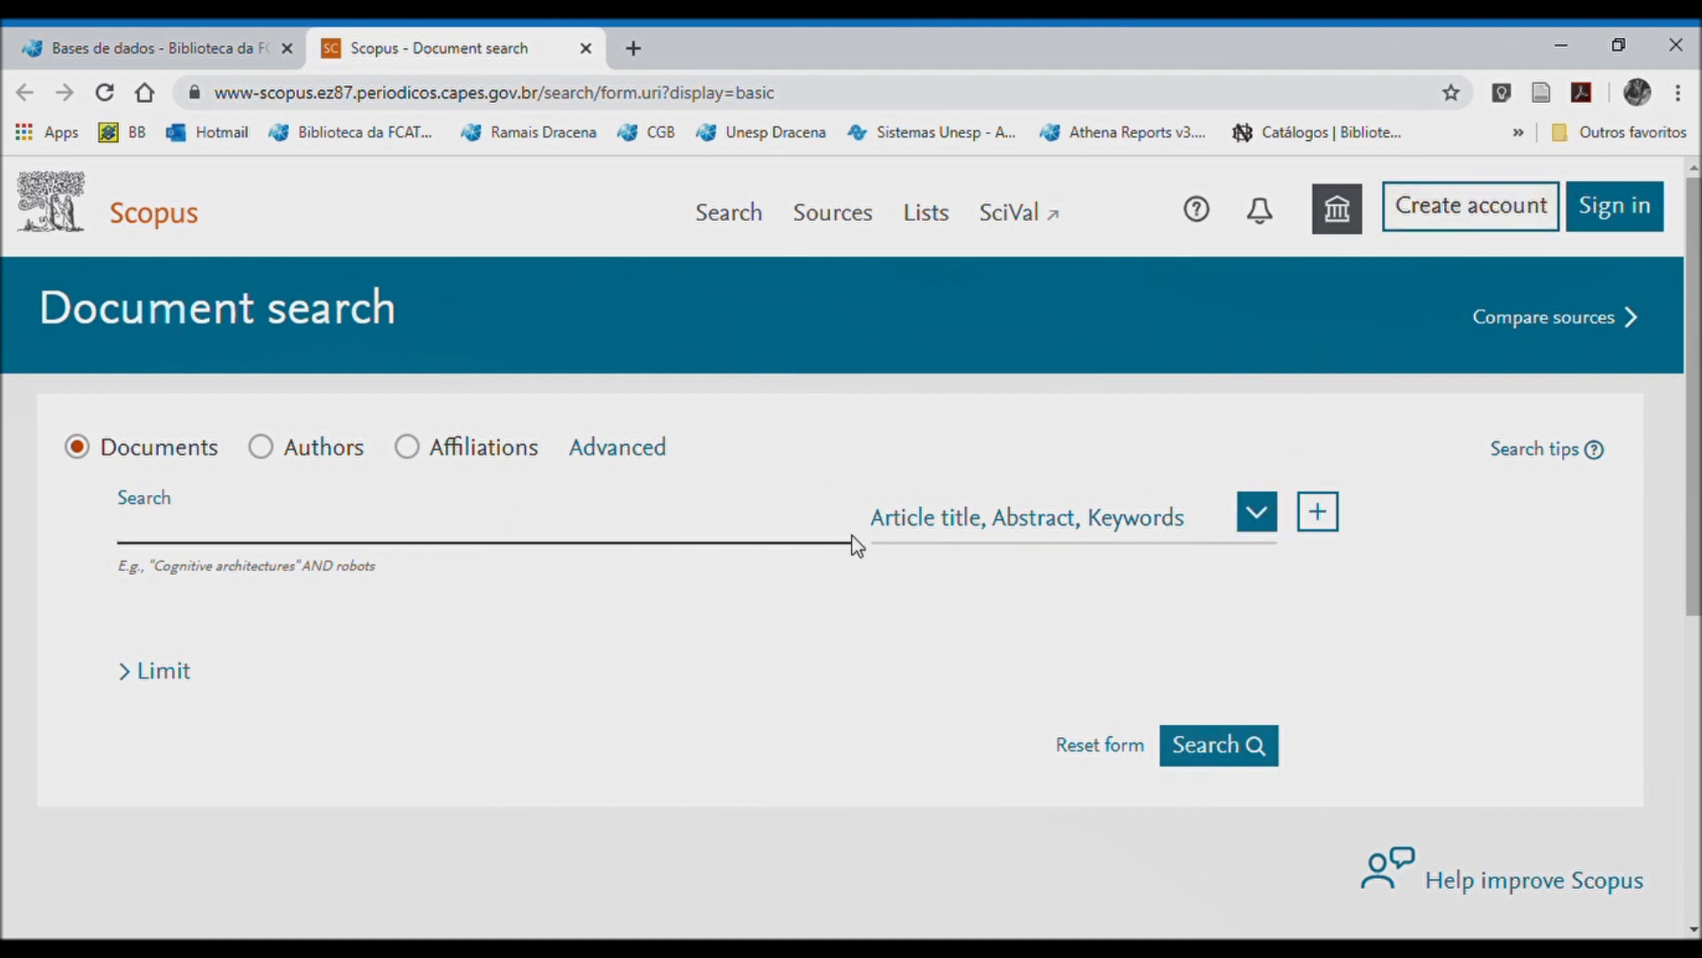
pyautogui.click(67, 561)
pyautogui.click(156, 544)
pyautogui.write('bee')
pyautogui.click(92, 579)
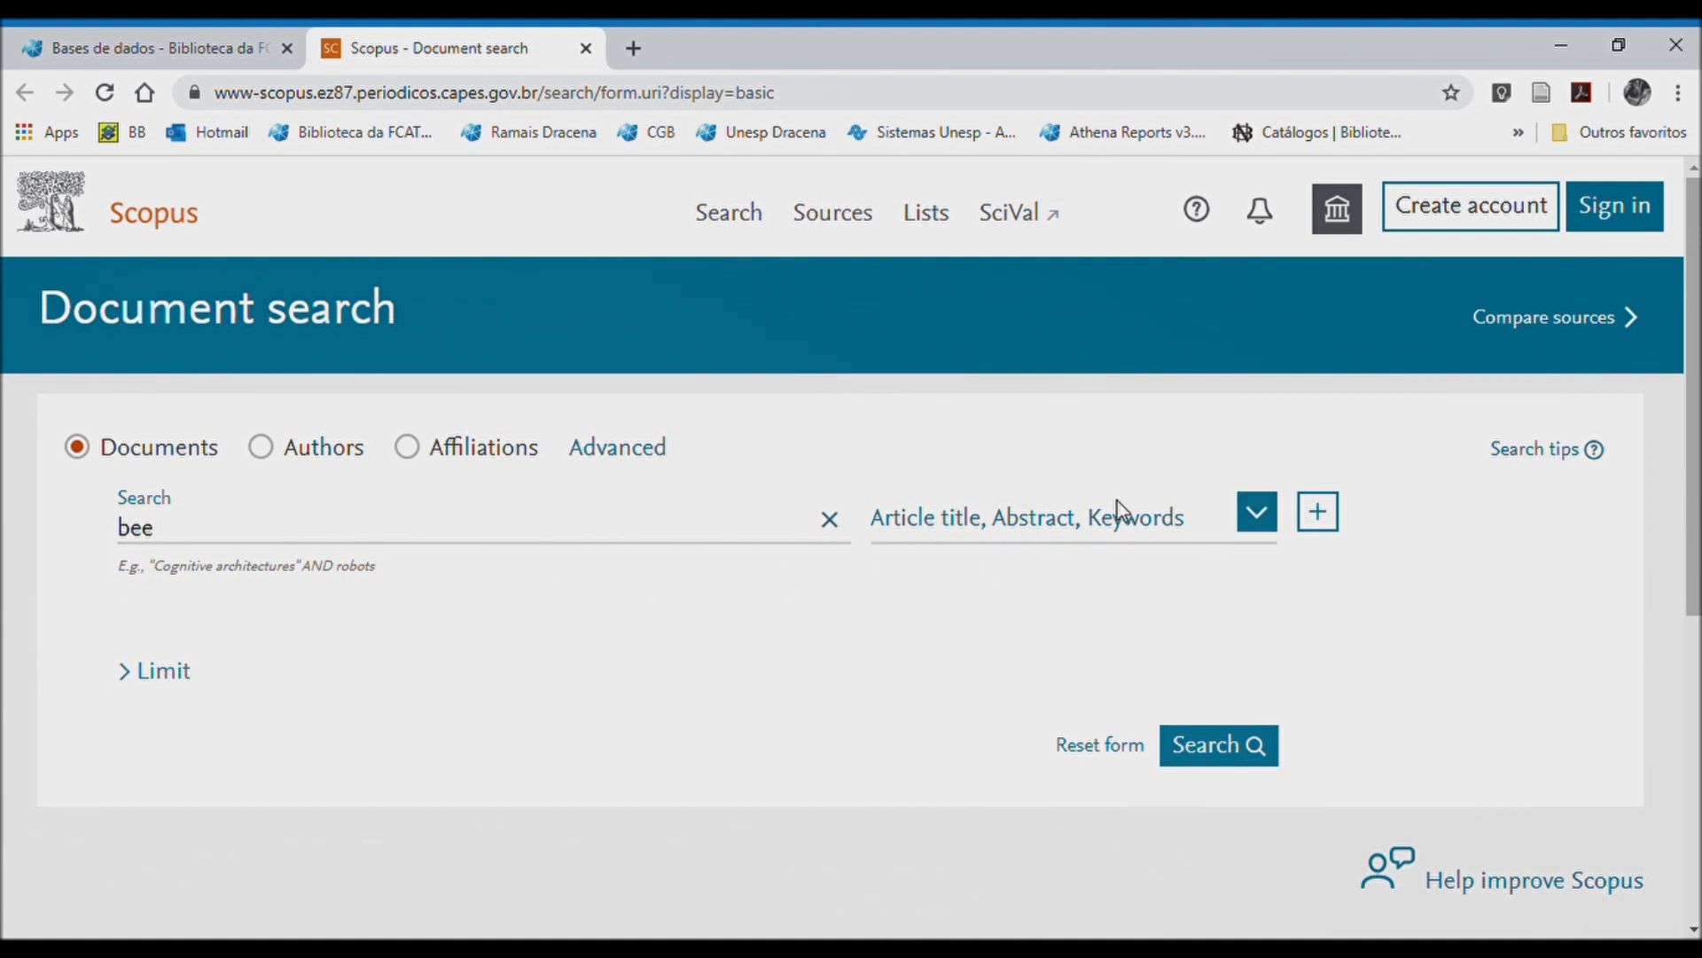
pyautogui.click(1220, 756)
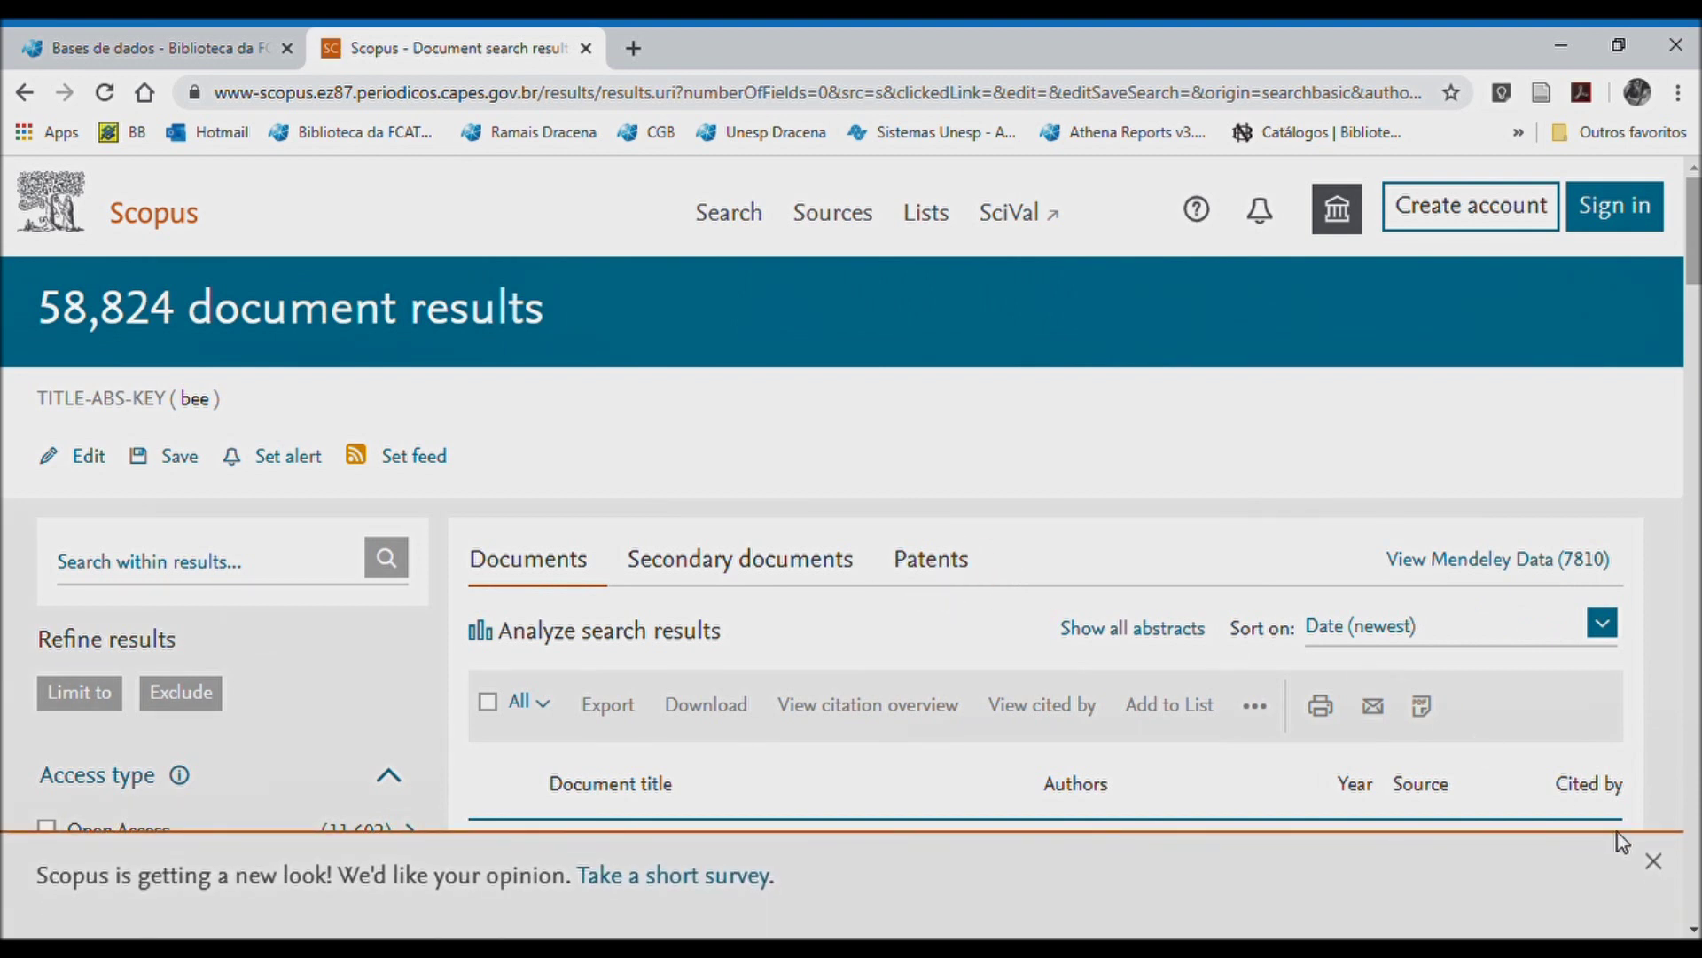
# - Dismiss the survey banner and highlight the heading with the total number of document results
pyautogui.click(1654, 861)
pyautogui.scroll(-1, 710, 466)
pyautogui.scroll(-4, 697, 467)
pyautogui.scroll(5, 687, 470)
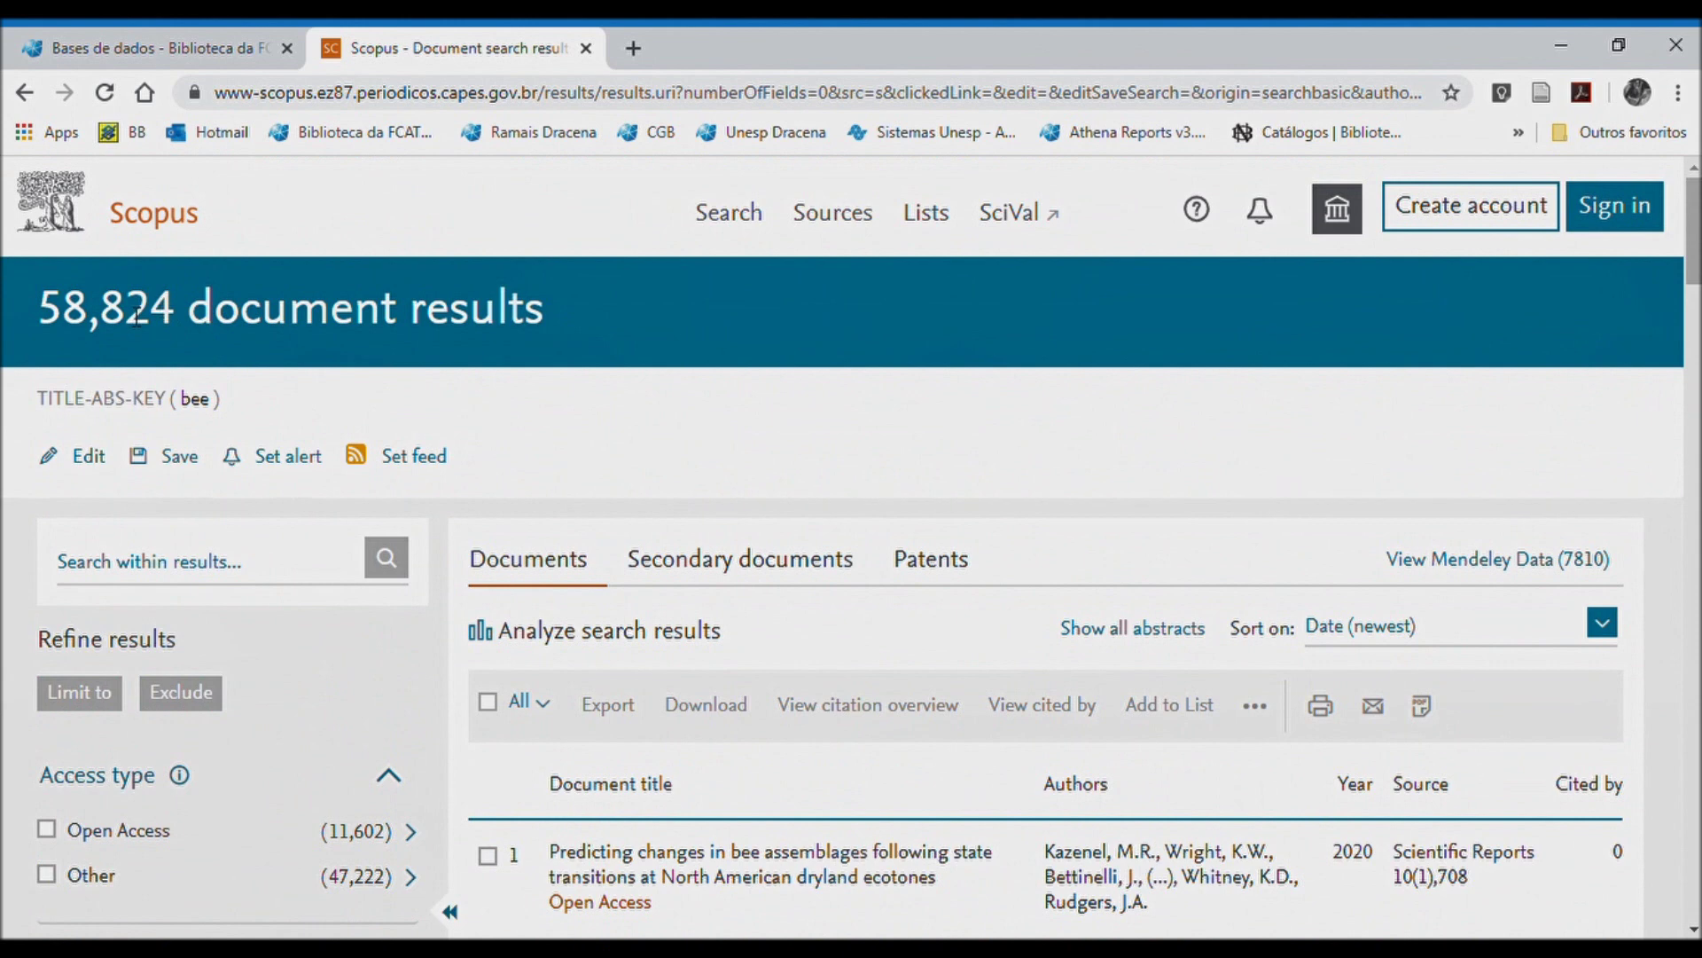
pyautogui.moveTo(32, 317); pyautogui.dragTo(456, 325)
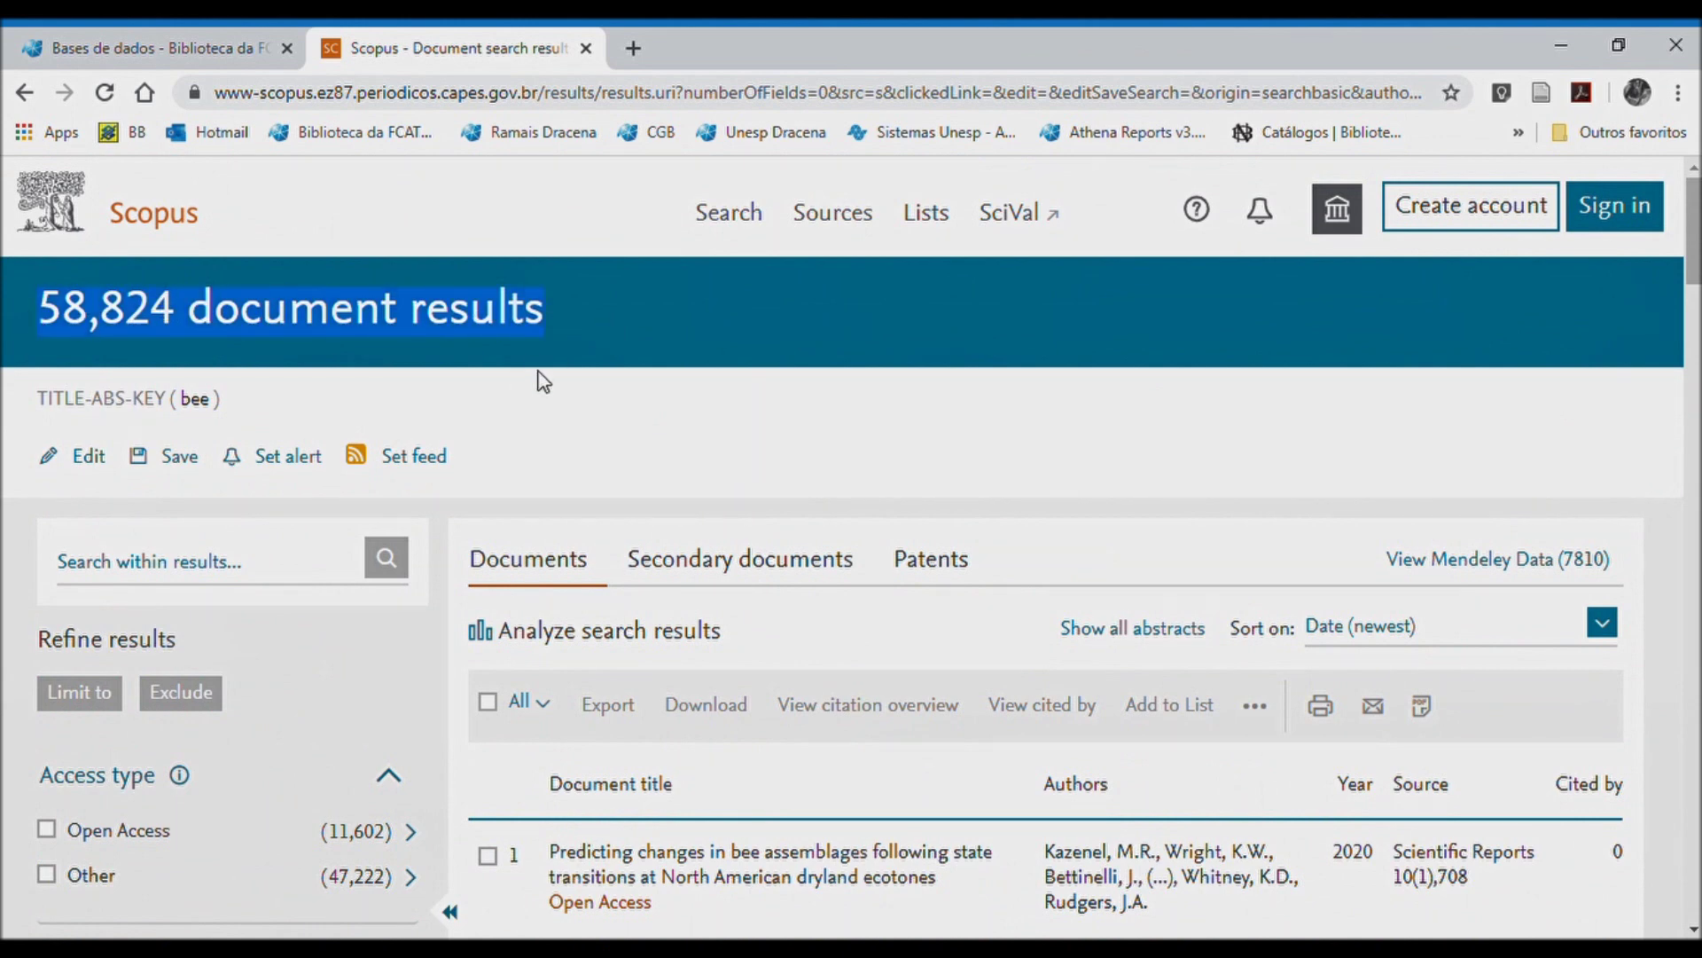
# - Look through the result list and highlight the Open Access label of the first document
pyautogui.scroll(-4, 543, 380)
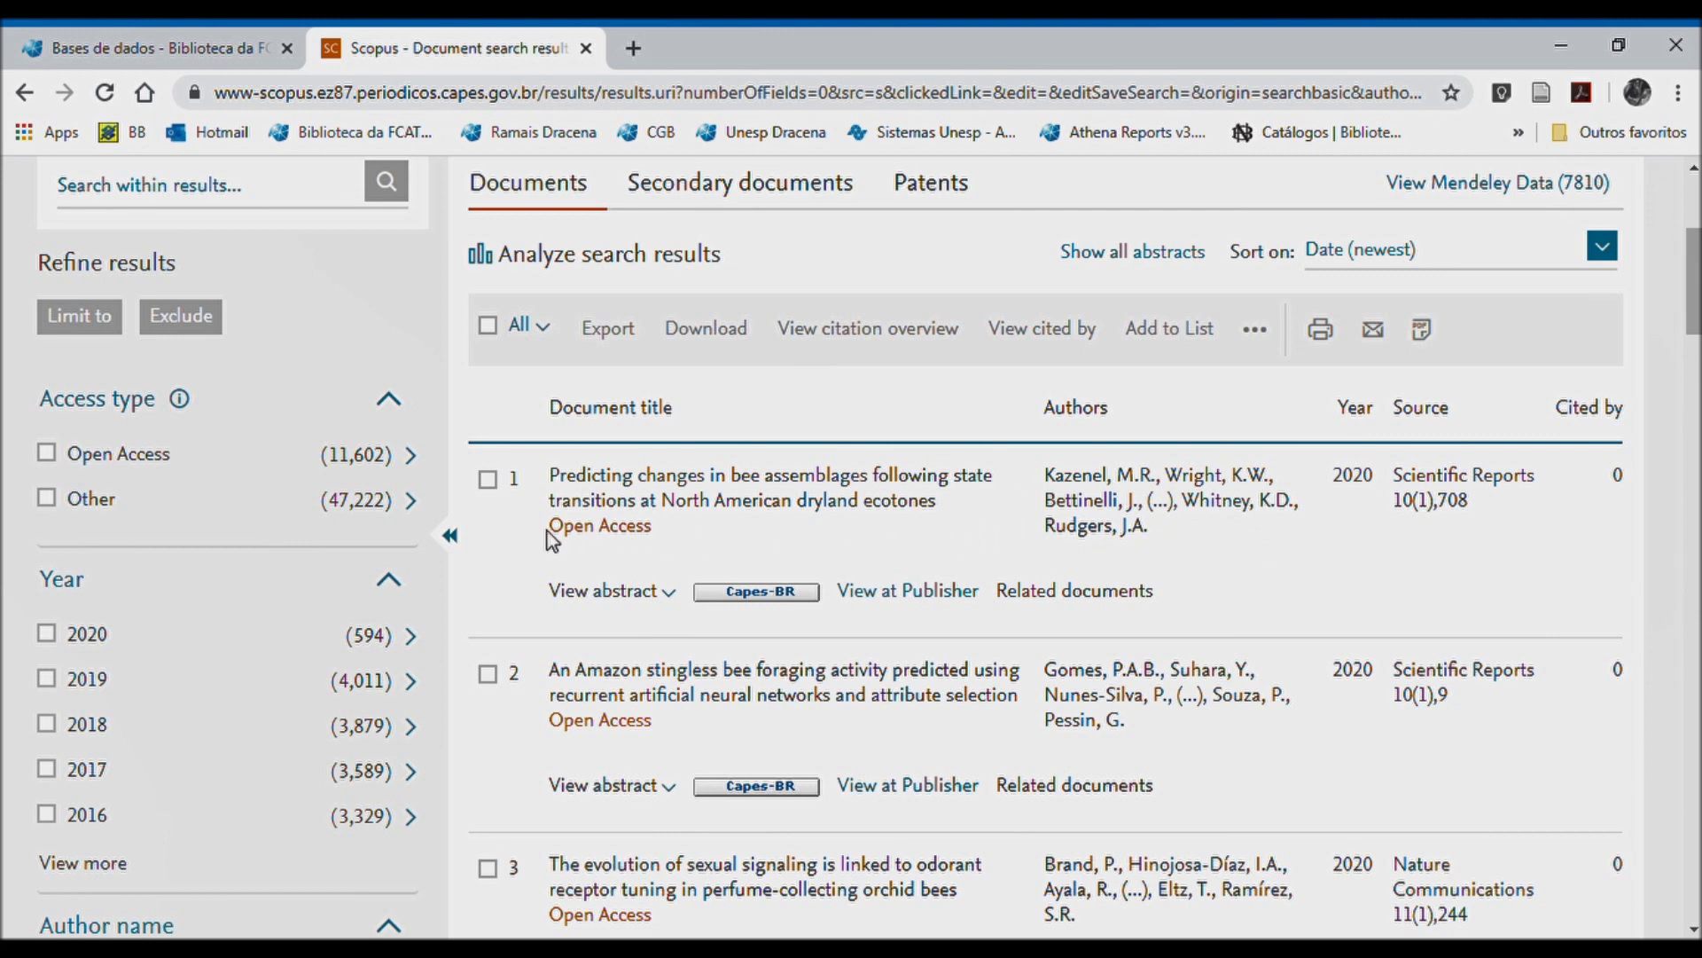
pyautogui.moveTo(657, 528); pyautogui.dragTo(553, 536)
pyautogui.scroll(-2, 1067, 523)
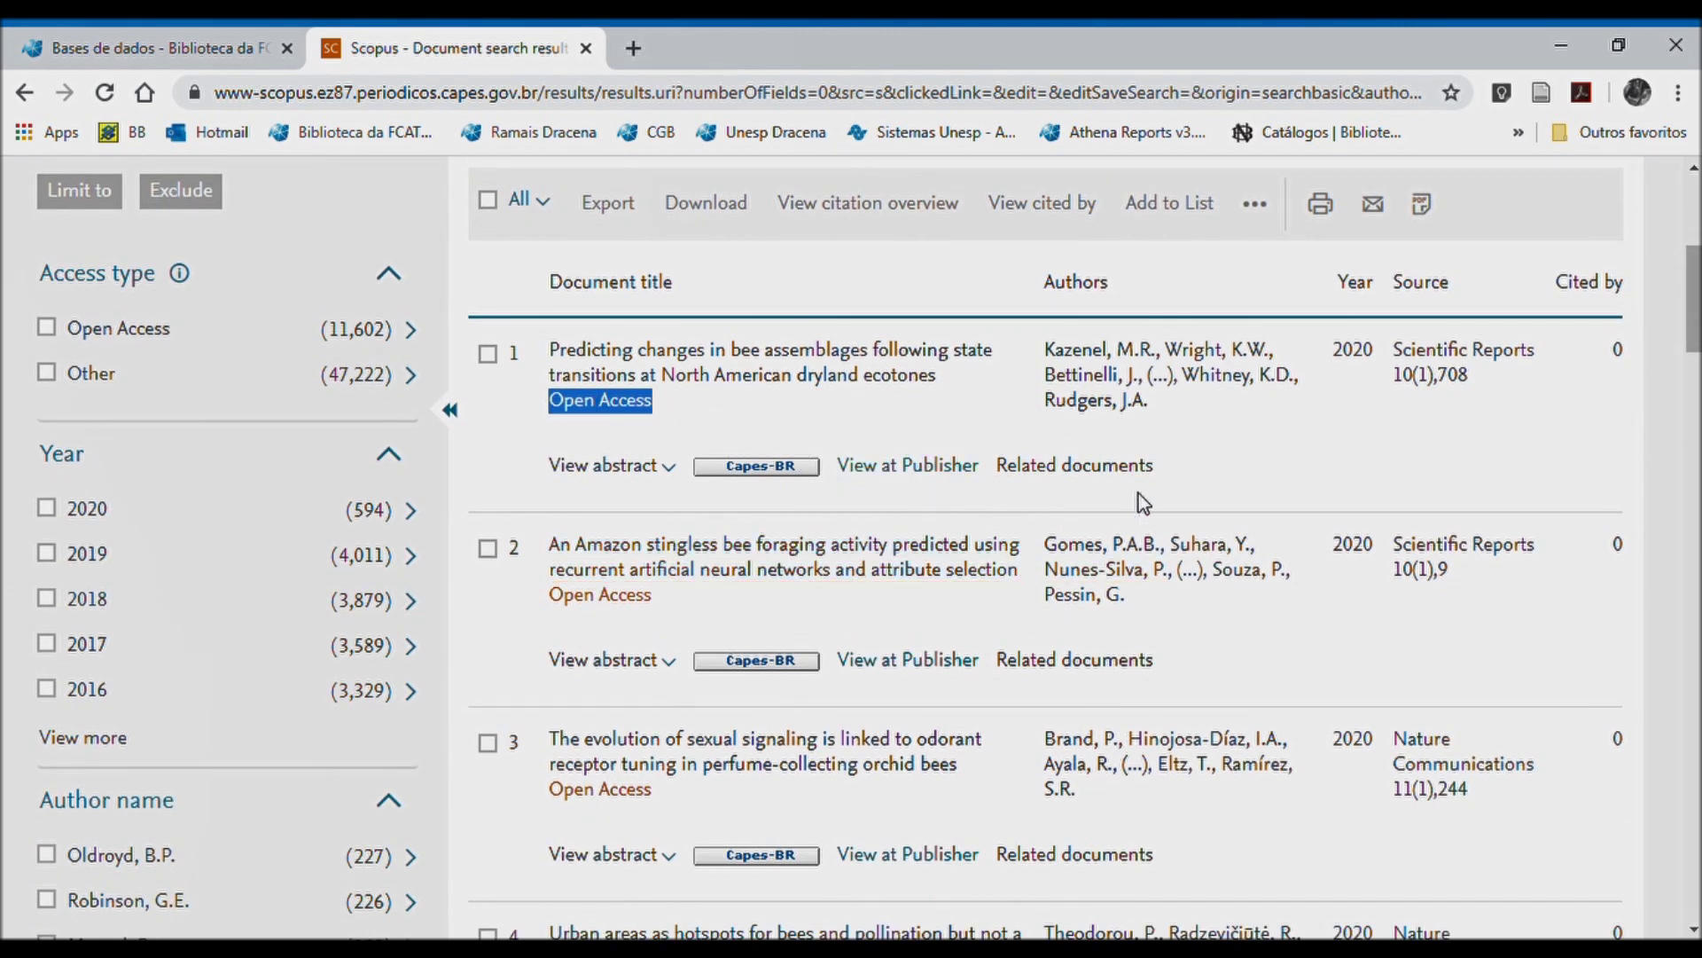
pyautogui.scroll(-5, 1099, 513)
pyautogui.scroll(10, 1100, 514)
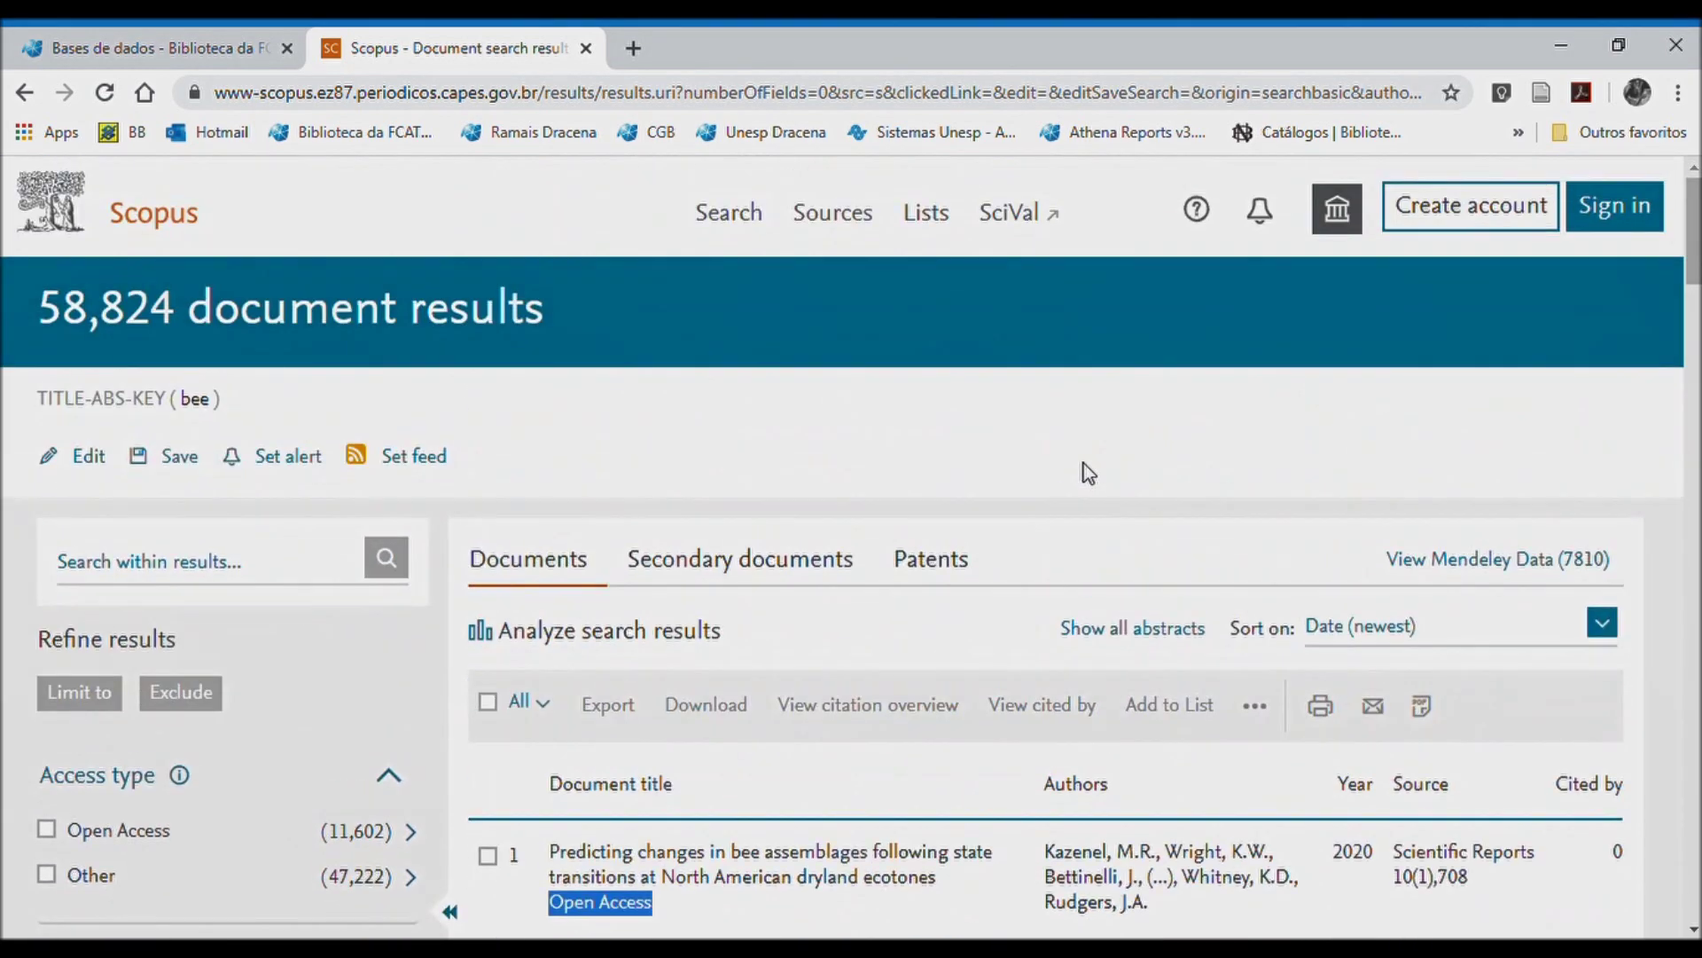
# - View the details page of the first article, "Predicting changes in bee assemblages", and return to the search results
pyautogui.scroll(-3, 1091, 482)
pyautogui.scroll(-1, 186, 510)
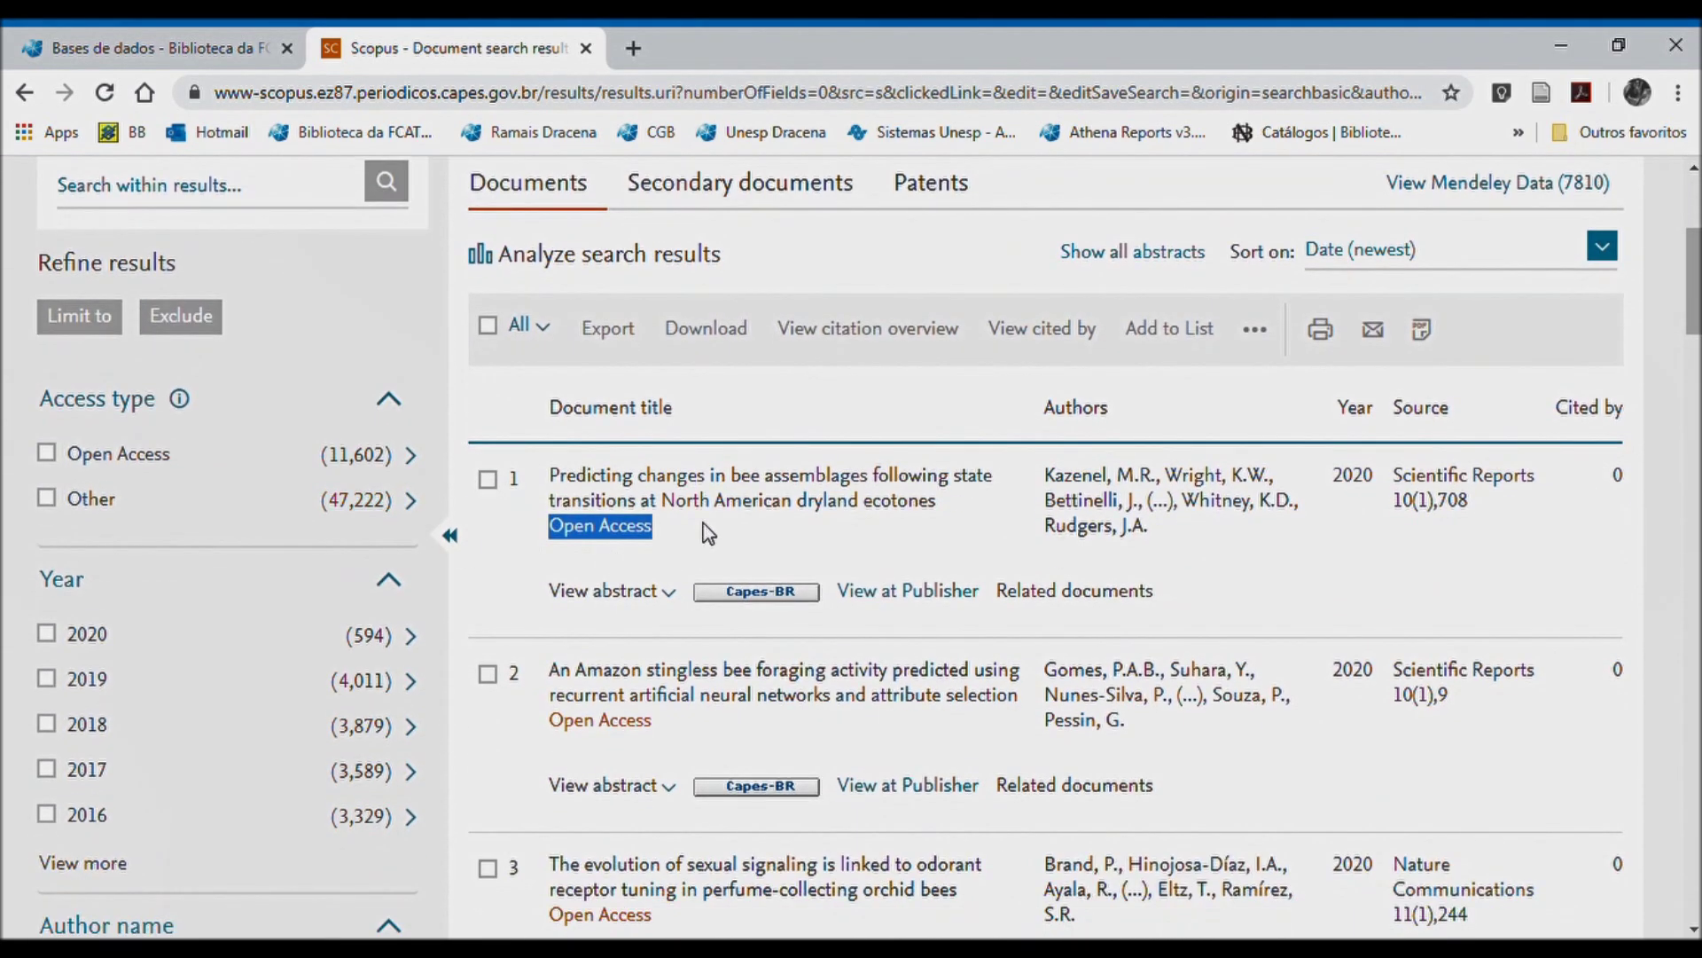
pyautogui.click(743, 506)
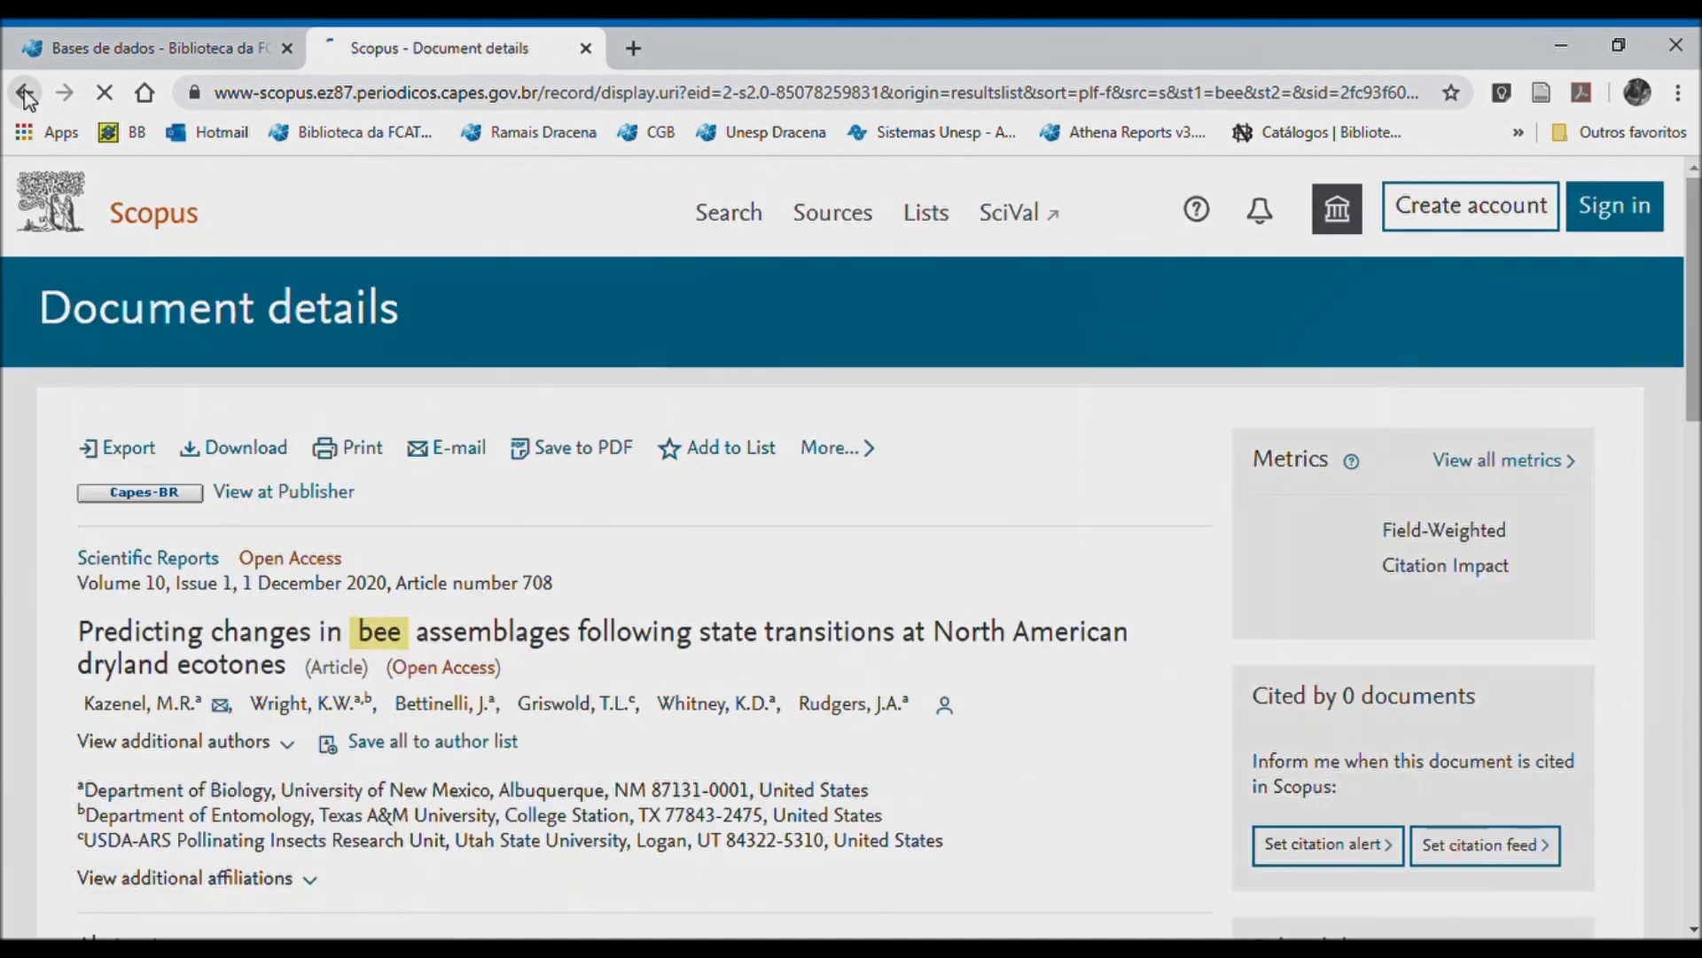
pyautogui.click(25, 93)
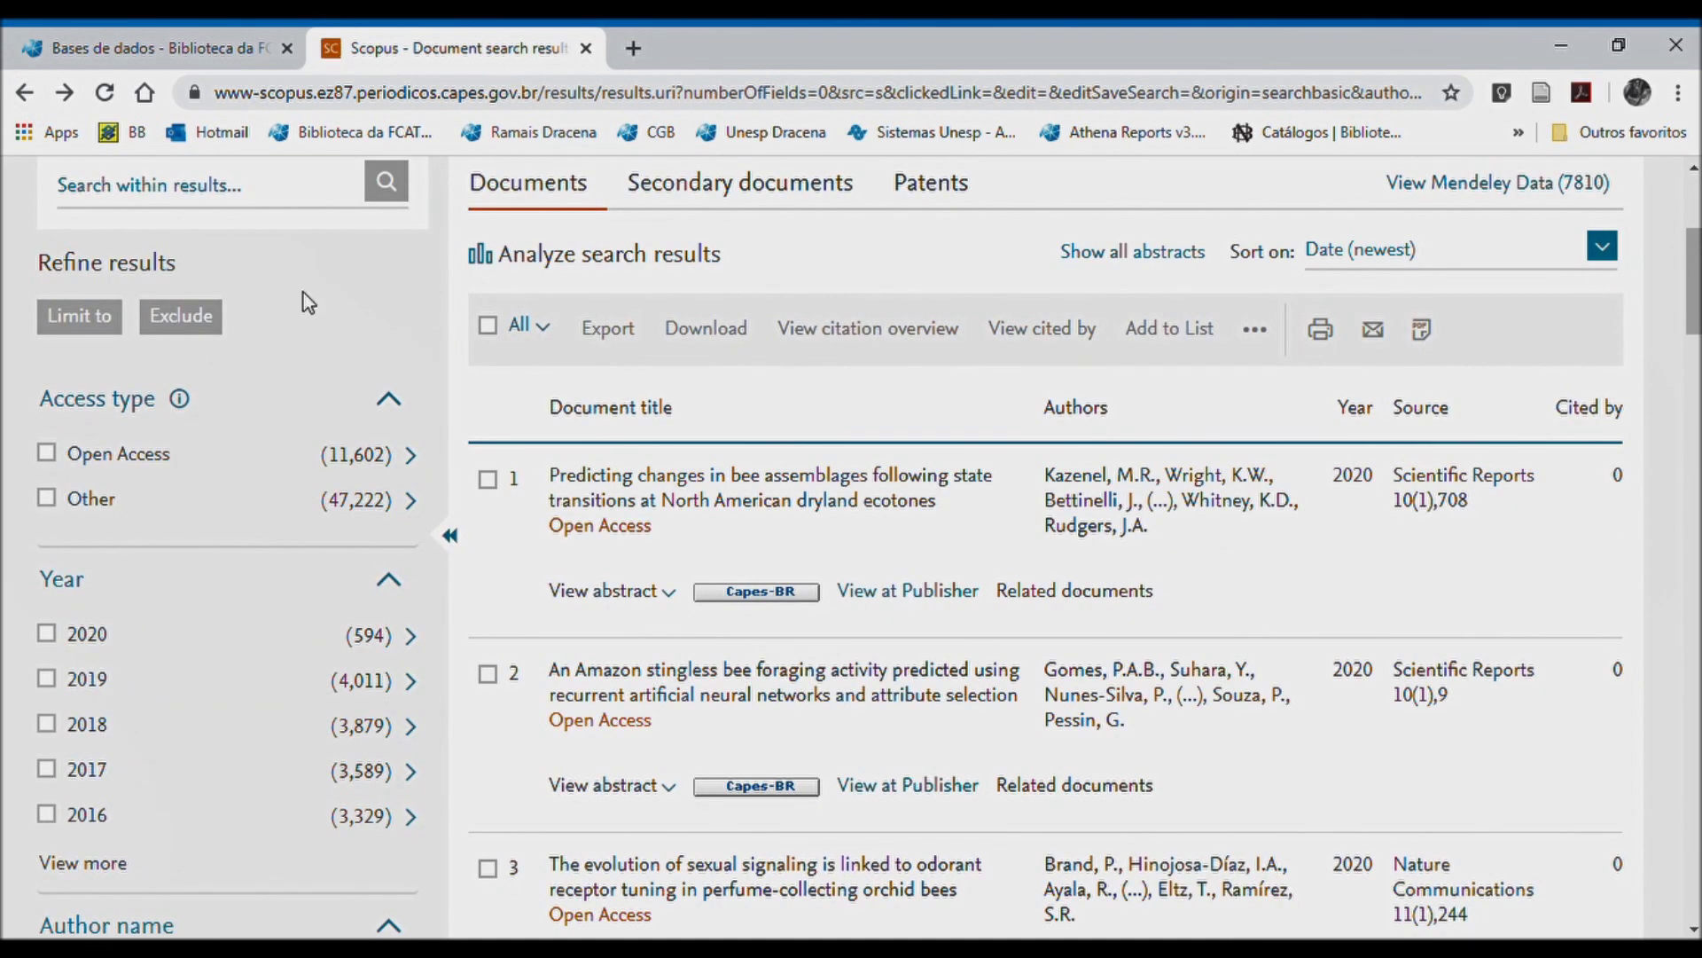
# - Expand the Year filter, view the complete list of years and close it without choosing any
pyautogui.scroll(1, 235, 391)
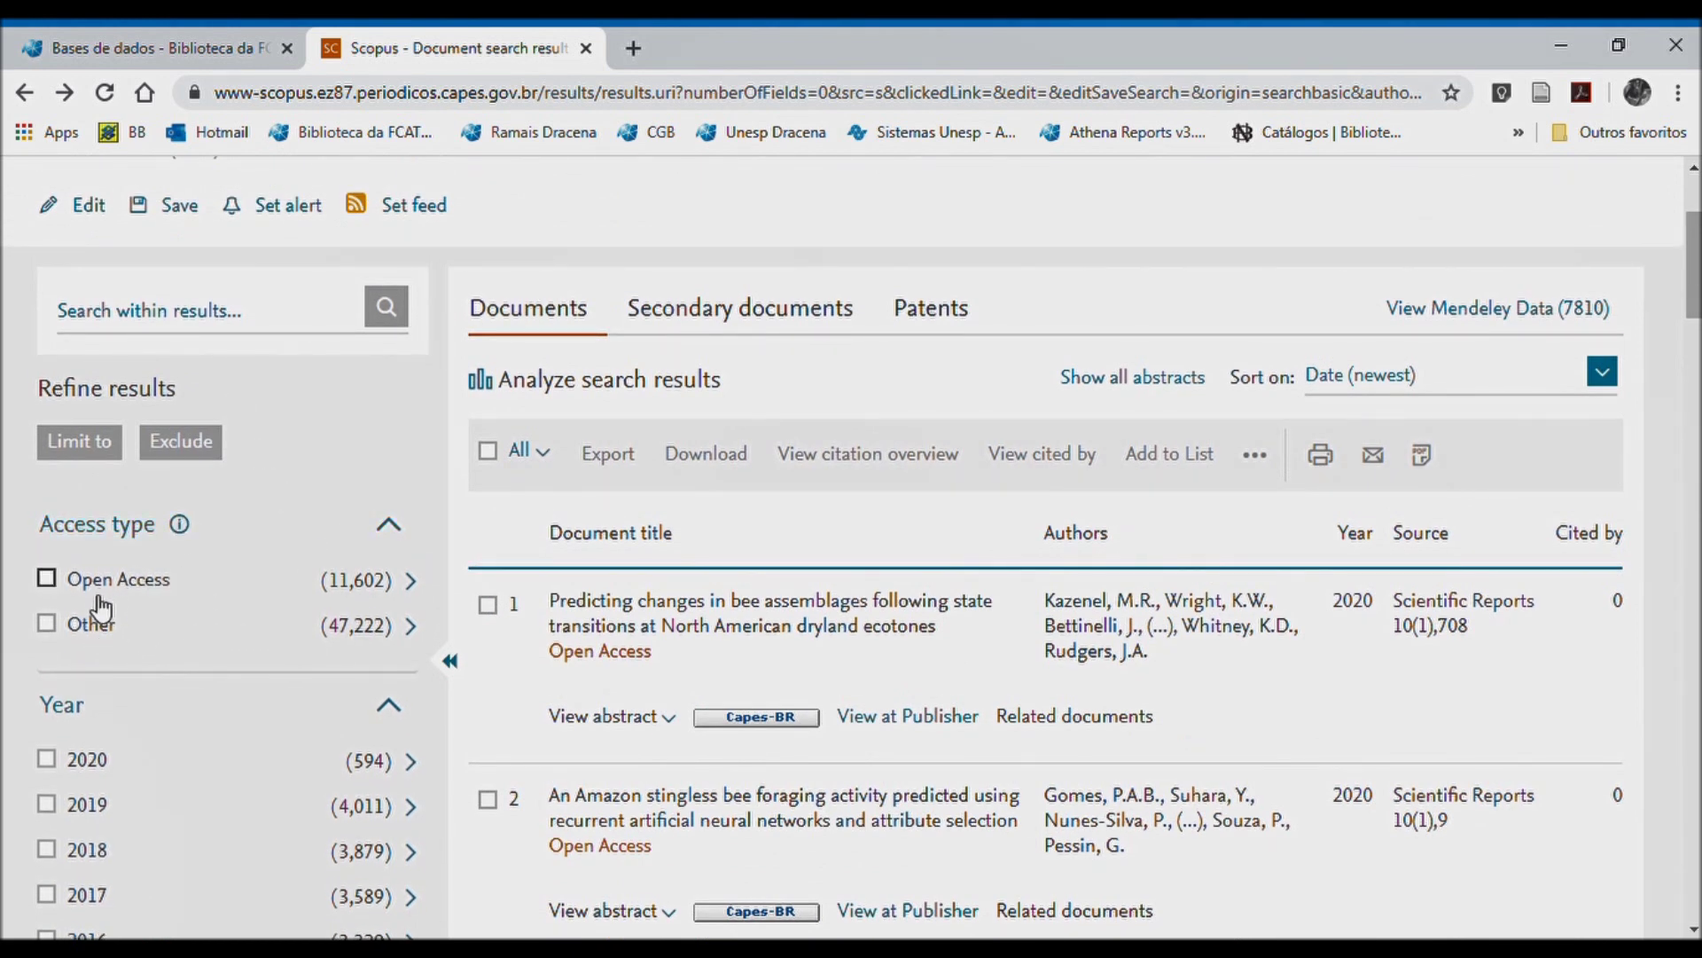
pyautogui.scroll(-3, 216, 546)
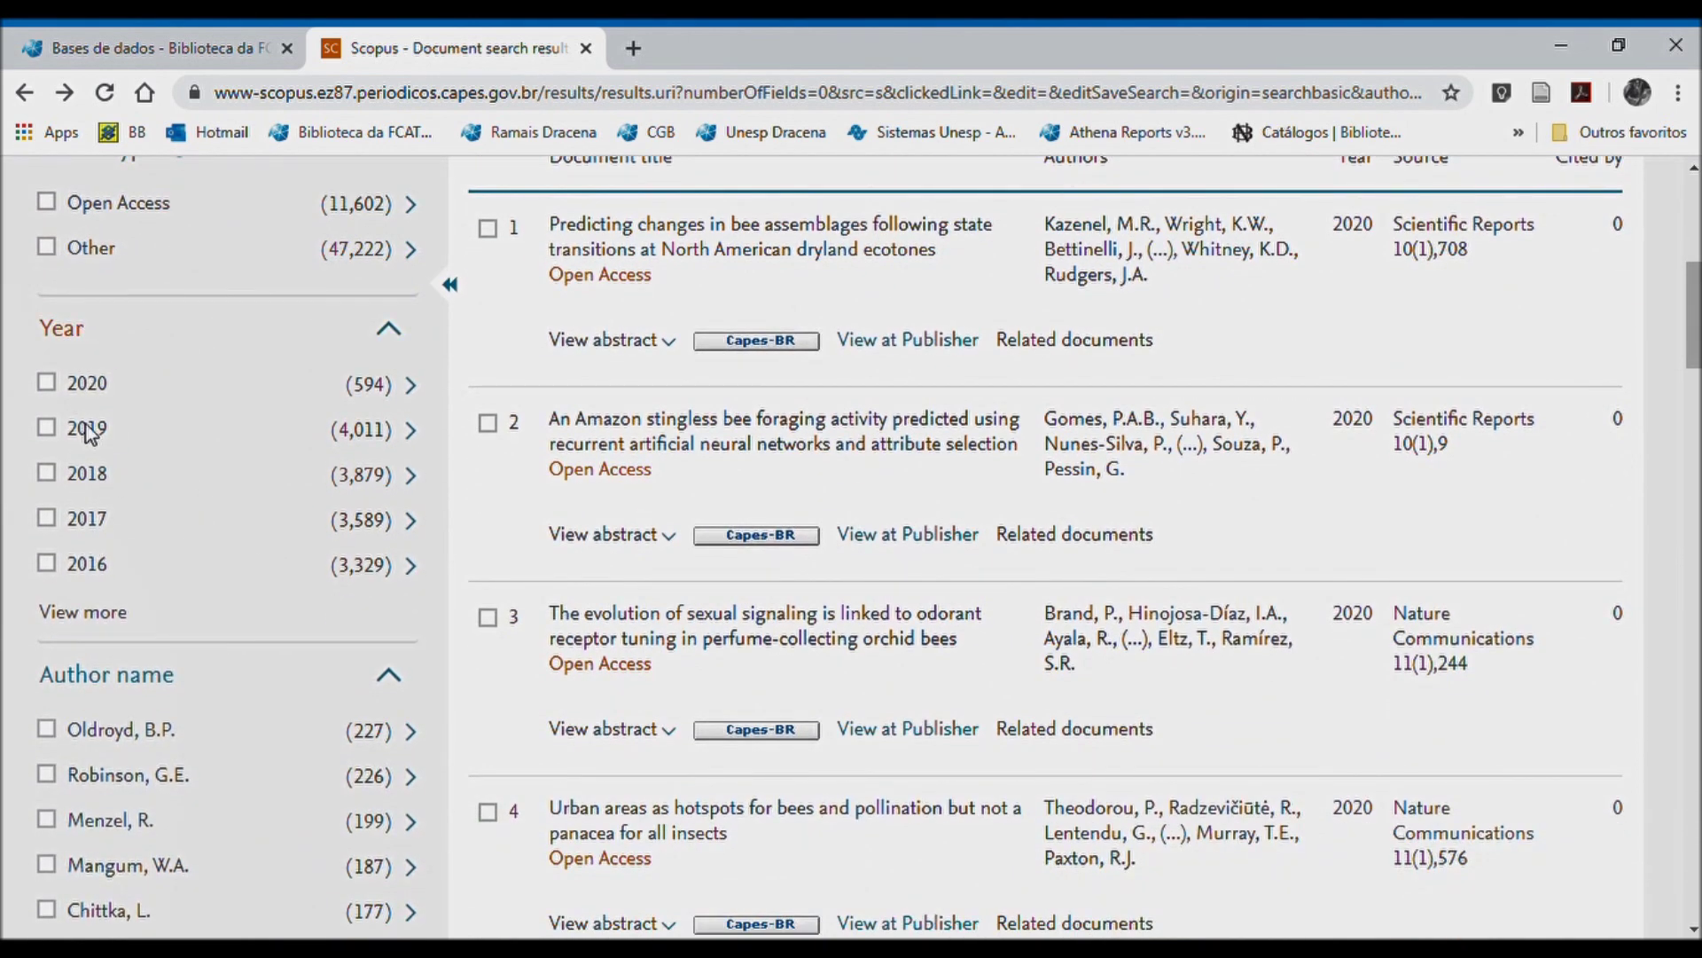
pyautogui.click(79, 624)
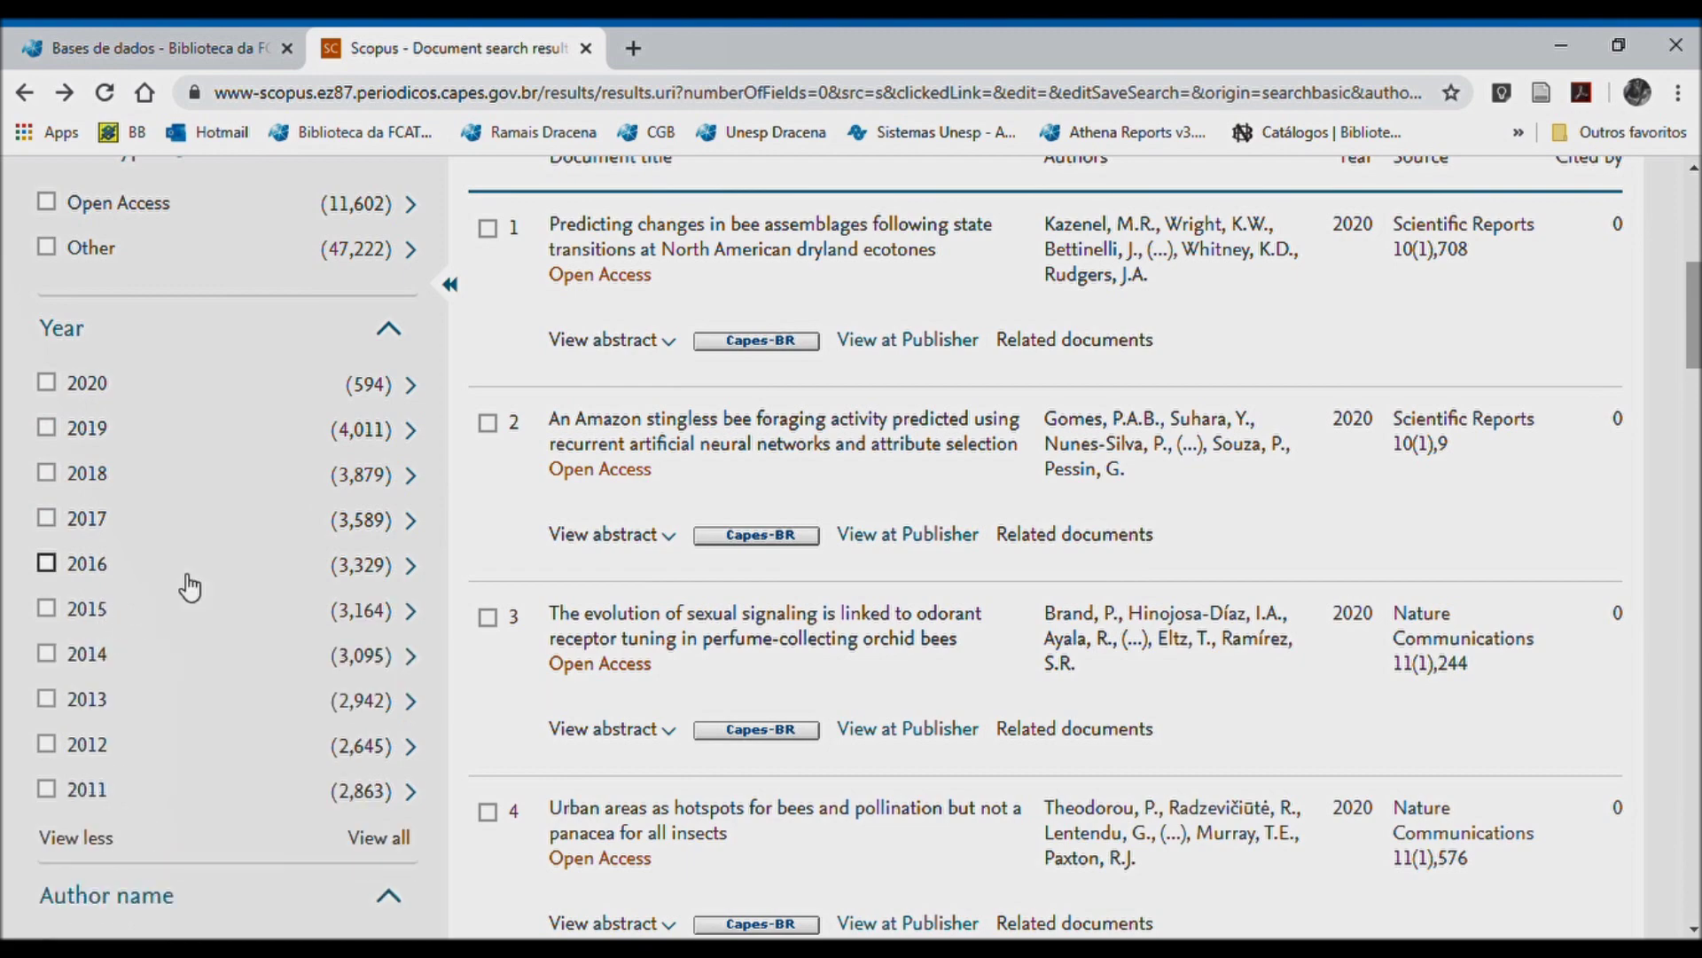
pyautogui.scroll(-3, 239, 589)
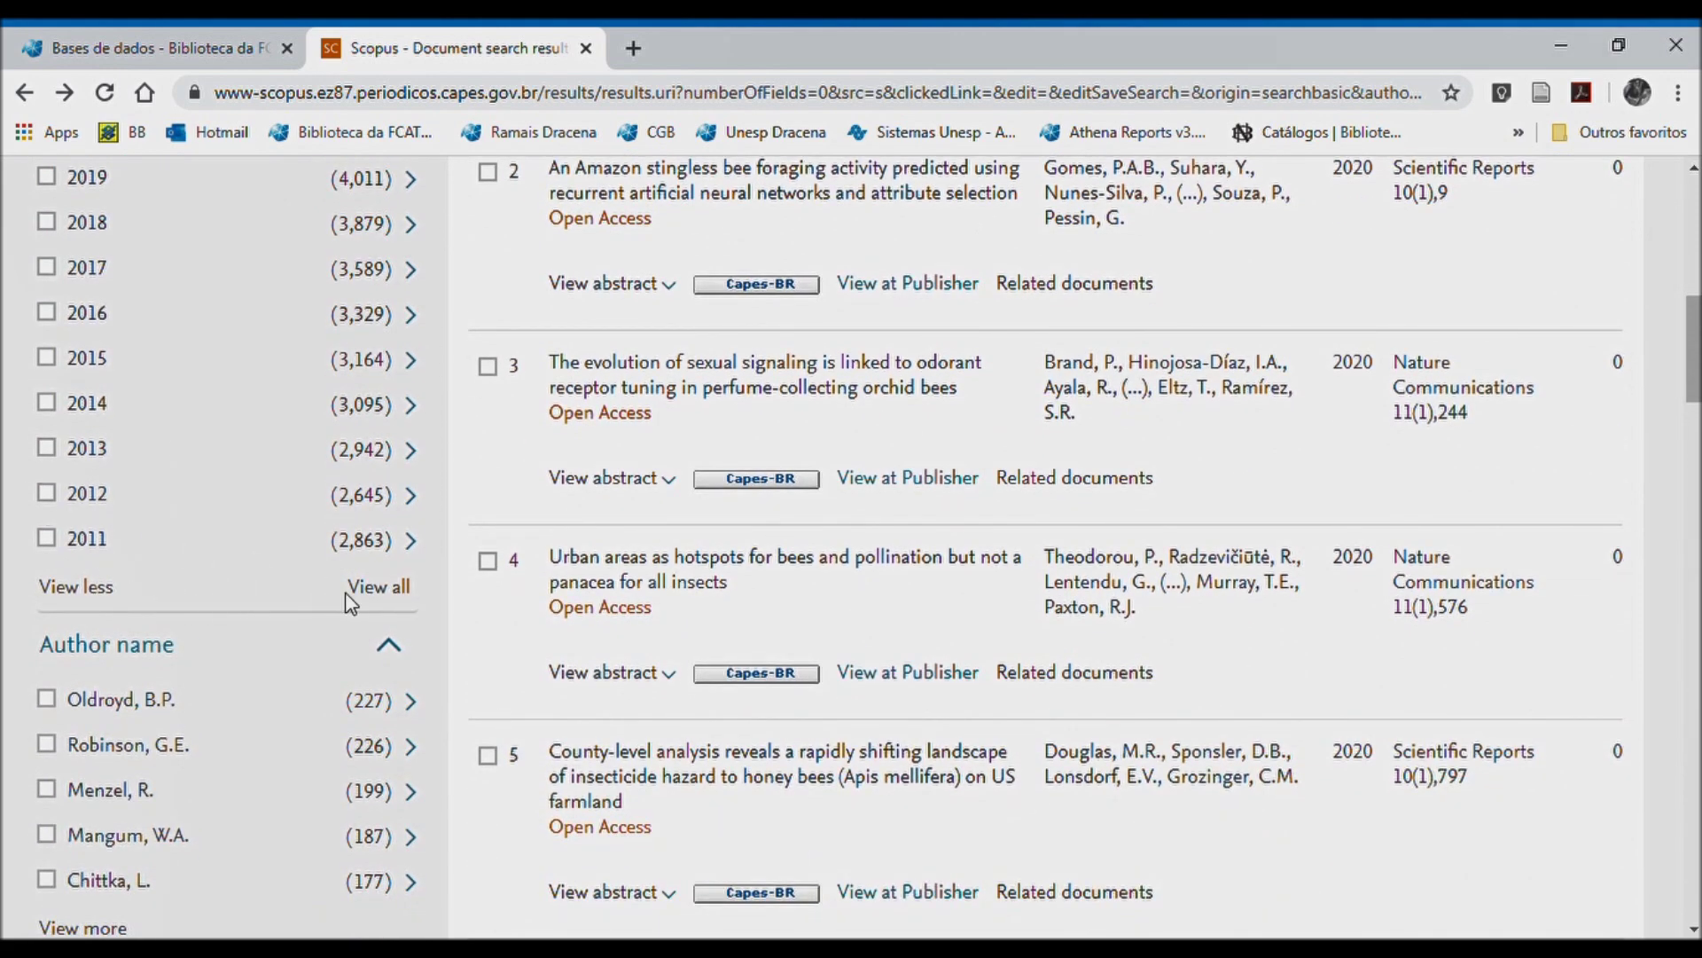
pyautogui.click(390, 590)
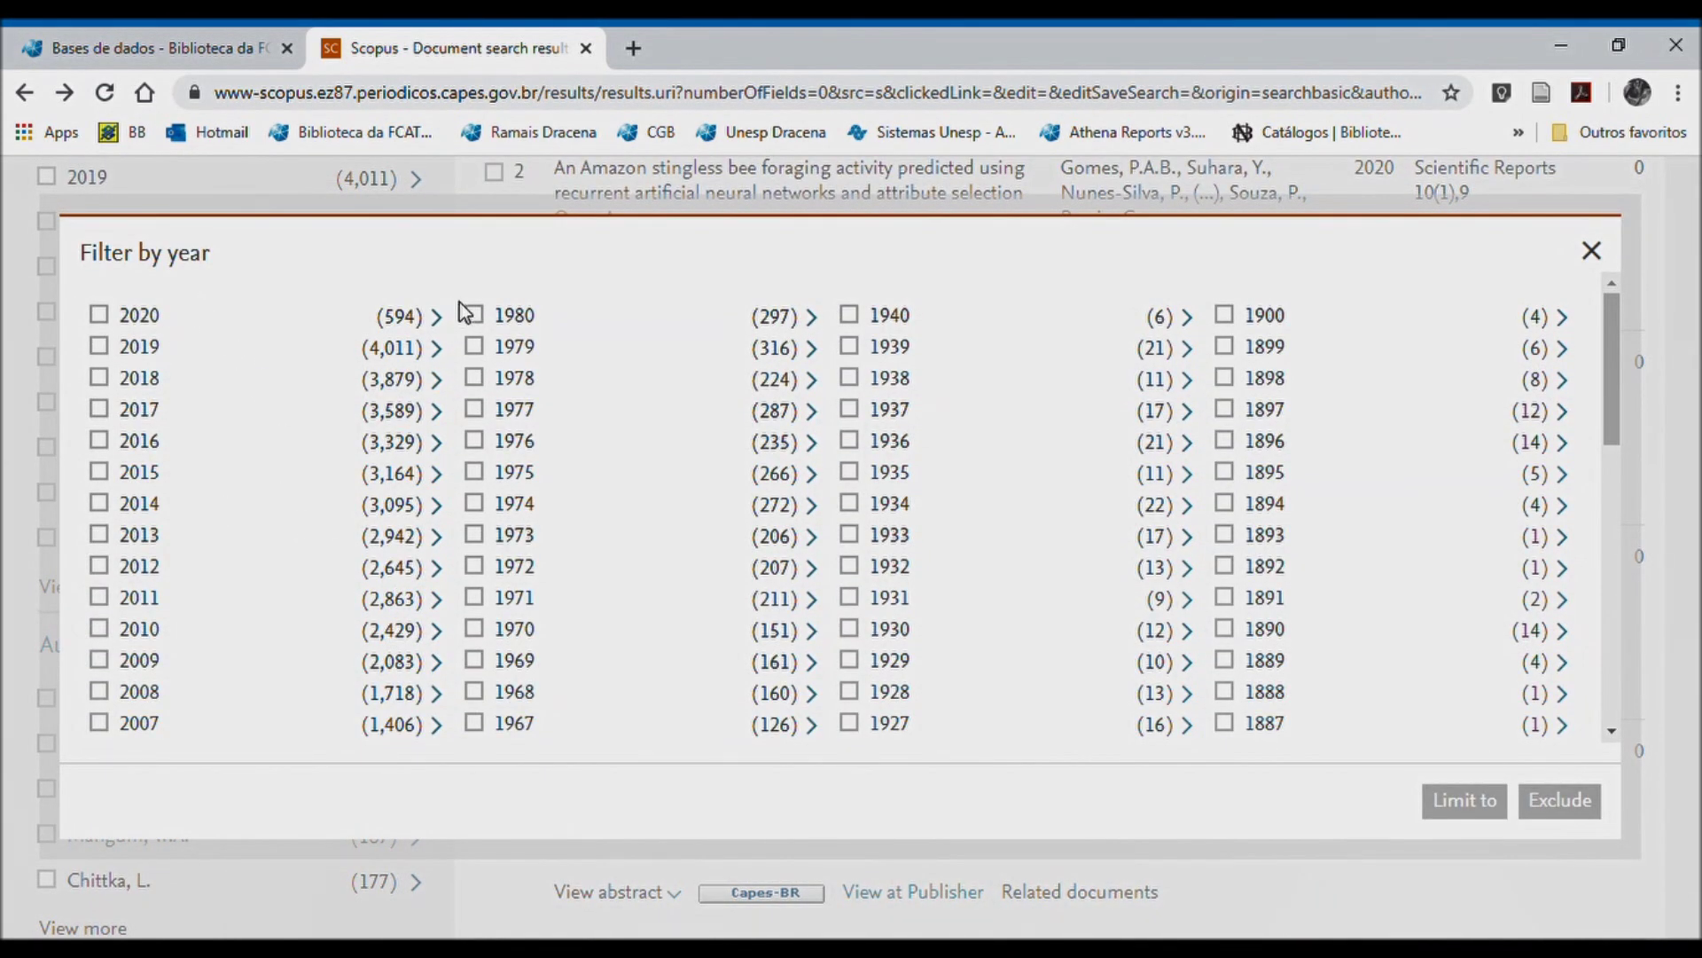
pyautogui.moveTo(1611, 435); pyautogui.dragTo(1611, 474)
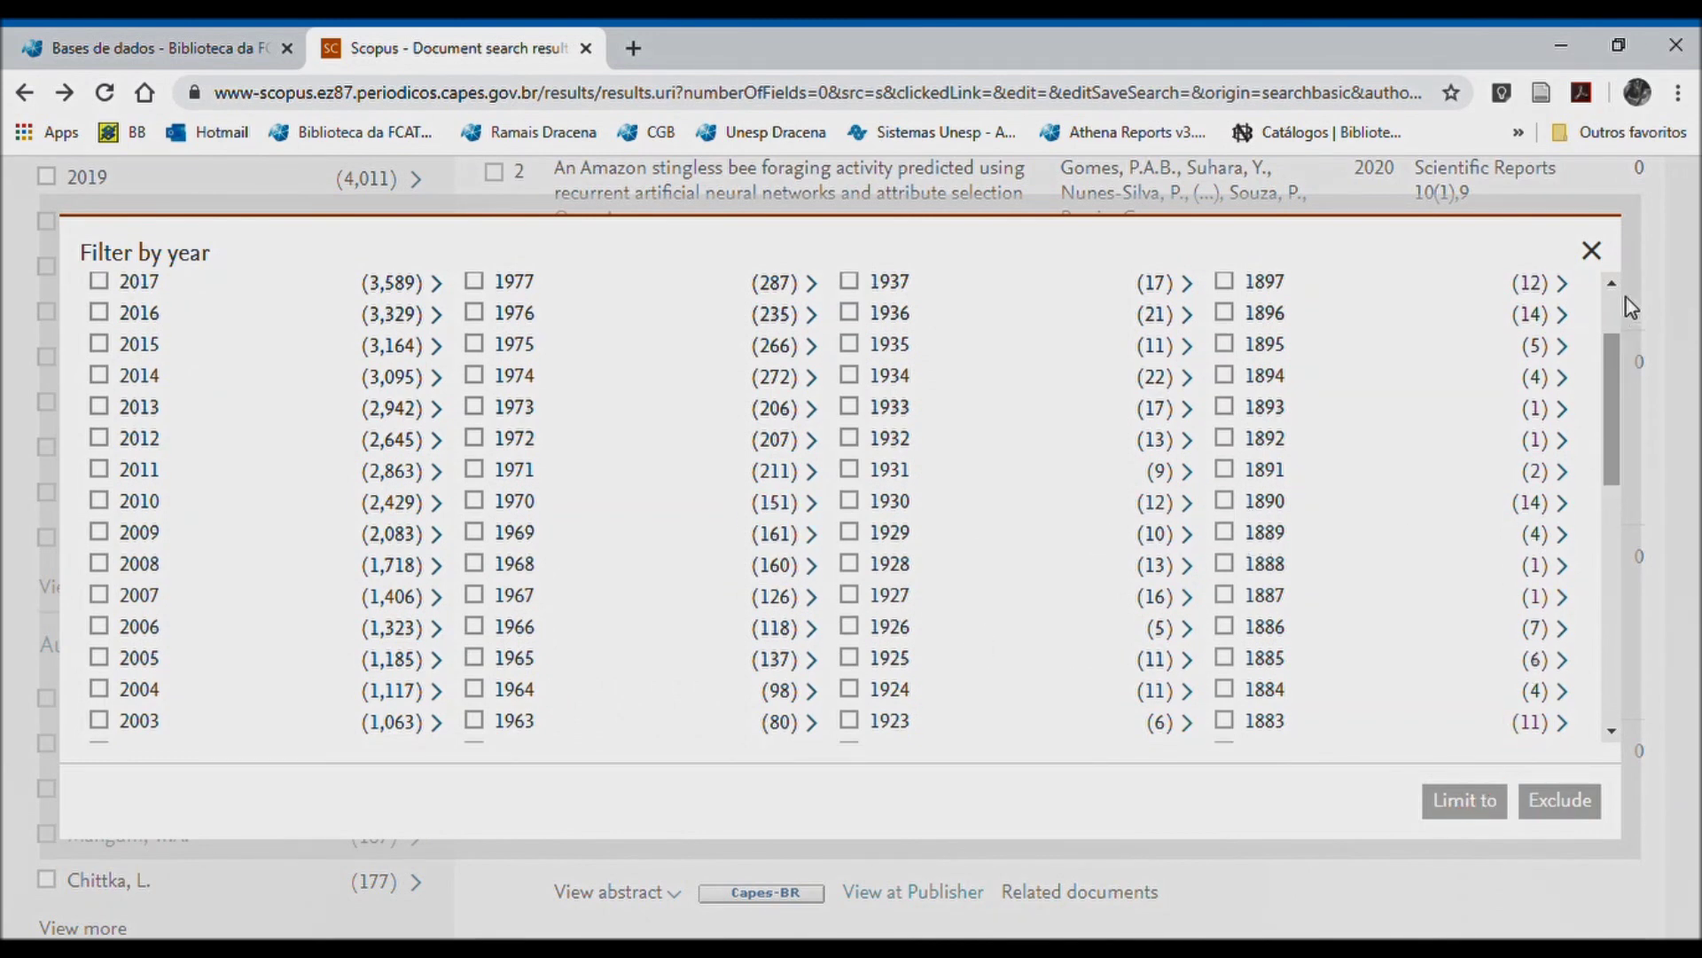
pyautogui.click(1593, 252)
# - Look through the Author name and Subject area filters and expand the Document type filter to view its options
pyautogui.scroll(-5, 186, 508)
pyautogui.scroll(1, 187, 506)
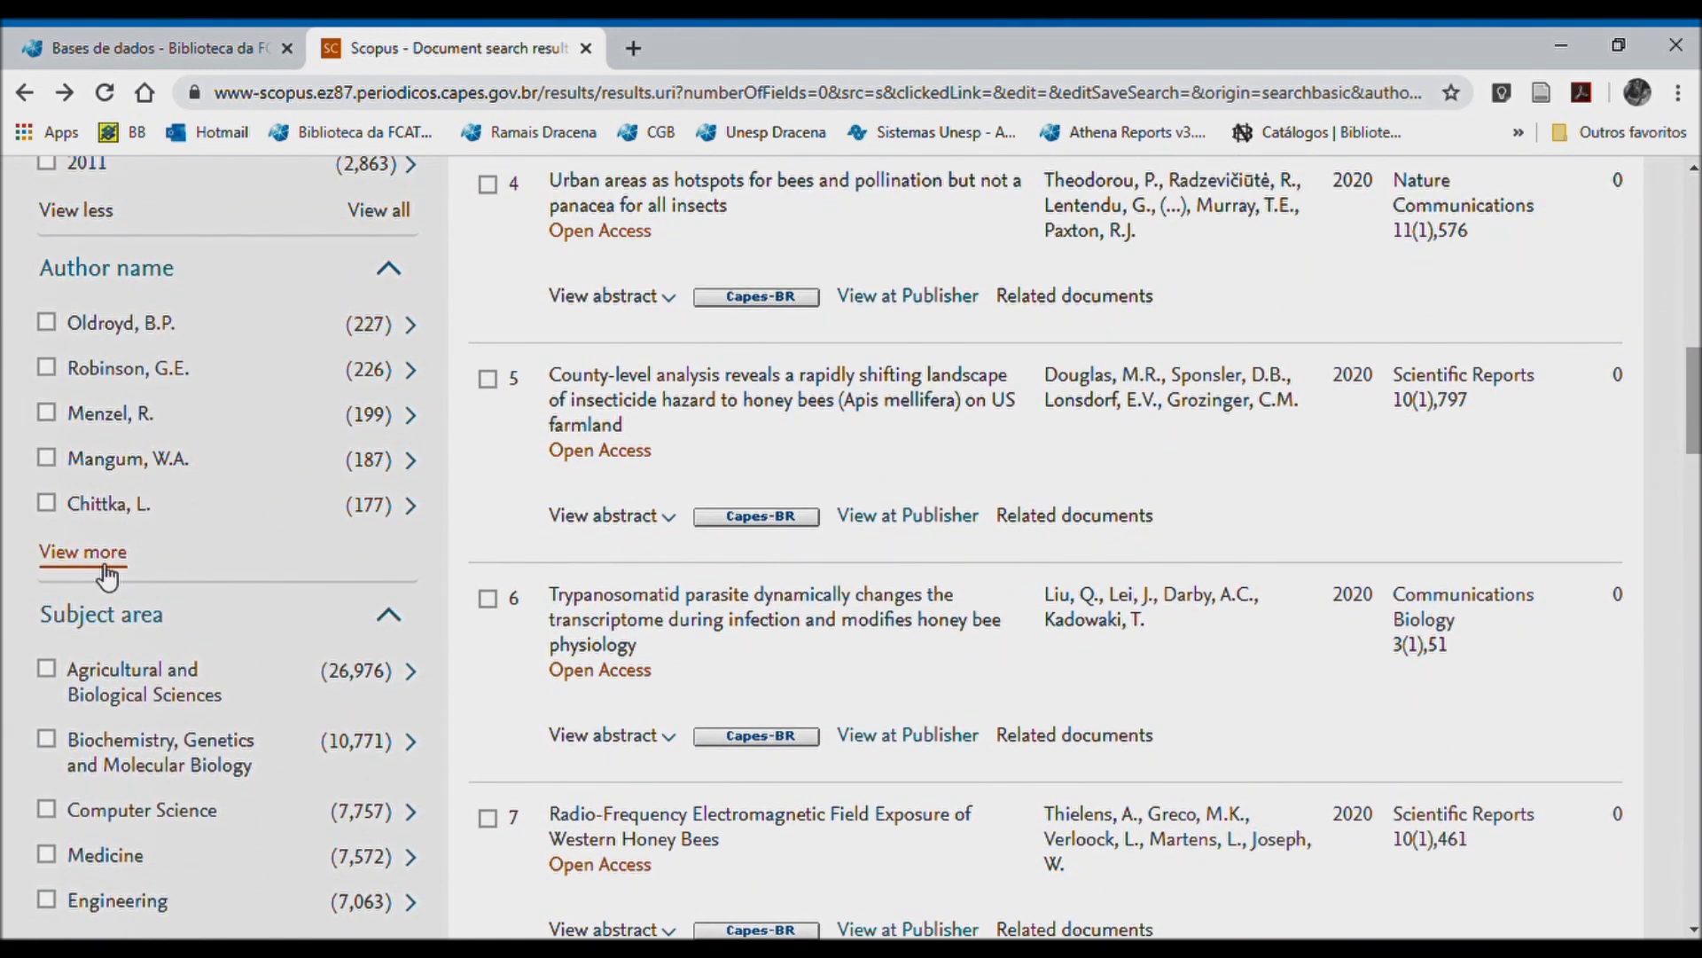
pyautogui.scroll(-4, 253, 588)
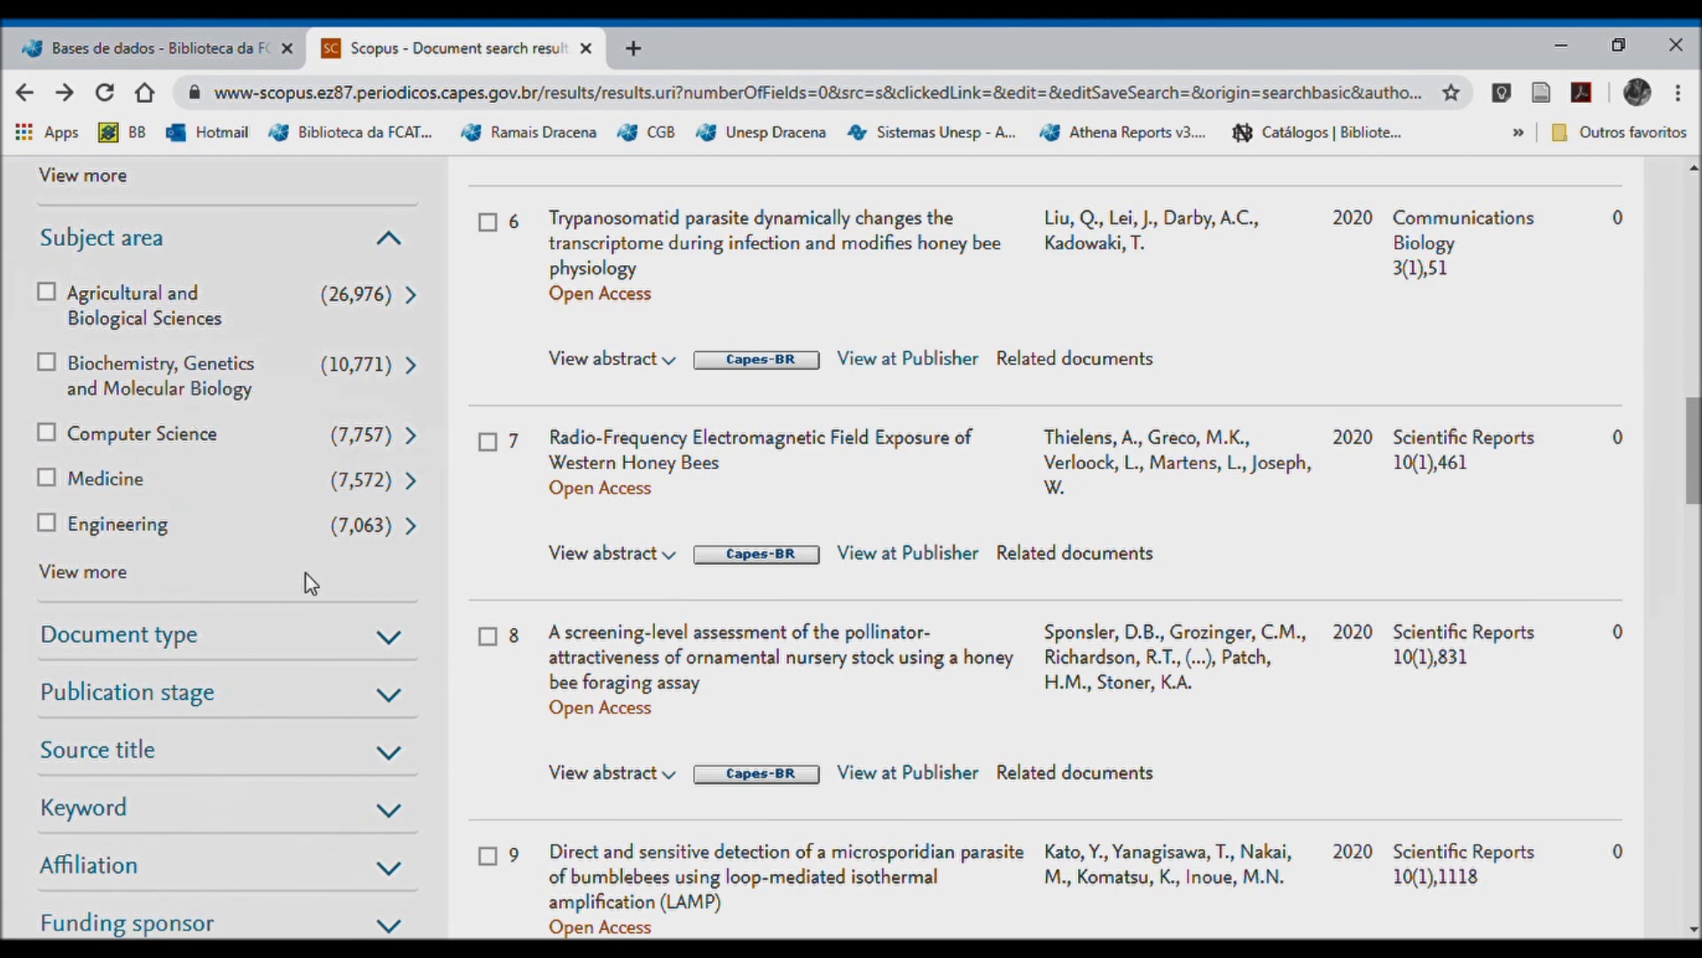
pyautogui.scroll(-1, 248, 479)
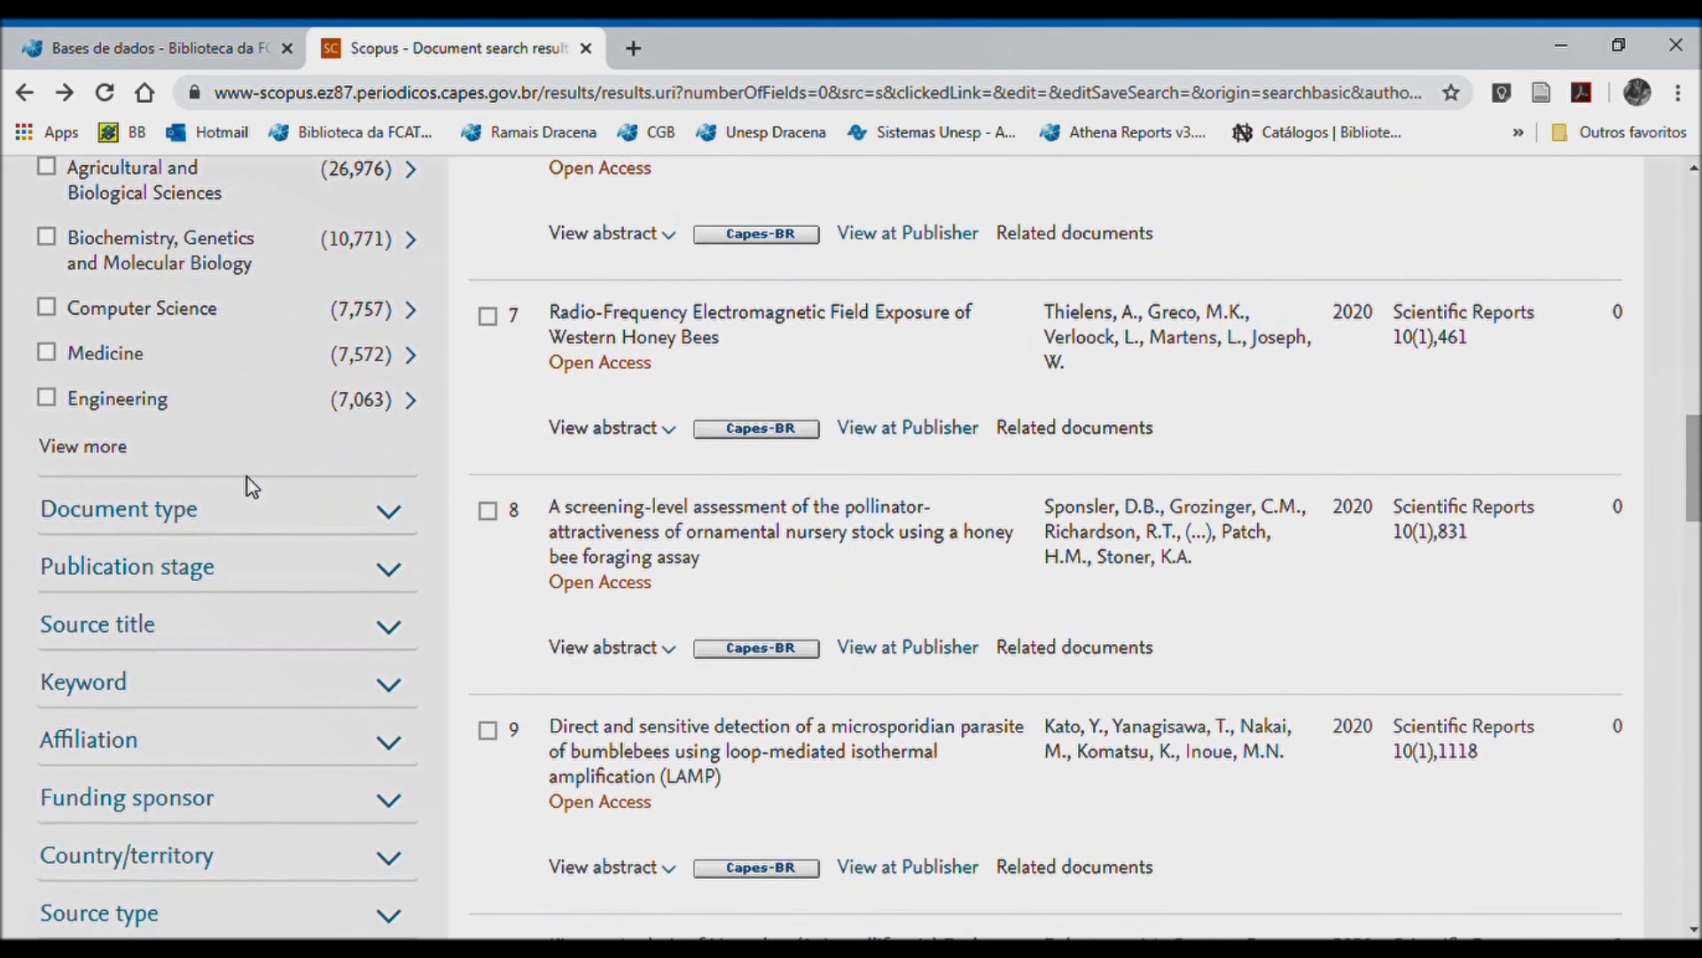
pyautogui.click(390, 512)
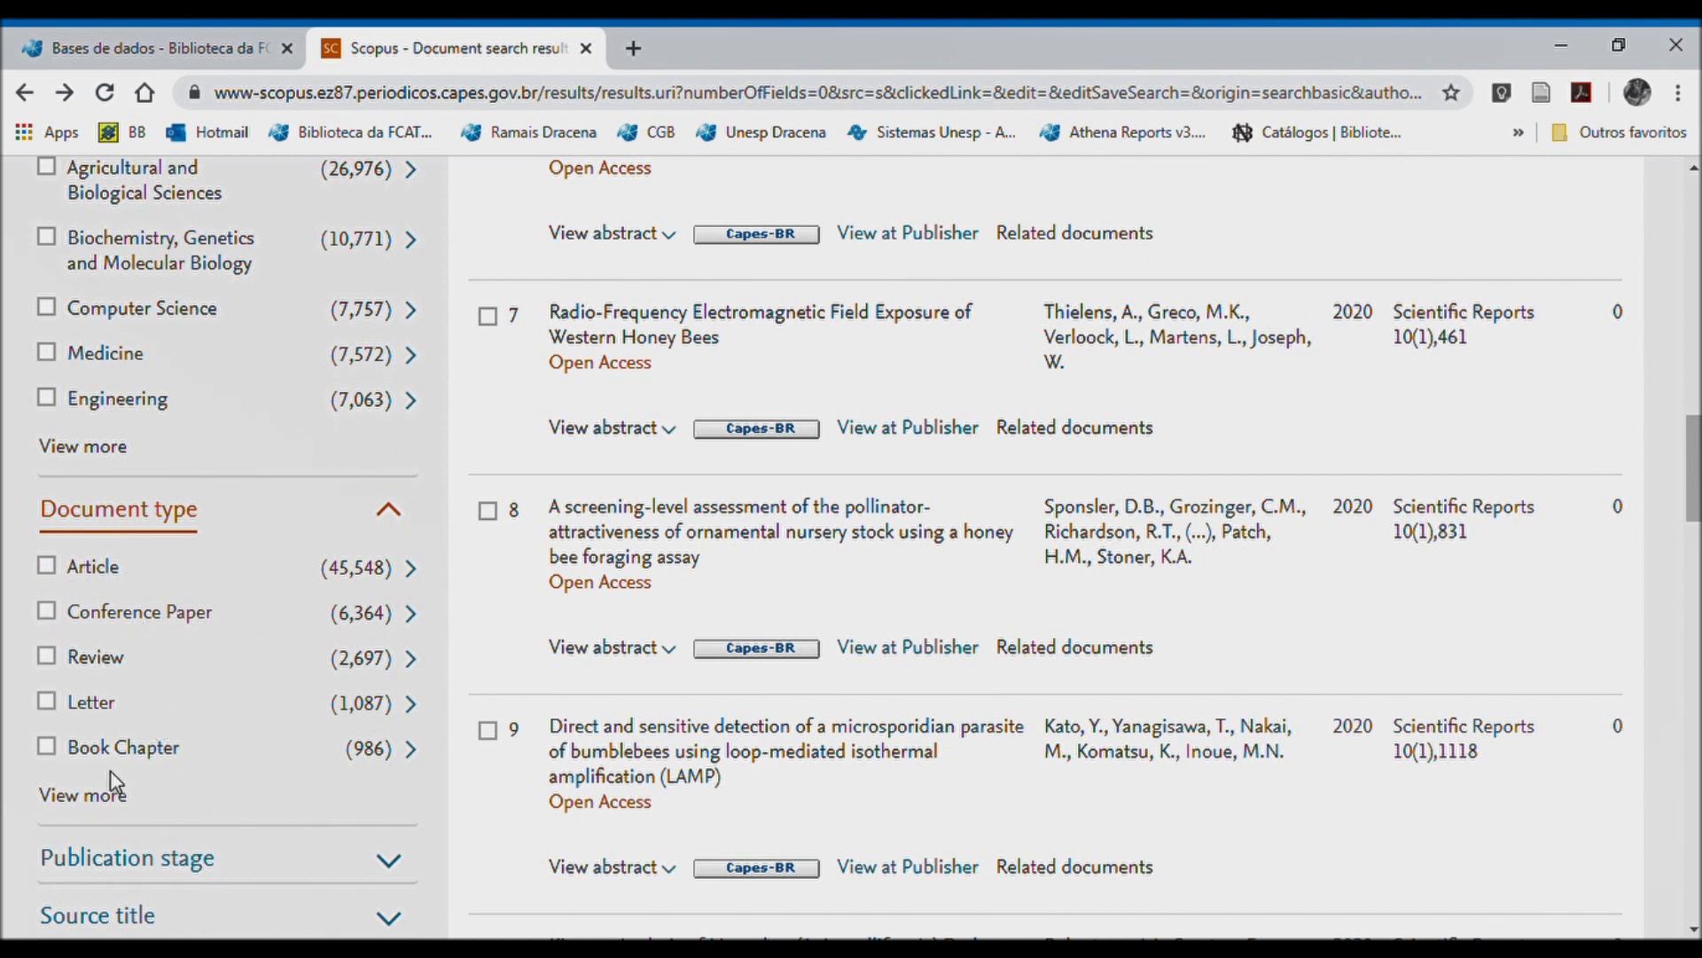
pyautogui.scroll(-4, 279, 600)
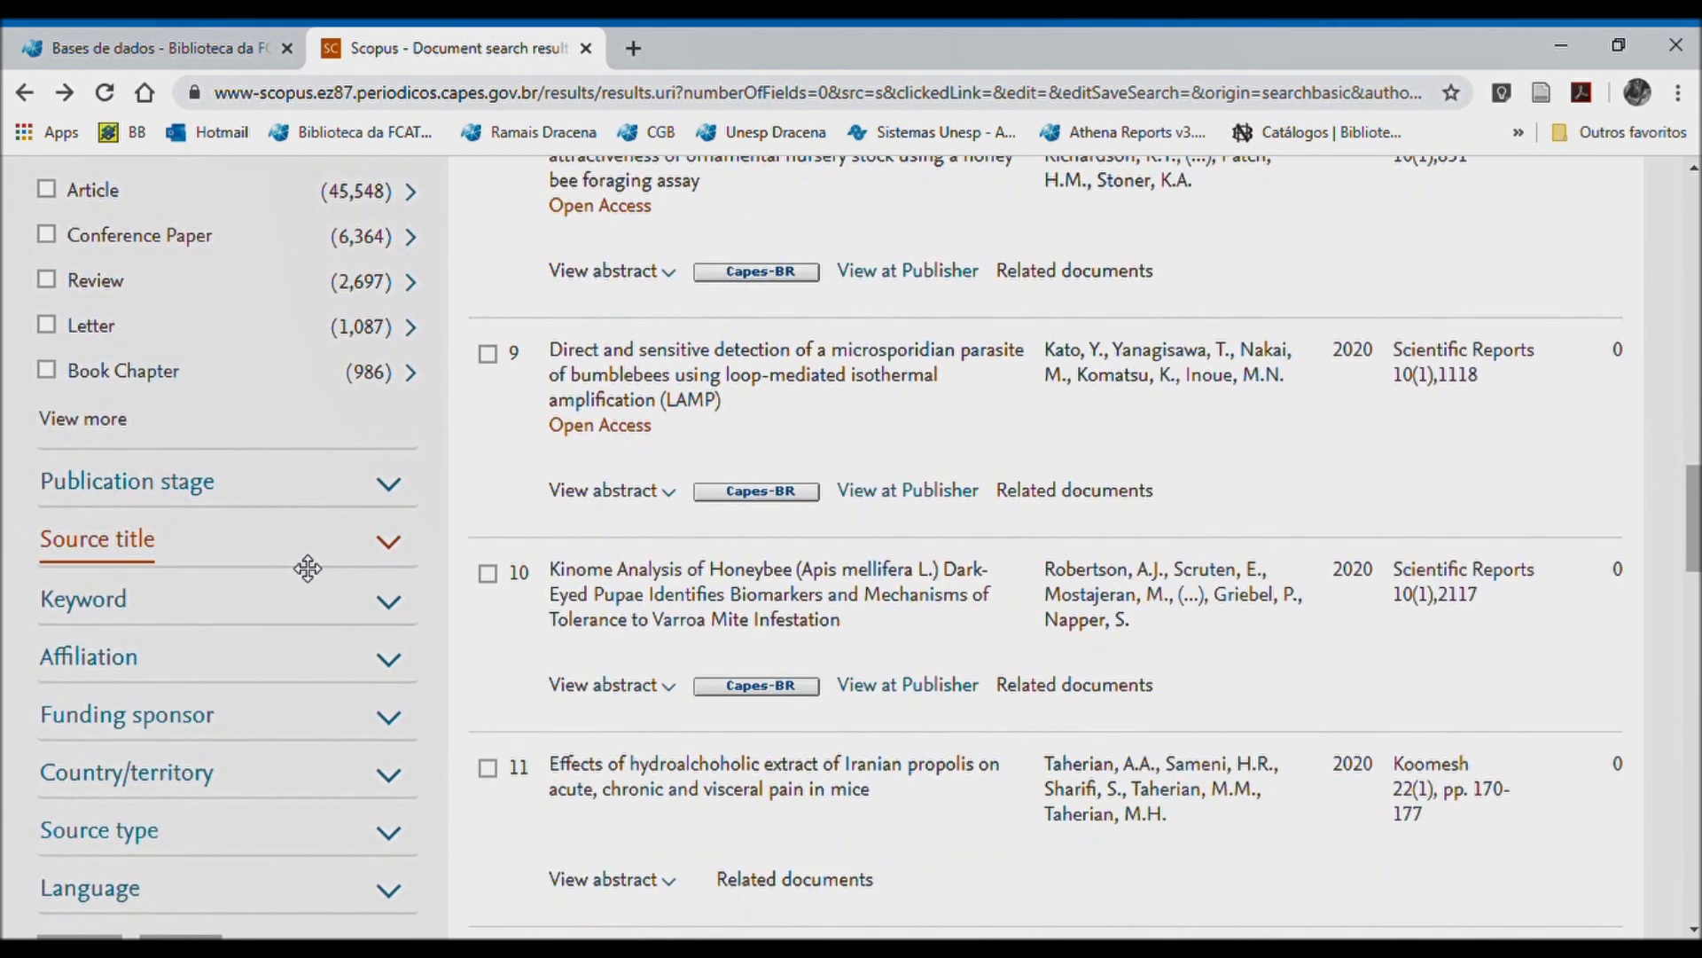
# - View the options of the Publication stage and Source title filters, collapsing each one again
pyautogui.click(385, 497)
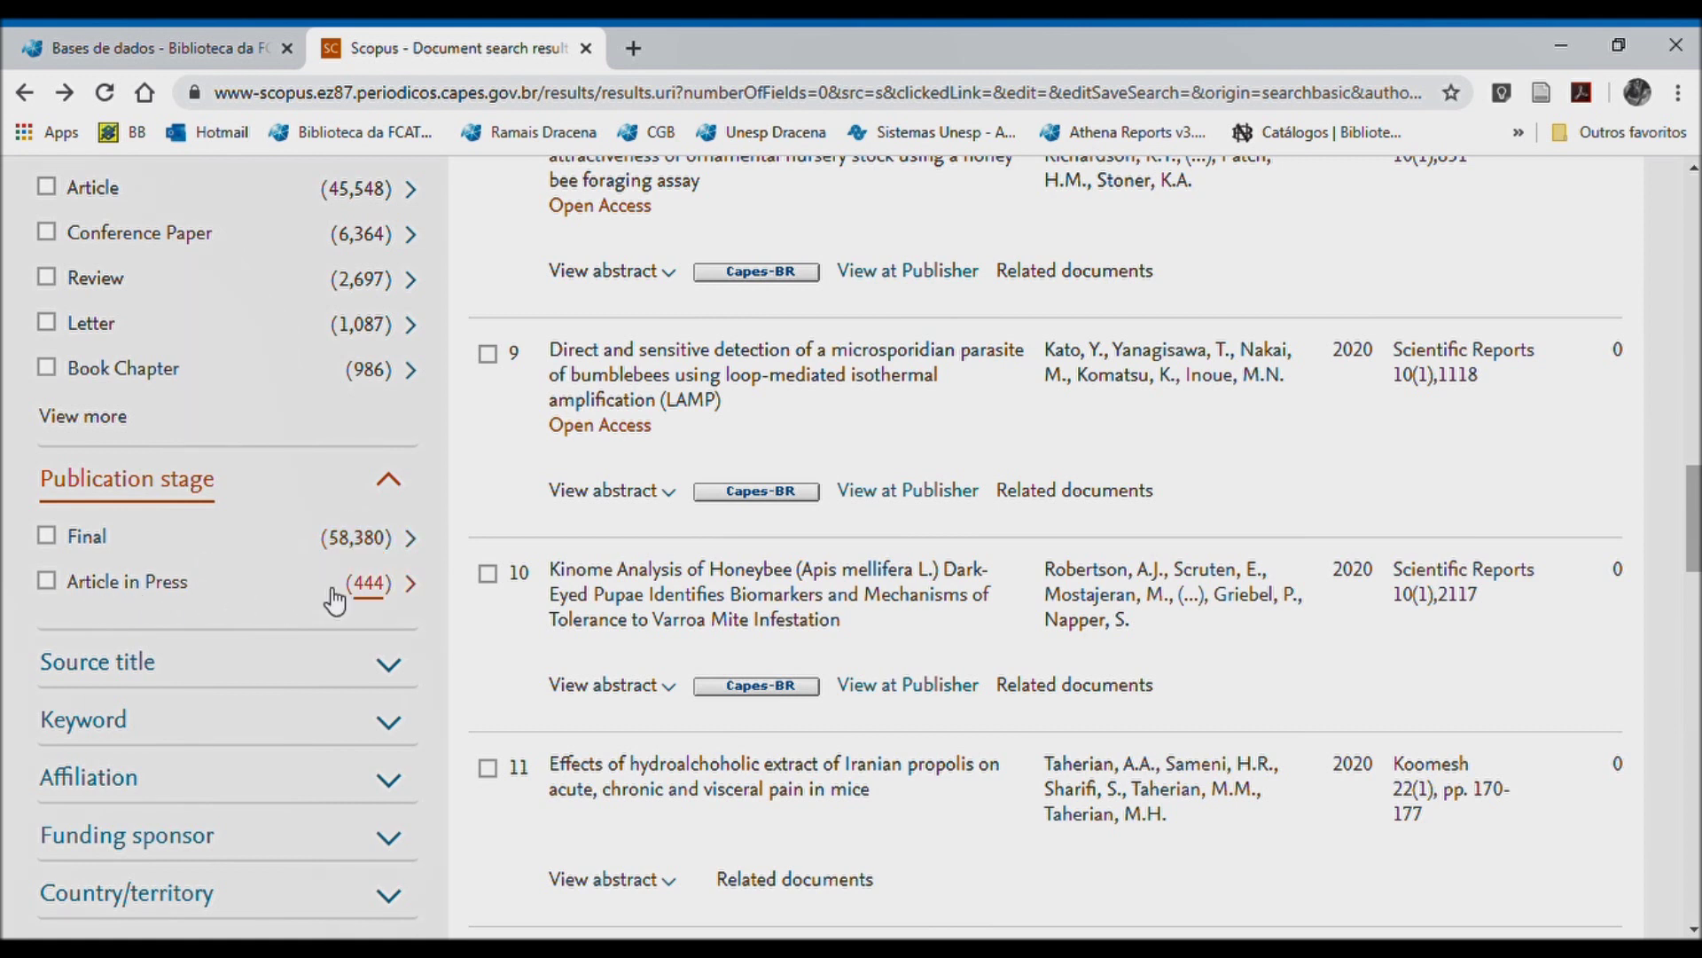
pyautogui.click(390, 481)
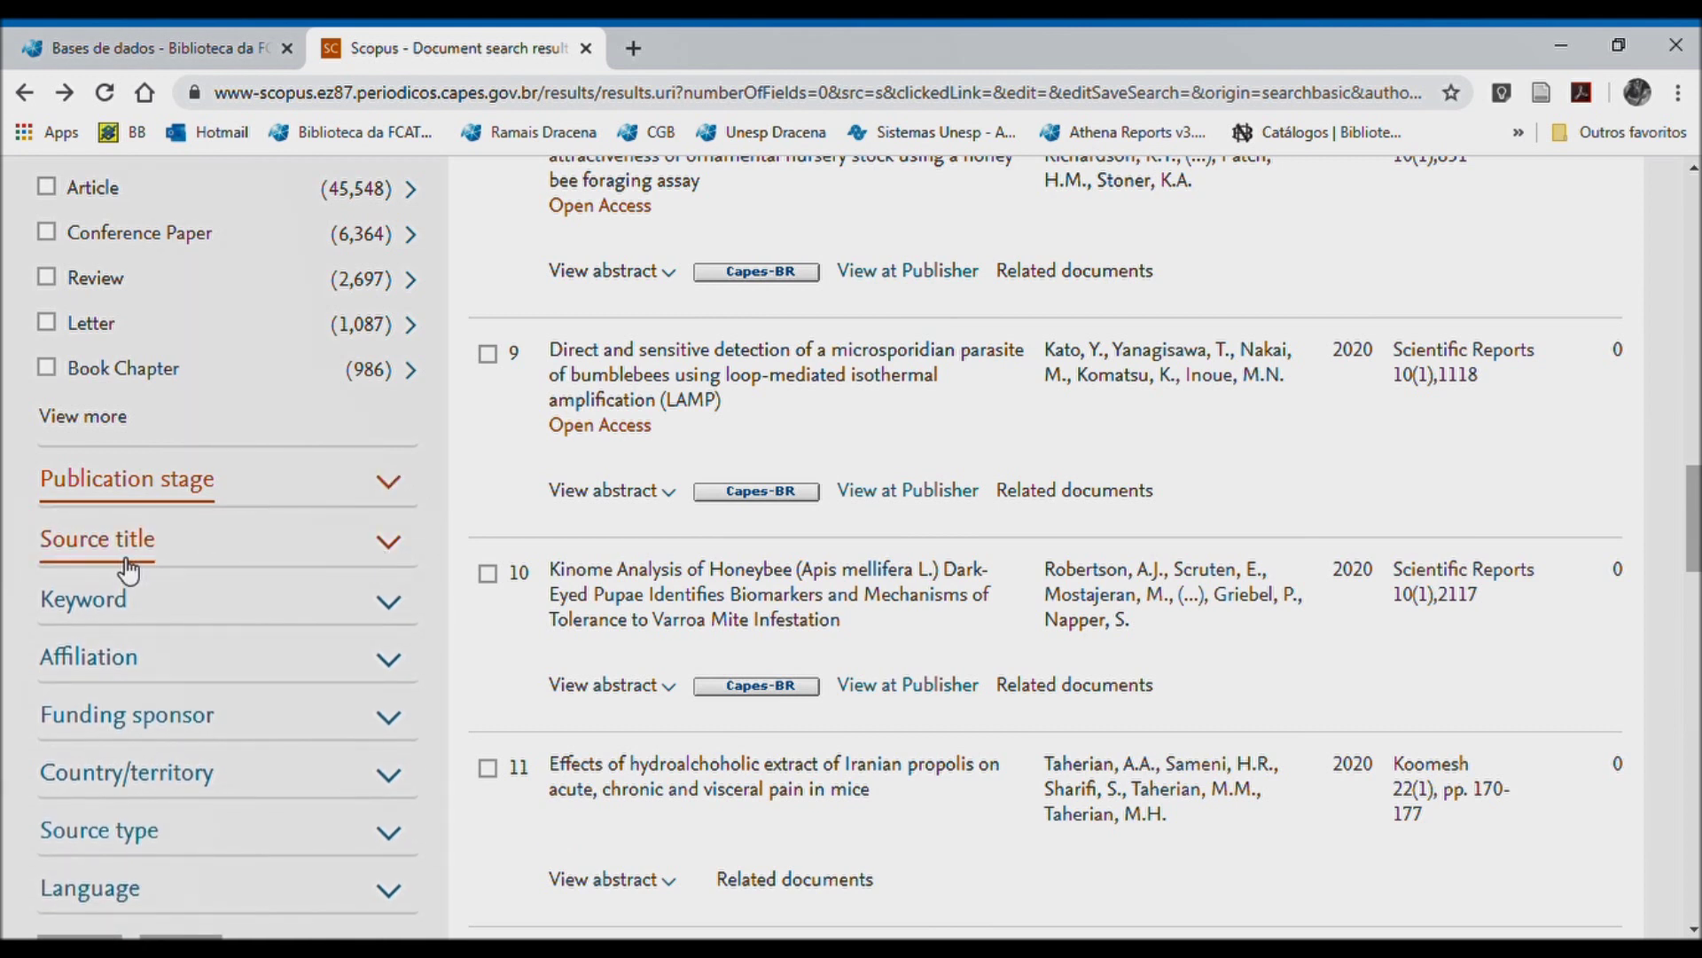
pyautogui.click(390, 542)
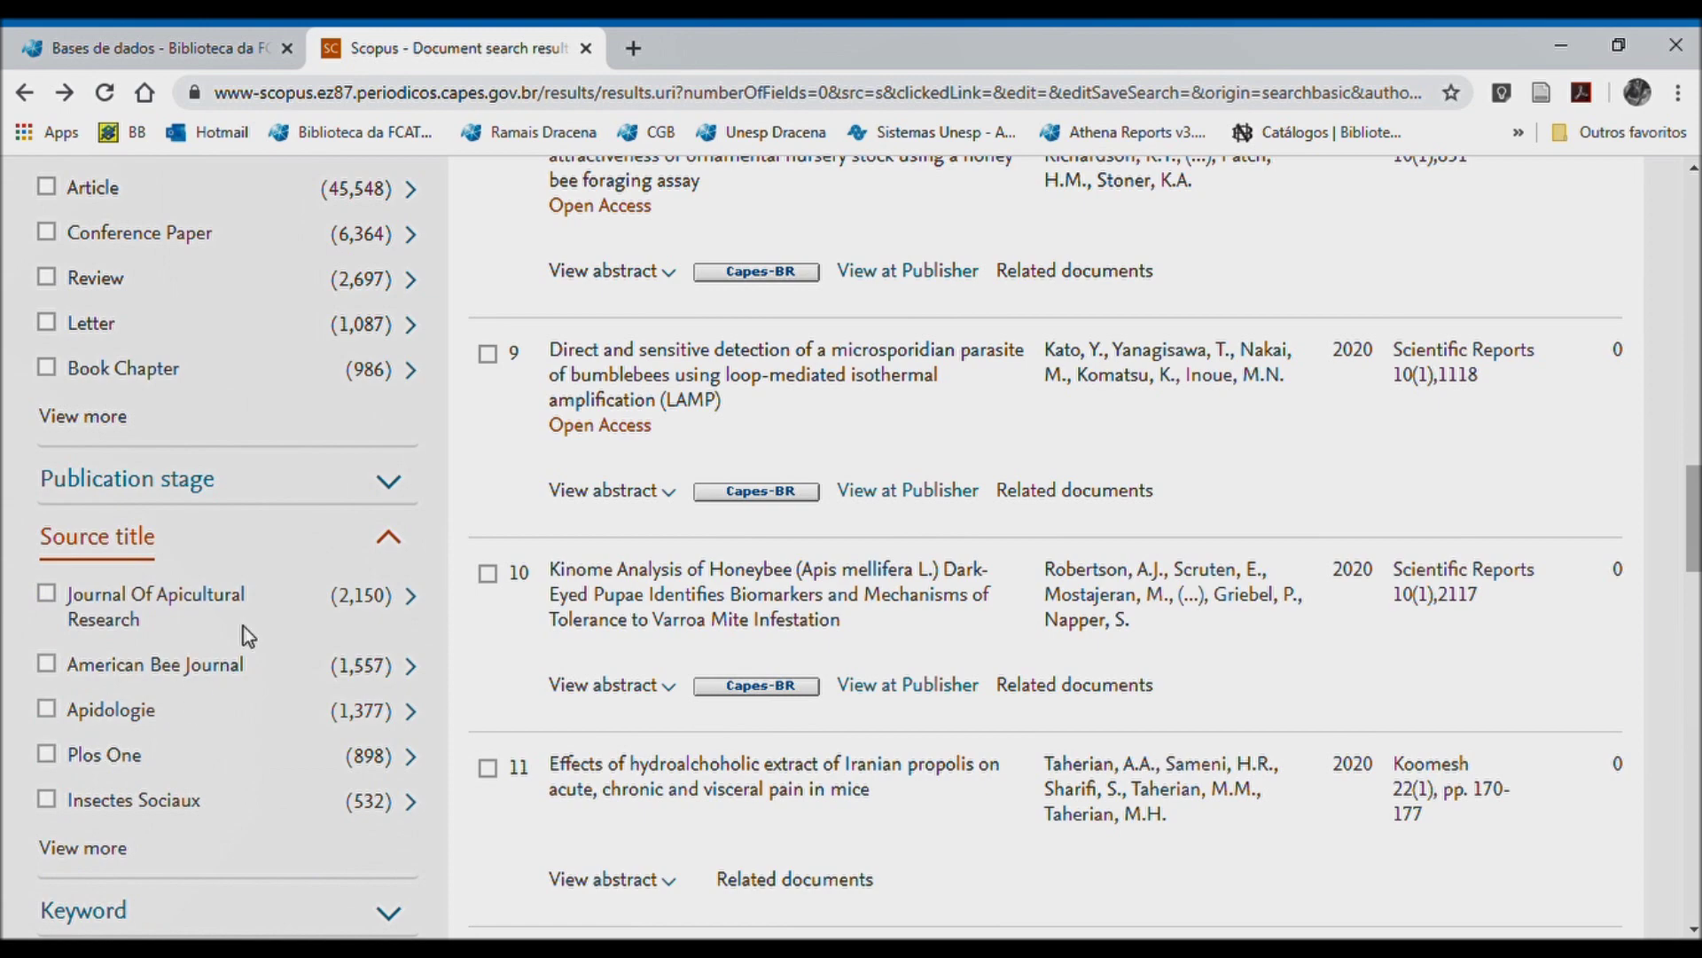
pyautogui.click(389, 536)
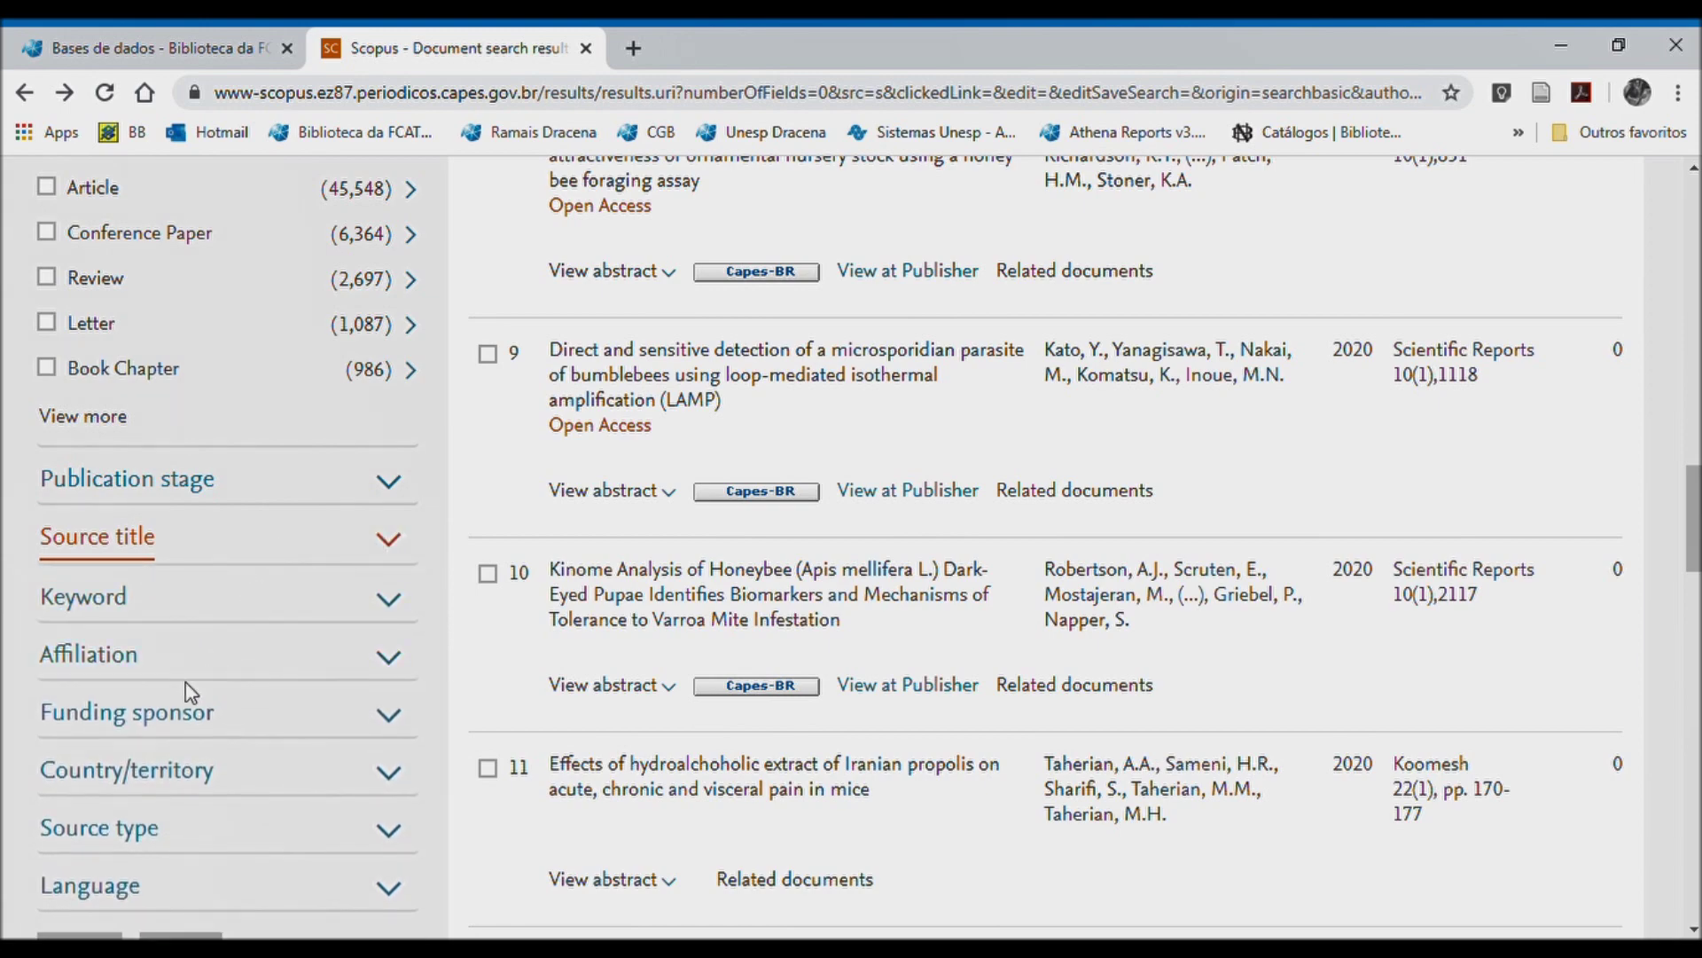
# - View the options of the Affiliation, Keyword and Funding sponsor filters, collapsing each one again
pyautogui.click(388, 657)
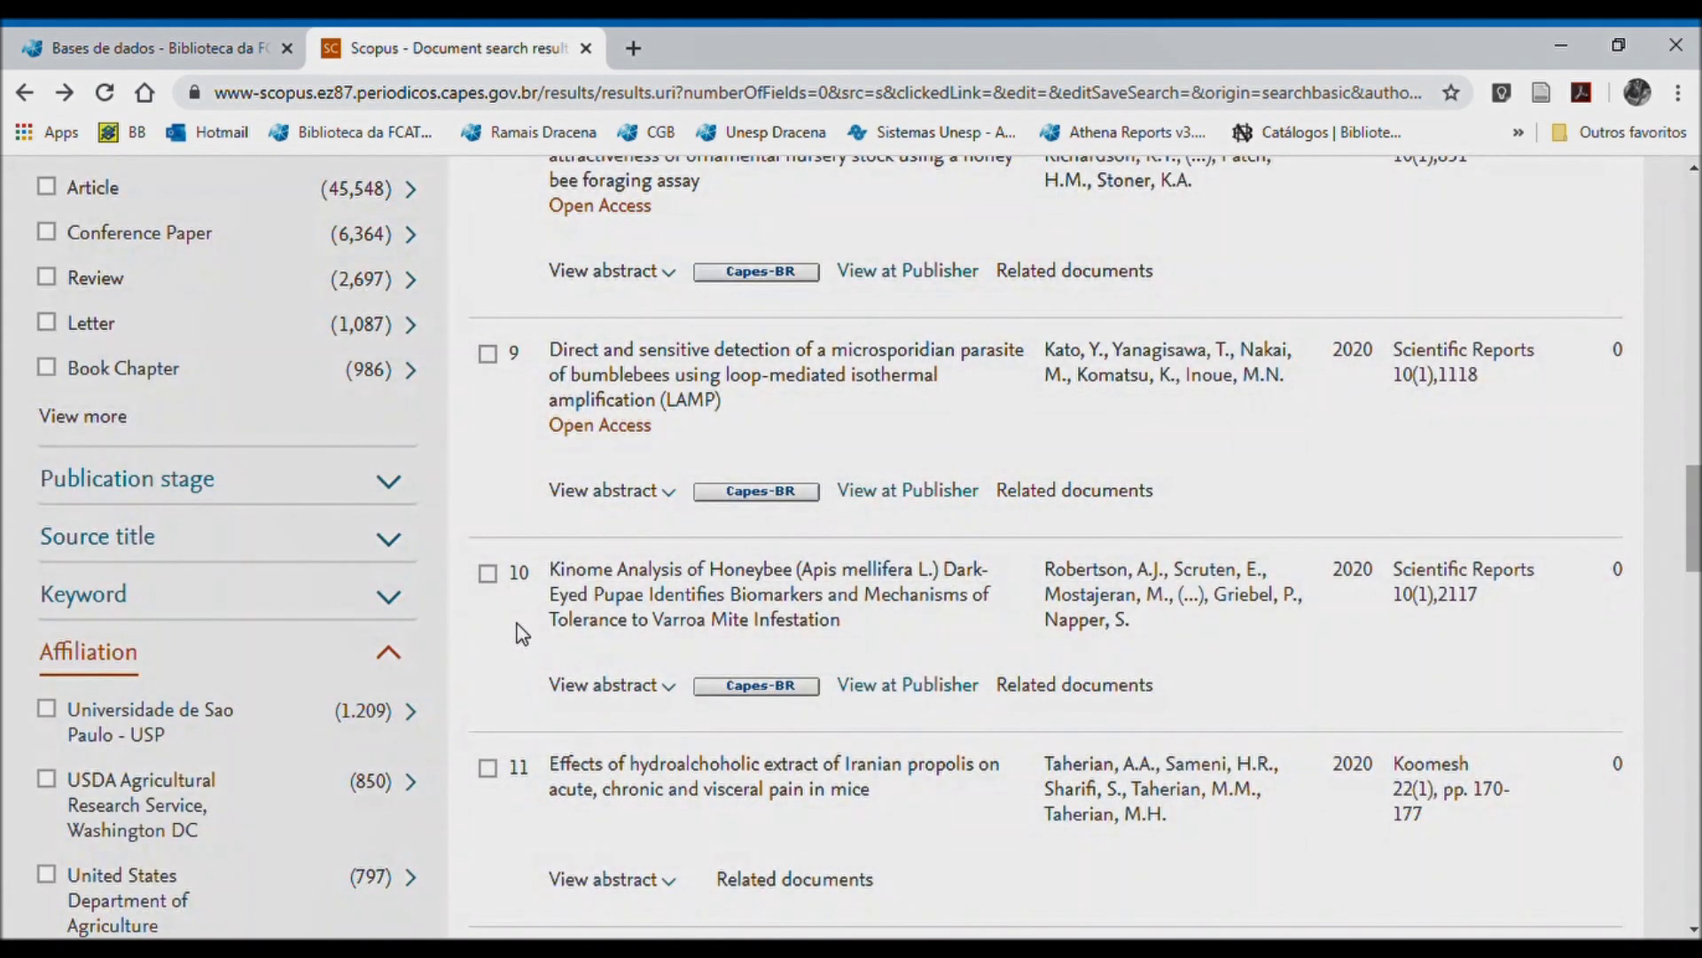
pyautogui.scroll(-4, 311, 703)
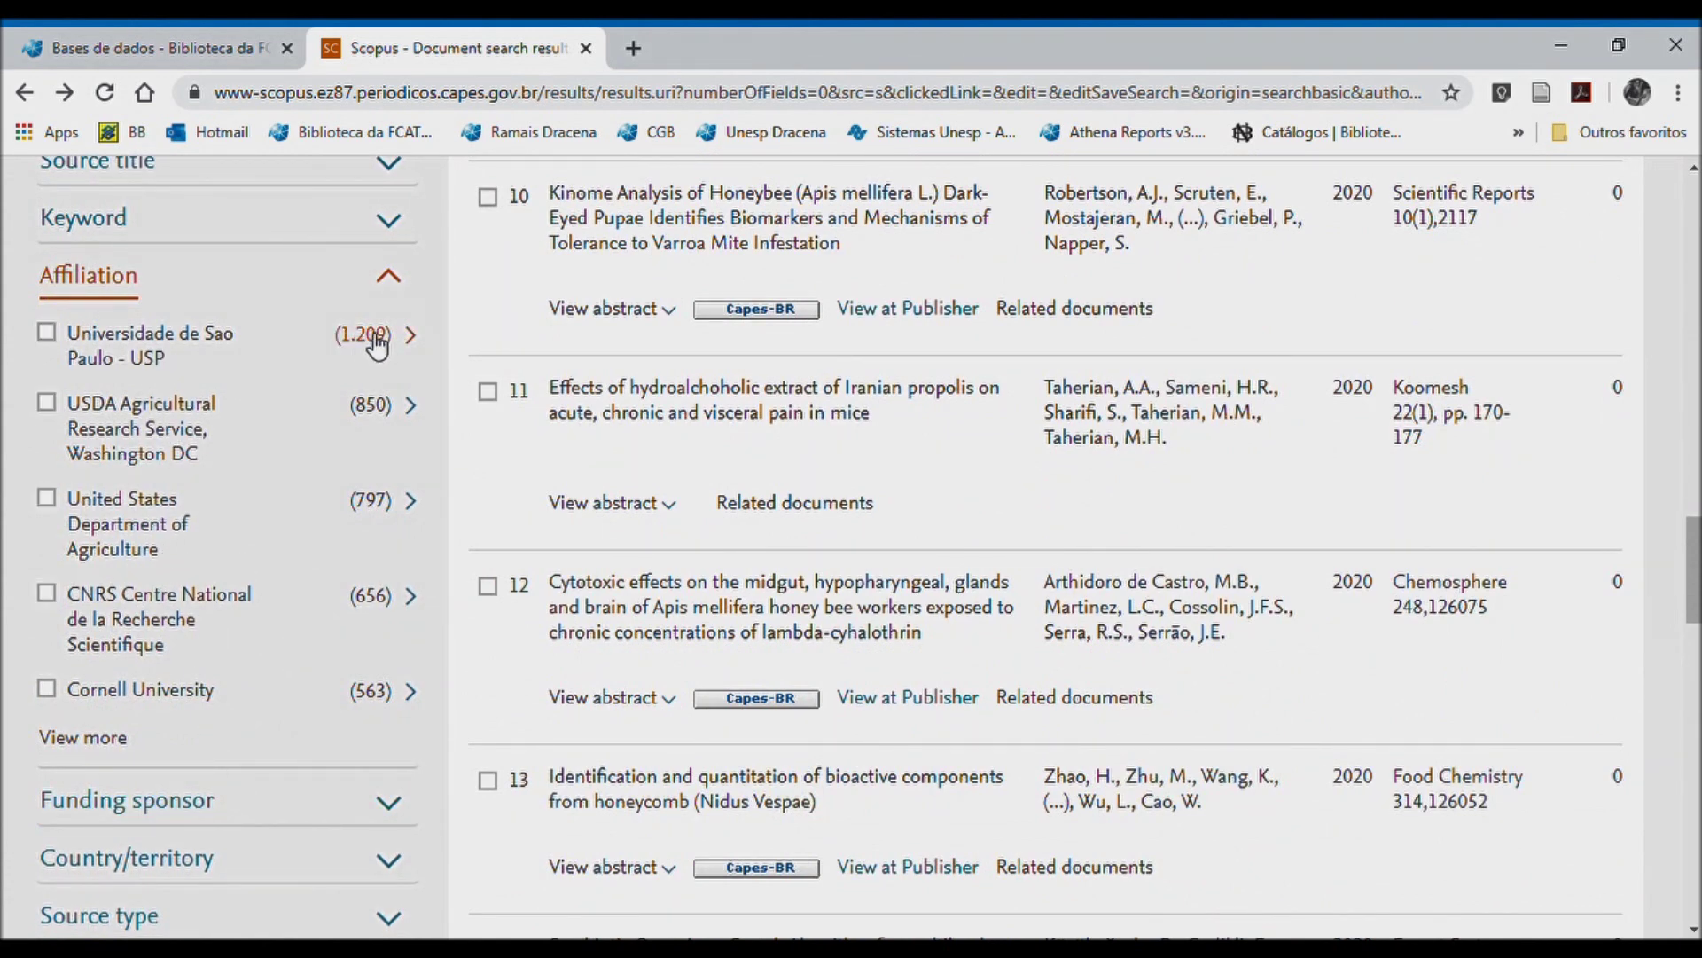
pyautogui.click(388, 277)
pyautogui.click(390, 222)
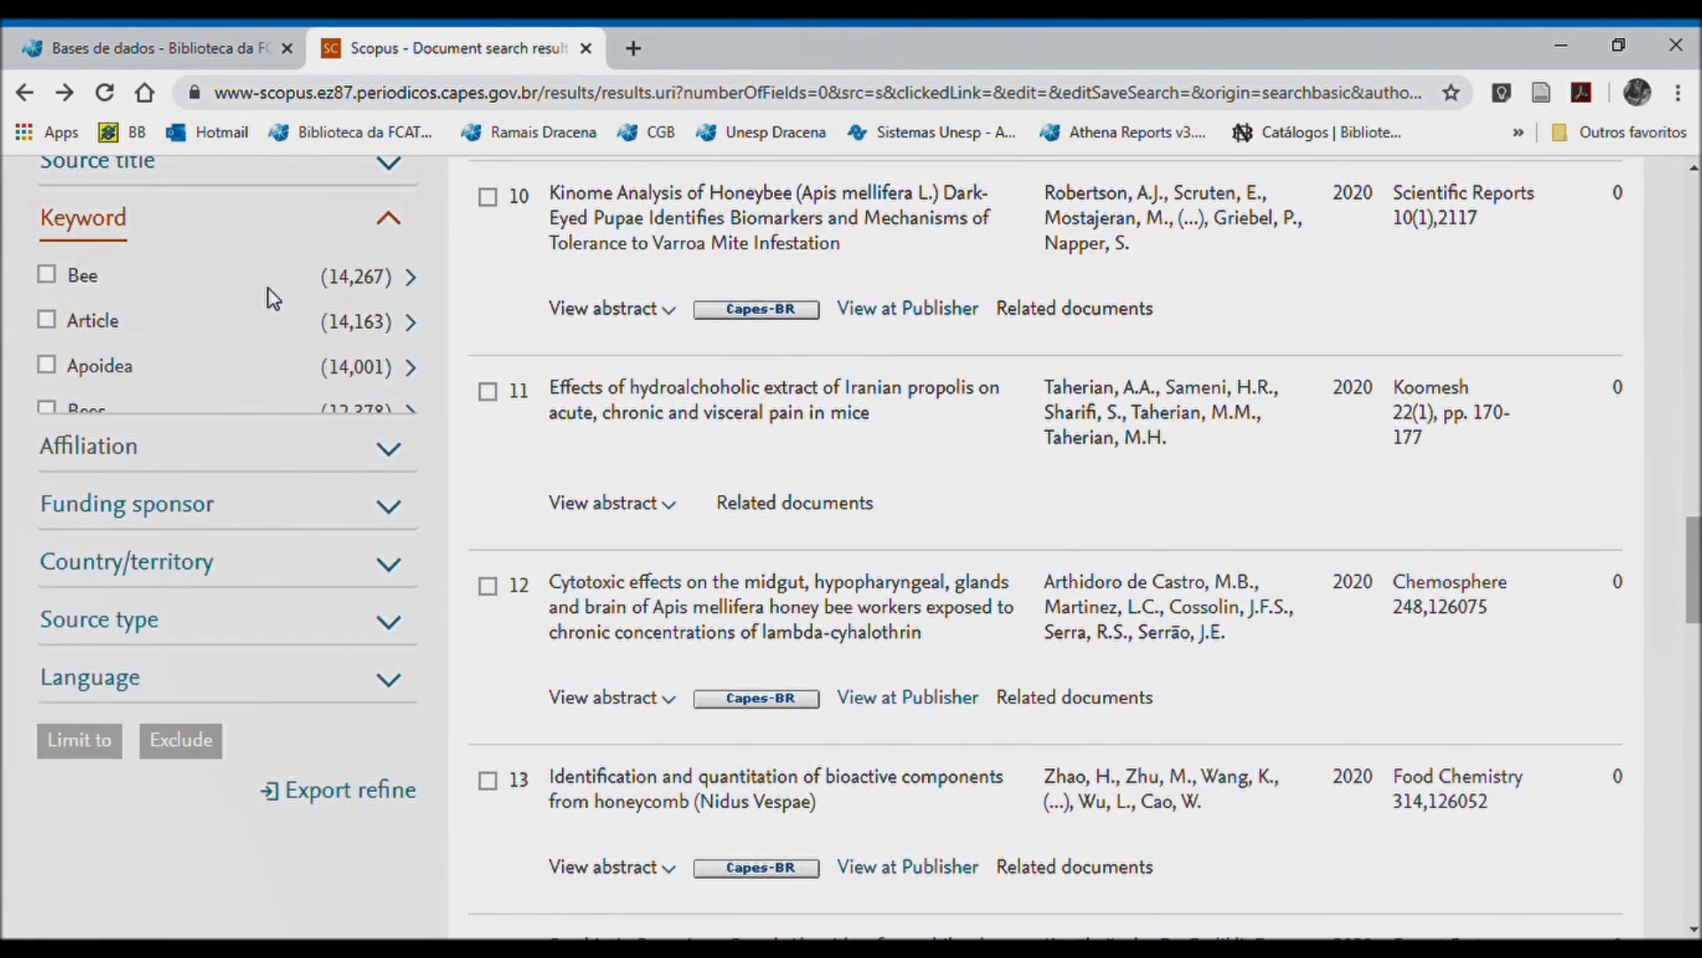
pyautogui.click(390, 221)
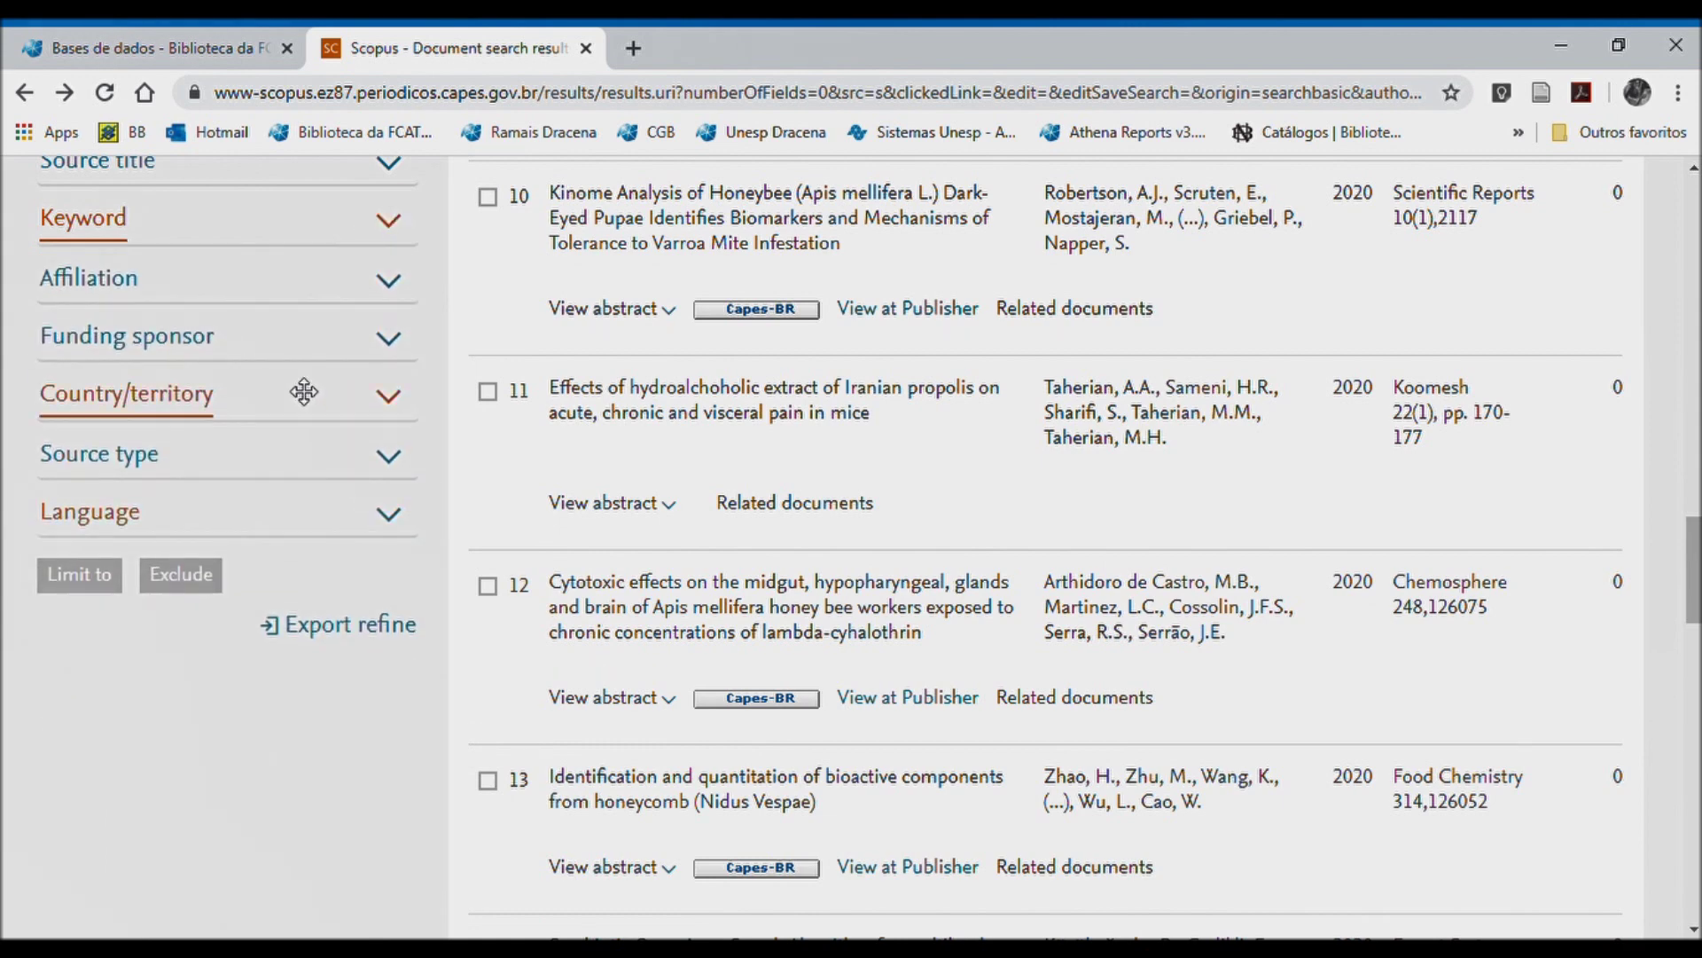
pyautogui.click(391, 337)
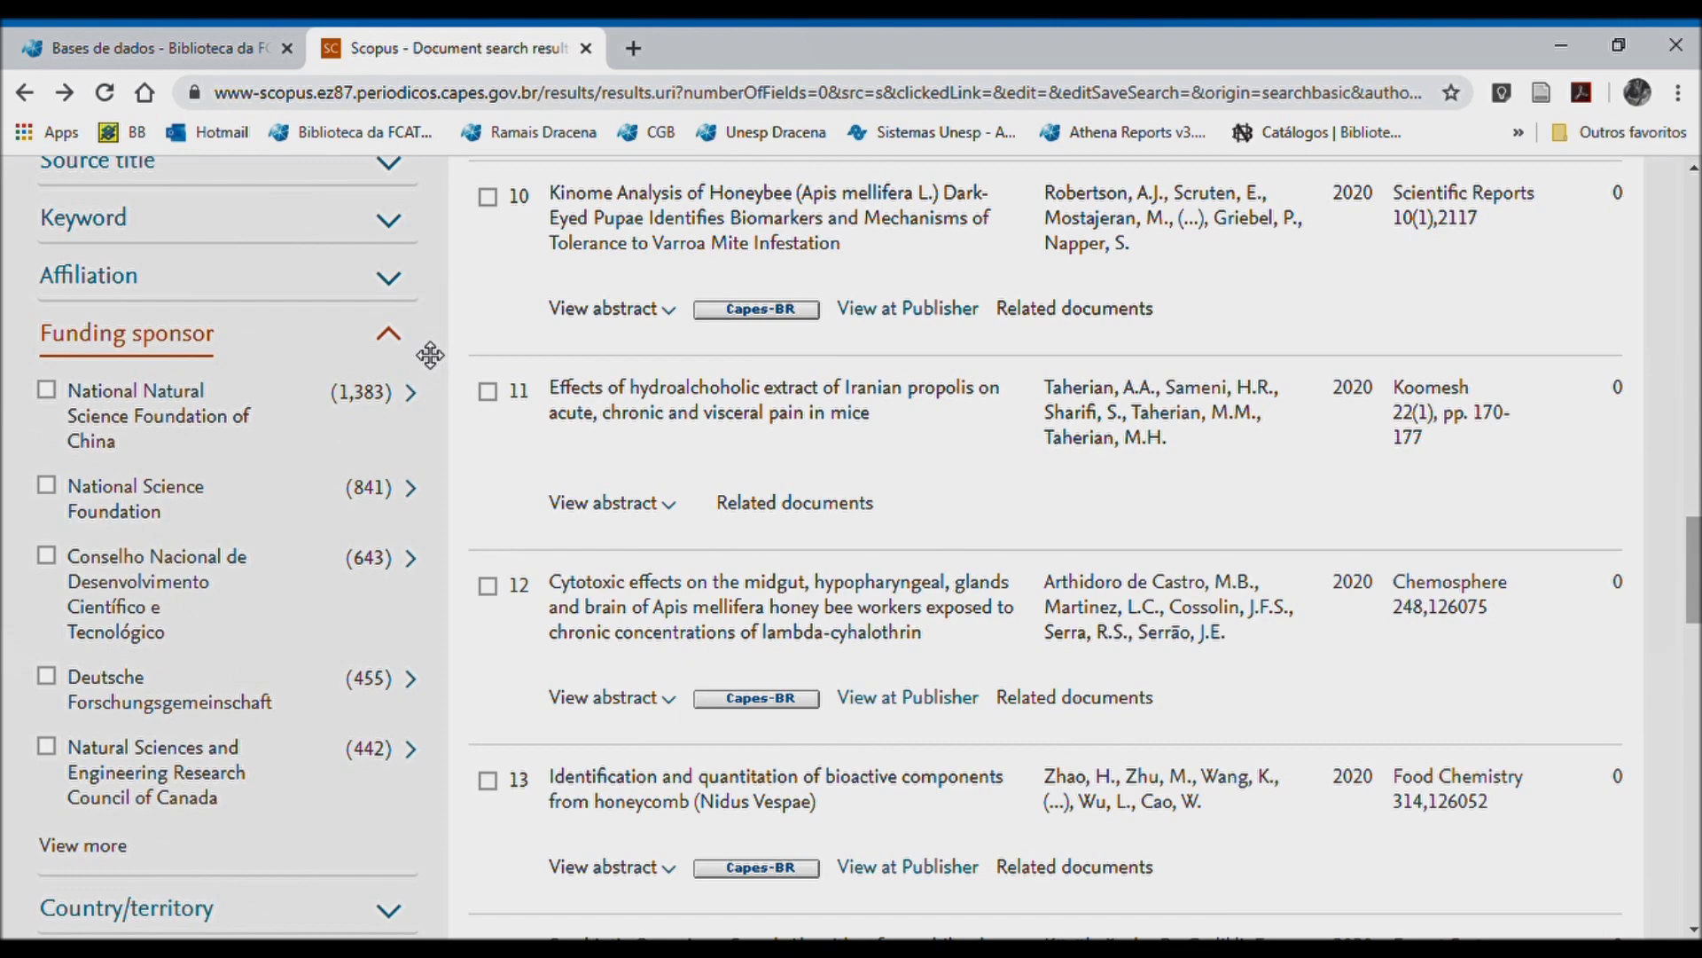
pyautogui.click(390, 335)
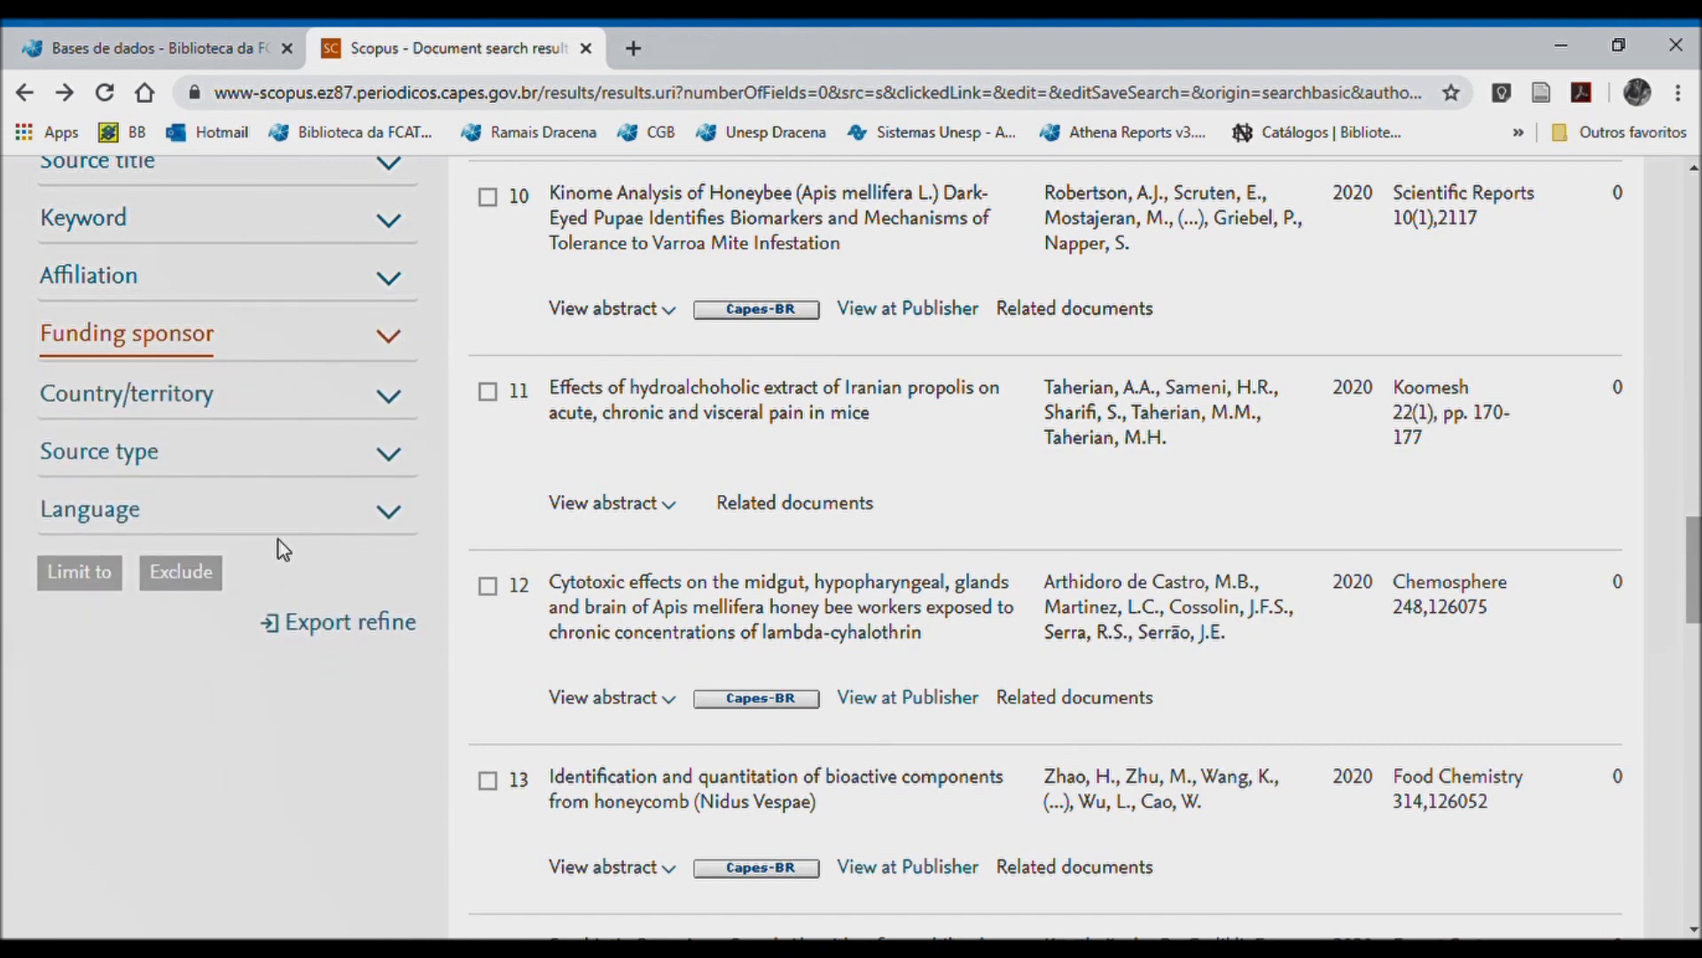
# - Limit the search results to documents from the year 2020
pyautogui.scroll(20, 283, 577)
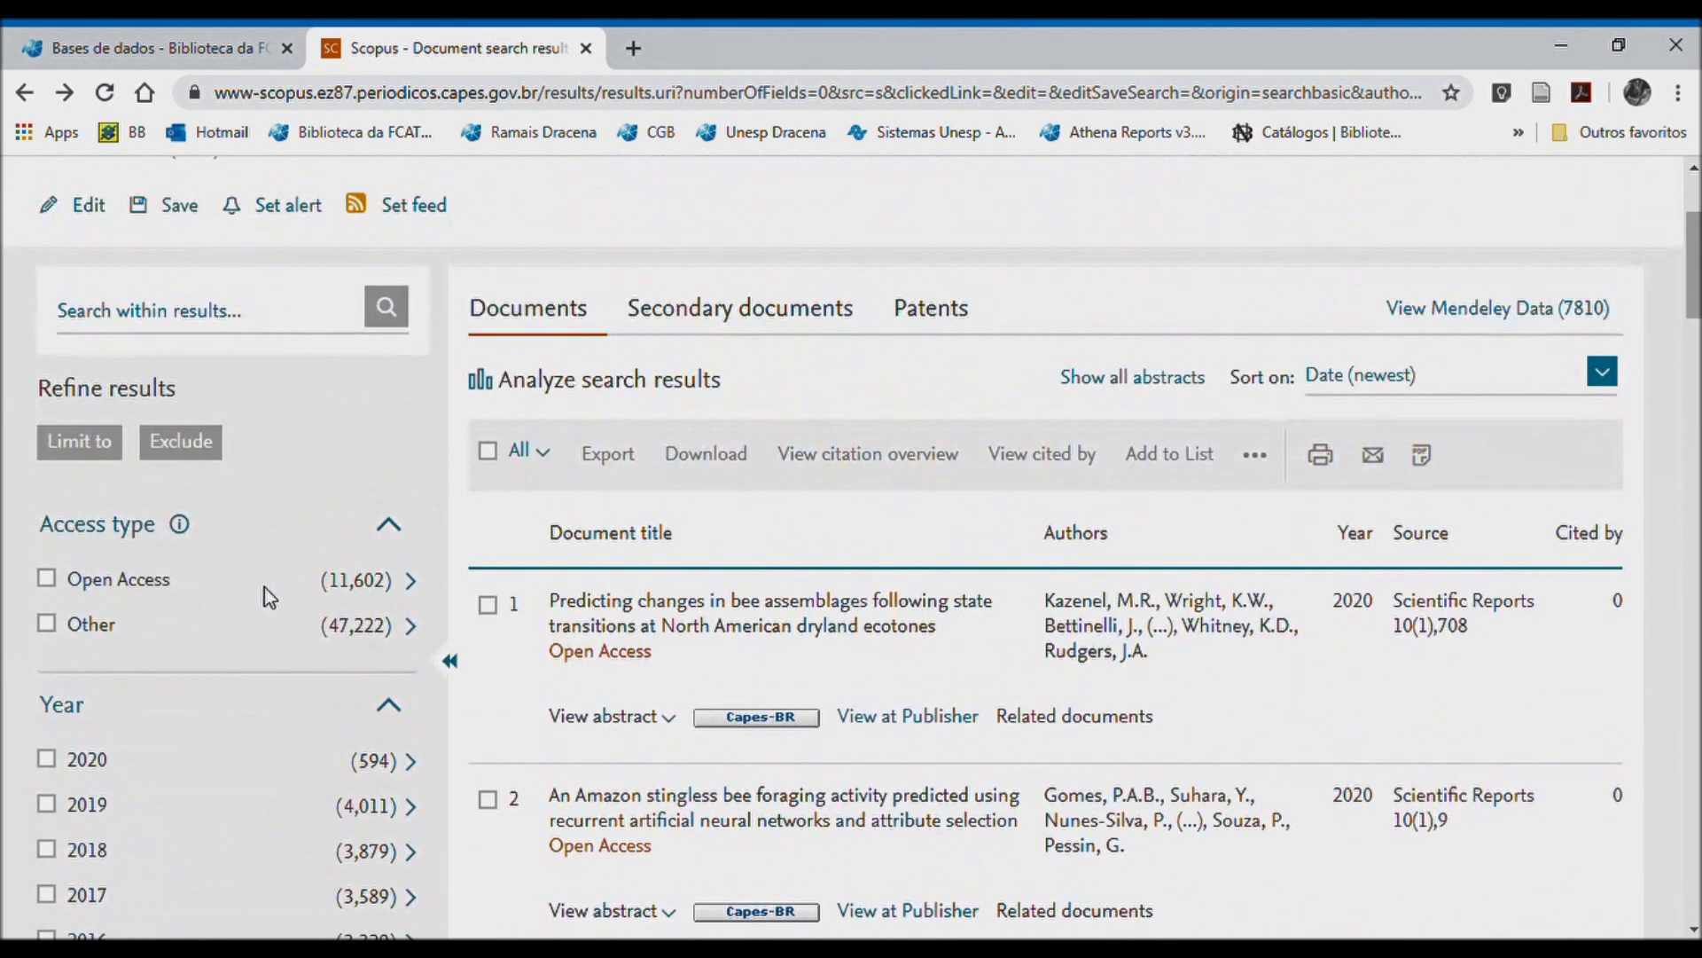
pyautogui.scroll(-5, 254, 629)
pyautogui.scroll(3, 253, 629)
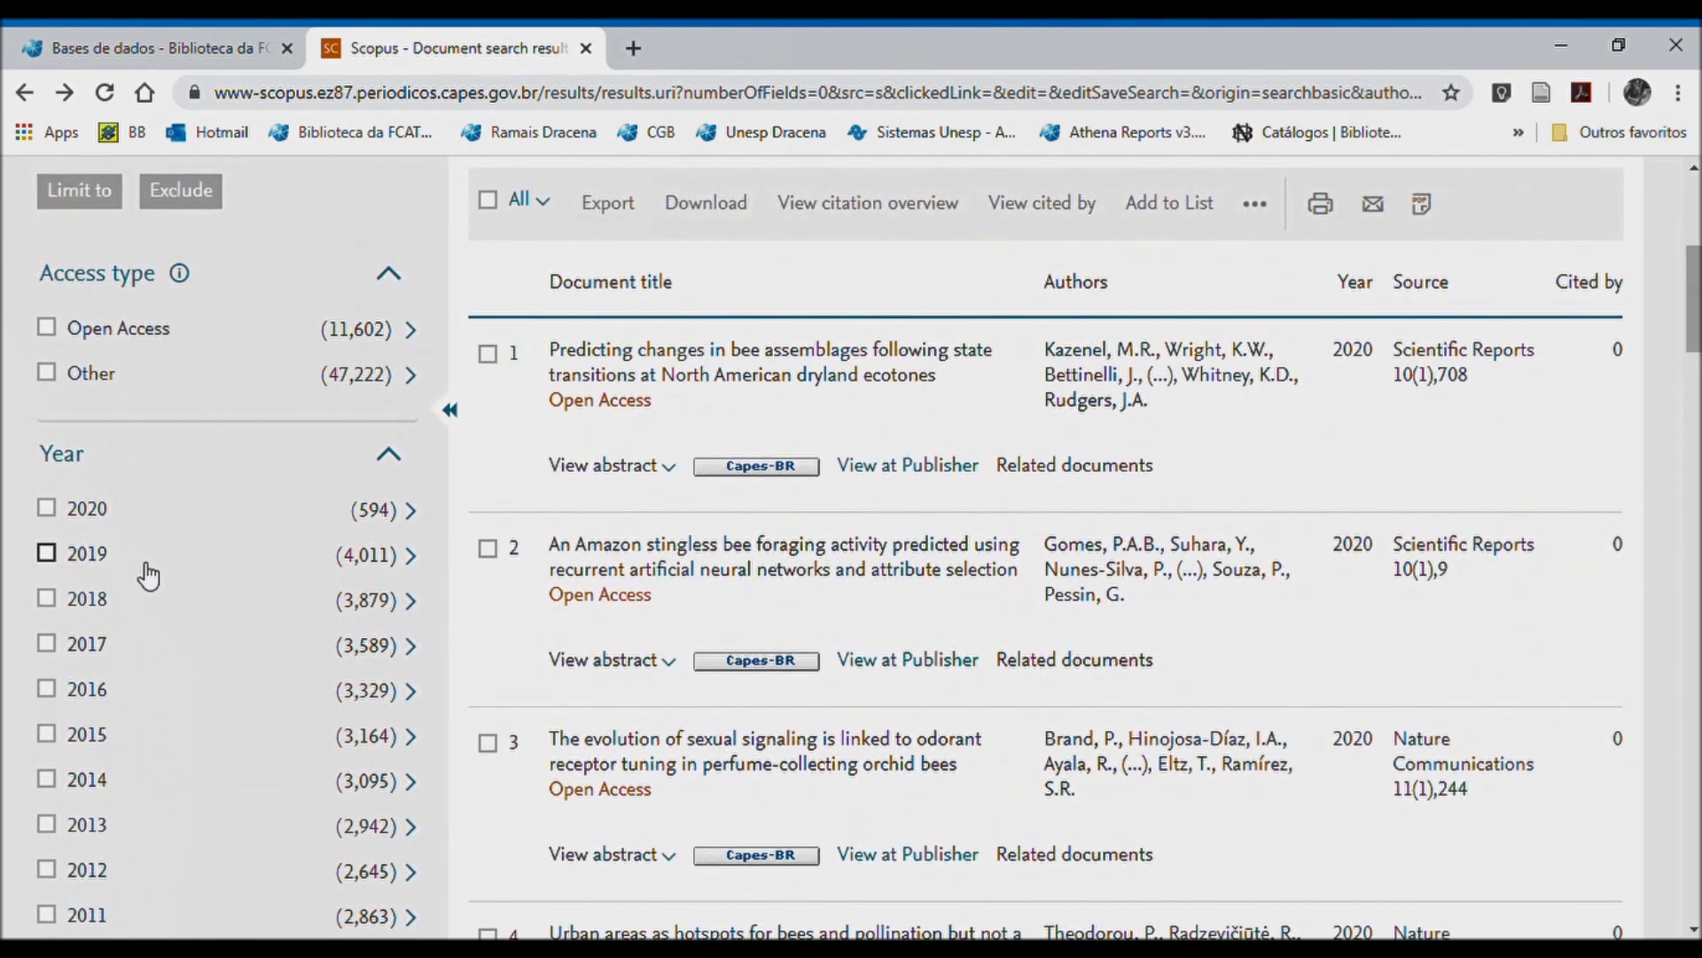
pyautogui.click(48, 511)
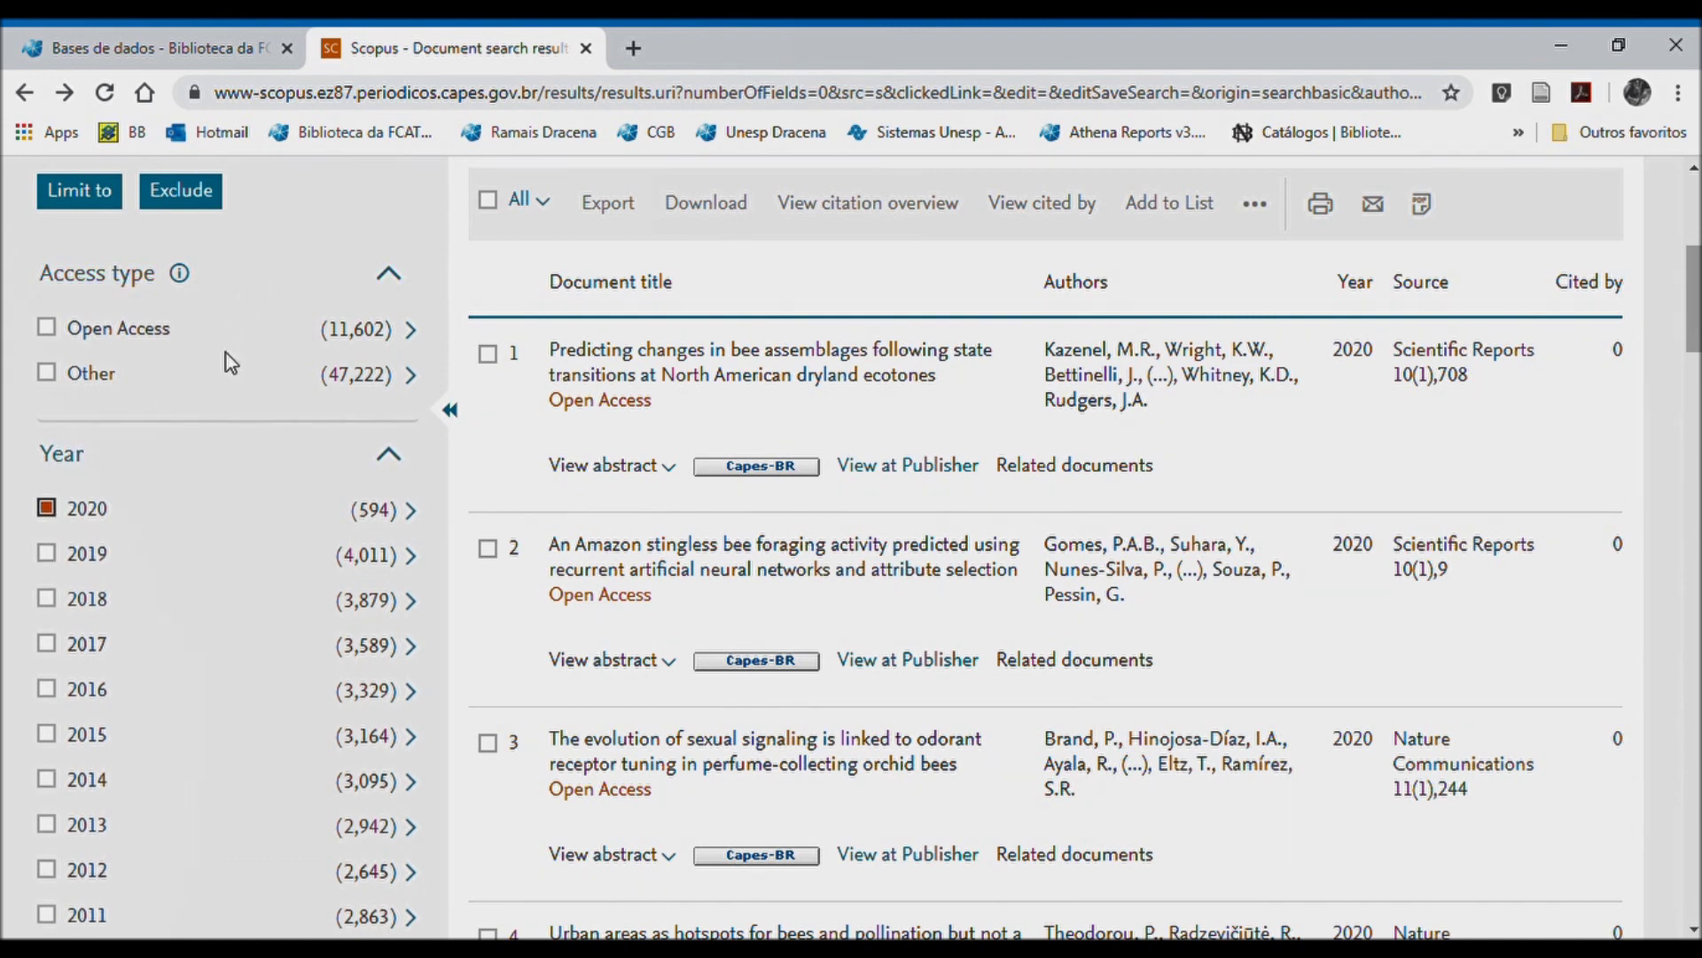
pyautogui.scroll(3, 228, 354)
pyautogui.click(96, 448)
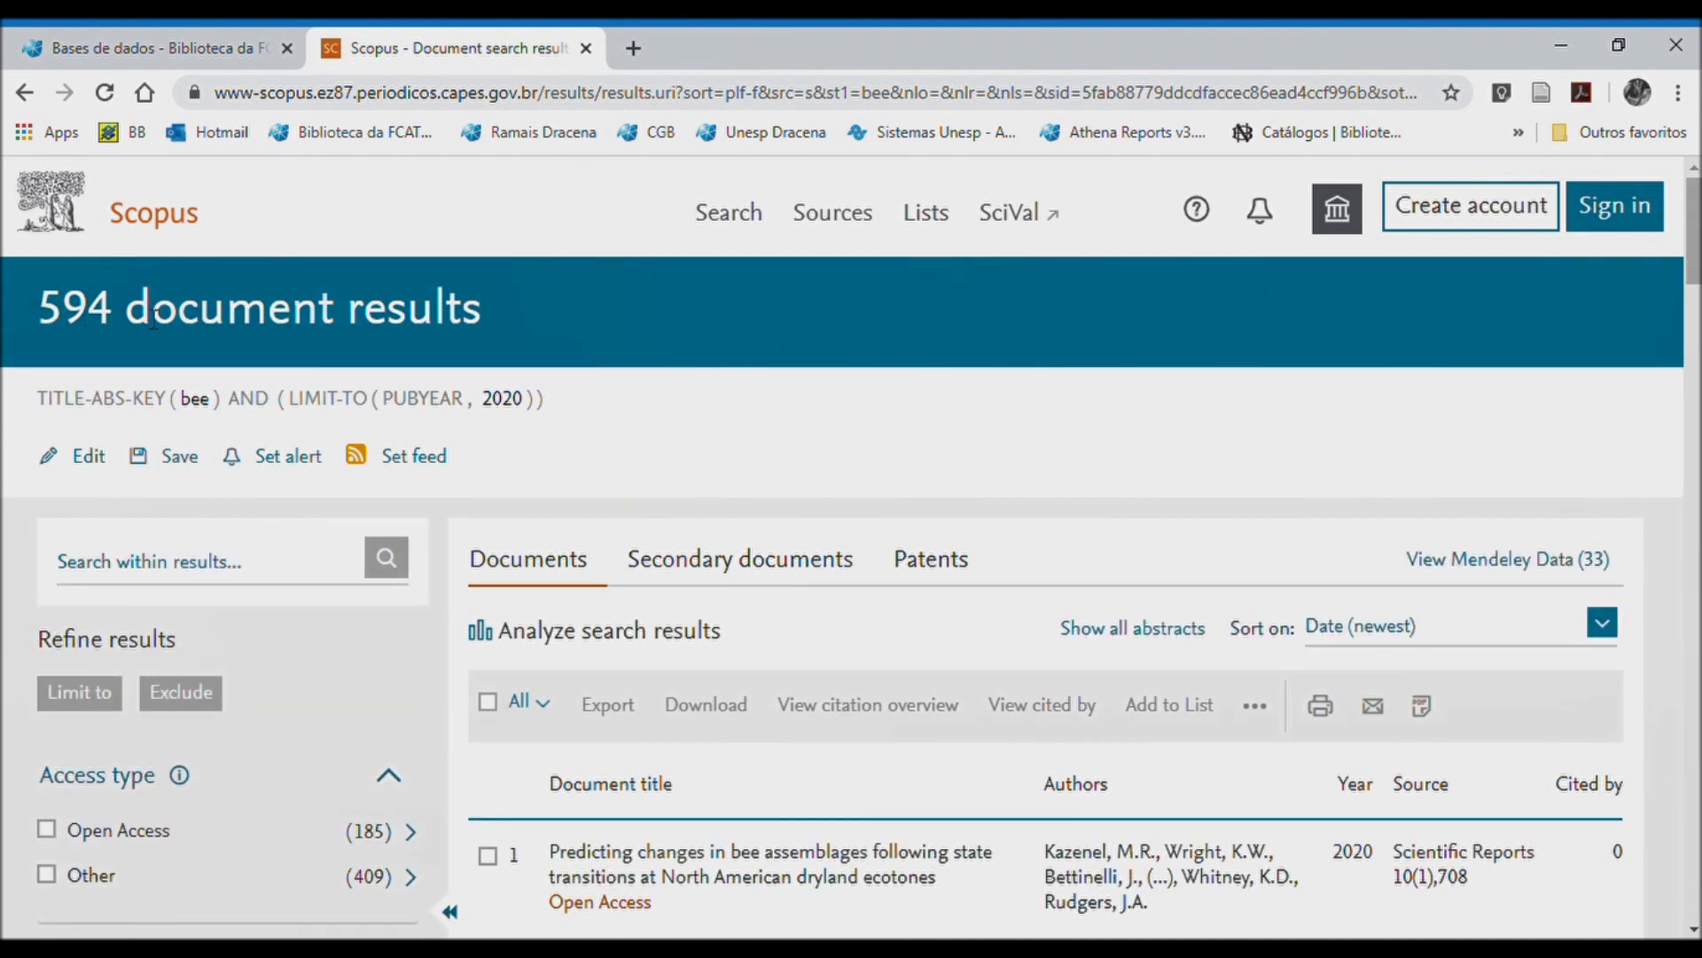
# - Highlight the number of refined document results and look through the updated filter options
pyautogui.scroll(-1, 673, 443)
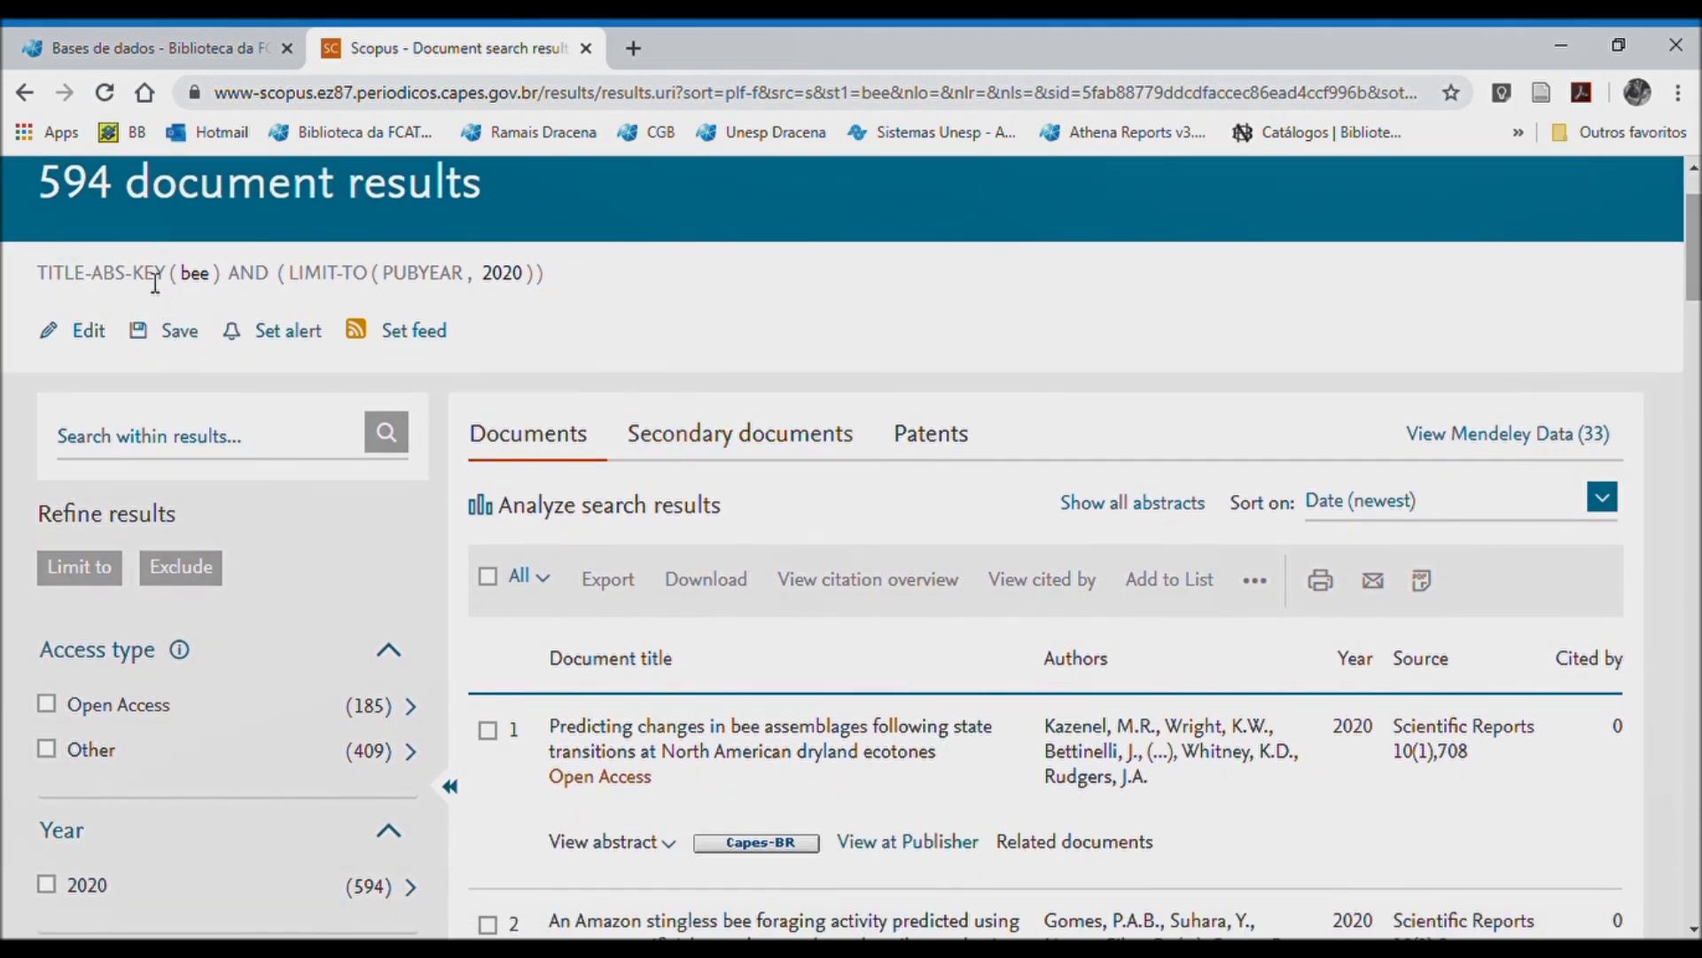
pyautogui.doubleClick(51, 211)
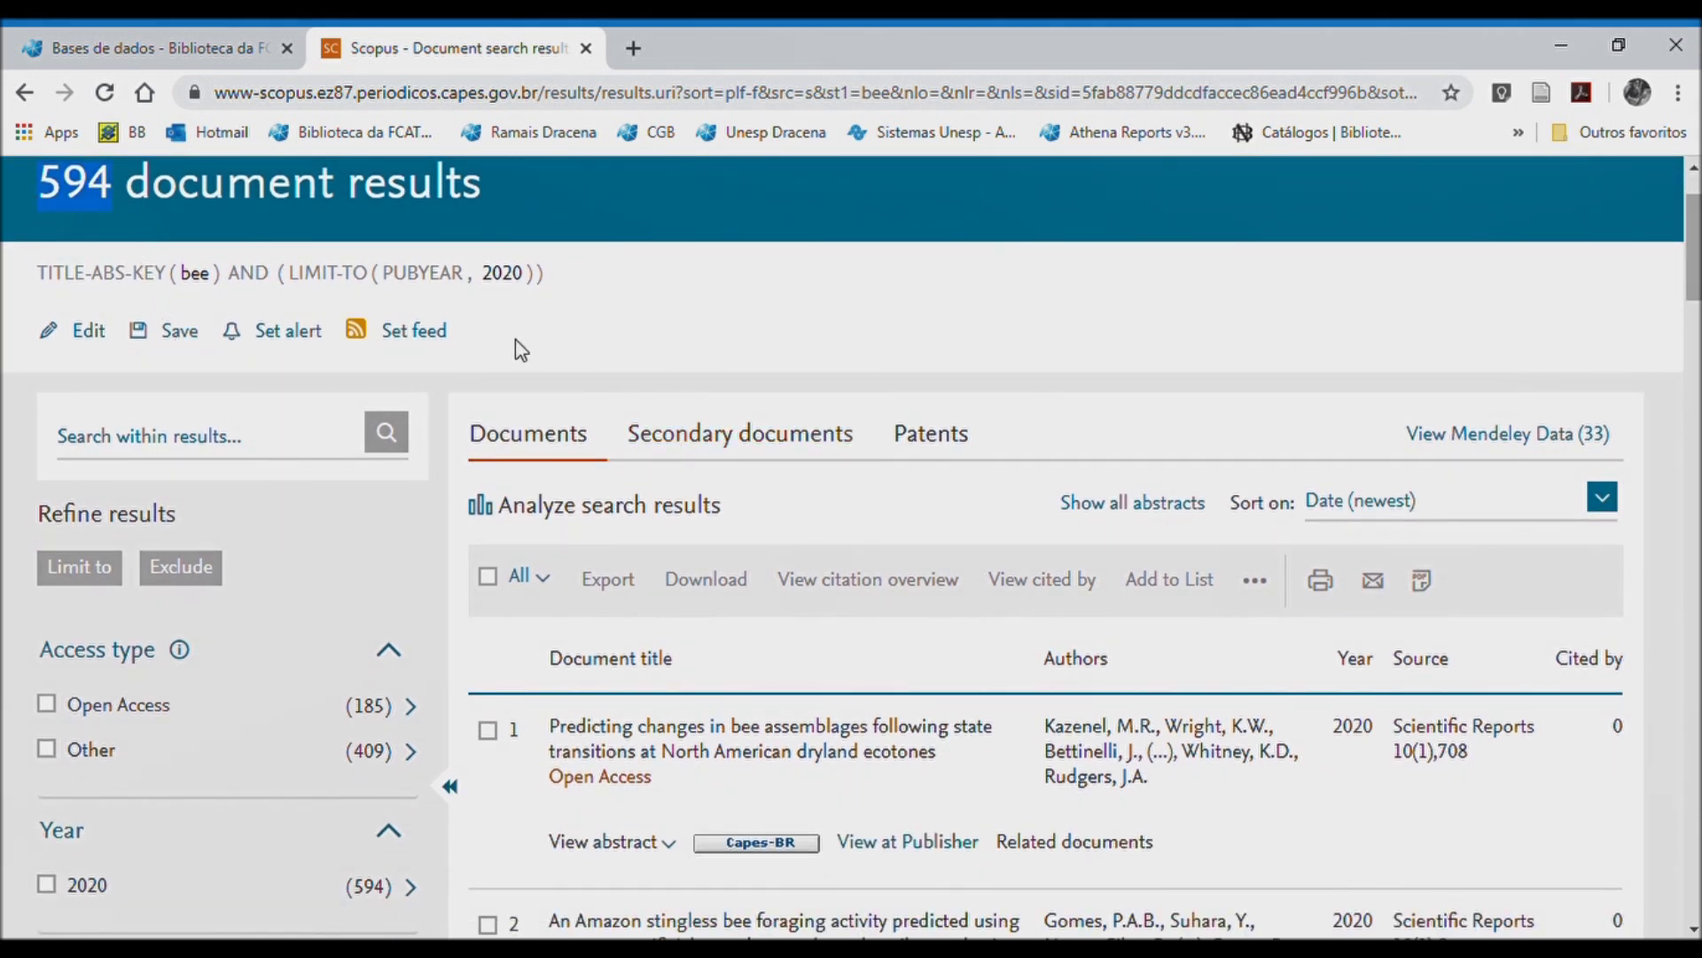
pyautogui.scroll(-15, 293, 616)
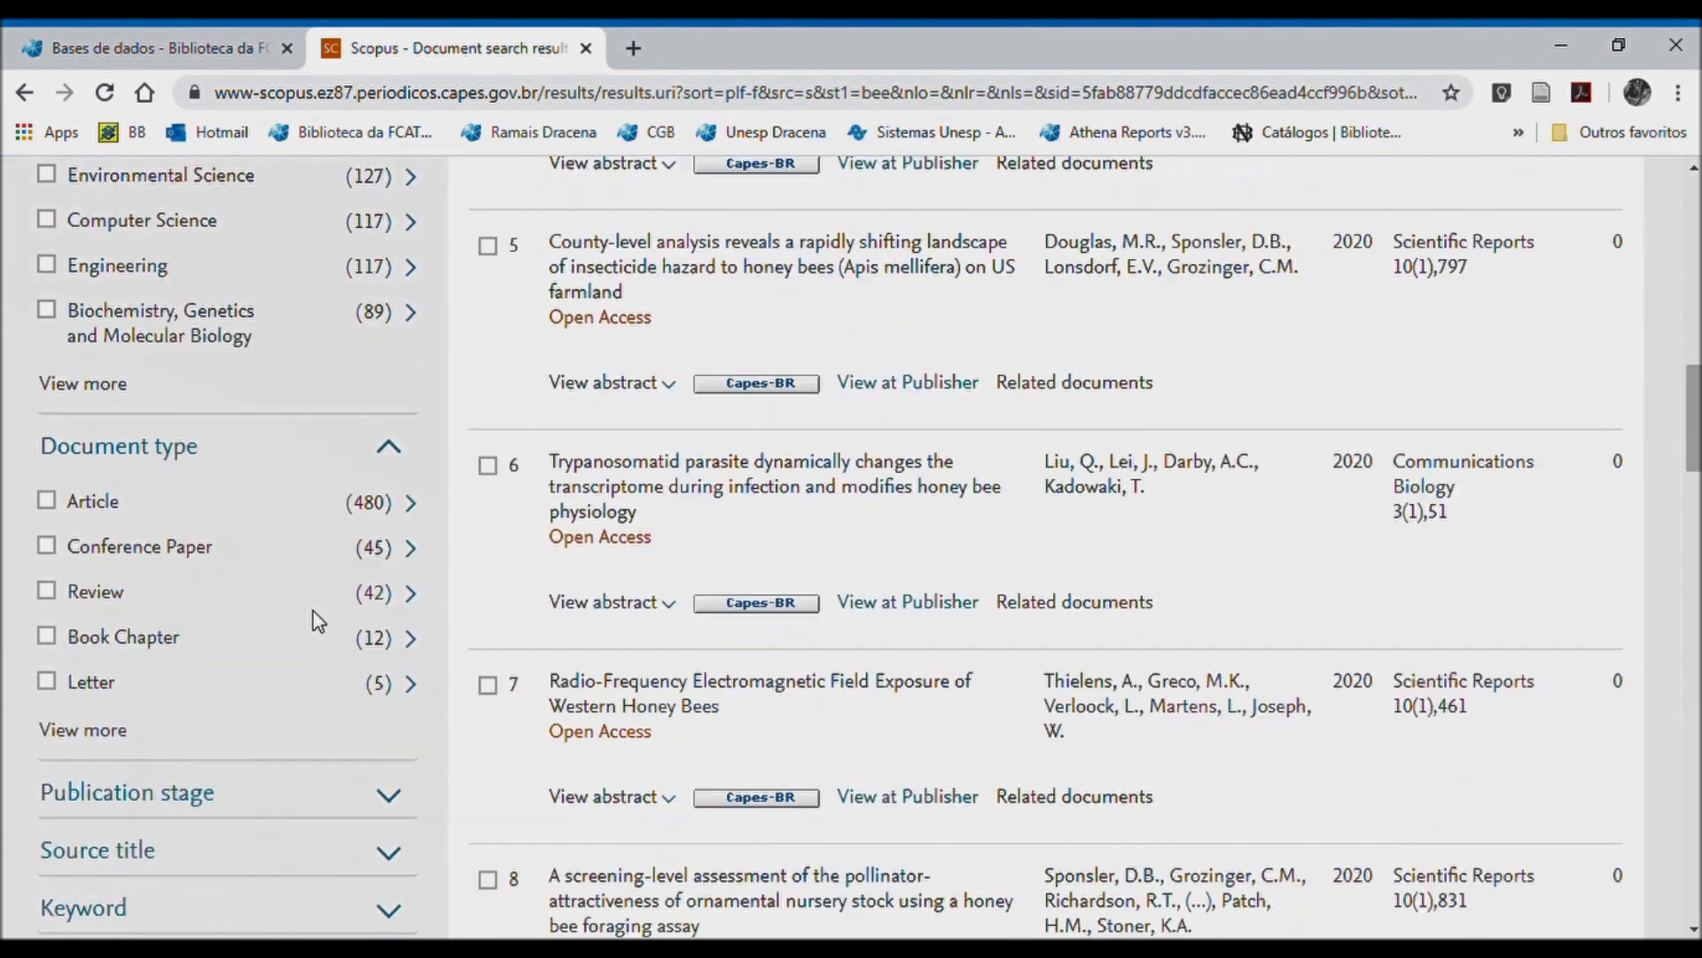
pyautogui.scroll(-7, 317, 621)
pyautogui.scroll(20, 324, 611)
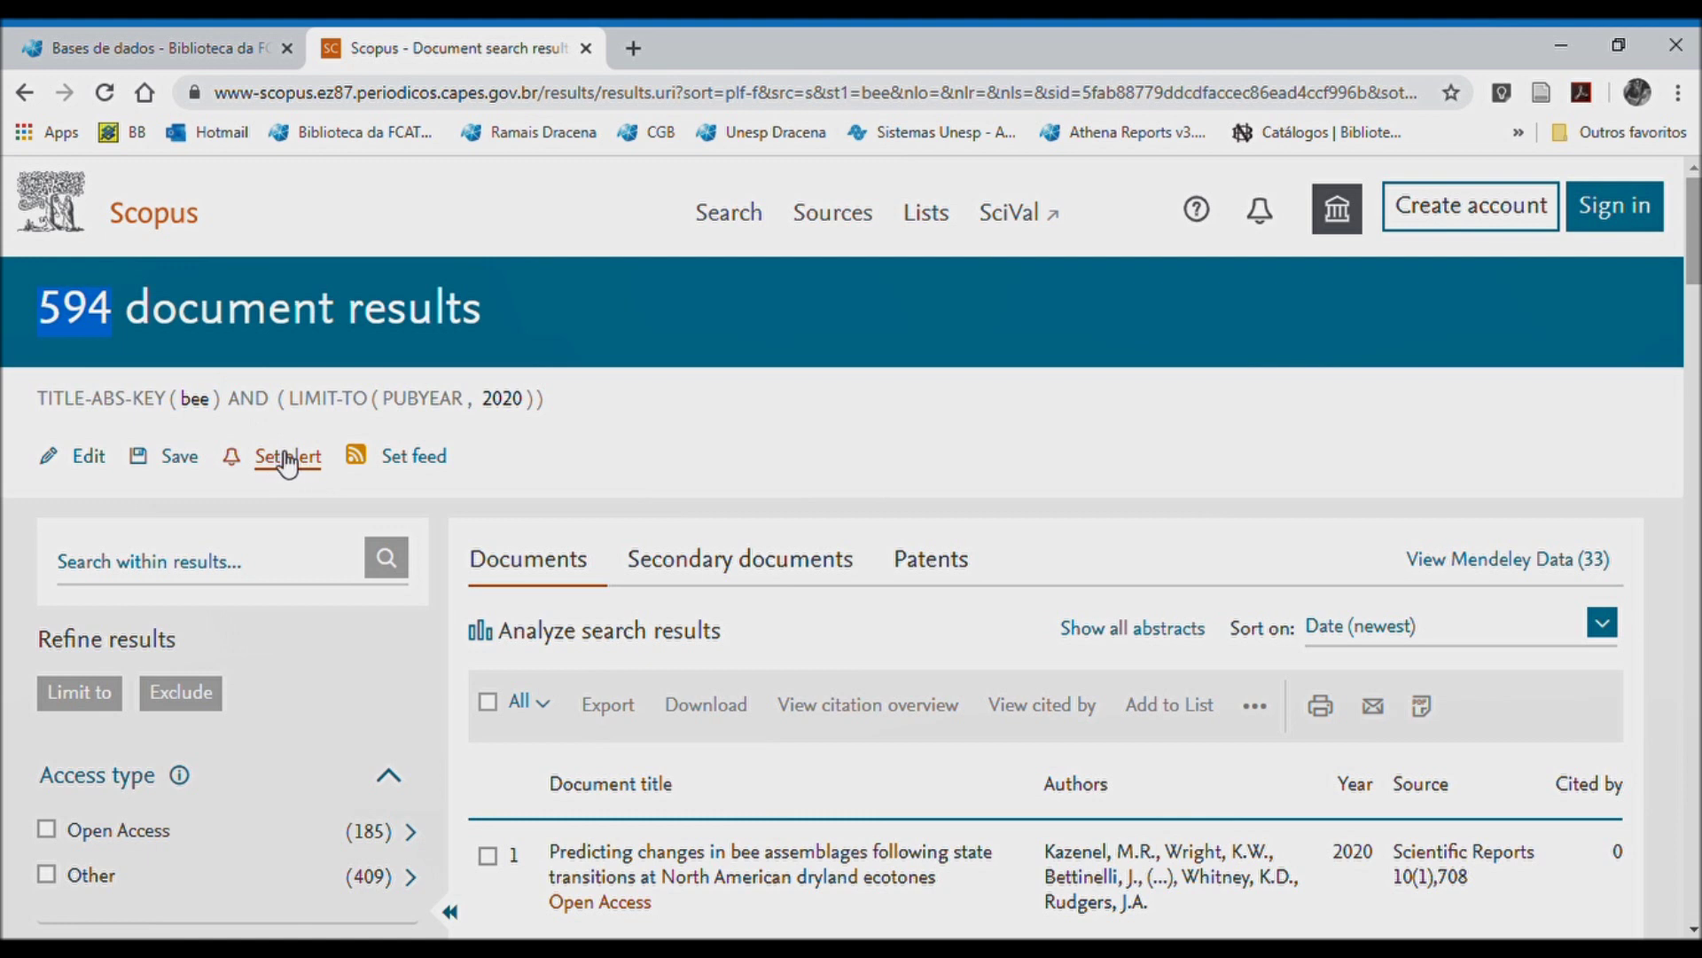
# - Highlight the parts of the query line, TITLE-ABS-KEY ( bee ) and the LIMIT-TO publication year 2020
pyautogui.moveTo(44, 410); pyautogui.dragTo(228, 398)
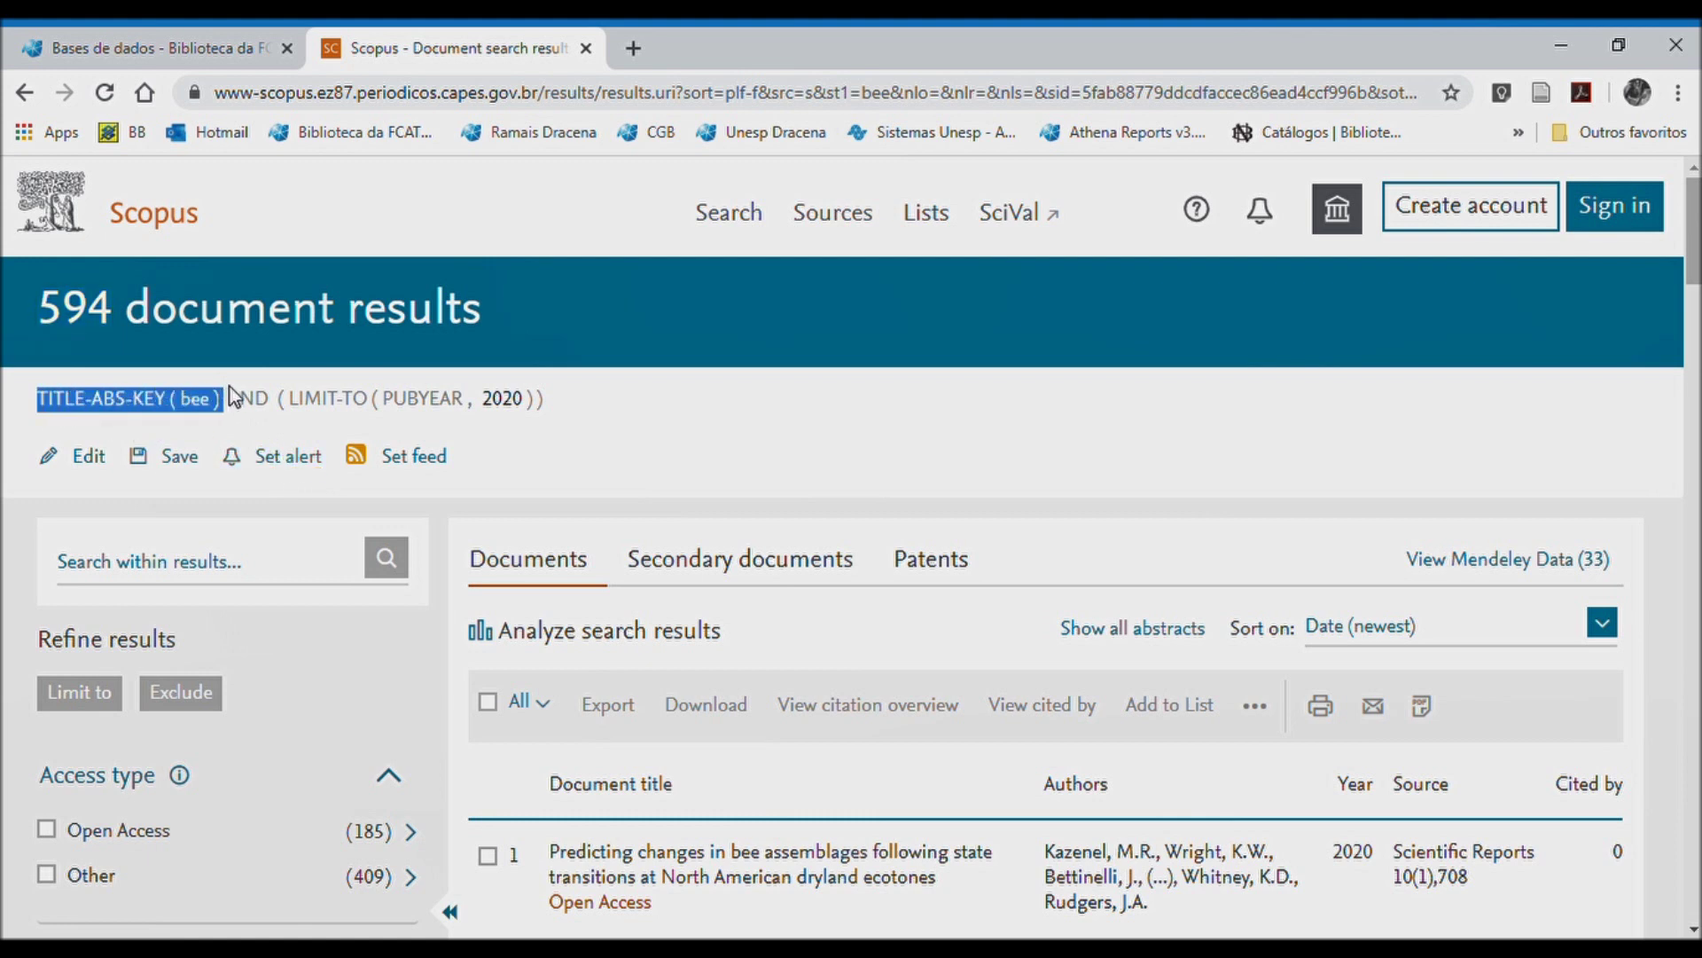
pyautogui.moveTo(514, 399); pyautogui.dragTo(555, 395)
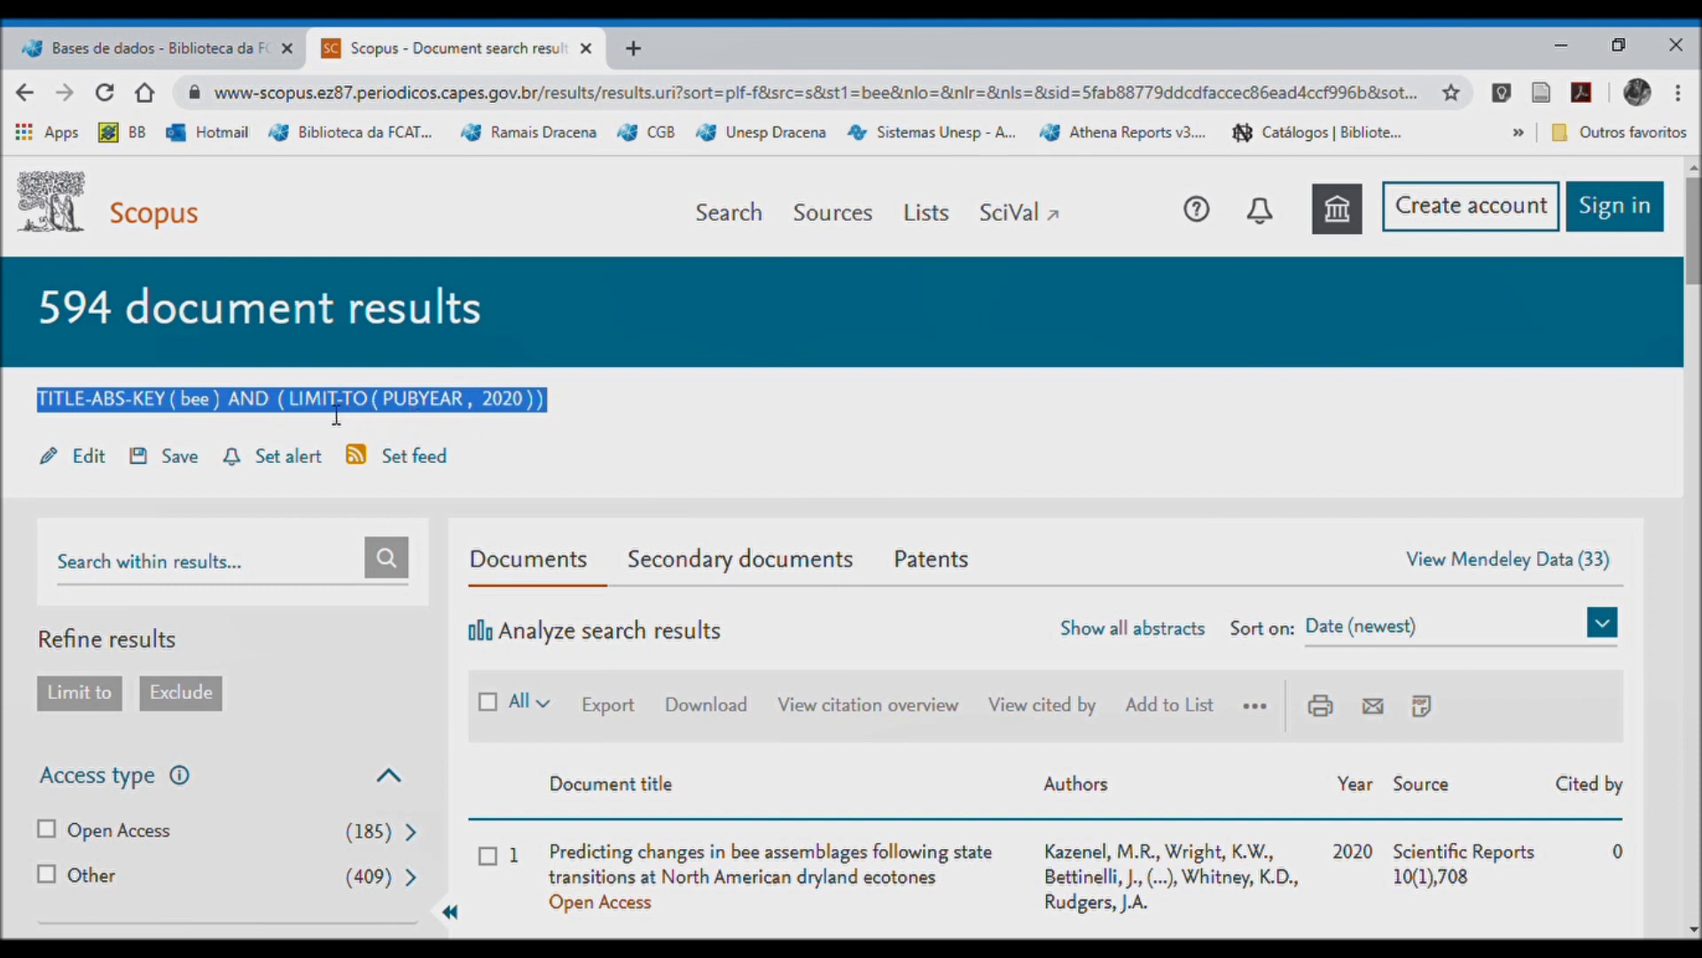
pyautogui.click(176, 410)
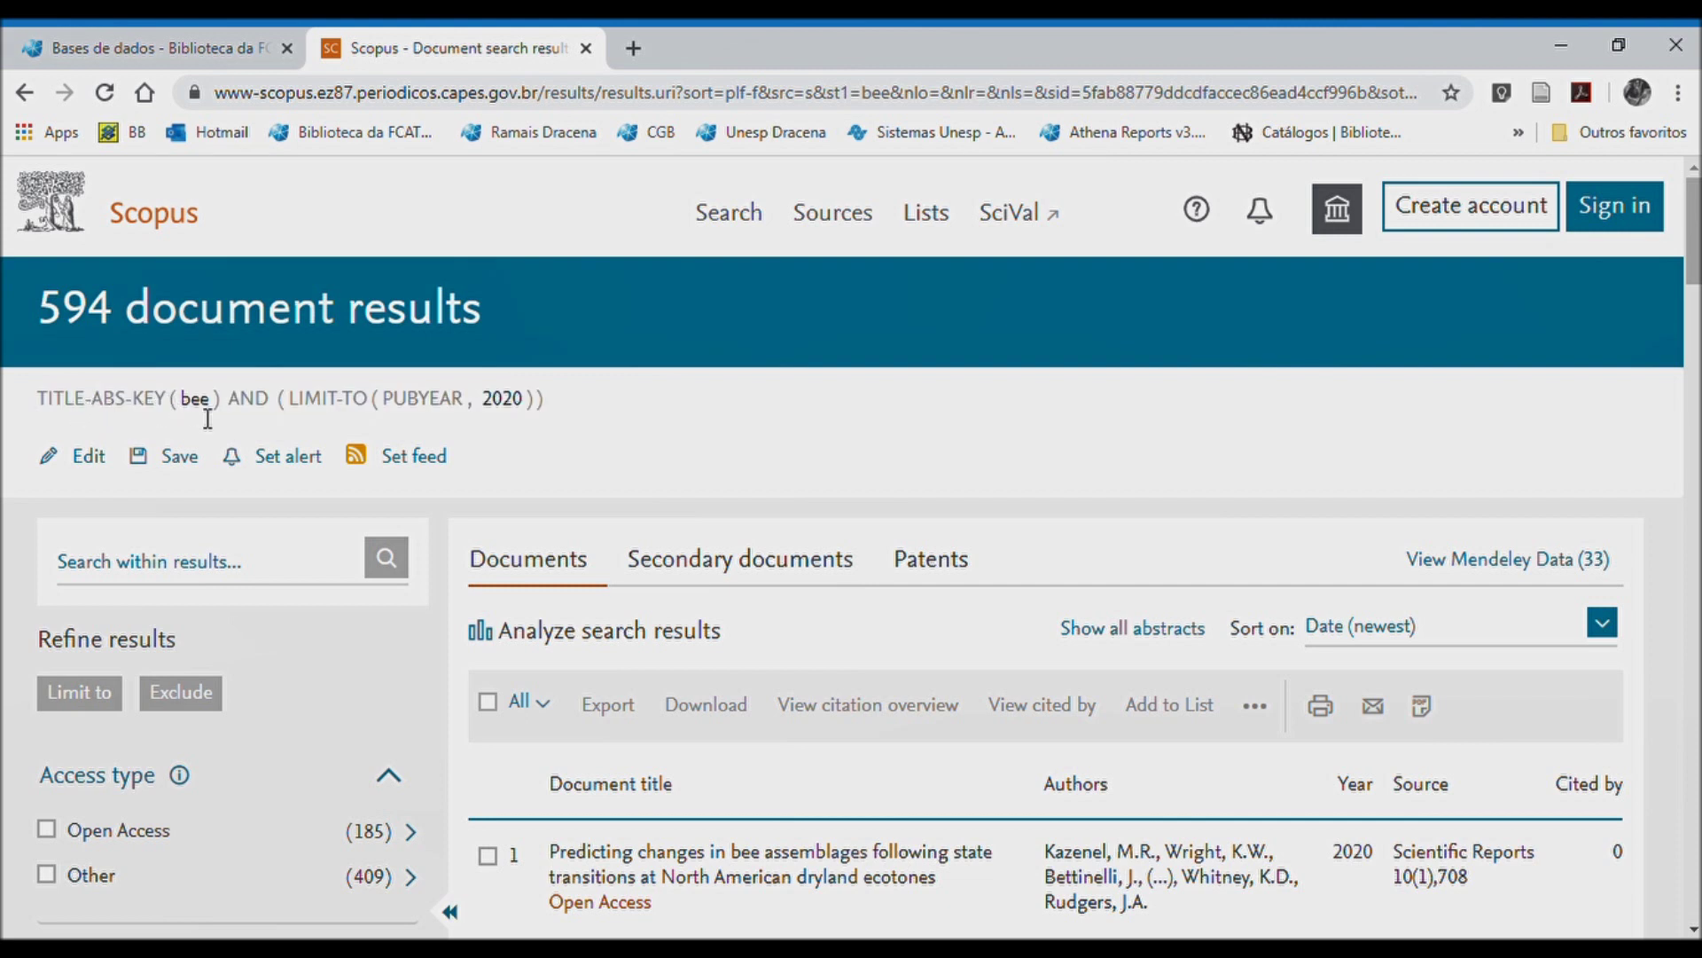
pyautogui.moveTo(221, 409); pyautogui.dragTo(191, 413)
pyautogui.moveTo(300, 412); pyautogui.dragTo(520, 404)
pyautogui.click(523, 413)
# - Start a new document search for bee in article title, abstract and keywords, and add a second search field
pyautogui.click(729, 212)
pyautogui.hotkey('alt', 'Left')
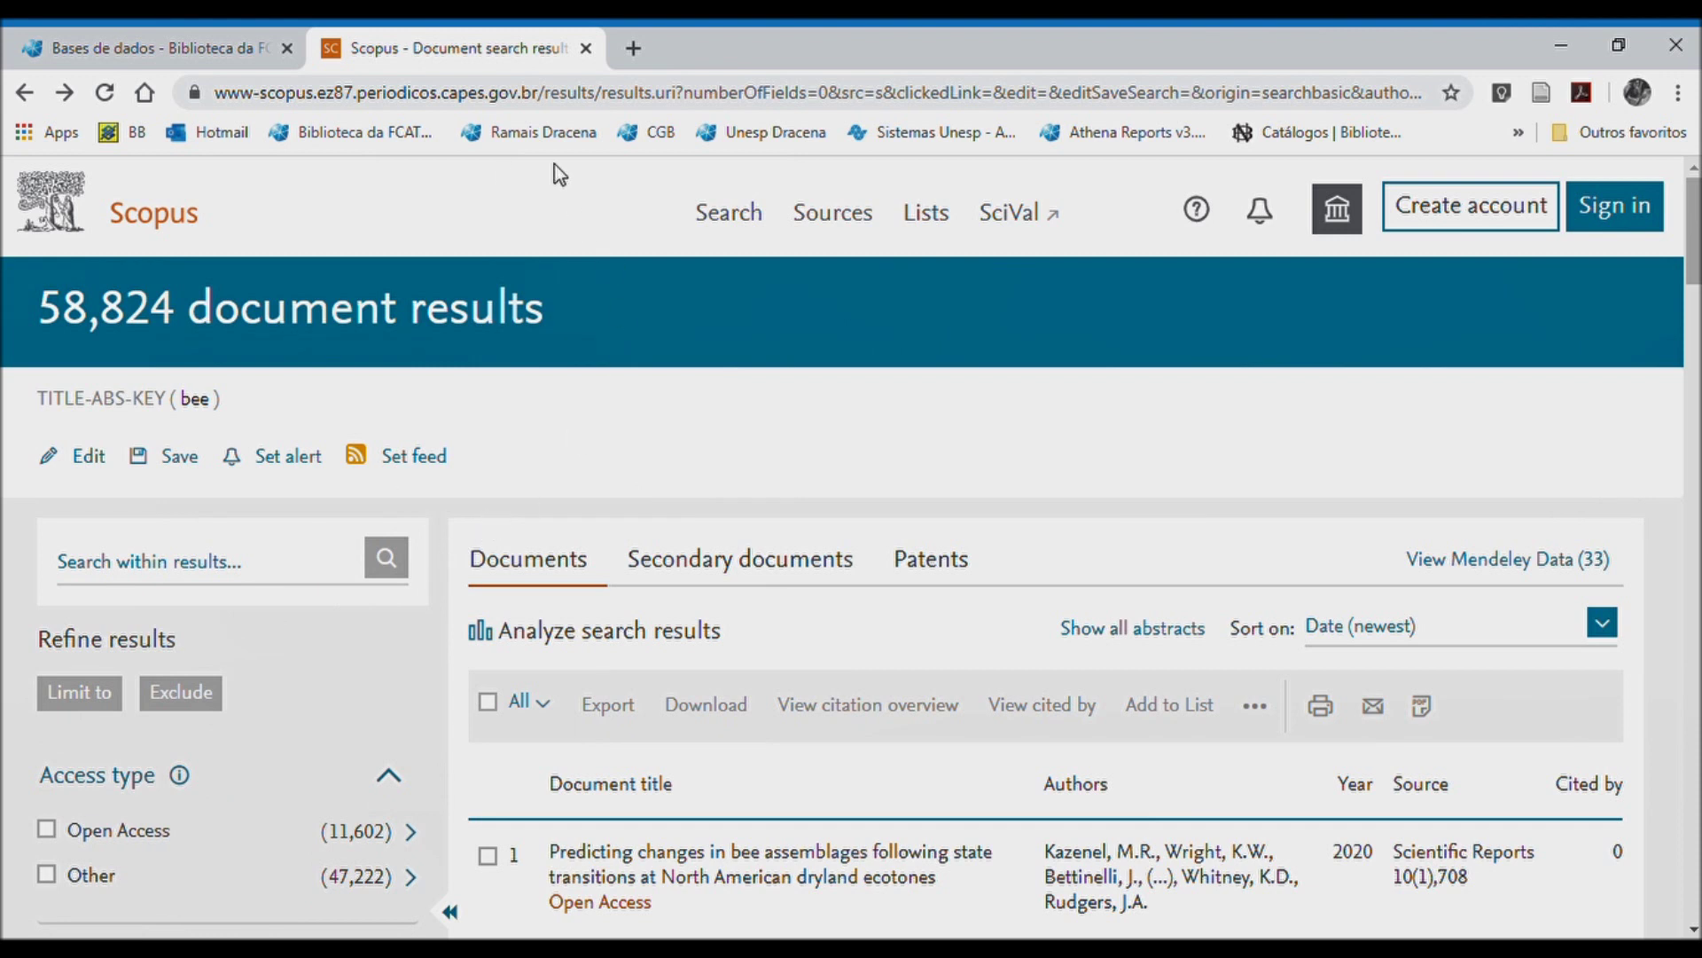
pyautogui.click(736, 228)
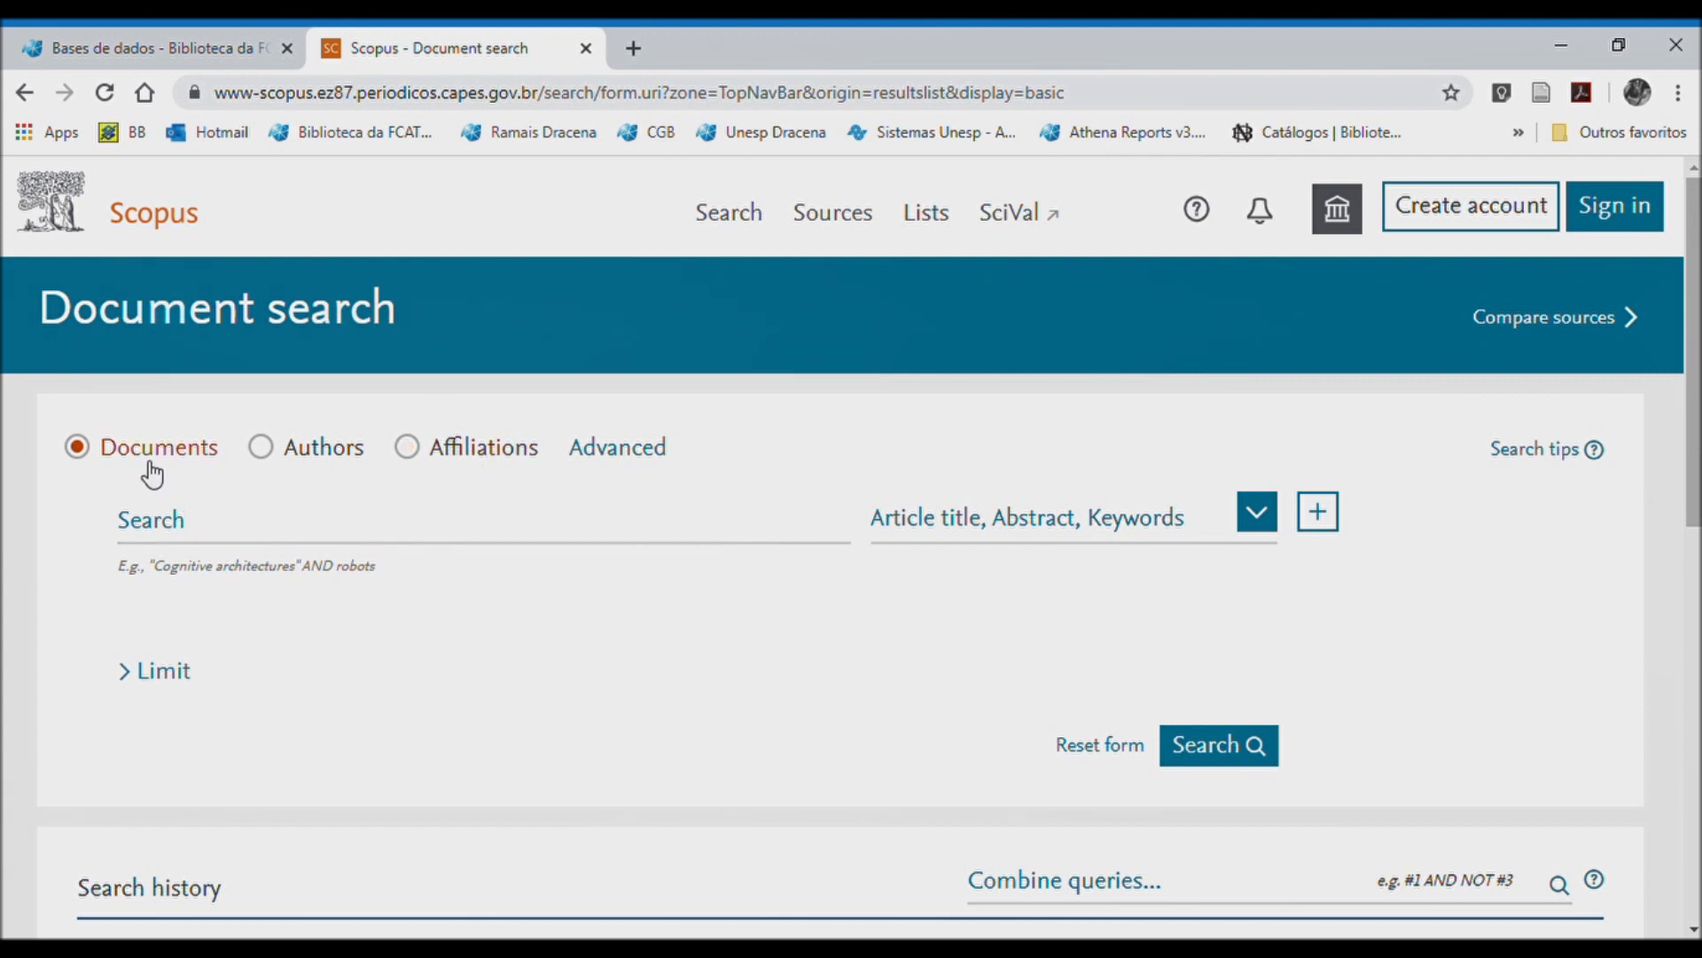
pyautogui.click(166, 534)
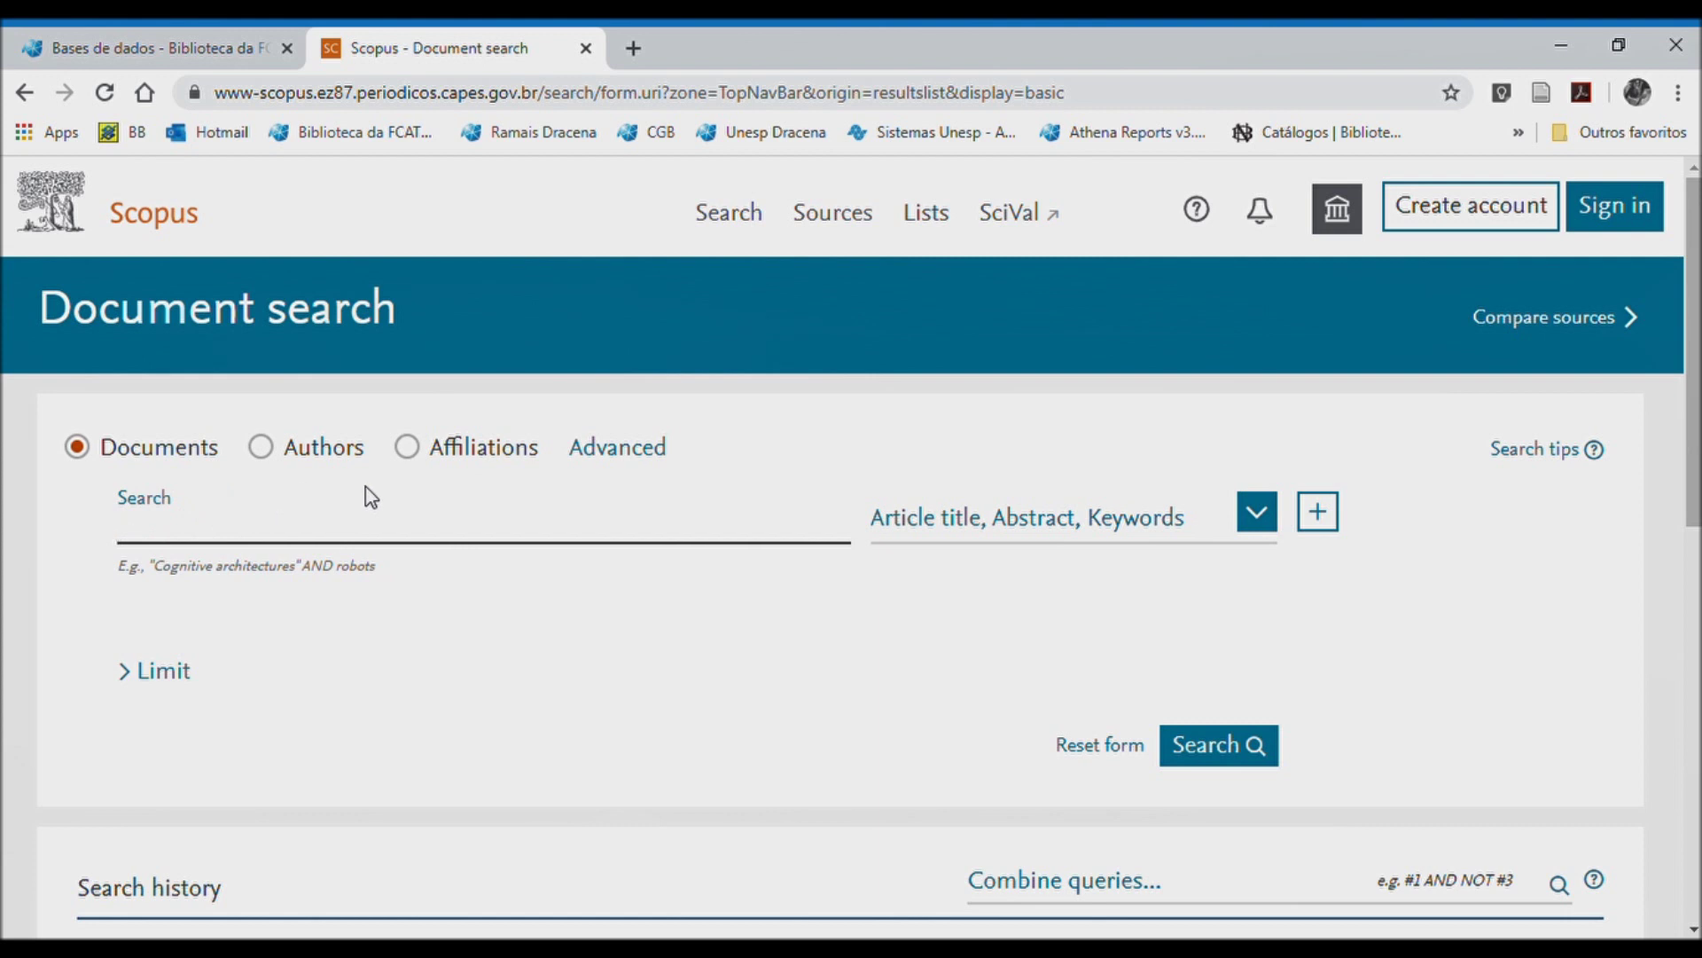
pyautogui.write('bee')
pyautogui.click(64, 550)
pyautogui.click(1337, 525)
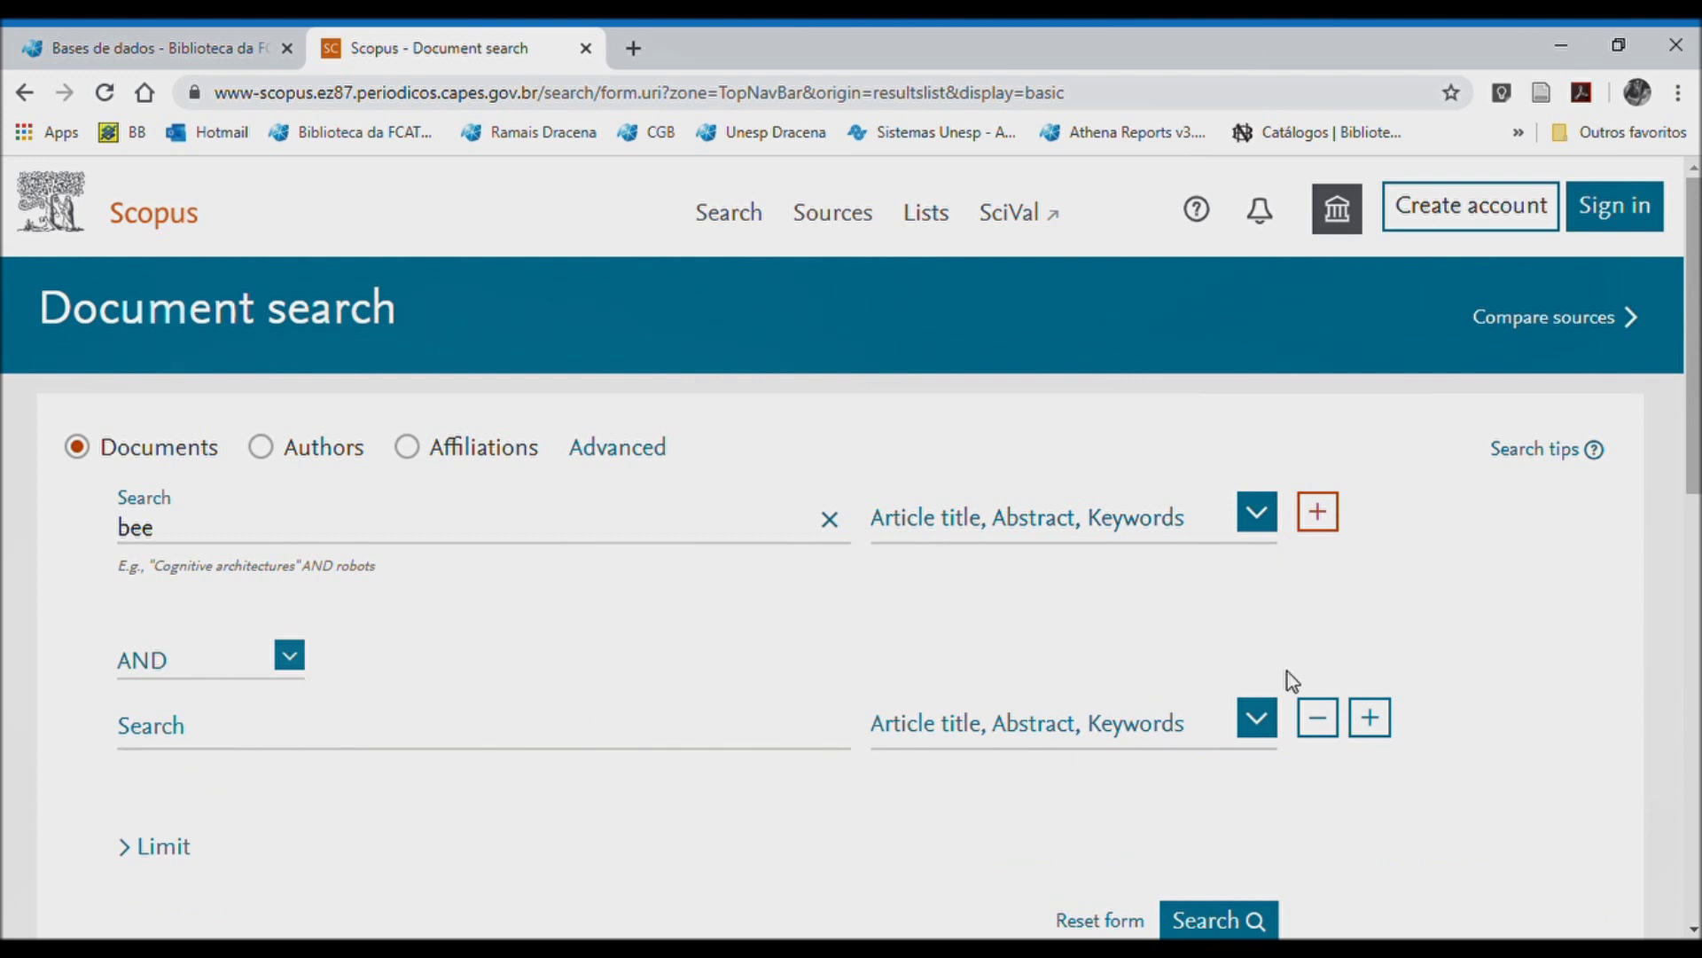
# - Set the operator to OR, enter apis mellifera as the second term, run the search and skim the results
pyautogui.scroll(-3, 1492, 649)
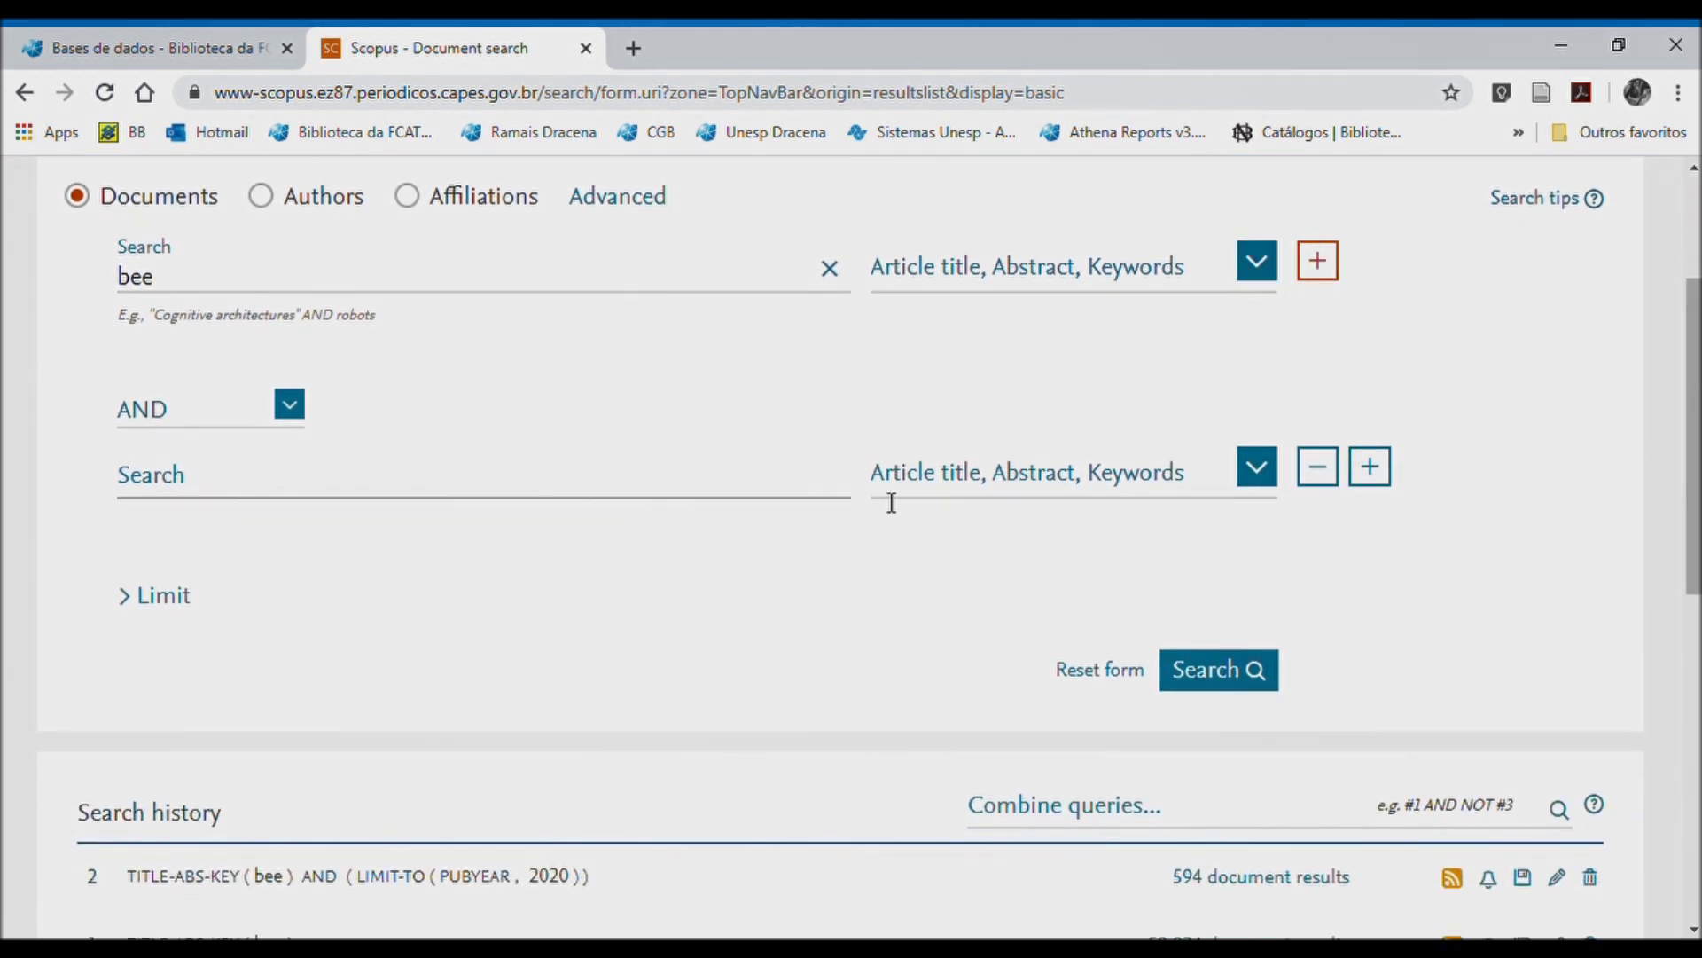
pyautogui.click(292, 408)
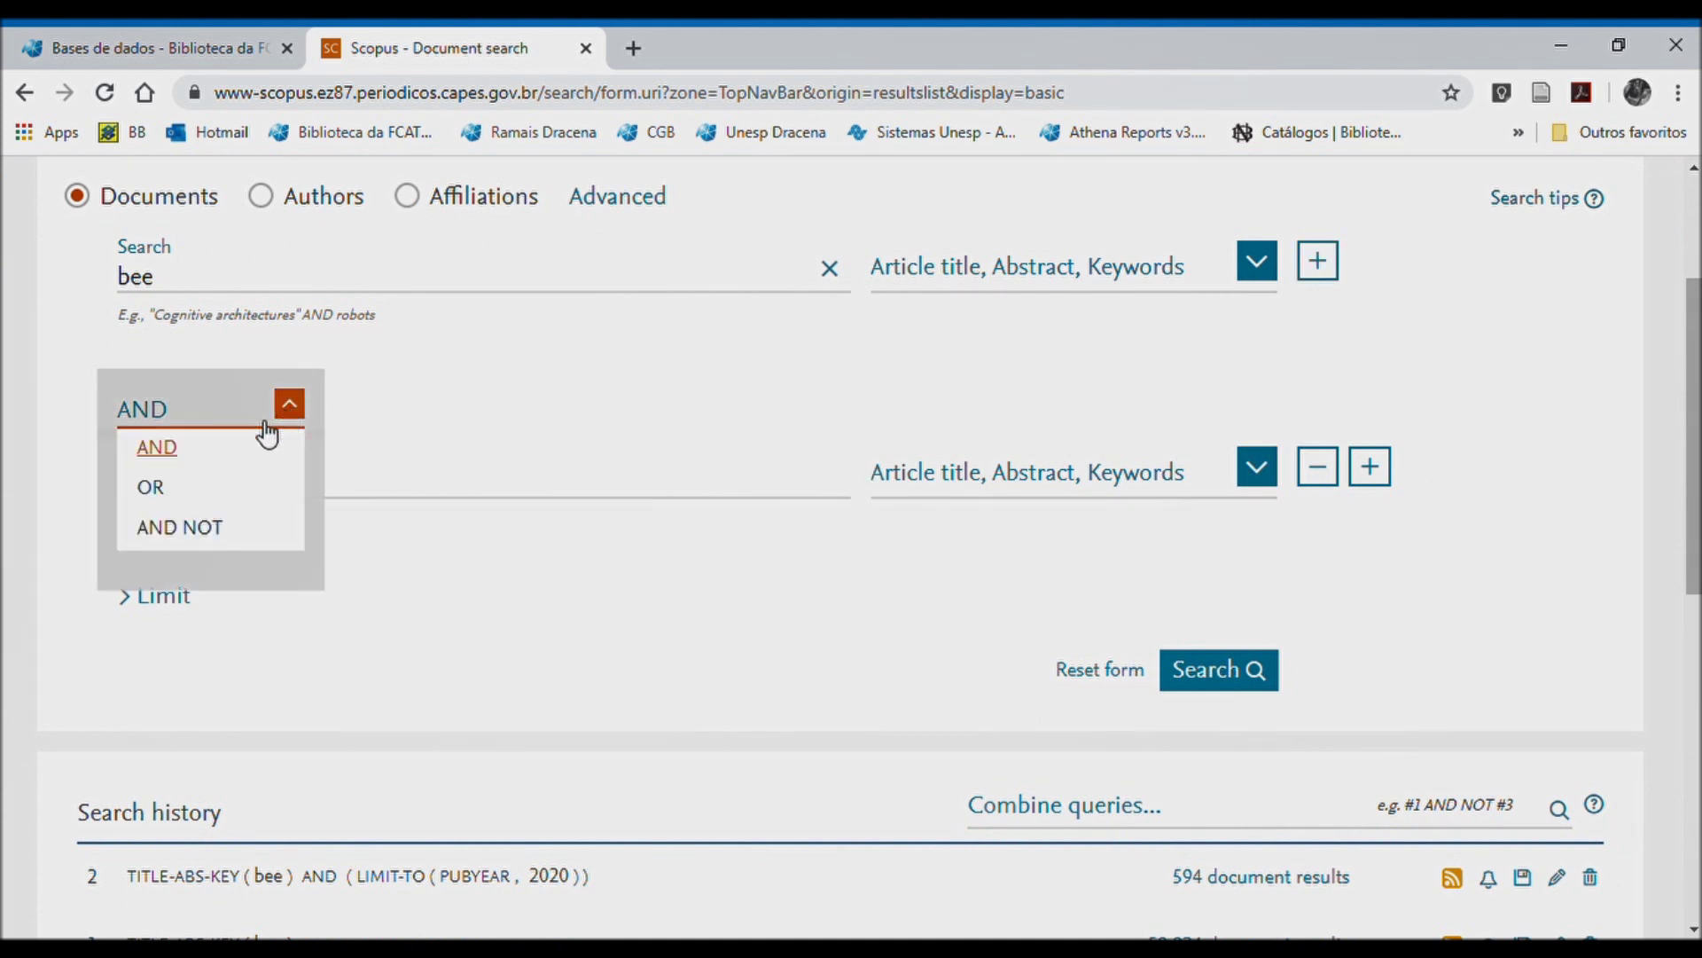
pyautogui.click(167, 493)
pyautogui.click(173, 487)
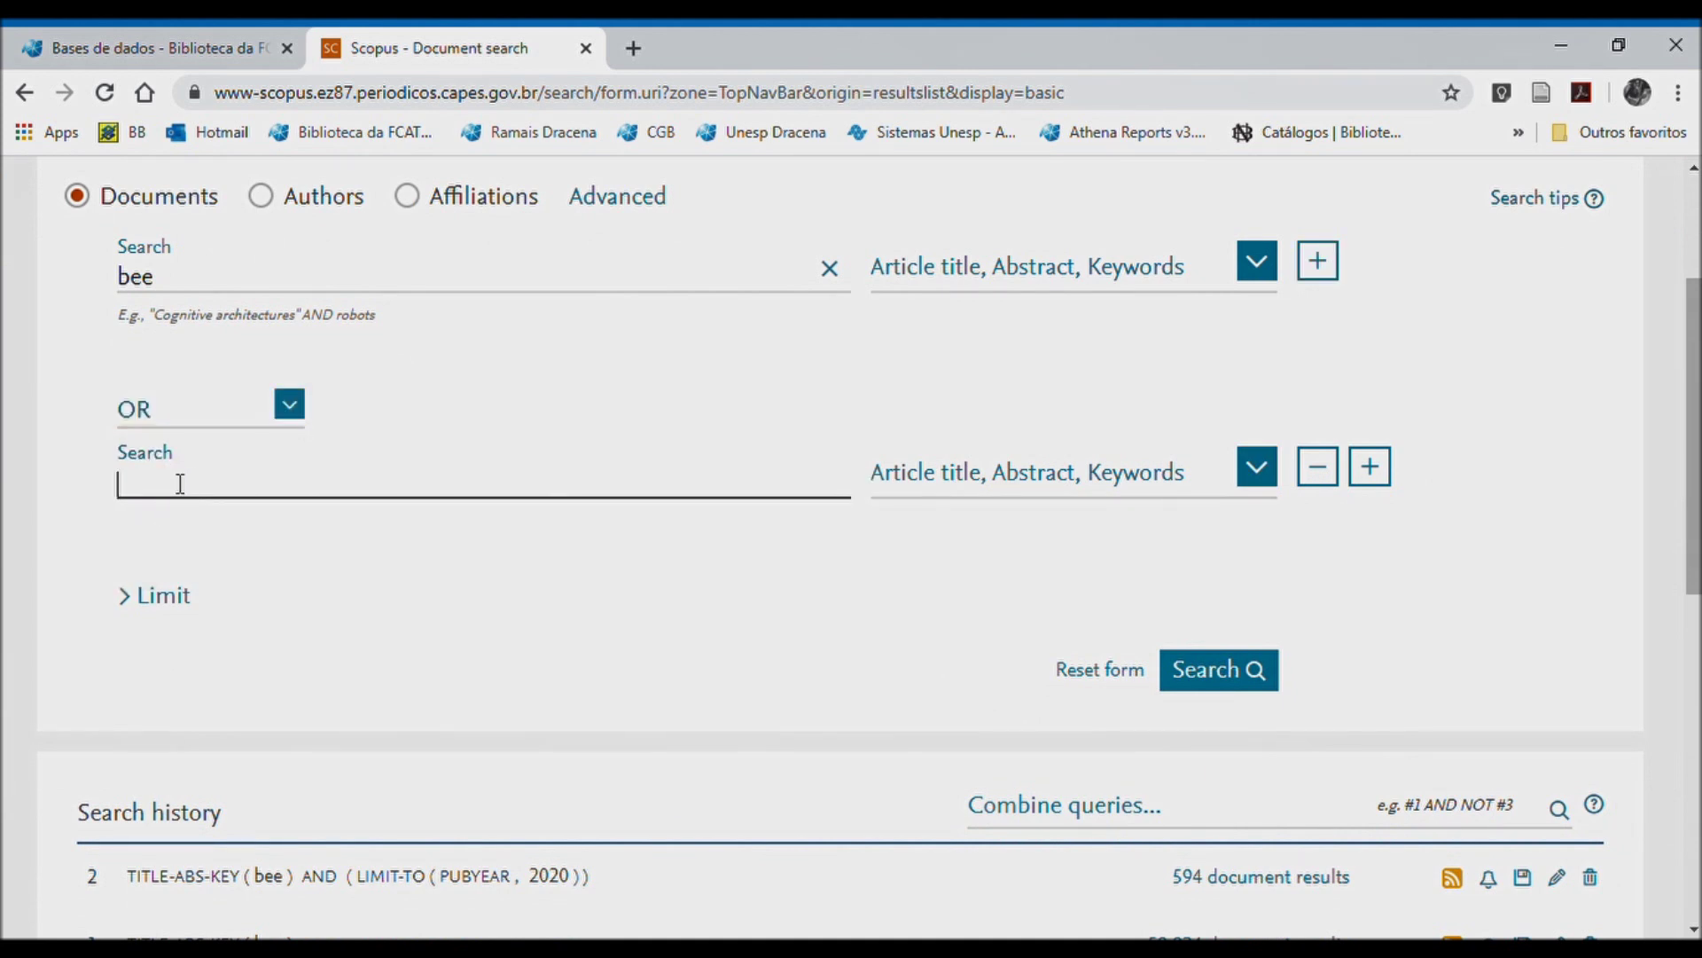
pyautogui.scroll(2, 452, 477)
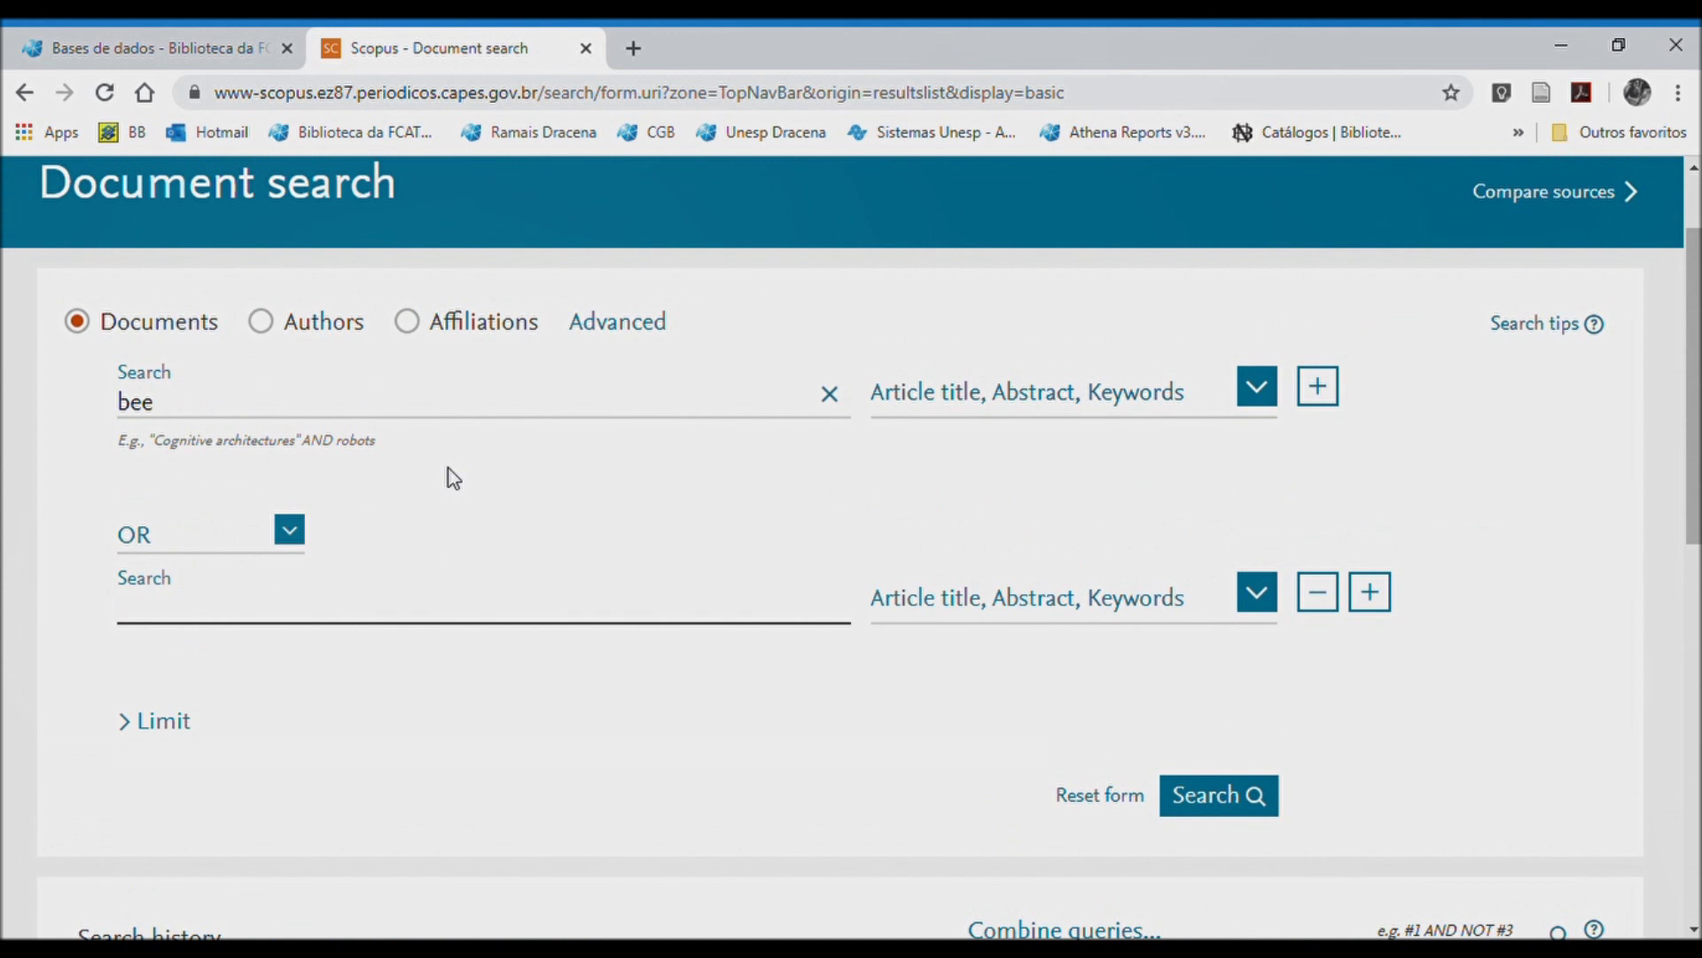
pyautogui.write('apis mell')
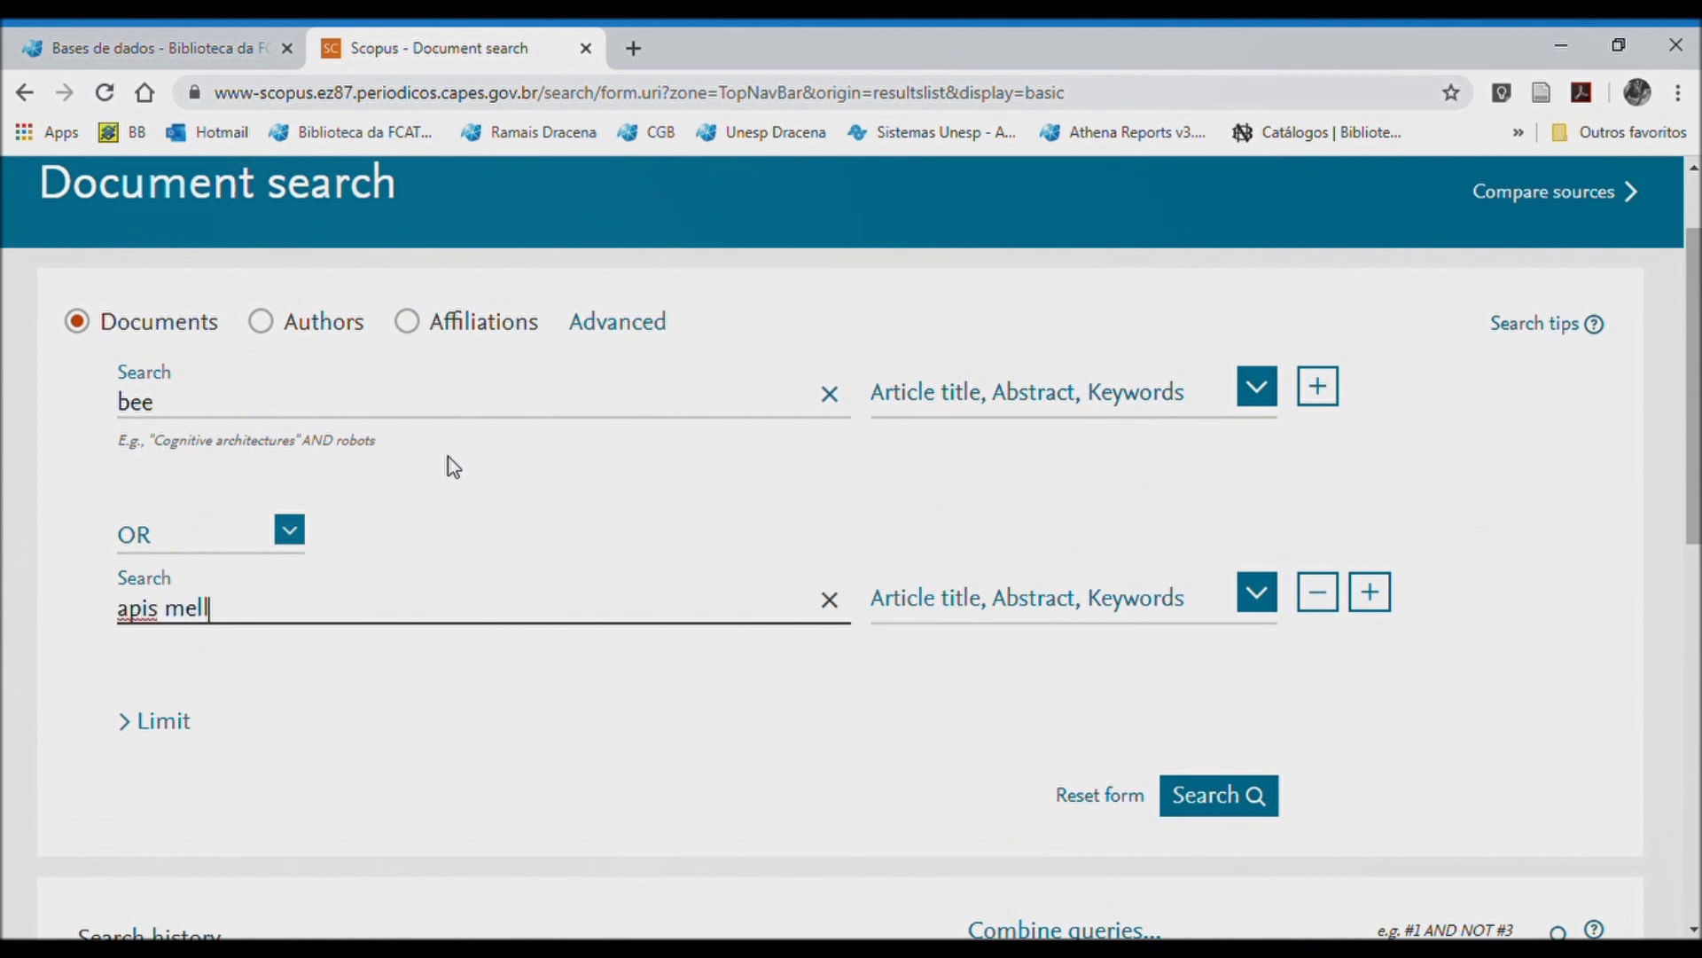
pyautogui.write('ifera')
pyautogui.click(170, 415)
pyautogui.click(181, 612)
pyautogui.click(1242, 813)
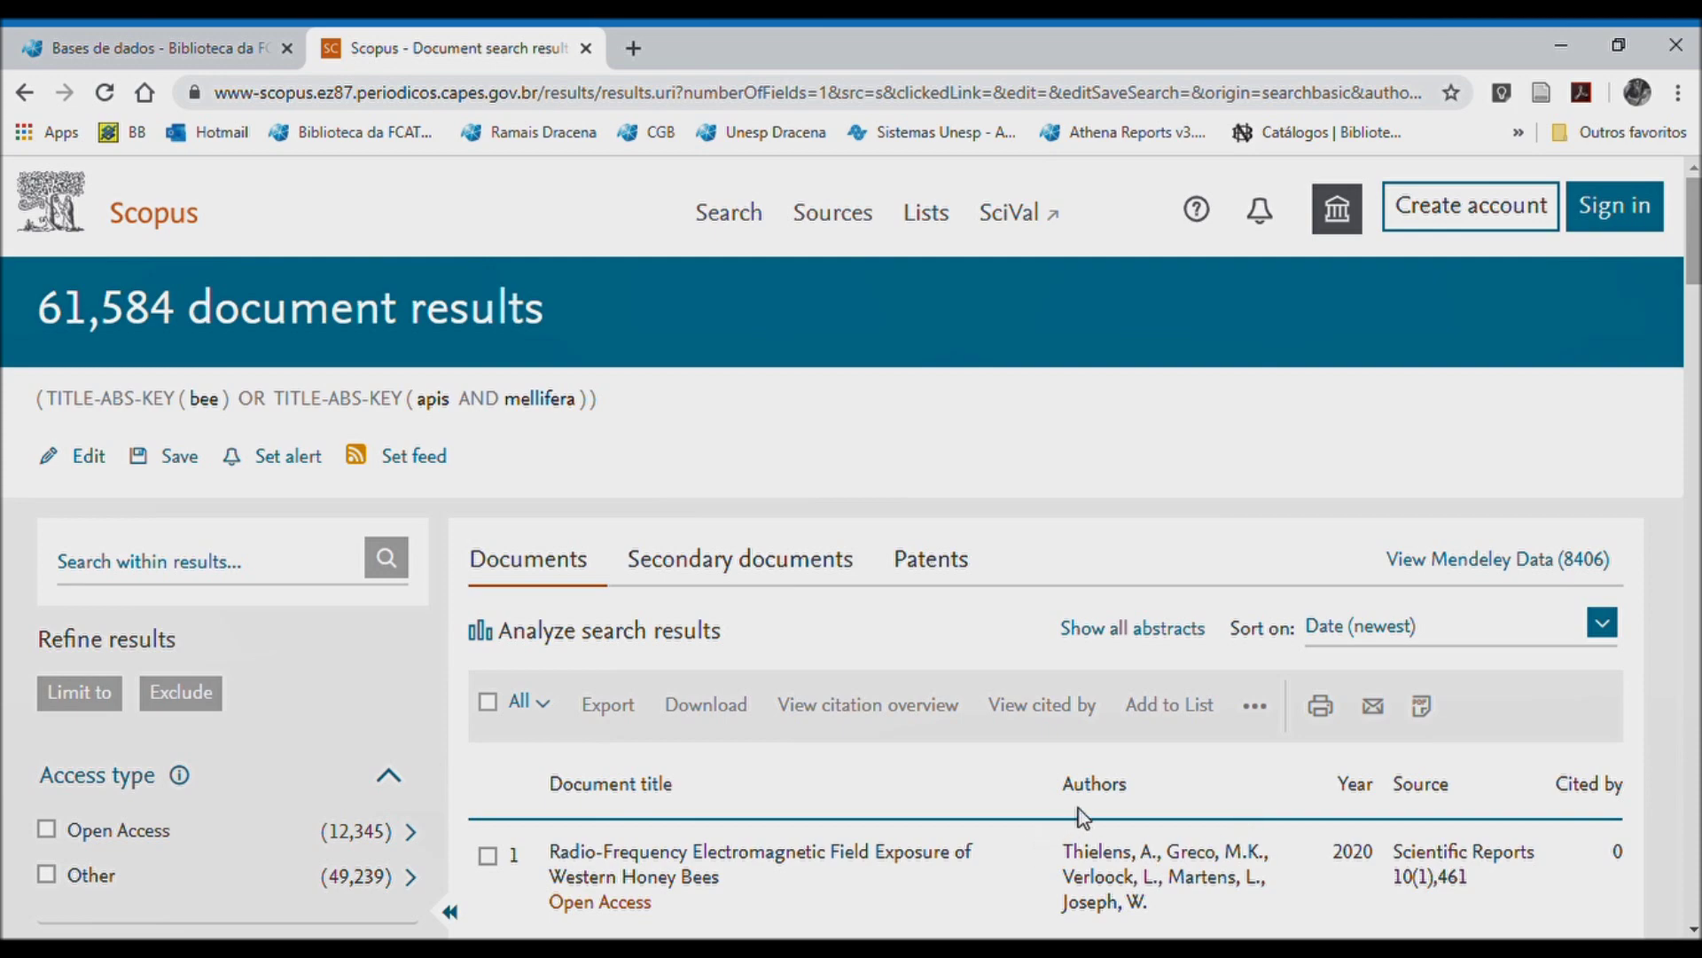
pyautogui.scroll(-4, 1078, 809)
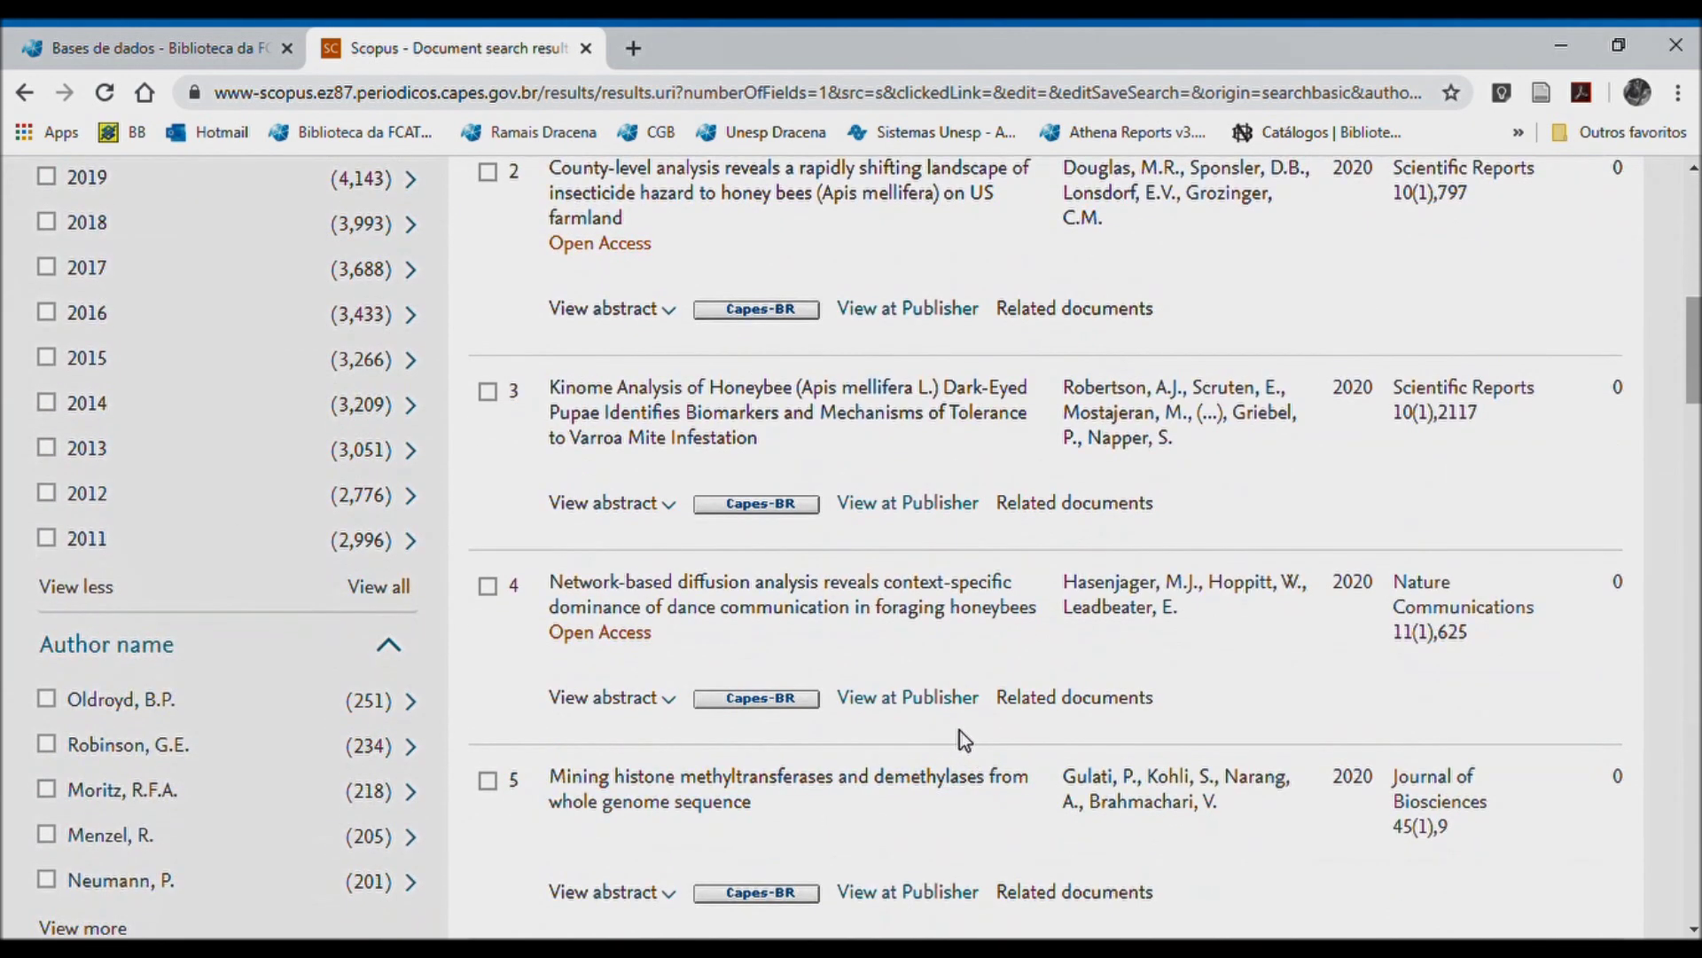
pyautogui.scroll(10, 961, 741)
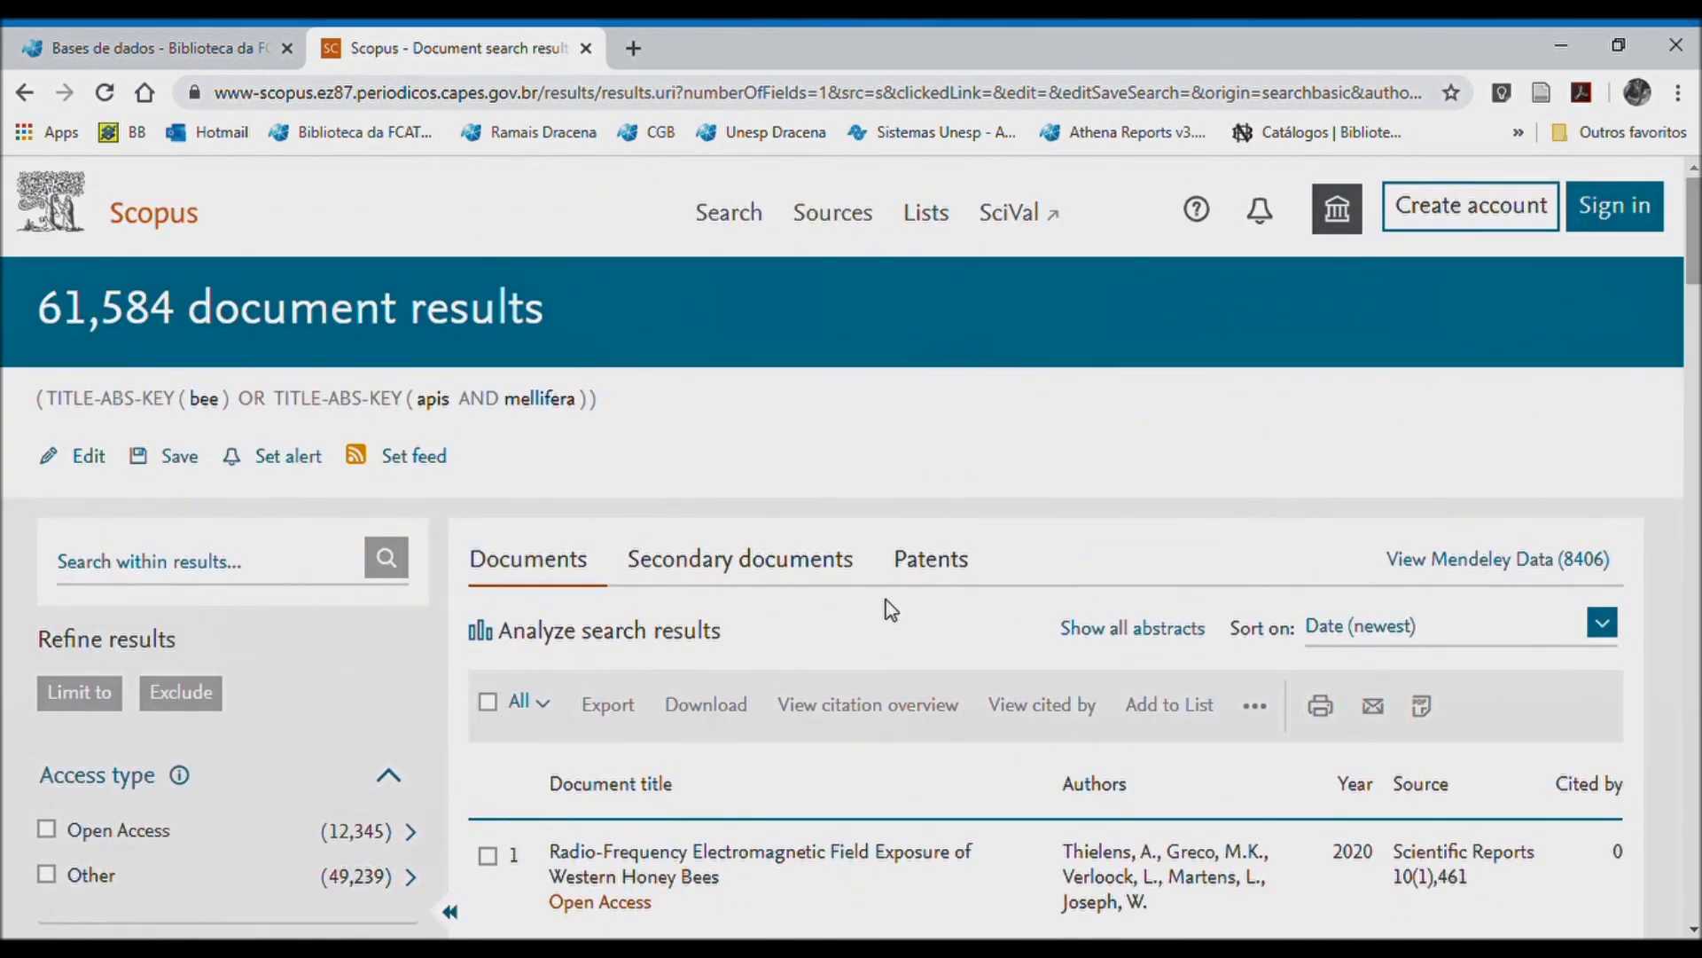
# - Return to the document search form and view the search history below it
pyautogui.click(732, 218)
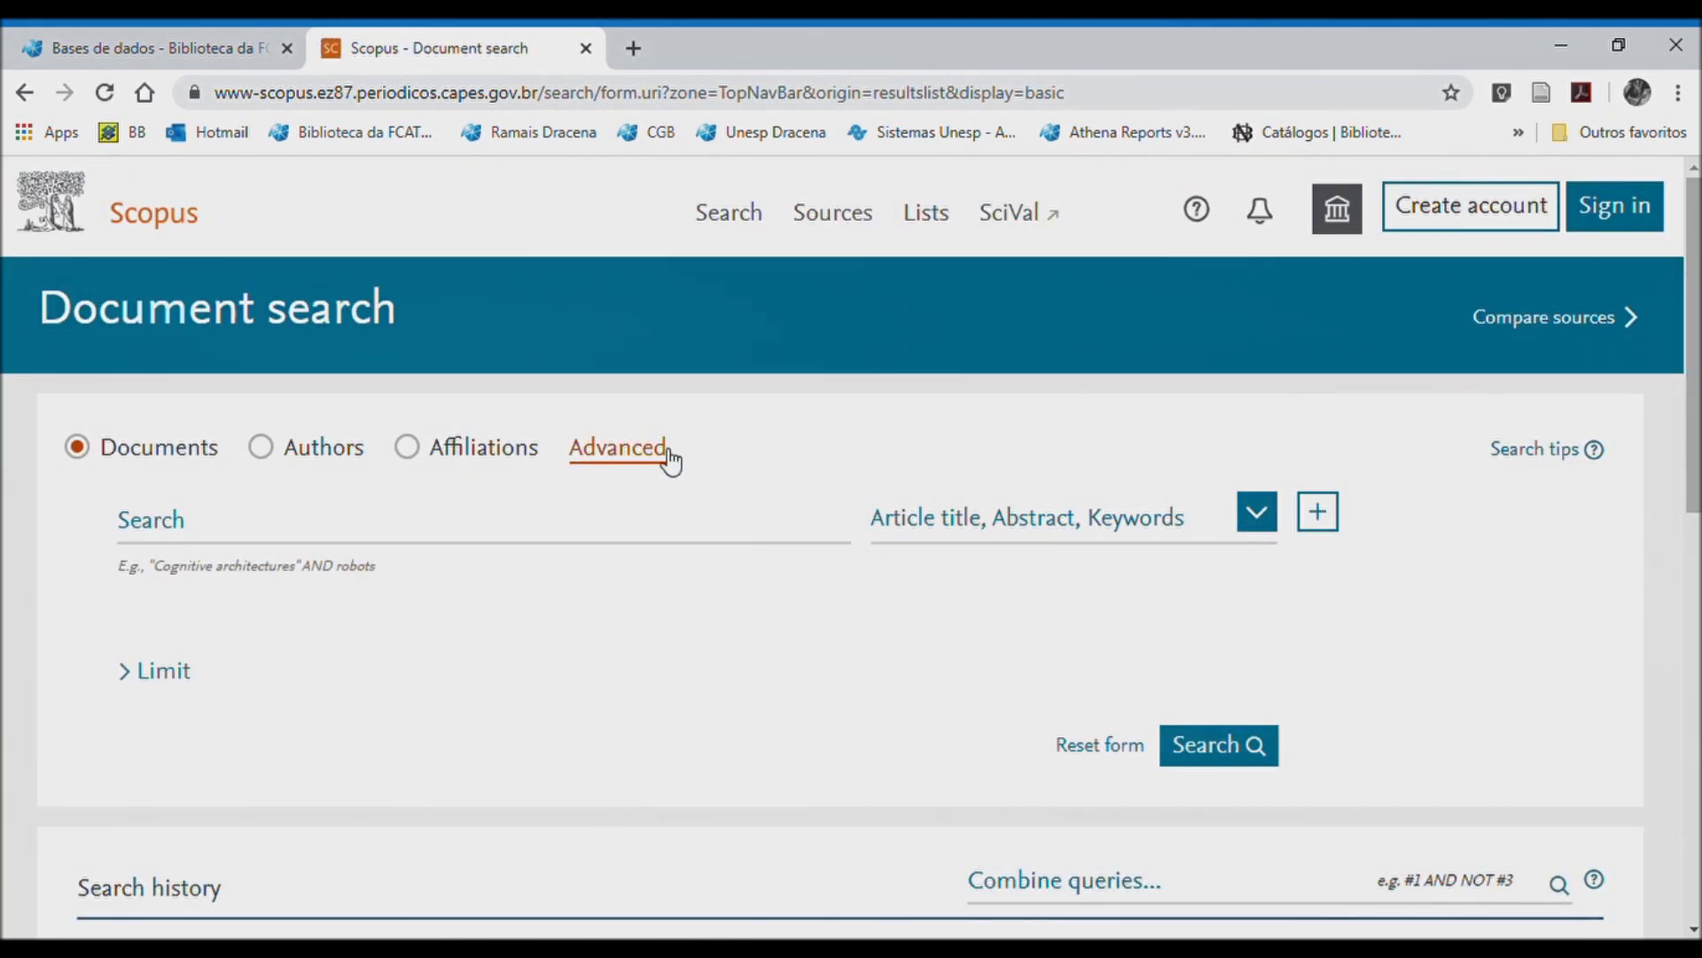
pyautogui.scroll(-4, 669, 459)
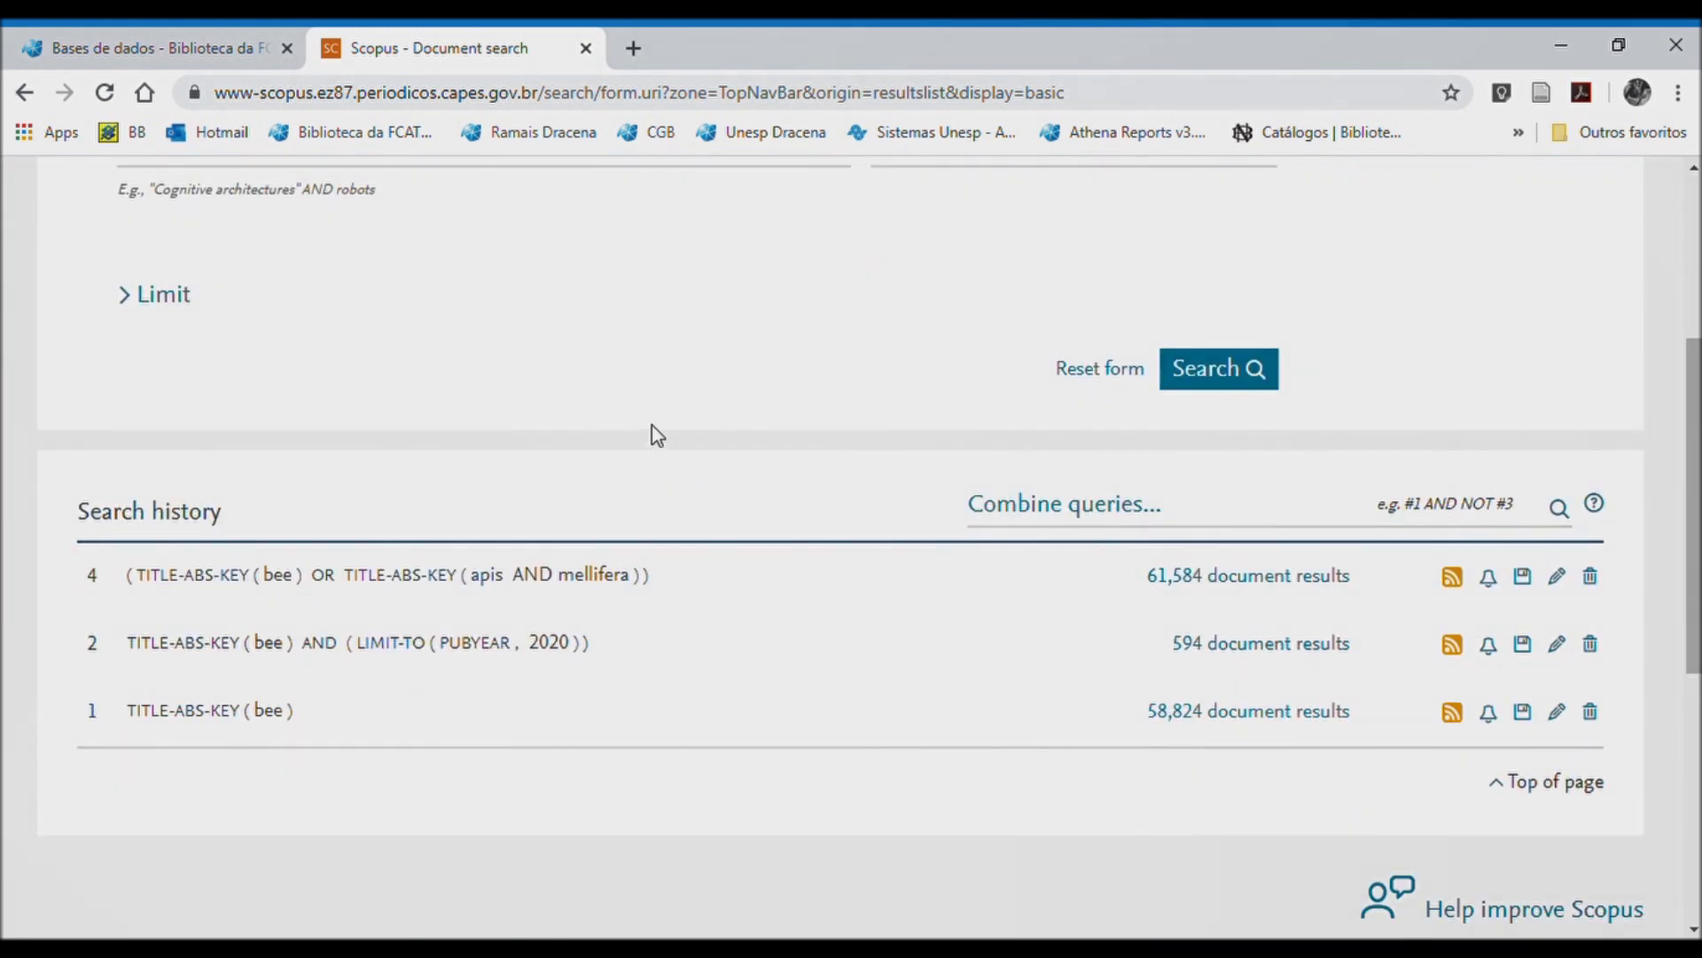
pyautogui.scroll(3, 651, 443)
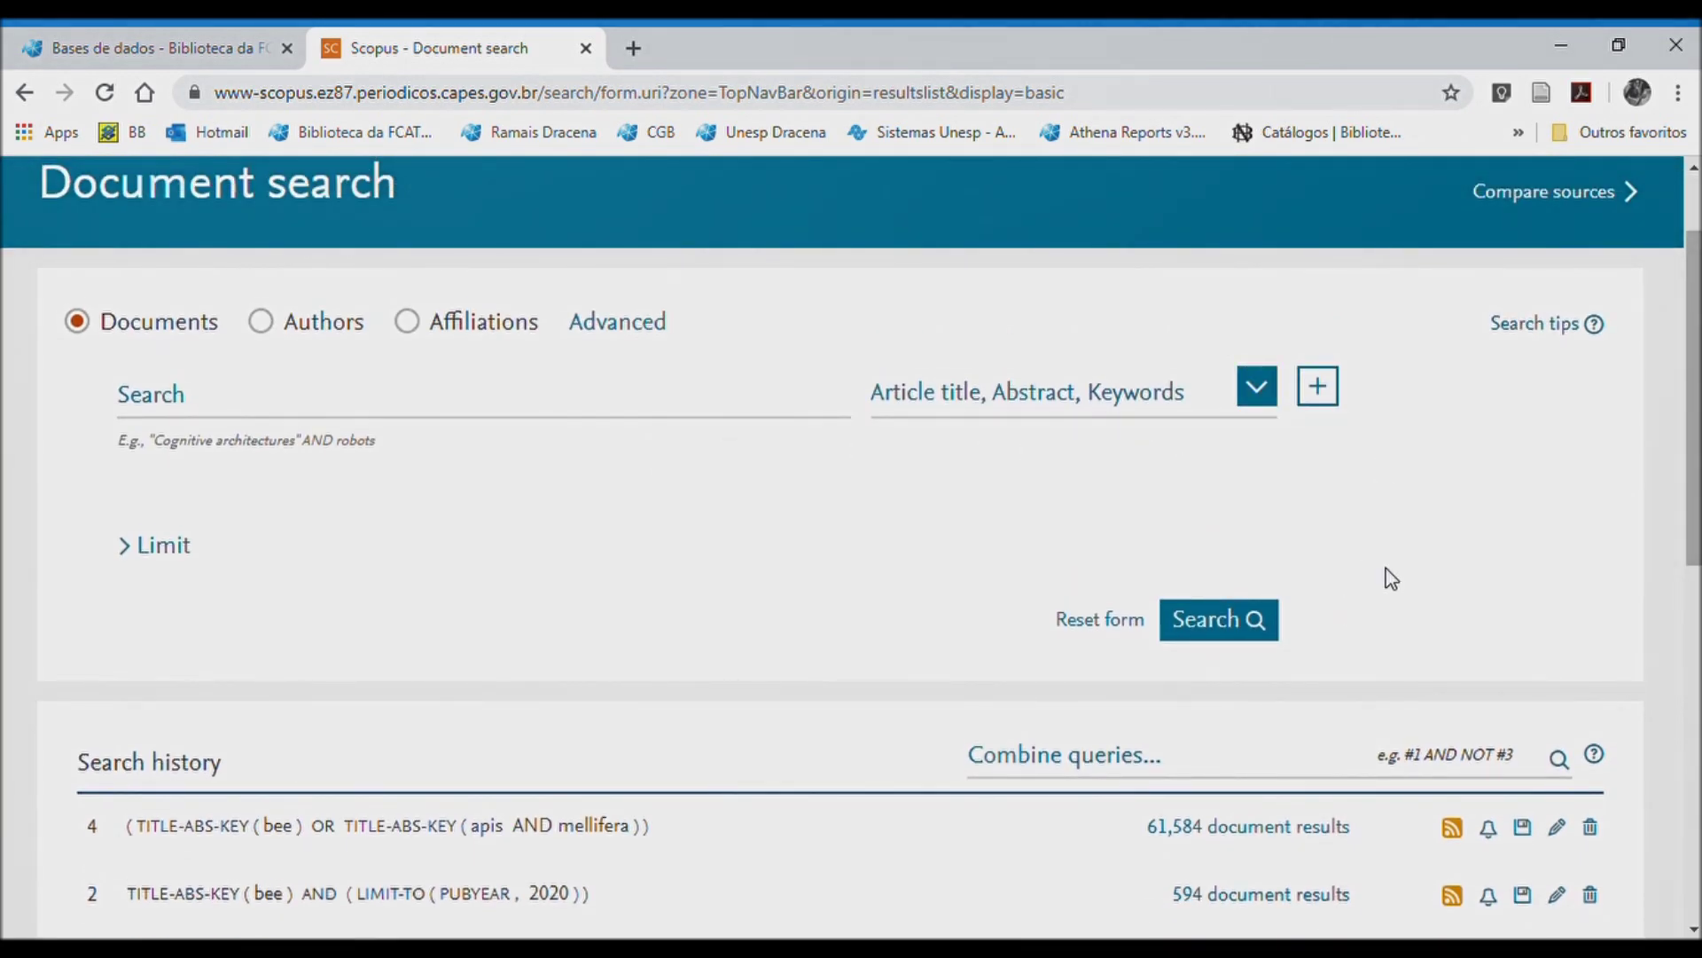
pyautogui.scroll(-3, 1377, 591)
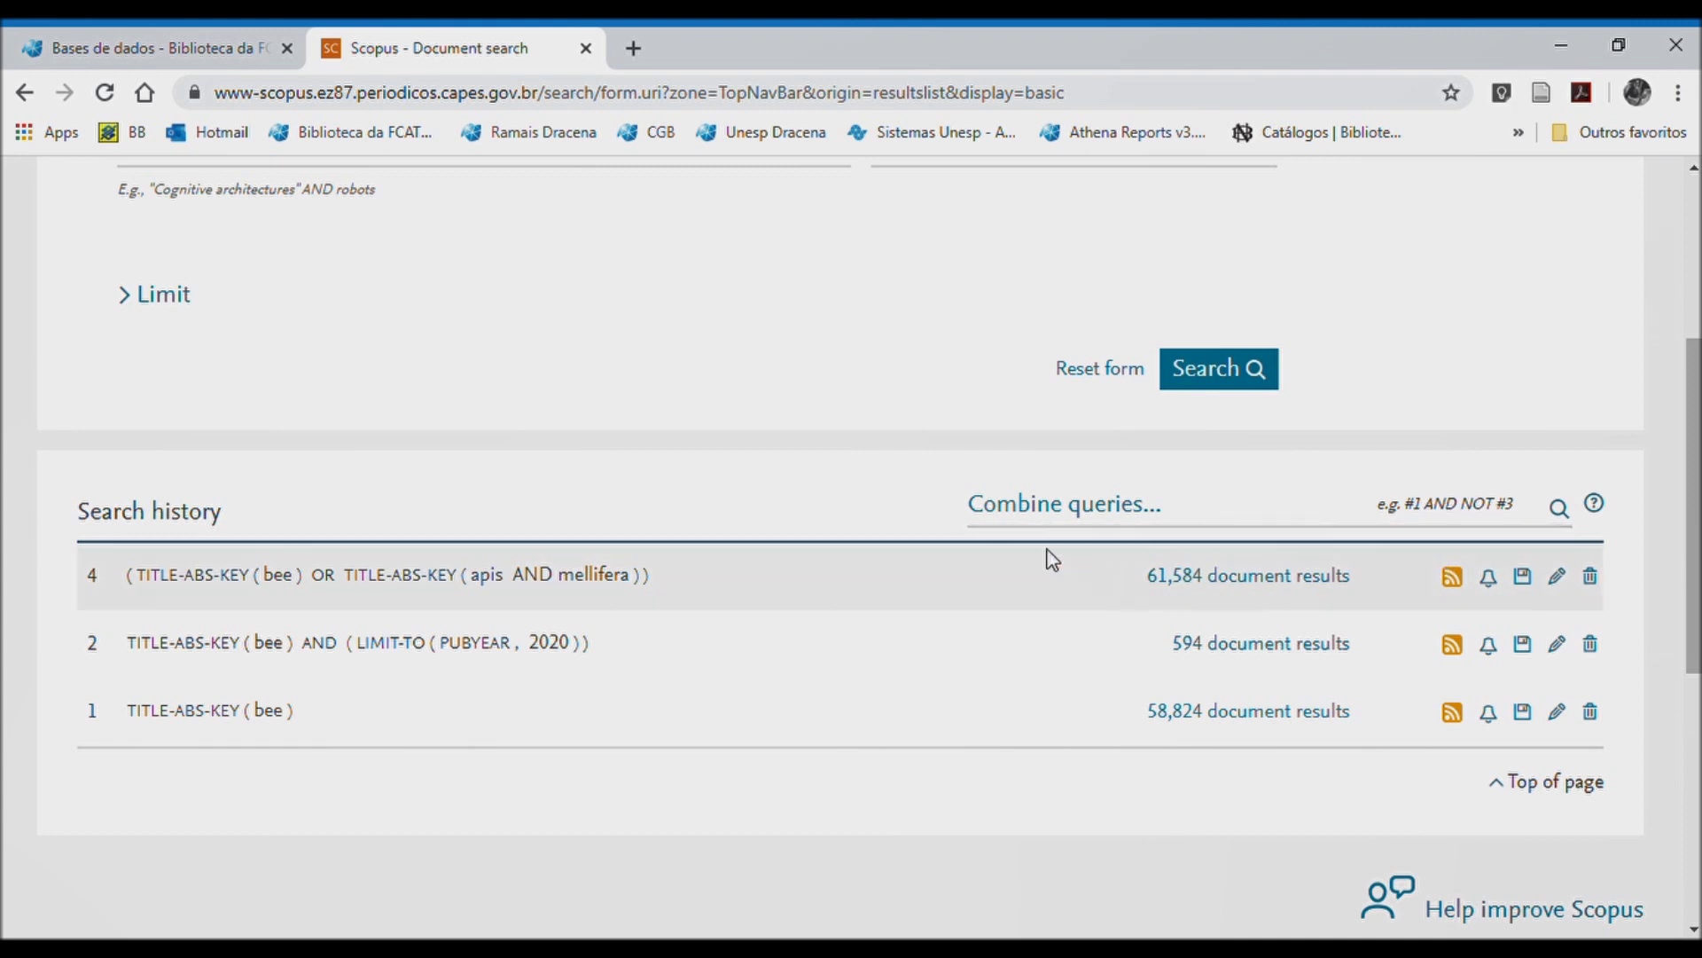
# - Combine the search history queries as #2 AND #4 and run the combined search
pyautogui.click(1095, 519)
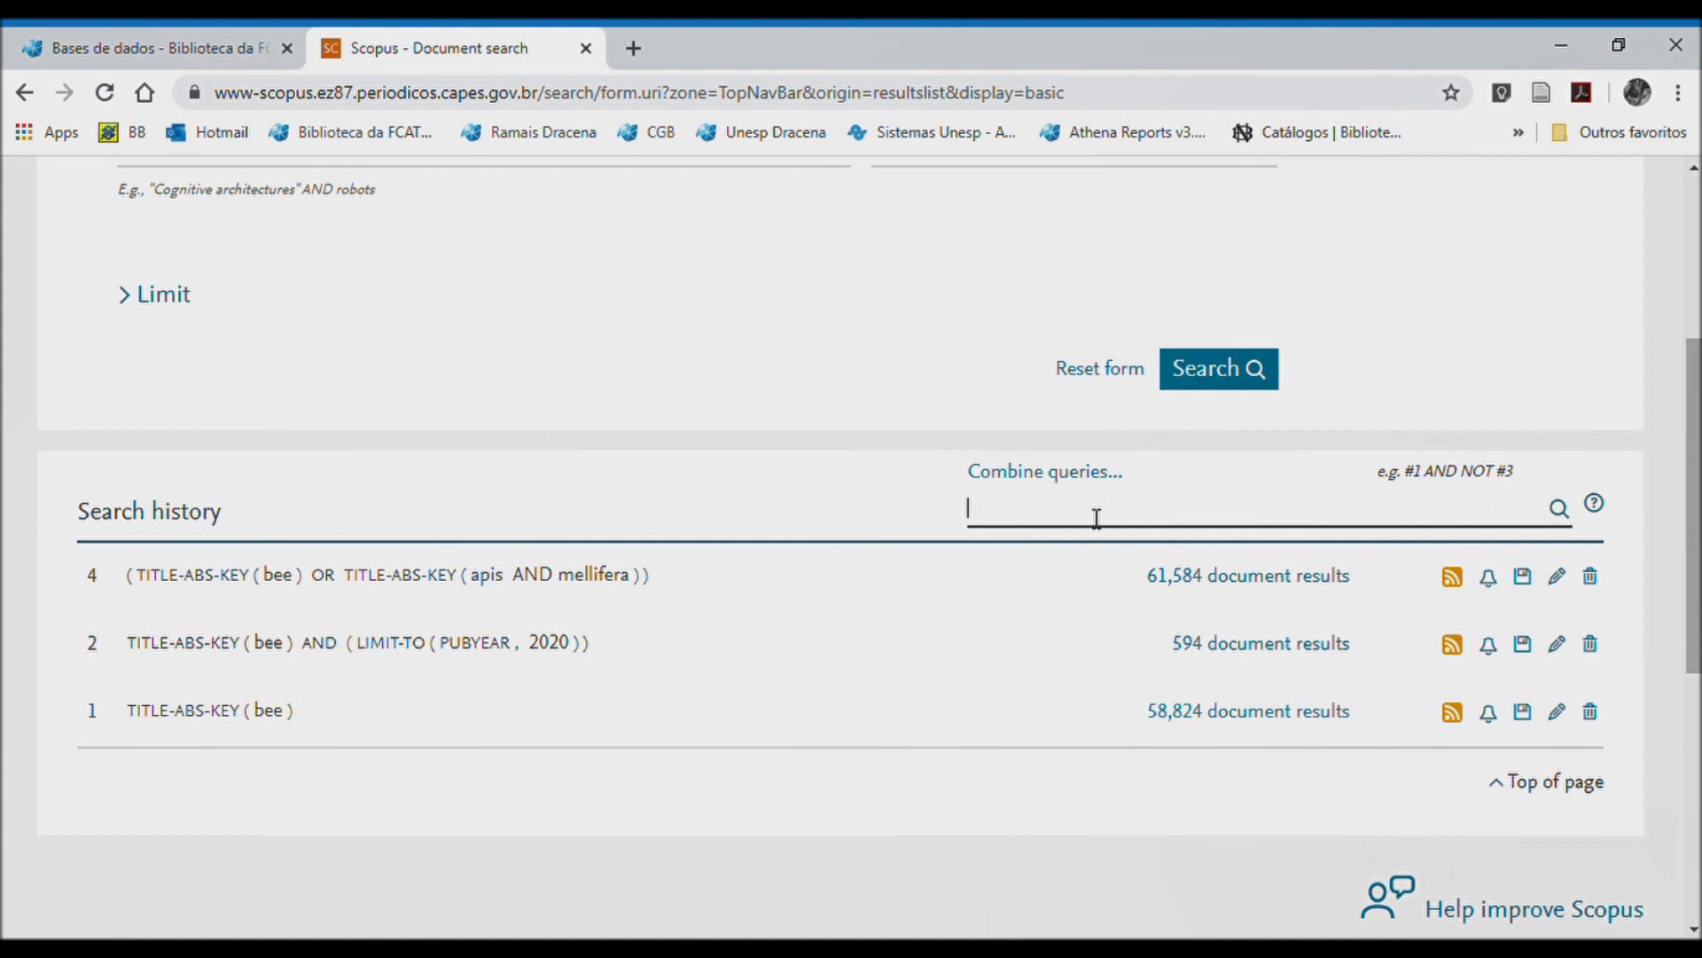
pyautogui.write('#2 AND #4')
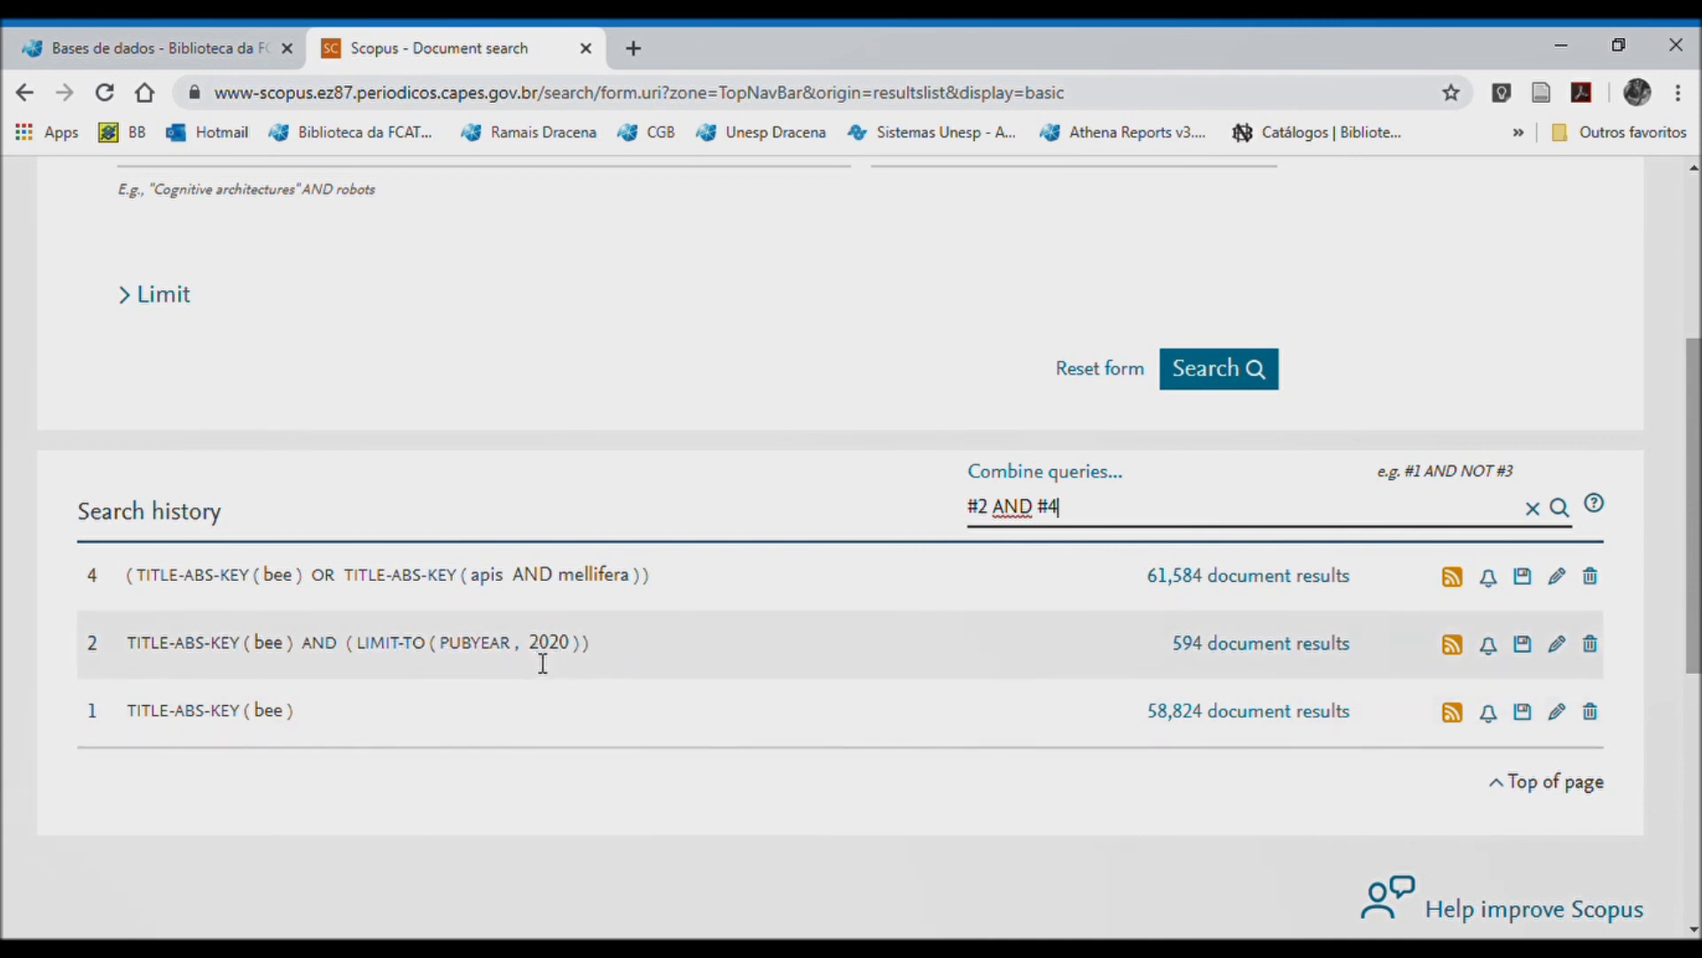
pyautogui.moveTo(530, 644); pyautogui.dragTo(575, 647)
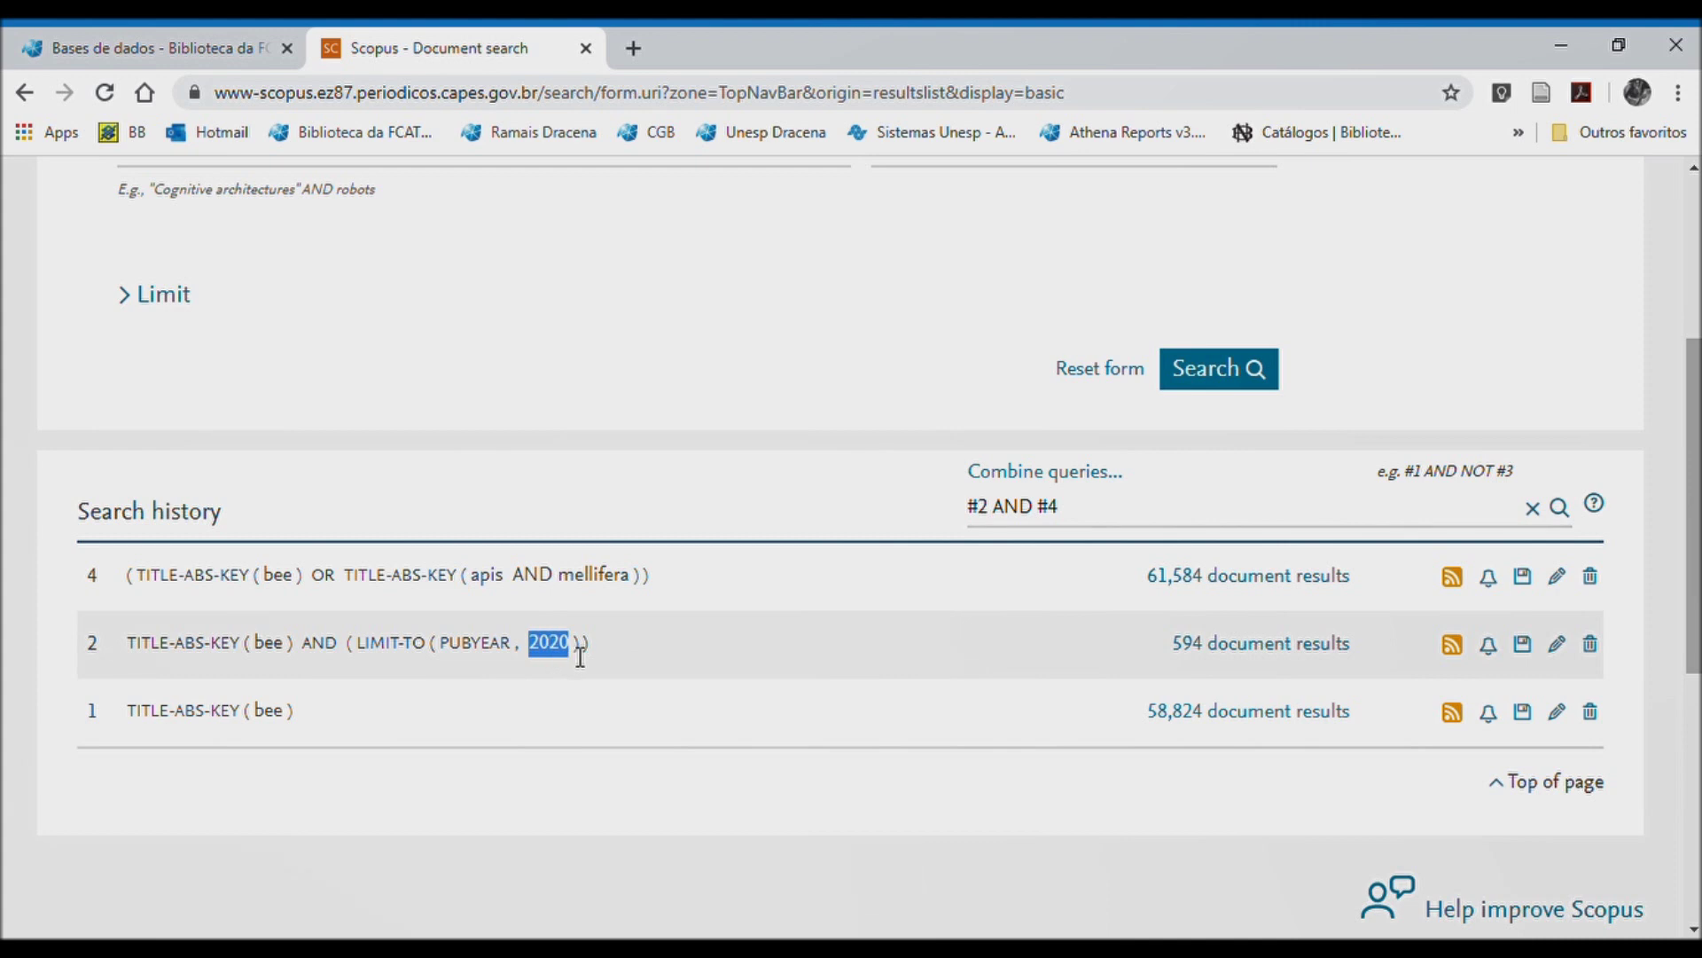
pyautogui.click(1093, 514)
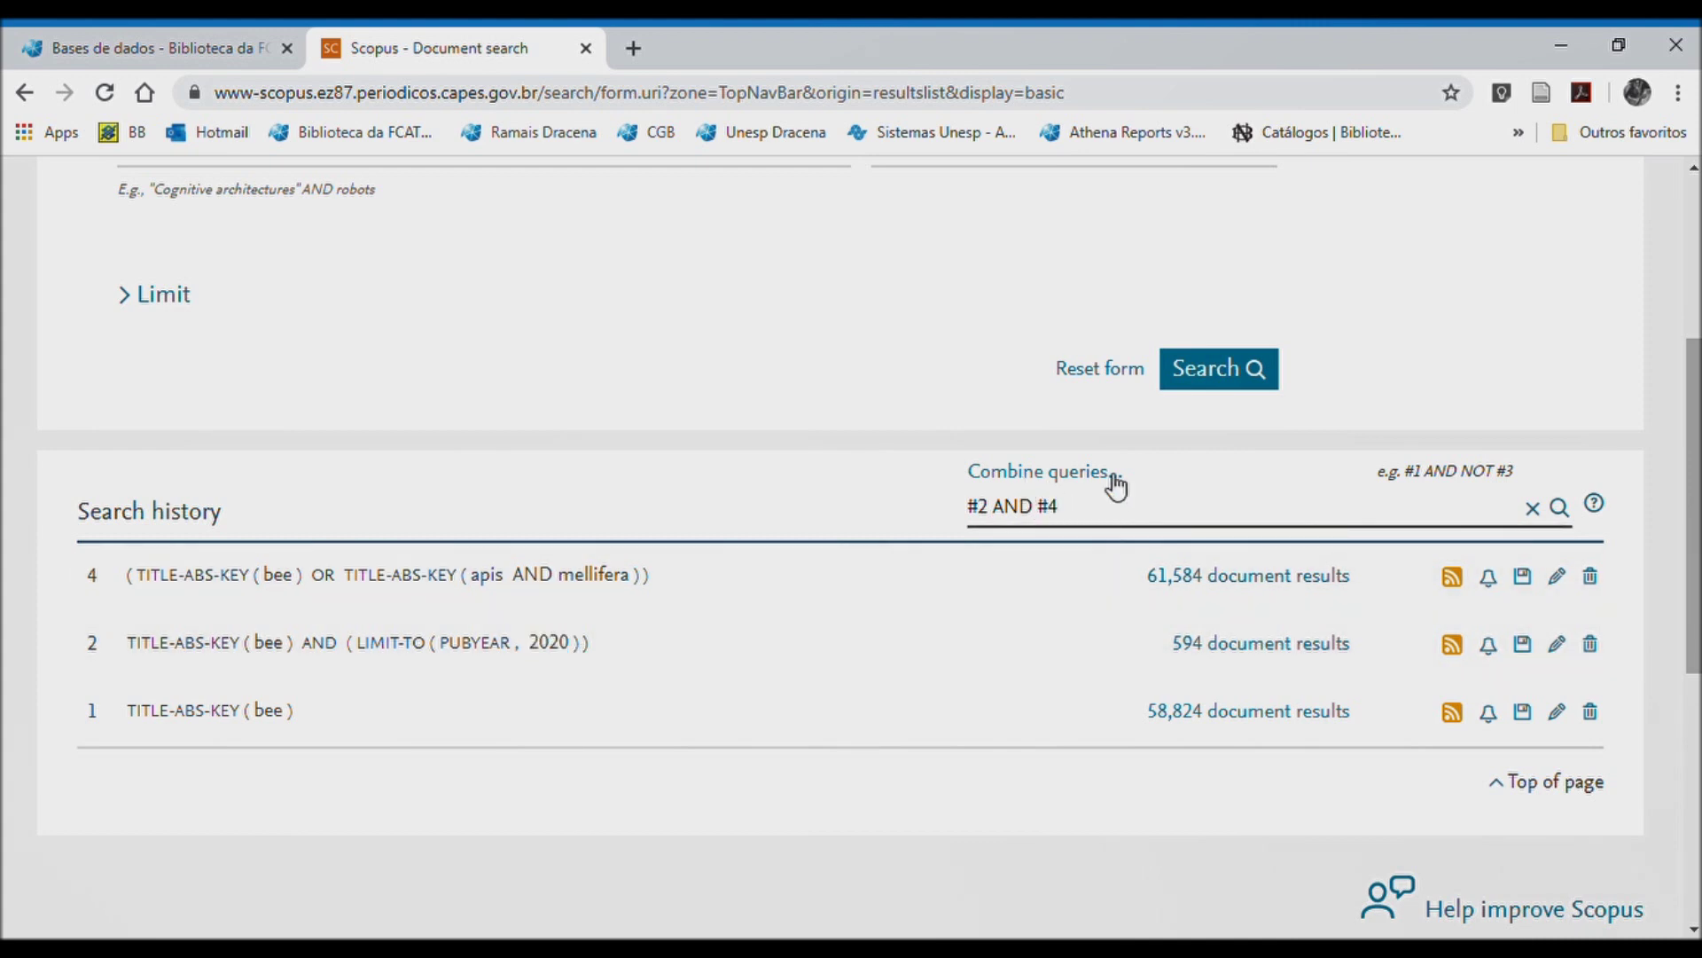
pyautogui.click(1565, 514)
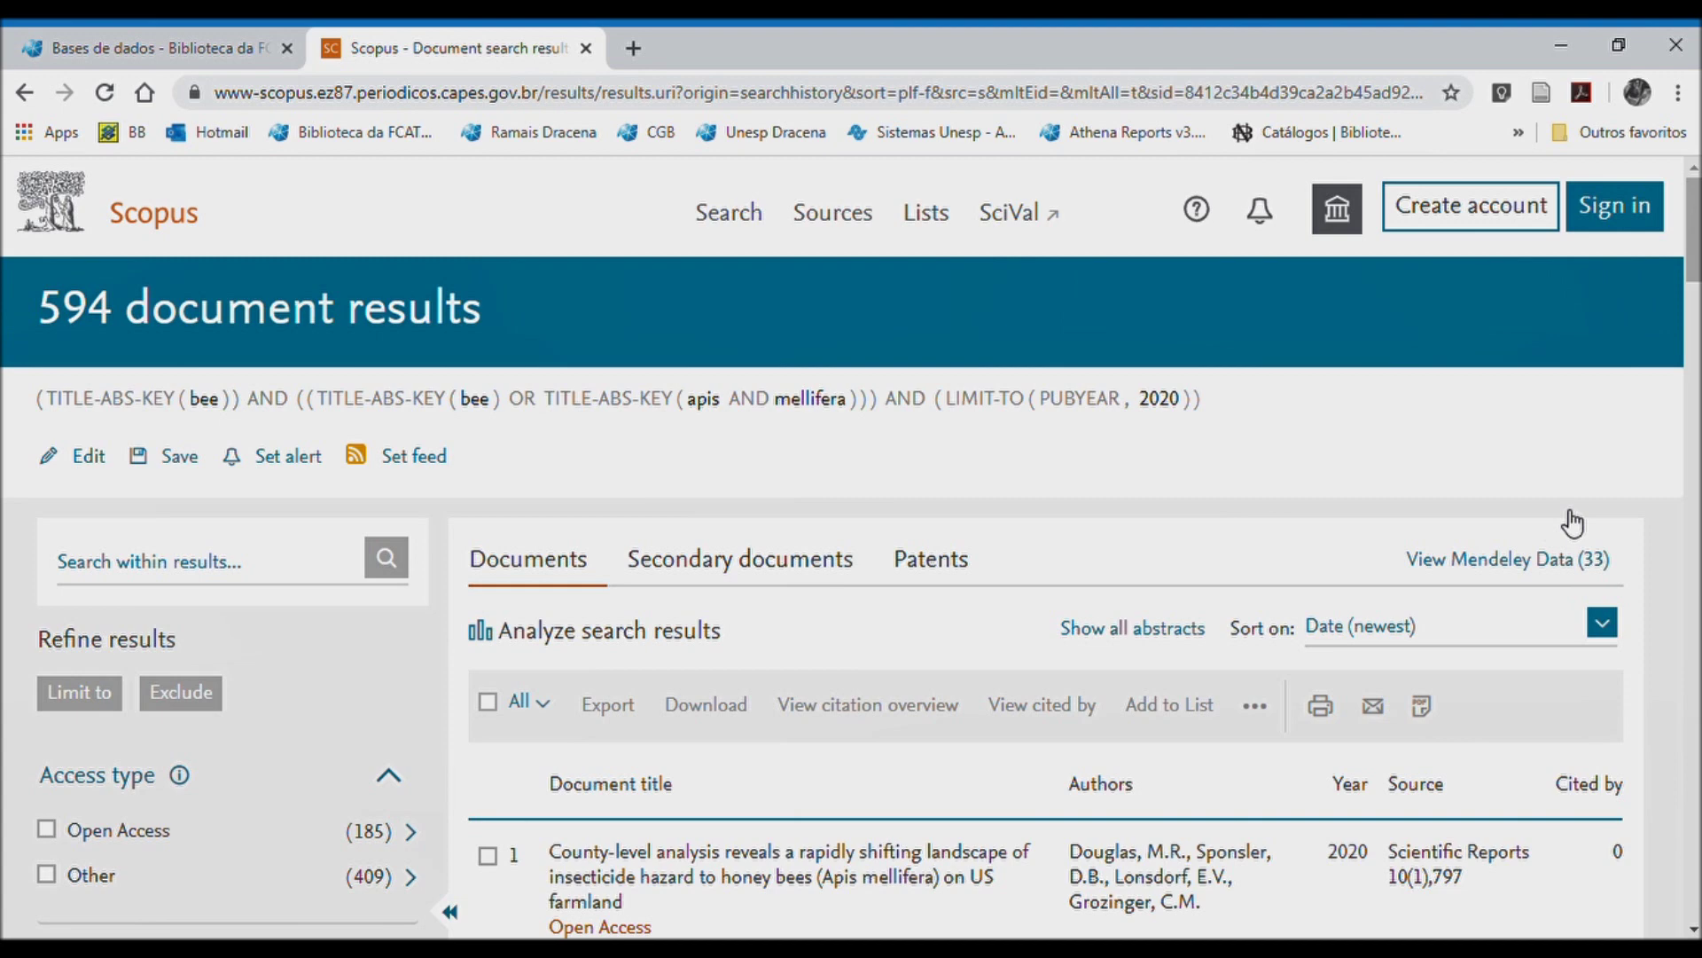
# - Open the first result, the article on county-level analysis of insecticide hazard to honey bees on US farmland
pyautogui.scroll(-4, 1212, 494)
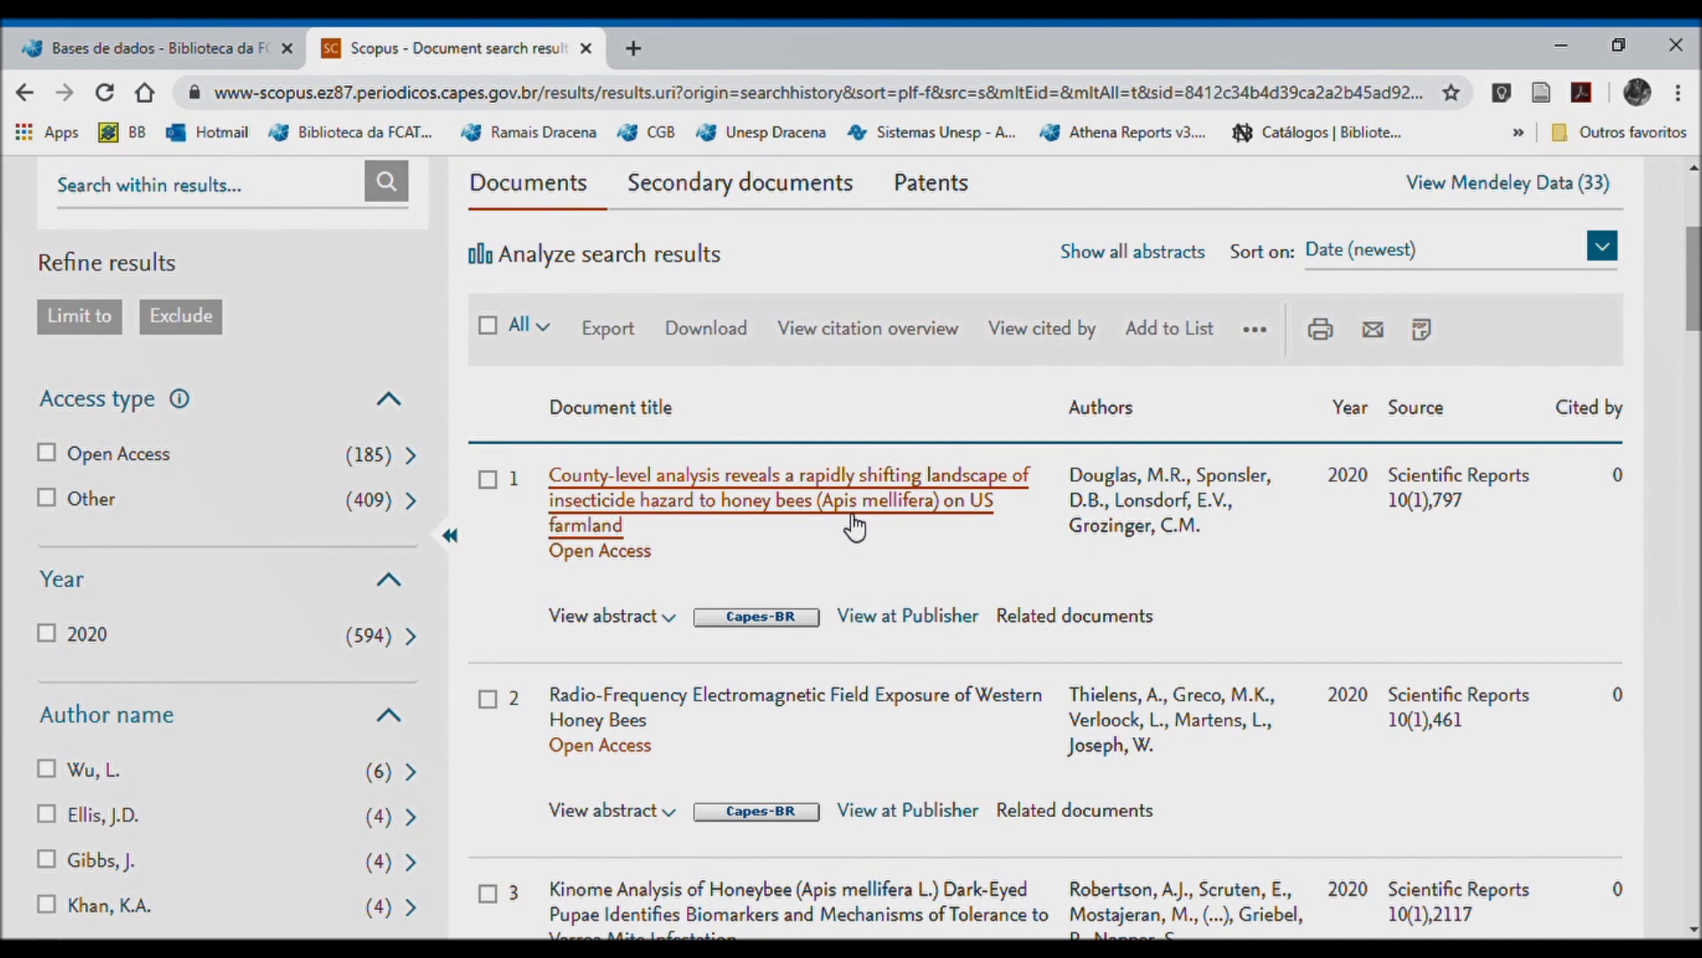
pyautogui.click(793, 506)
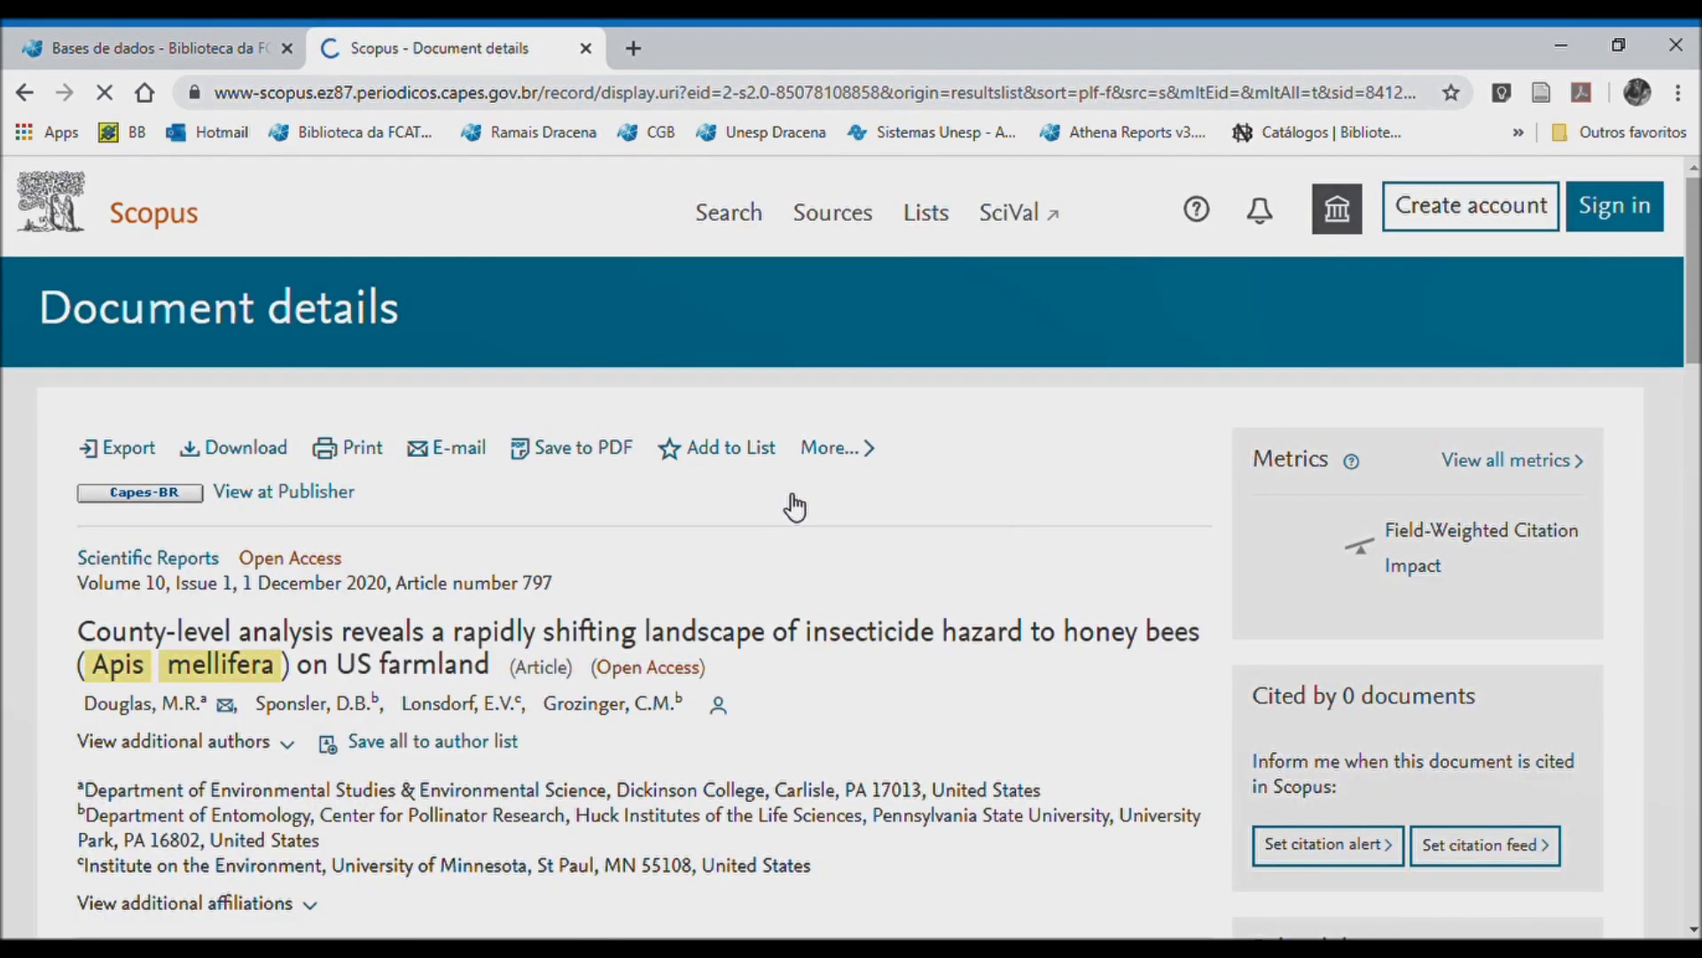
# - Examine the document details, including the abstract, topic prominence, funding details, identifiers, references and the available actions
pyautogui.scroll(-5, 811, 519)
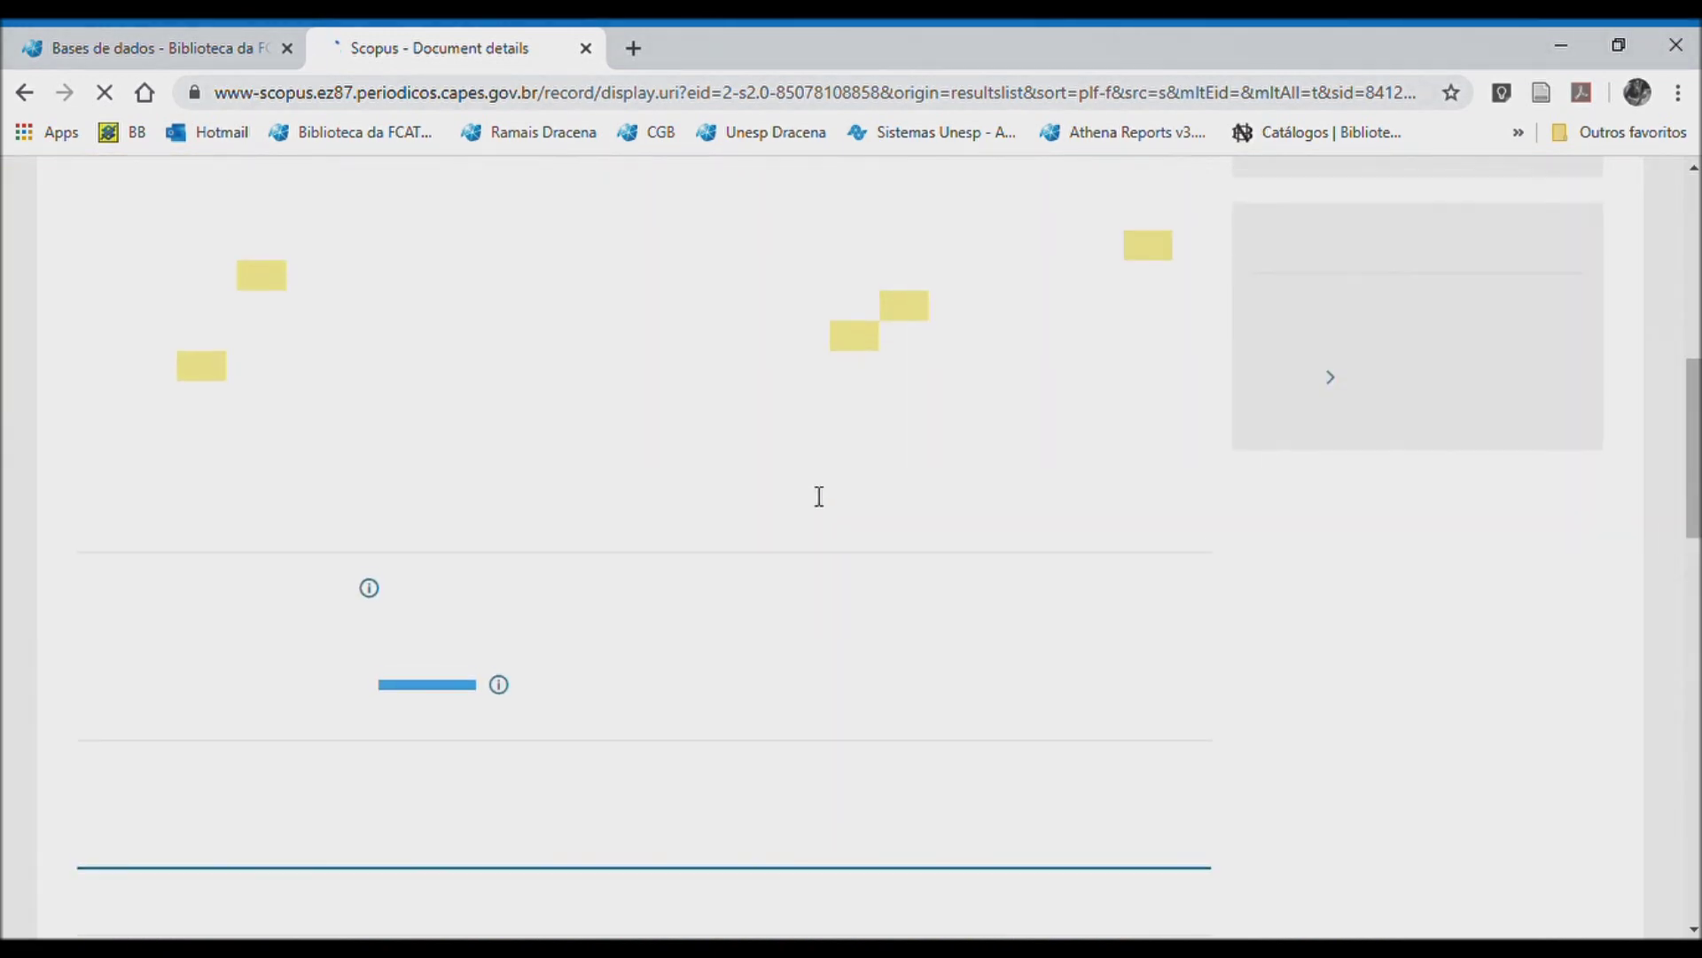
pyautogui.scroll(-3, 806, 470)
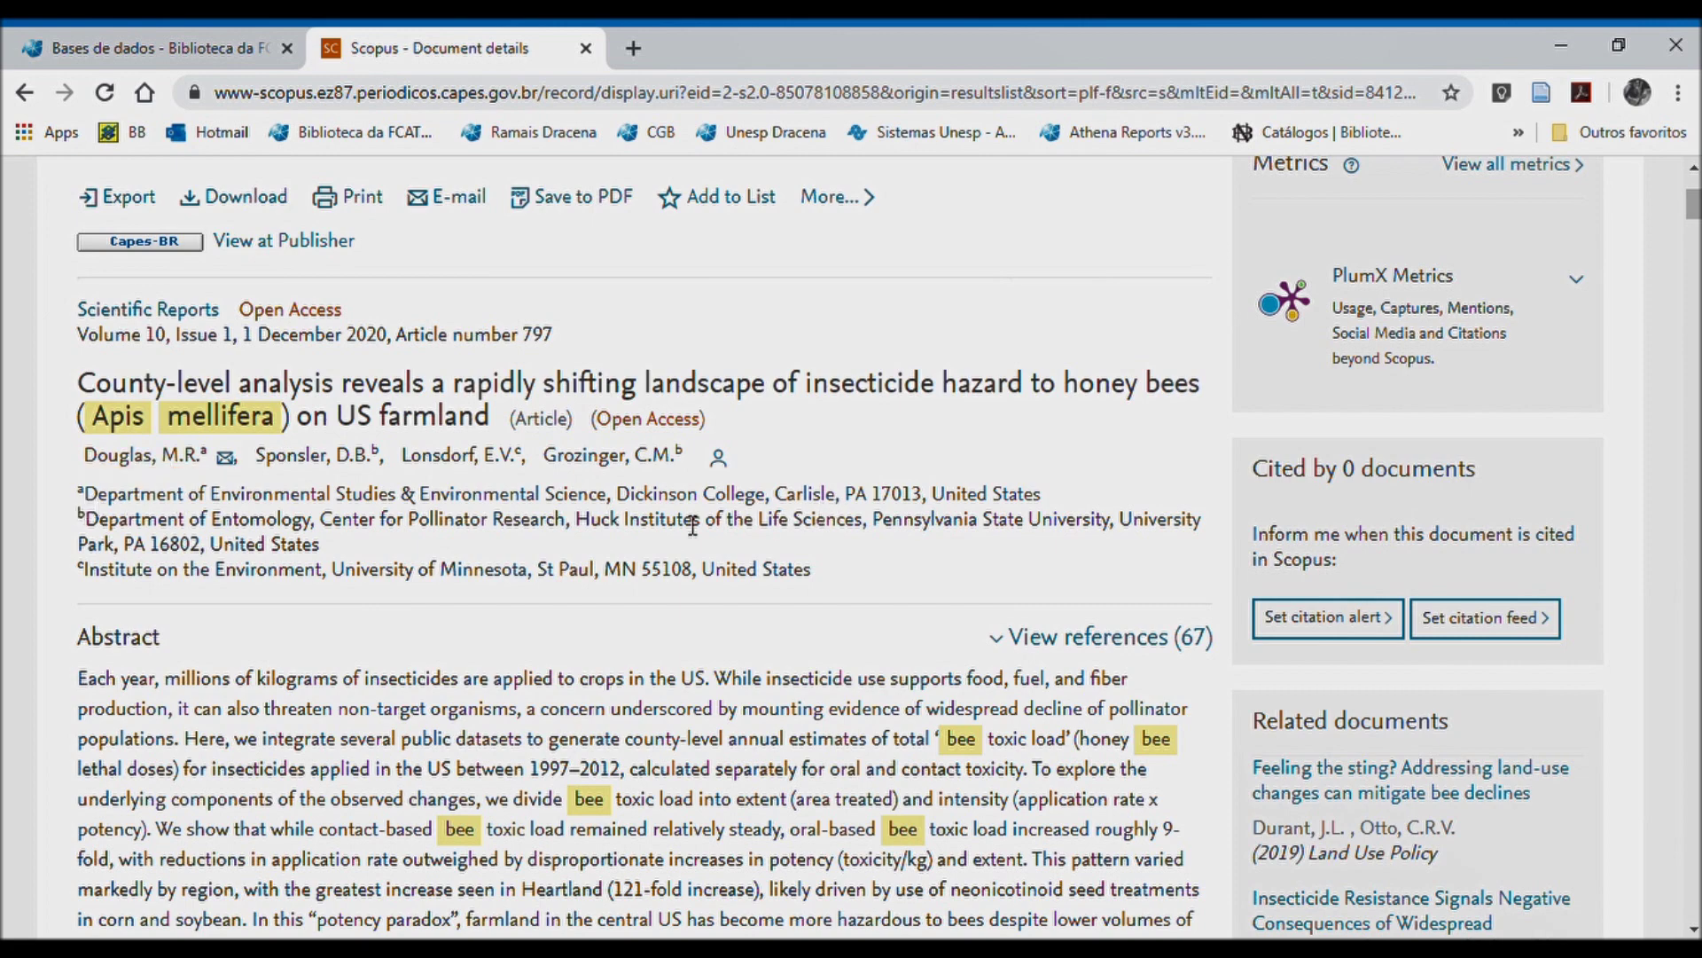
pyautogui.scroll(-4, 476, 440)
pyautogui.scroll(-1, 497, 512)
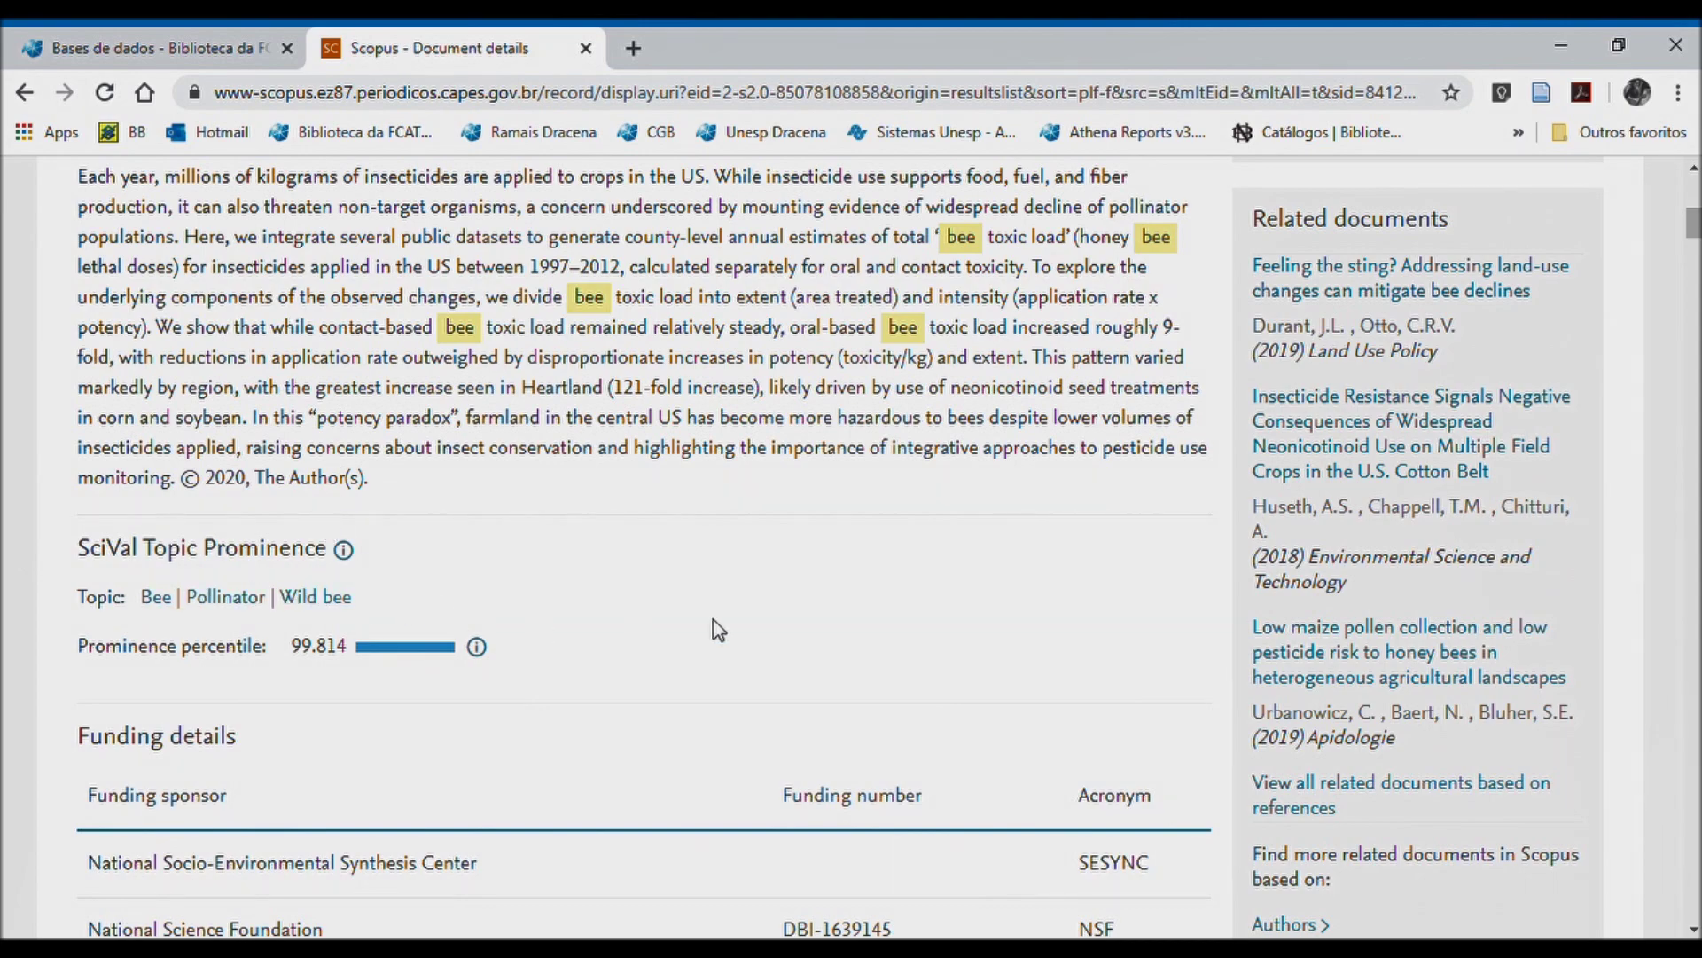
pyautogui.scroll(-3, 718, 629)
pyautogui.scroll(-6, 723, 633)
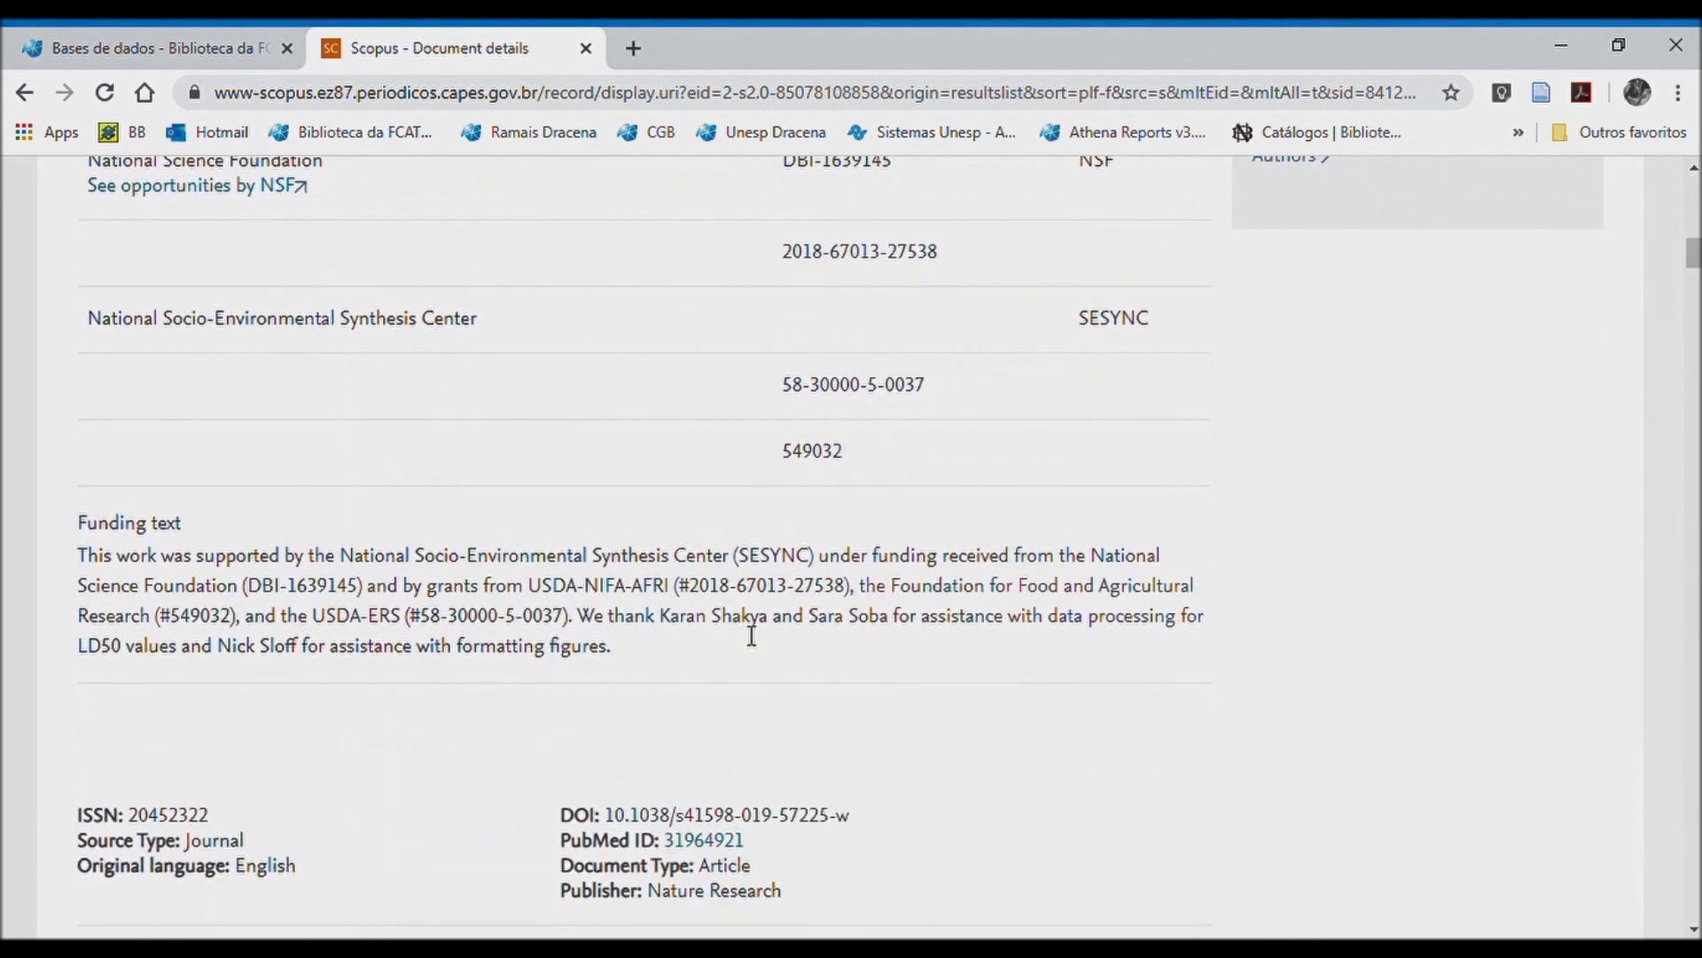
pyautogui.scroll(-8, 733, 633)
pyautogui.scroll(3, 733, 627)
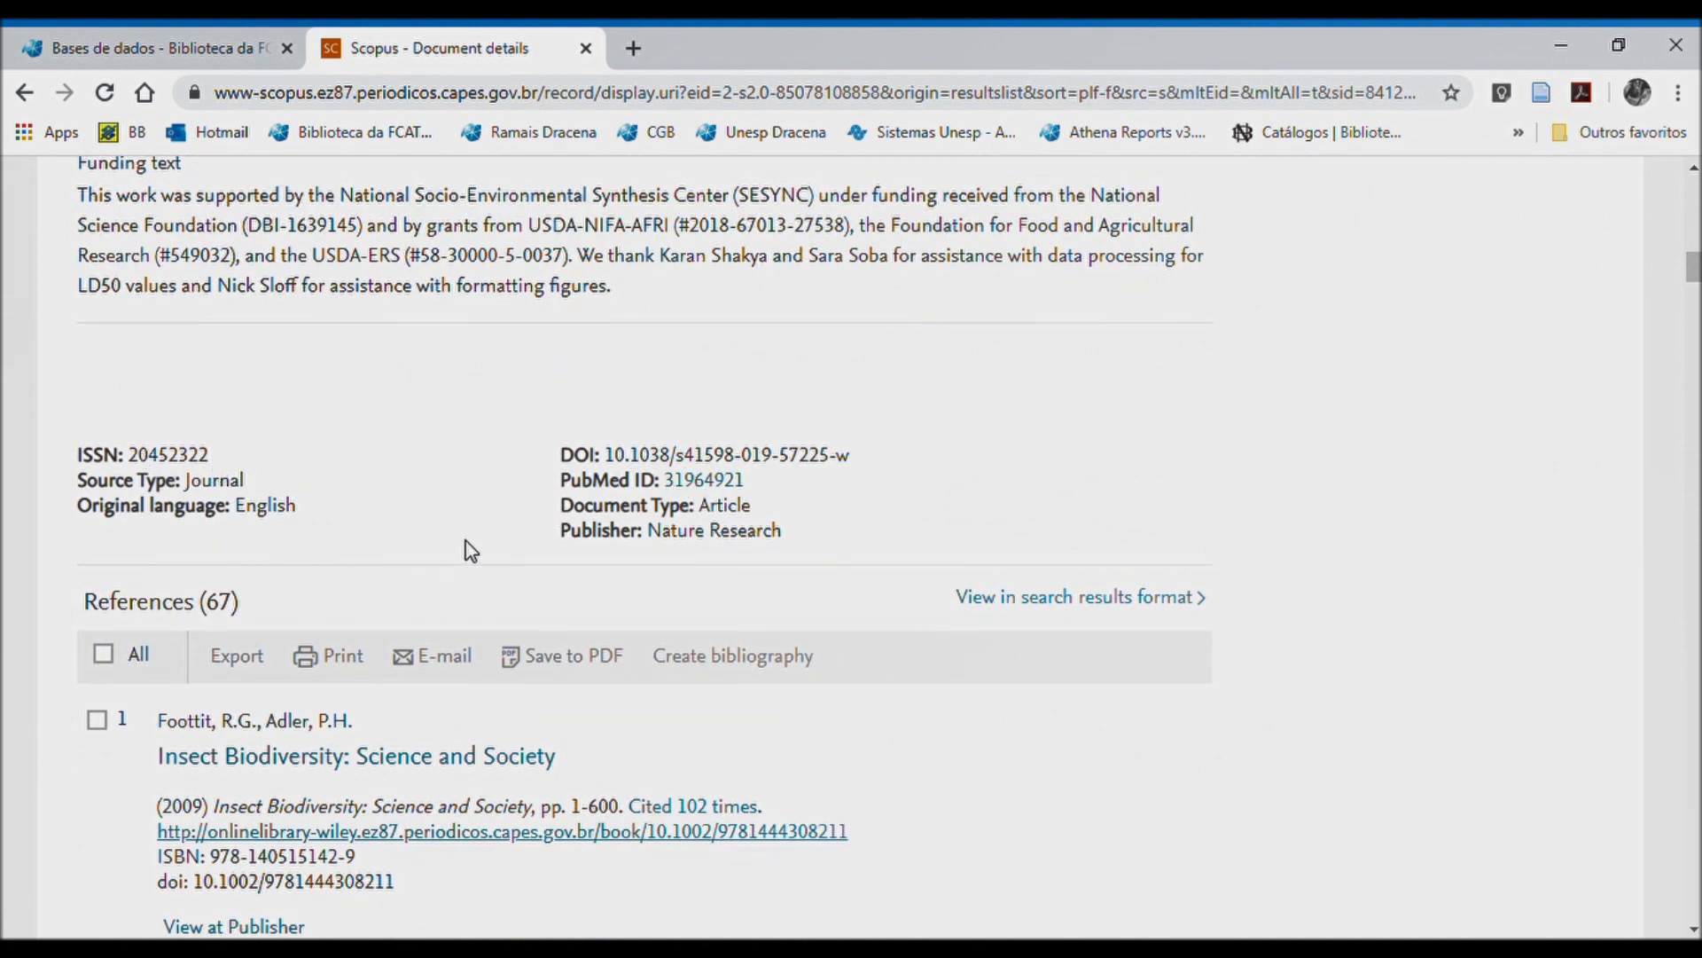
pyautogui.scroll(-3, 467, 541)
pyautogui.scroll(20, 624, 773)
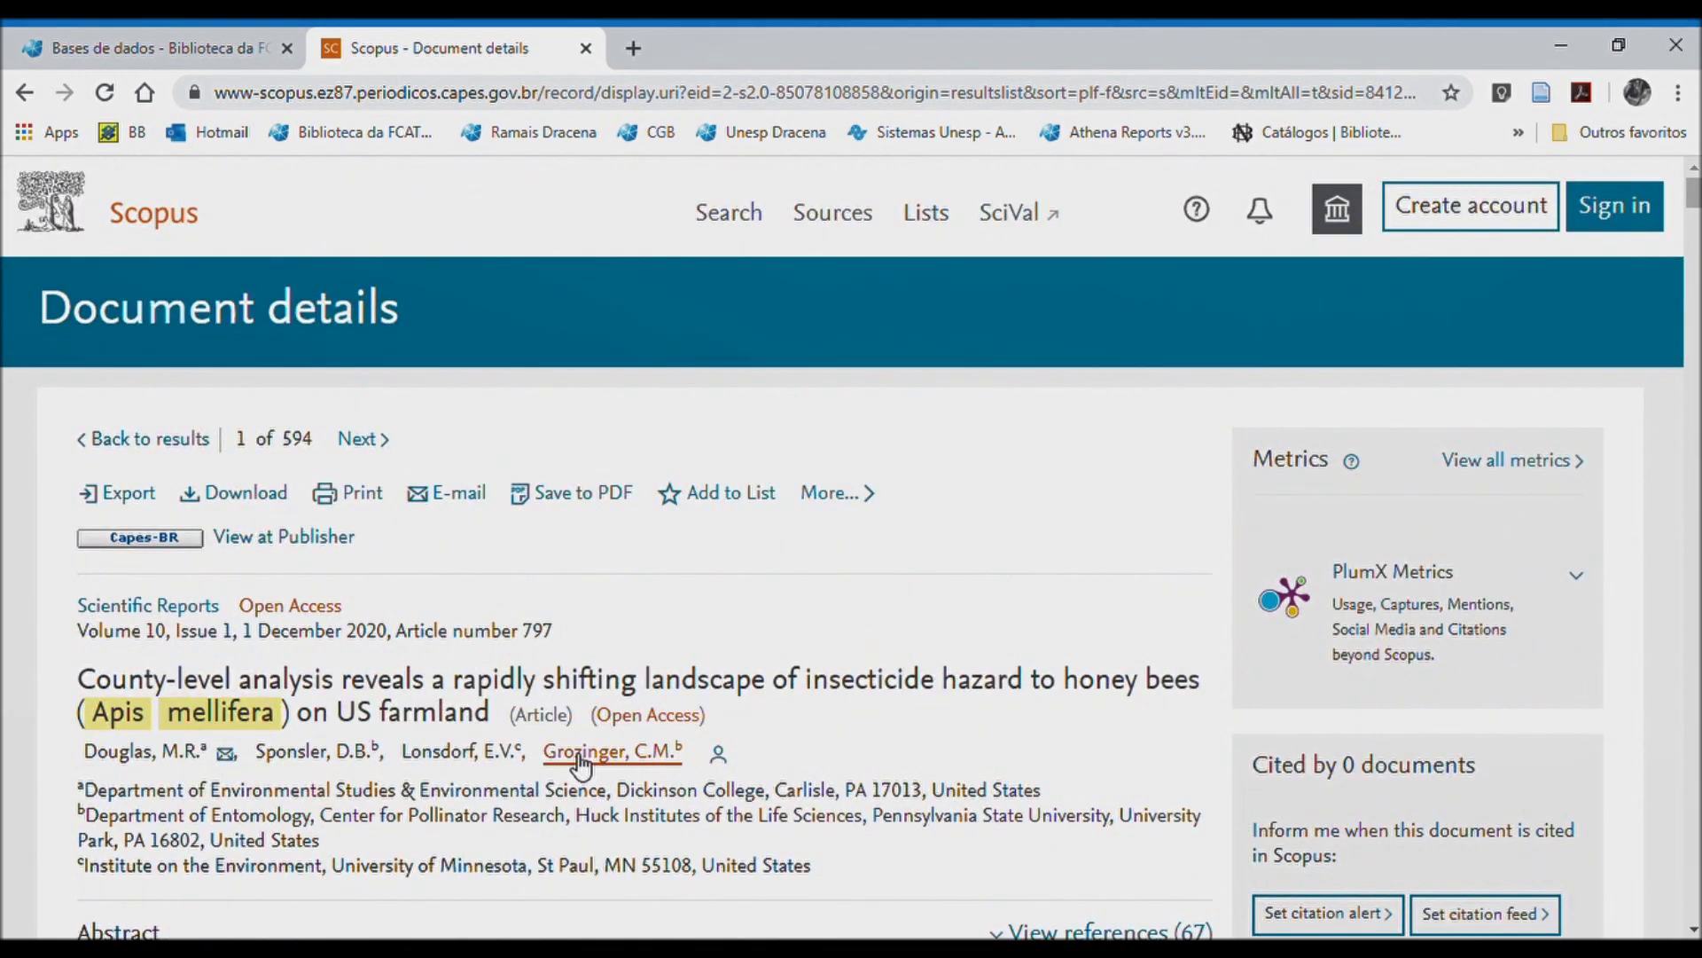
pyautogui.scroll(-3, 965, 615)
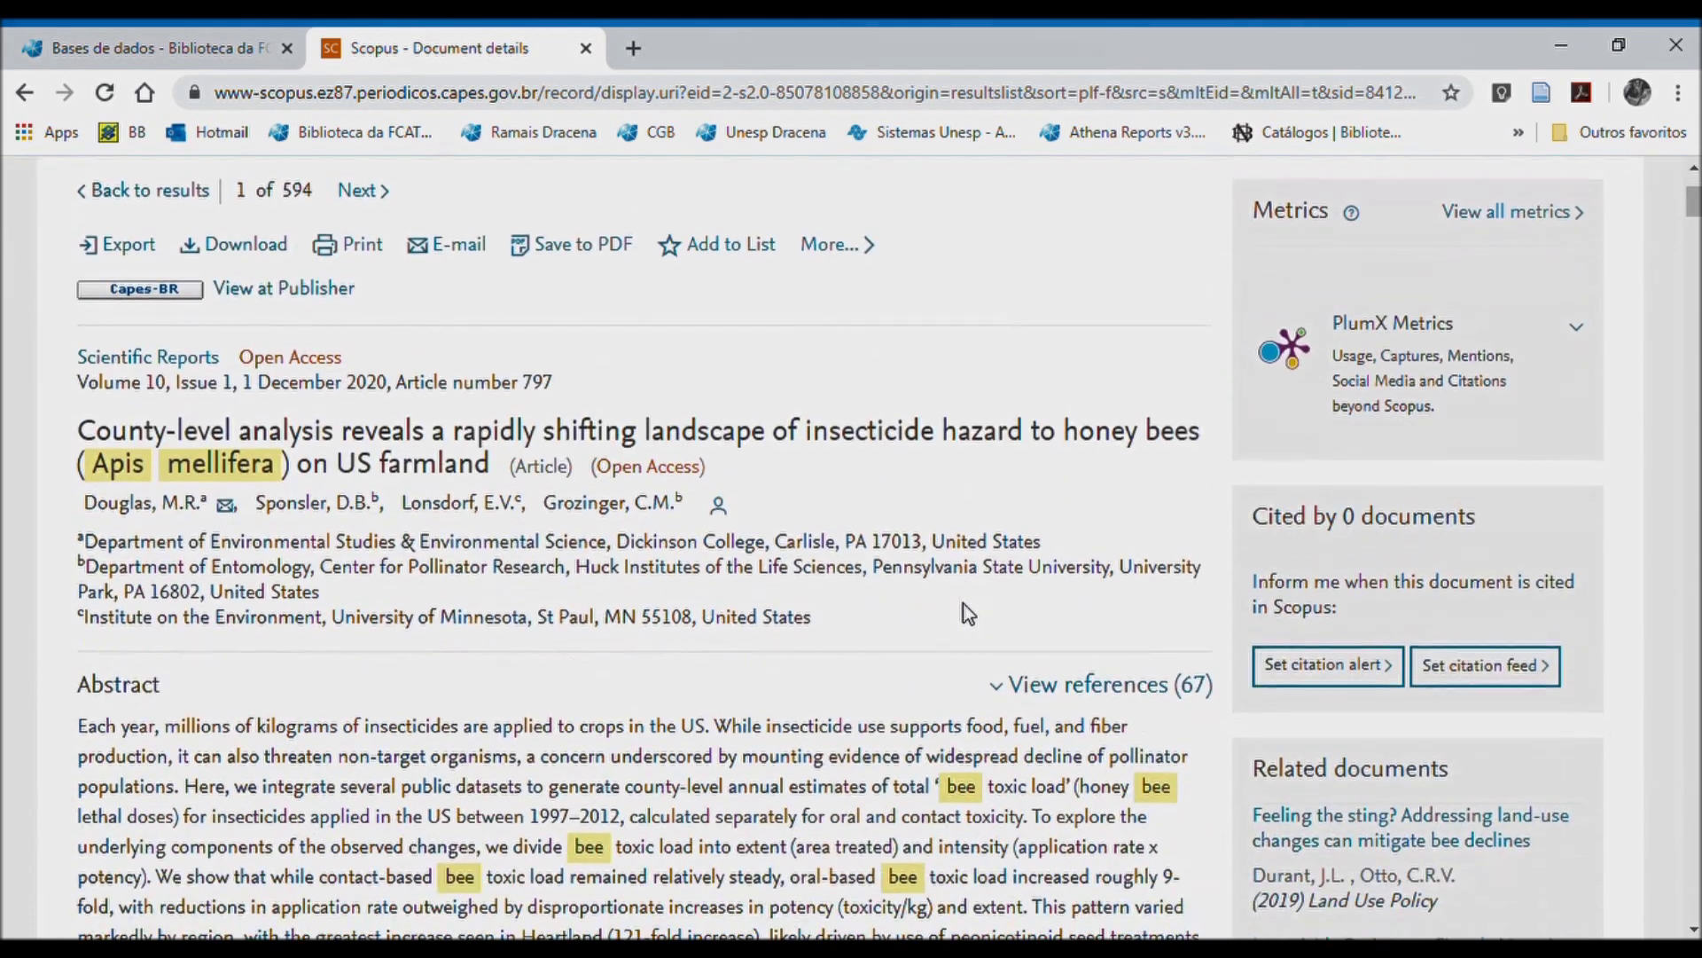
pyautogui.scroll(3, 964, 604)
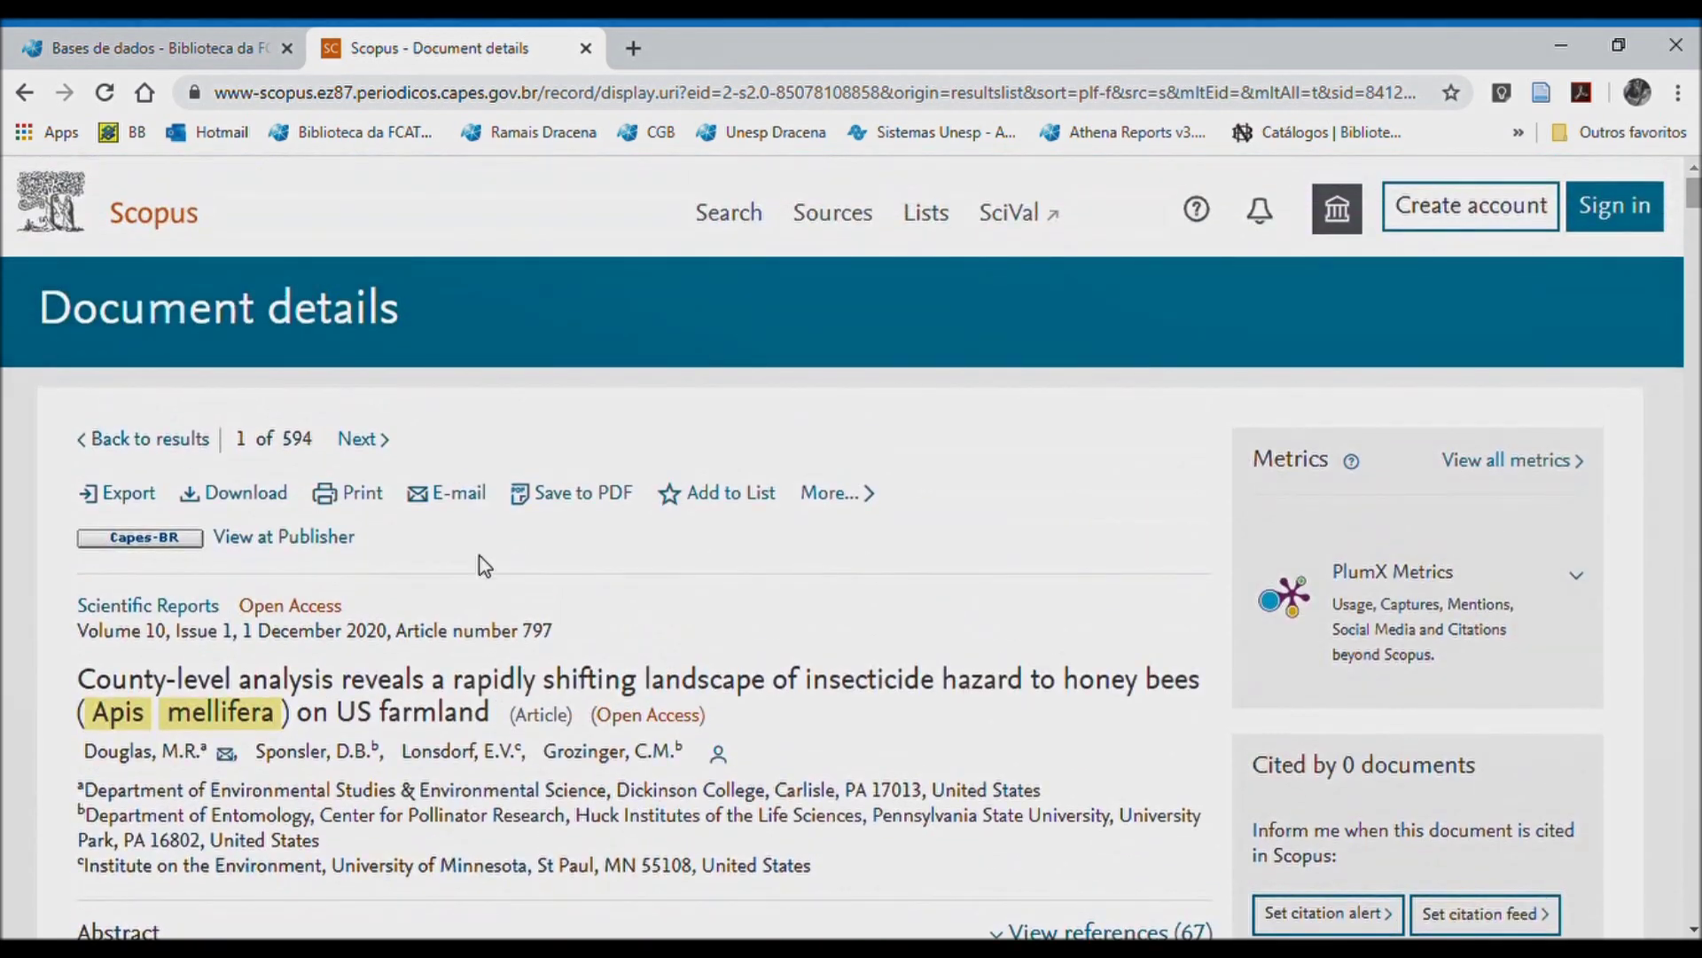
# - Open the article's full text through the Capes-BR link and look over its page on the publisher's site
pyautogui.click(142, 540)
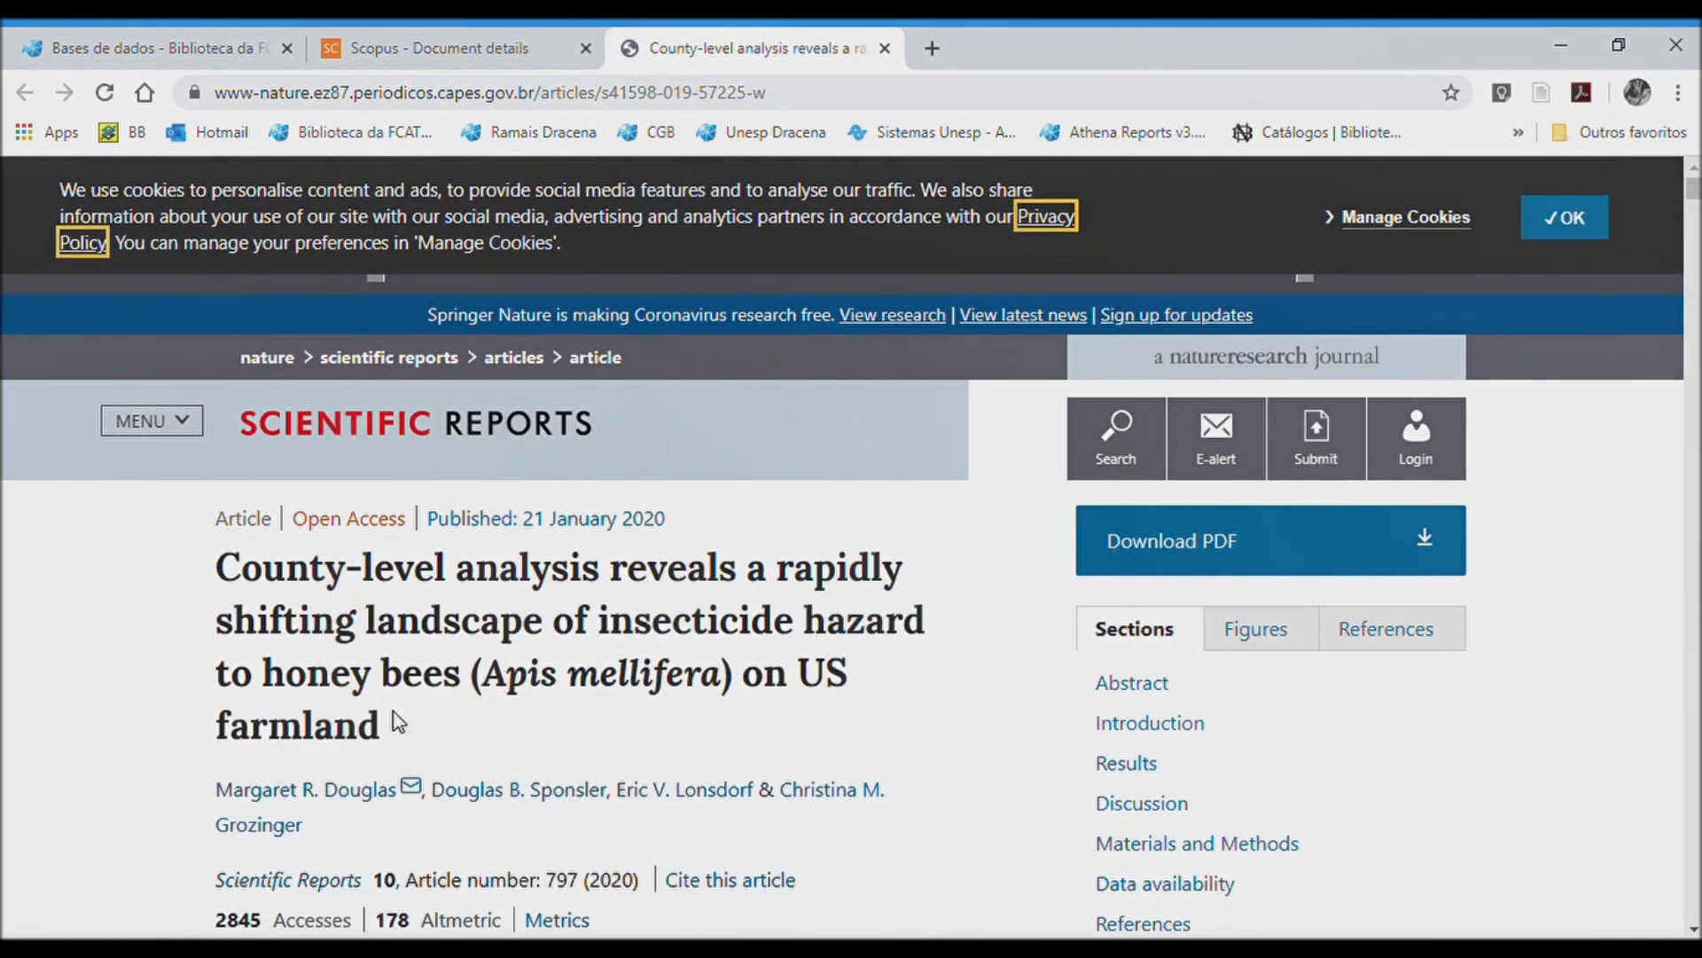
pyautogui.scroll(-3, 745, 696)
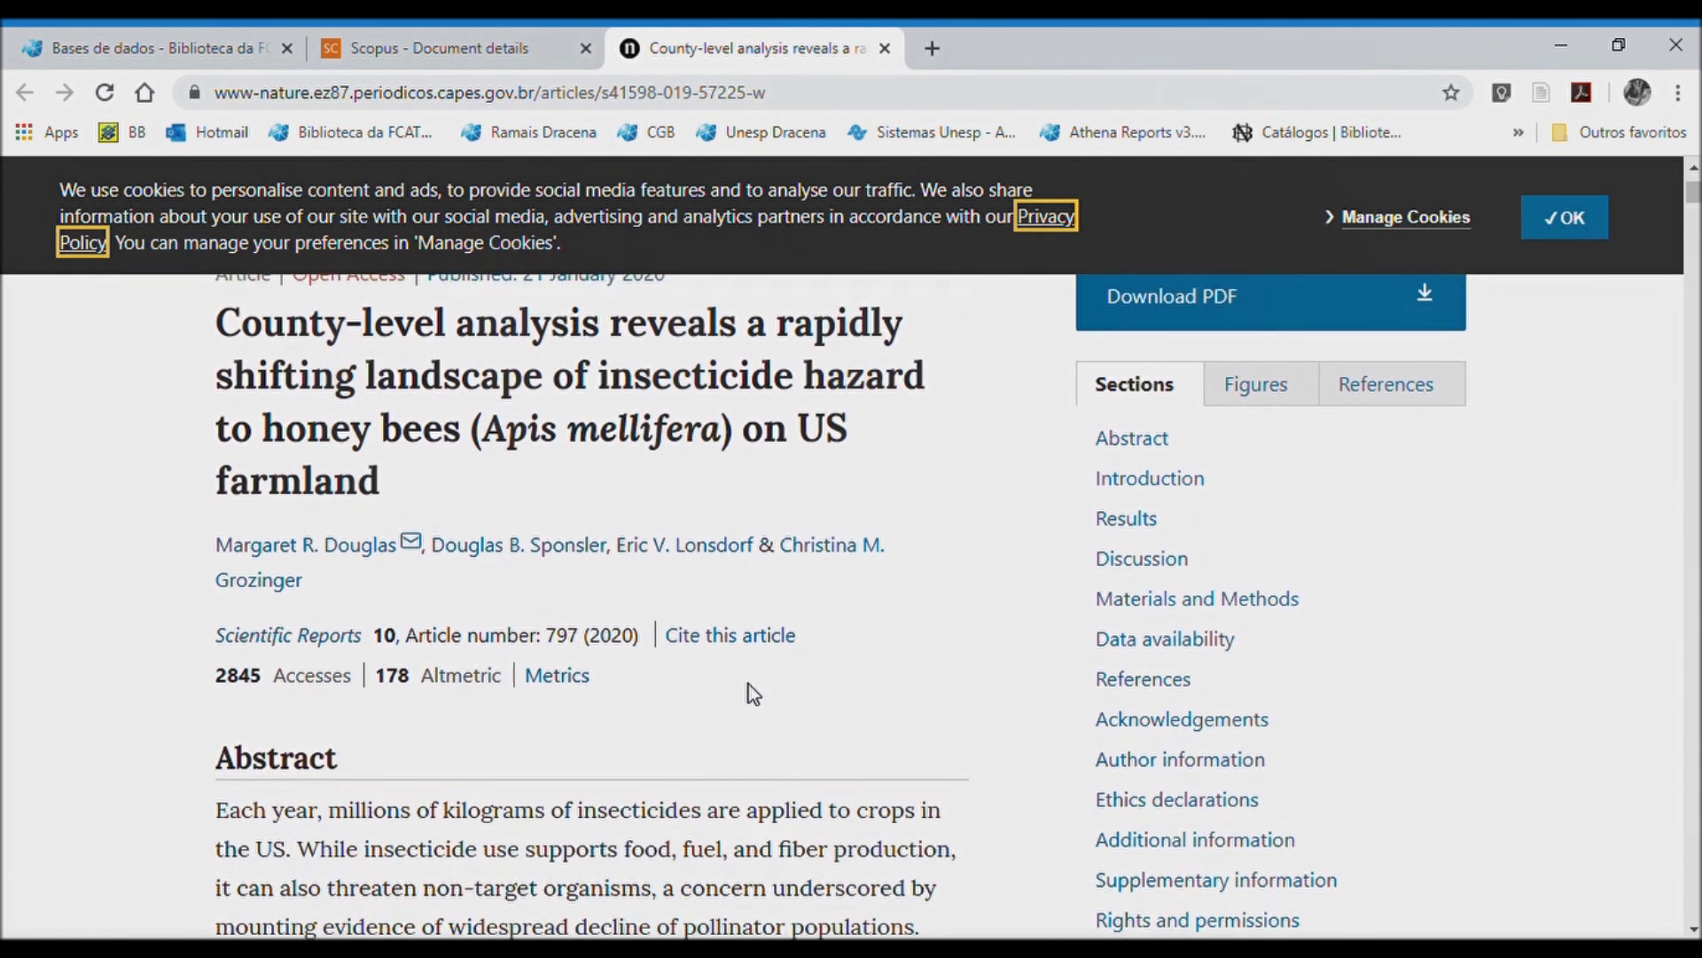
pyautogui.scroll(3, 750, 687)
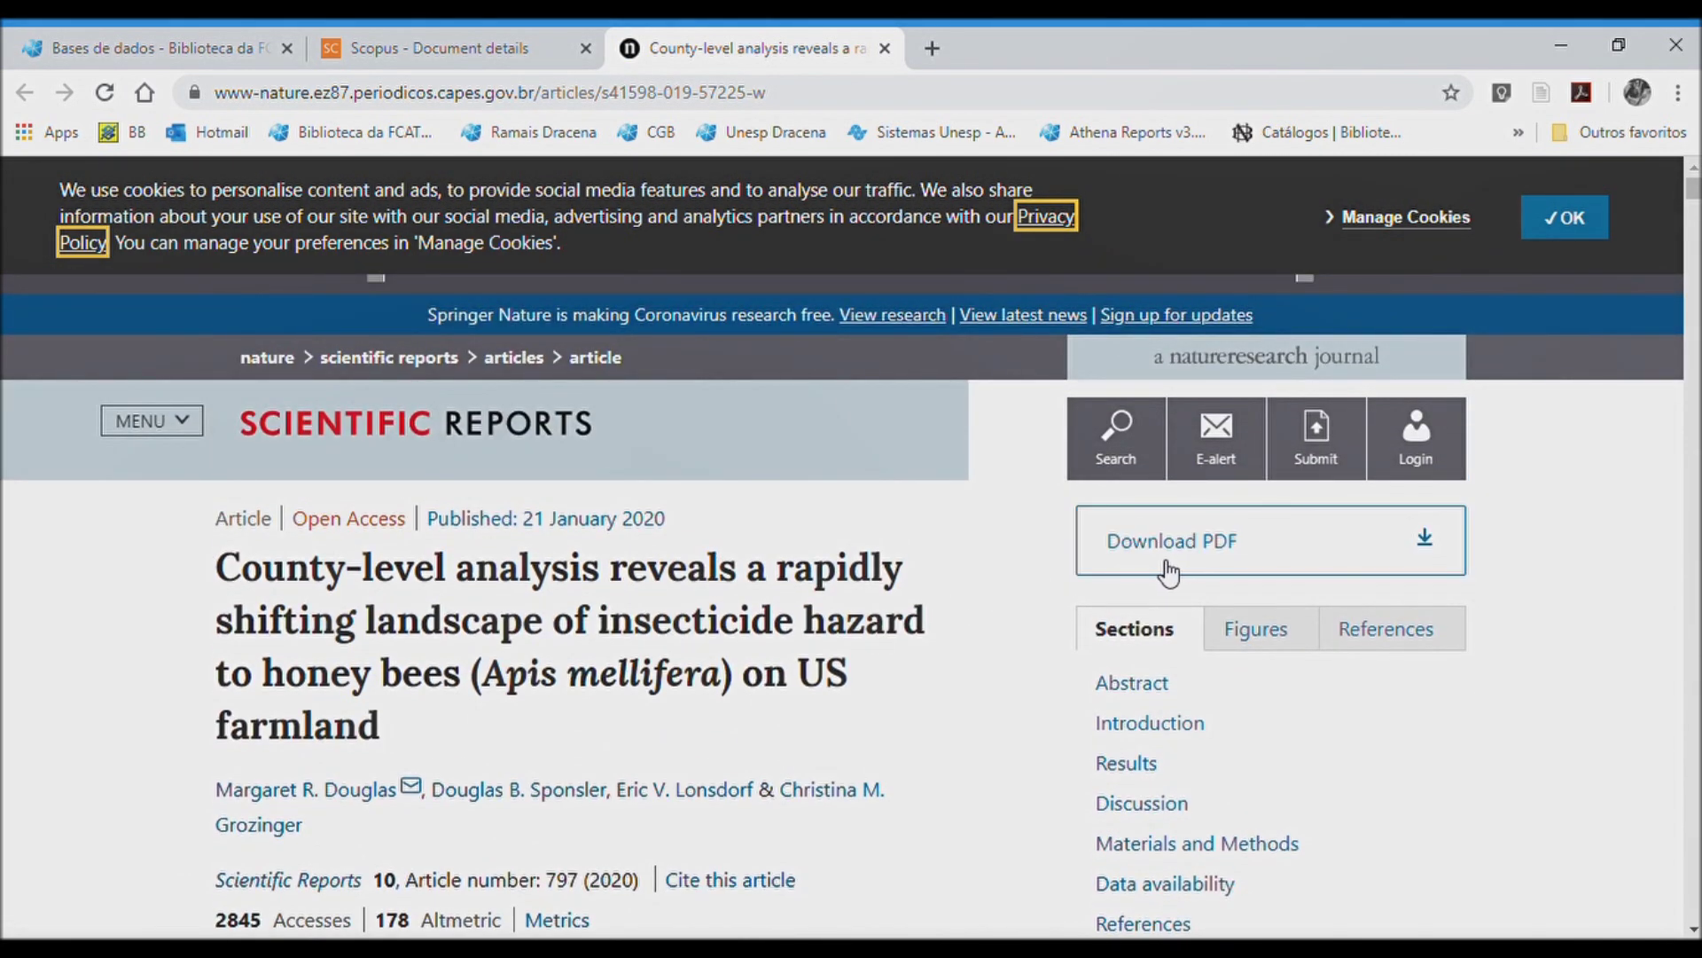
pyautogui.scroll(-4, 820, 652)
pyautogui.scroll(4, 823, 656)
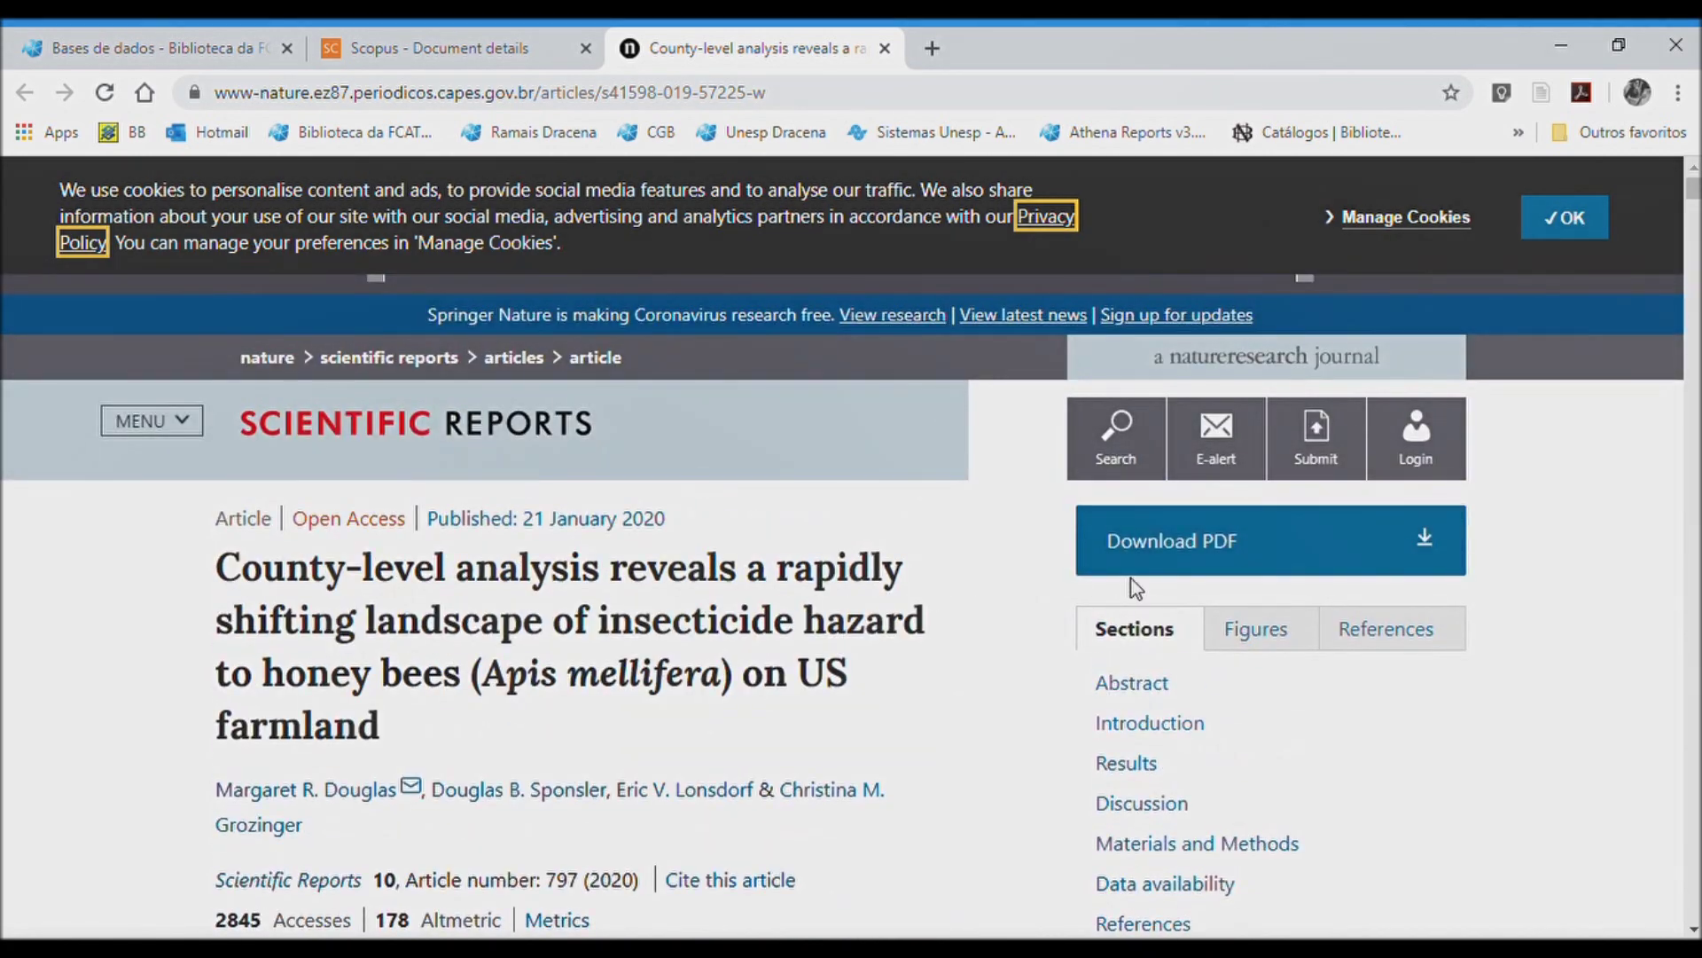
# - Open the article's PDF, look through its pages and close it to return to the Scopus document details
pyautogui.click(1126, 542)
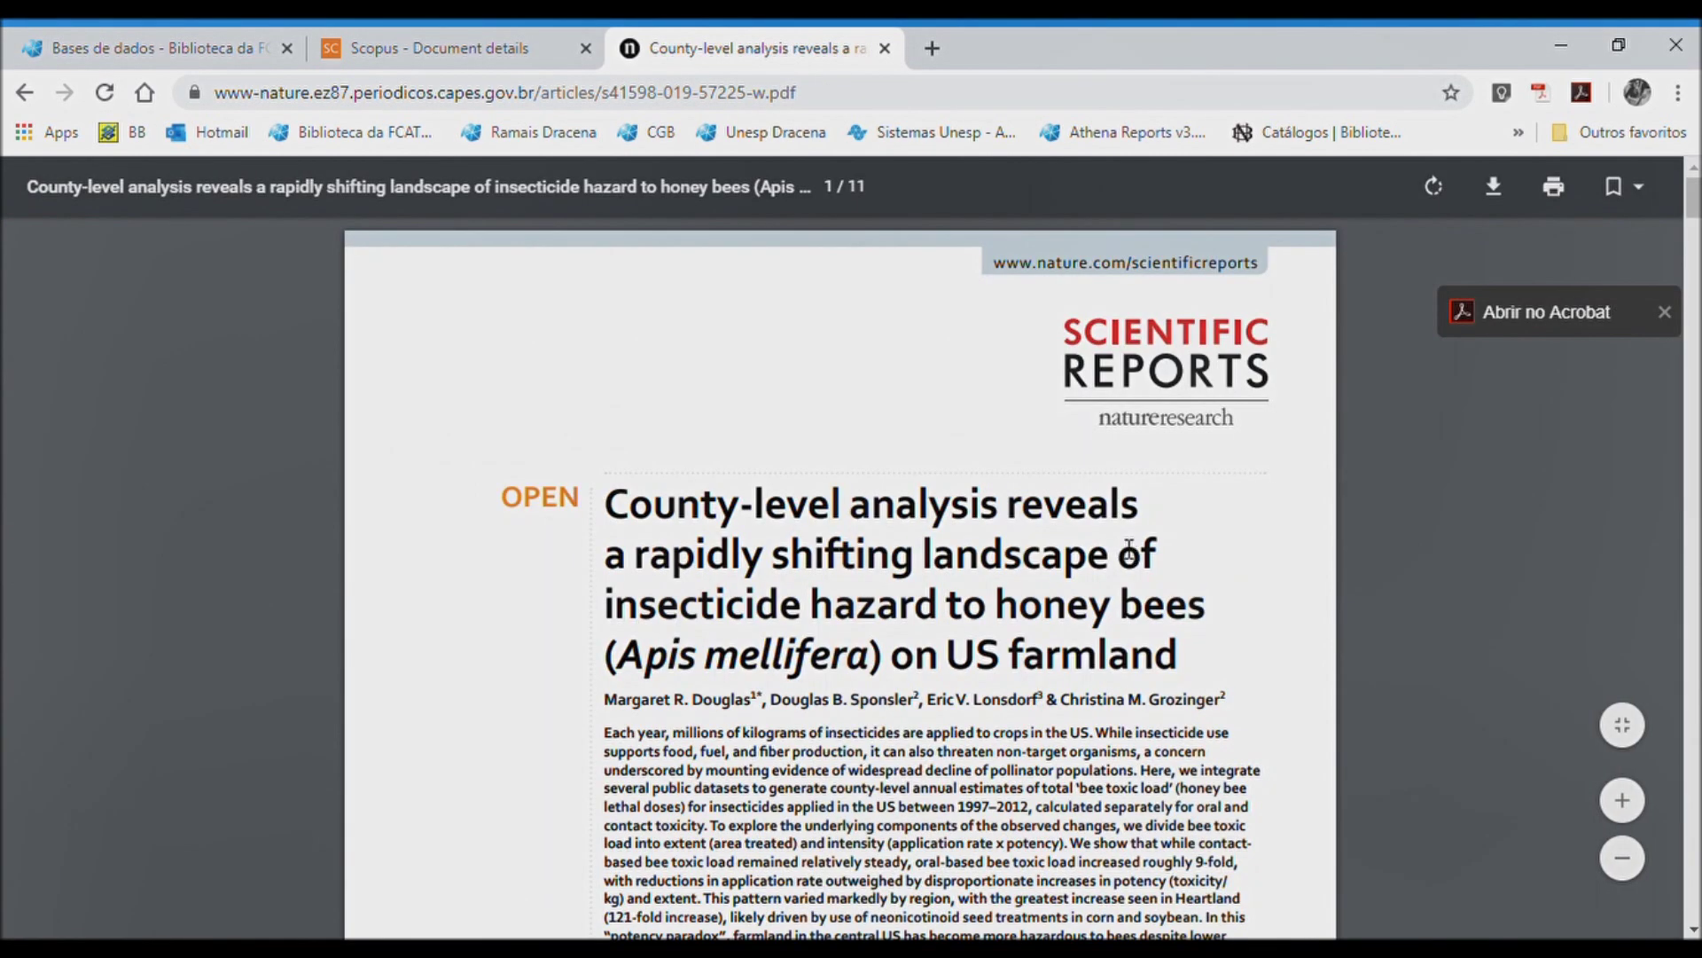
pyautogui.scroll(-20, 1128, 550)
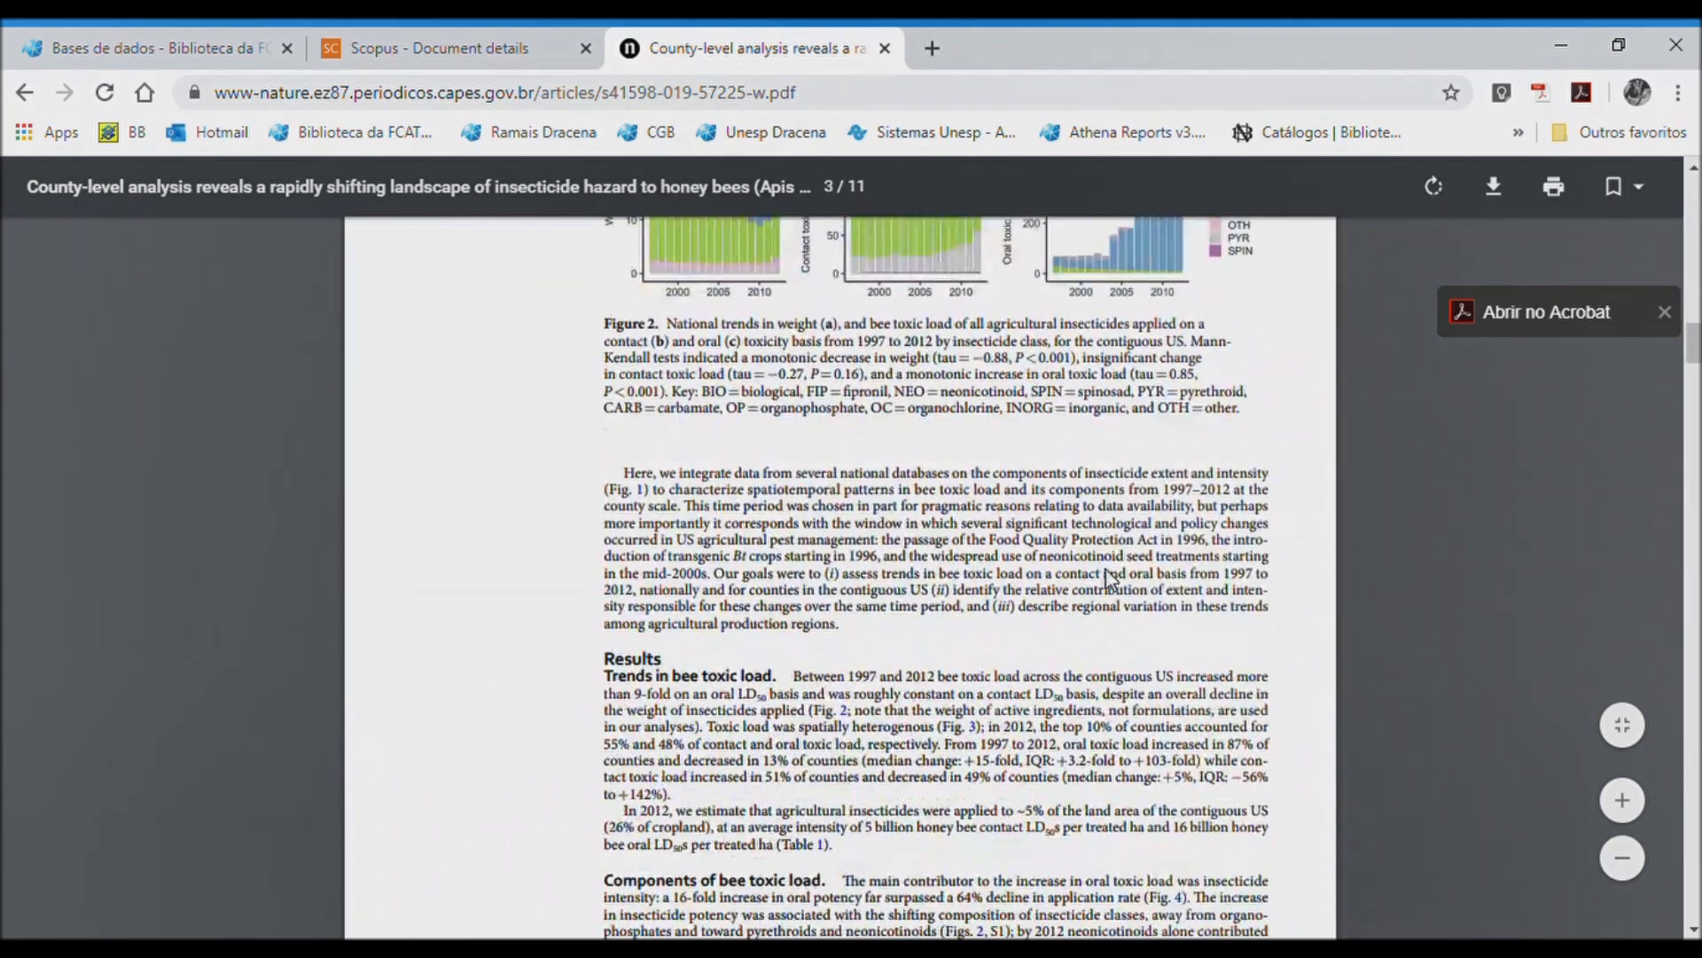
pyautogui.scroll(-20, 1110, 578)
pyautogui.scroll(-5, 1097, 600)
pyautogui.scroll(20, 1097, 600)
pyautogui.scroll(15, 1083, 583)
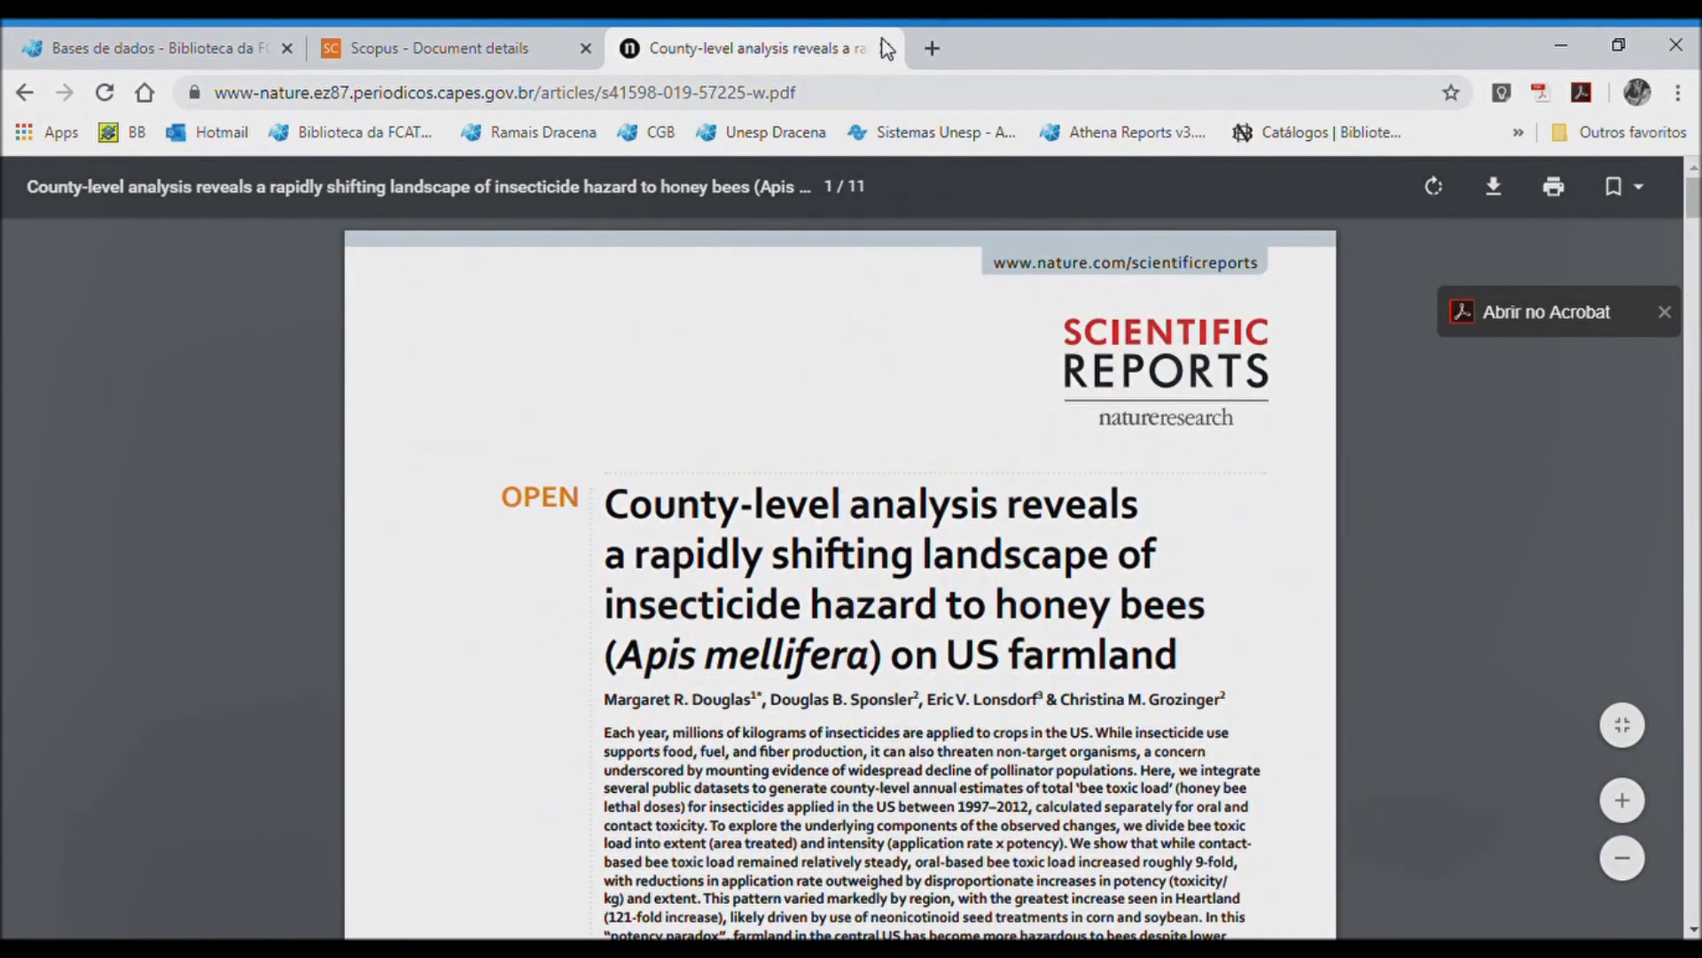
pyautogui.click(885, 48)
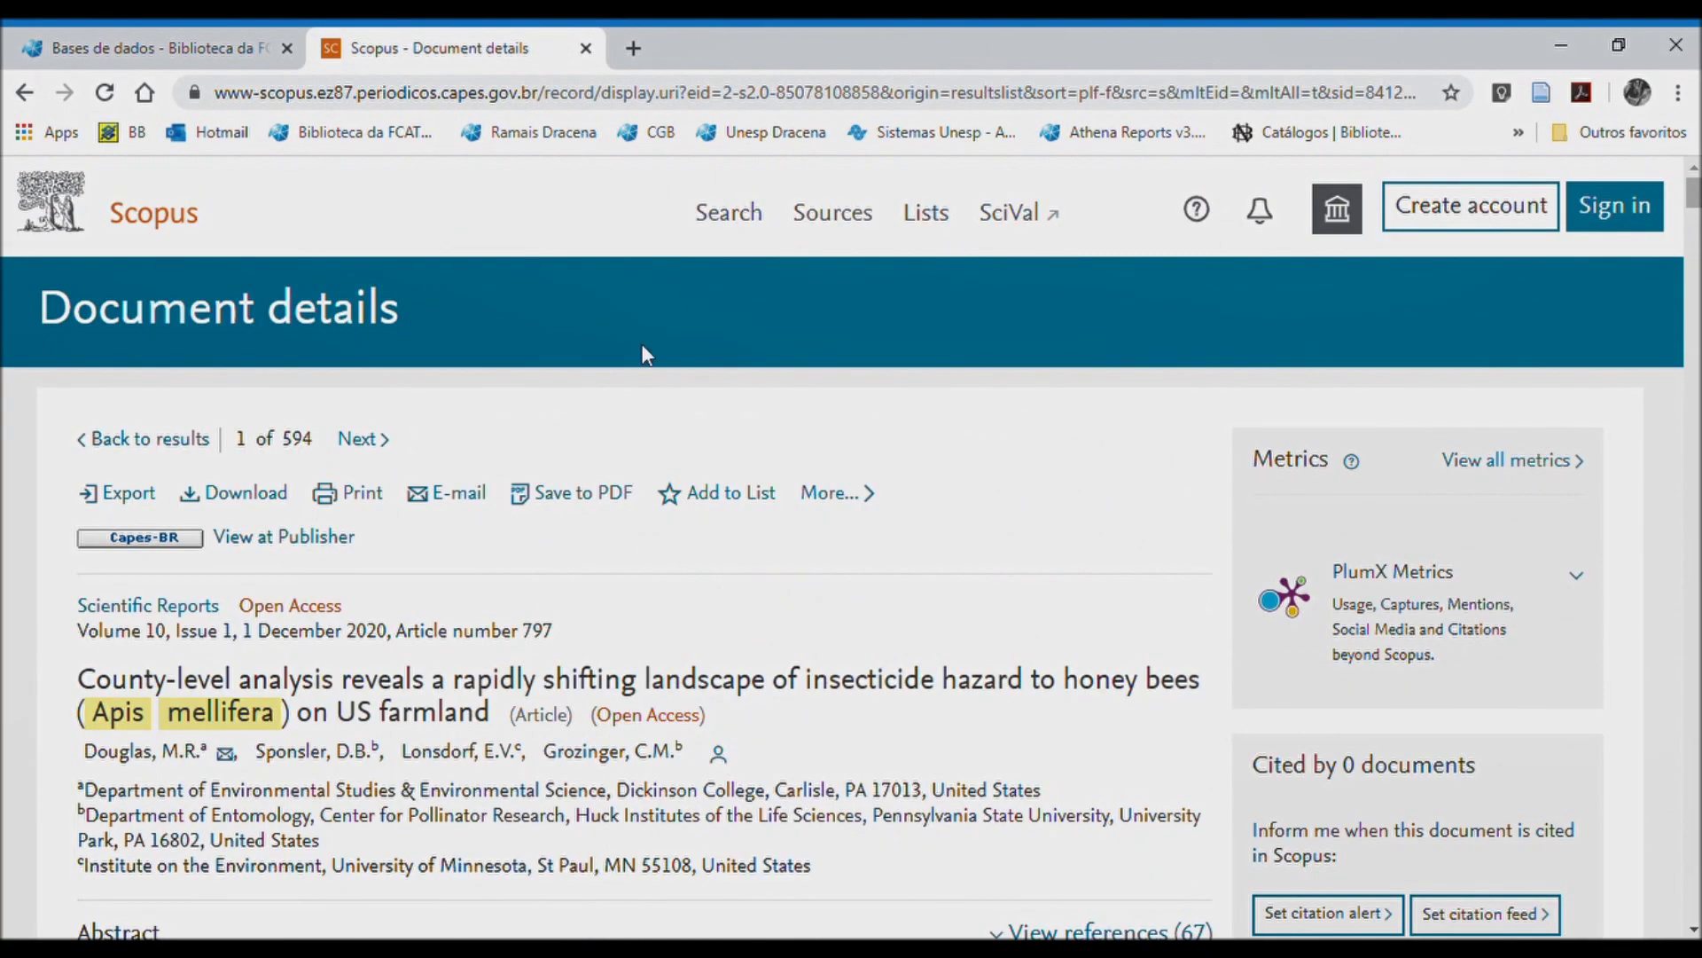
# - Run a new document search for bee AND pollination, both in article title, abstract and keywords
pyautogui.click(729, 221)
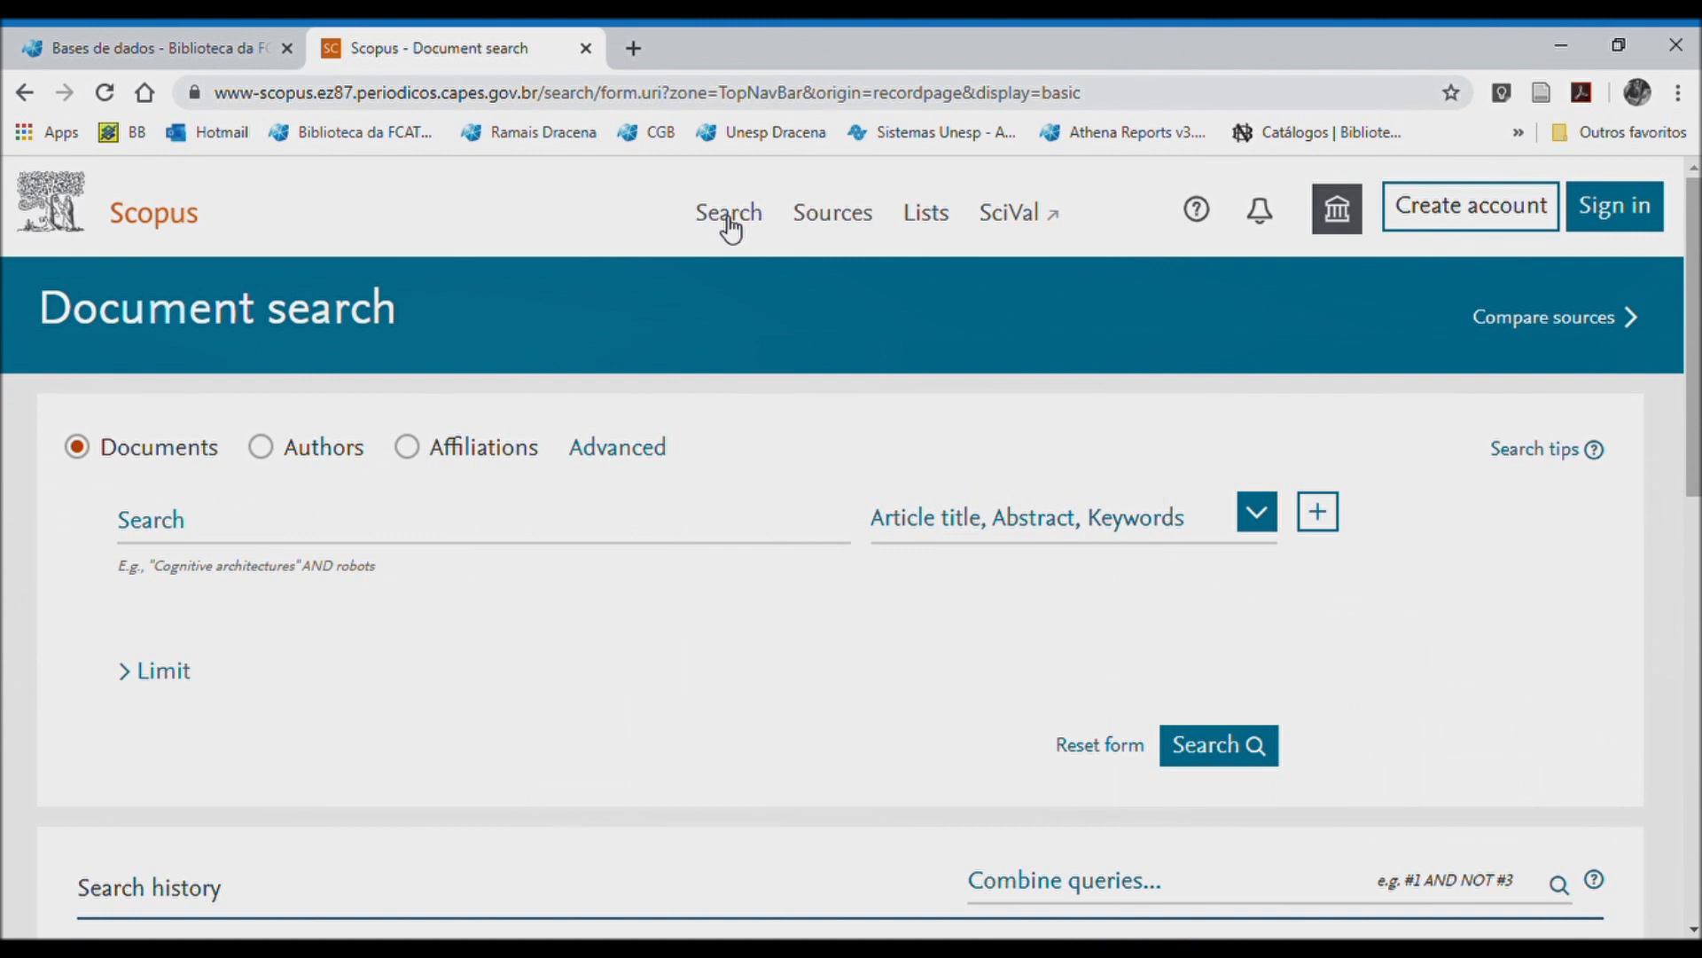
pyautogui.click(215, 535)
pyautogui.write('bee')
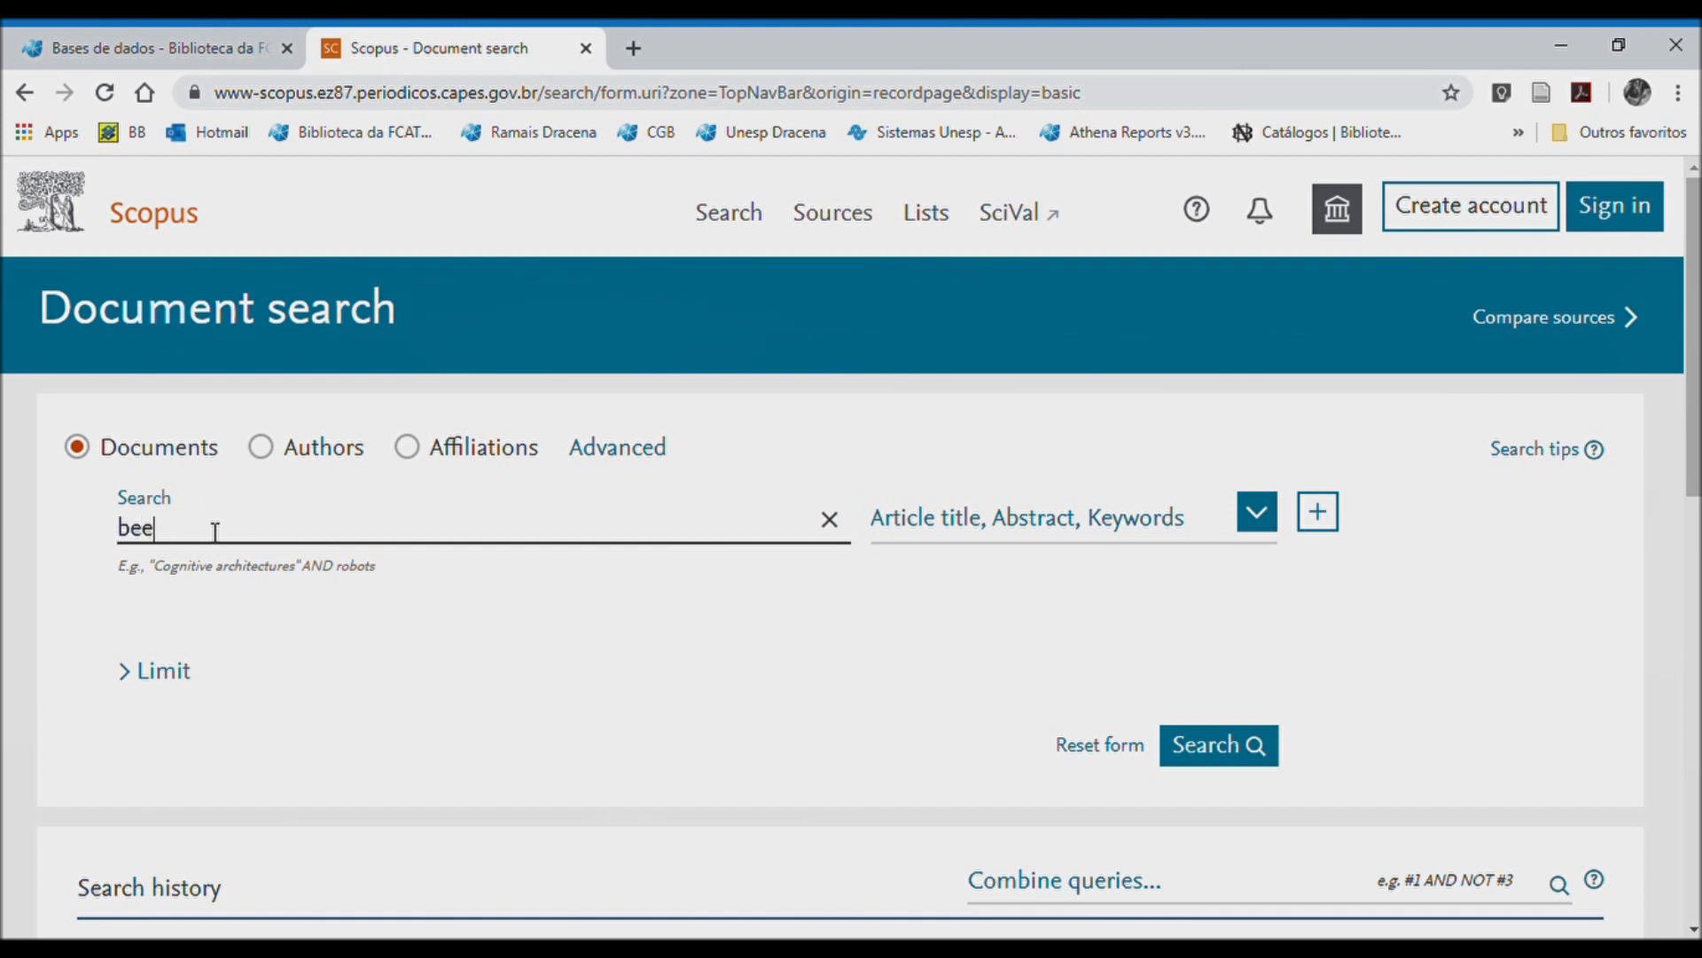
pyautogui.click(1322, 522)
pyautogui.click(186, 733)
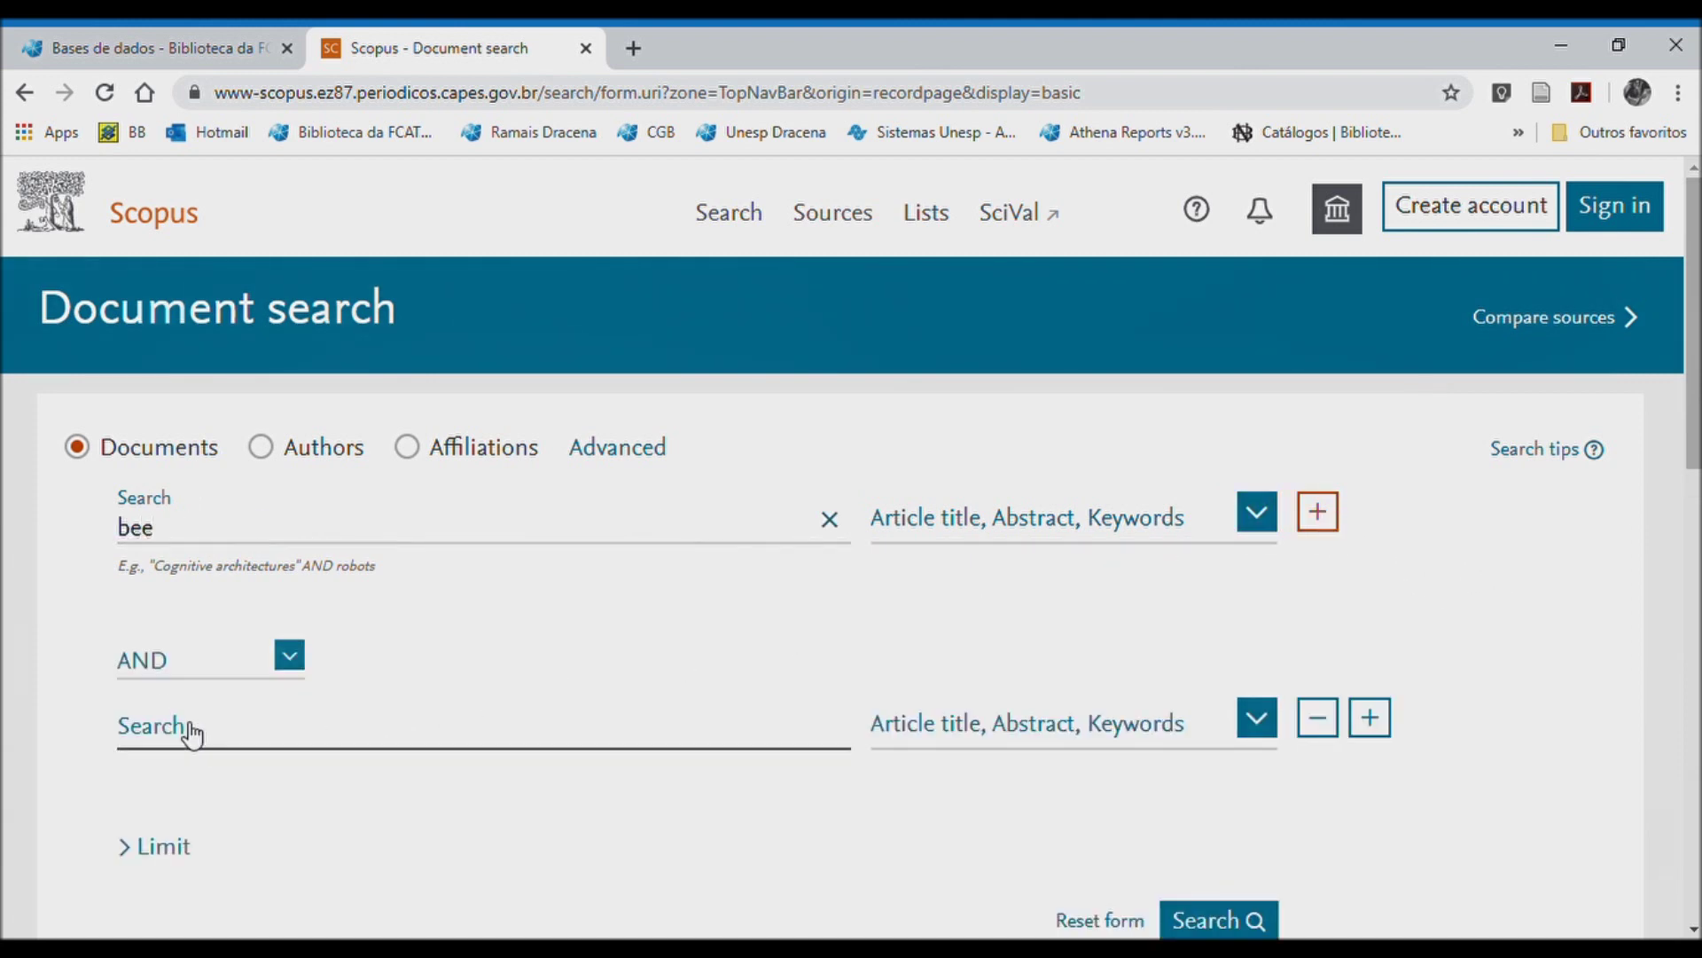
pyautogui.write('ollination')
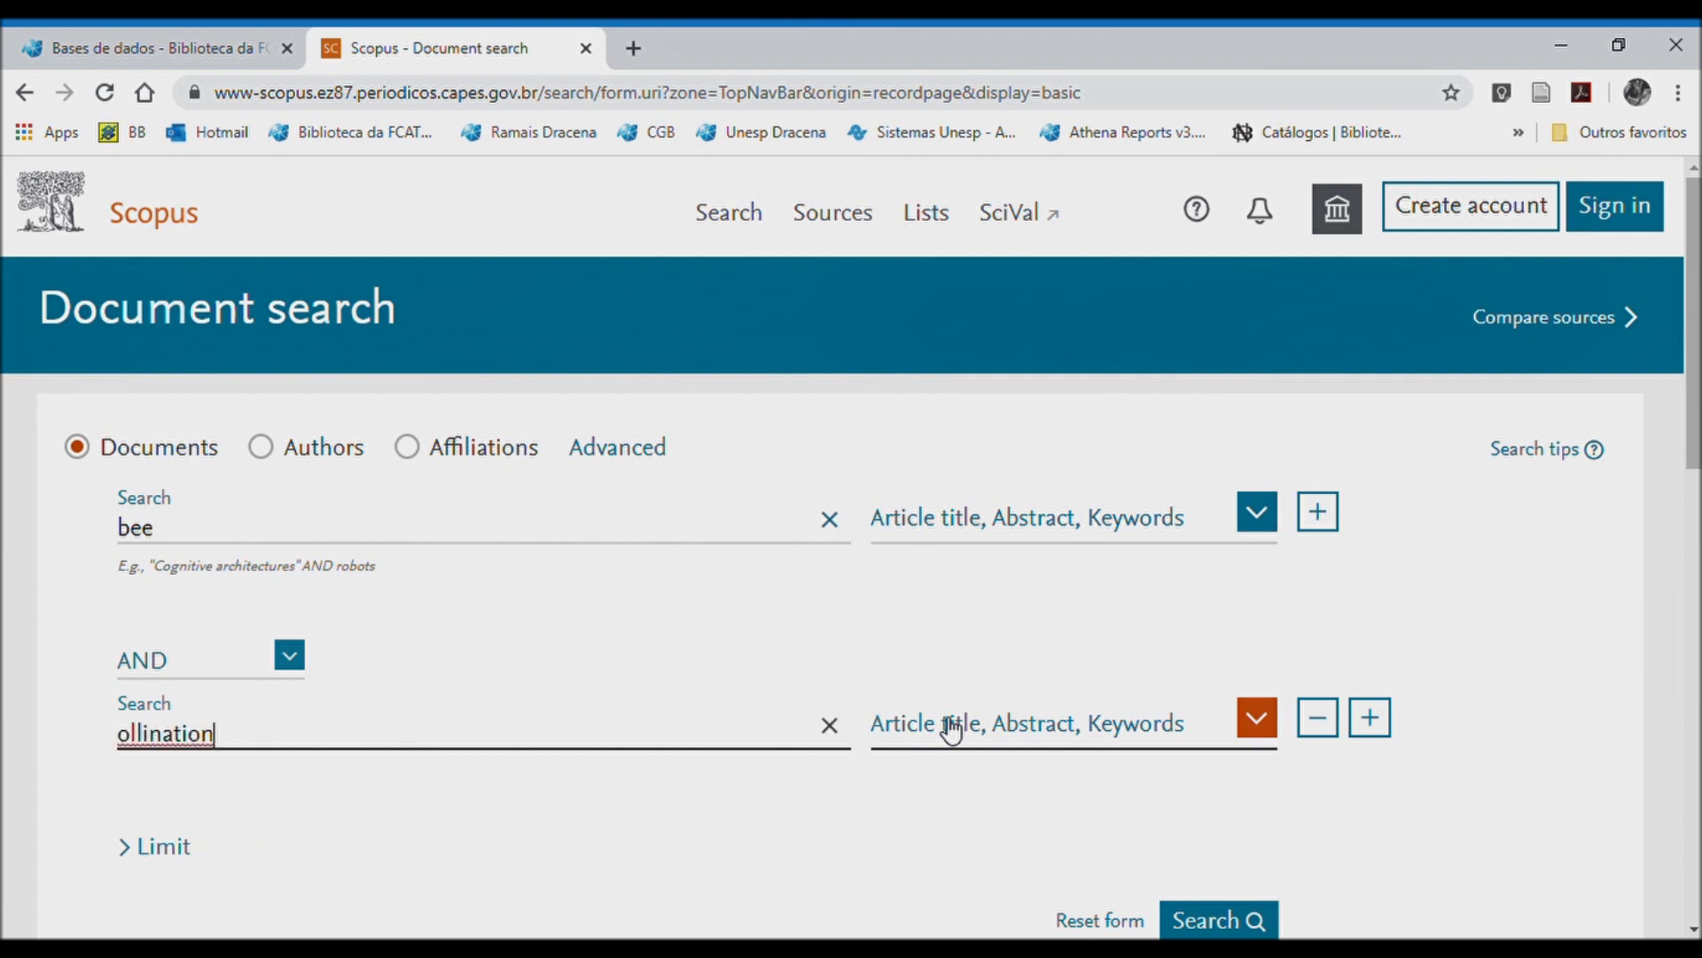
pyautogui.write('p')
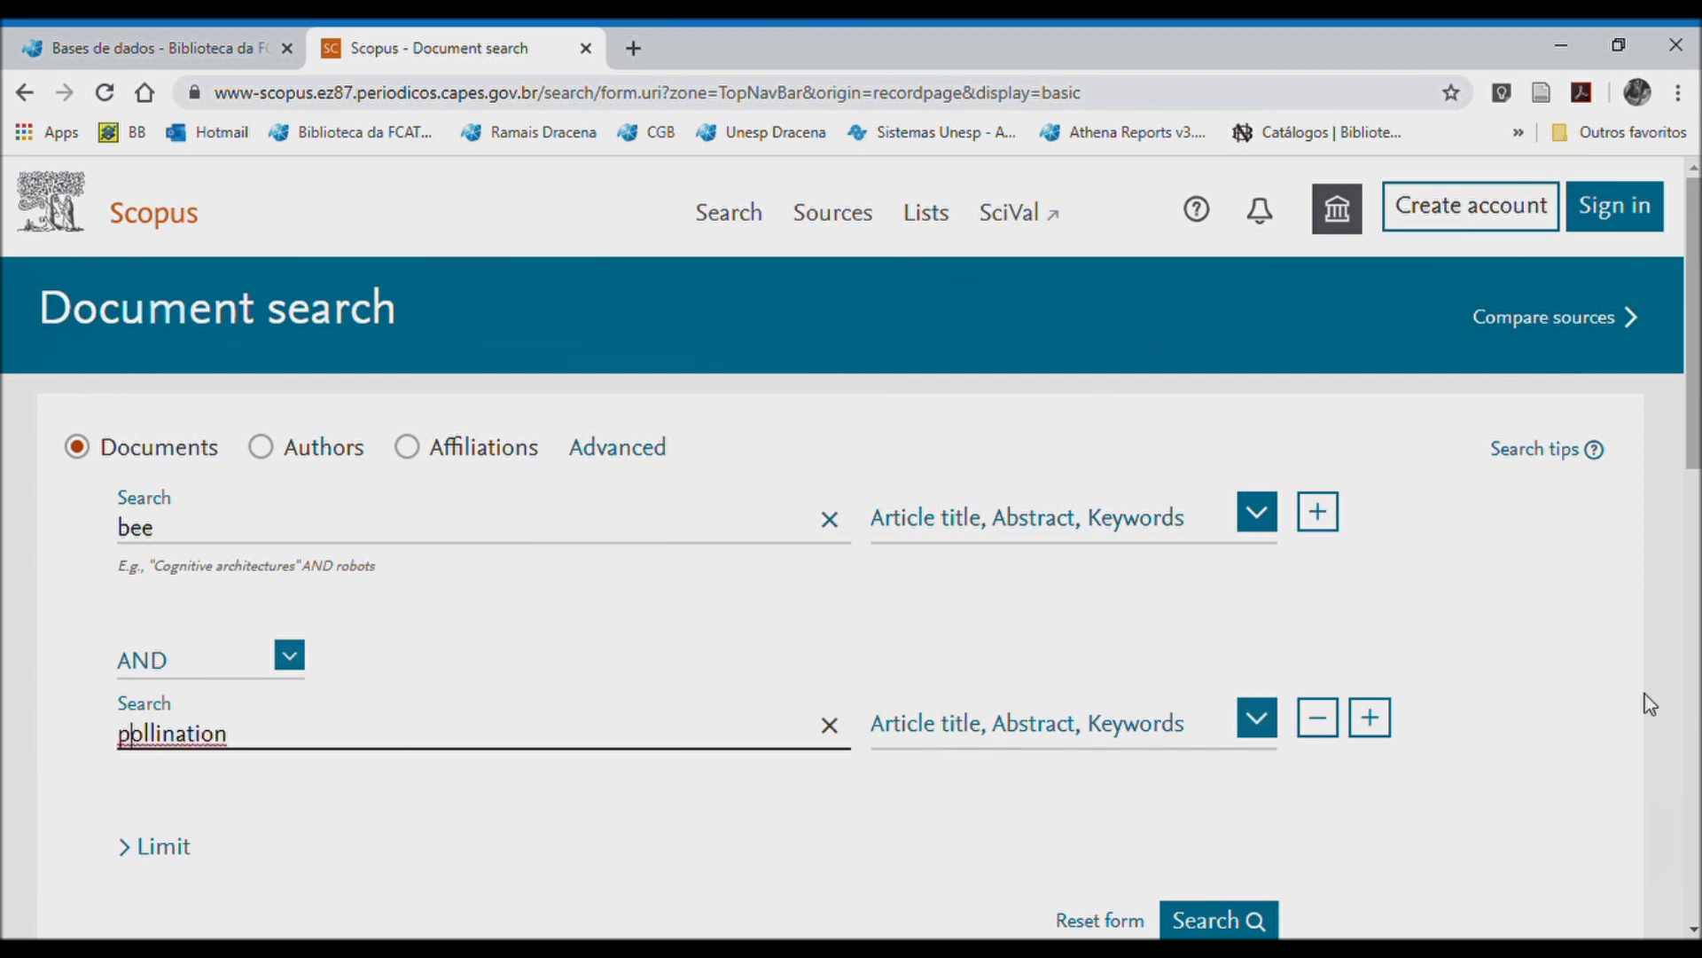
pyautogui.scroll(-1, 421, 665)
pyautogui.scroll(-3, 424, 639)
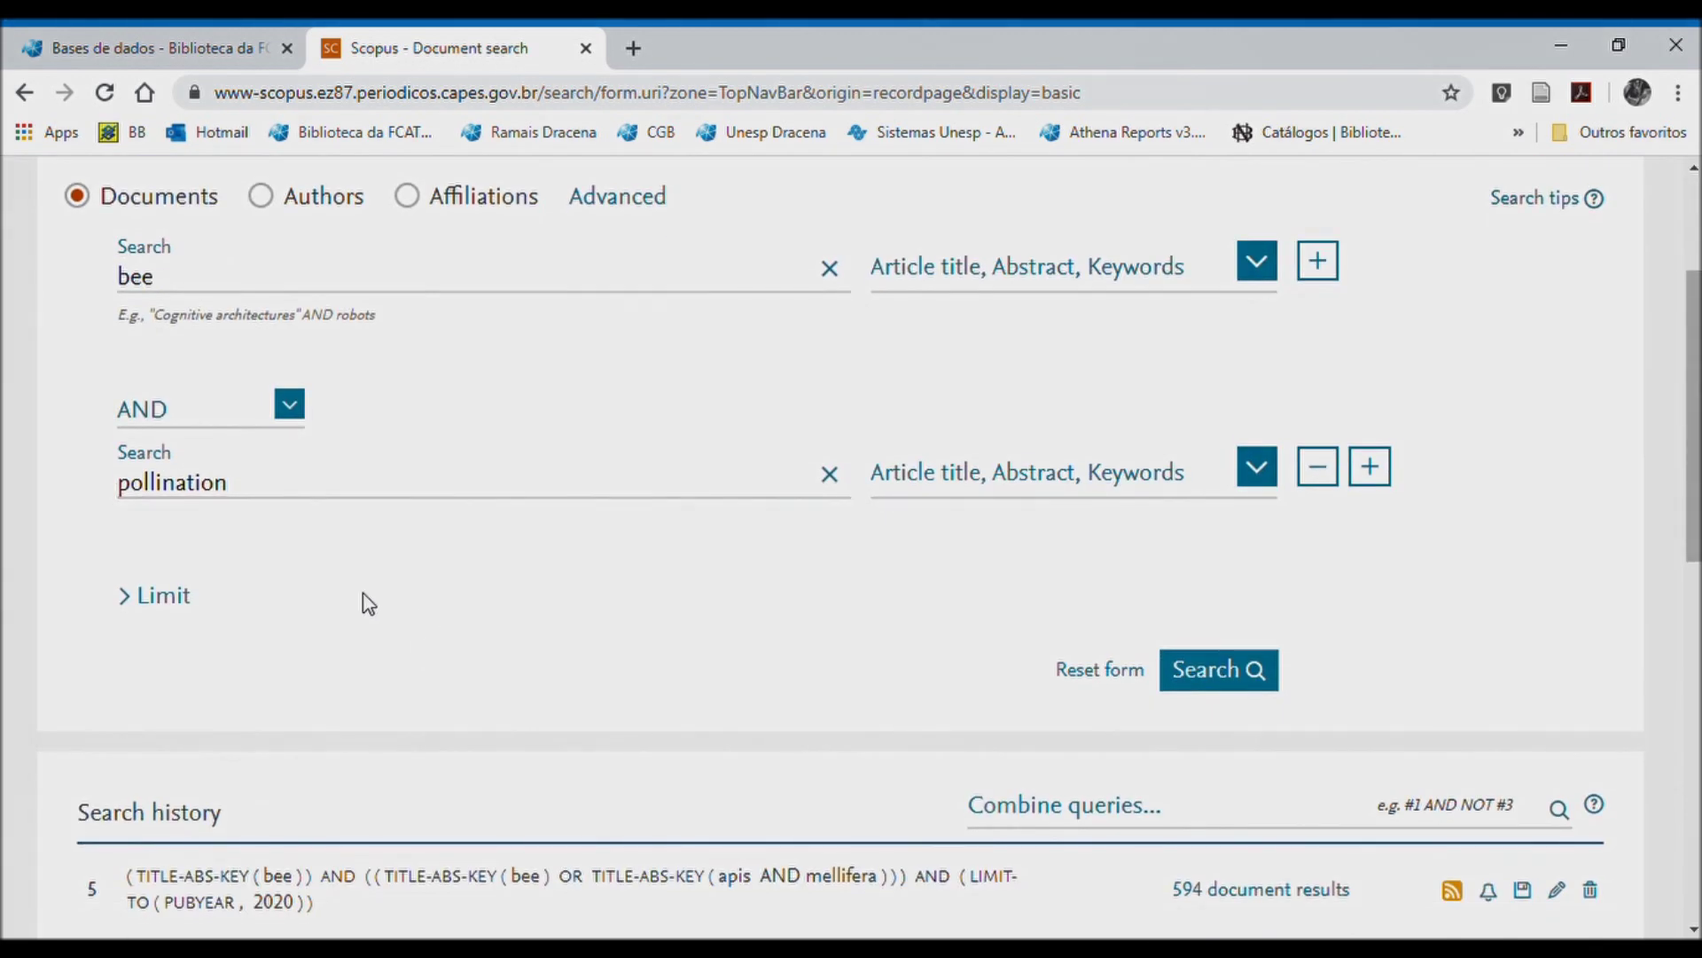
pyautogui.scroll(2, 425, 620)
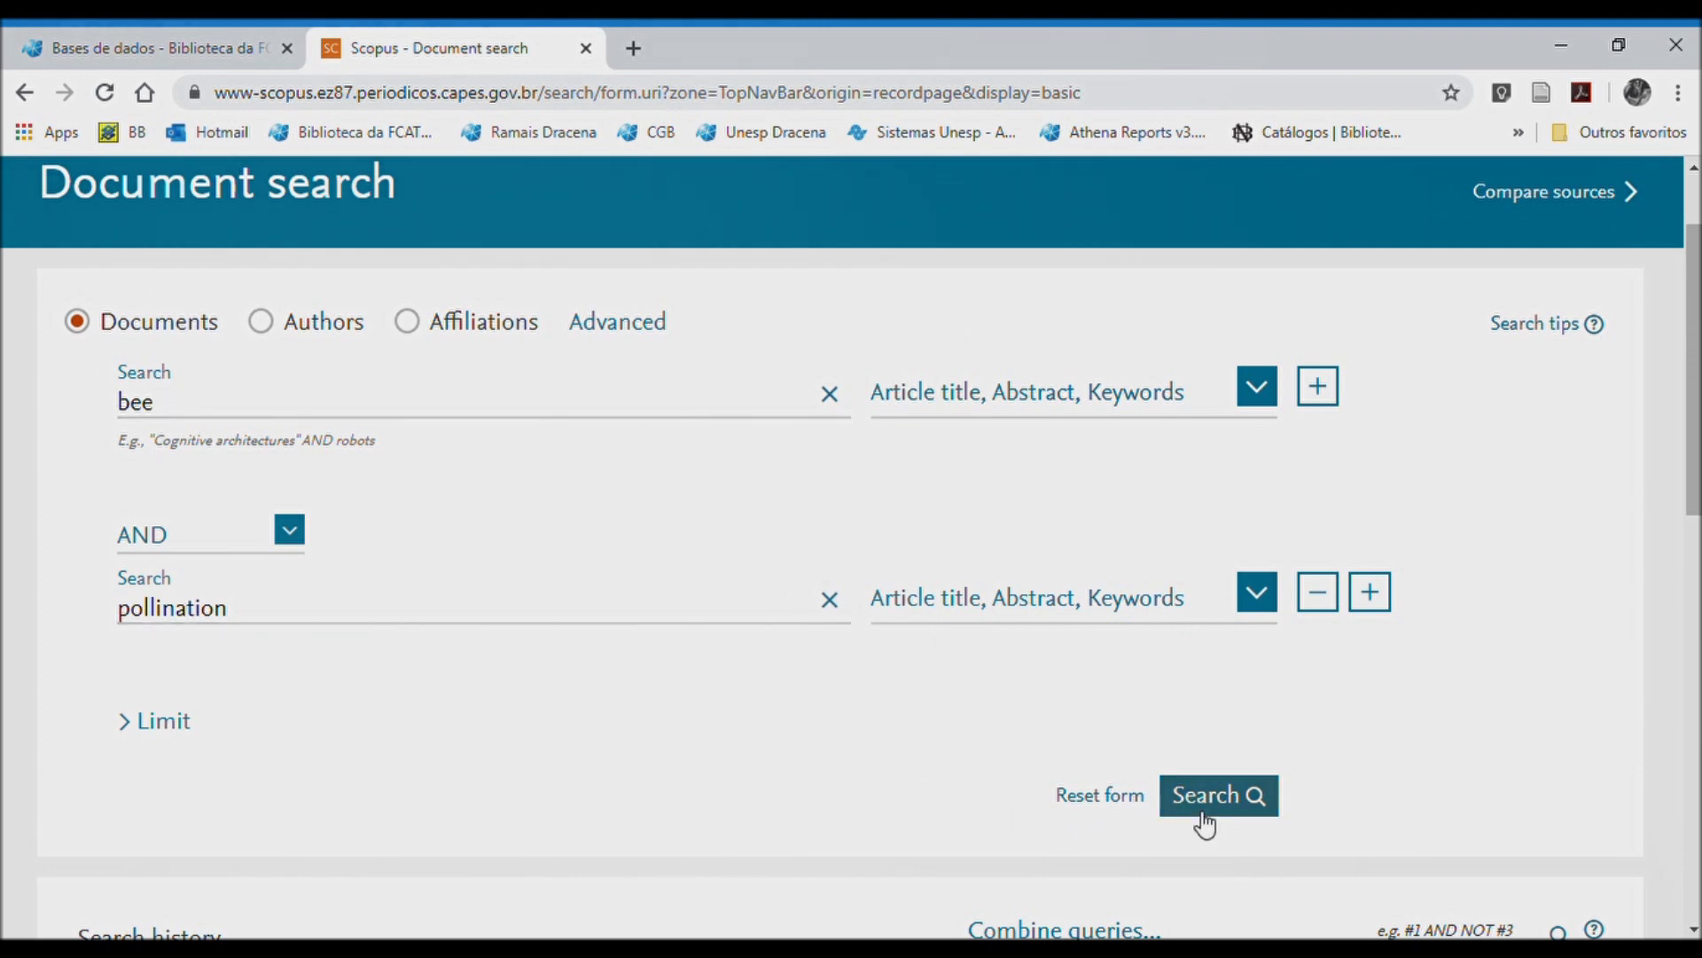
pyautogui.click(1250, 801)
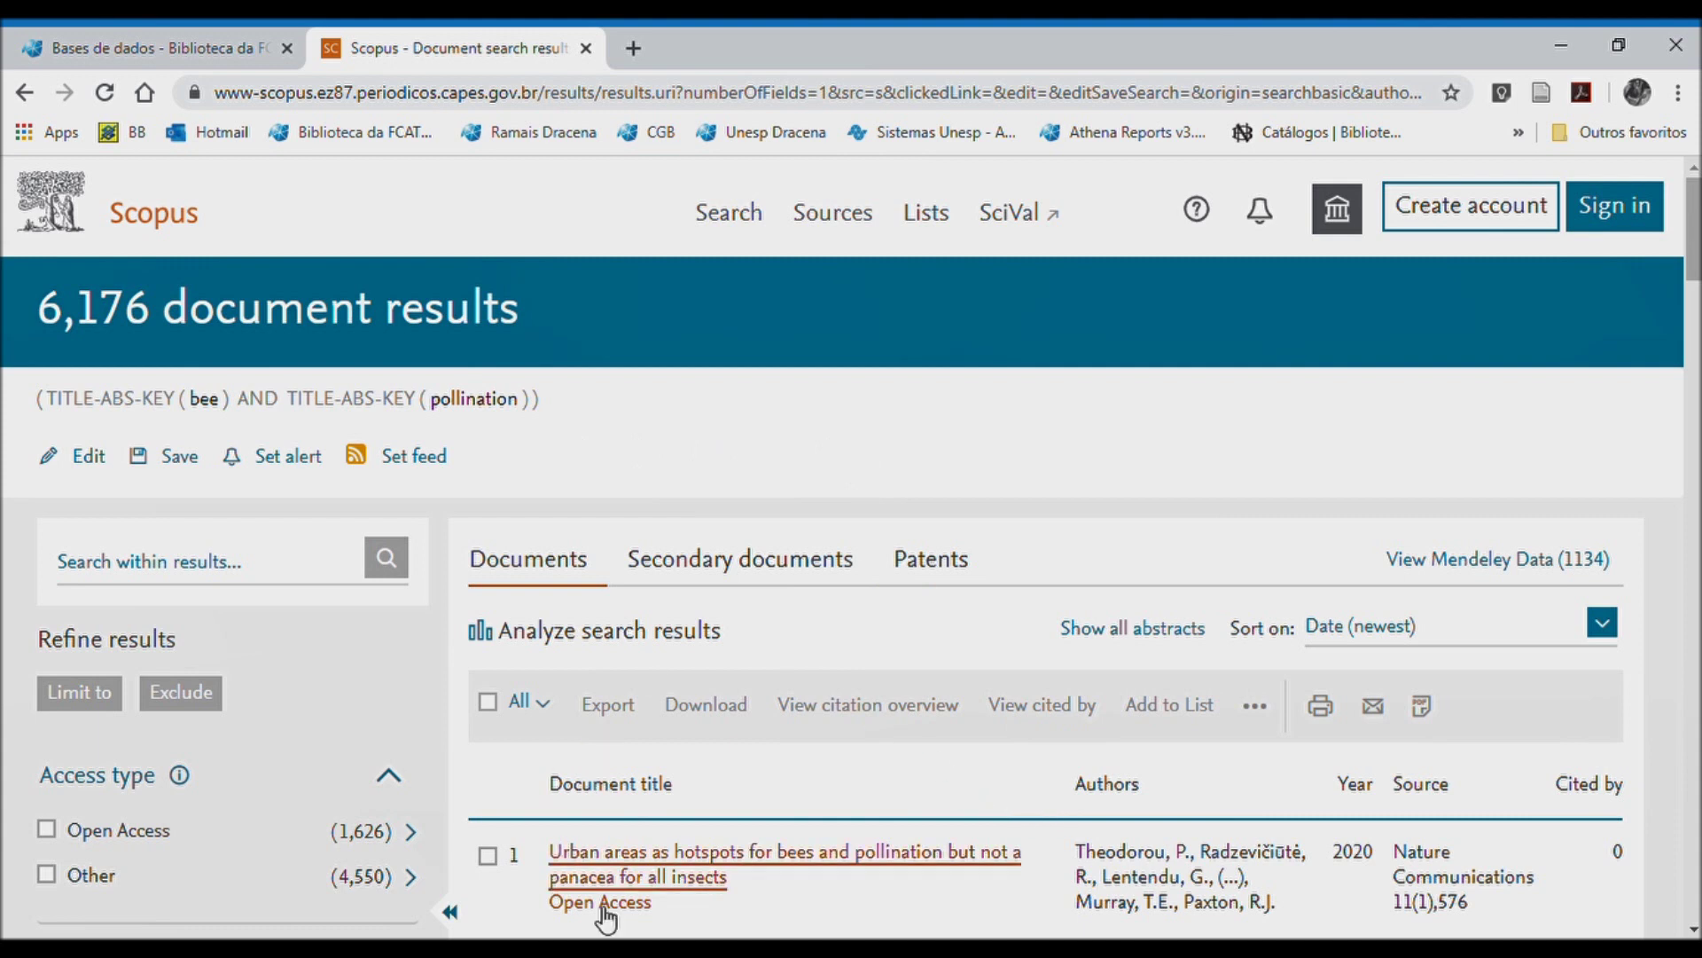
# - Run a new document search for bee AND NOT pollination, both in article title, abstract and keywords
pyautogui.click(734, 233)
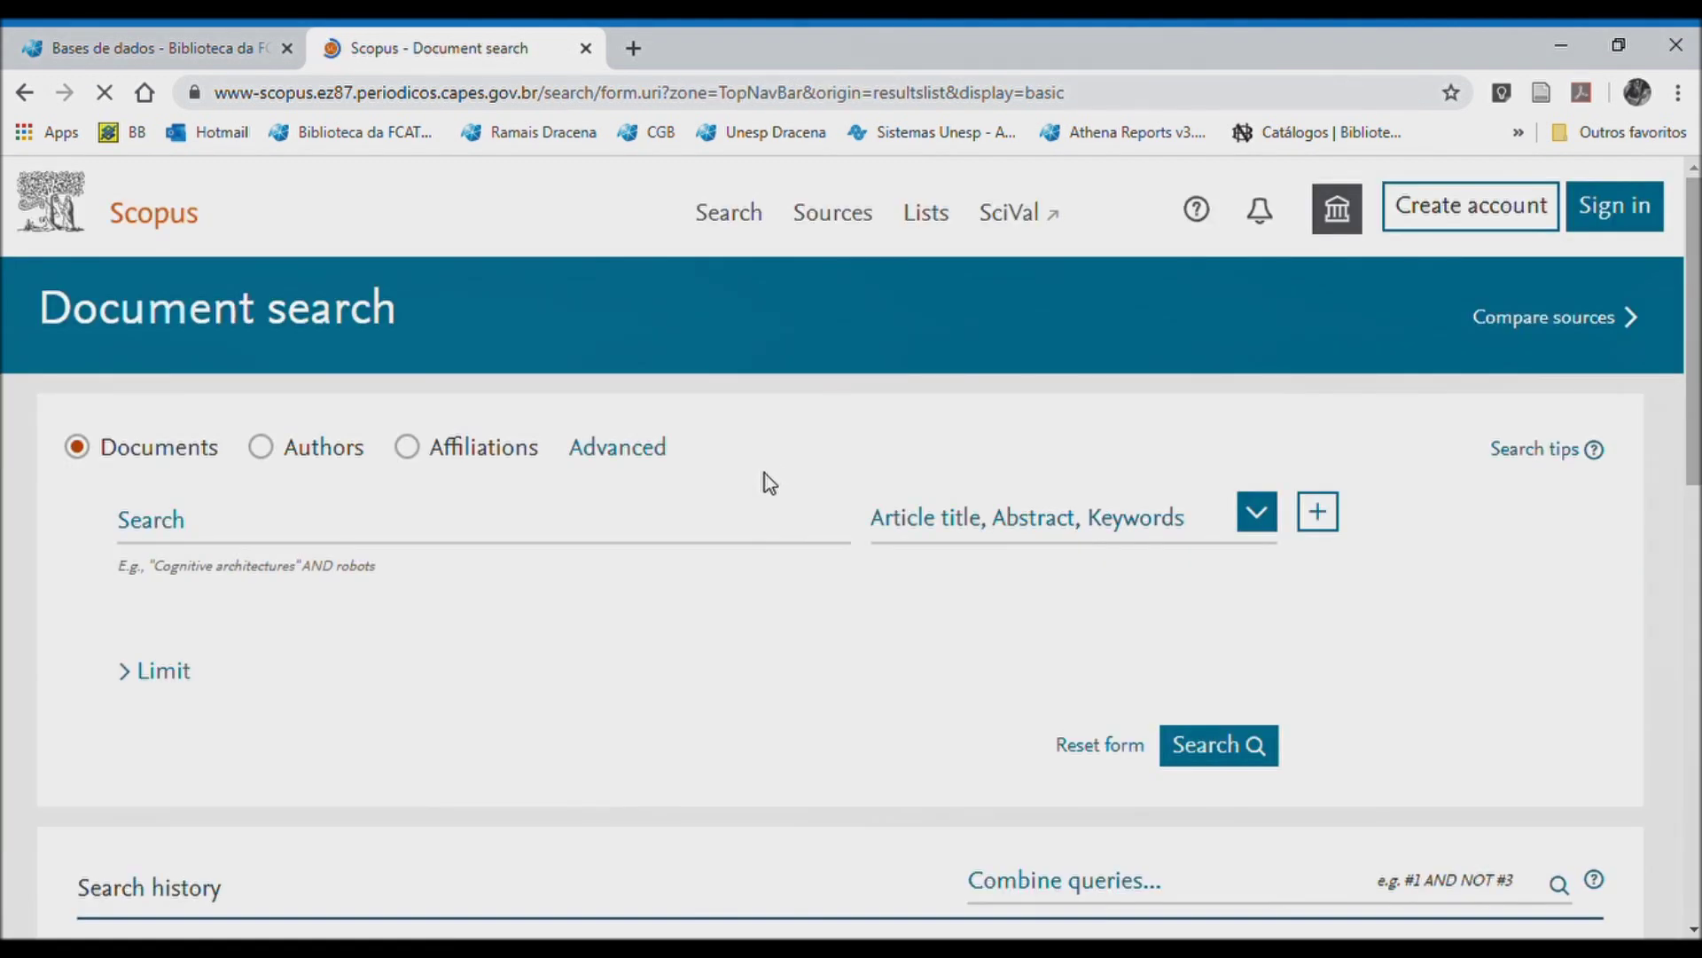
pyautogui.click(221, 555)
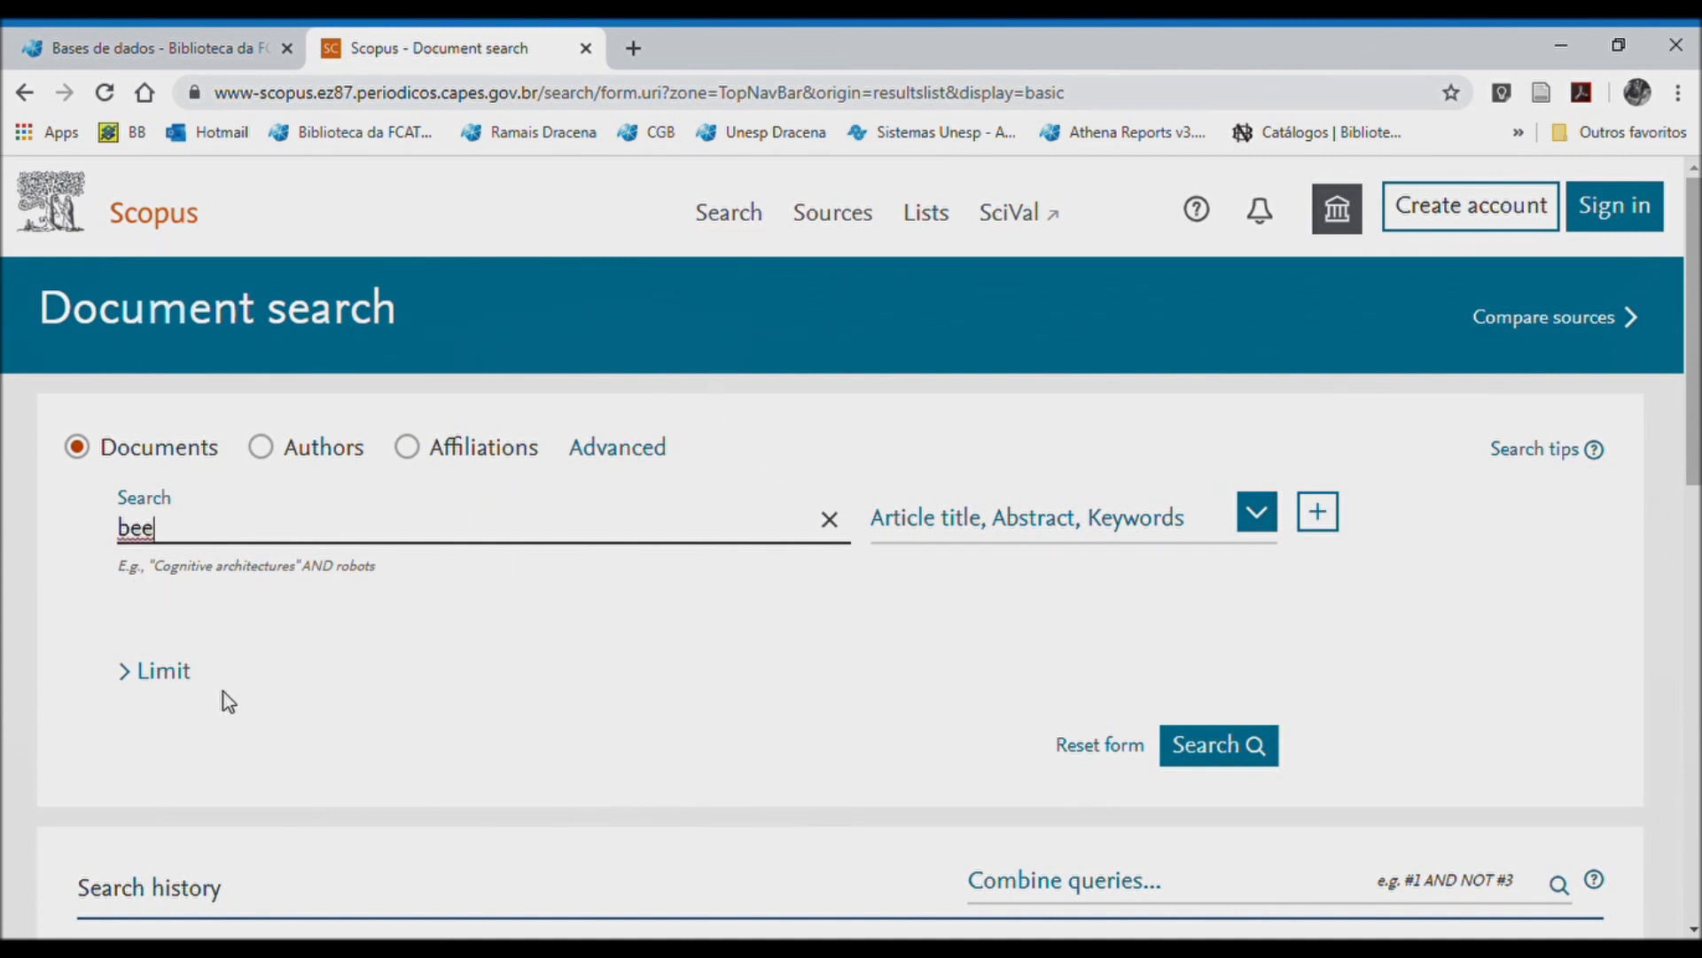
pyautogui.click(1299, 516)
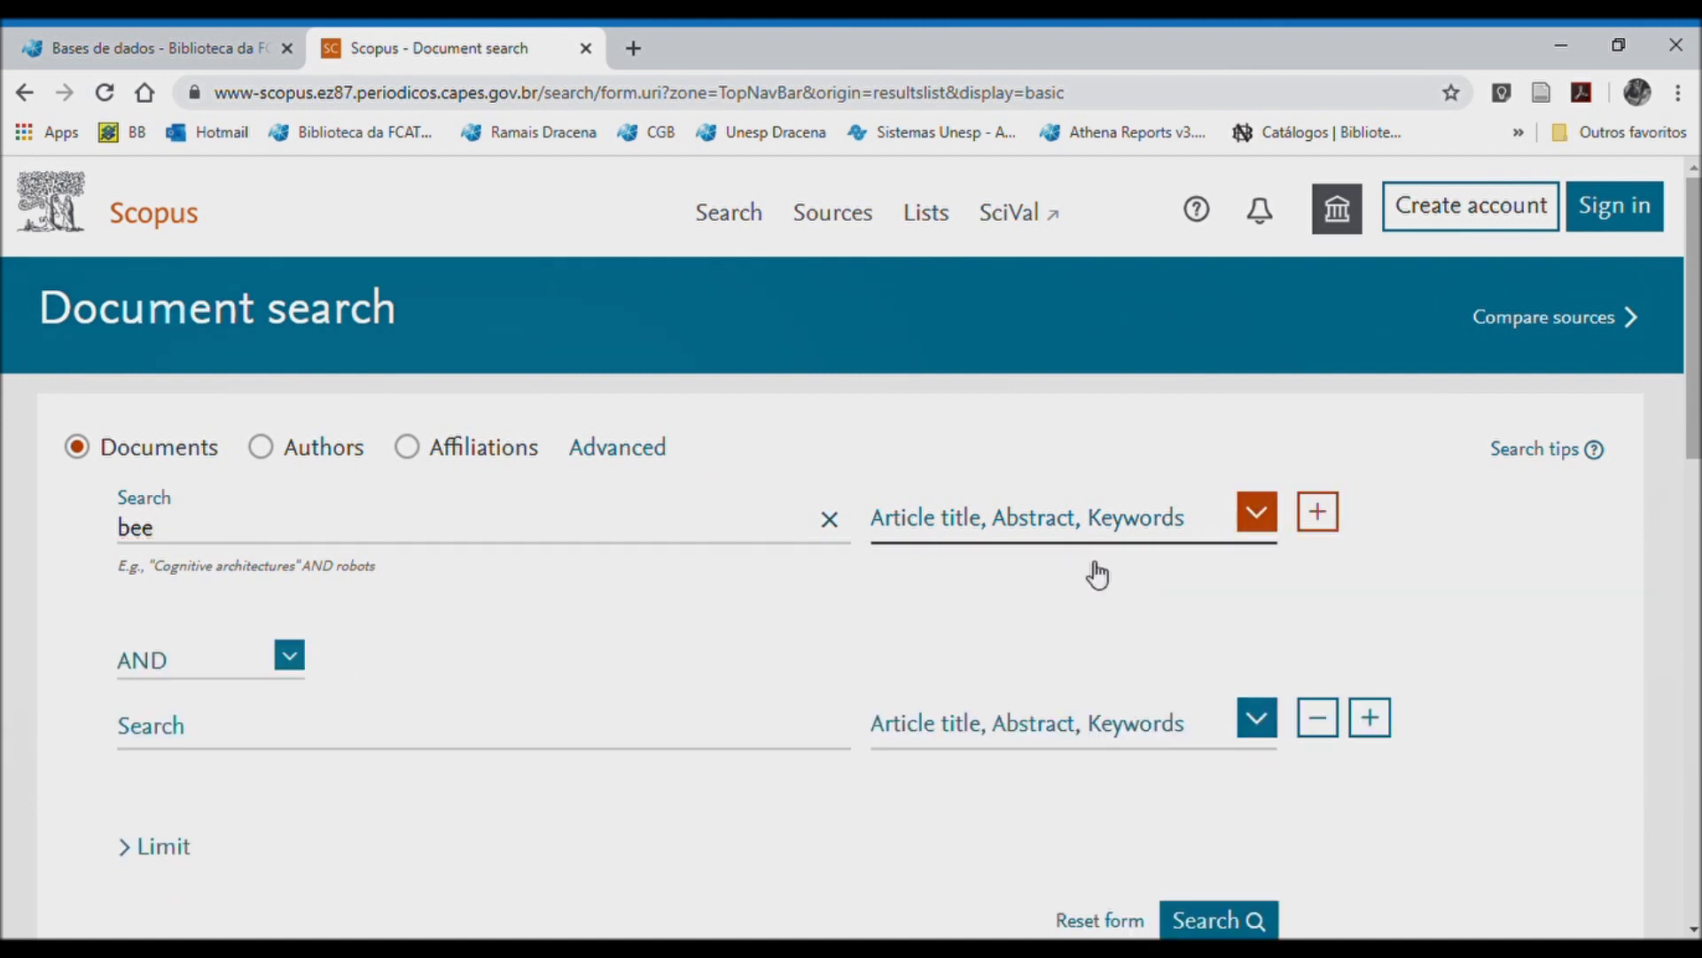
pyautogui.click(296, 671)
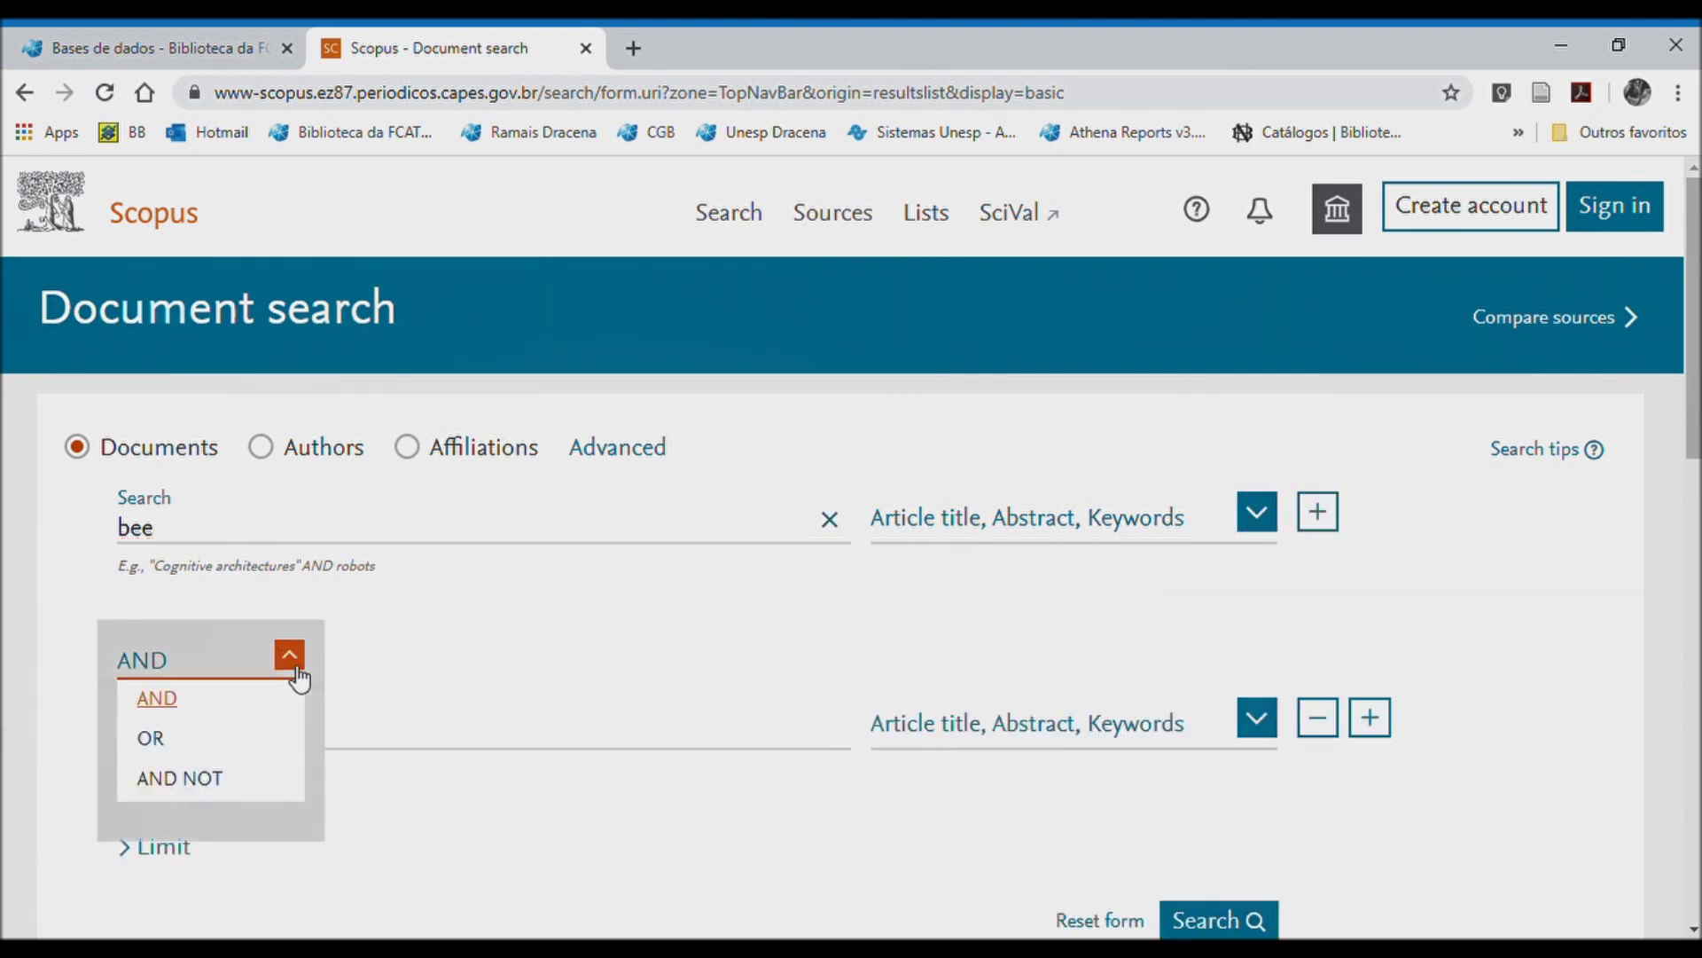
pyautogui.click(190, 786)
pyautogui.click(222, 736)
pyautogui.write('pollination')
pyautogui.click(35, 727)
pyautogui.click(234, 734)
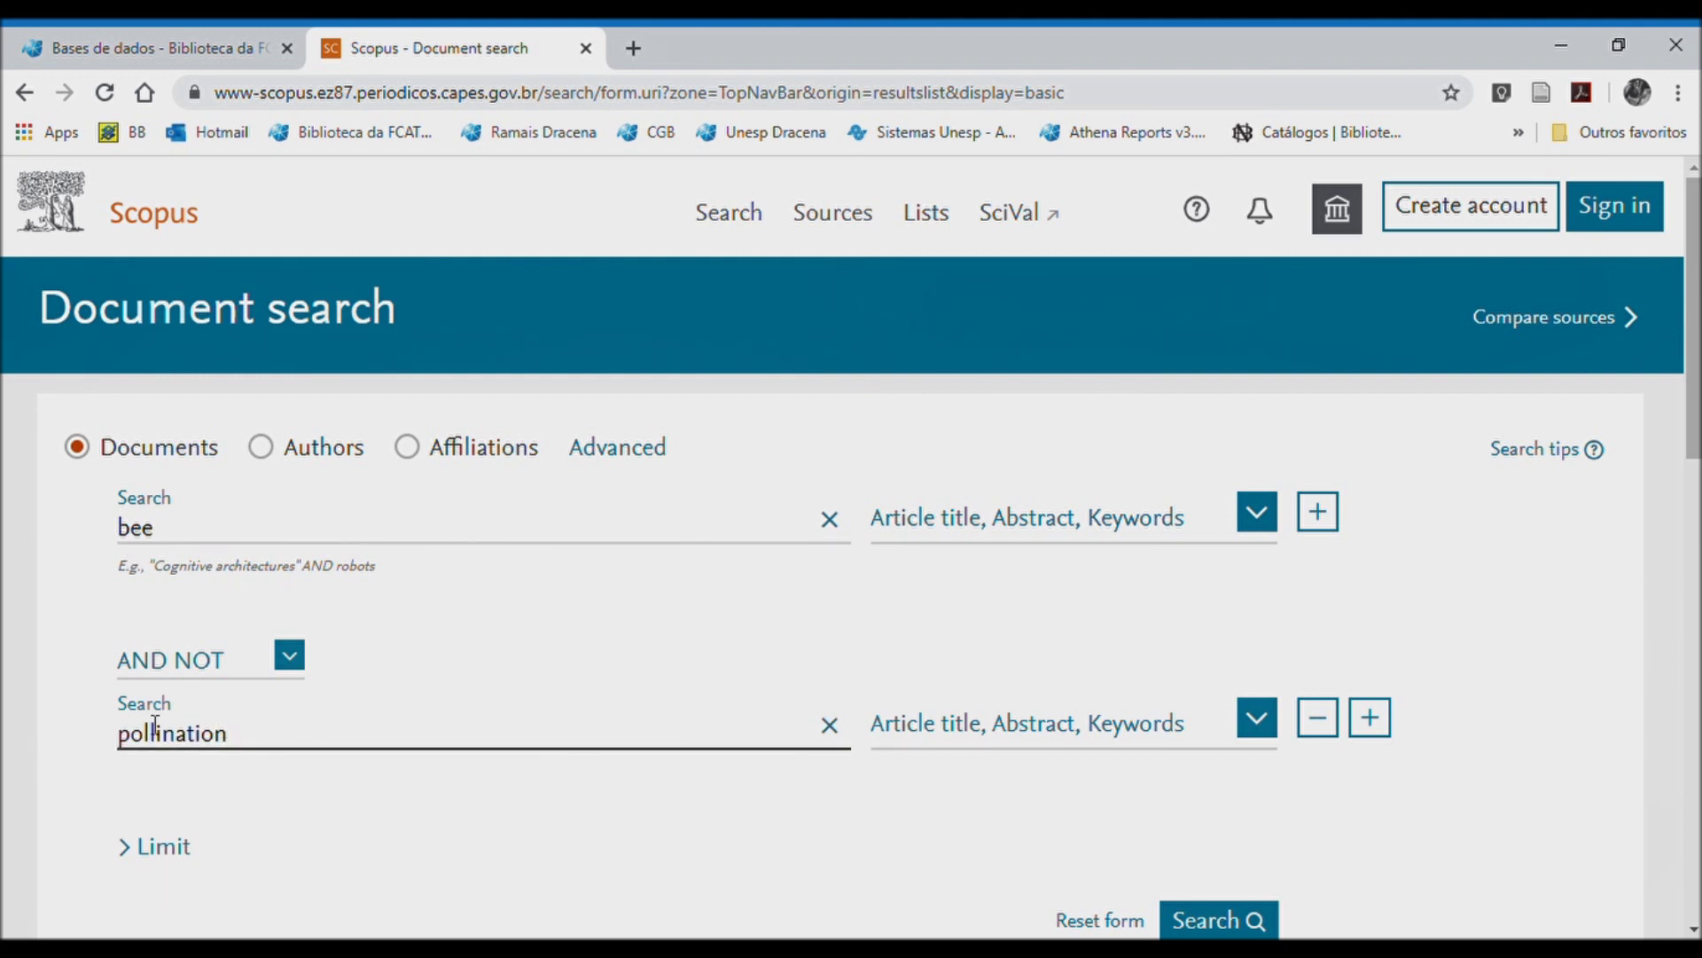
pyautogui.scroll(-3, 1410, 545)
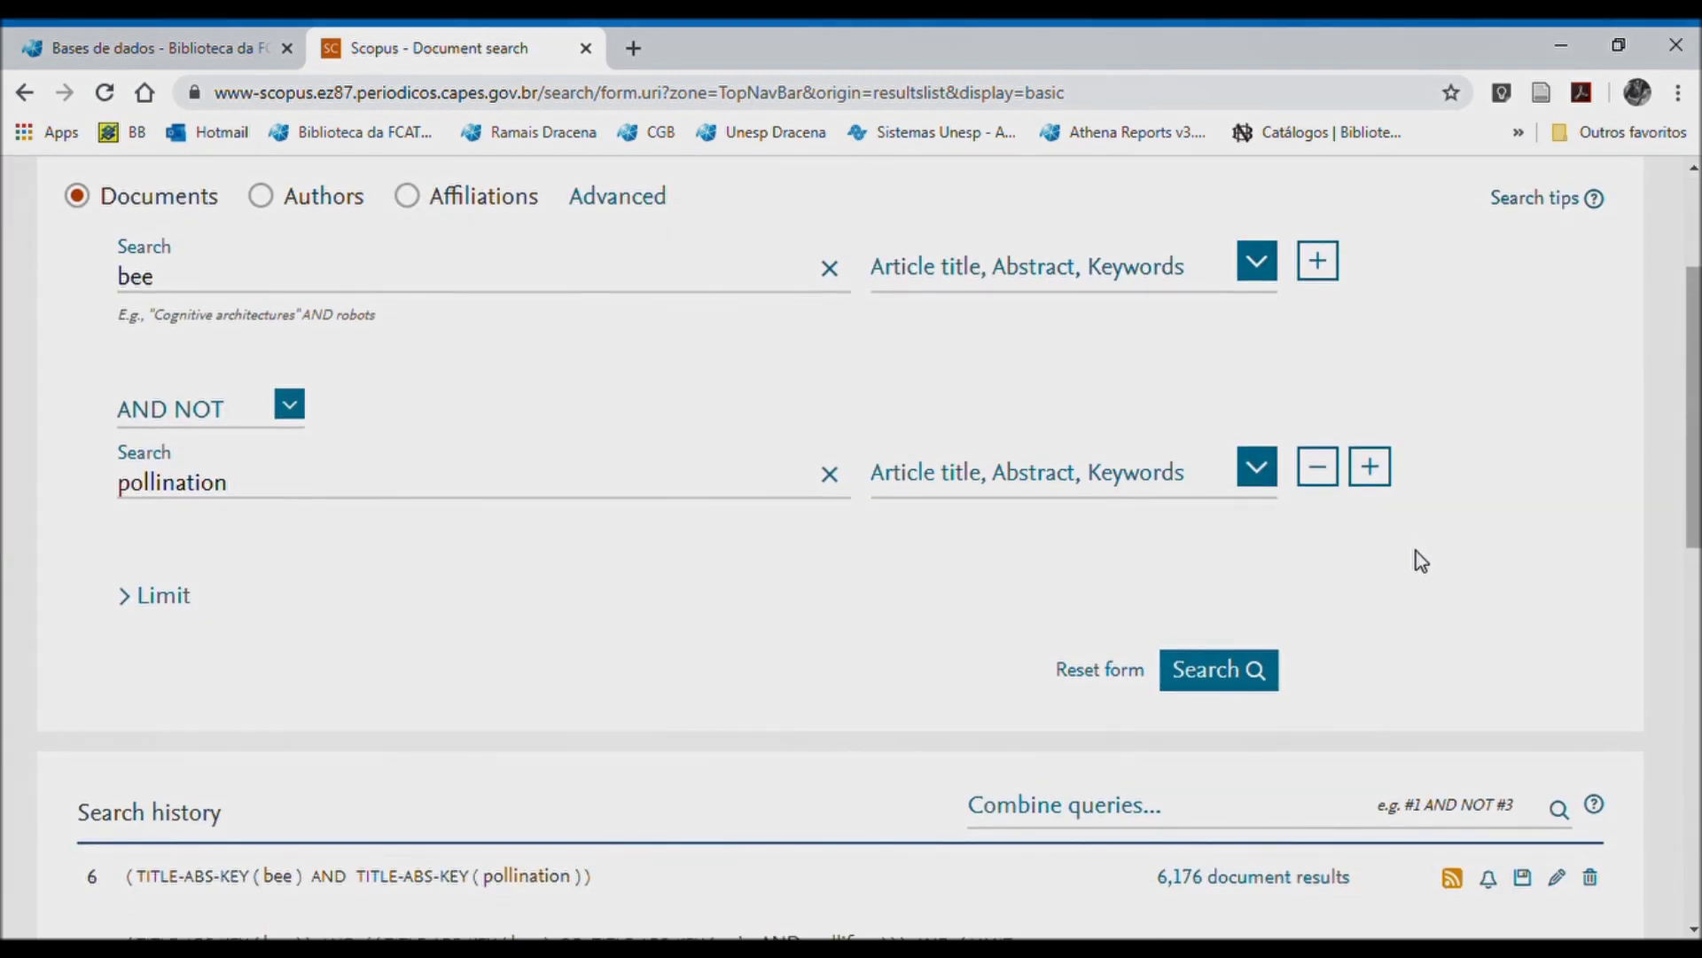
pyautogui.click(1238, 681)
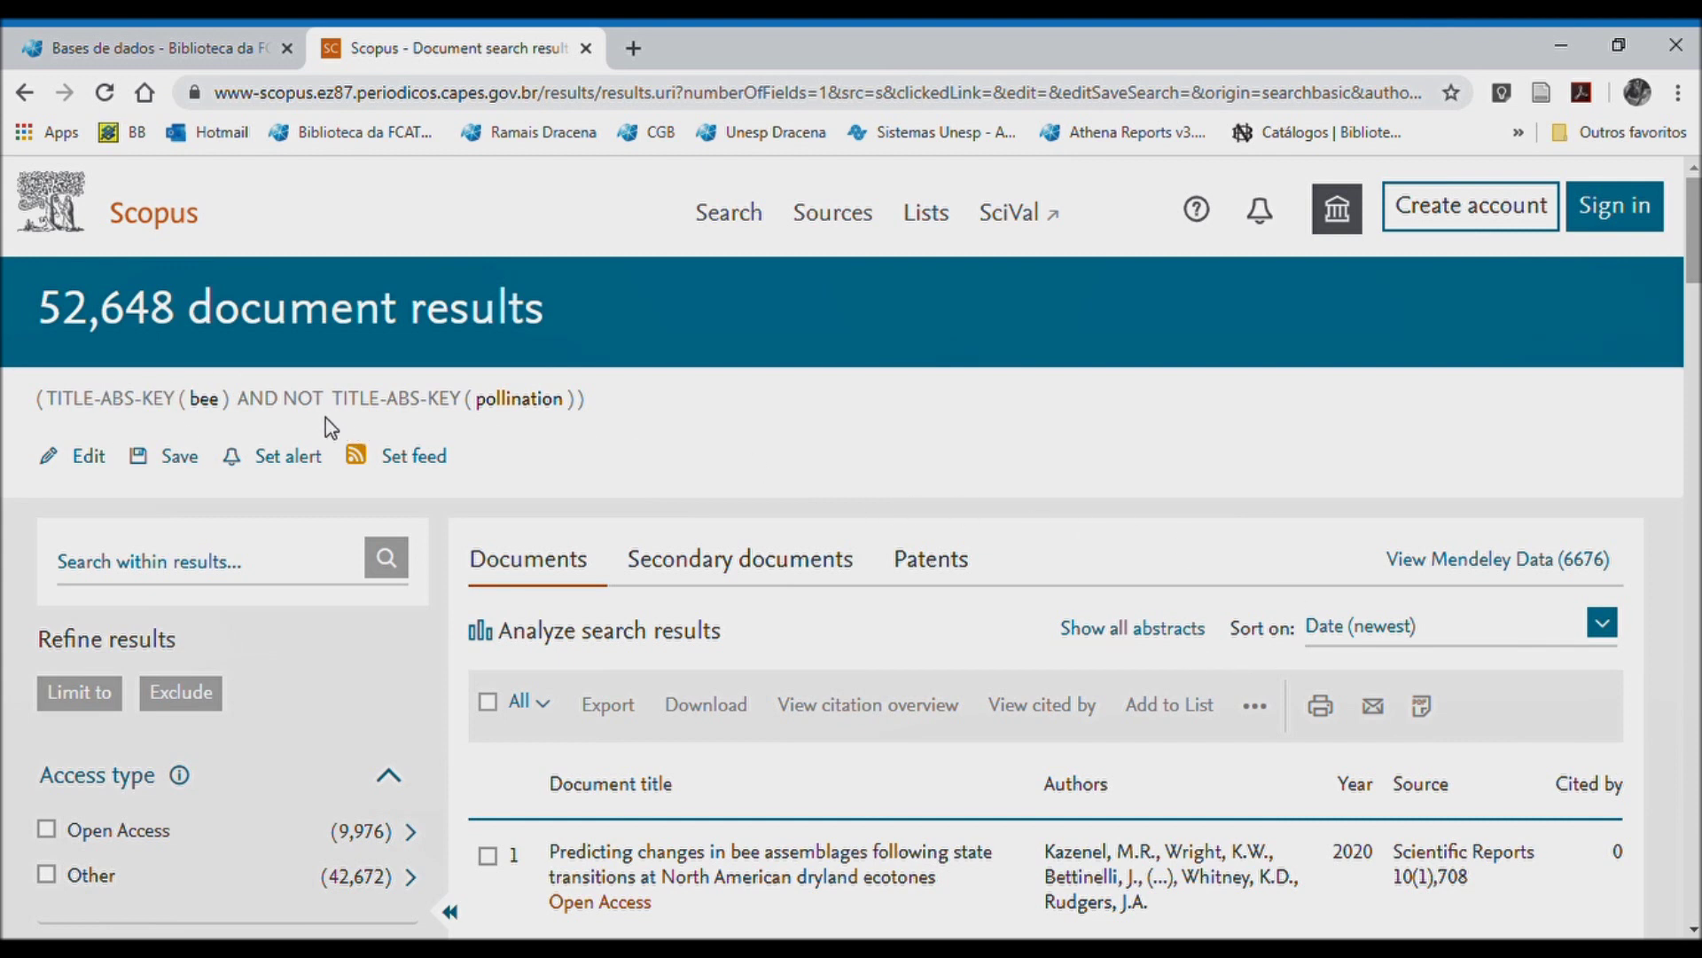
# - Examine the query and look through the titles of the first page of results for bee AND NOT pollination
pyautogui.moveTo(487, 407); pyautogui.dragTo(578, 407)
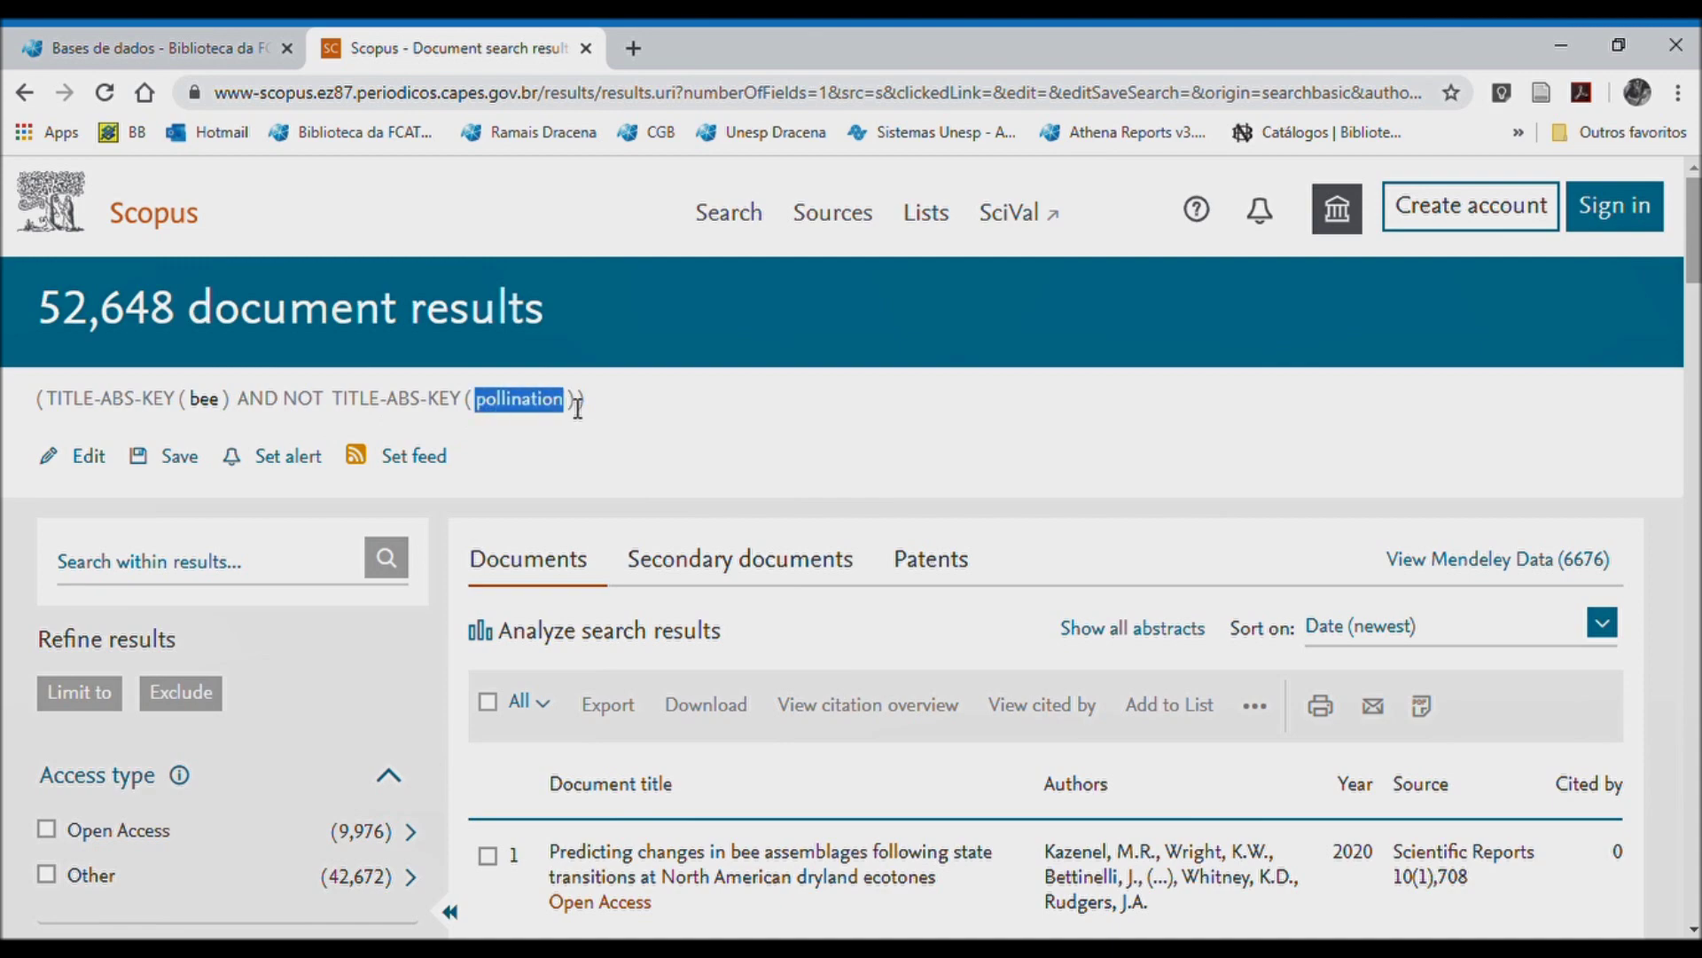
pyautogui.scroll(-12, 1018, 532)
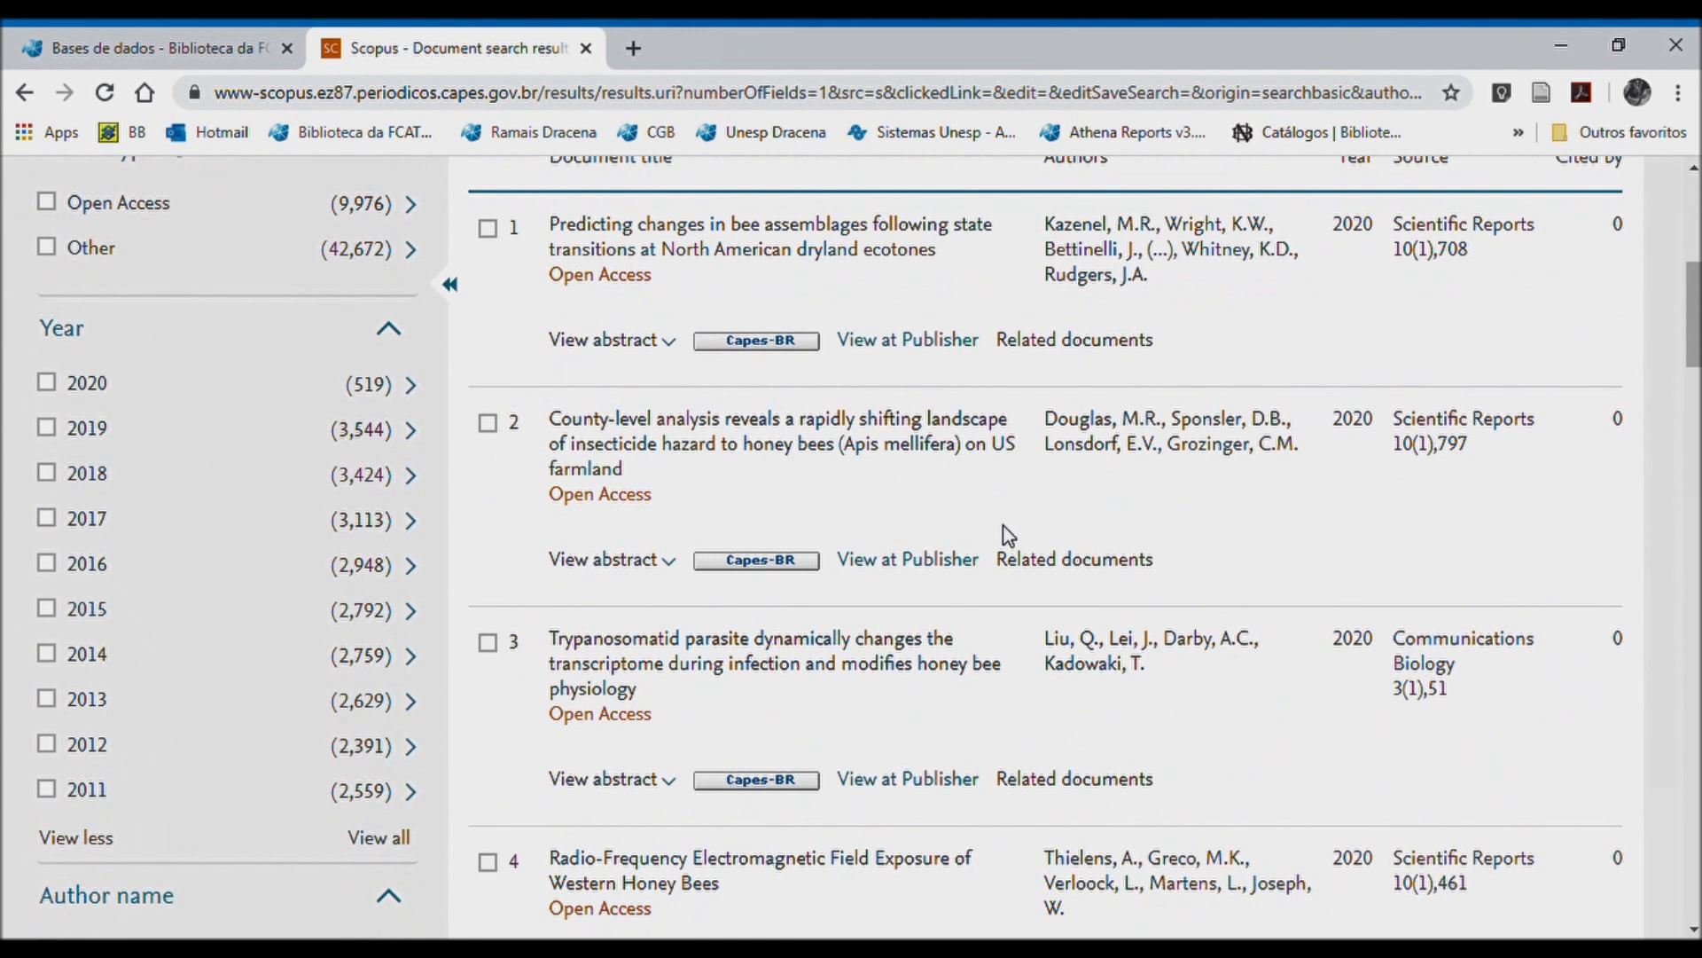
pyautogui.scroll(-12, 949, 568)
pyautogui.scroll(20, 937, 585)
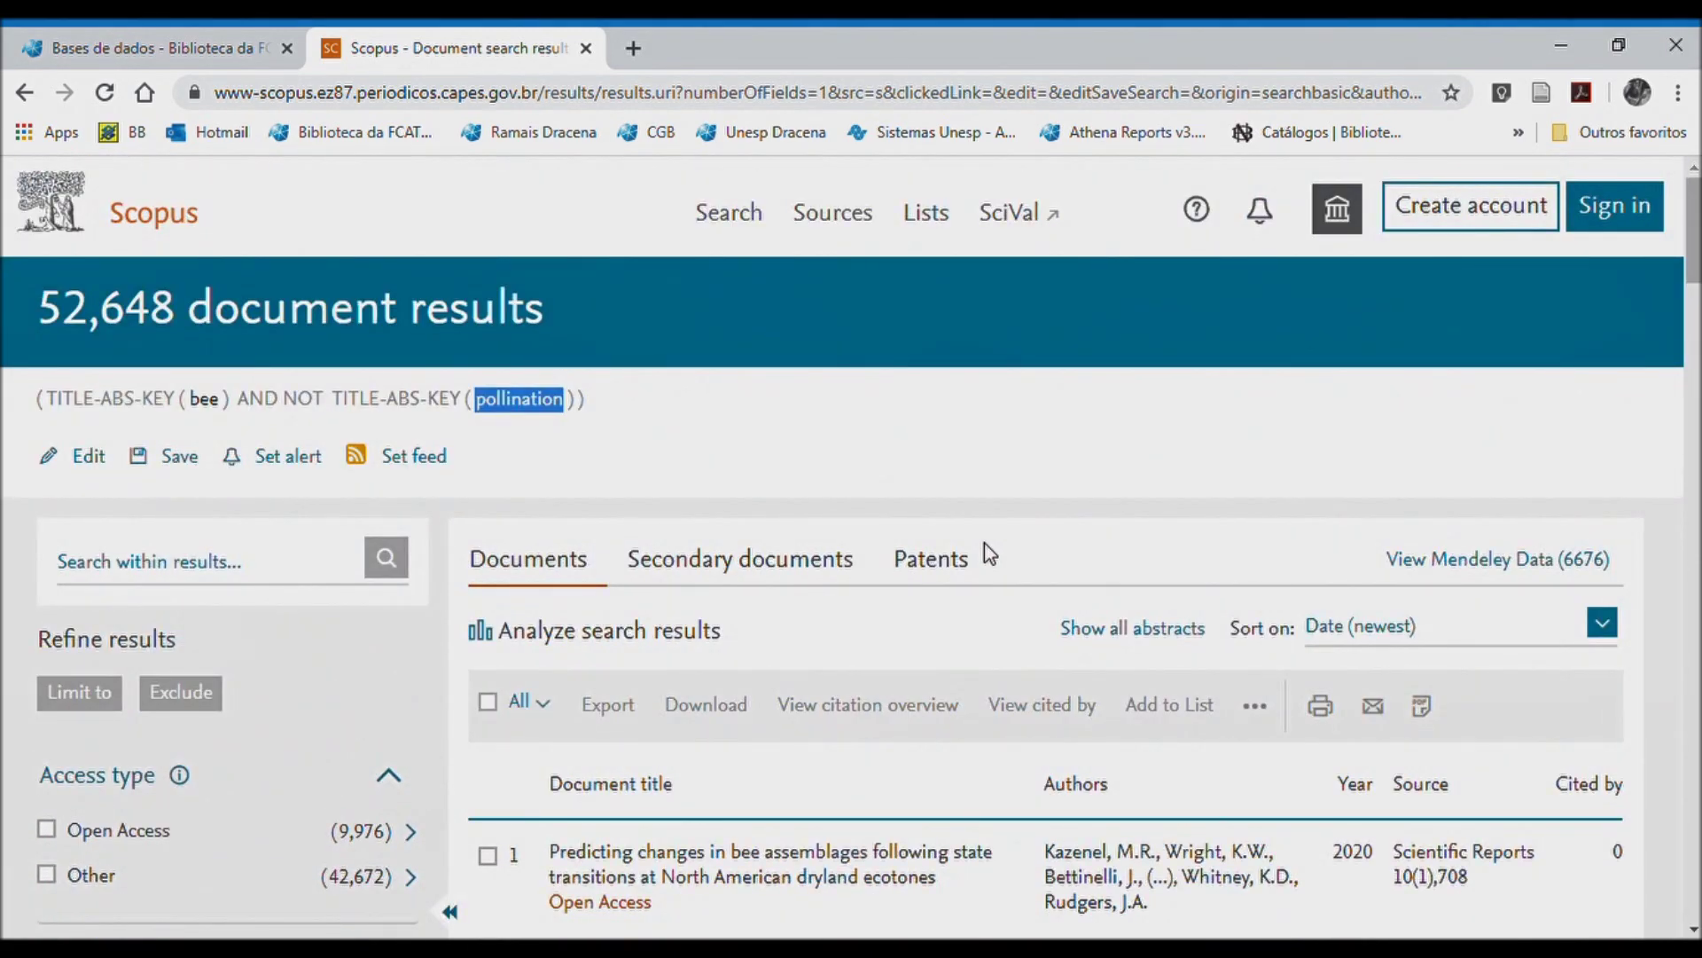
pyautogui.scroll(-5, 984, 543)
pyautogui.scroll(3, 969, 560)
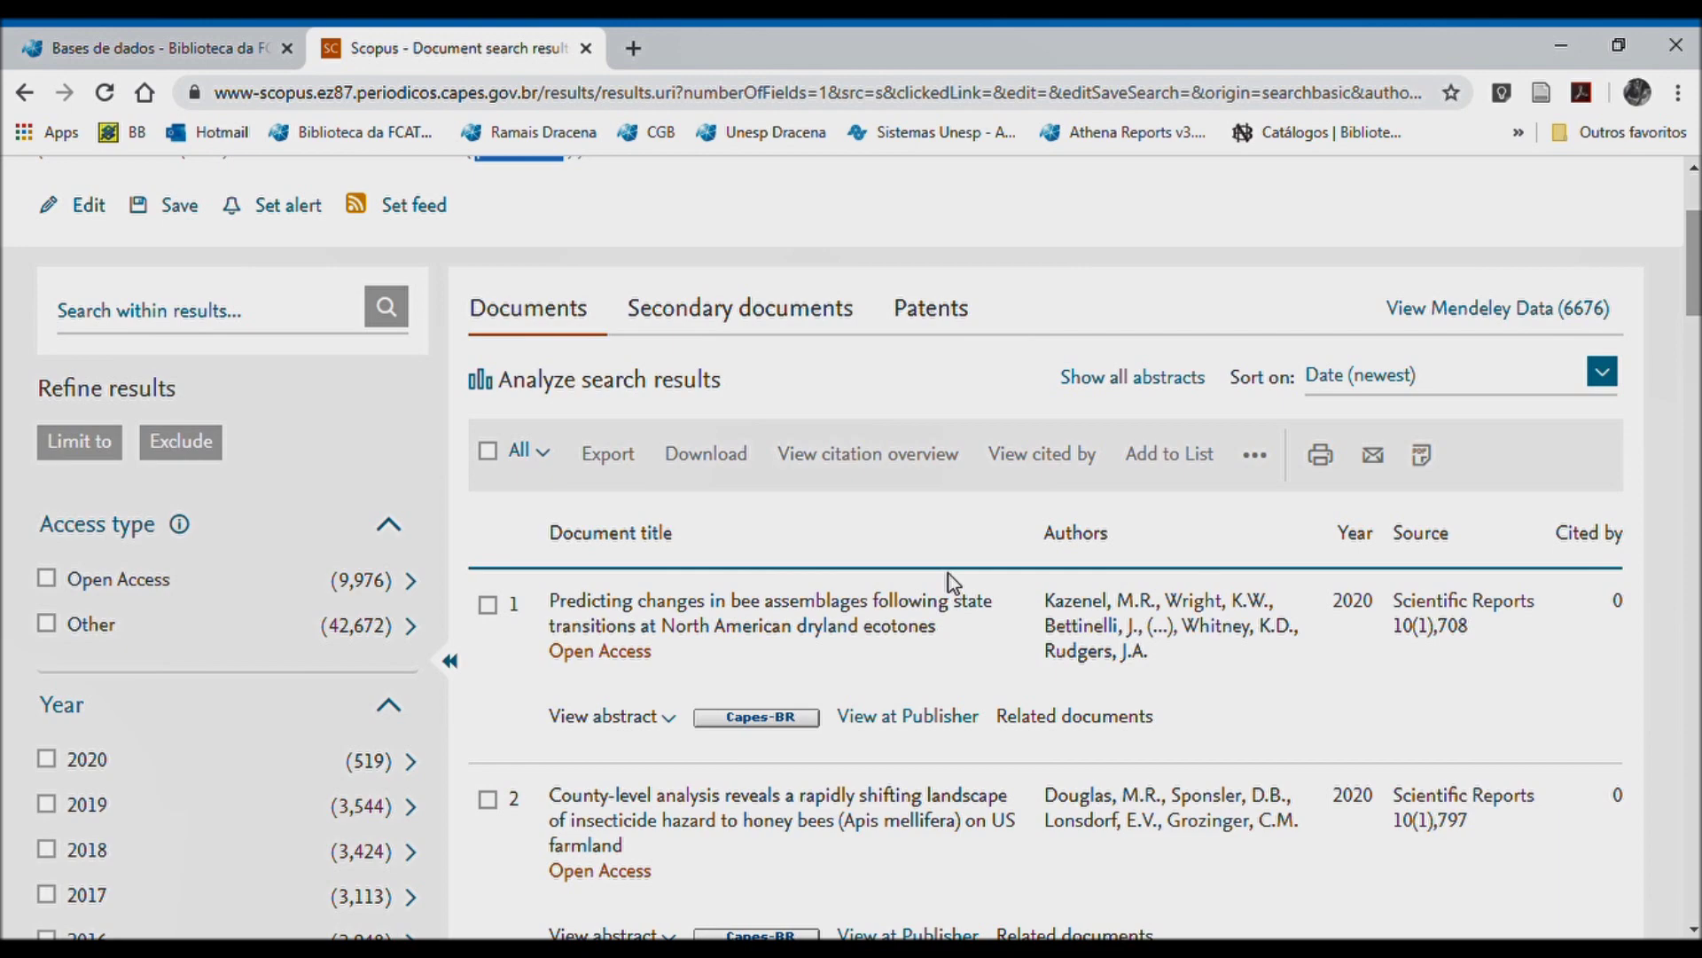
pyautogui.scroll(-20, 949, 573)
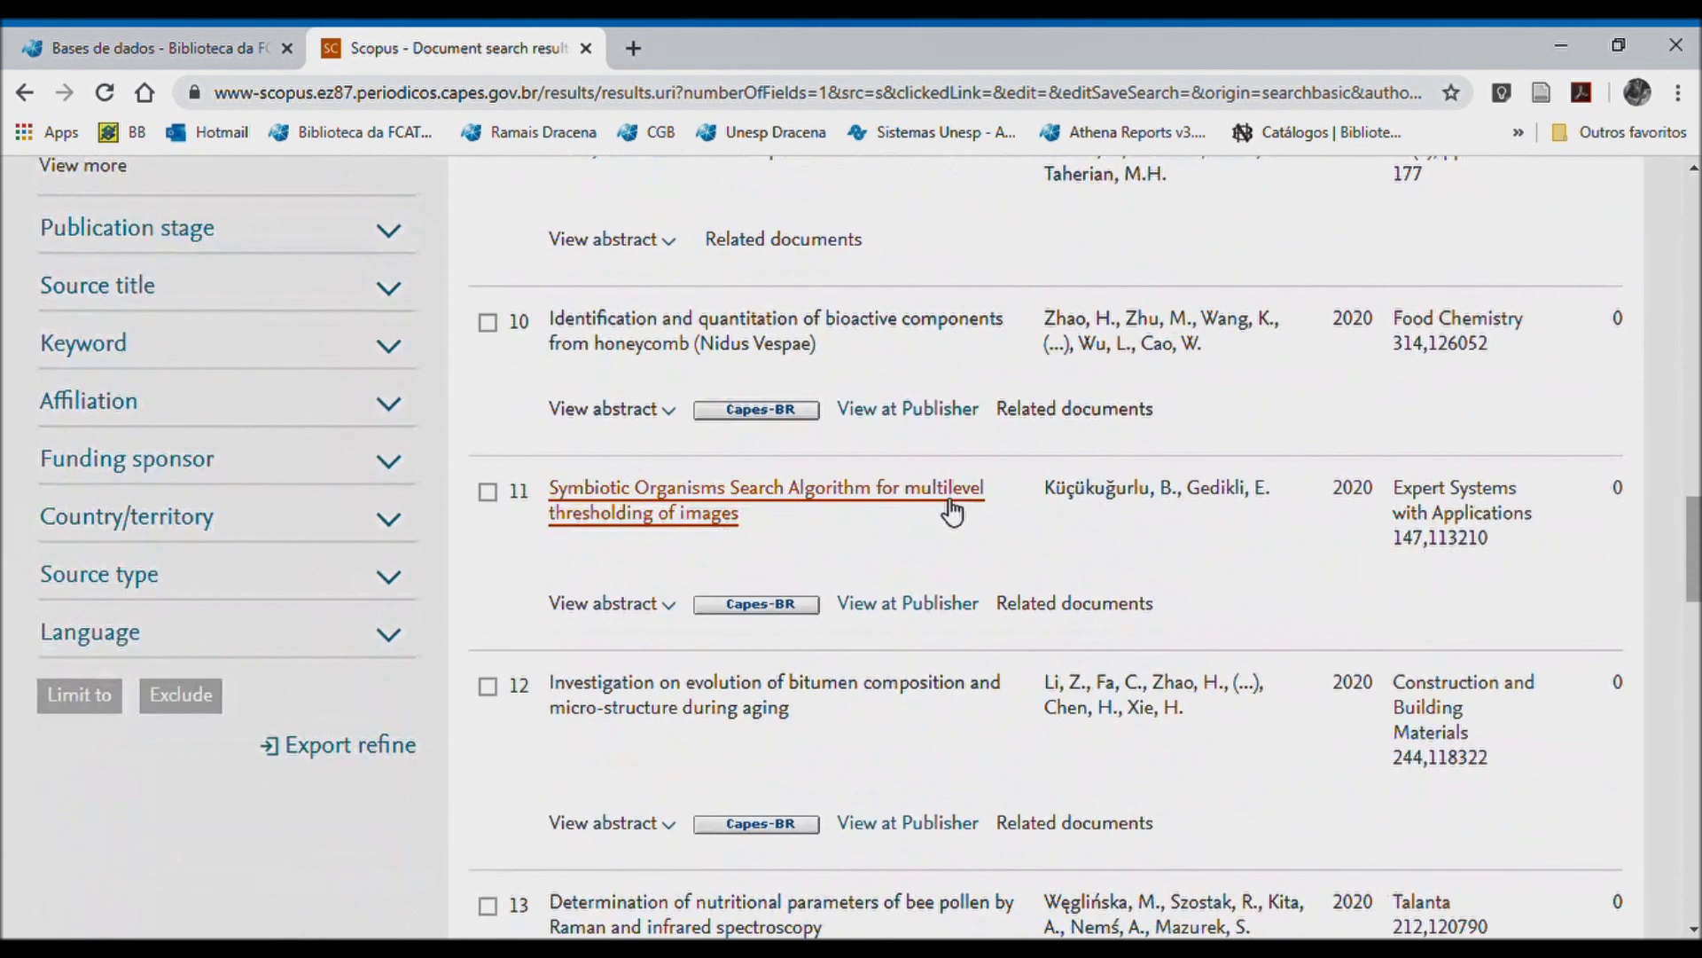
pyautogui.scroll(-18, 944, 514)
pyautogui.scroll(2, 938, 531)
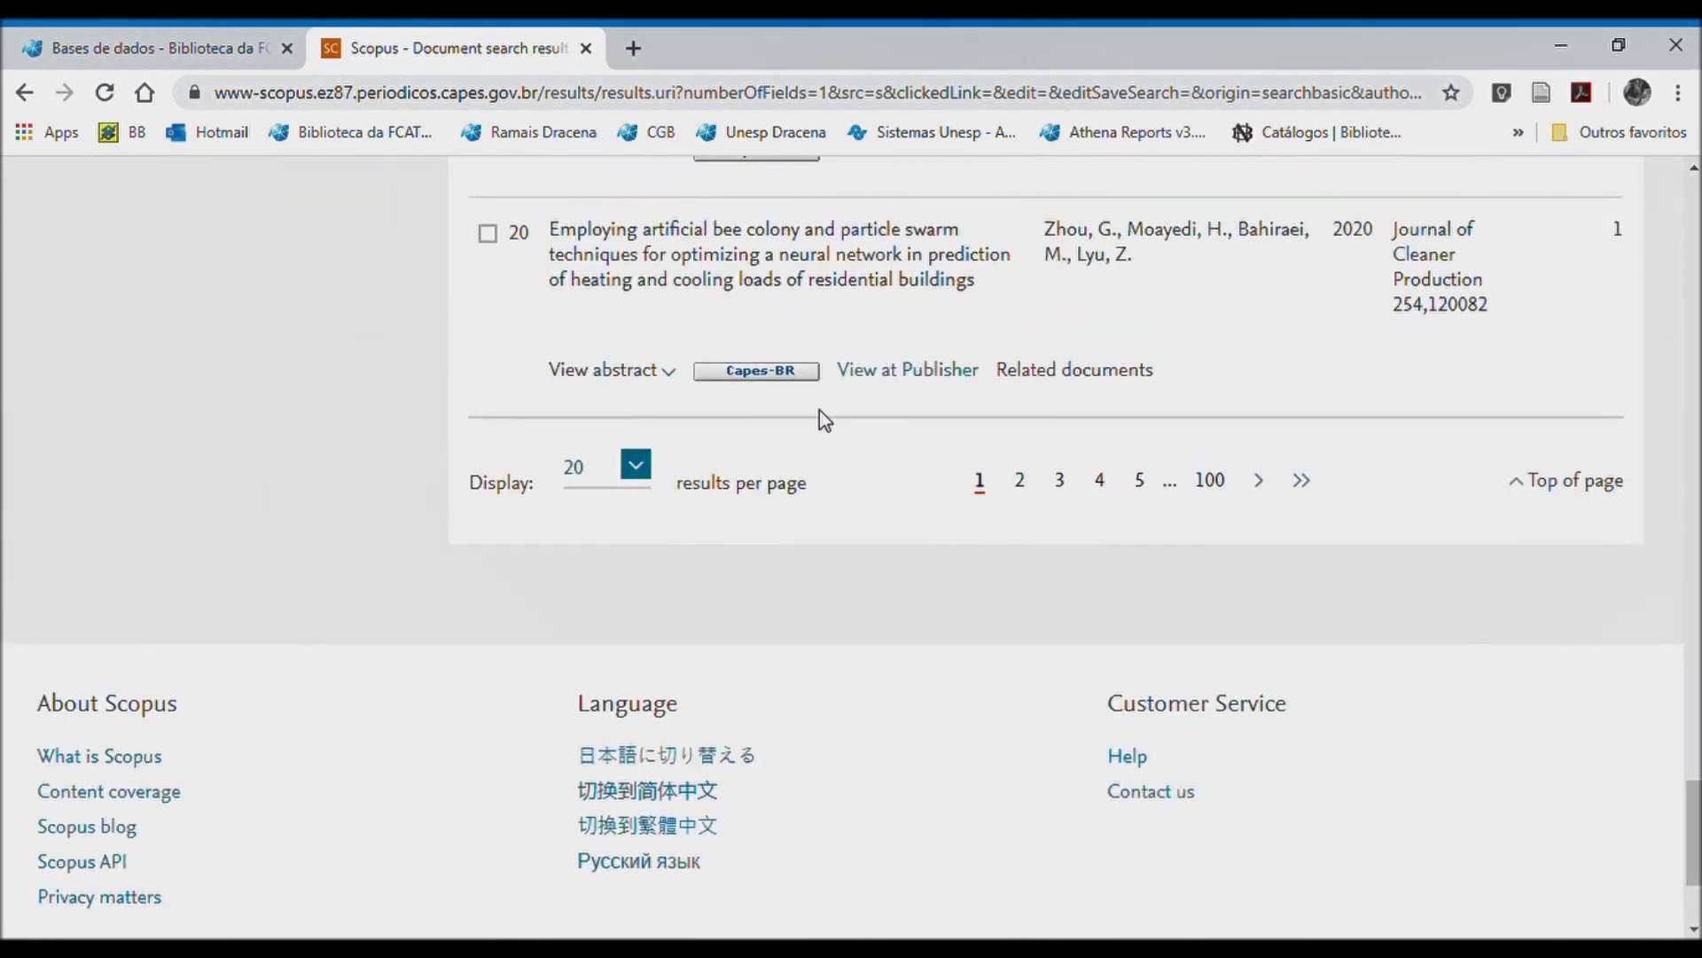
# - View the available numbers of results per page and leave the setting as it is
pyautogui.click(637, 476)
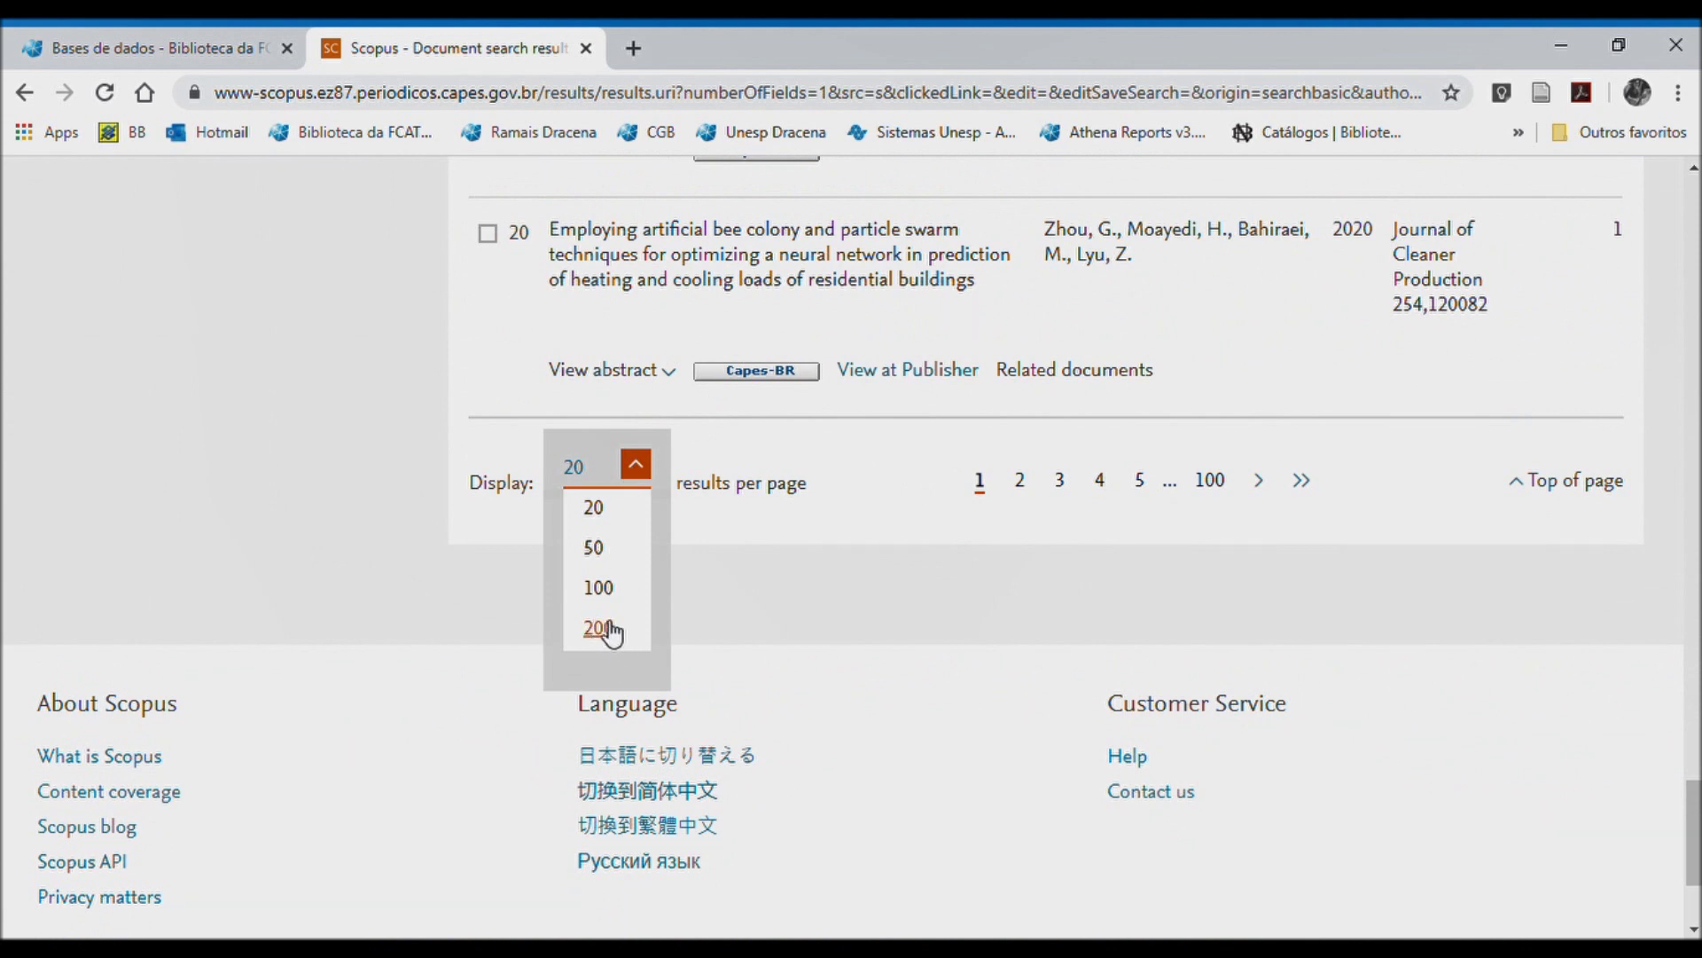
pyautogui.scroll(3, 248, 515)
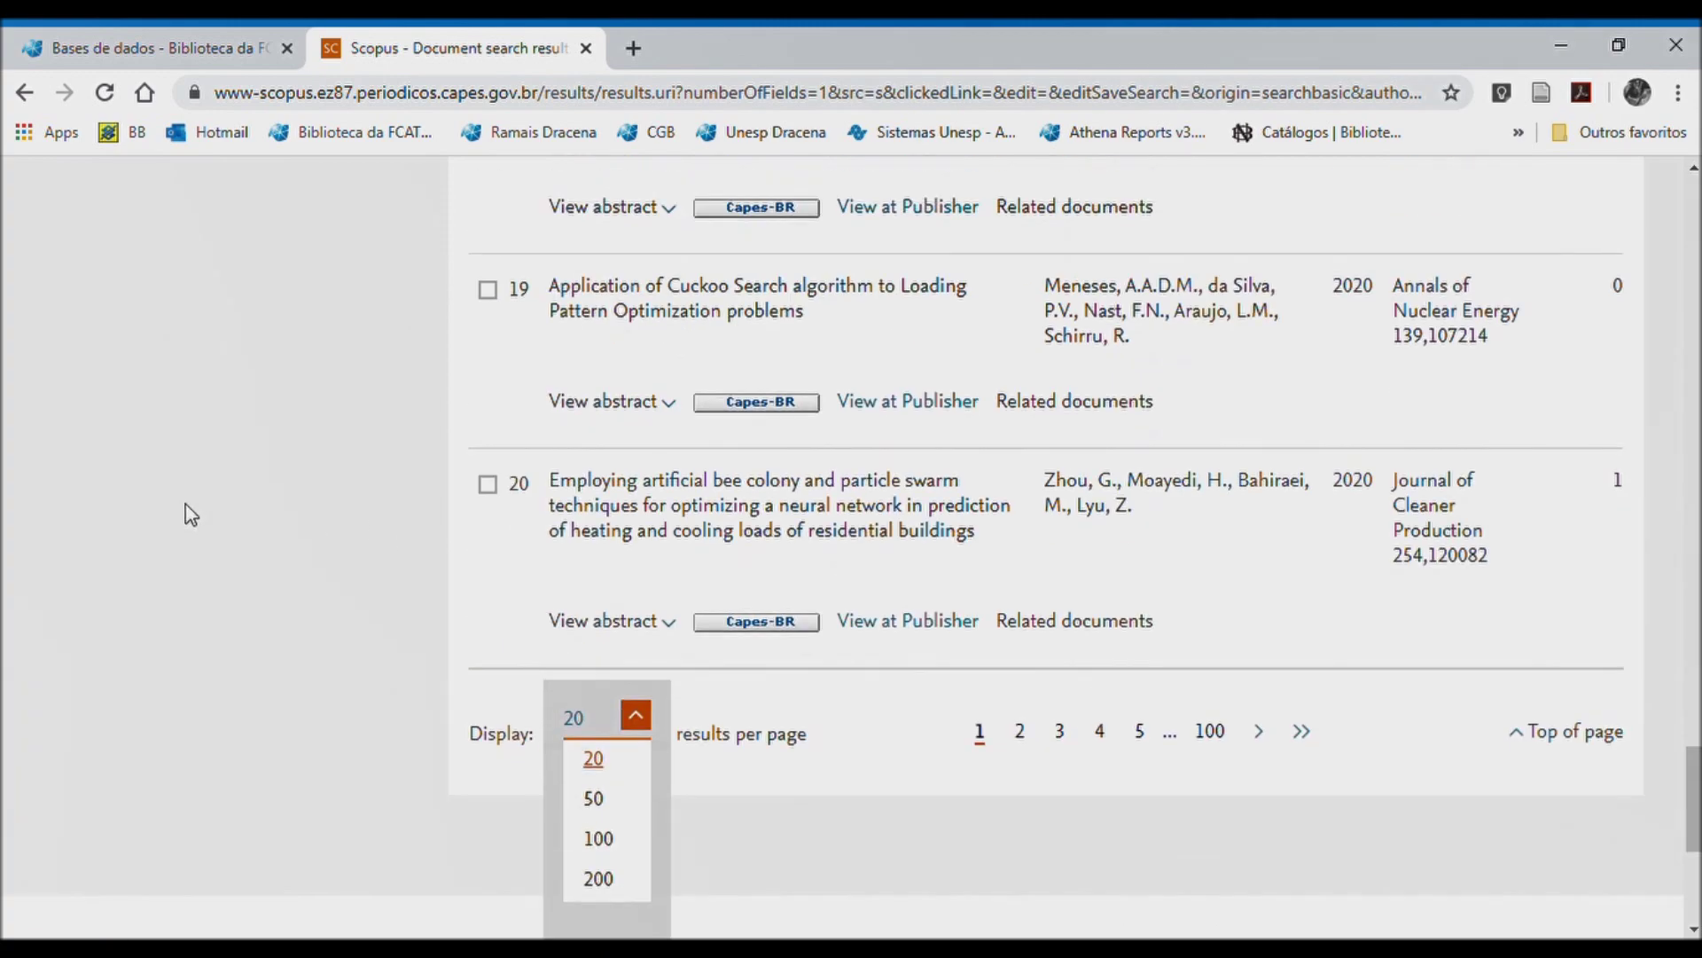
pyautogui.scroll(-6, 532, 620)
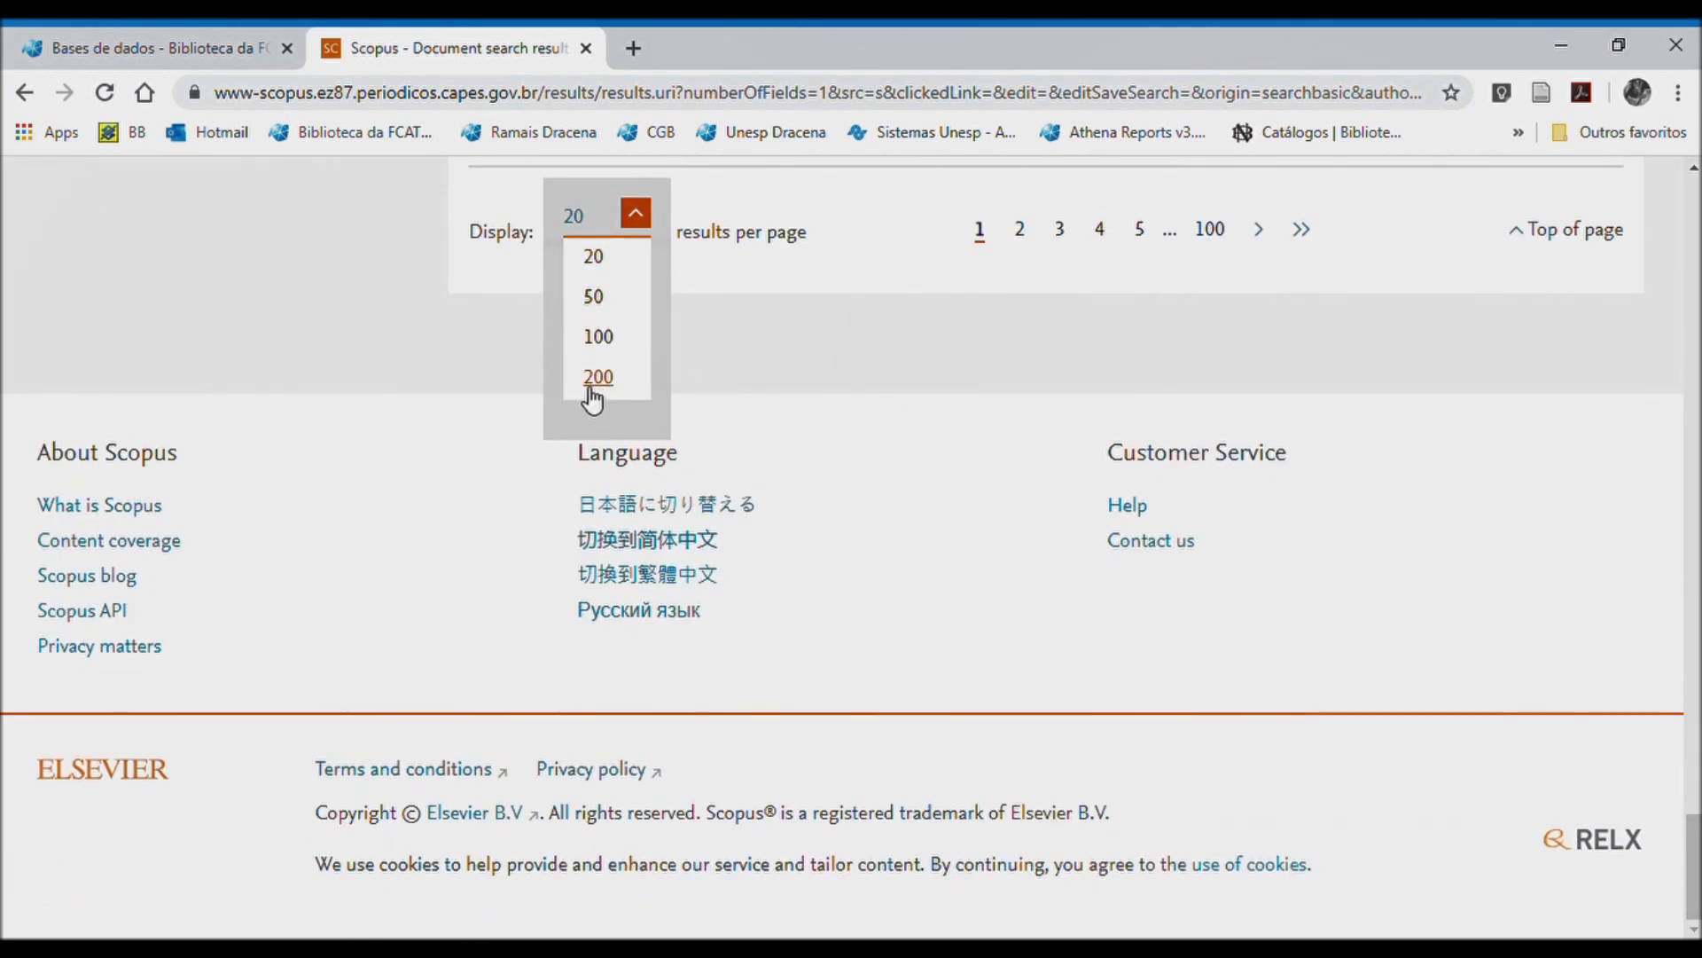
pyautogui.click(379, 347)
# - Select all the search results and check the selection down to the end of the results page
pyautogui.scroll(20, 498, 402)
pyautogui.scroll(15, 497, 399)
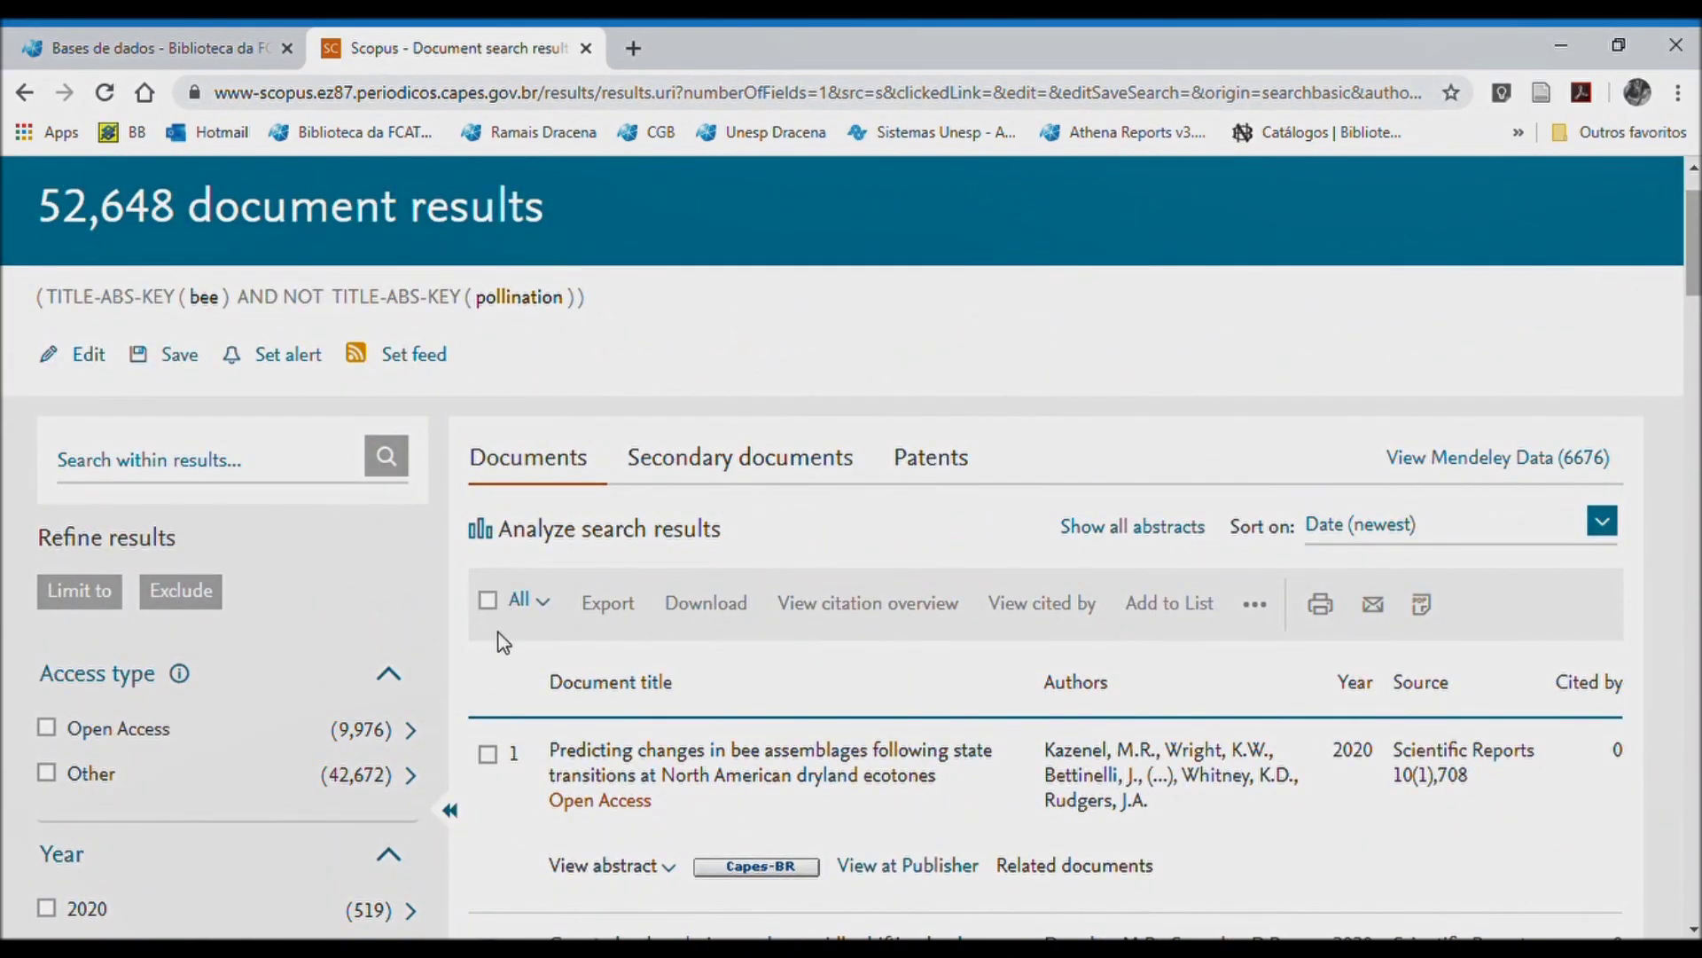
pyautogui.click(488, 603)
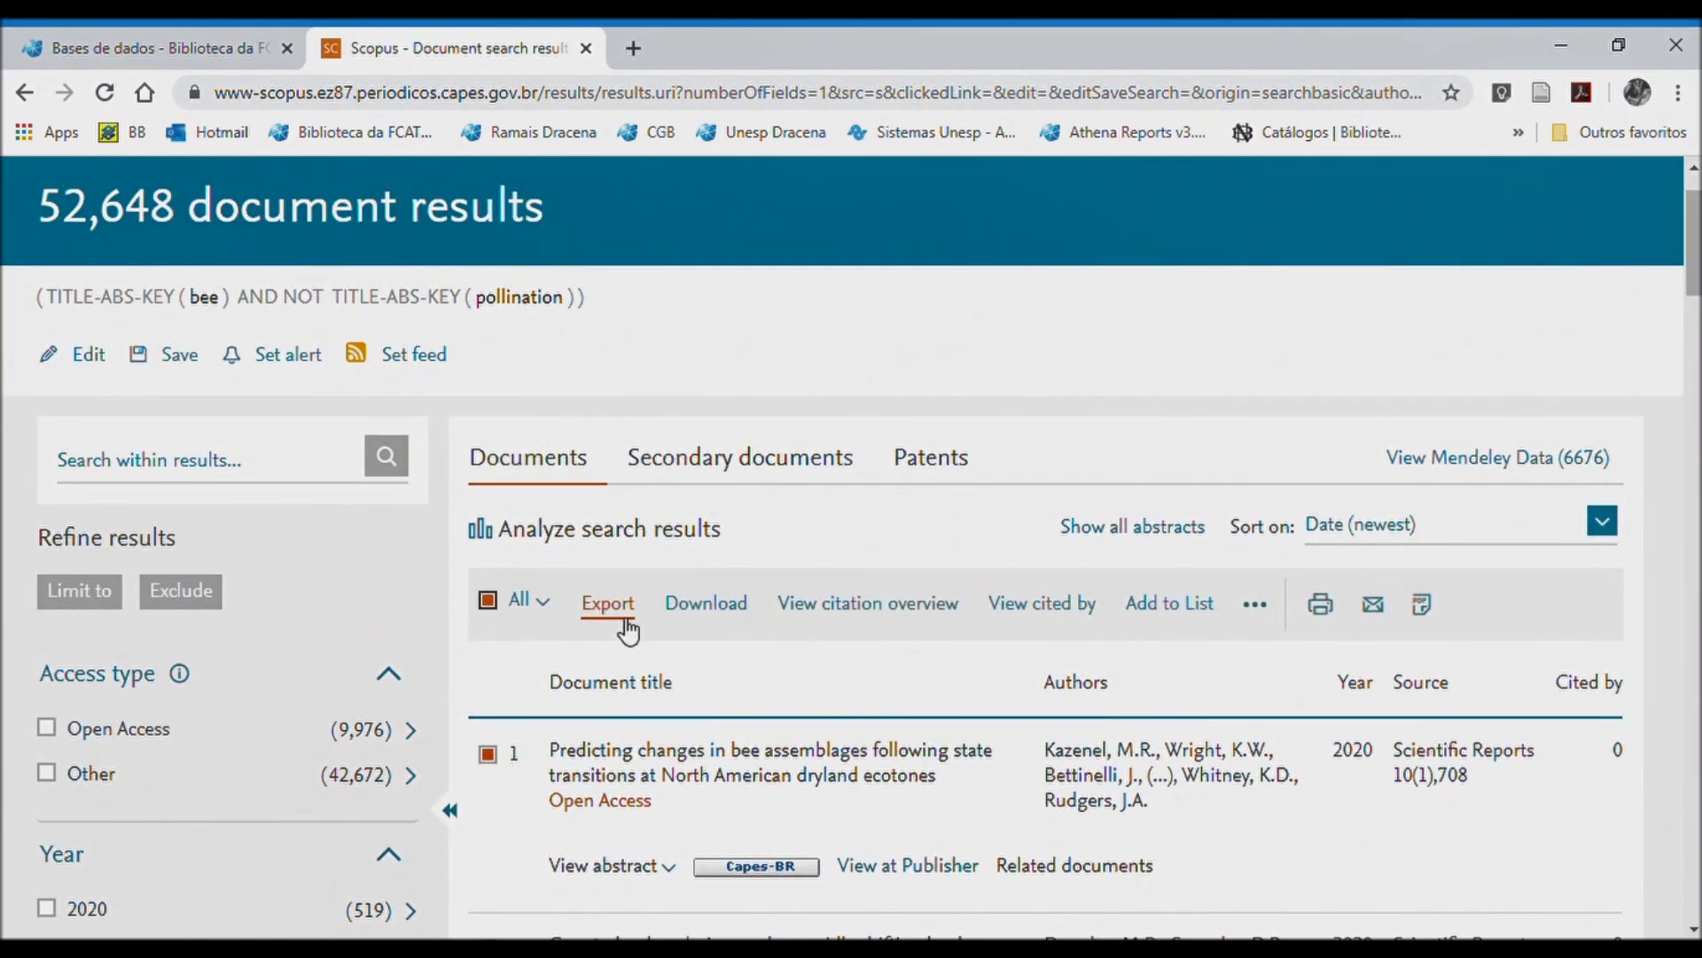
pyautogui.scroll(-20, 612, 616)
pyautogui.scroll(-12, 642, 594)
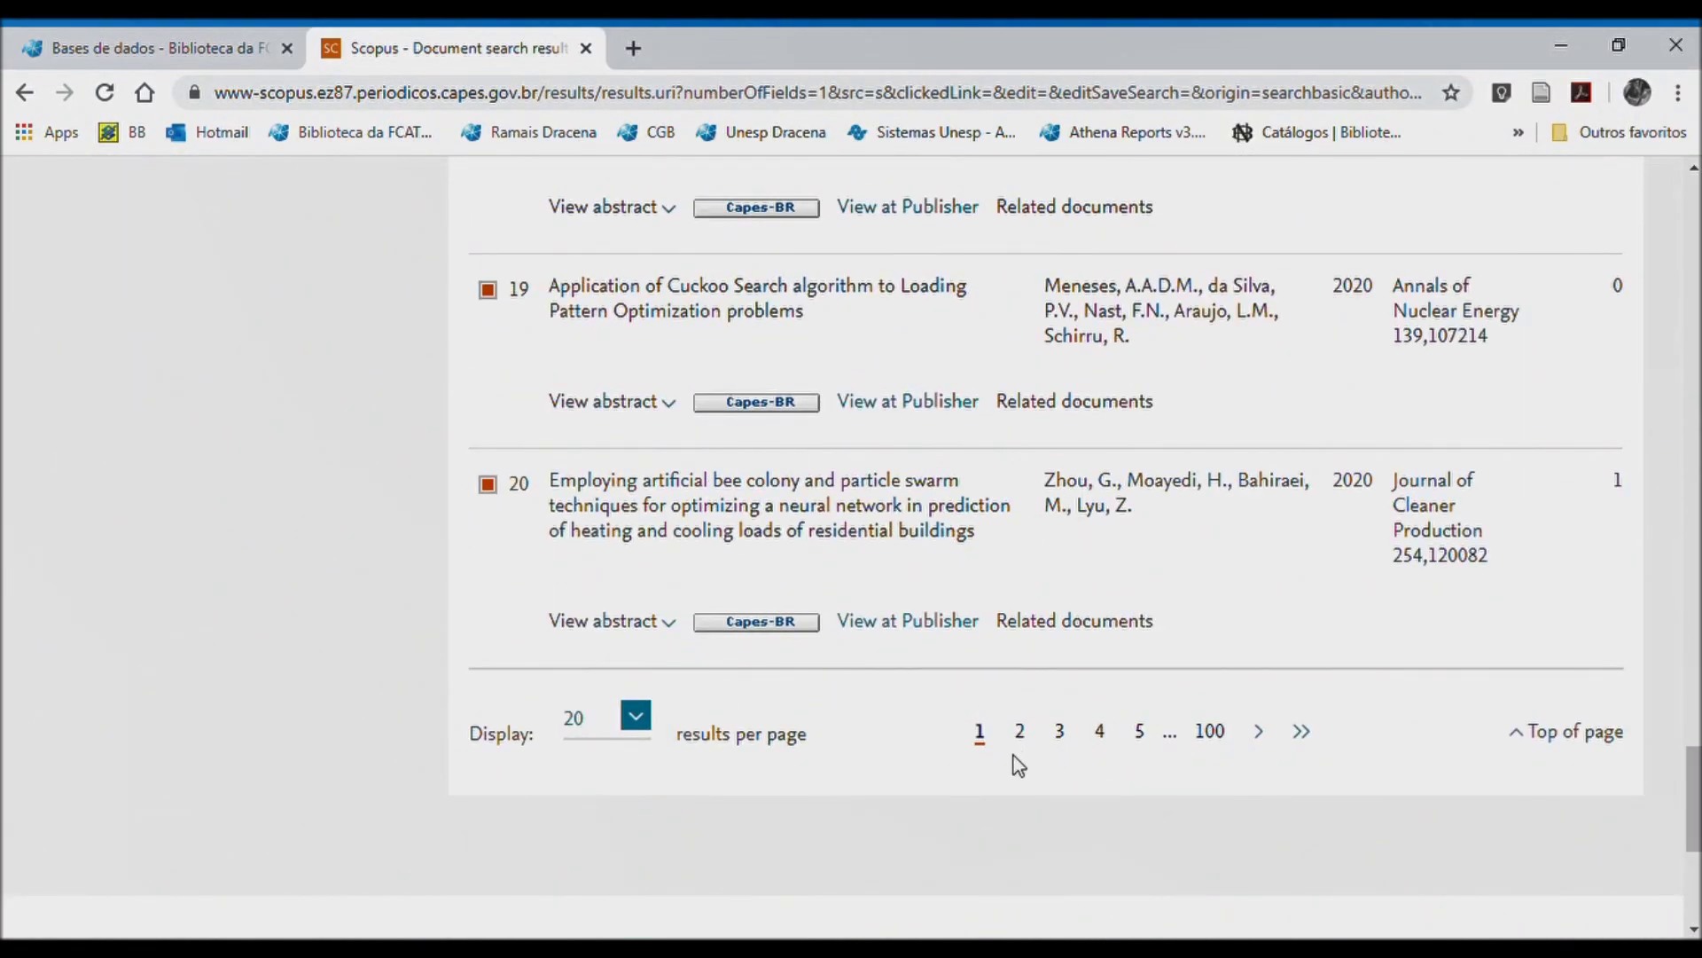
pyautogui.scroll(20, 843, 608)
pyautogui.scroll(9, 762, 585)
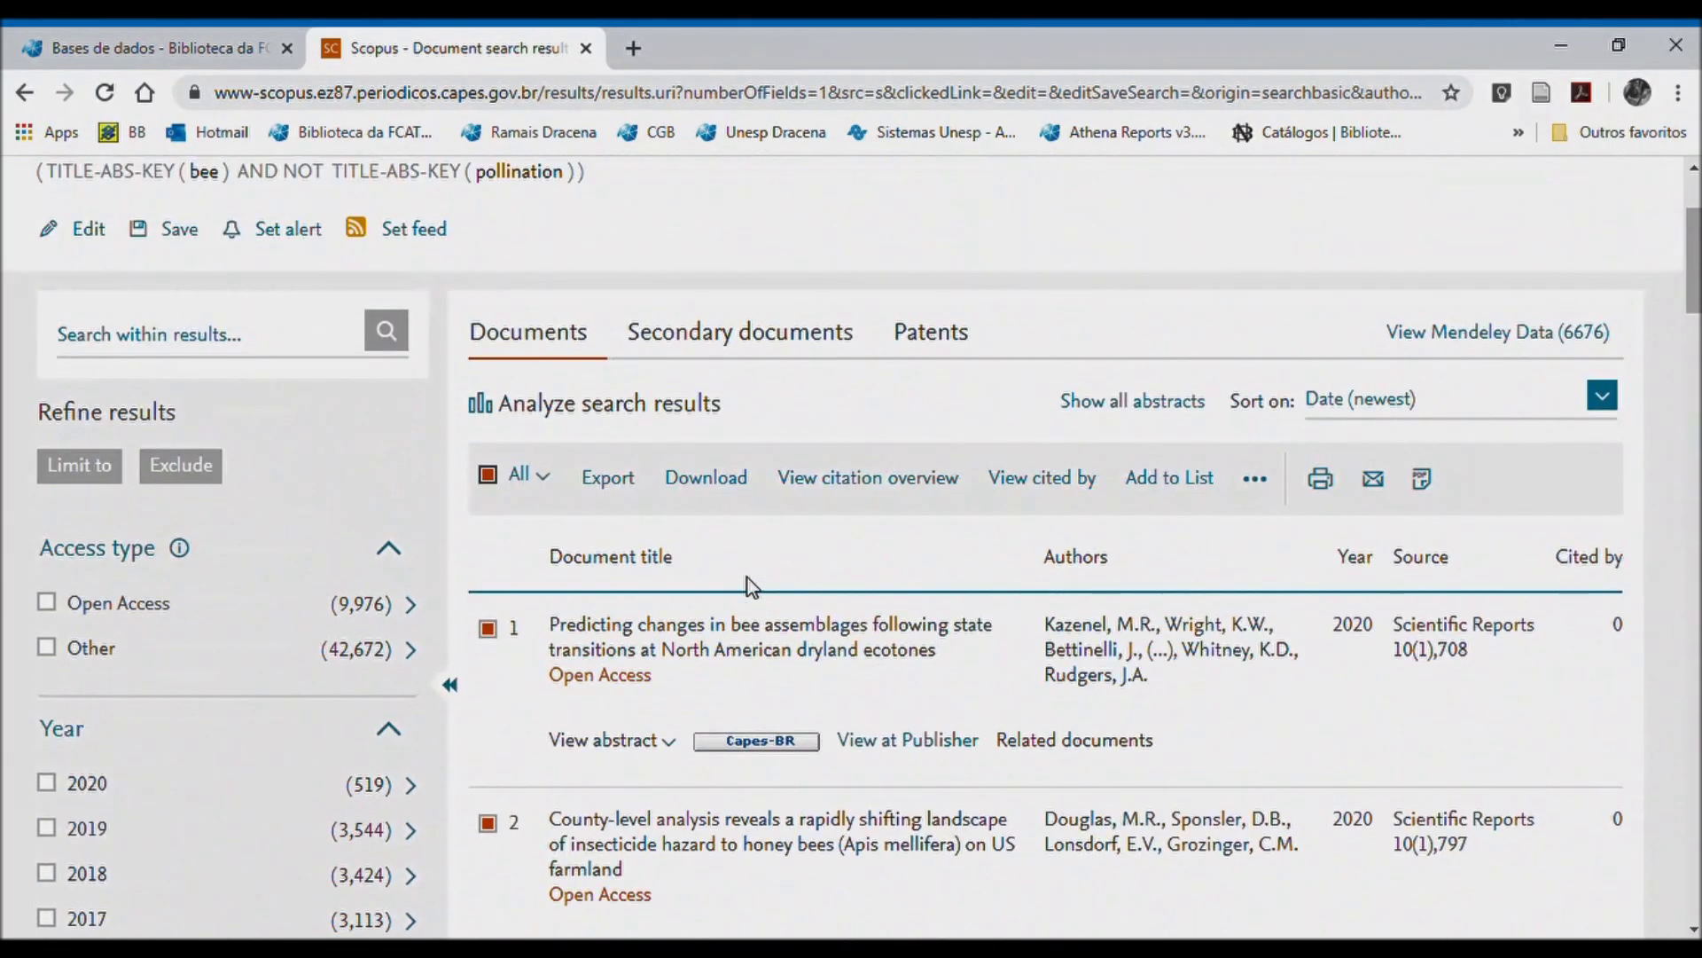
pyautogui.scroll(3, 700, 541)
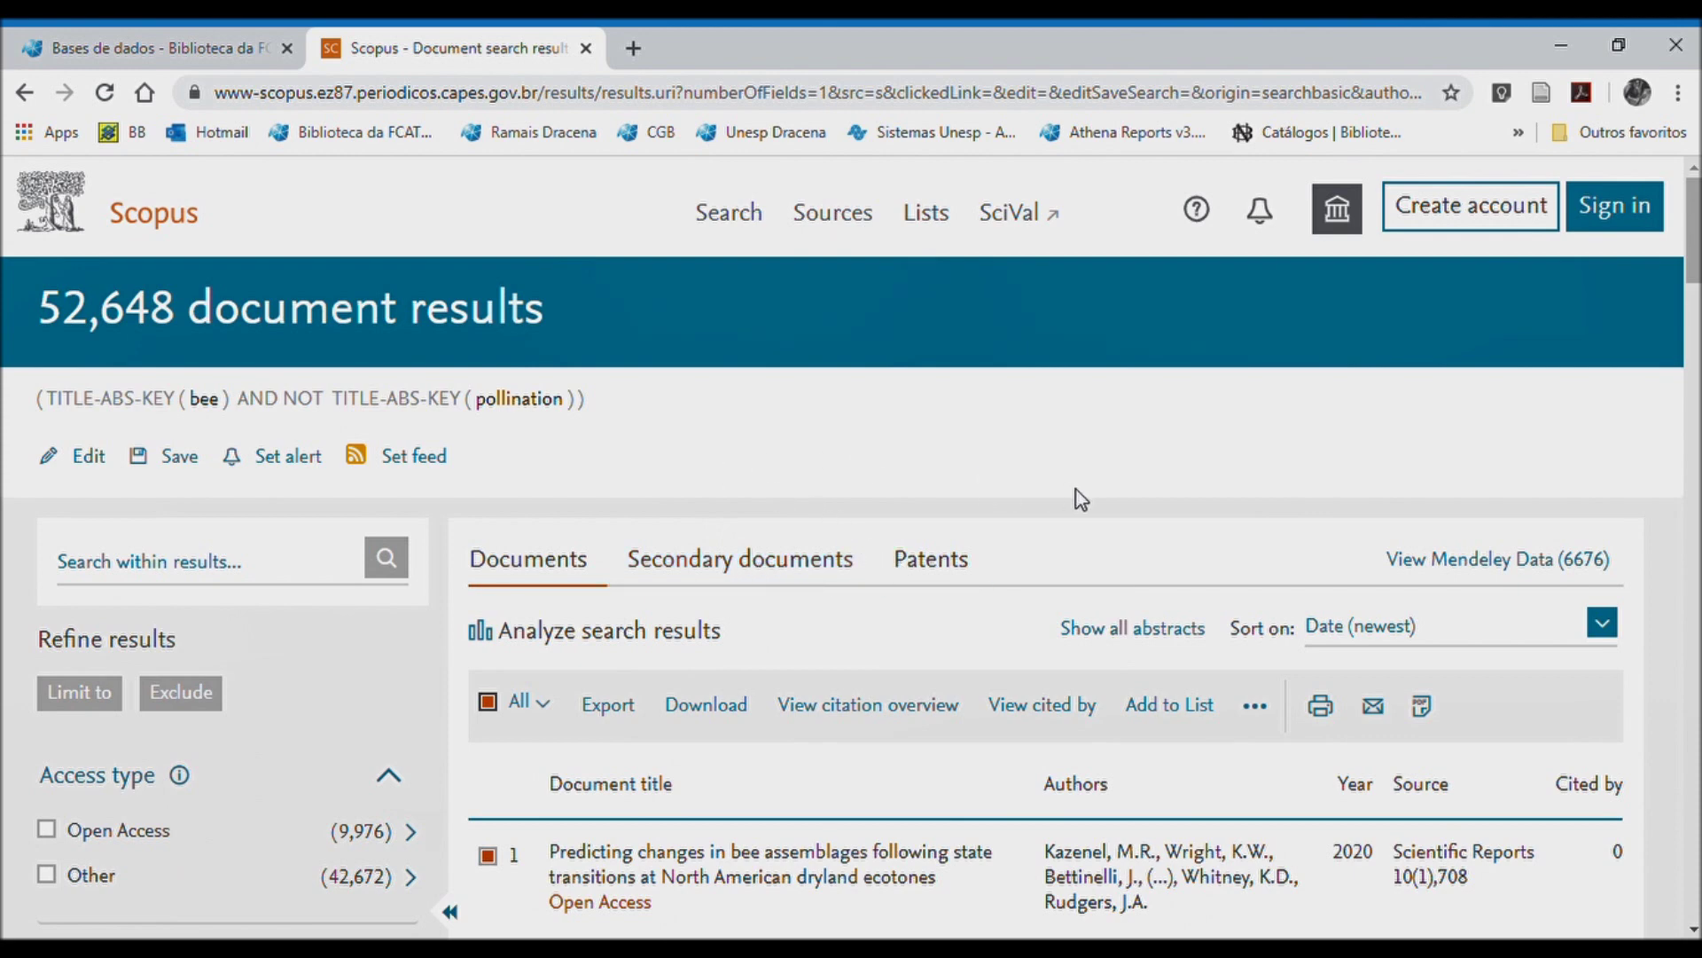
# - Open the export settings for the selected documents and choose CSV as the method of export
pyautogui.scroll(-3, 1093, 504)
pyautogui.scroll(3, 1093, 532)
pyautogui.click(610, 713)
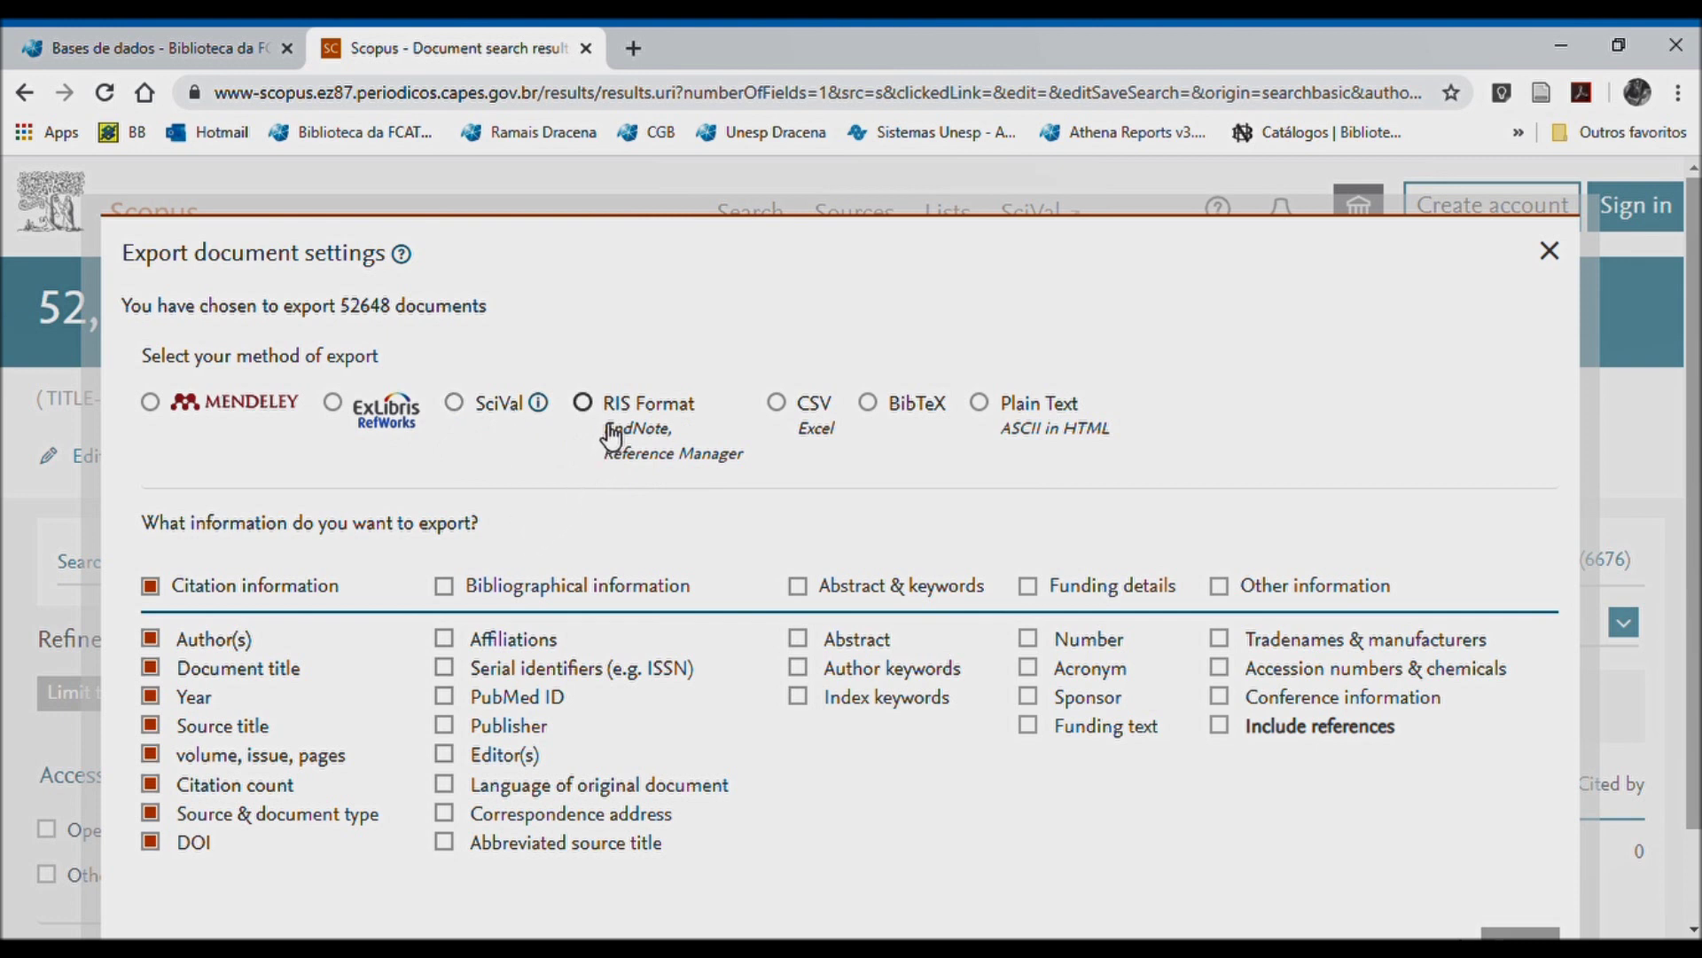
pyautogui.click(586, 408)
pyautogui.click(778, 404)
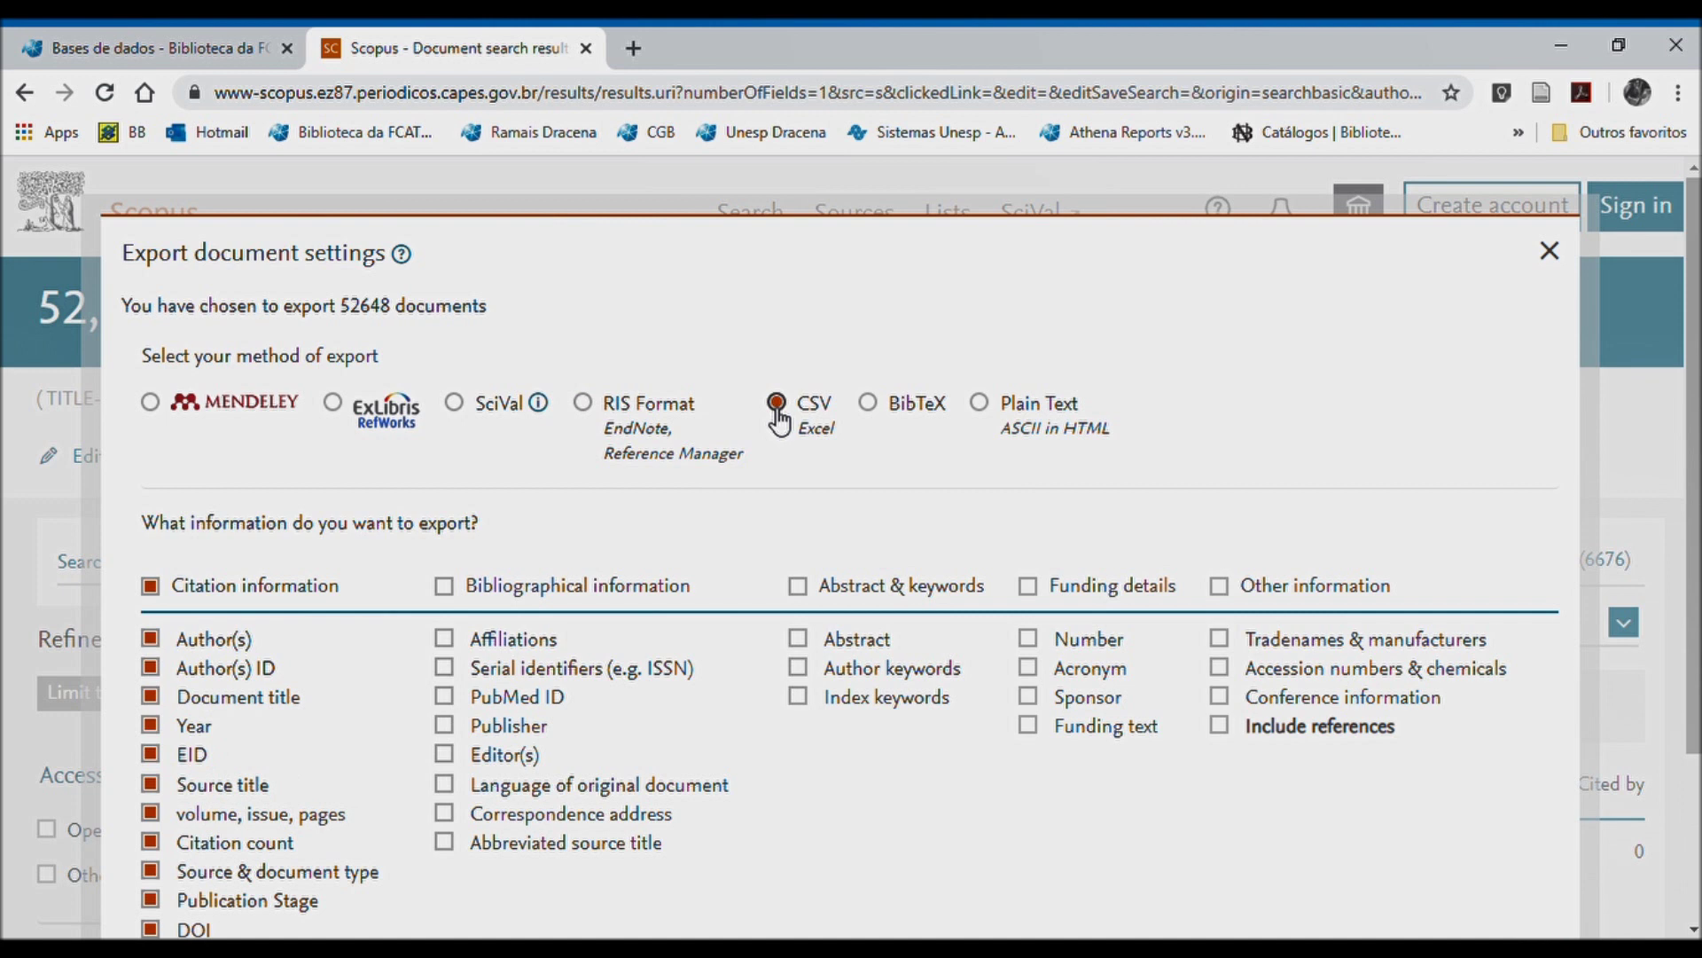
# - Choose RIS Format as the method of export for the selected documents
pyautogui.click(868, 403)
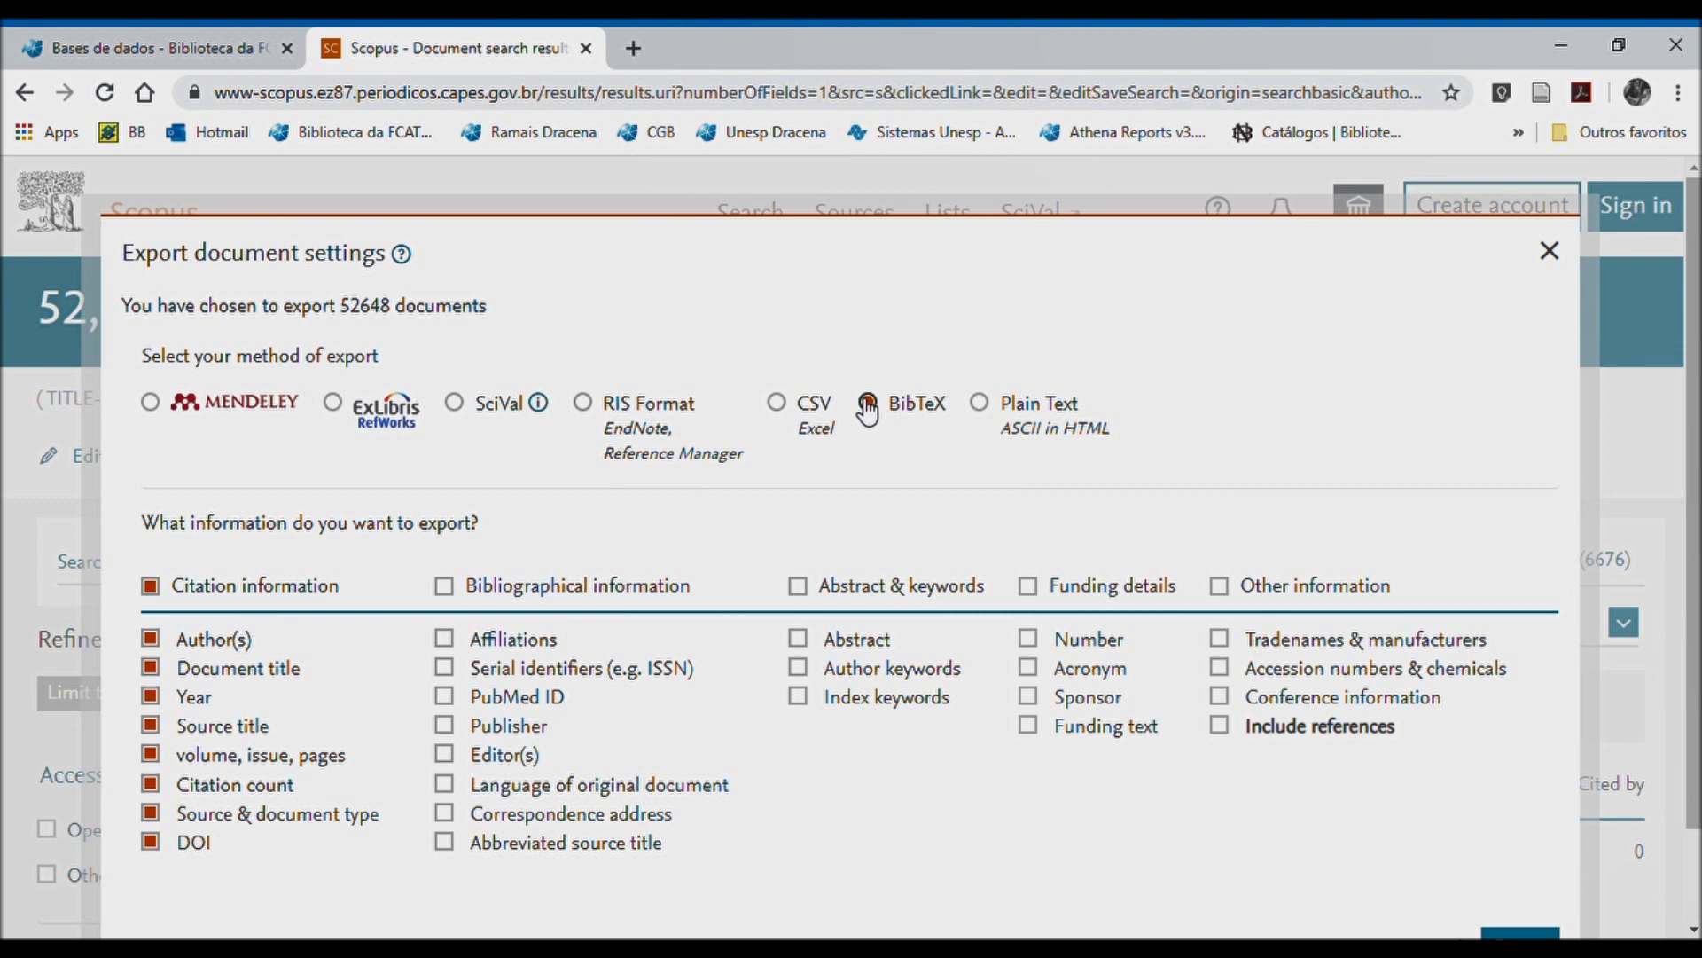
pyautogui.click(585, 404)
# - Try adding the bibliographical information and abstract and keywords groups to the export, and clear both again
pyautogui.click(449, 589)
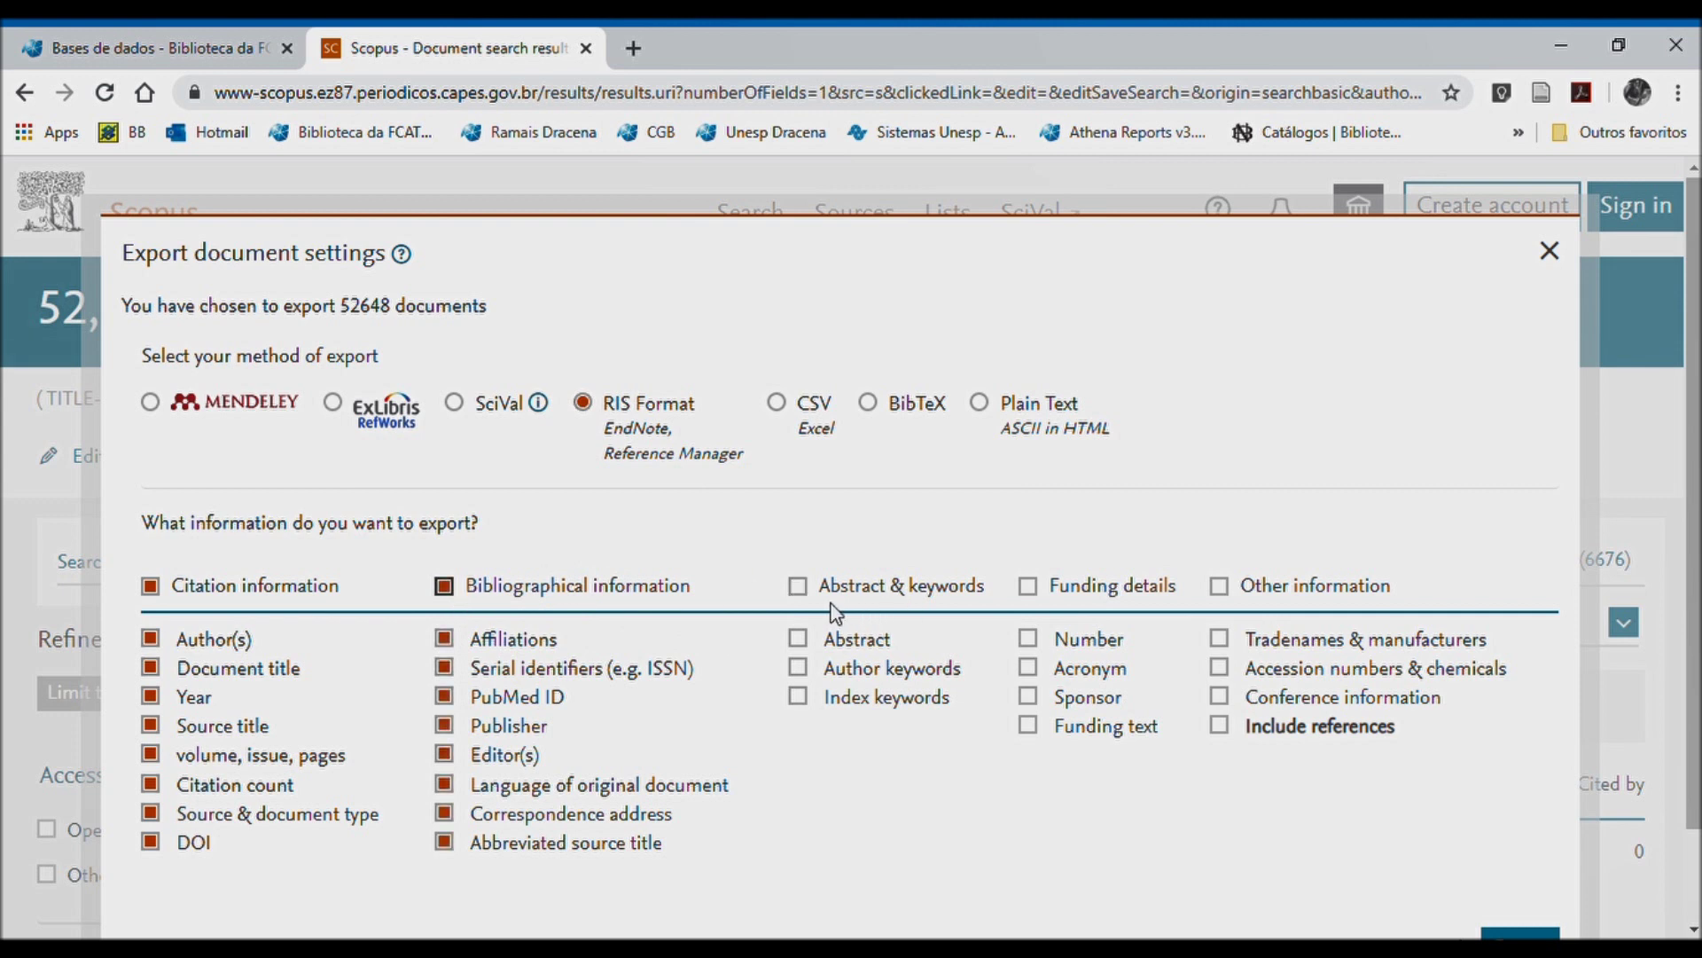
pyautogui.click(800, 587)
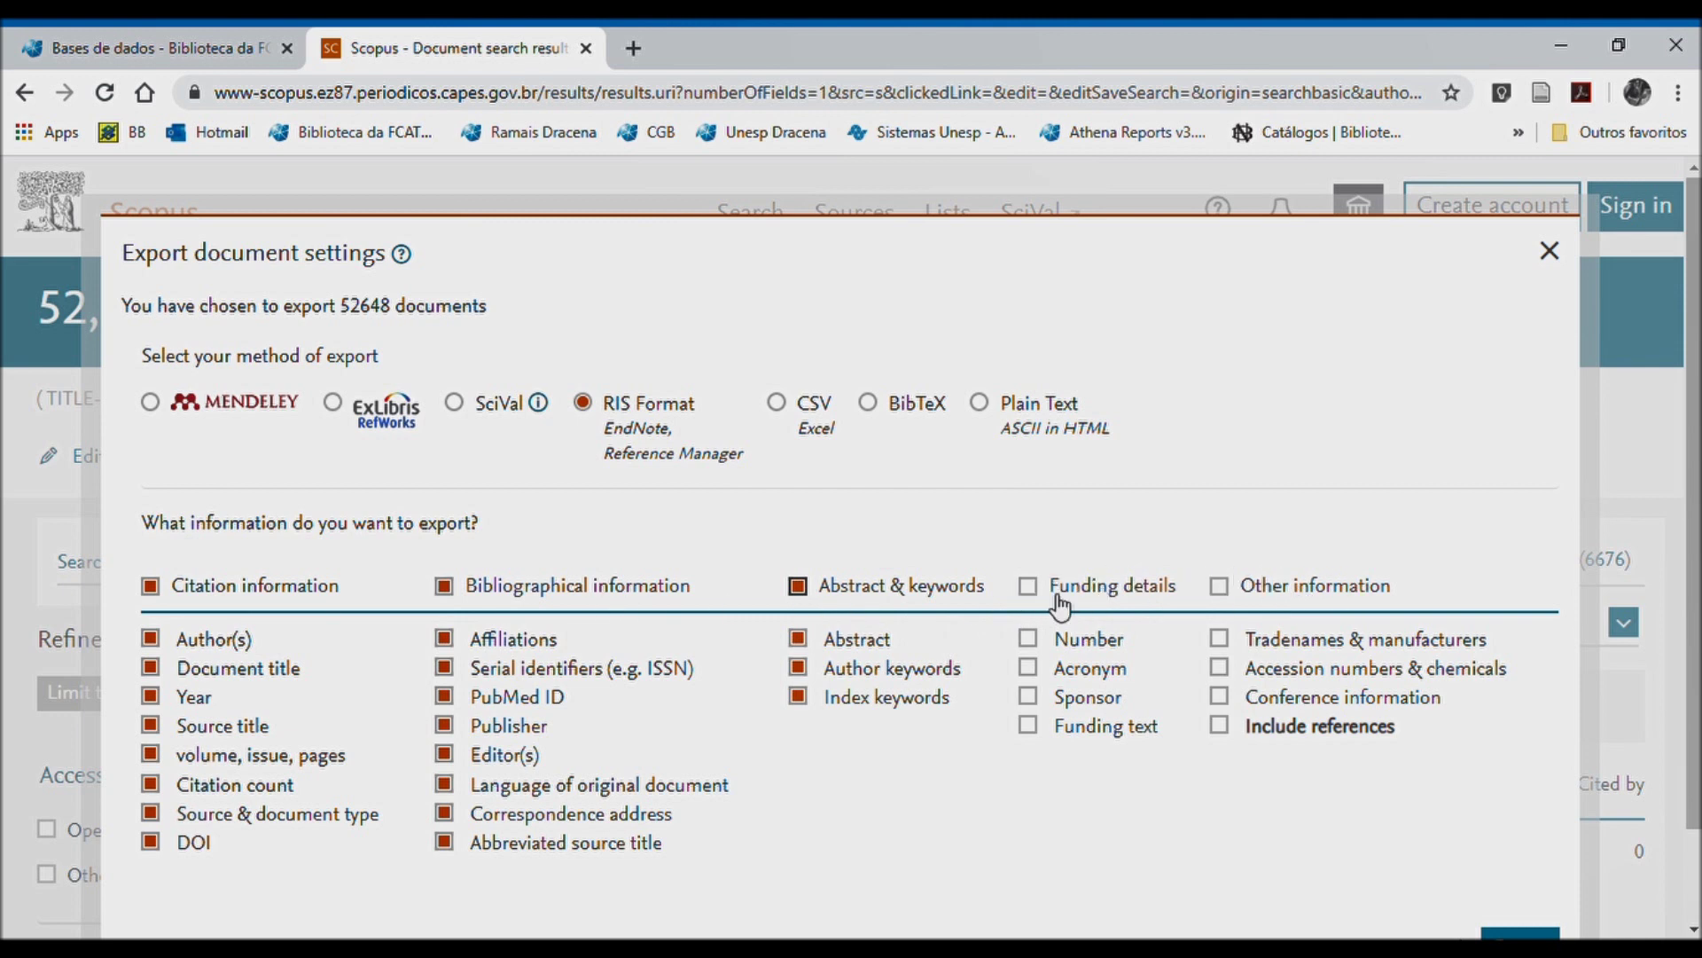
pyautogui.click(799, 586)
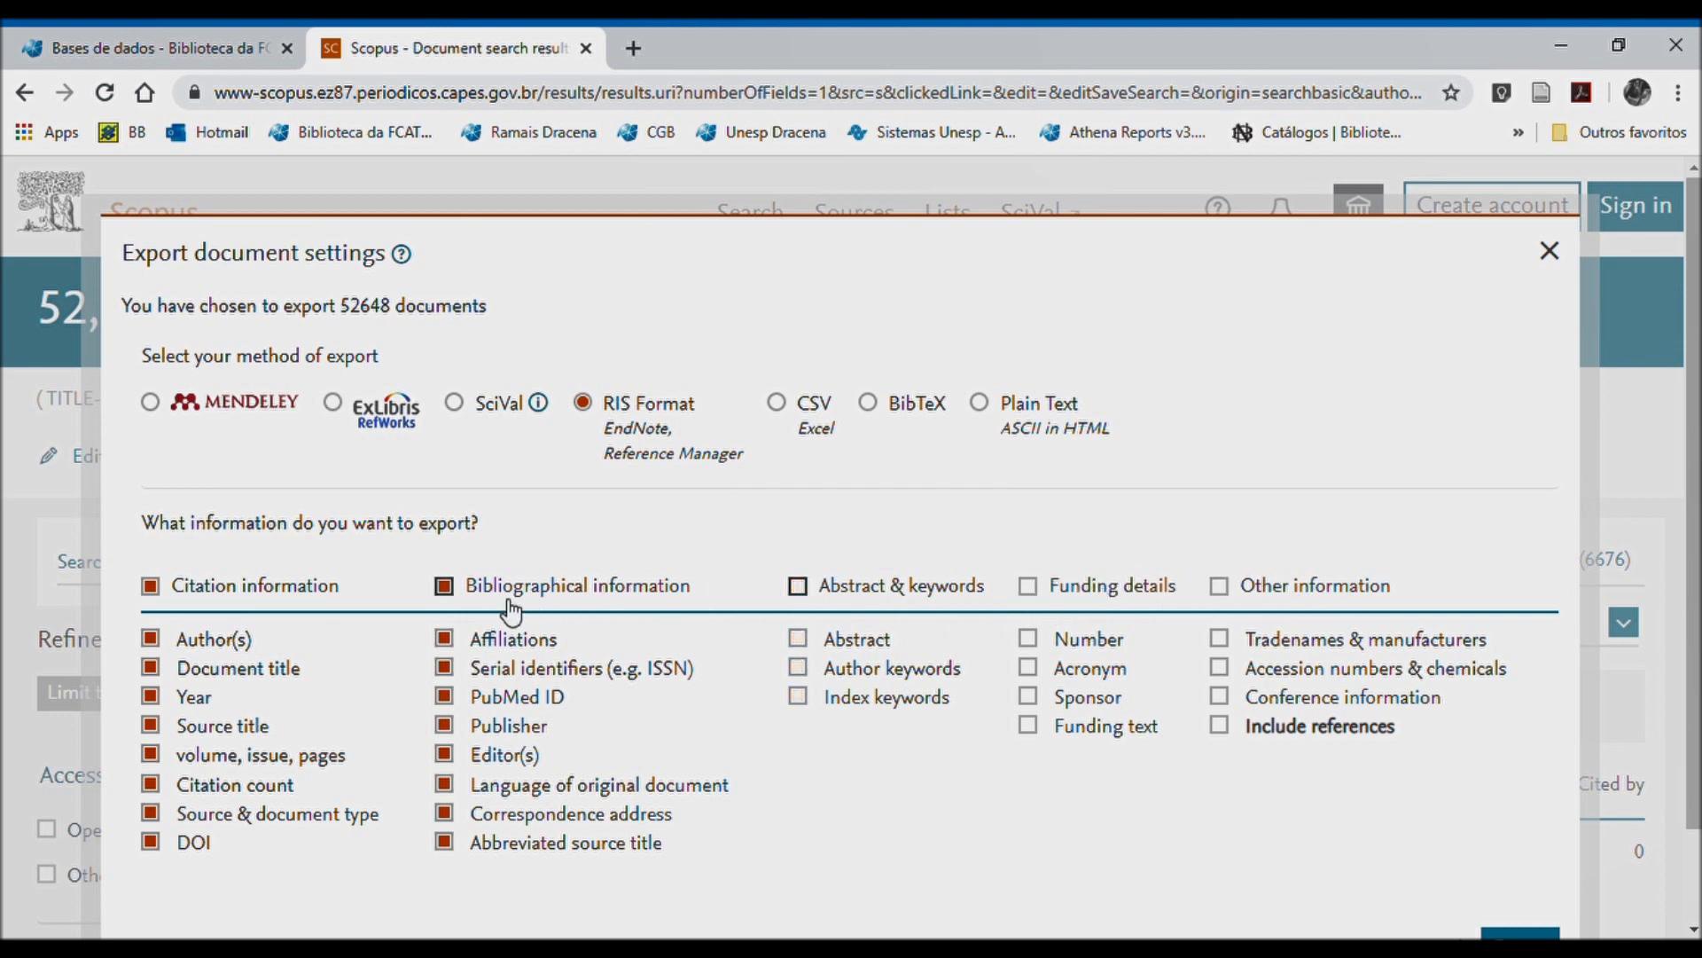
pyautogui.click(444, 586)
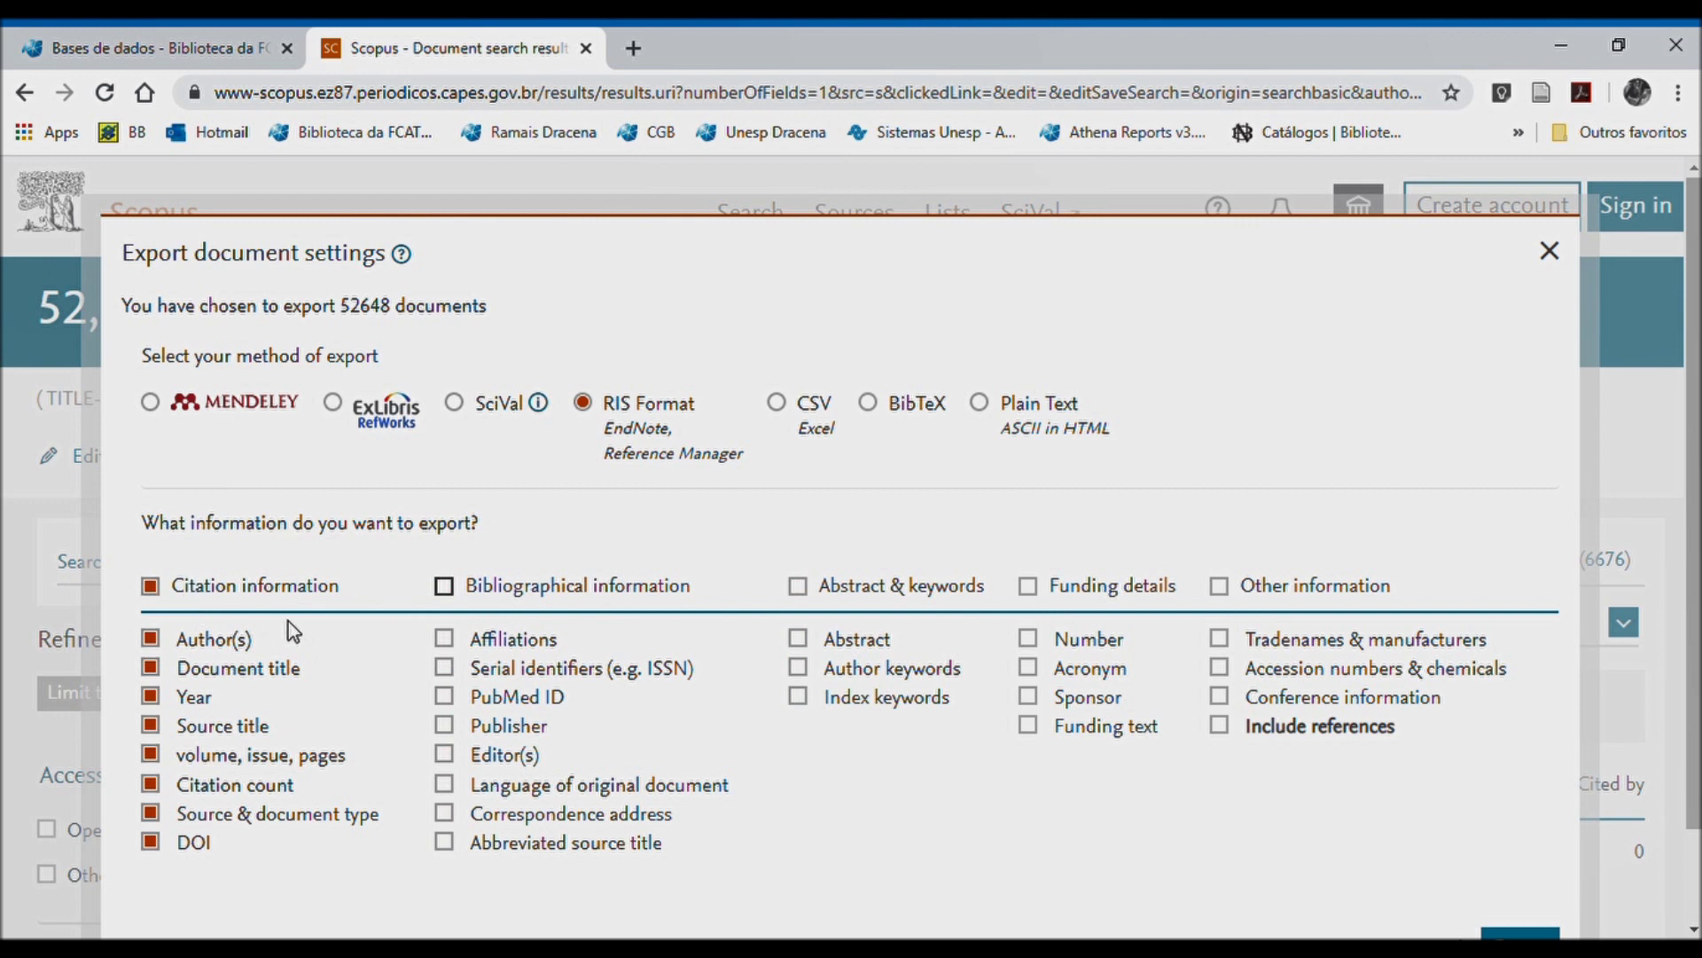
# - Export the selected documents with citation information, choosing the RIS export type limited to the first 2,000 documents
pyautogui.scroll(-1, 653, 517)
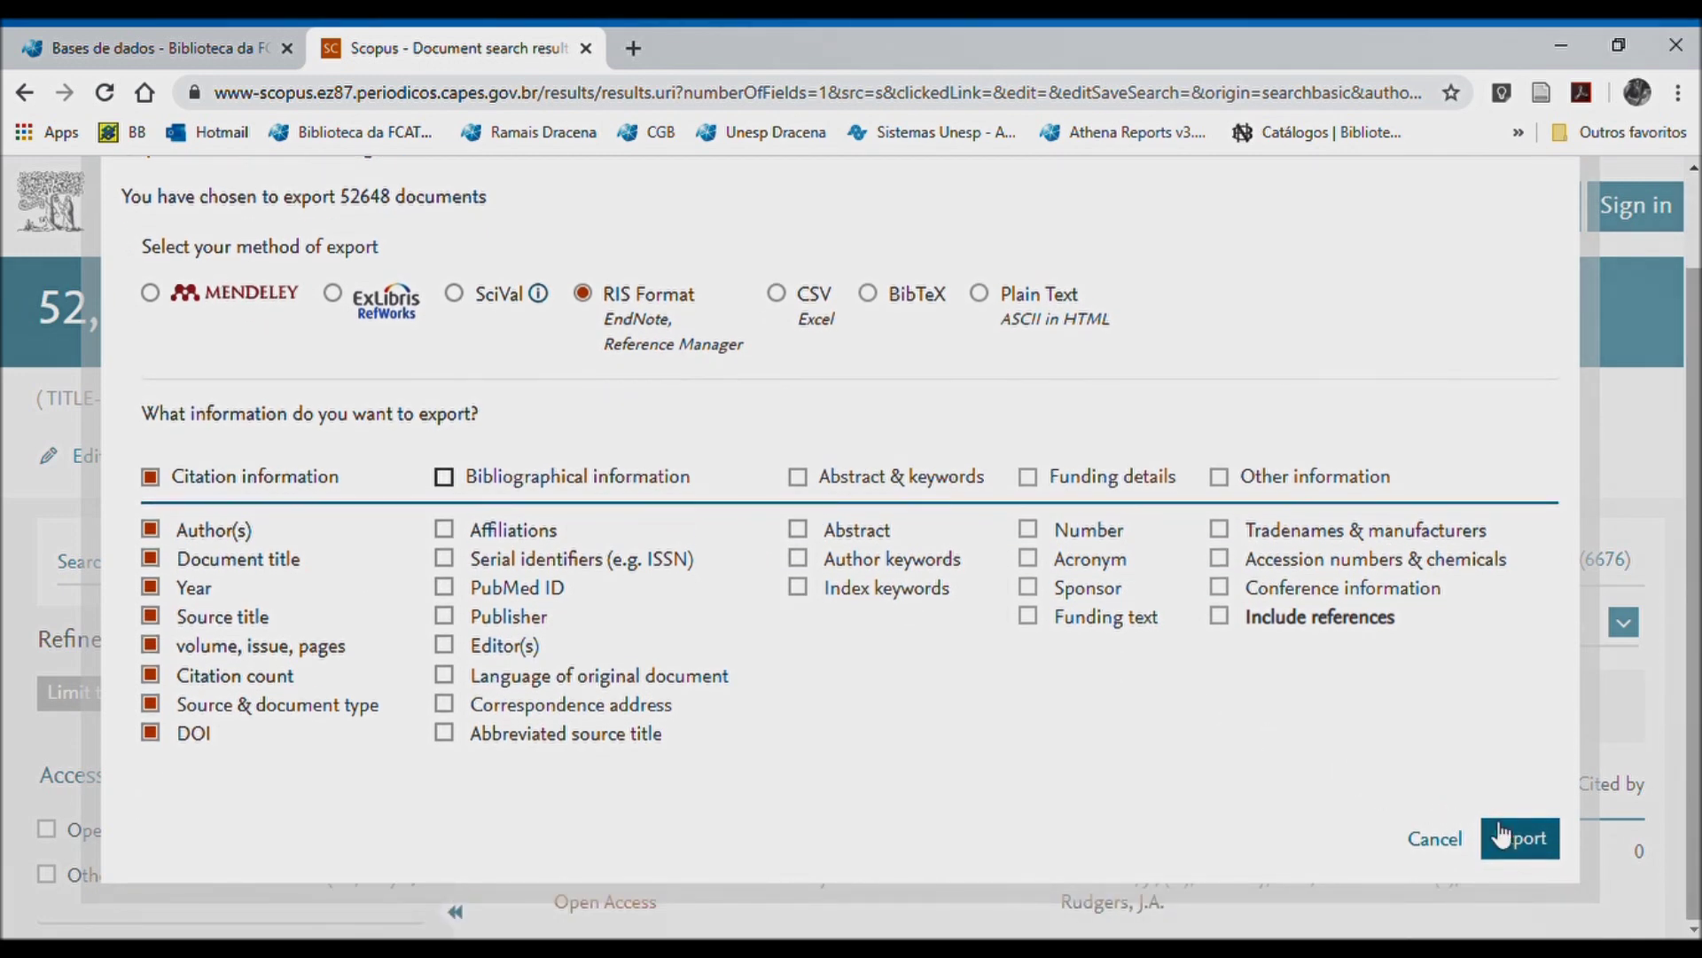
pyautogui.click(1539, 847)
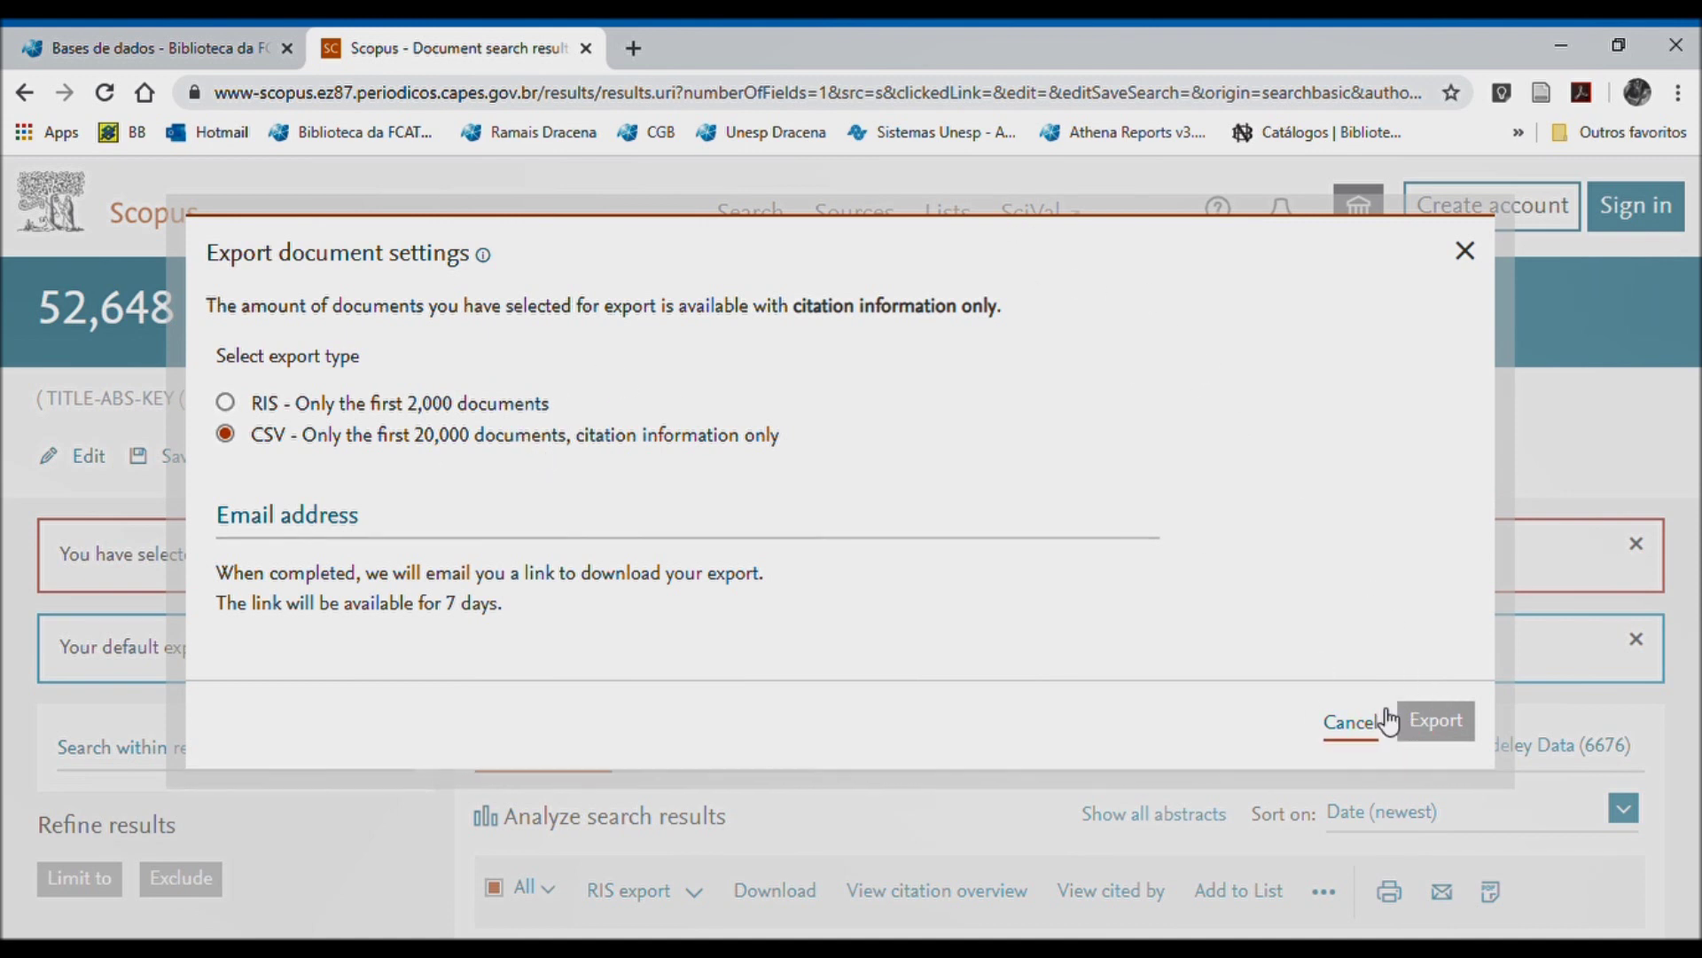
pyautogui.click(226, 405)
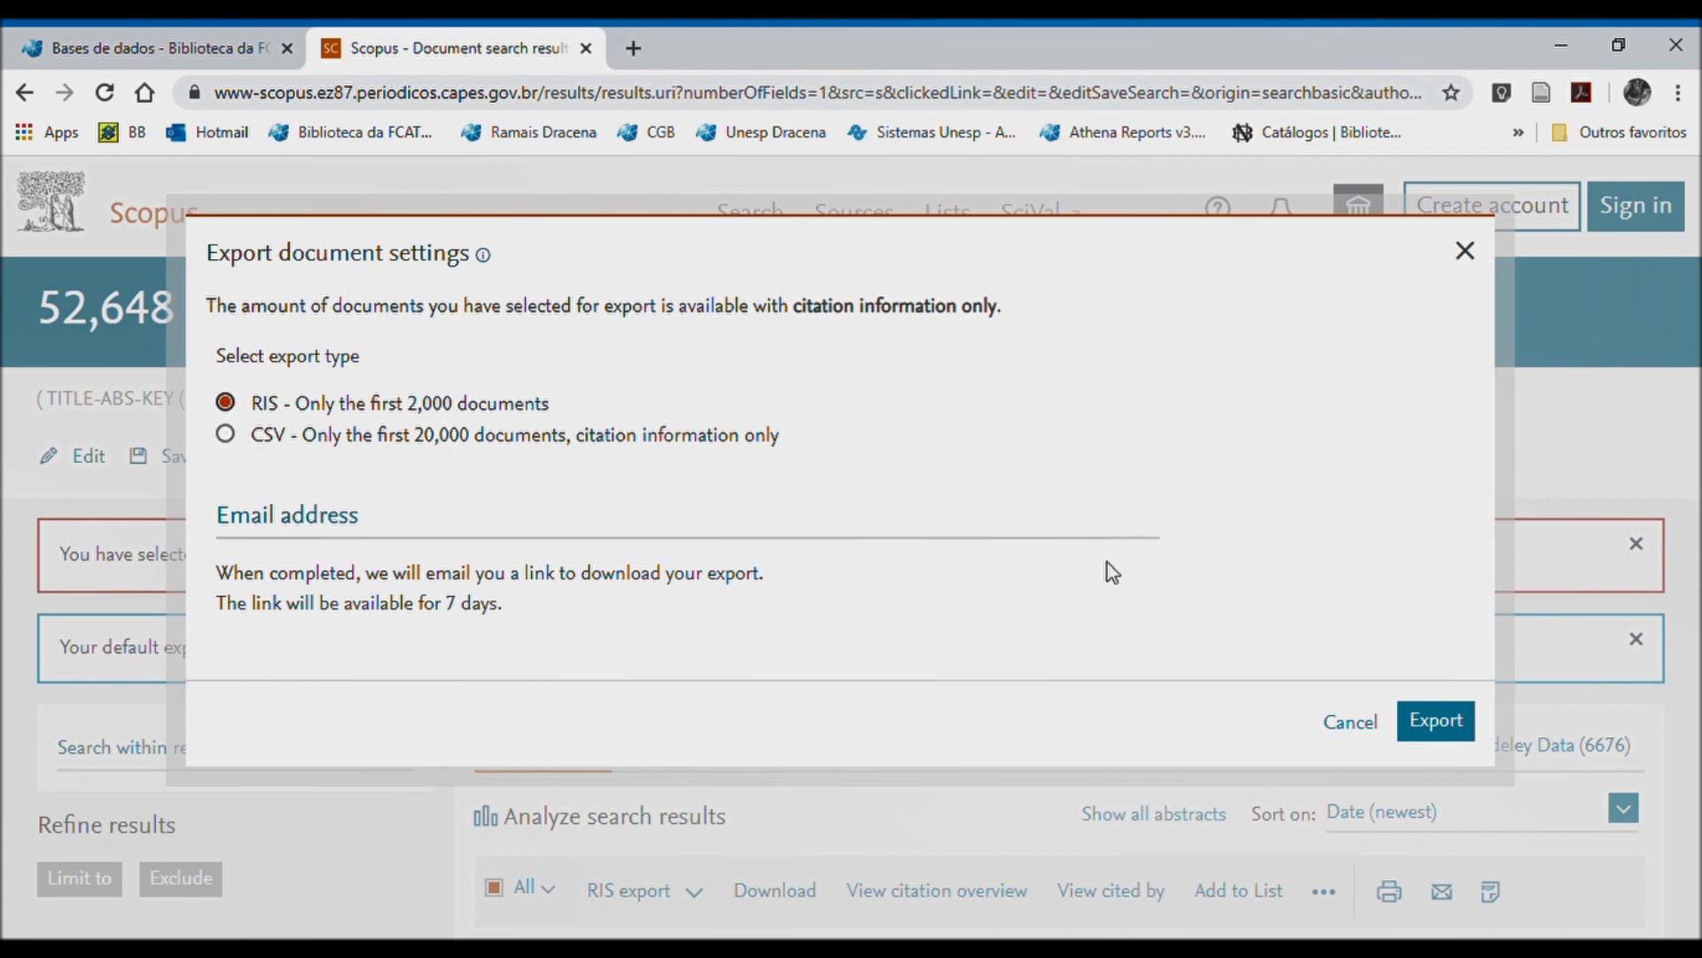
pyautogui.click(1451, 725)
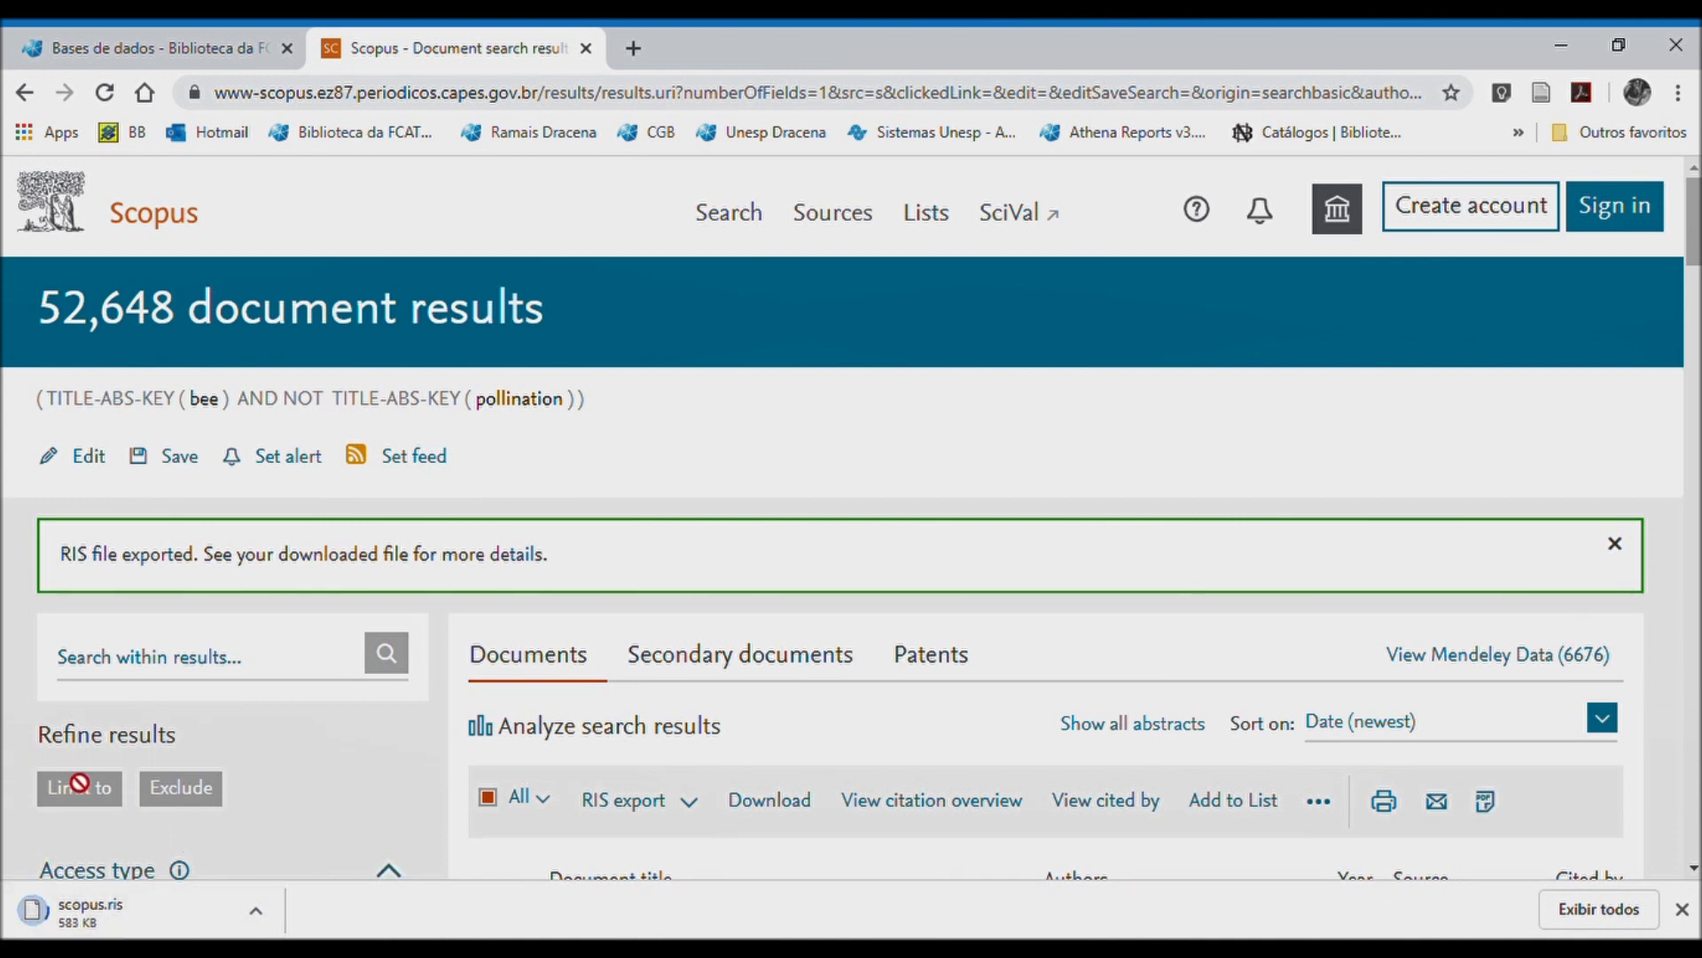
# - Clear the selection of all results and select only the first two documents
pyautogui.scroll(-5, 413, 315)
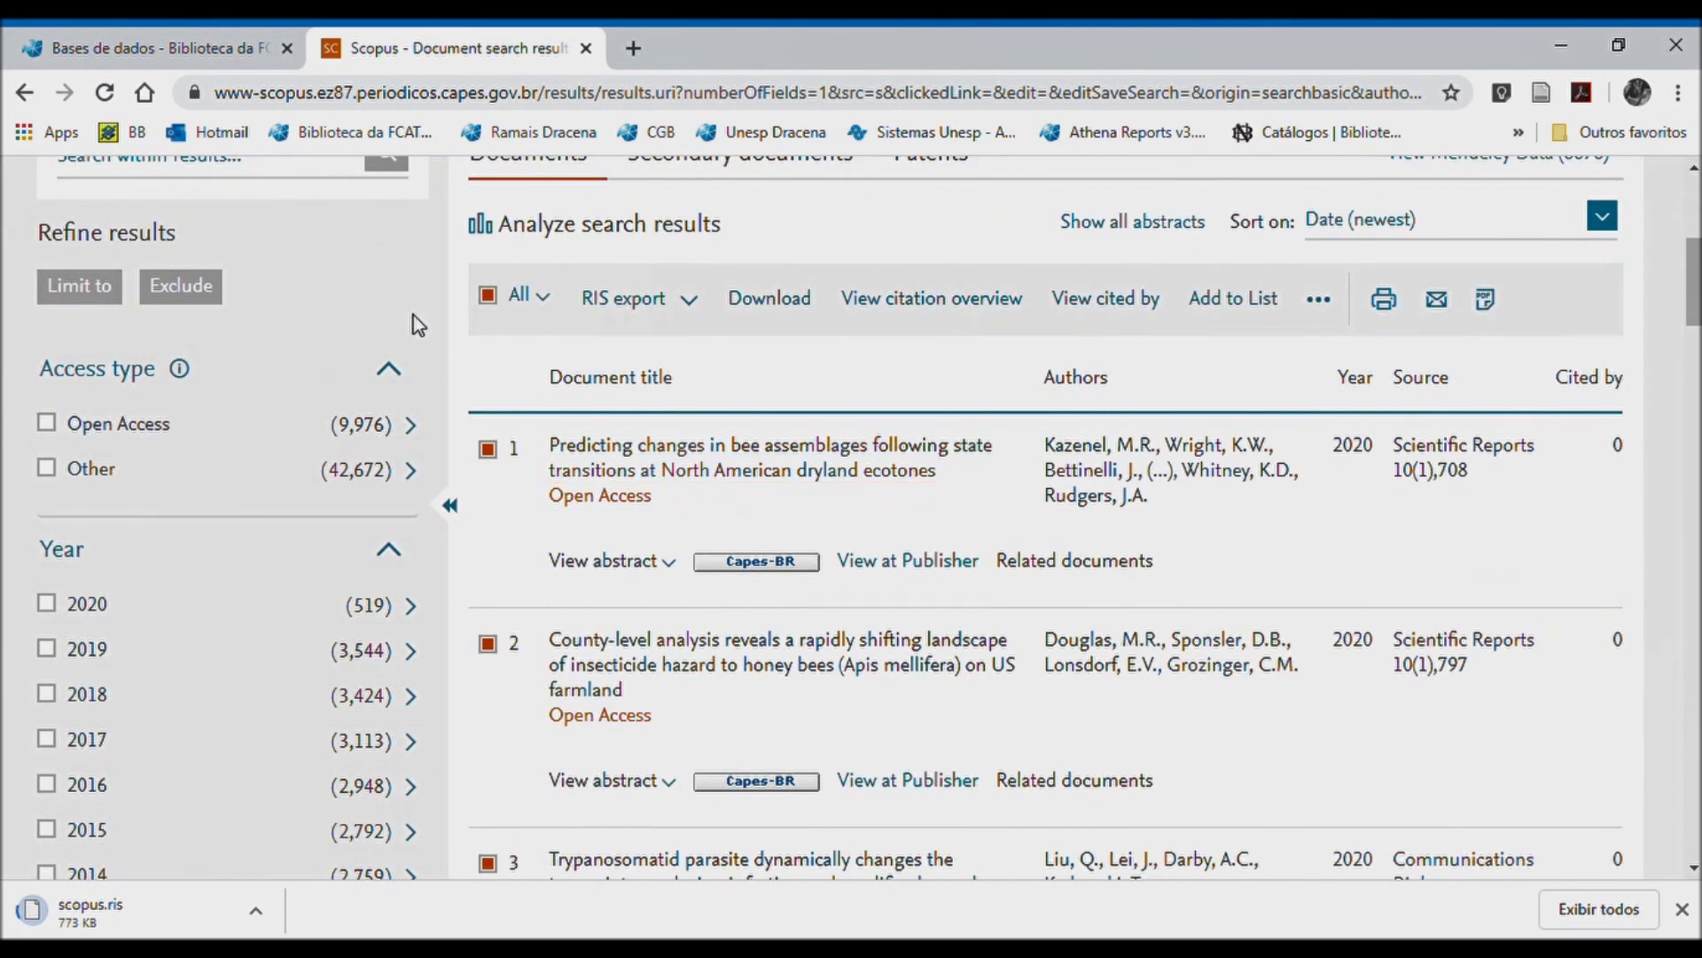
pyautogui.click(490, 299)
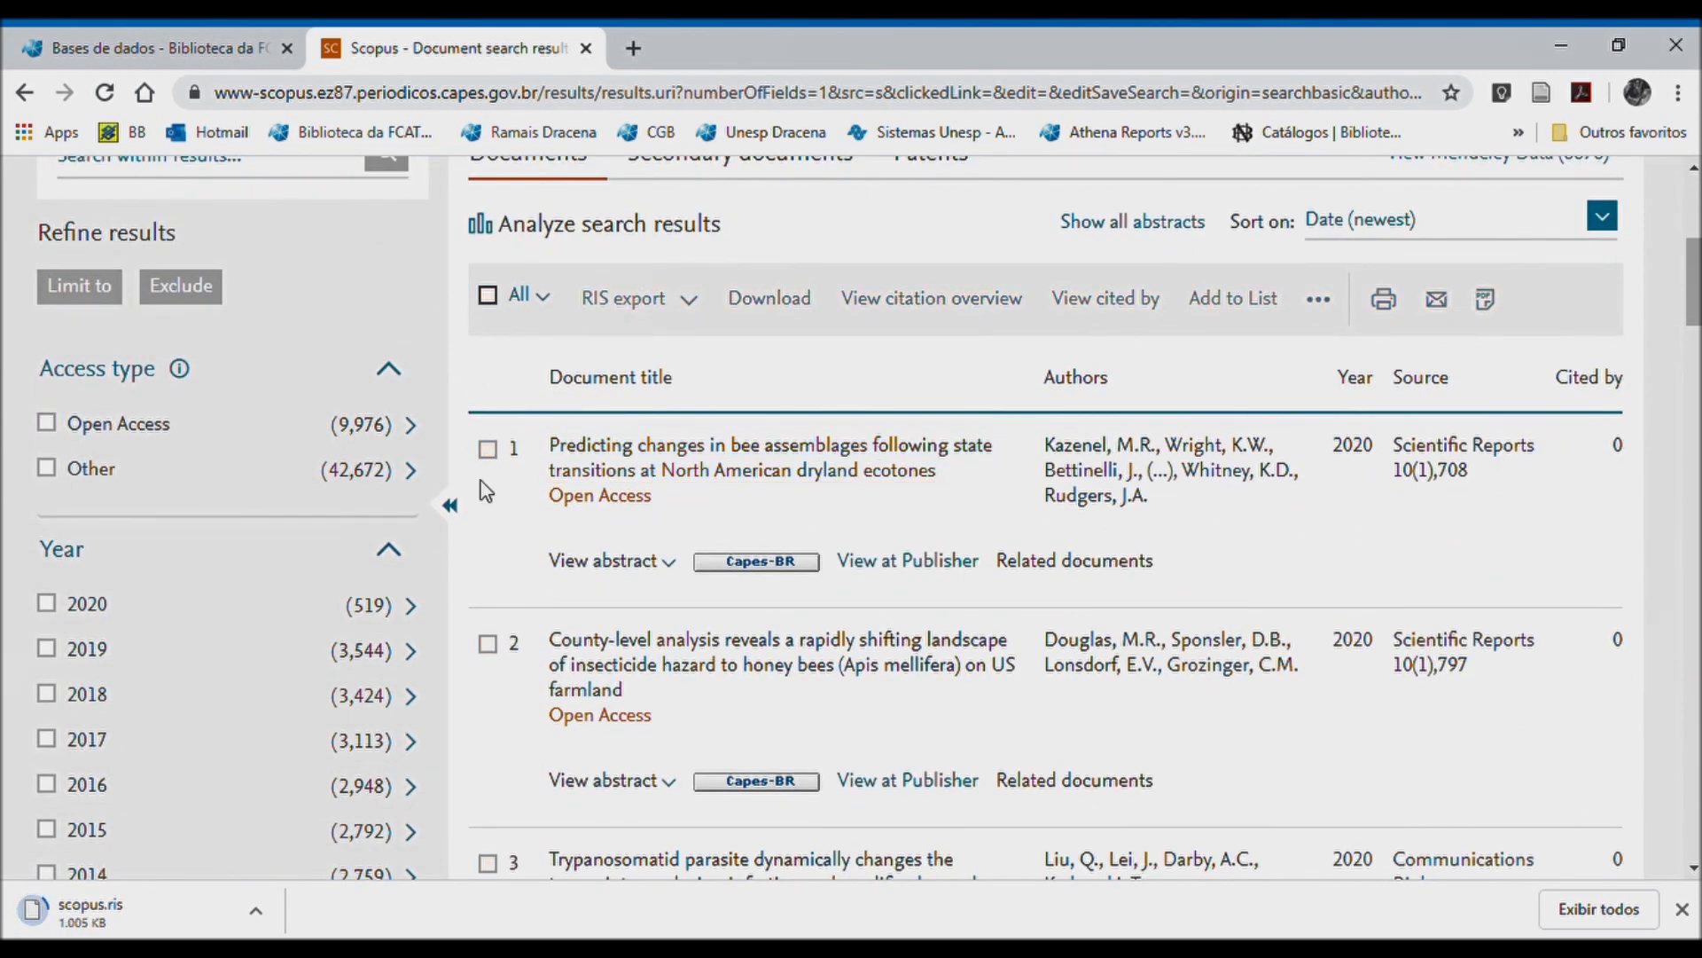
pyautogui.click(490, 450)
pyautogui.click(488, 644)
# - Open the export settings for the two selected documents and close them without exporting
pyautogui.scroll(3, 1188, 748)
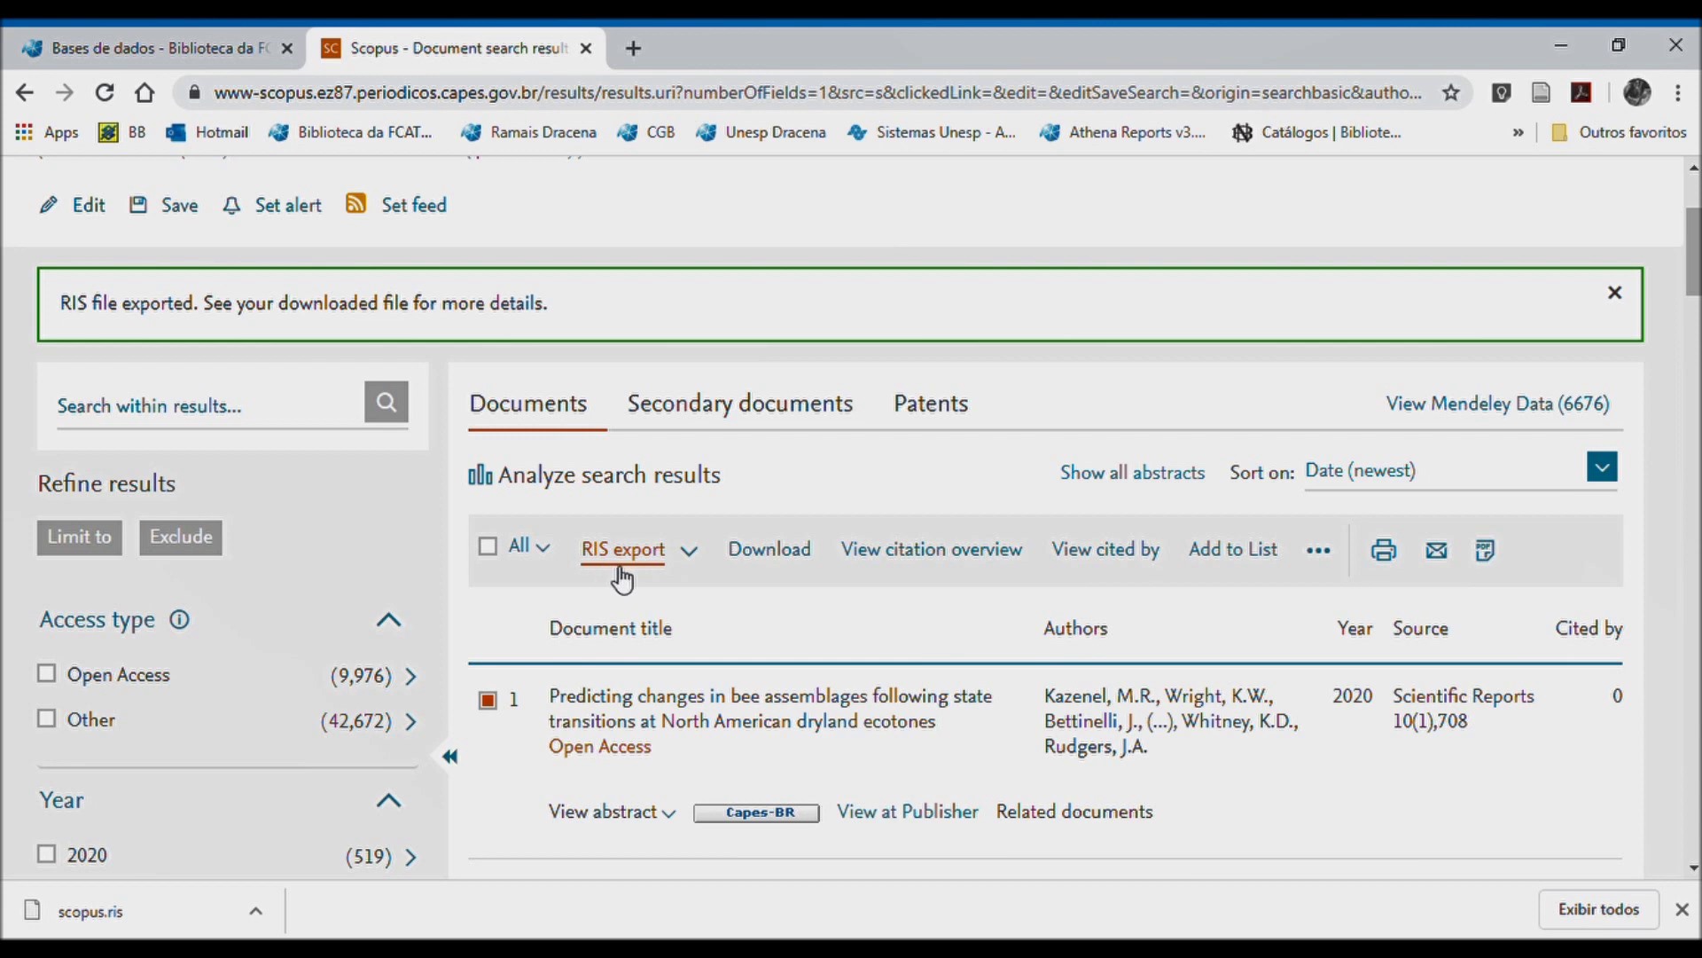
pyautogui.click(690, 553)
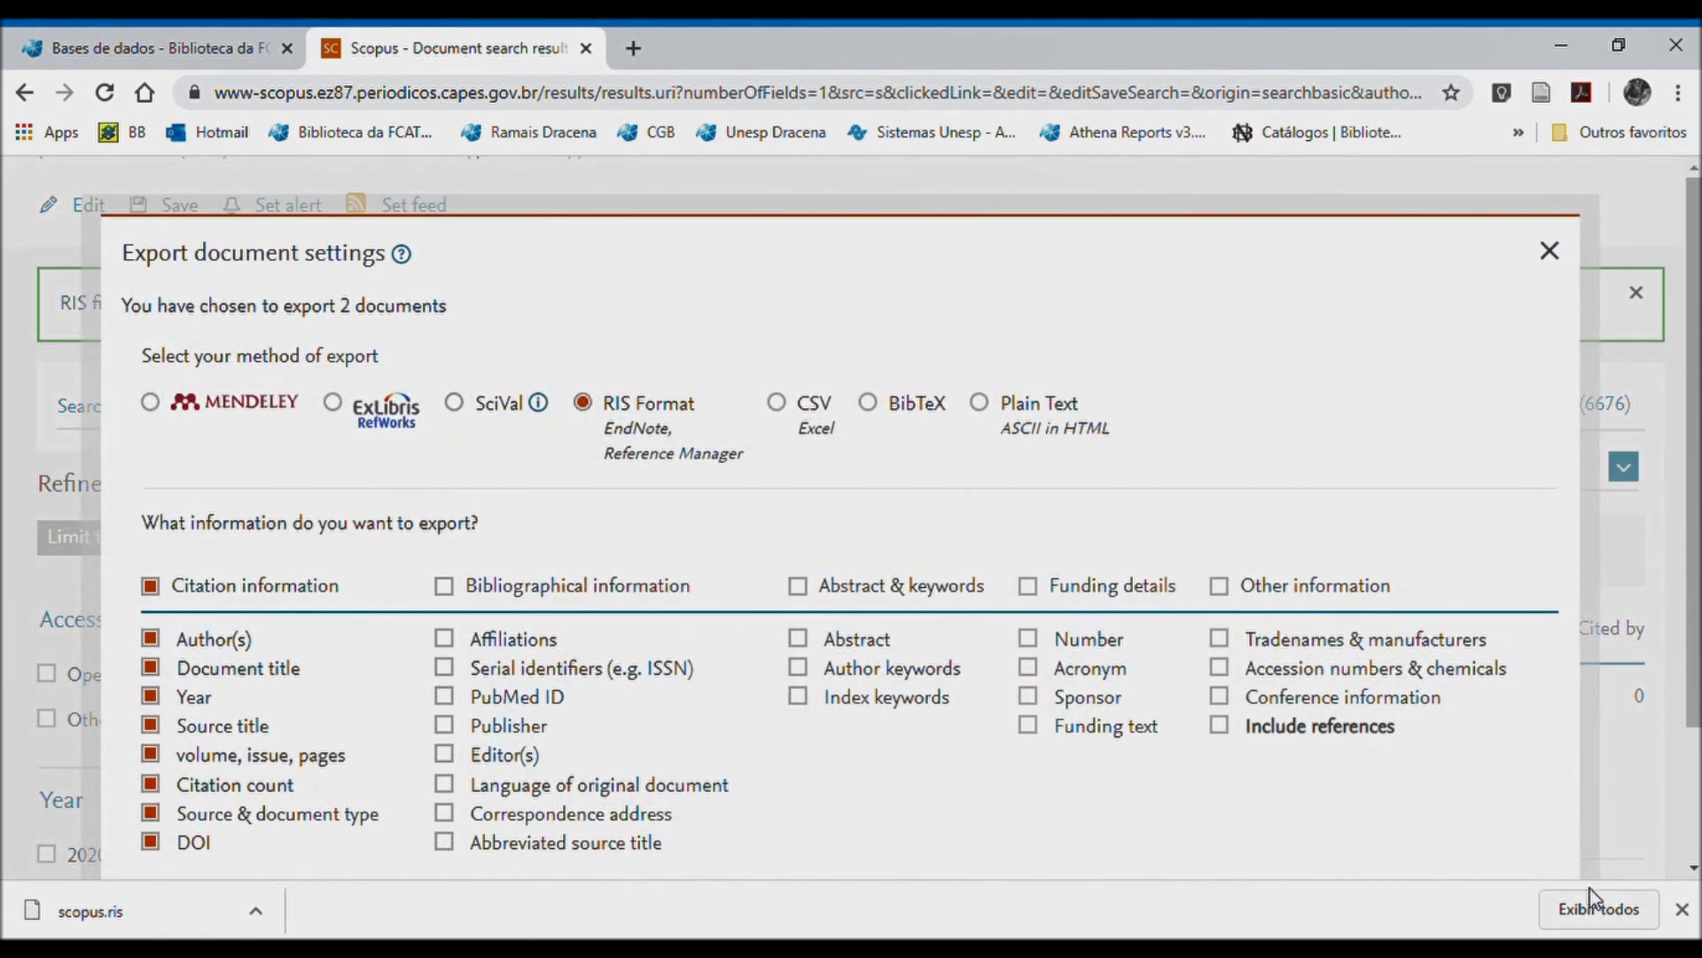
pyautogui.scroll(-2, 1525, 798)
pyautogui.click(1449, 771)
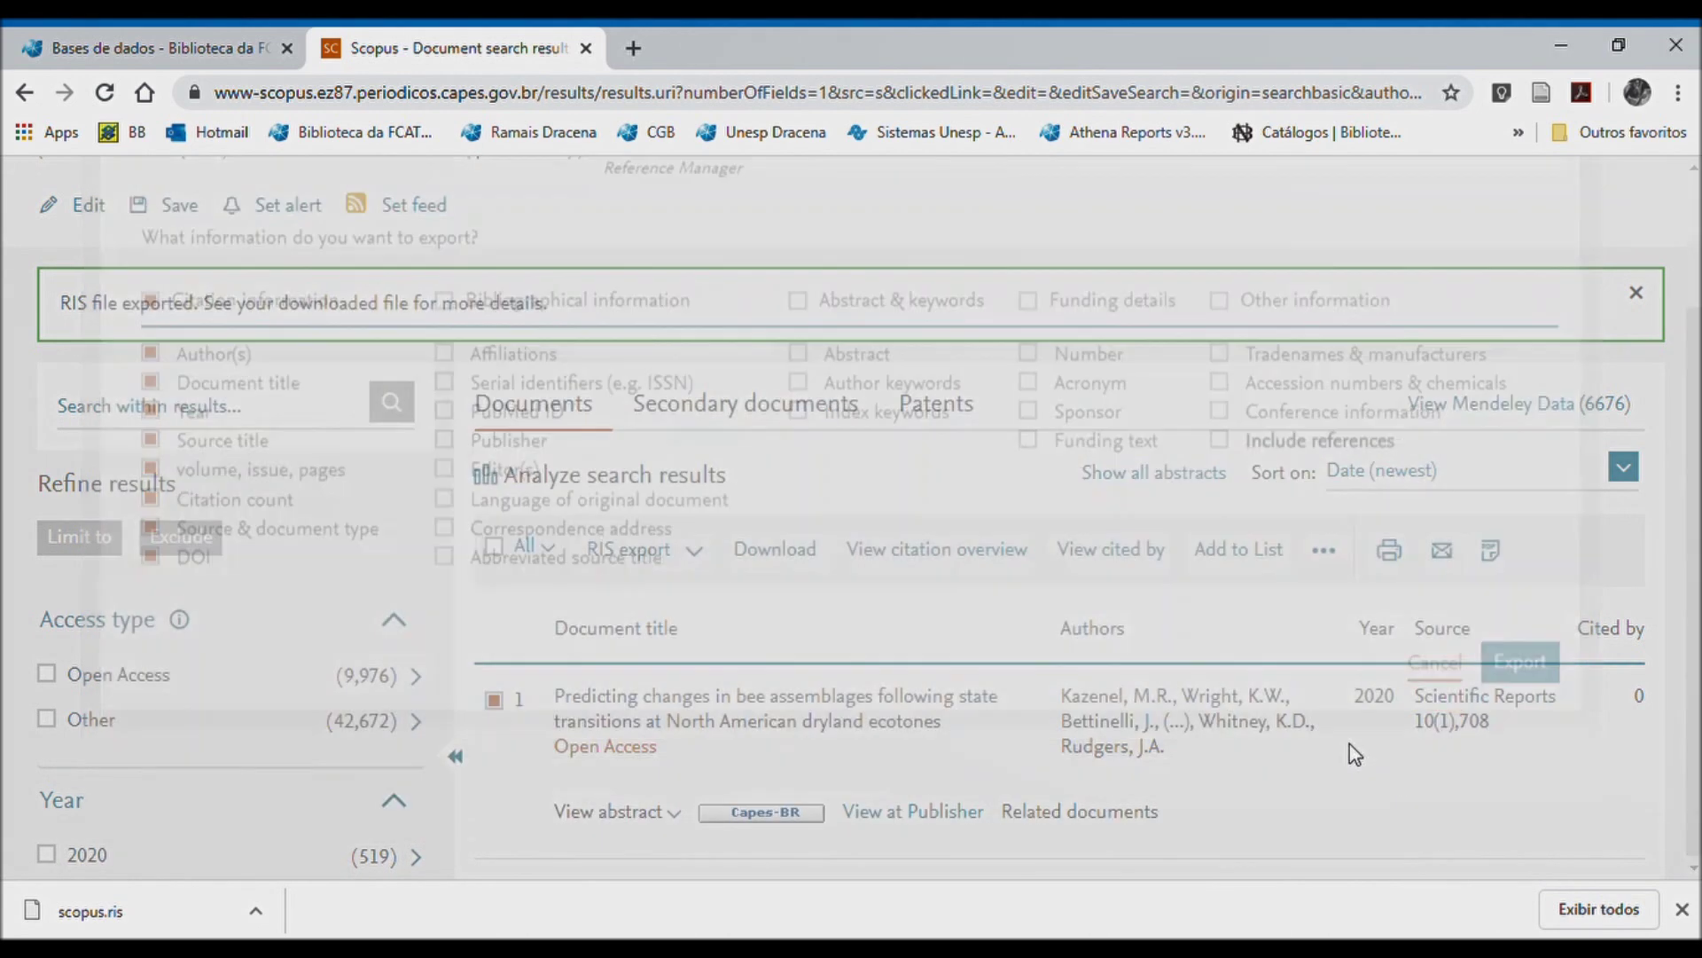
# - Deselect the first two documents in the results list
pyautogui.scroll(3, 680, 649)
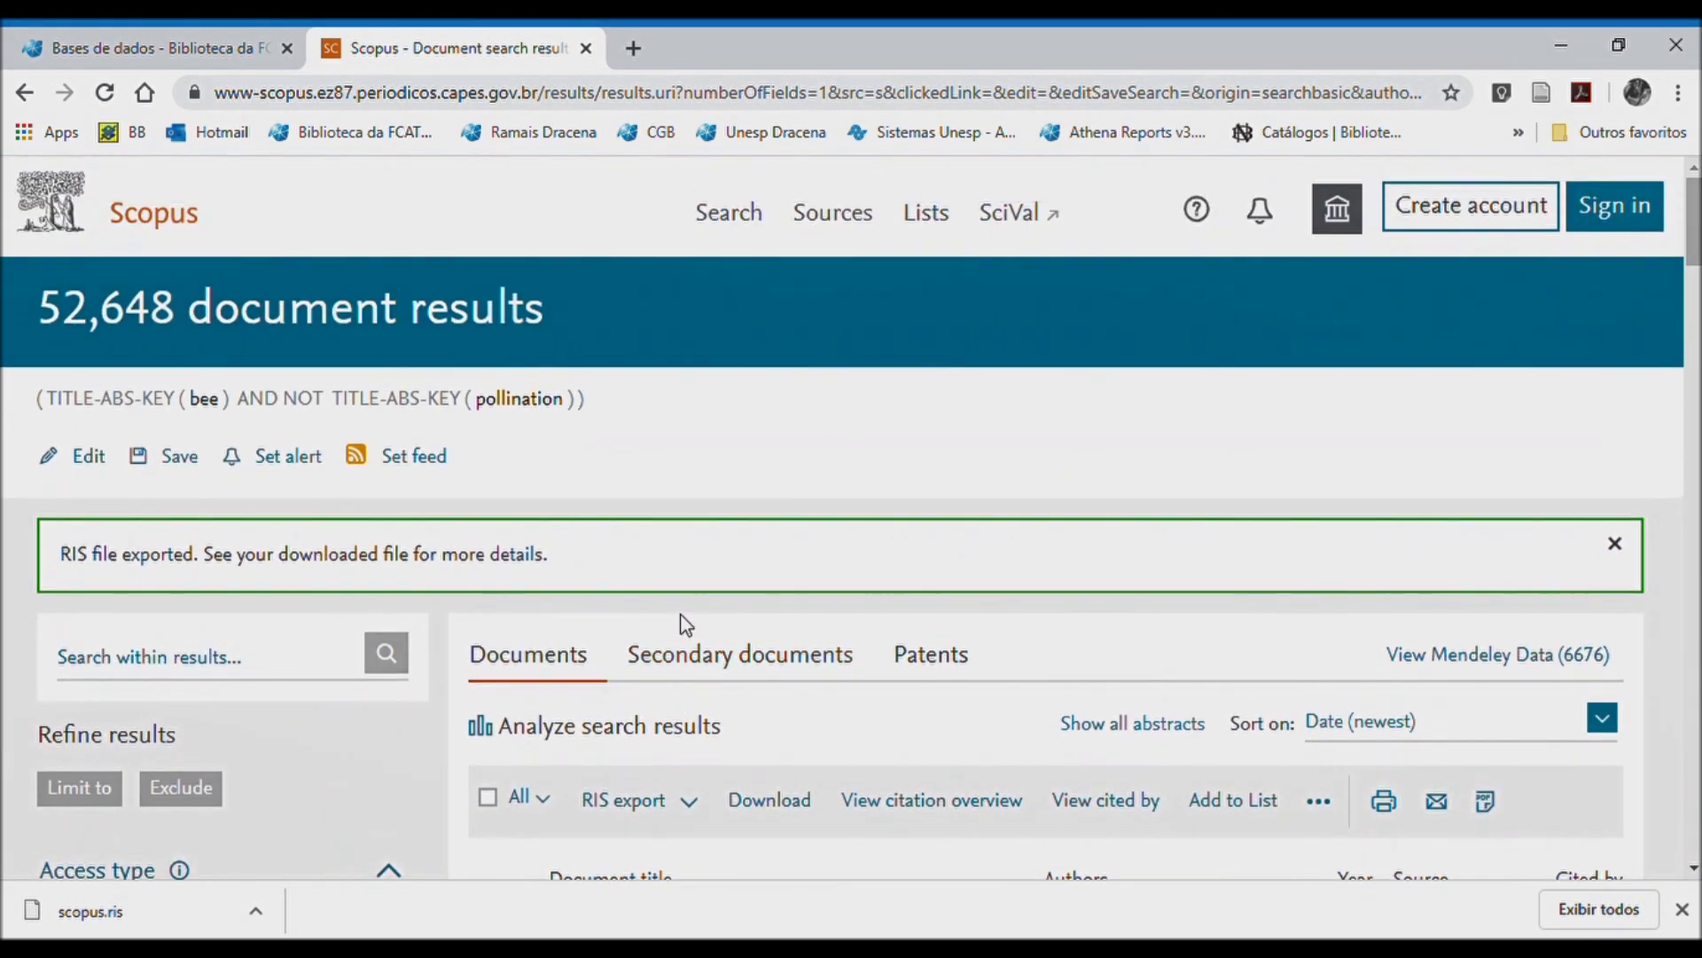
pyautogui.scroll(-3, 703, 585)
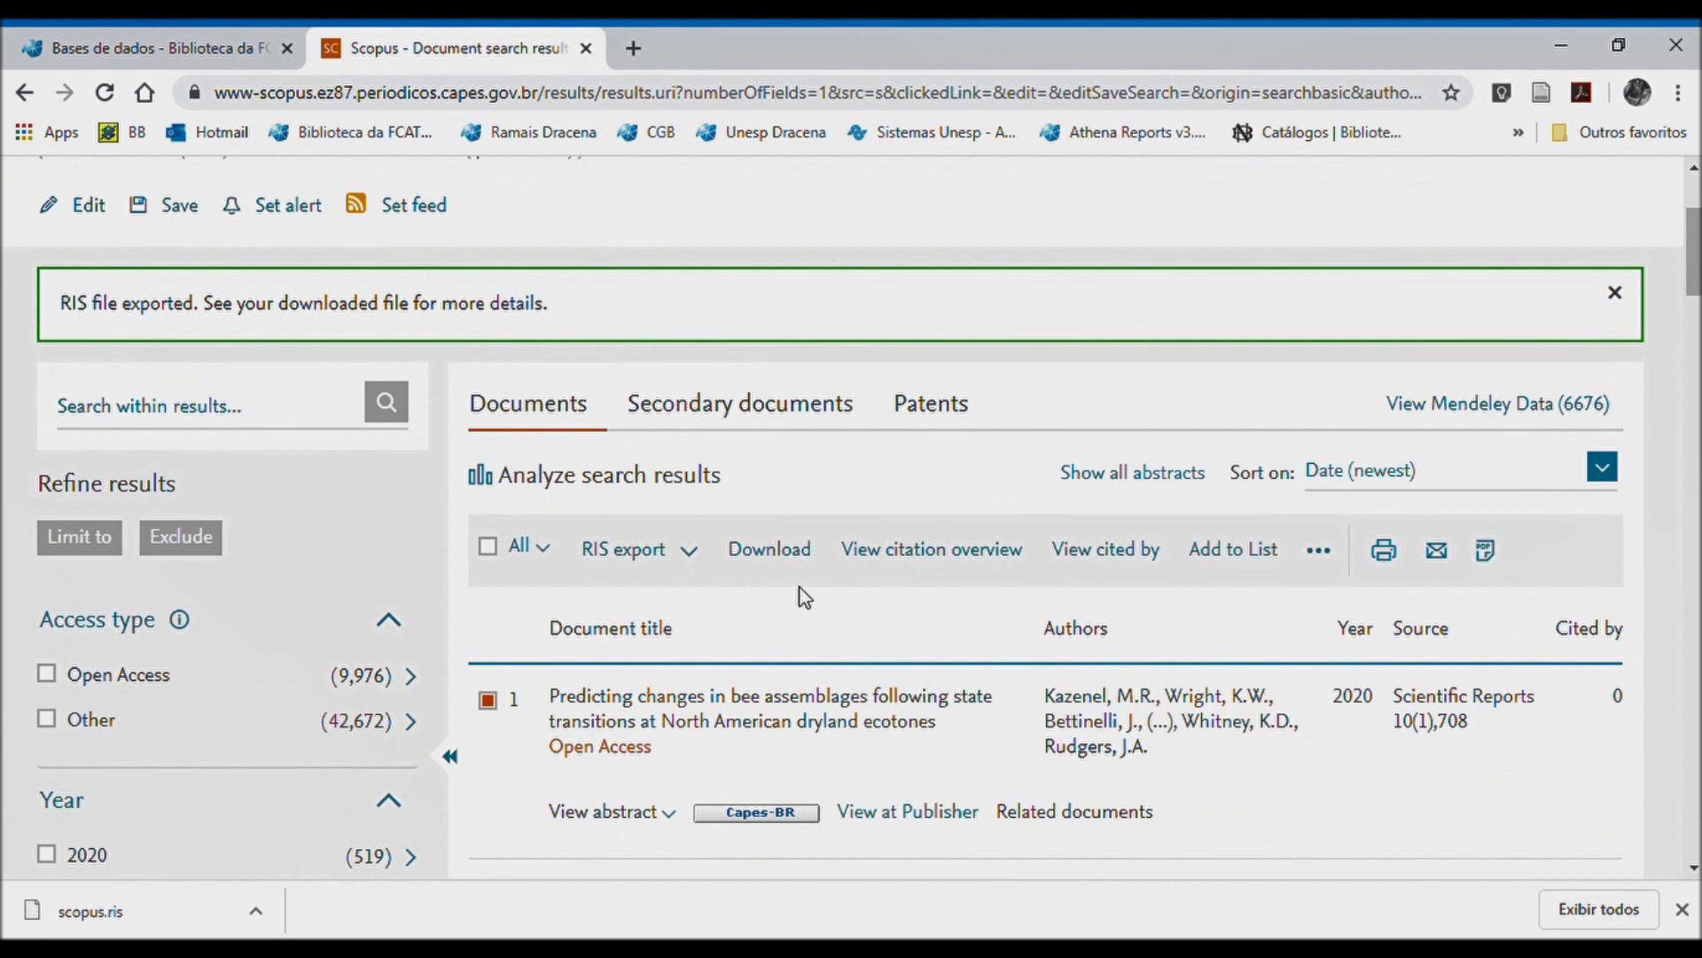
pyautogui.scroll(-4, 802, 607)
pyautogui.click(488, 325)
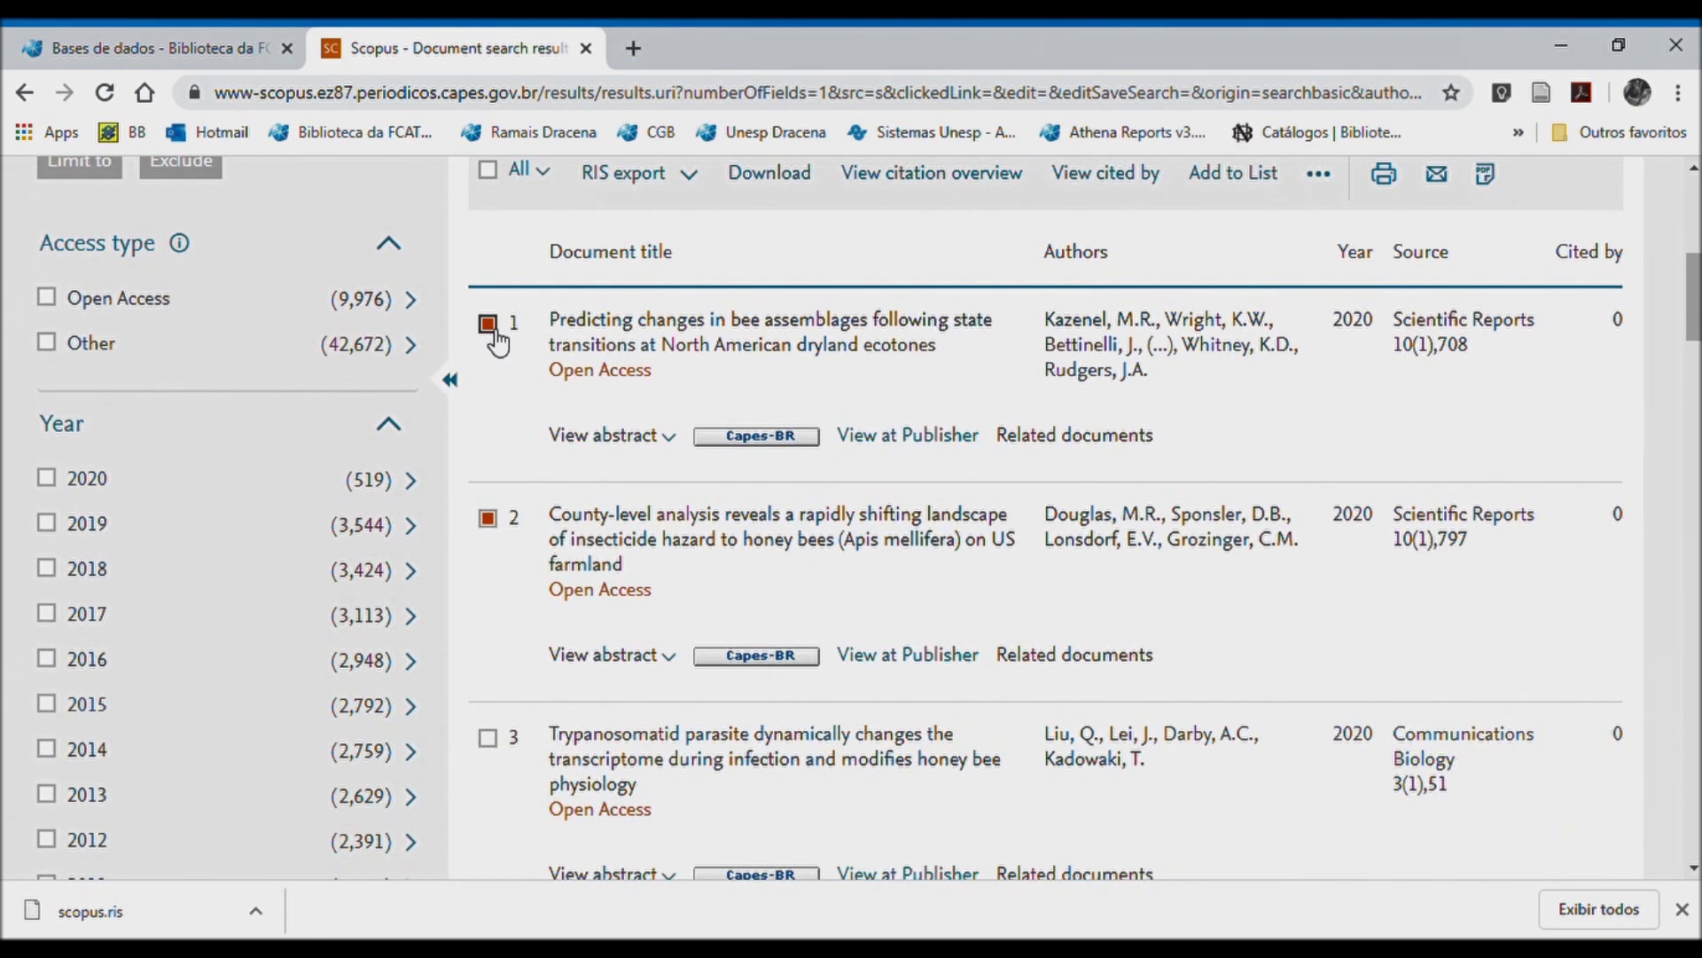
pyautogui.click(489, 520)
pyautogui.scroll(1, 981, 532)
pyautogui.scroll(2, 981, 532)
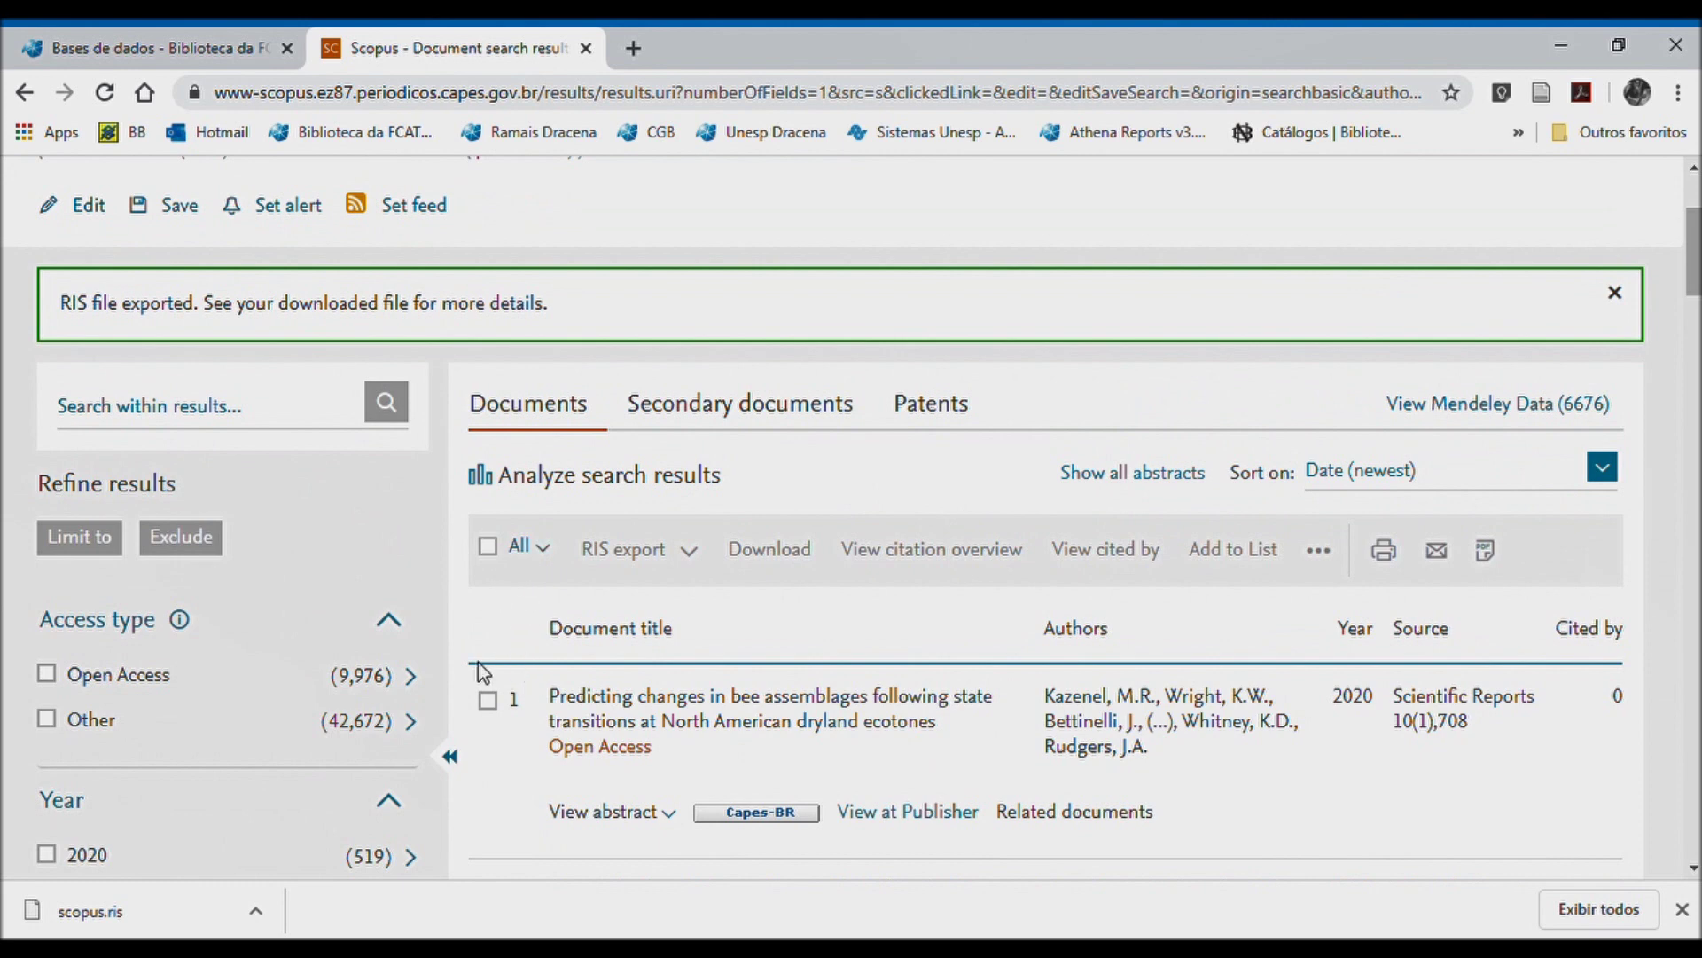
# - Select the first document in the results and deselect it again
pyautogui.click(487, 700)
pyautogui.scroll(-5, 488, 700)
pyautogui.scroll(2, 695, 675)
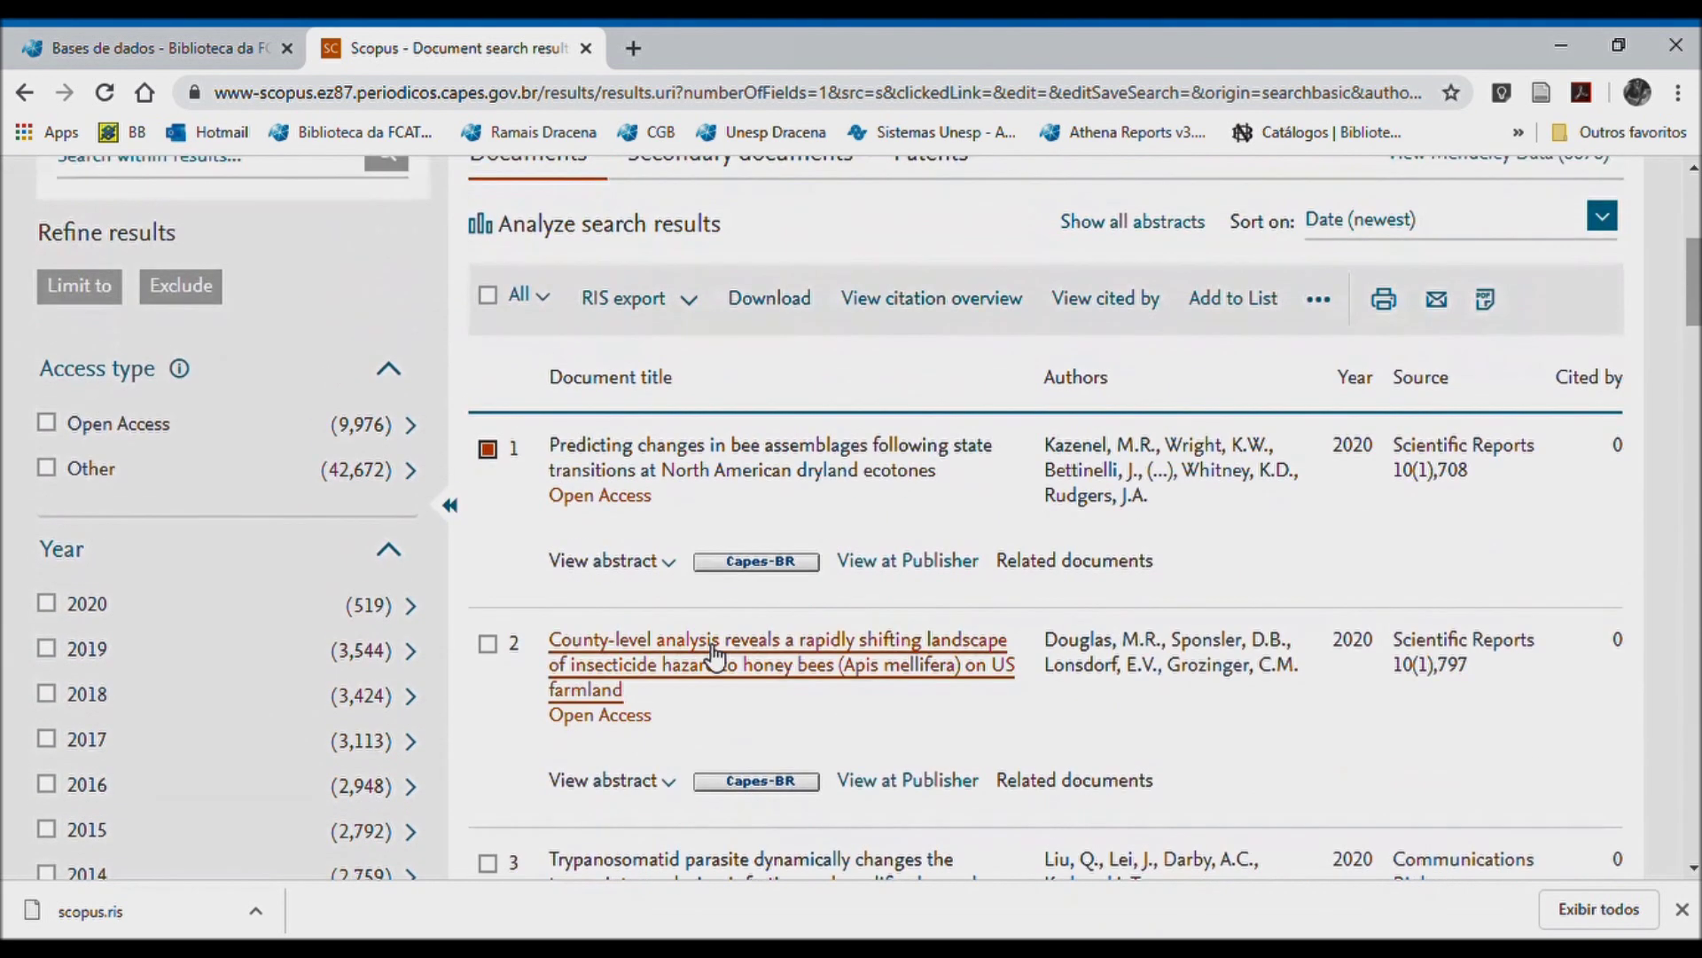
pyautogui.click(488, 449)
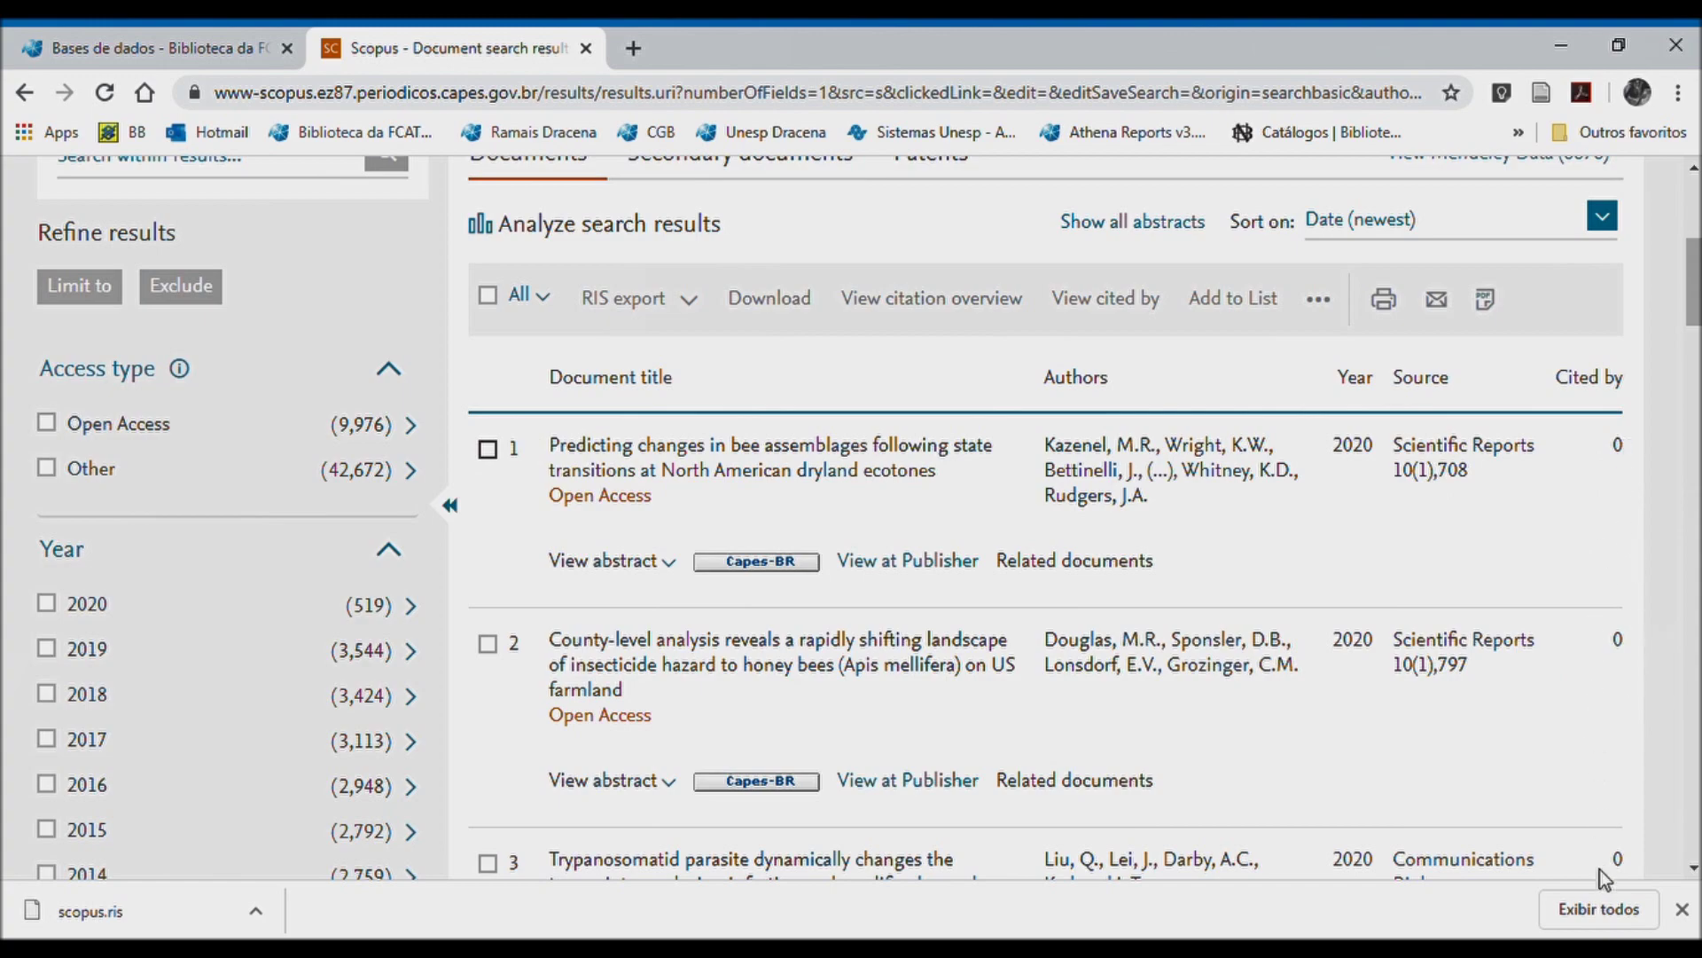
# - Look through the whole first page of results along with its refine filters and the actions available for documents
pyautogui.scroll(-12, 1601, 876)
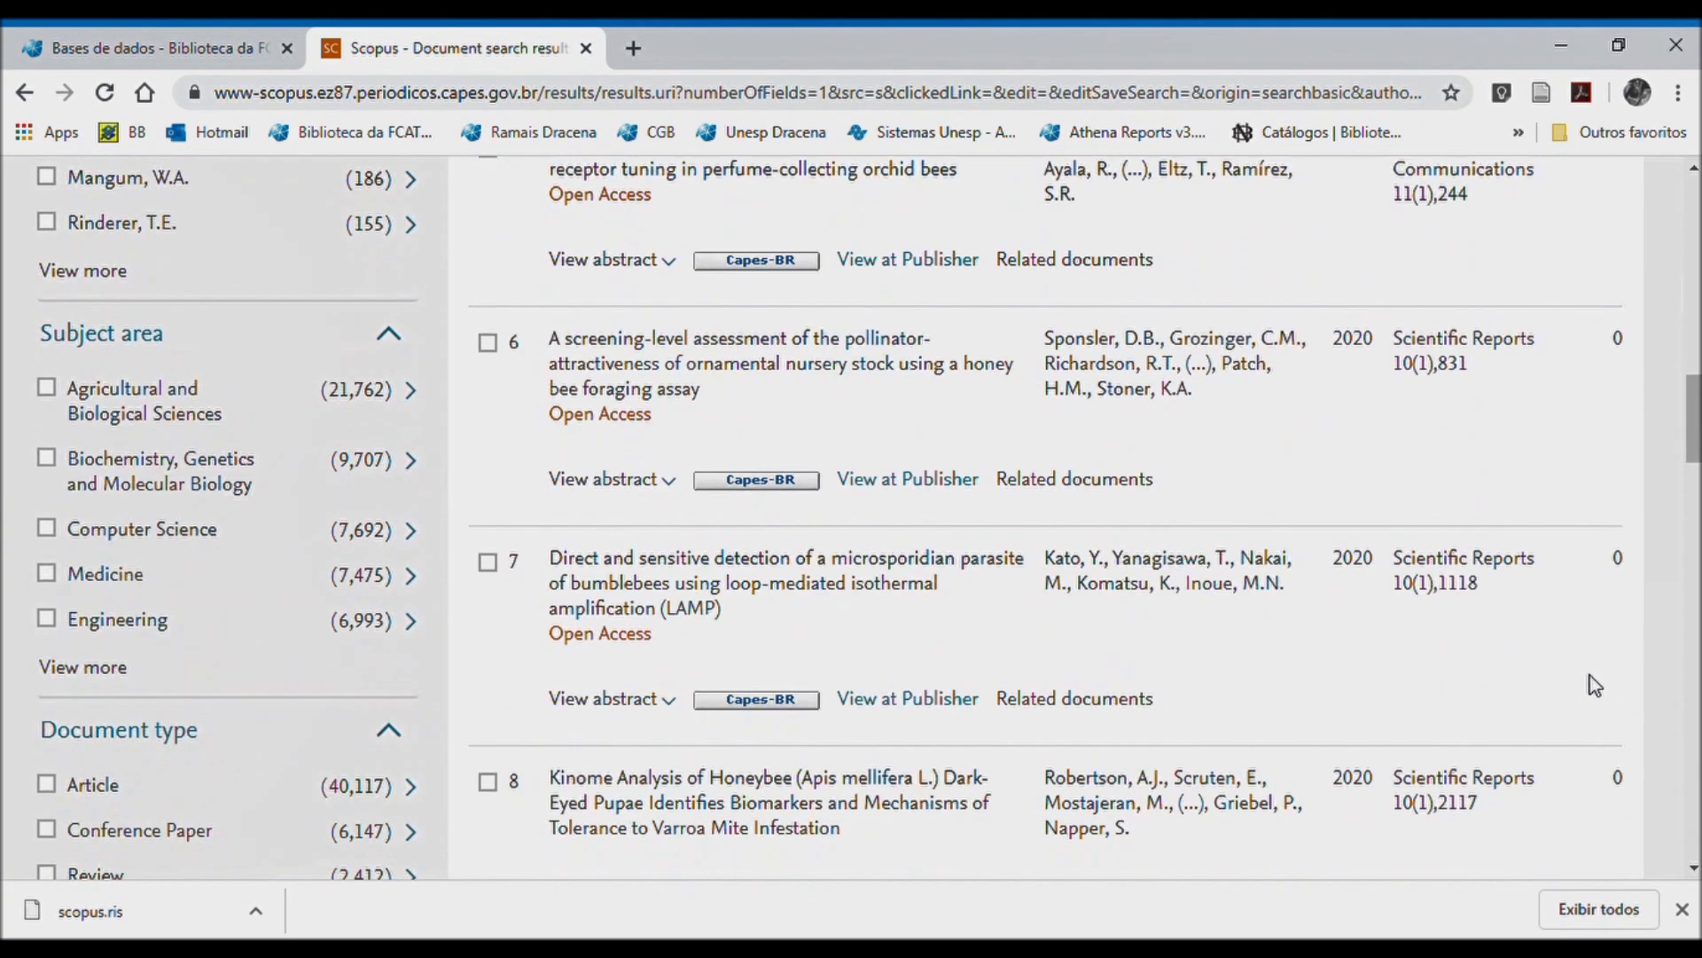
pyautogui.scroll(-10, 1587, 692)
pyautogui.scroll(18, 1551, 676)
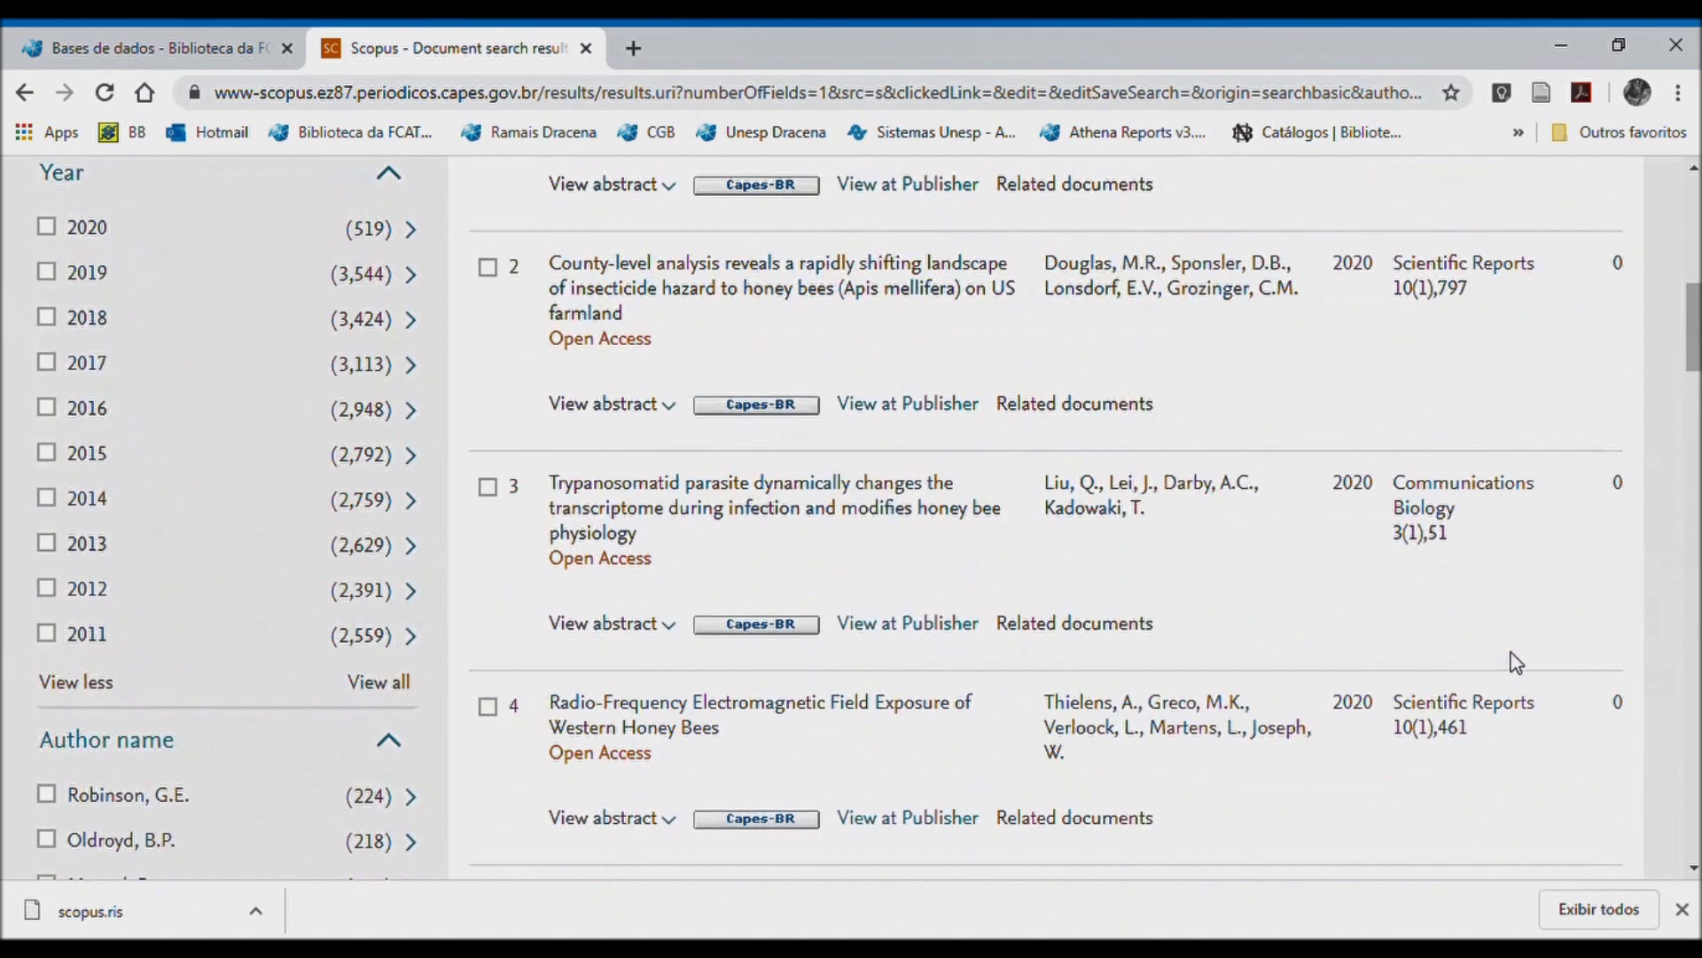
pyautogui.scroll(-13, 1459, 562)
pyautogui.scroll(-20, 1451, 591)
pyautogui.scroll(5, 1418, 559)
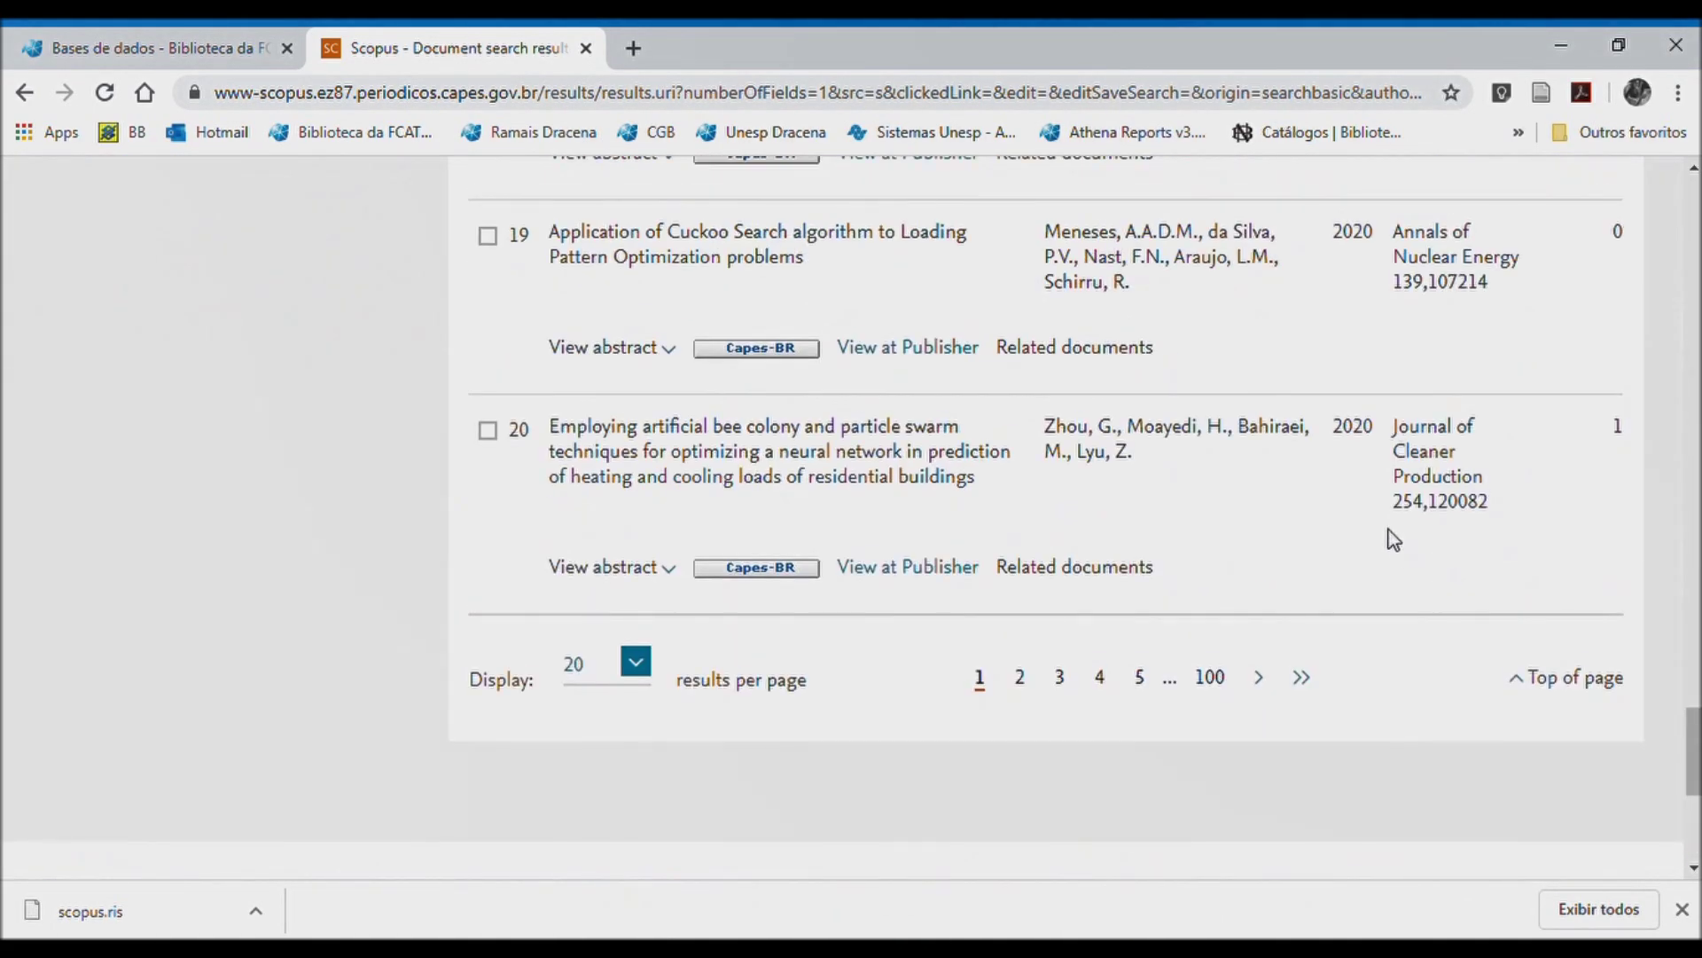
pyautogui.scroll(20, 1393, 539)
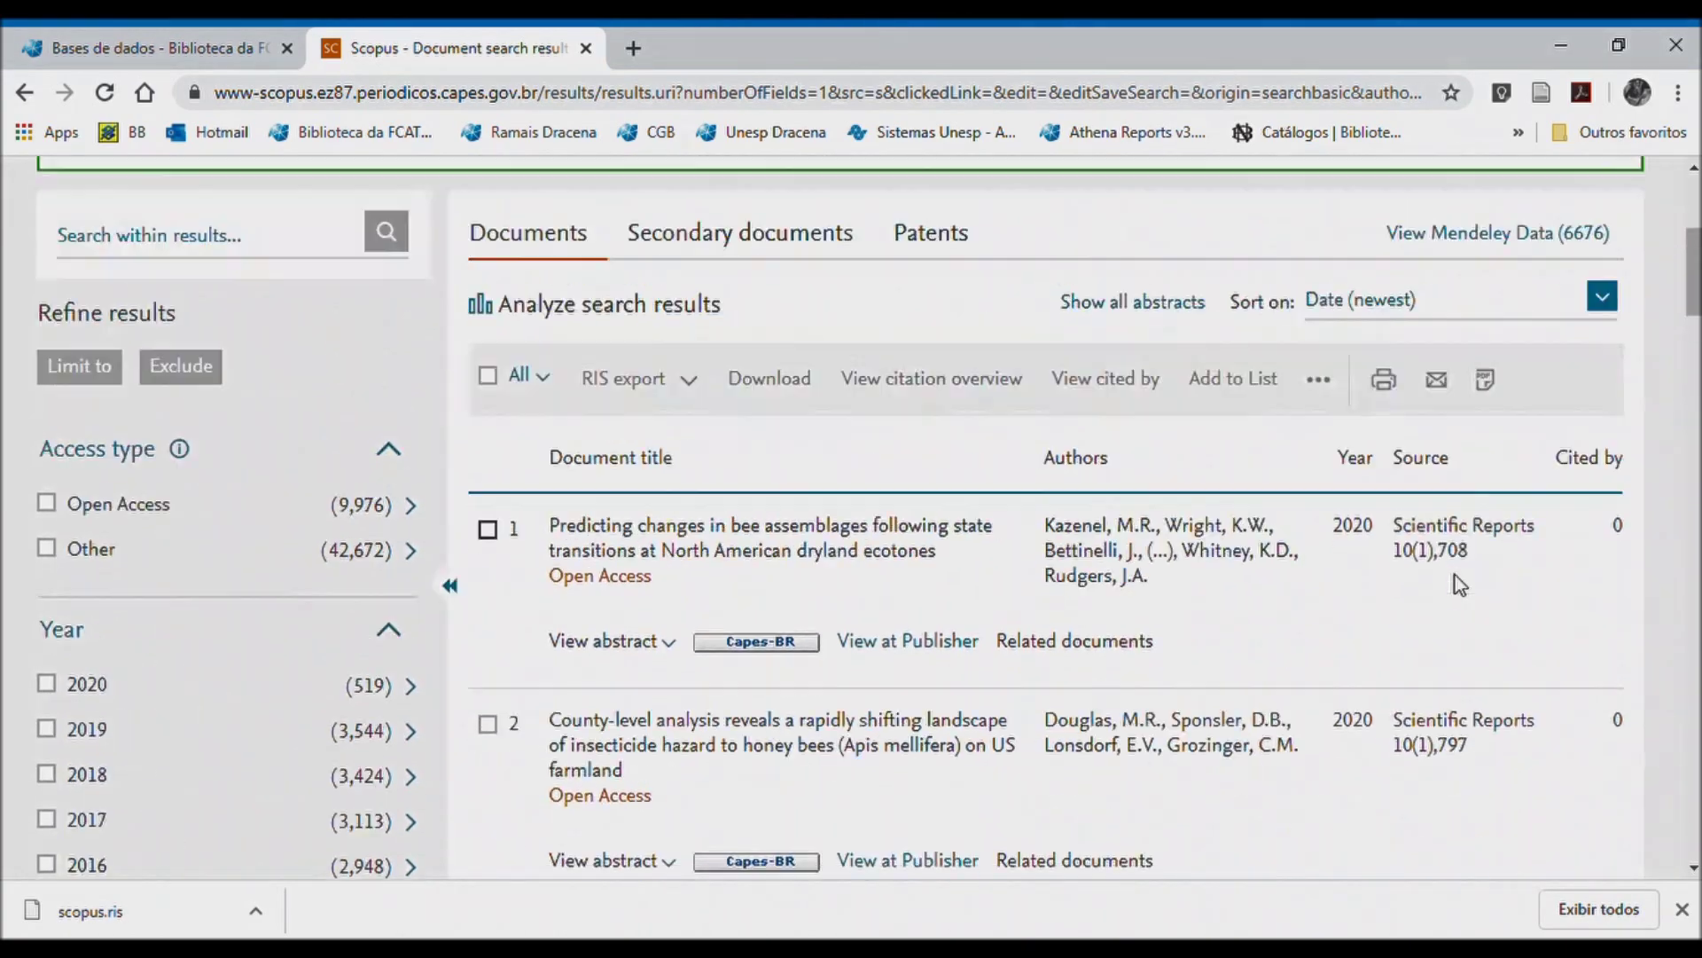
pyautogui.scroll(4, 1449, 570)
pyautogui.scroll(-6, 1455, 562)
pyautogui.scroll(6, 944, 541)
pyautogui.scroll(2, 944, 541)
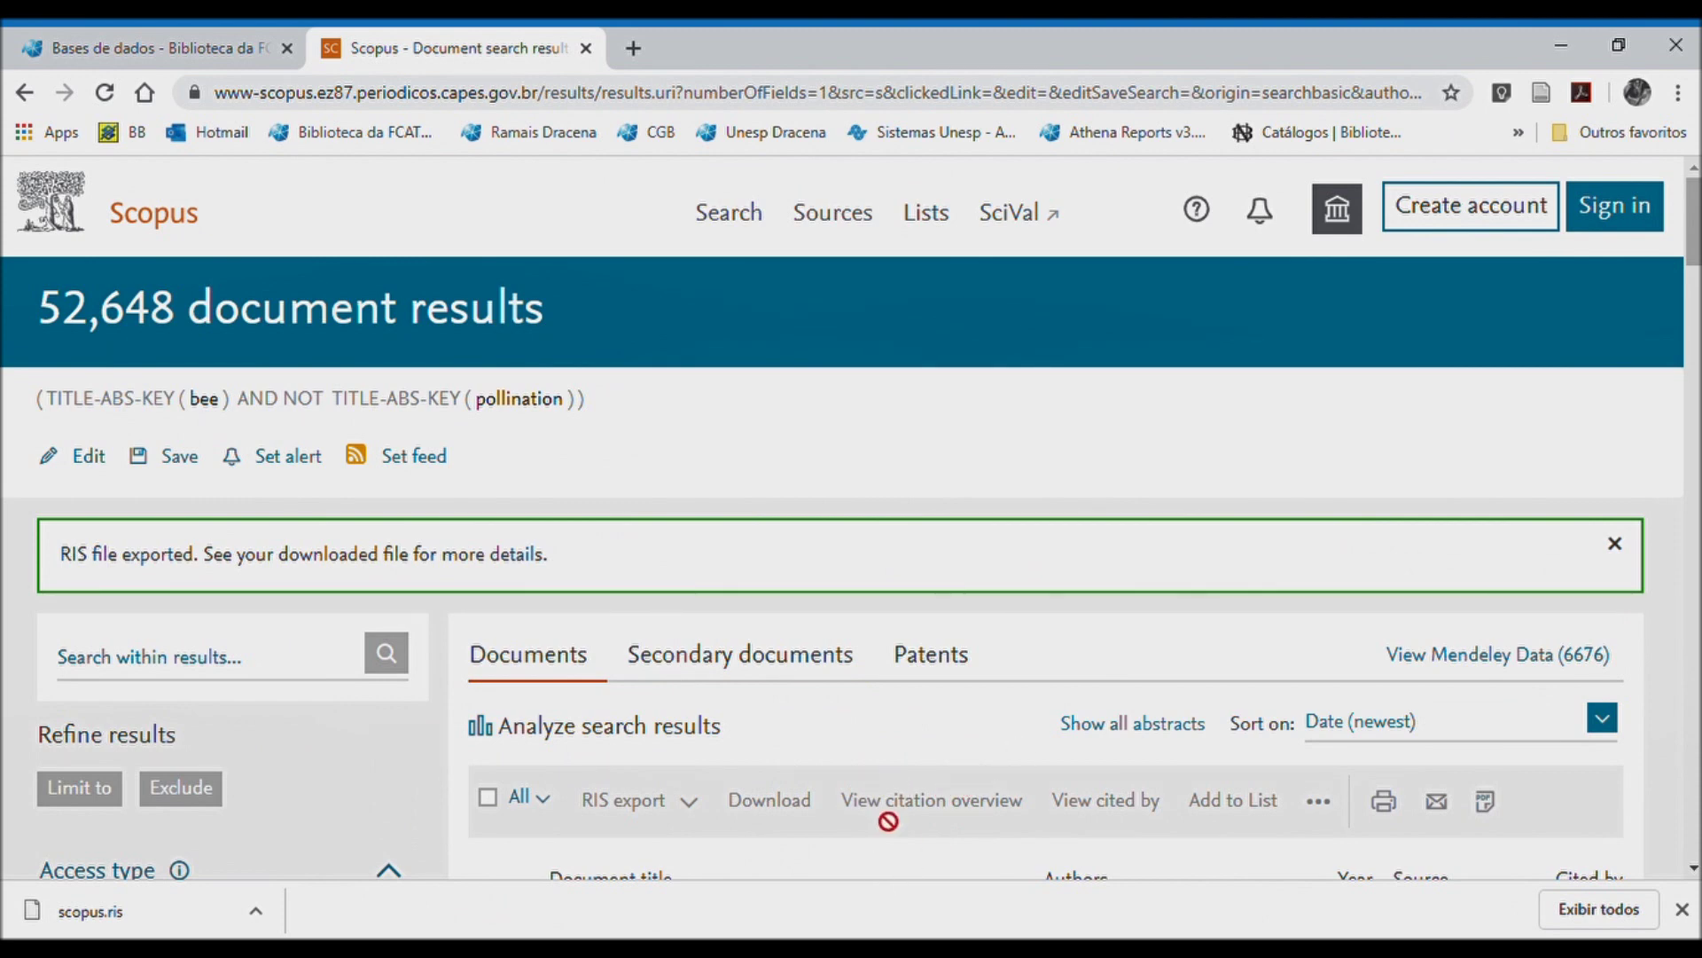
pyautogui.scroll(-5, 966, 752)
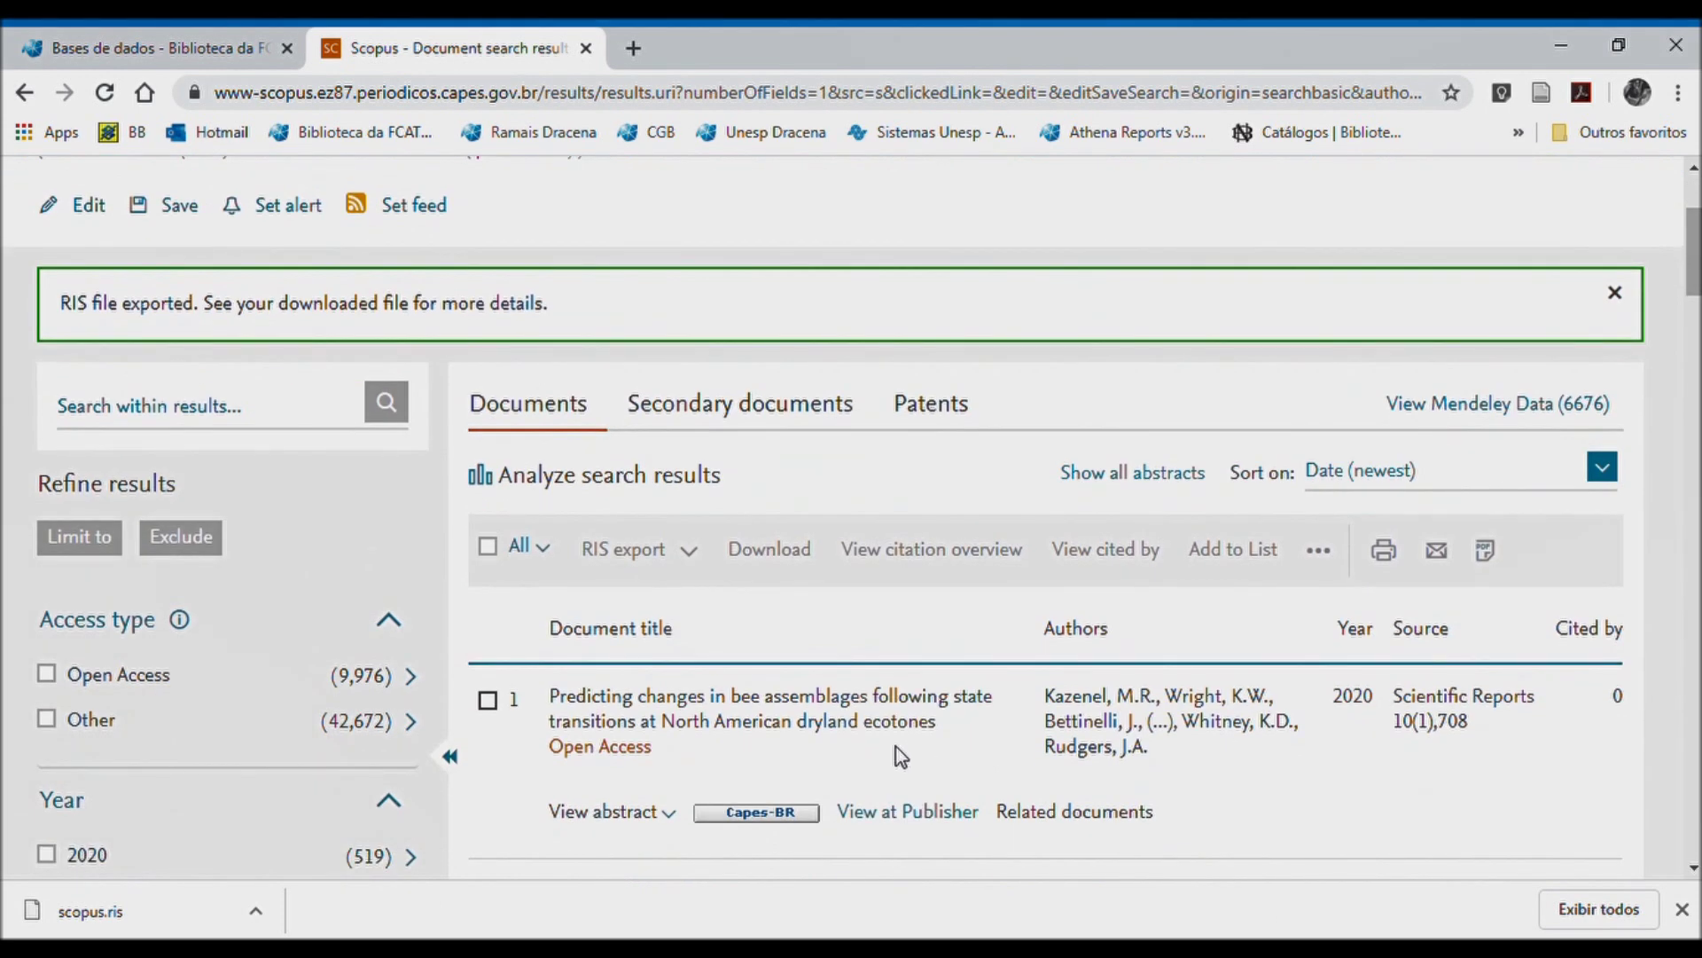
pyautogui.scroll(-5, 1034, 747)
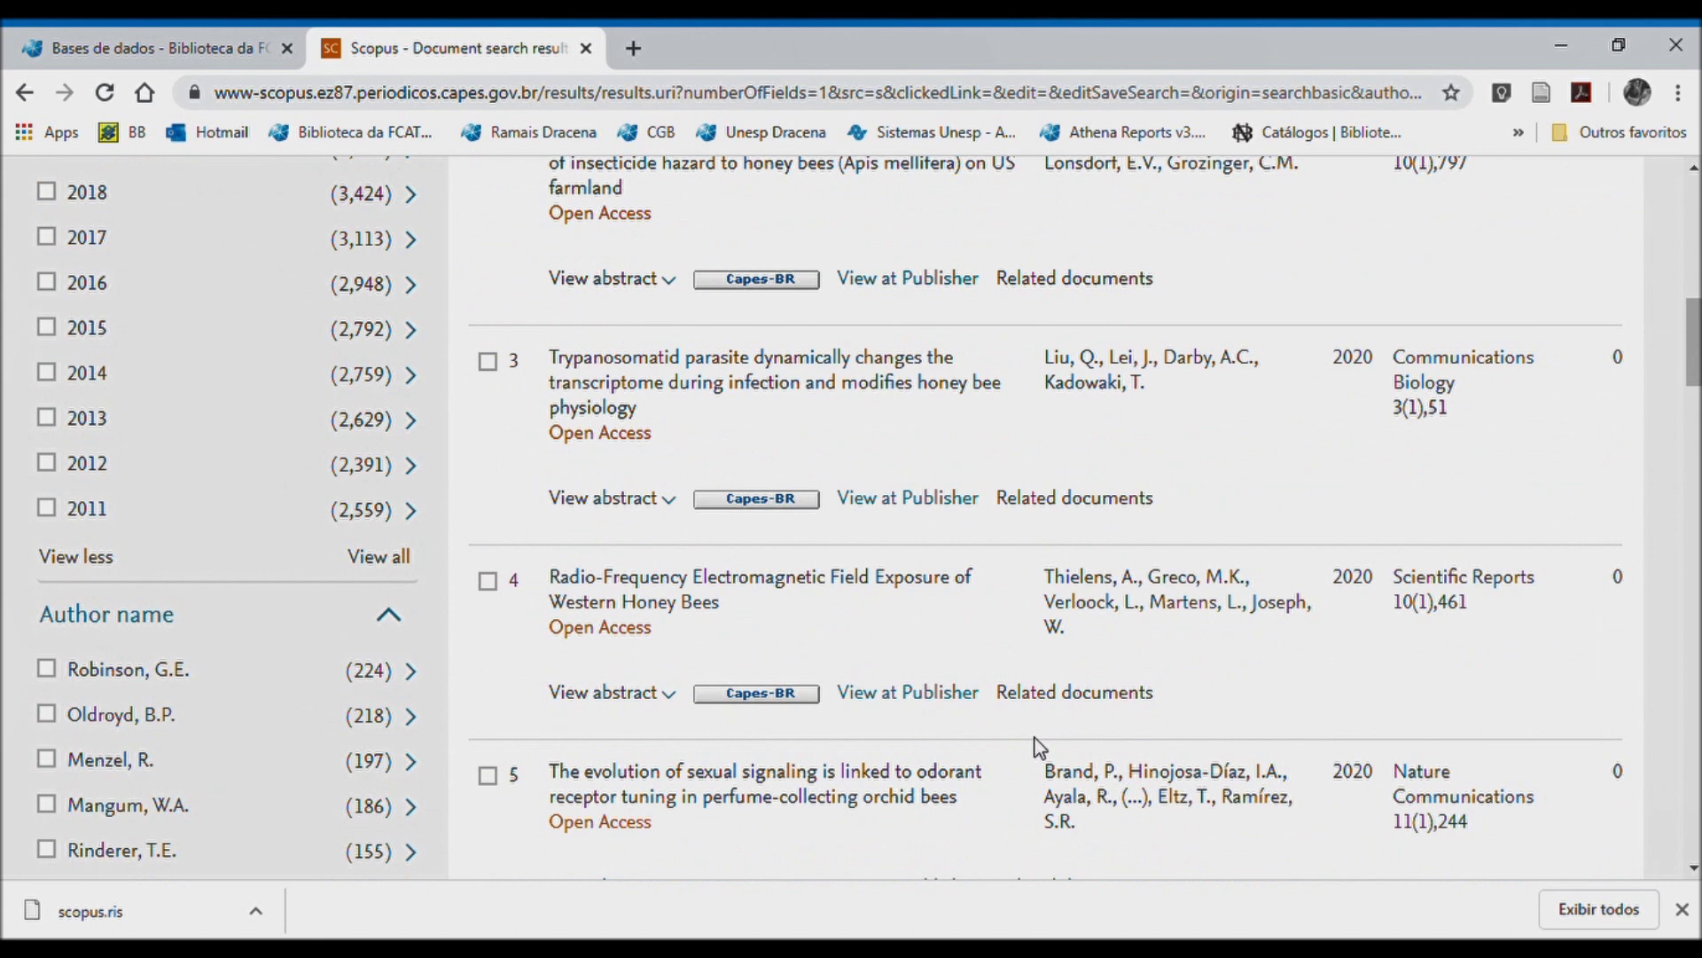
pyautogui.scroll(4, 1034, 743)
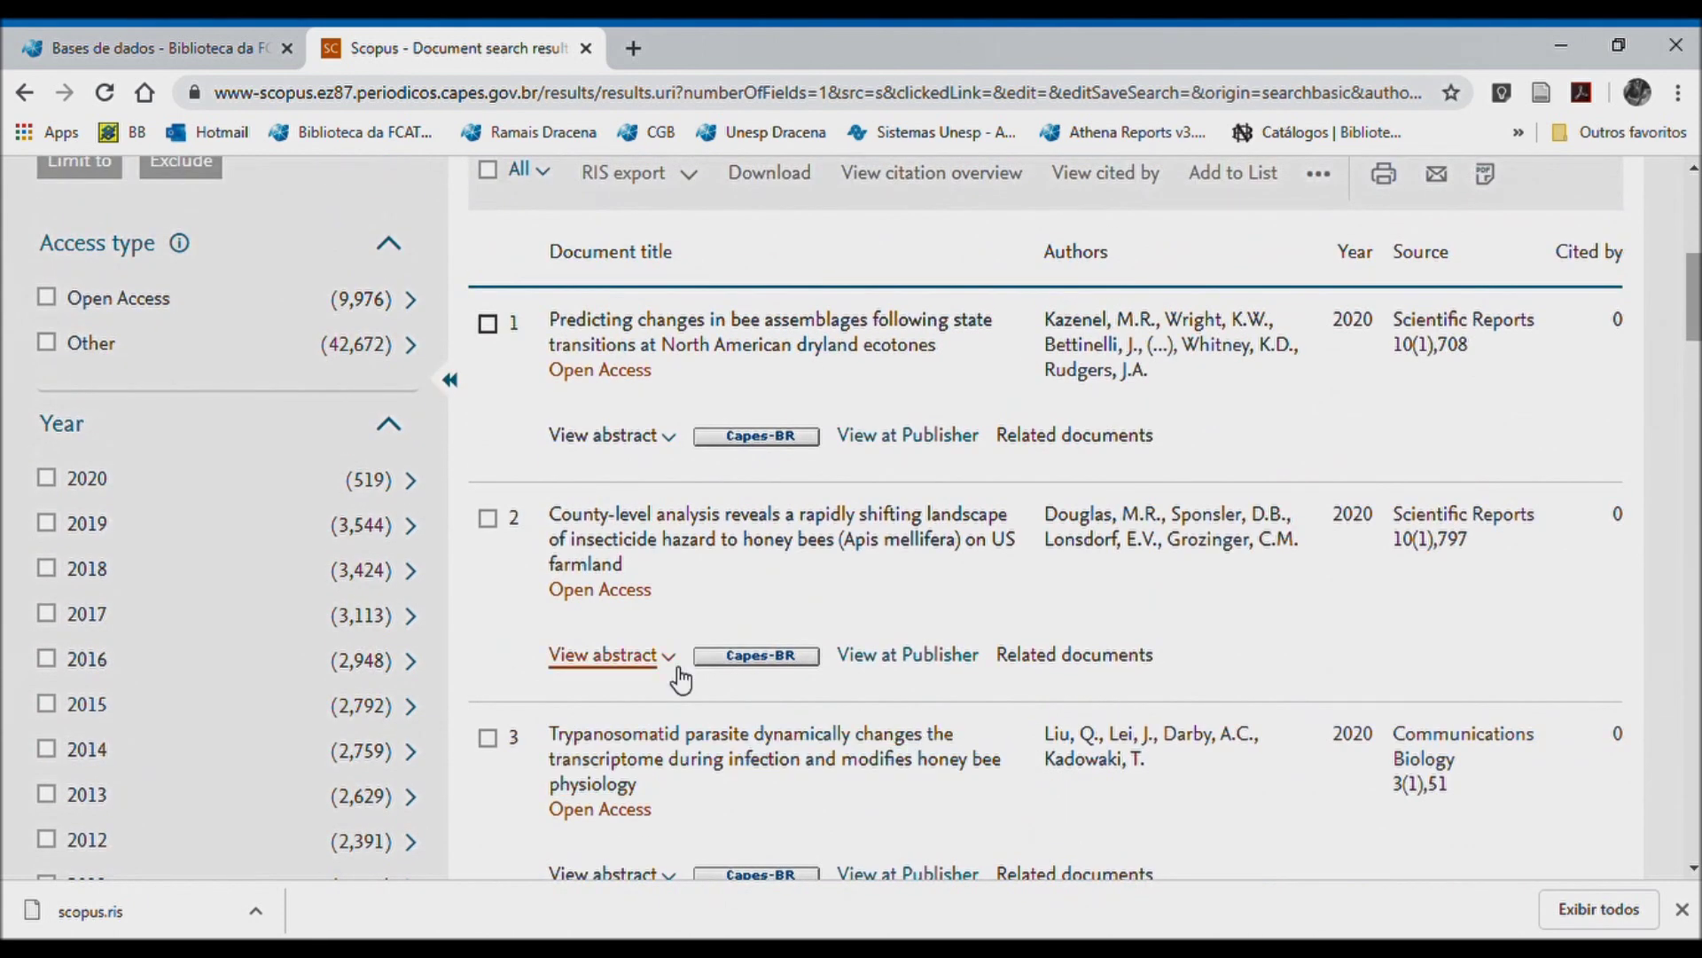
# - Limit the search results to documents published in 2012
pyautogui.scroll(-4, 330, 623)
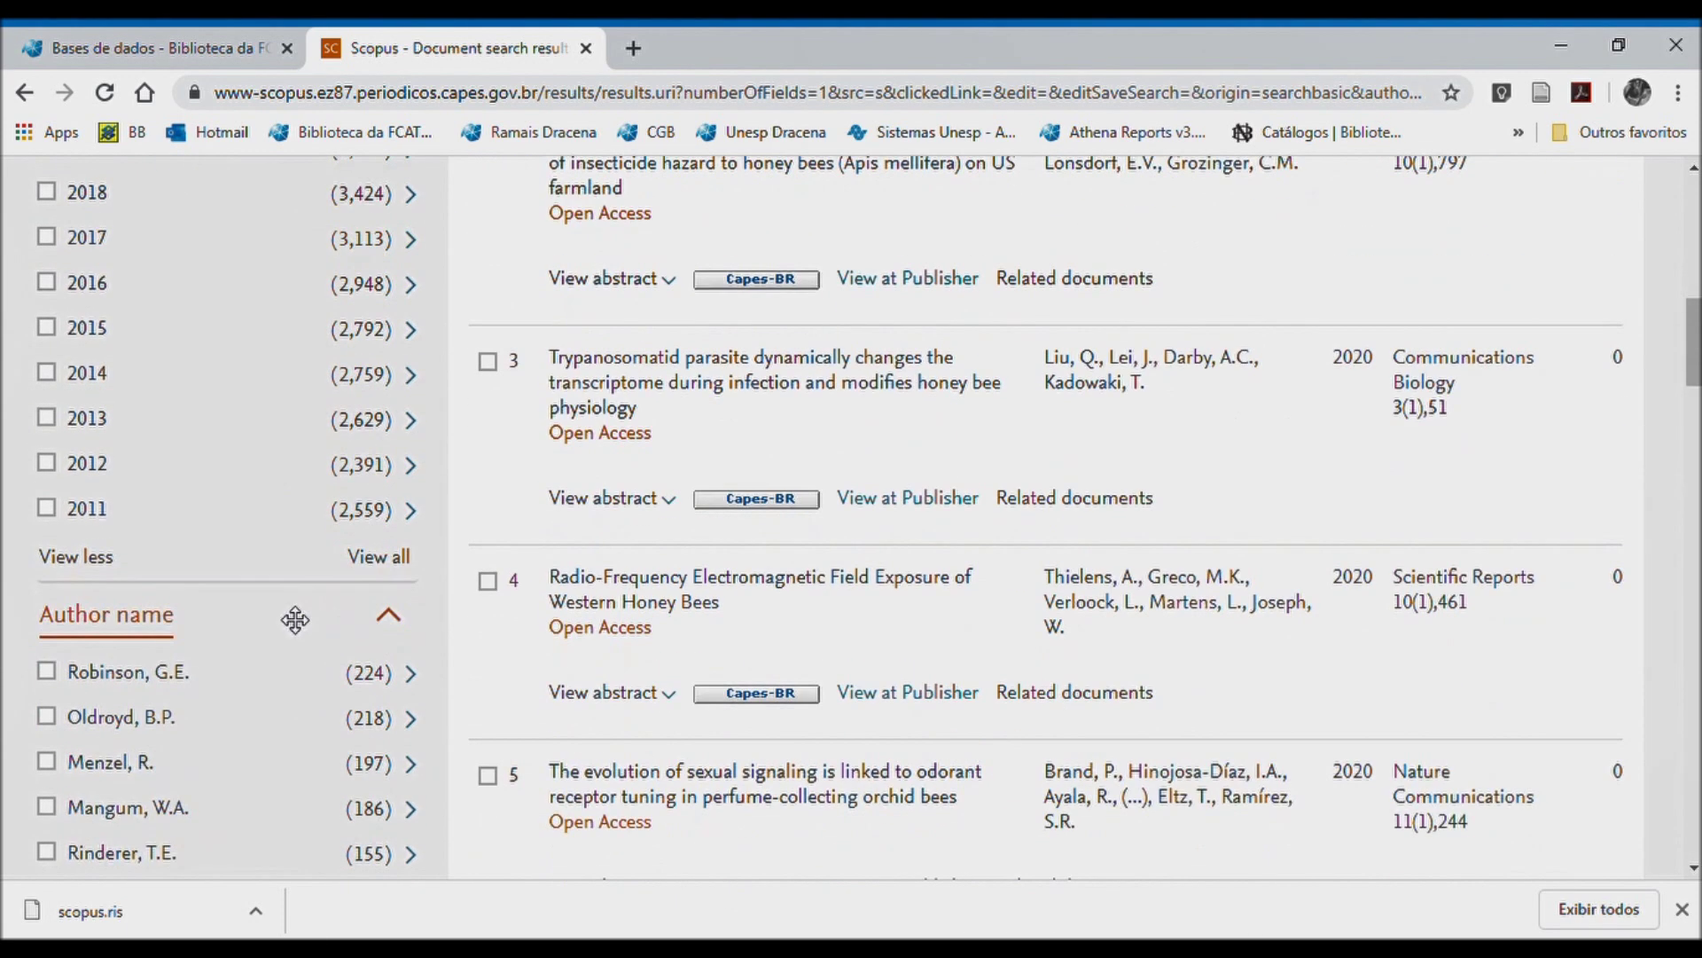
pyautogui.click(48, 471)
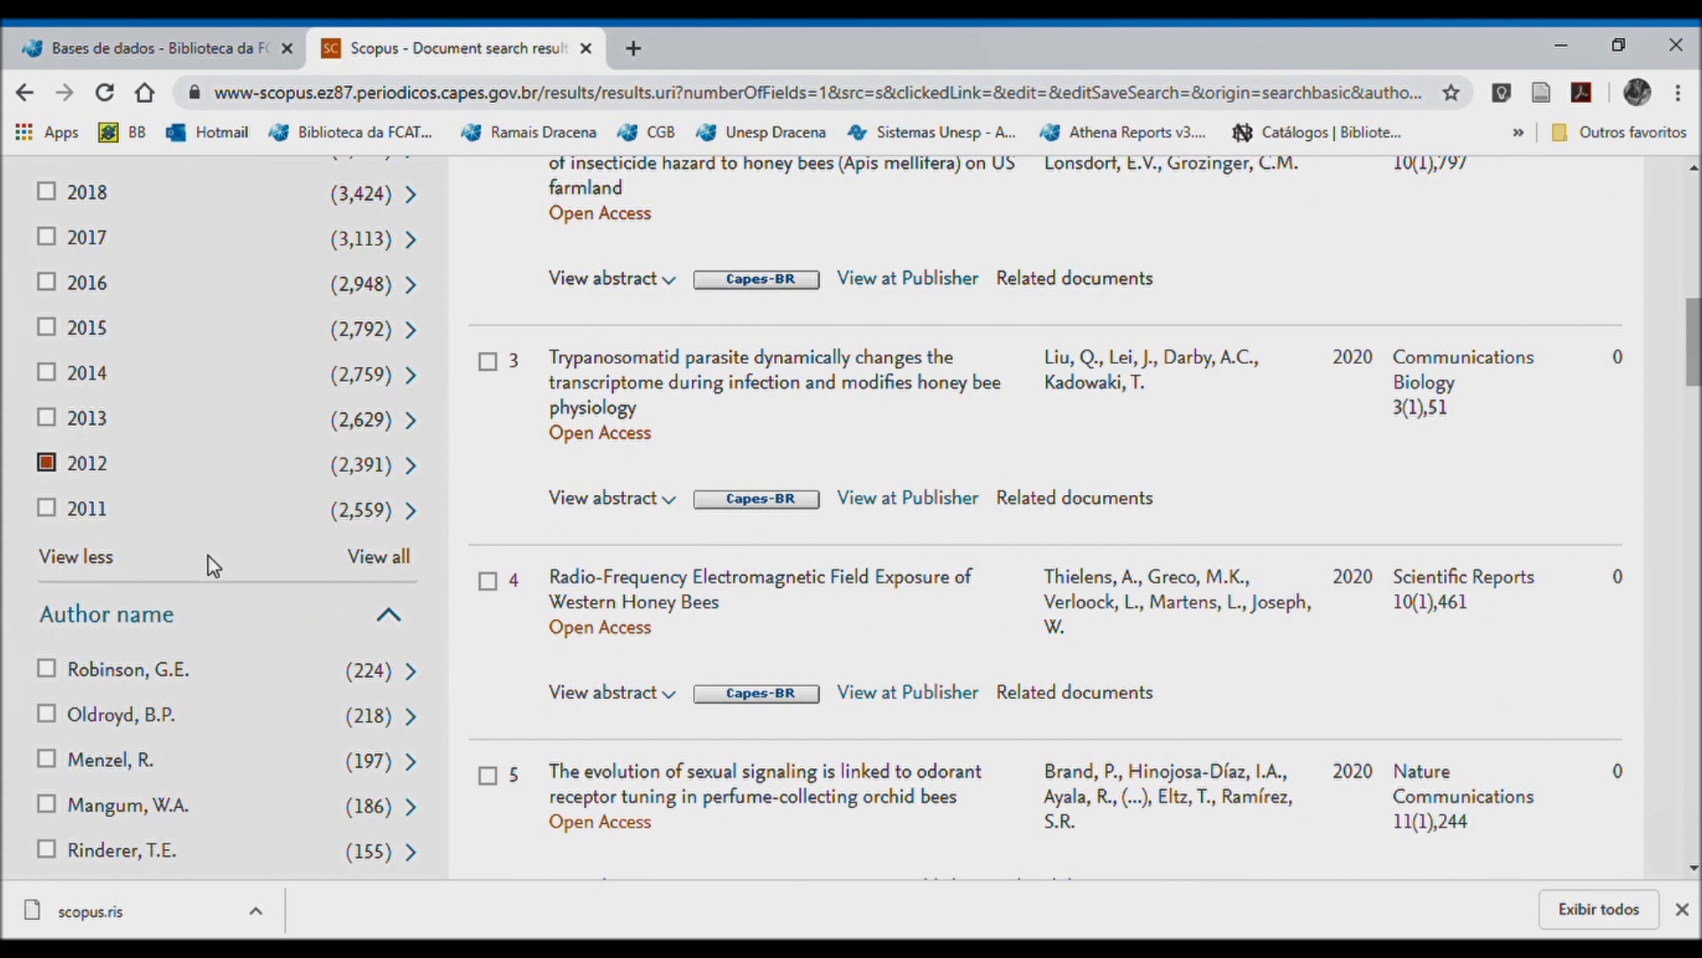
pyautogui.scroll(-20, 230, 592)
pyautogui.scroll(8, 223, 594)
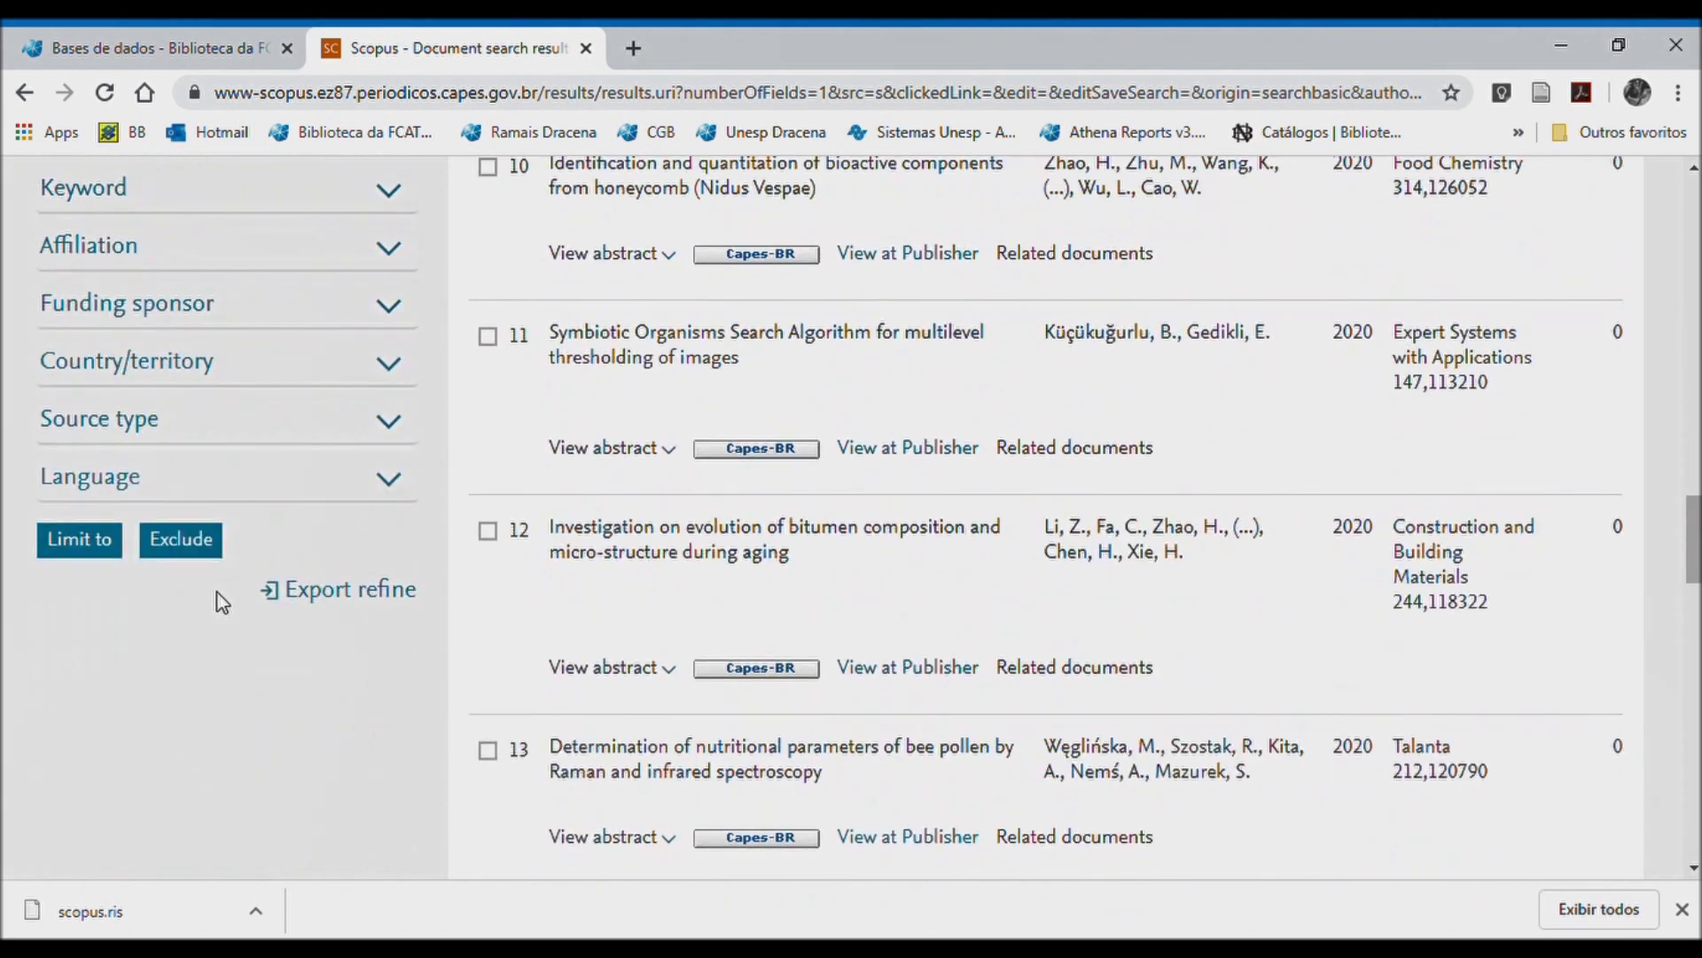
pyautogui.click(95, 560)
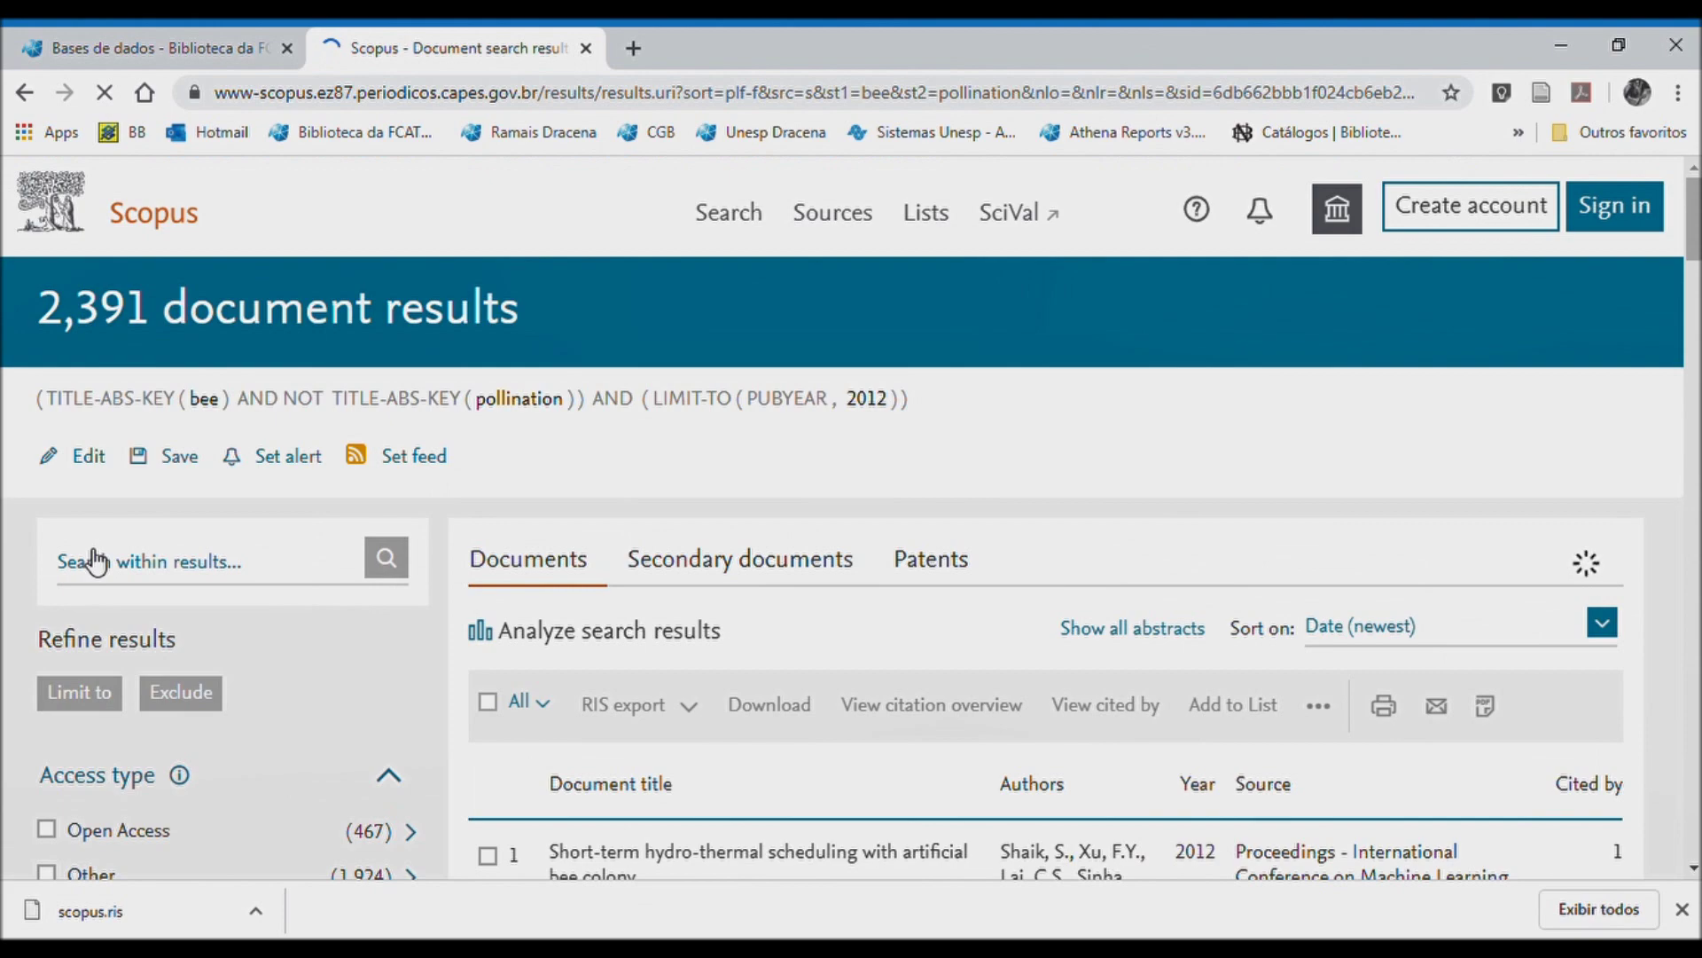
# - Select the first ten documents in the list of results limited to 2012
pyautogui.scroll(-6, 841, 631)
pyautogui.scroll(5, 841, 631)
pyautogui.scroll(-15, 828, 626)
pyautogui.scroll(13, 813, 628)
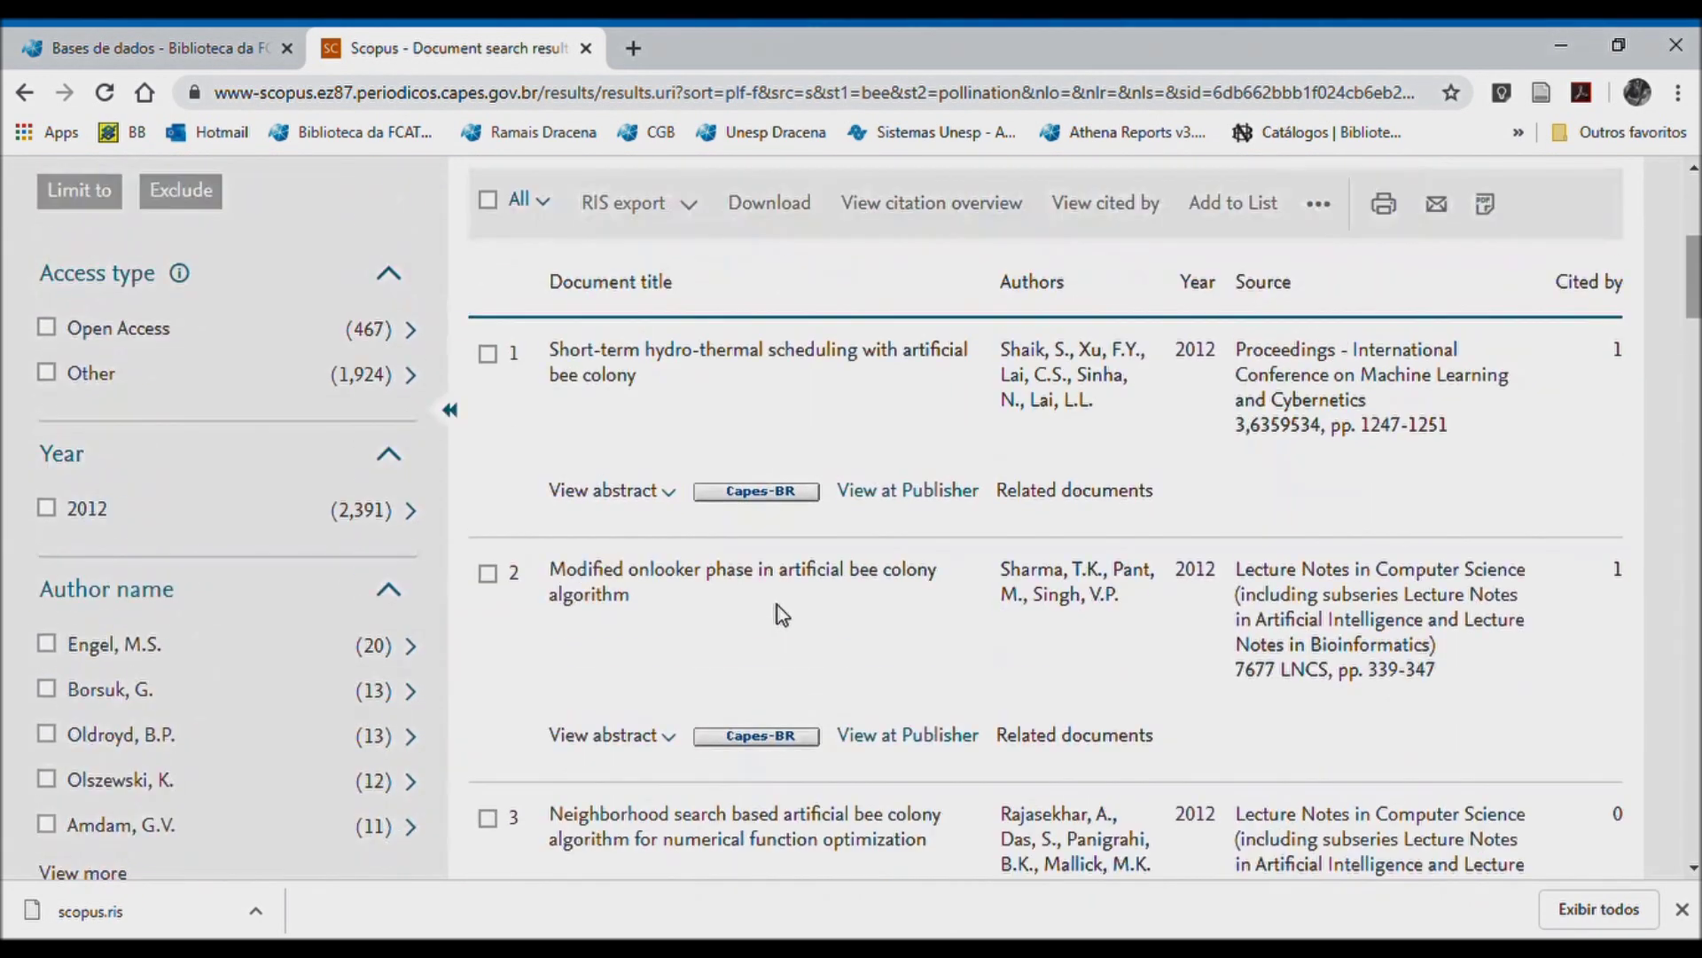
pyautogui.click(489, 354)
pyautogui.click(489, 574)
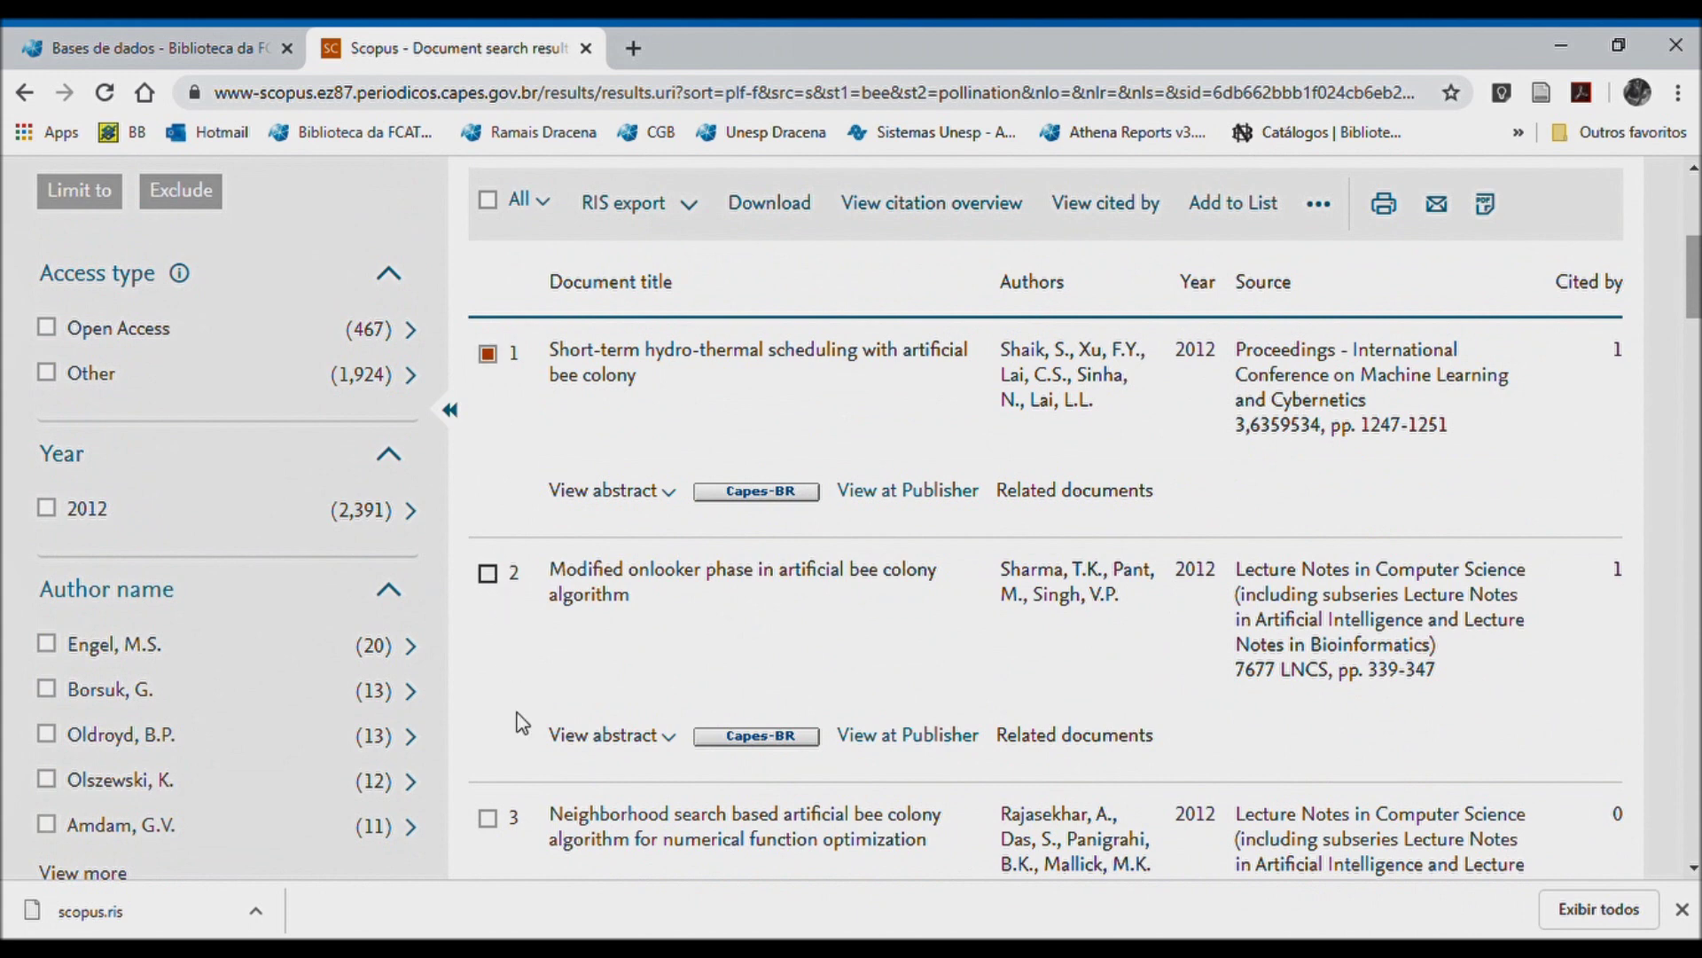
pyautogui.scroll(-5, 583, 699)
pyautogui.click(488, 317)
pyautogui.click(489, 561)
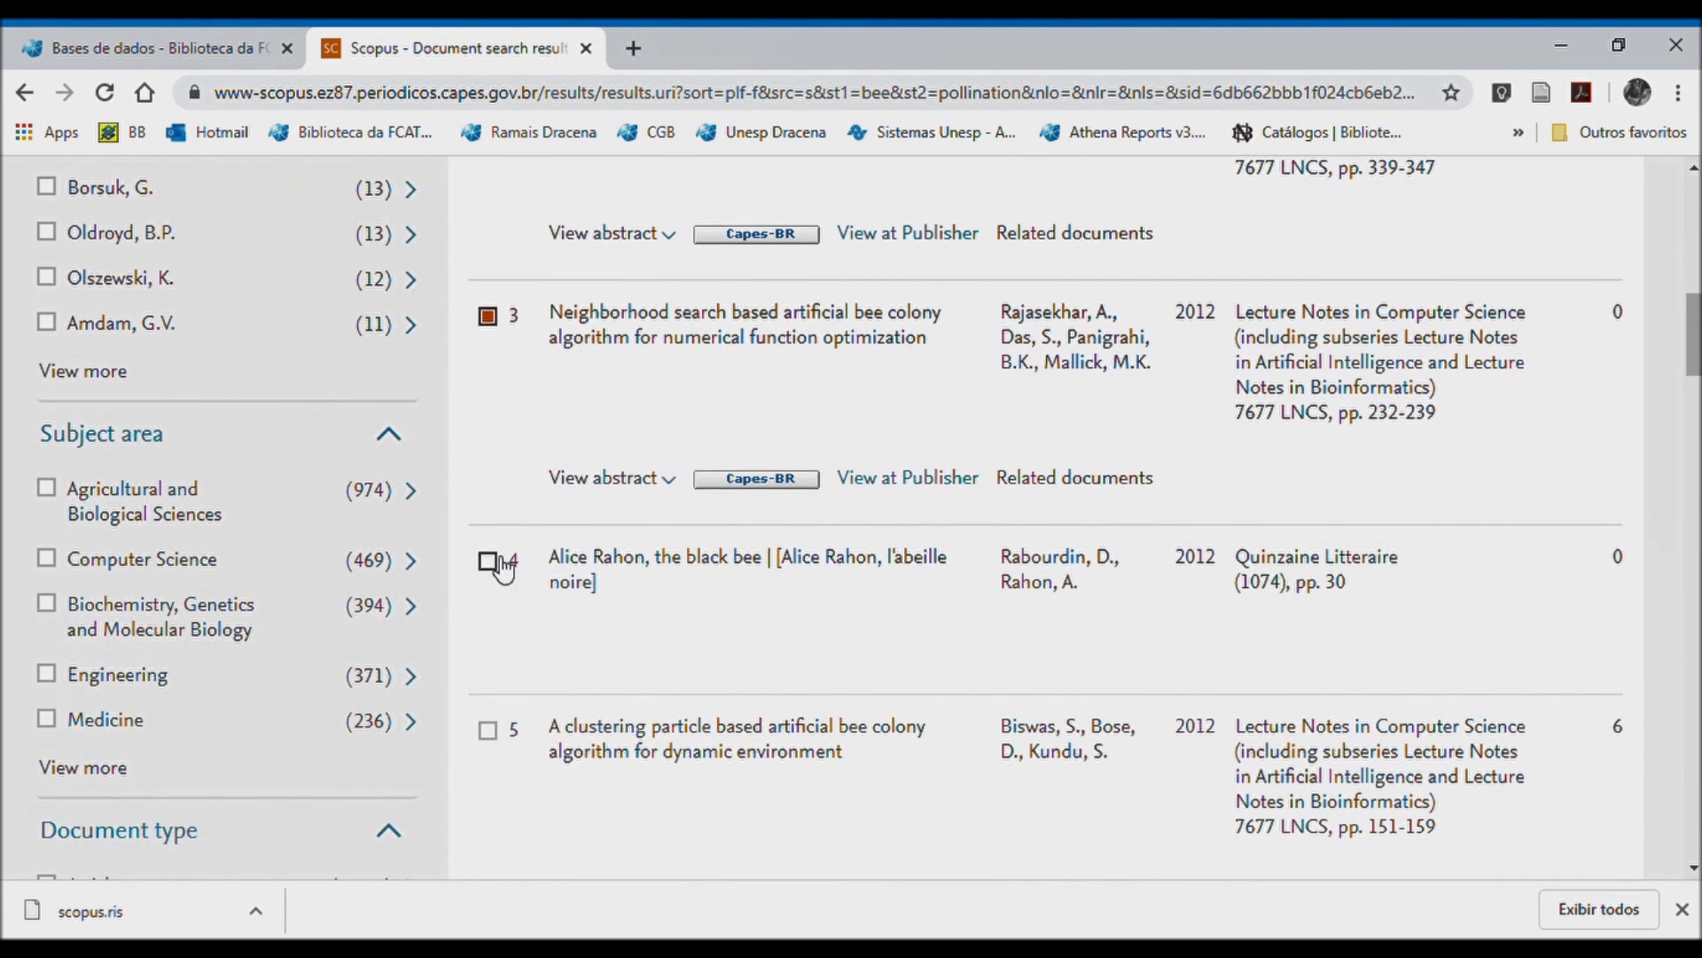
pyautogui.click(488, 730)
pyautogui.scroll(-6, 589, 631)
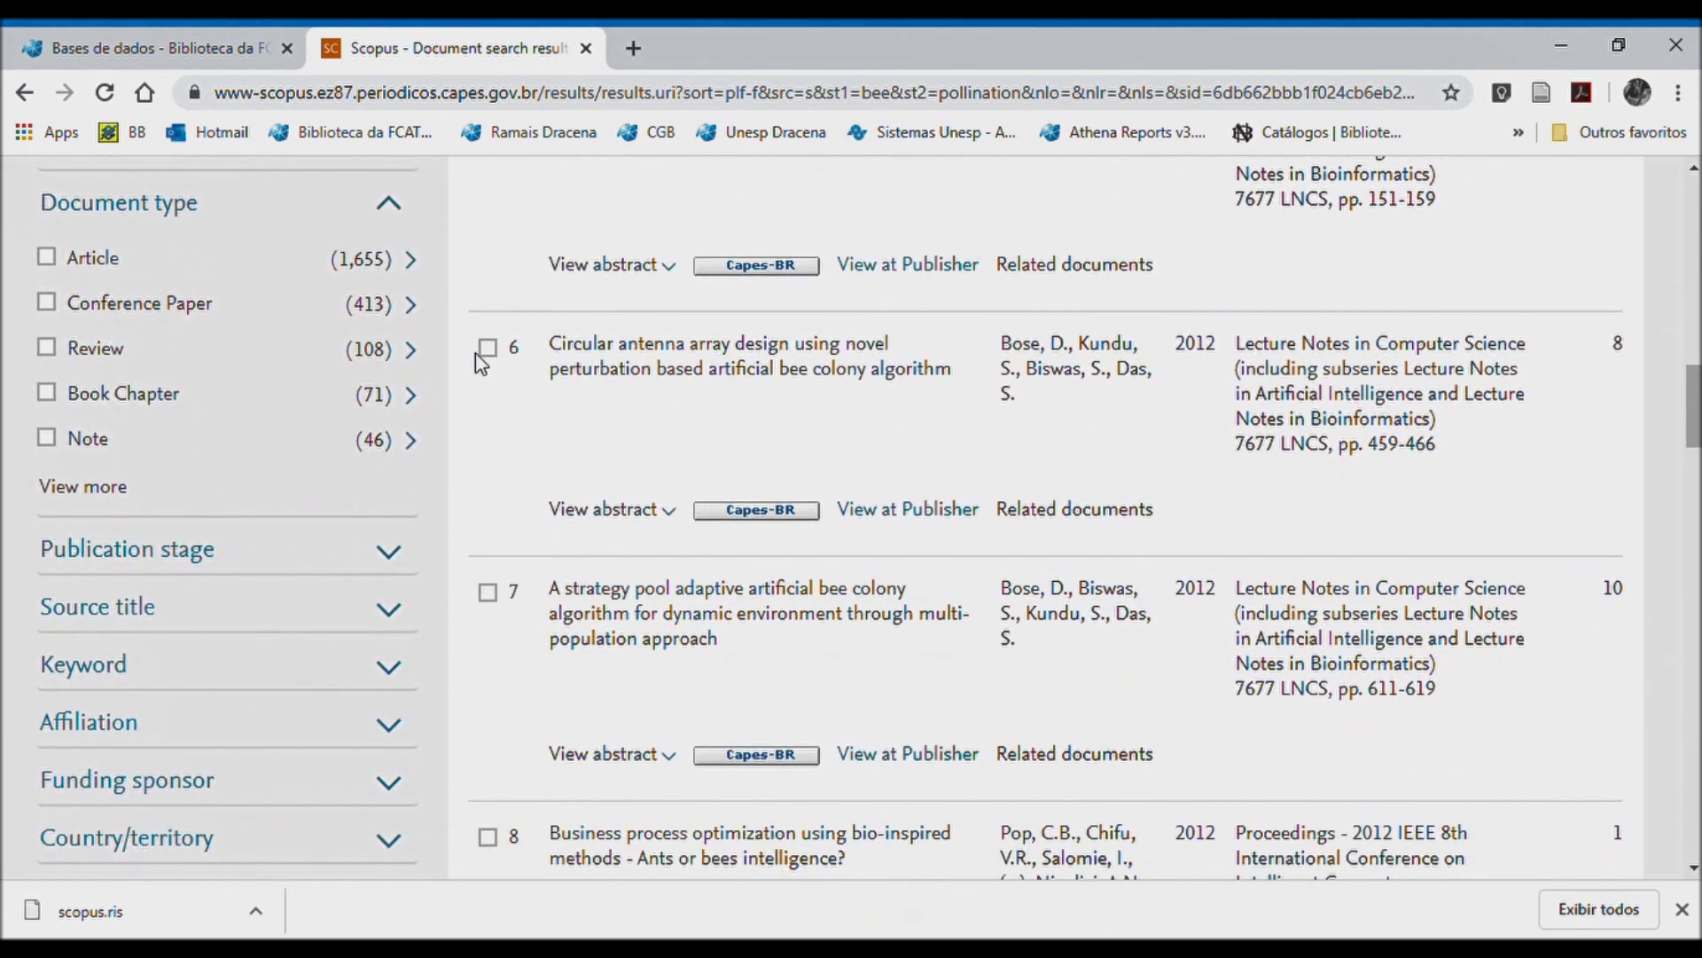
pyautogui.click(488, 348)
pyautogui.click(487, 836)
pyautogui.scroll(-3, 603, 723)
pyautogui.scroll(-3, 626, 714)
pyautogui.click(487, 480)
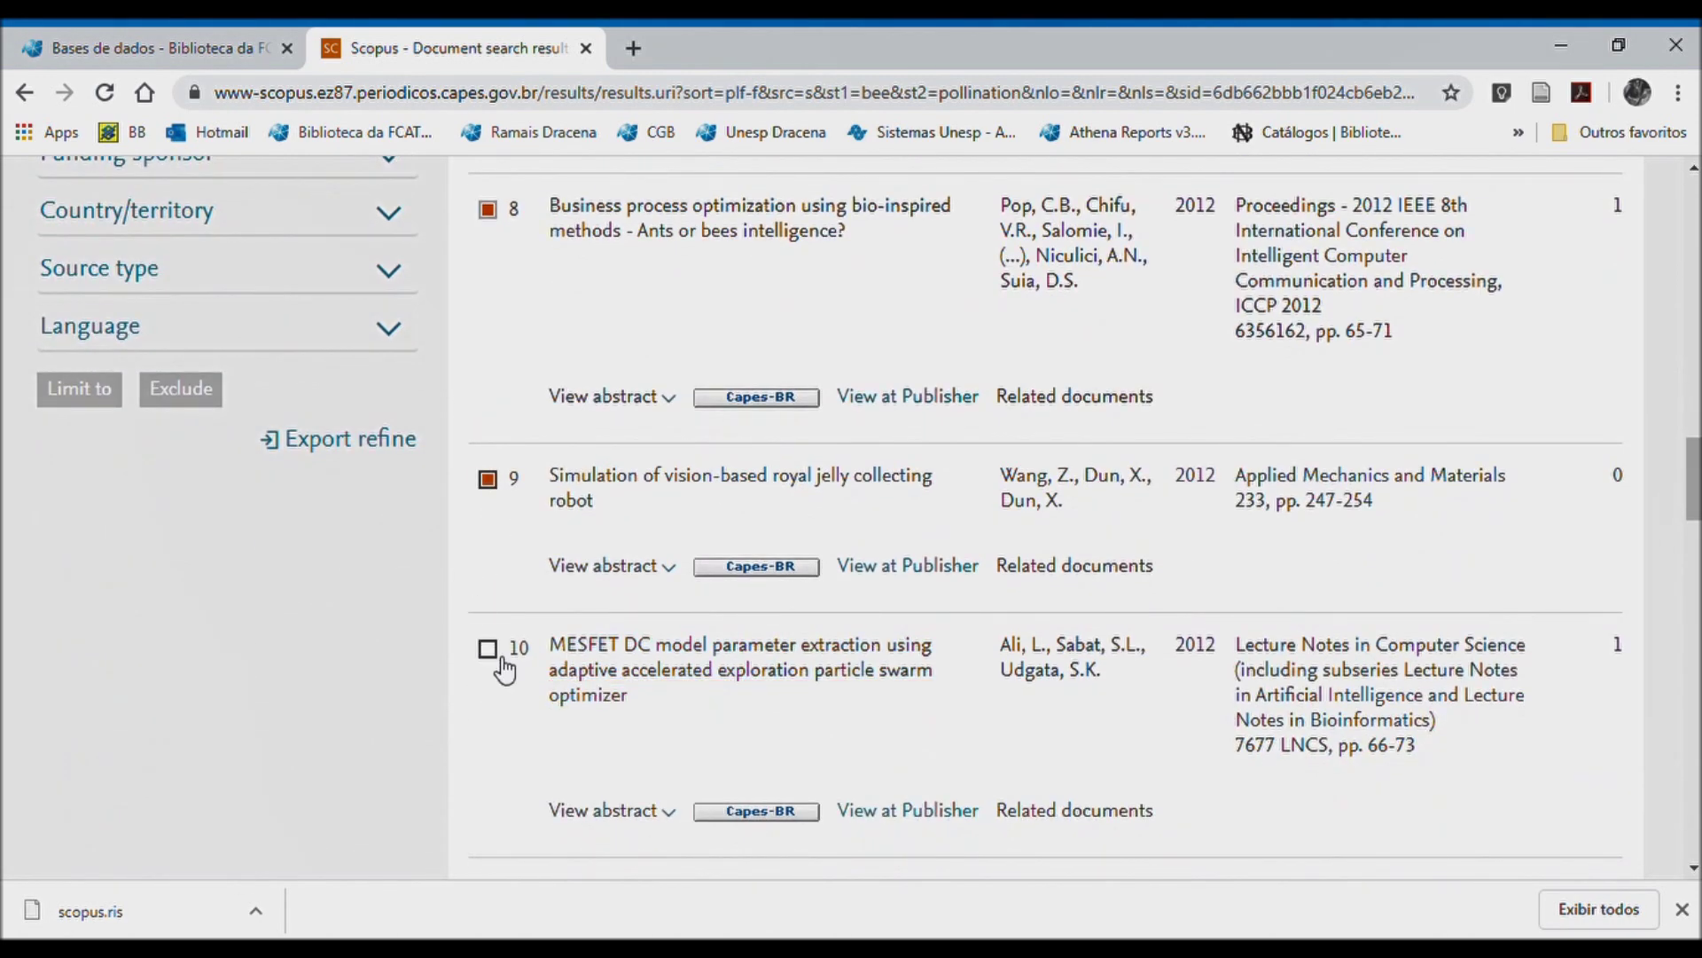
# - Open the citation overview for the selected documents and examine its yearly chart and citation table
pyautogui.scroll(20, 762, 625)
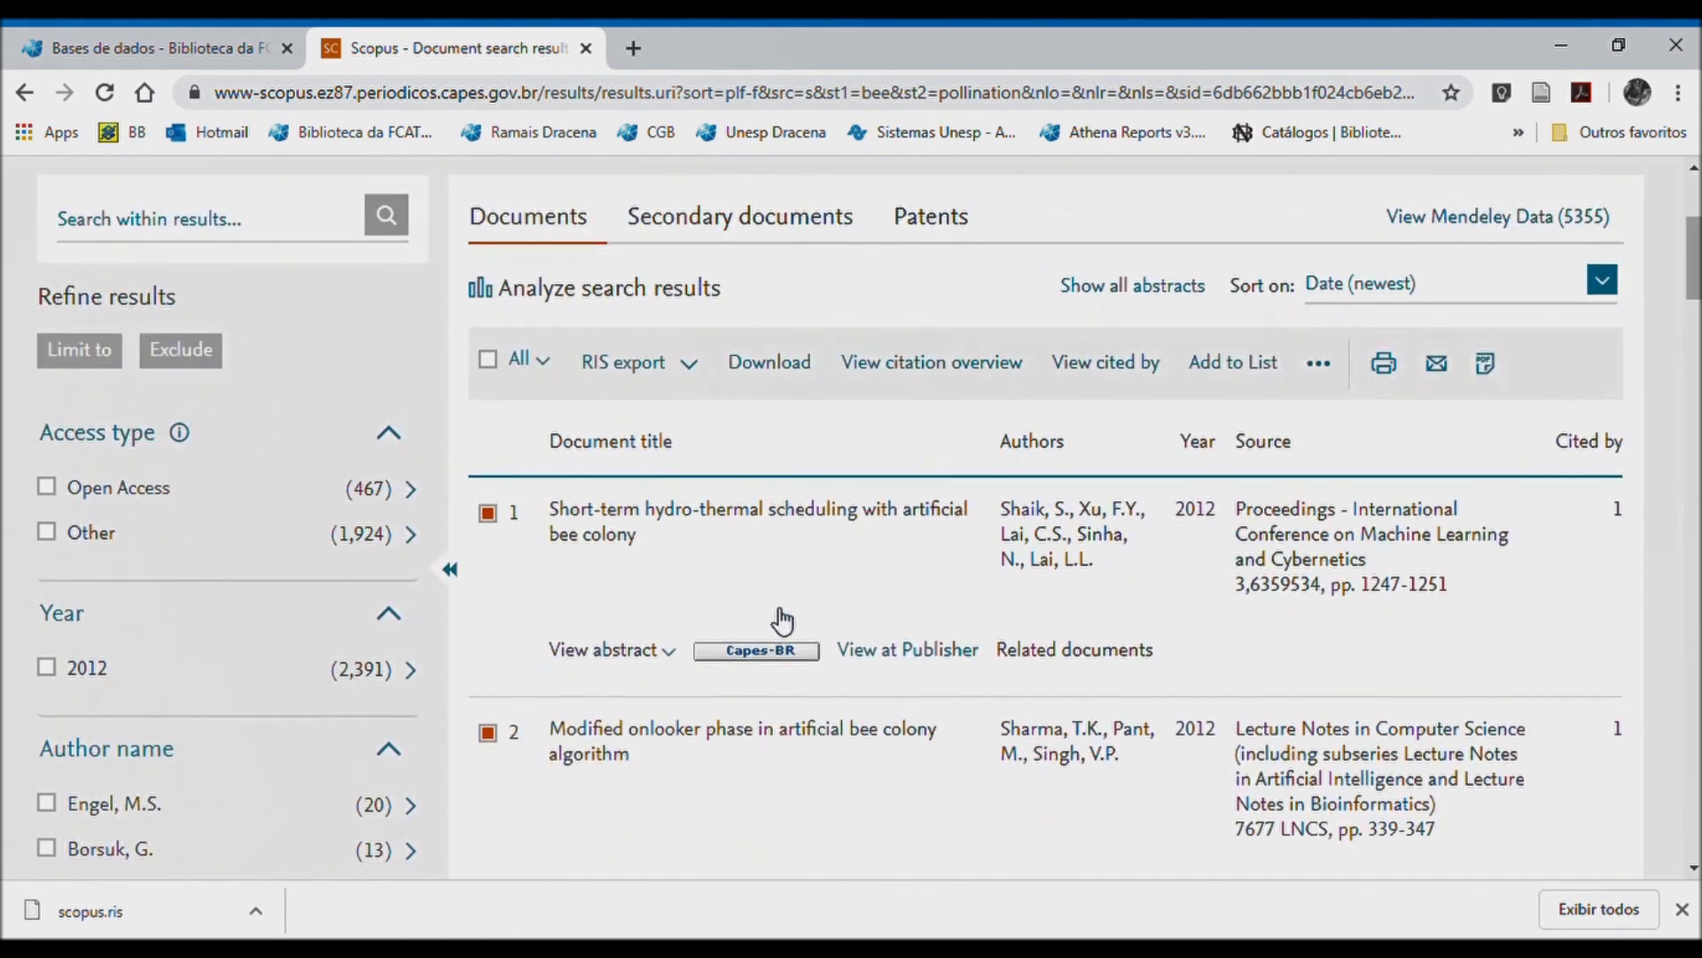
pyautogui.scroll(4, 780, 620)
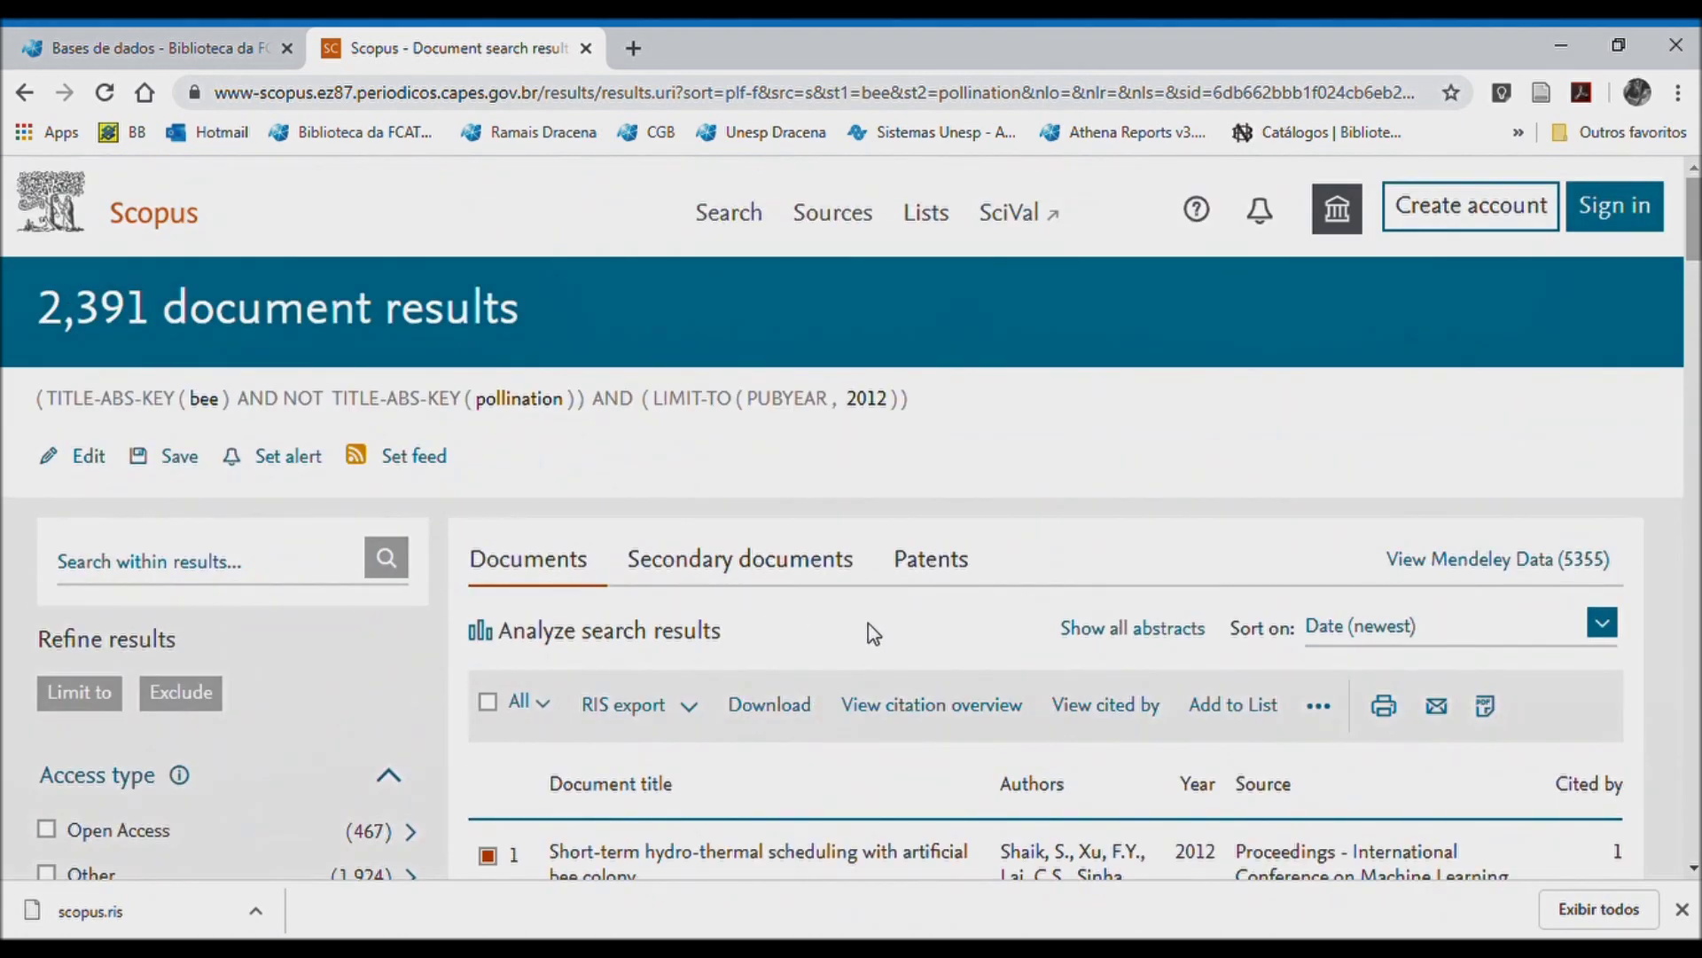
pyautogui.click(931, 709)
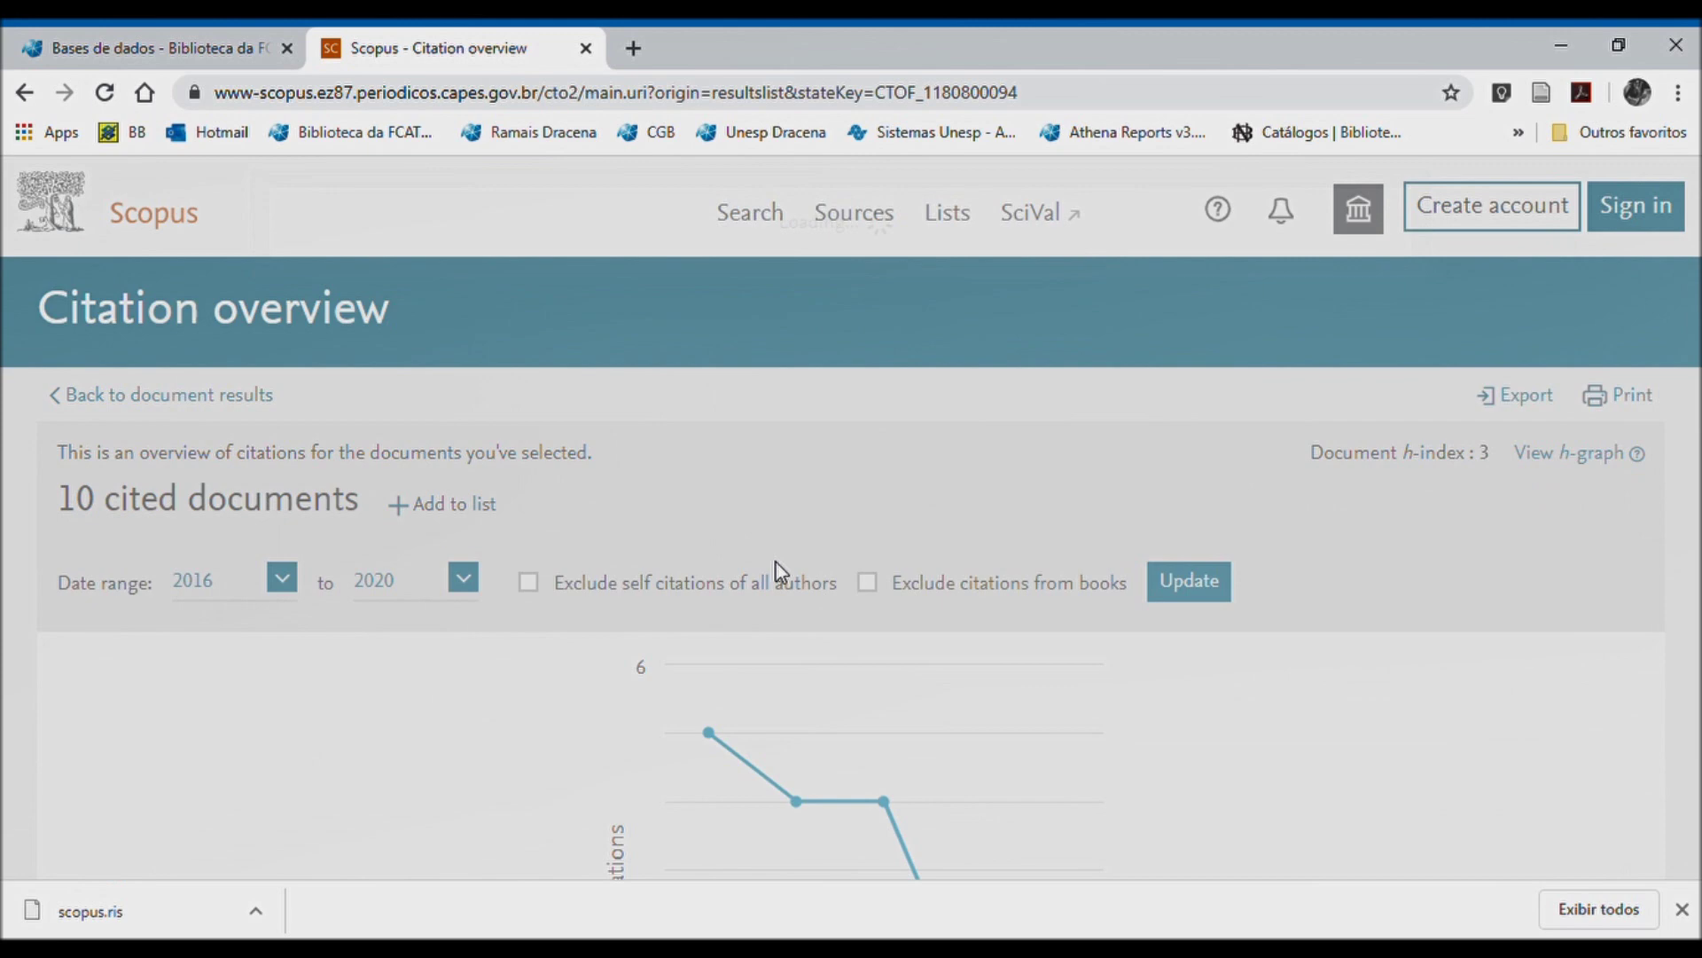
pyautogui.scroll(-6, 806, 576)
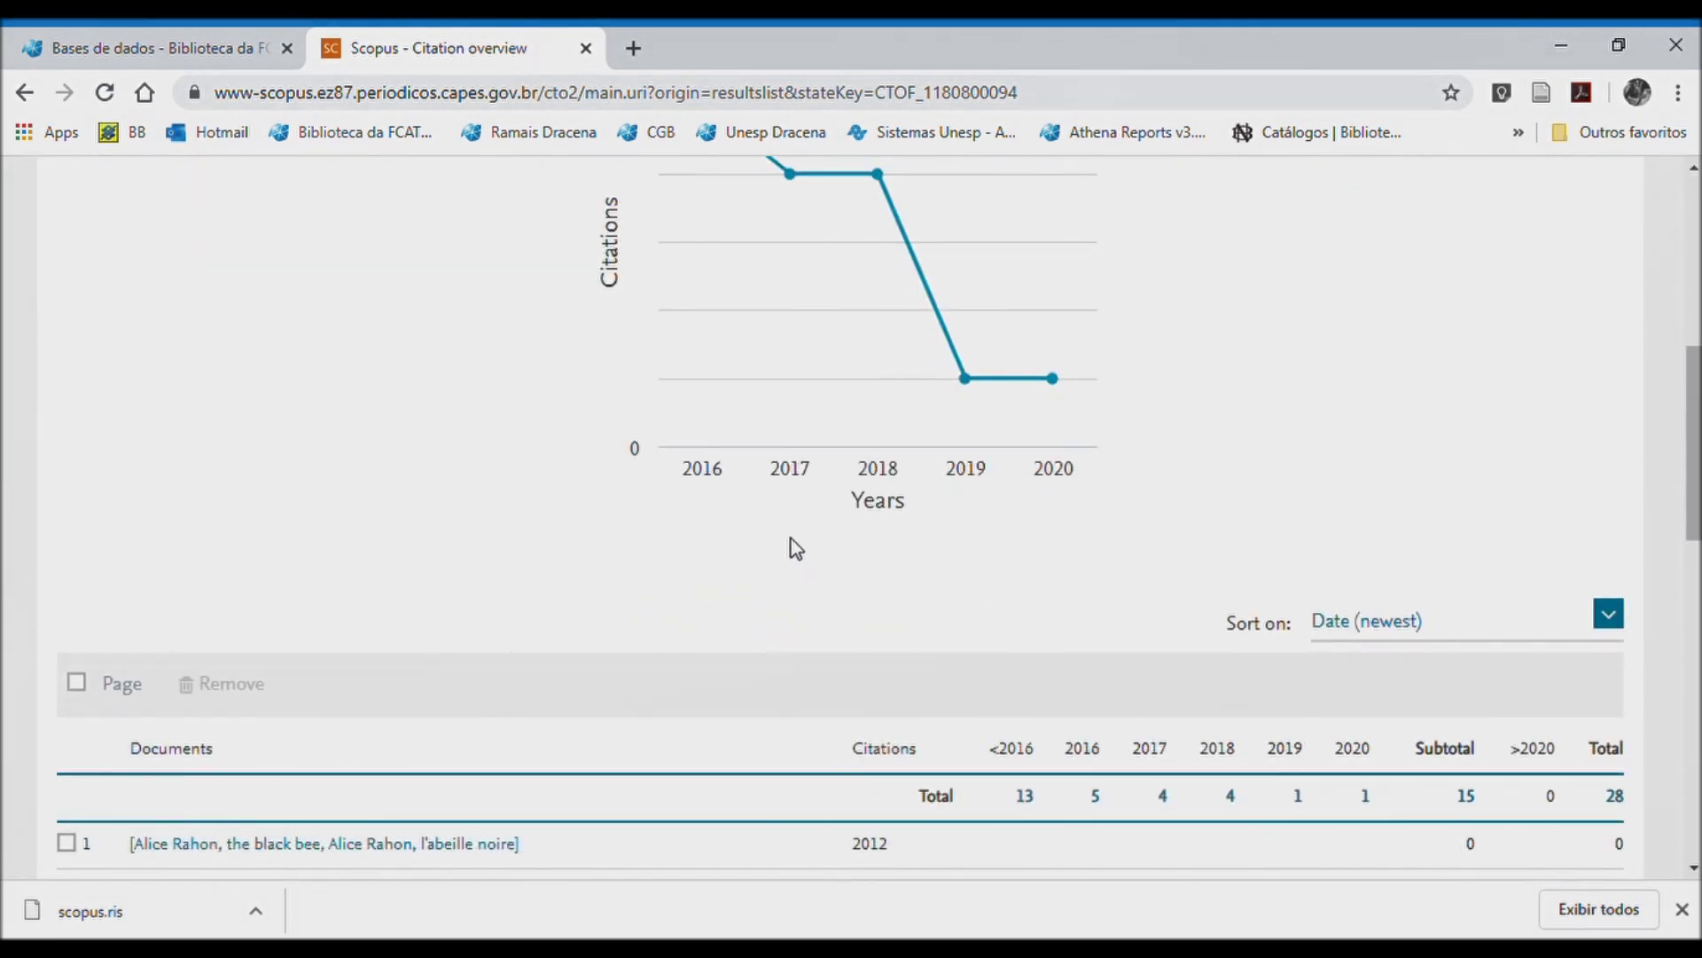
pyautogui.scroll(-4, 794, 545)
pyautogui.scroll(10, 608, 615)
pyautogui.scroll(-6, 535, 608)
pyautogui.scroll(-4, 443, 590)
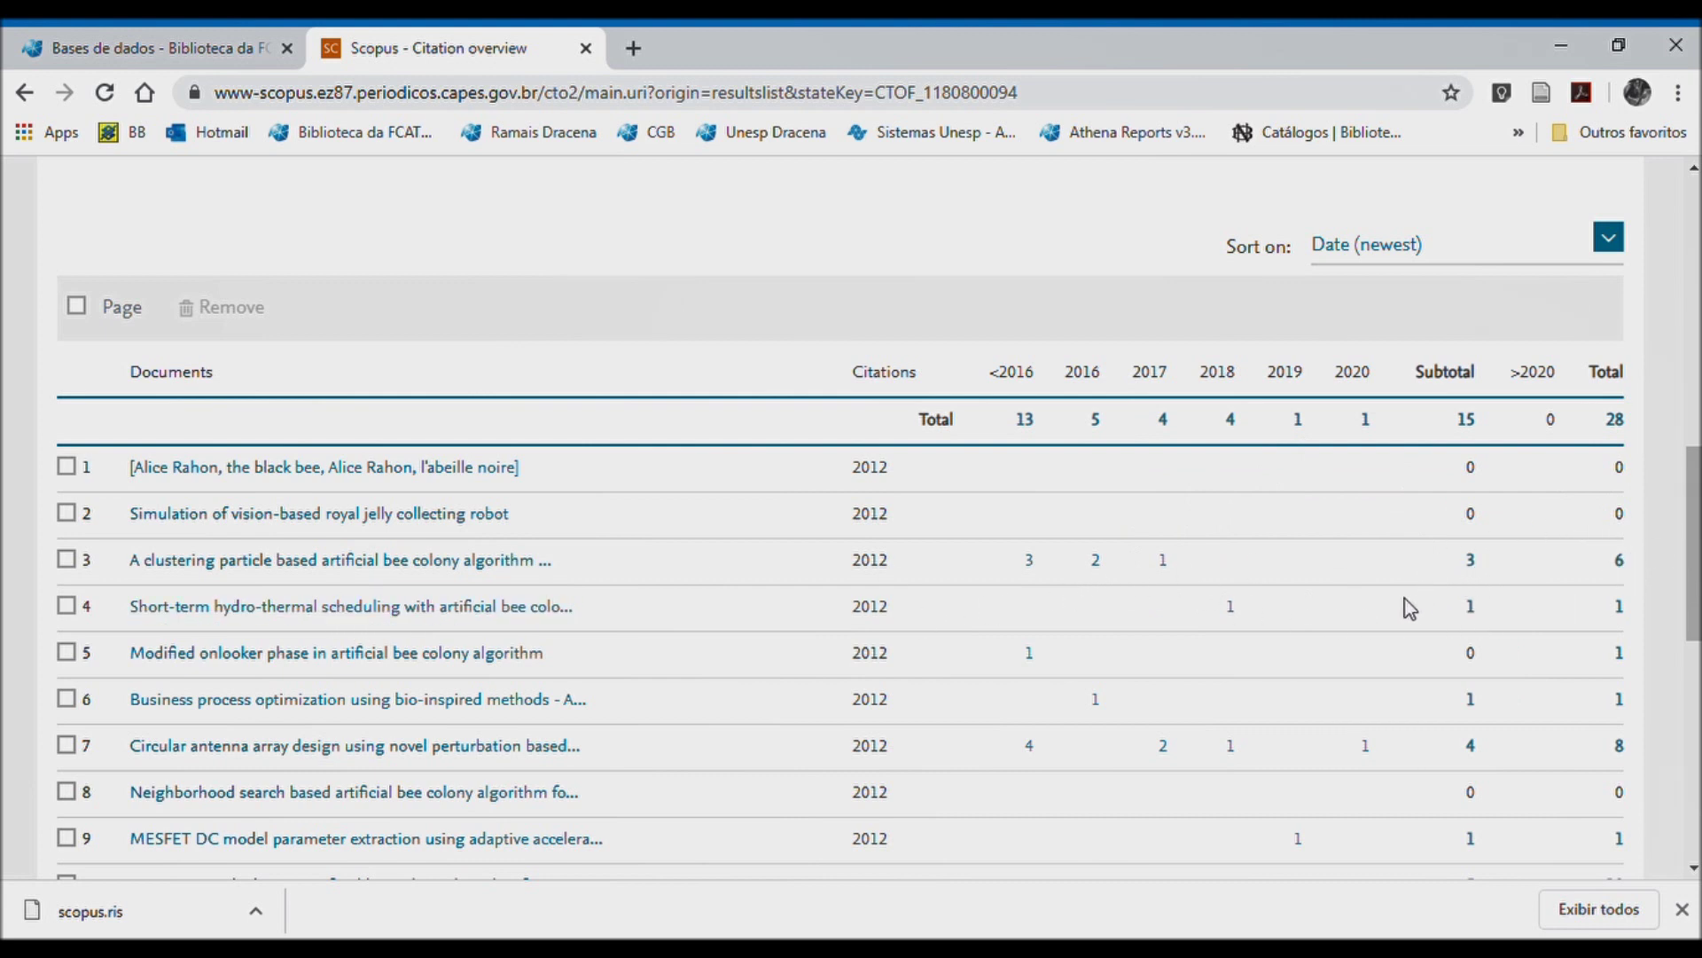
pyautogui.scroll(-1, 1409, 608)
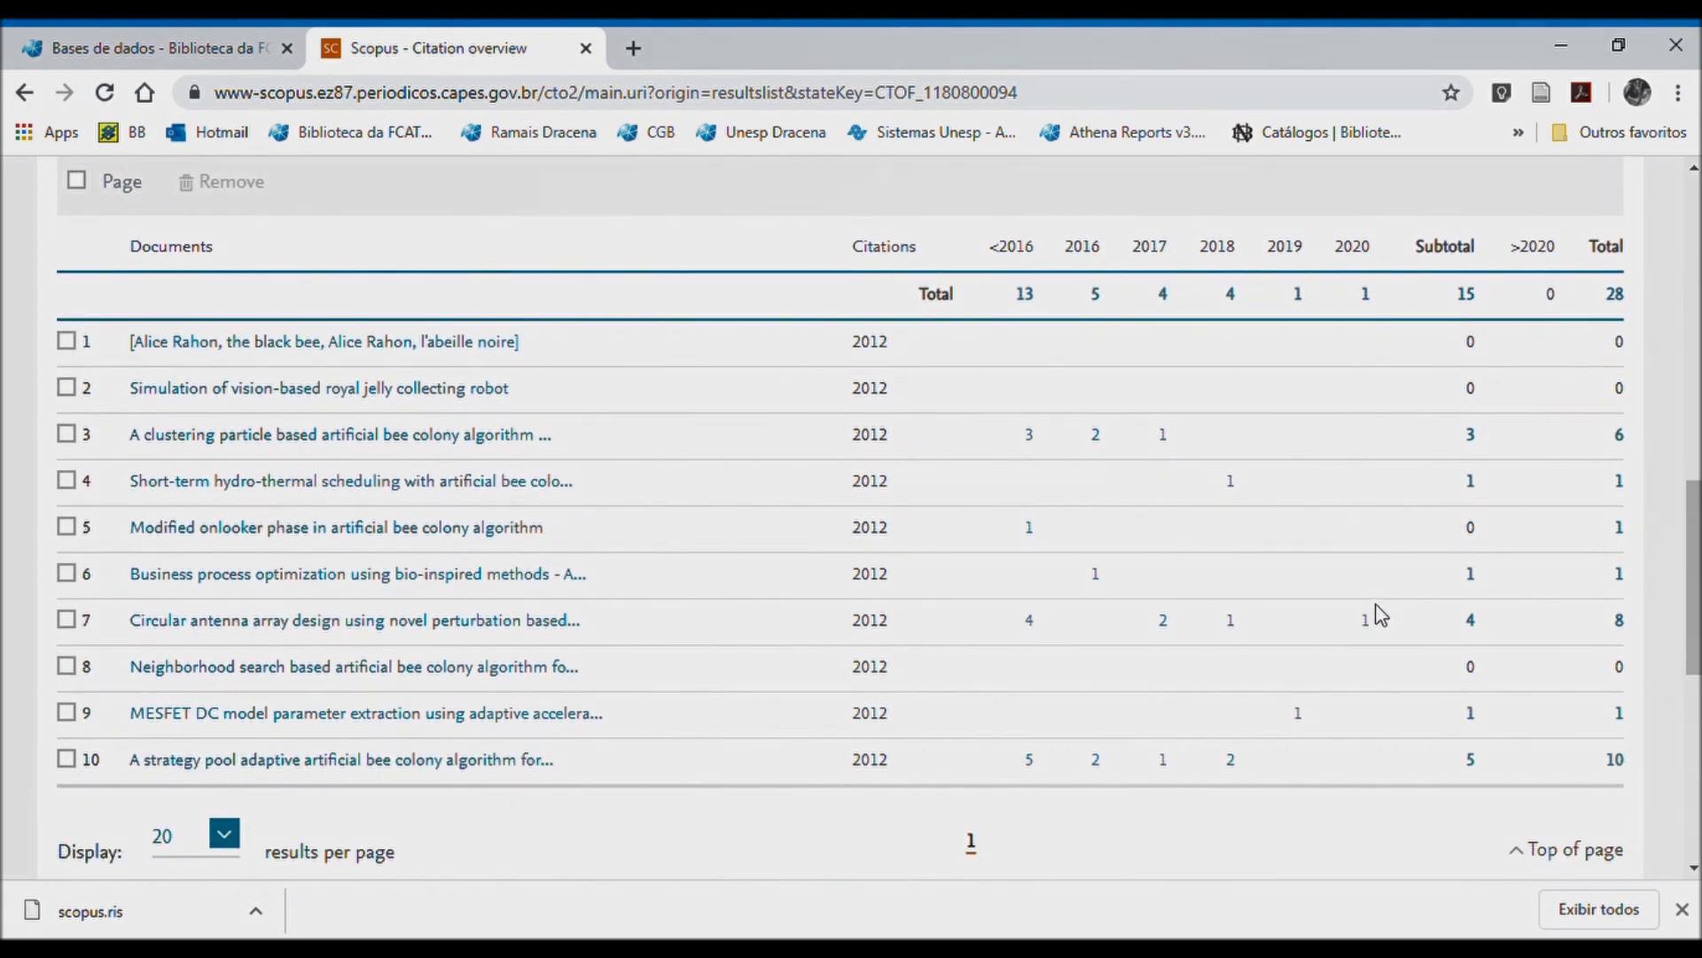
# - Open and look through all the documents citing "Circular antenna array design using novel perturbation based artificial bee colony algorithm"
pyautogui.click(1622, 625)
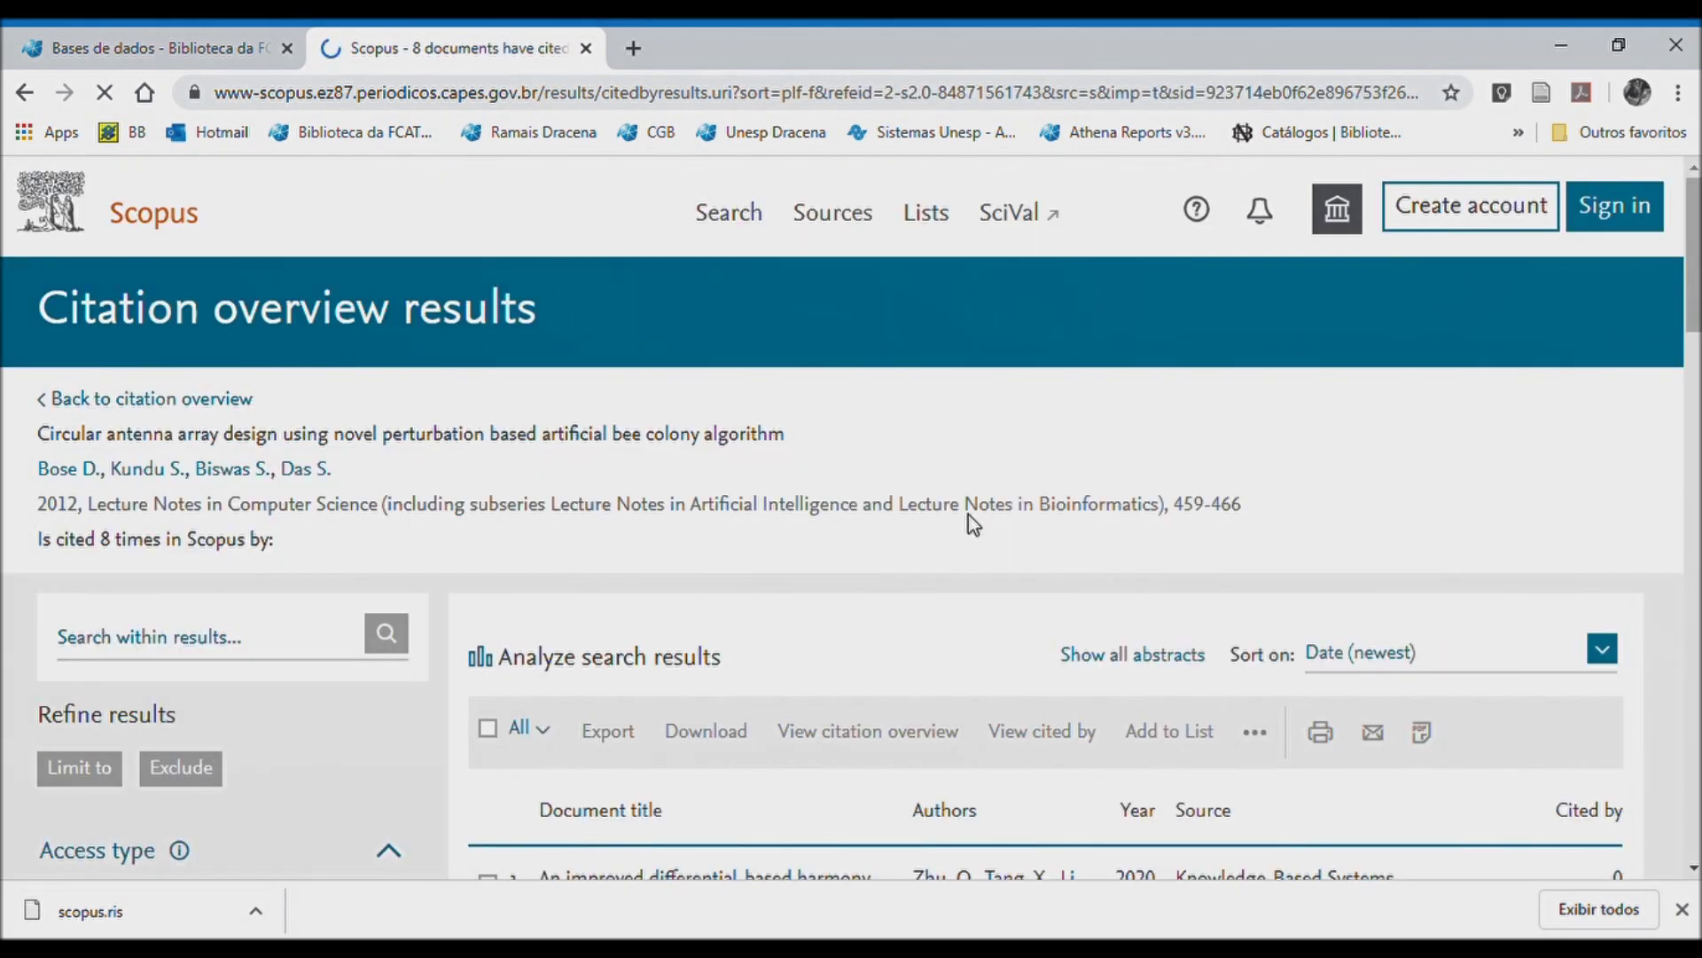
pyautogui.scroll(-6, 968, 514)
pyautogui.scroll(4, 968, 515)
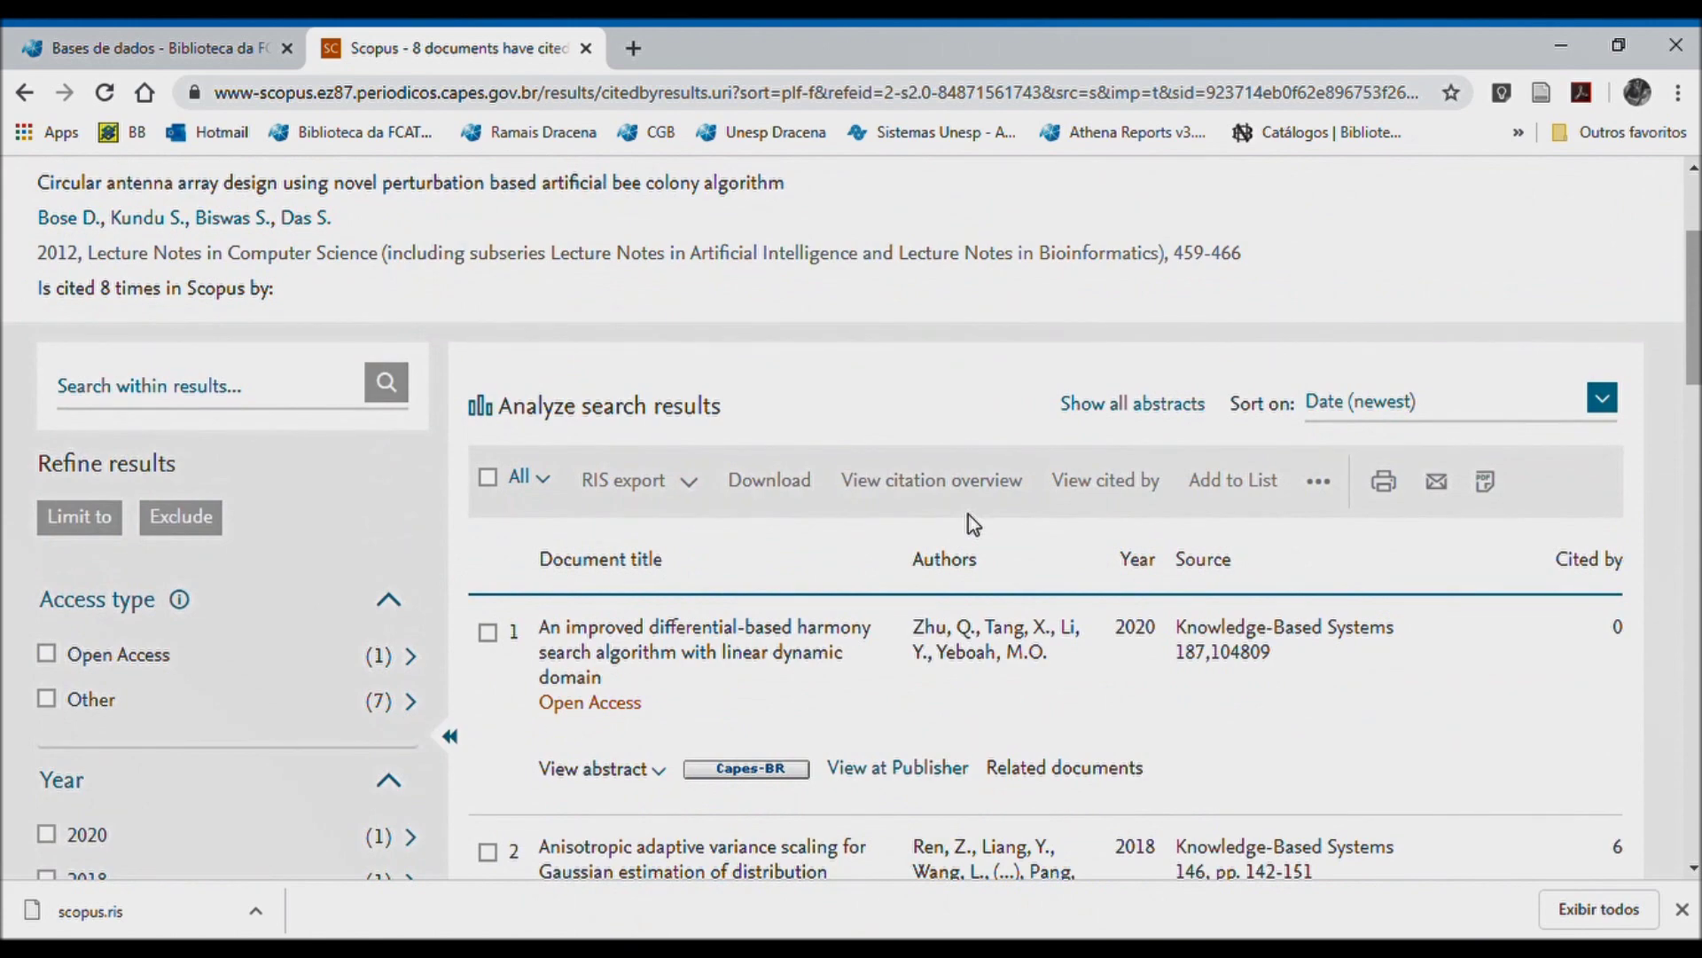
pyautogui.scroll(-7, 968, 514)
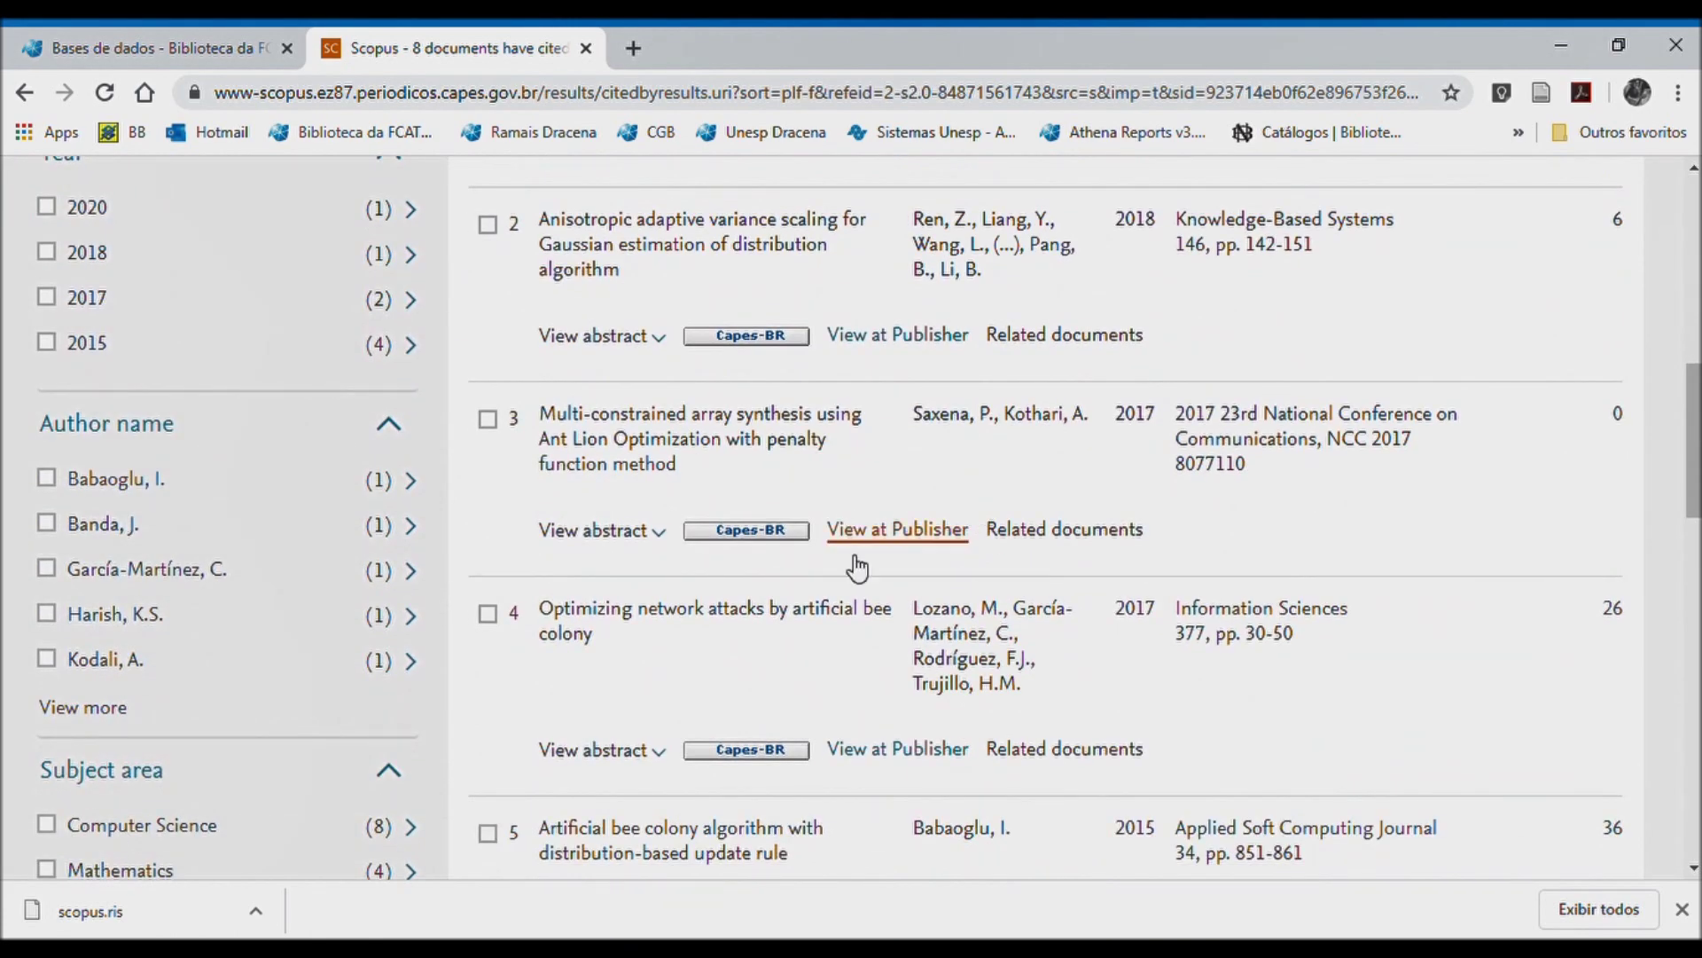
pyautogui.scroll(-18, 856, 568)
pyautogui.scroll(15, 859, 536)
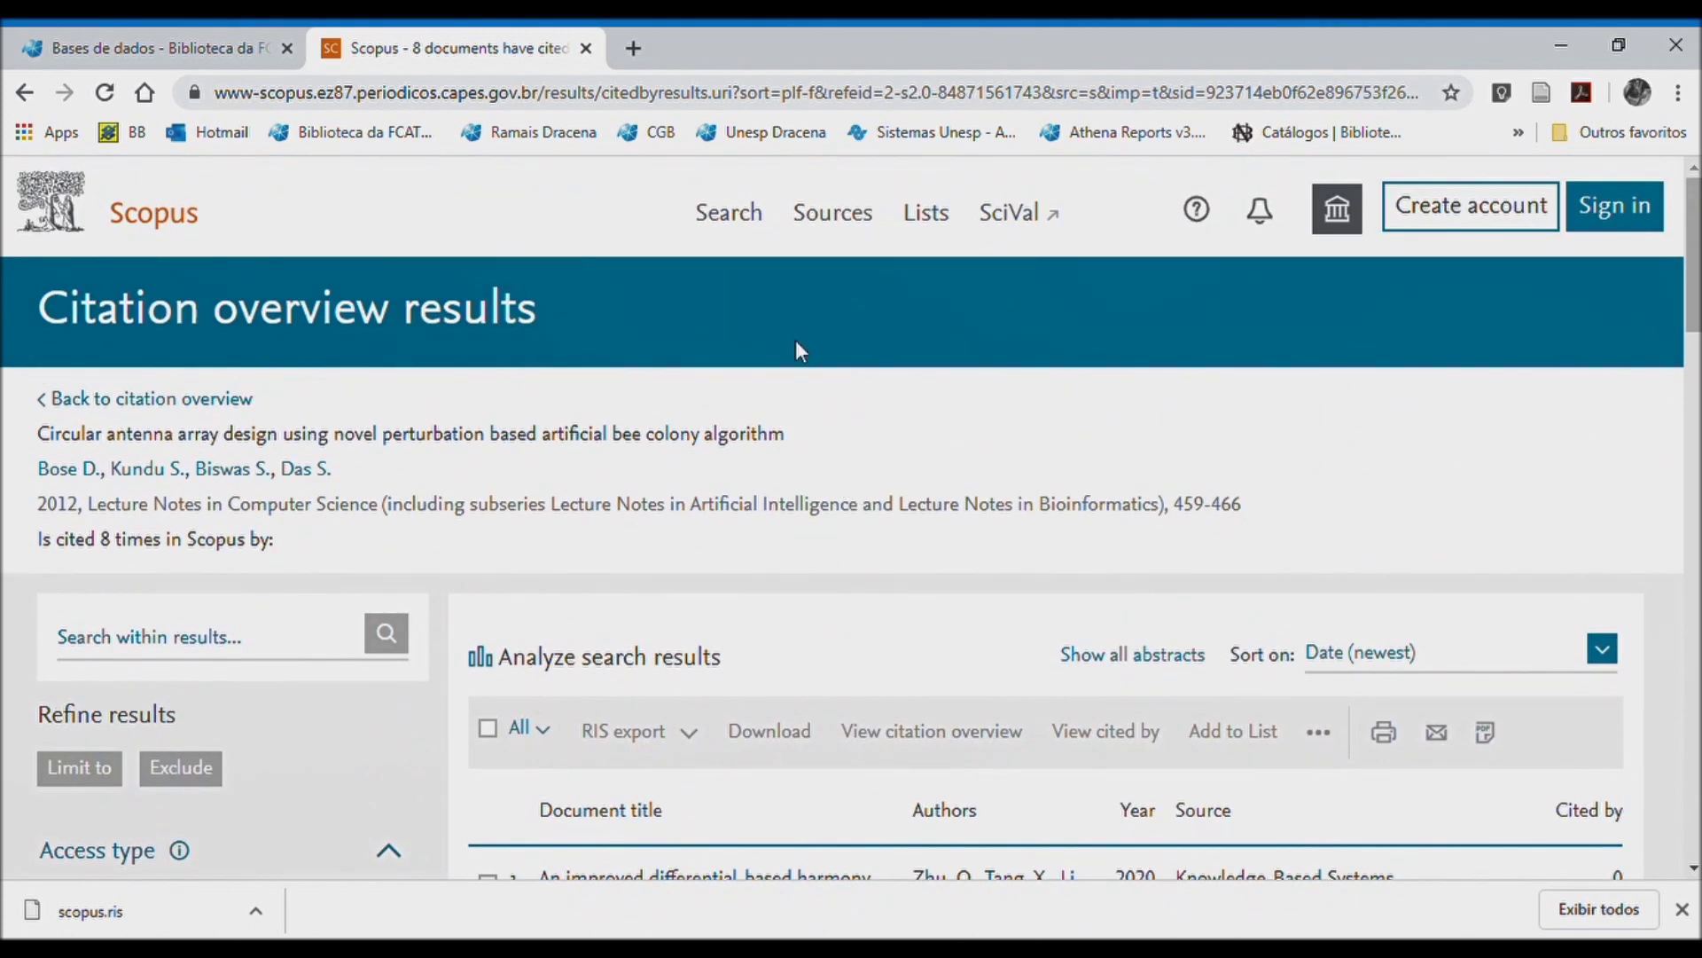
# - Start a new author search with last name "garfield" and first name "E." and run it
pyautogui.click(757, 227)
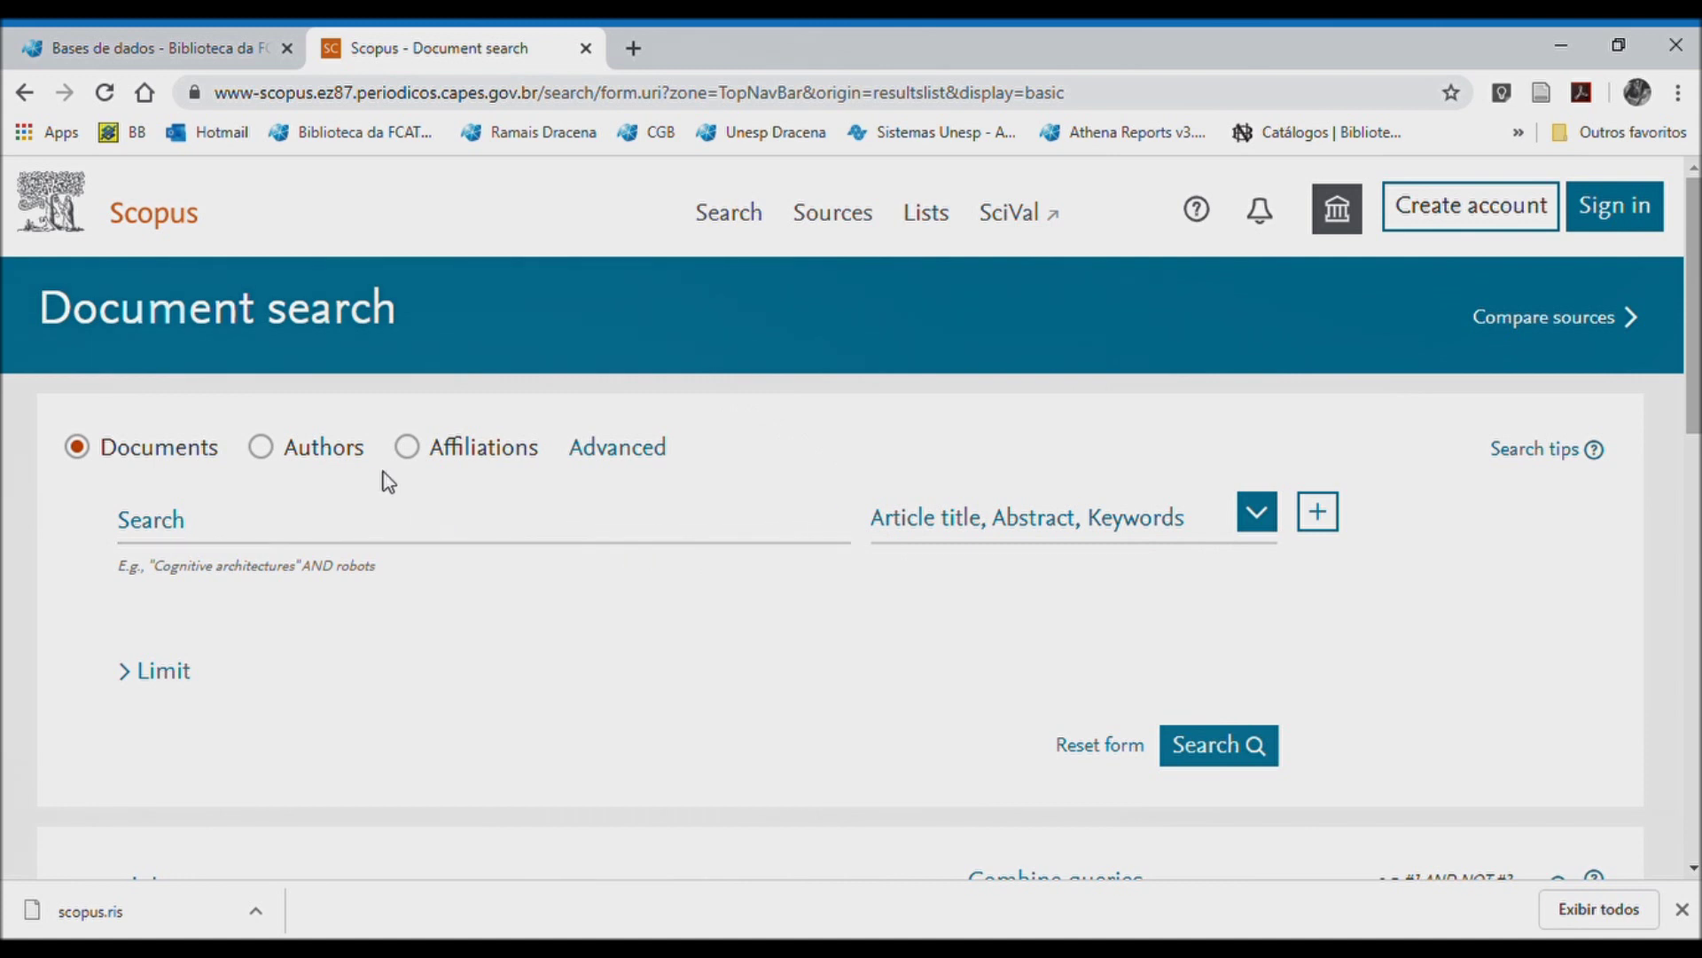
pyautogui.click(262, 448)
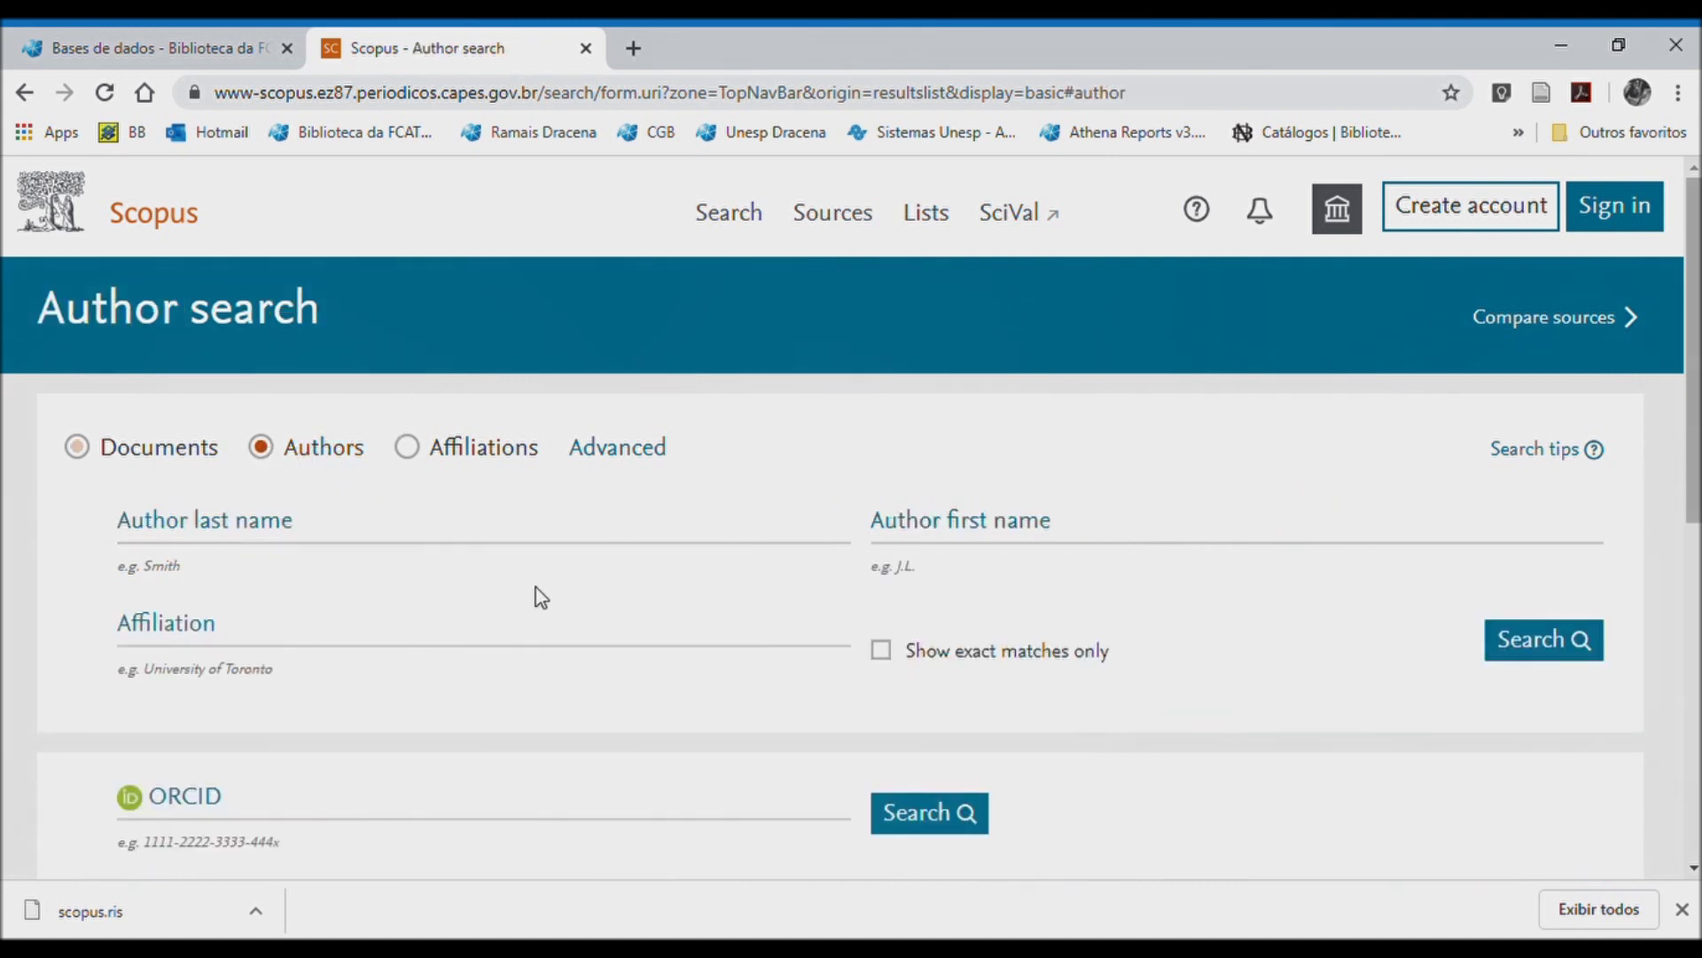
pyautogui.click(290, 525)
pyautogui.write('garfield')
pyautogui.click(890, 532)
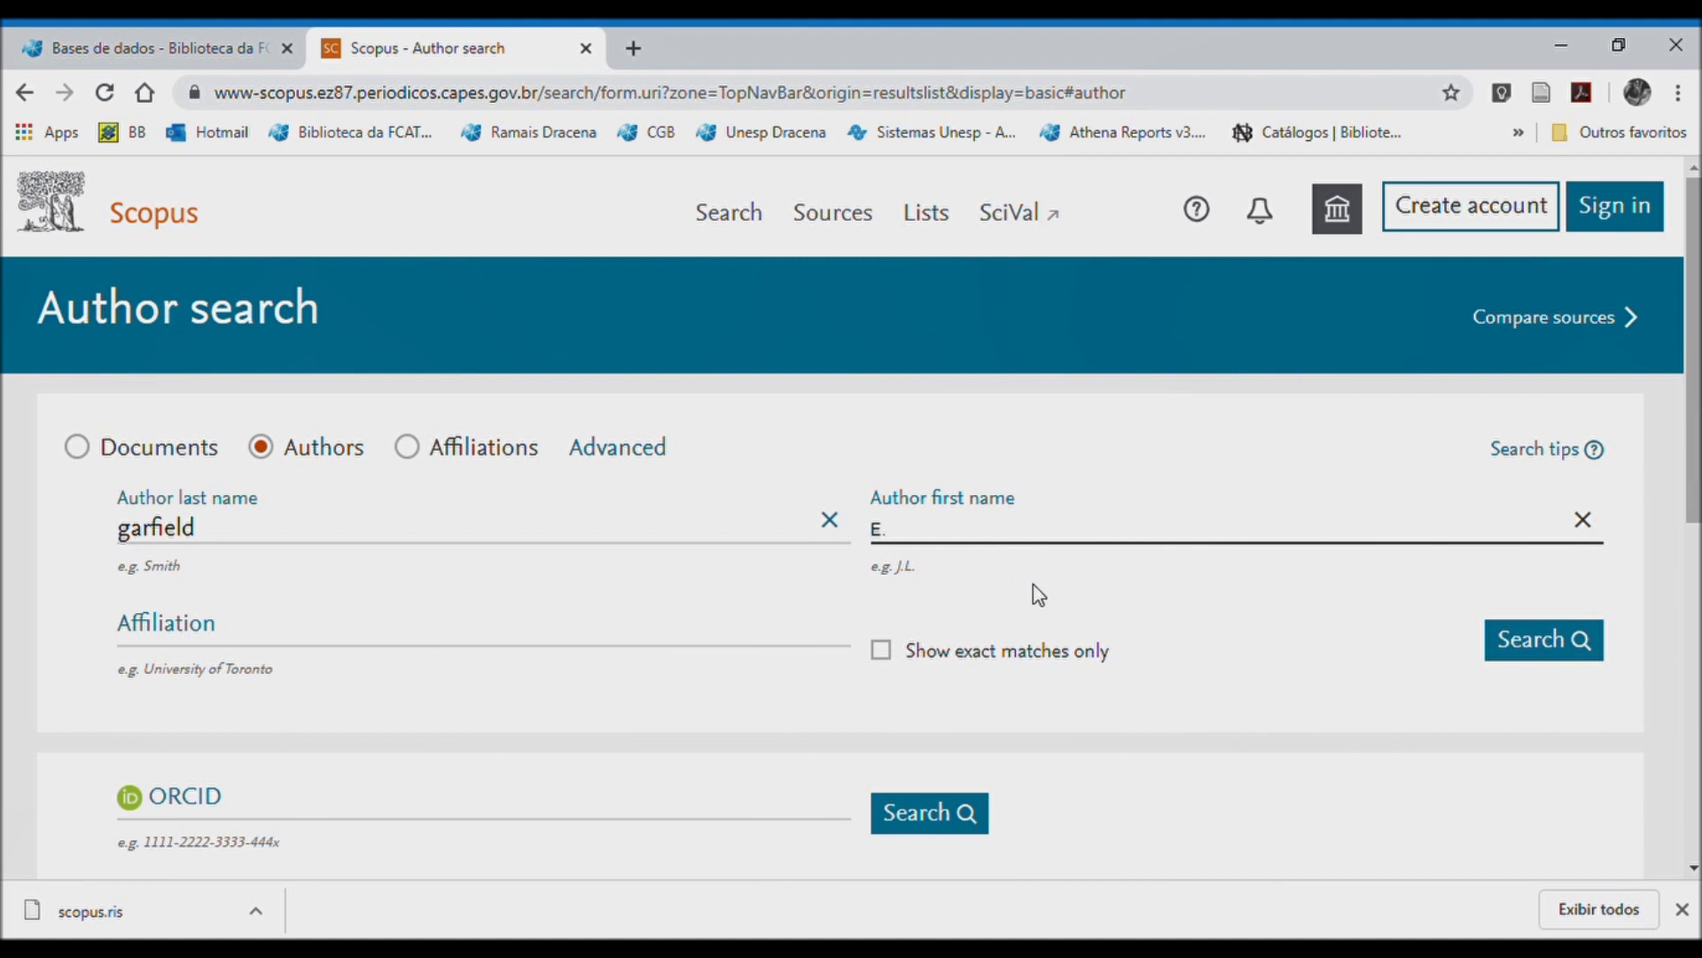
pyautogui.click(1551, 665)
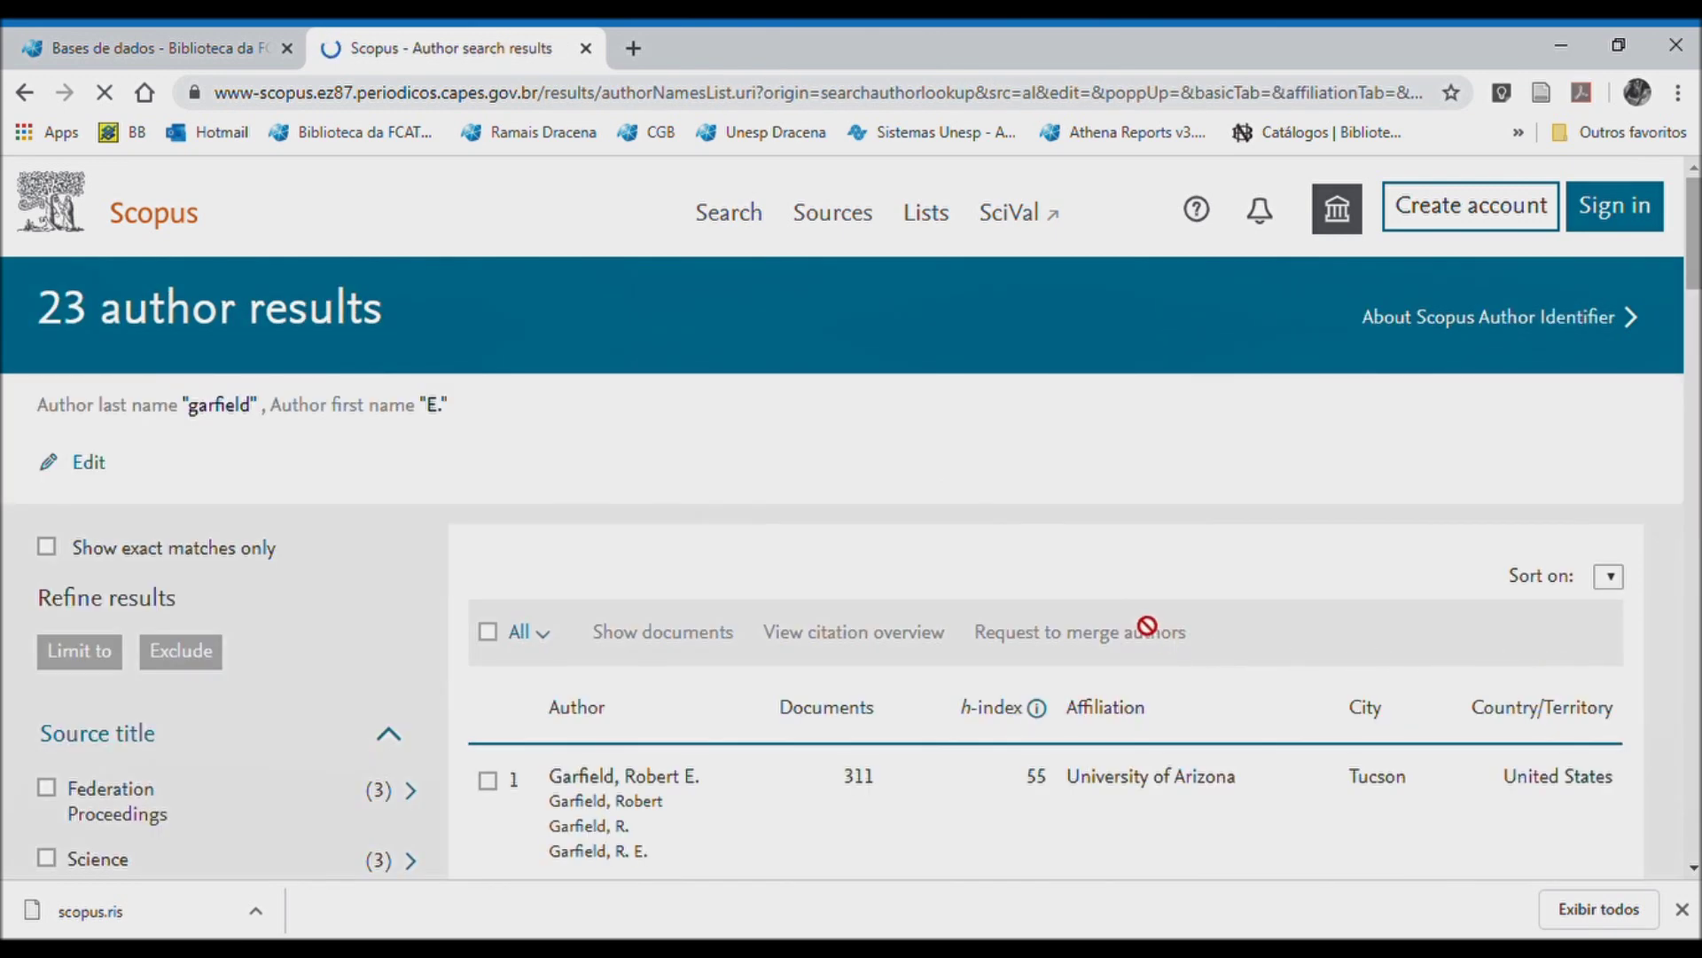
pyautogui.scroll(-4, 1147, 627)
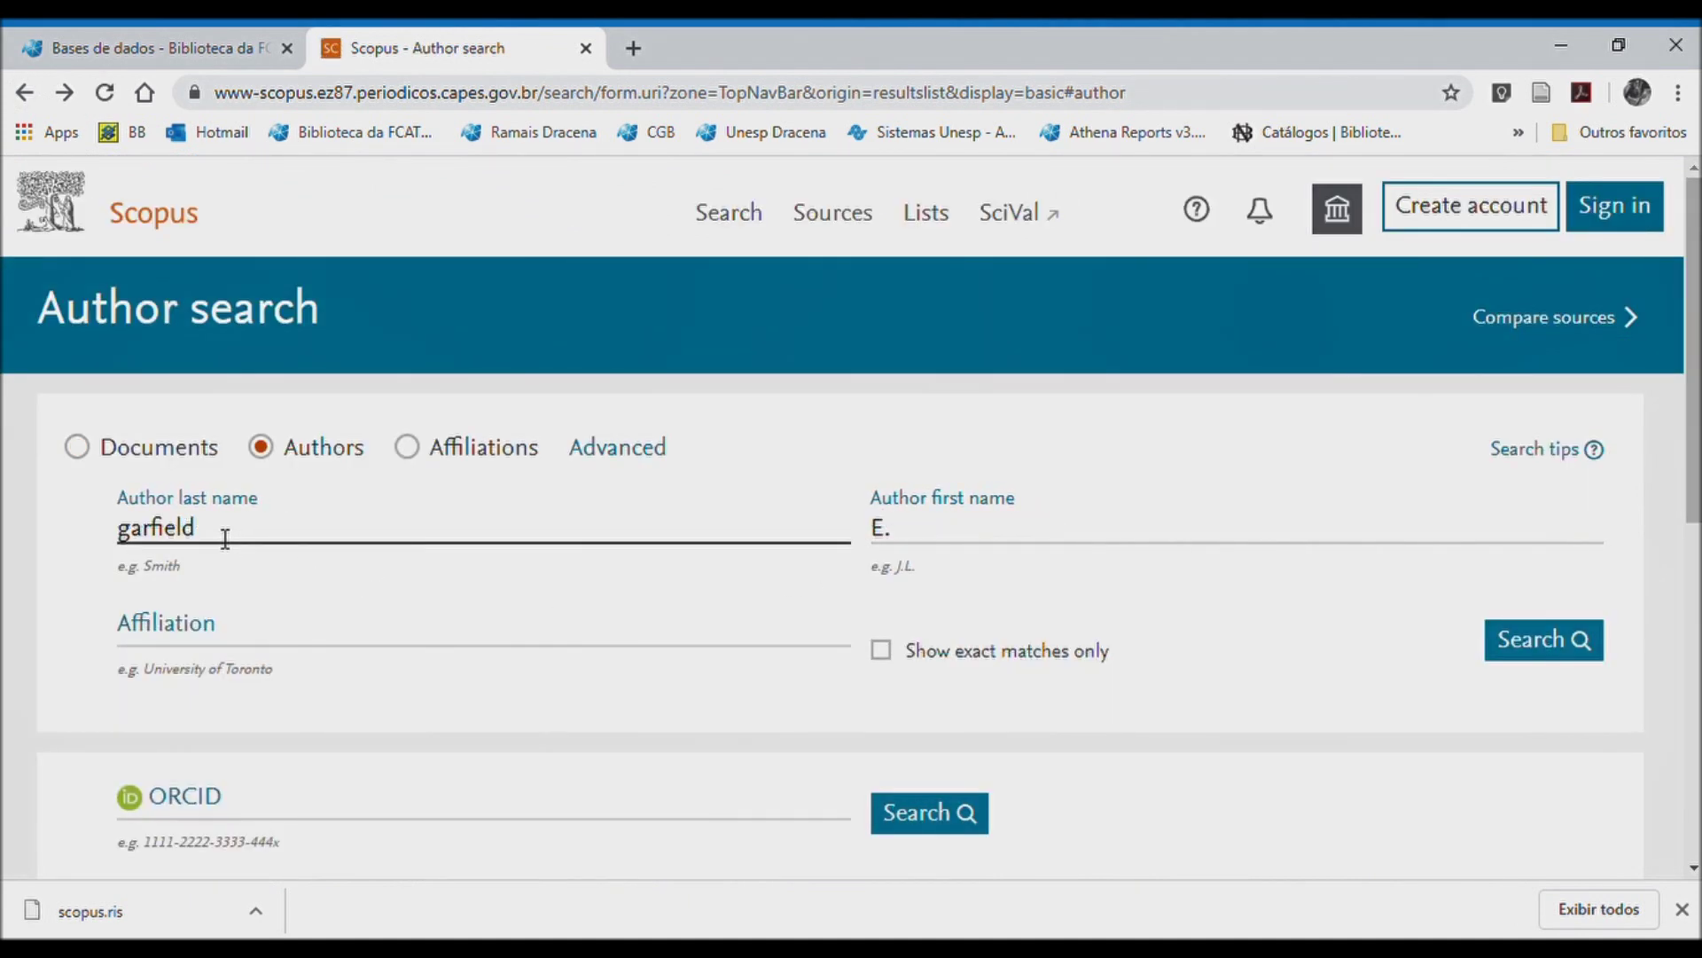
# - Review the name fields and their format hints on the author search form, and run the same author search again
pyautogui.moveTo(188, 568); pyautogui.dragTo(153, 580)
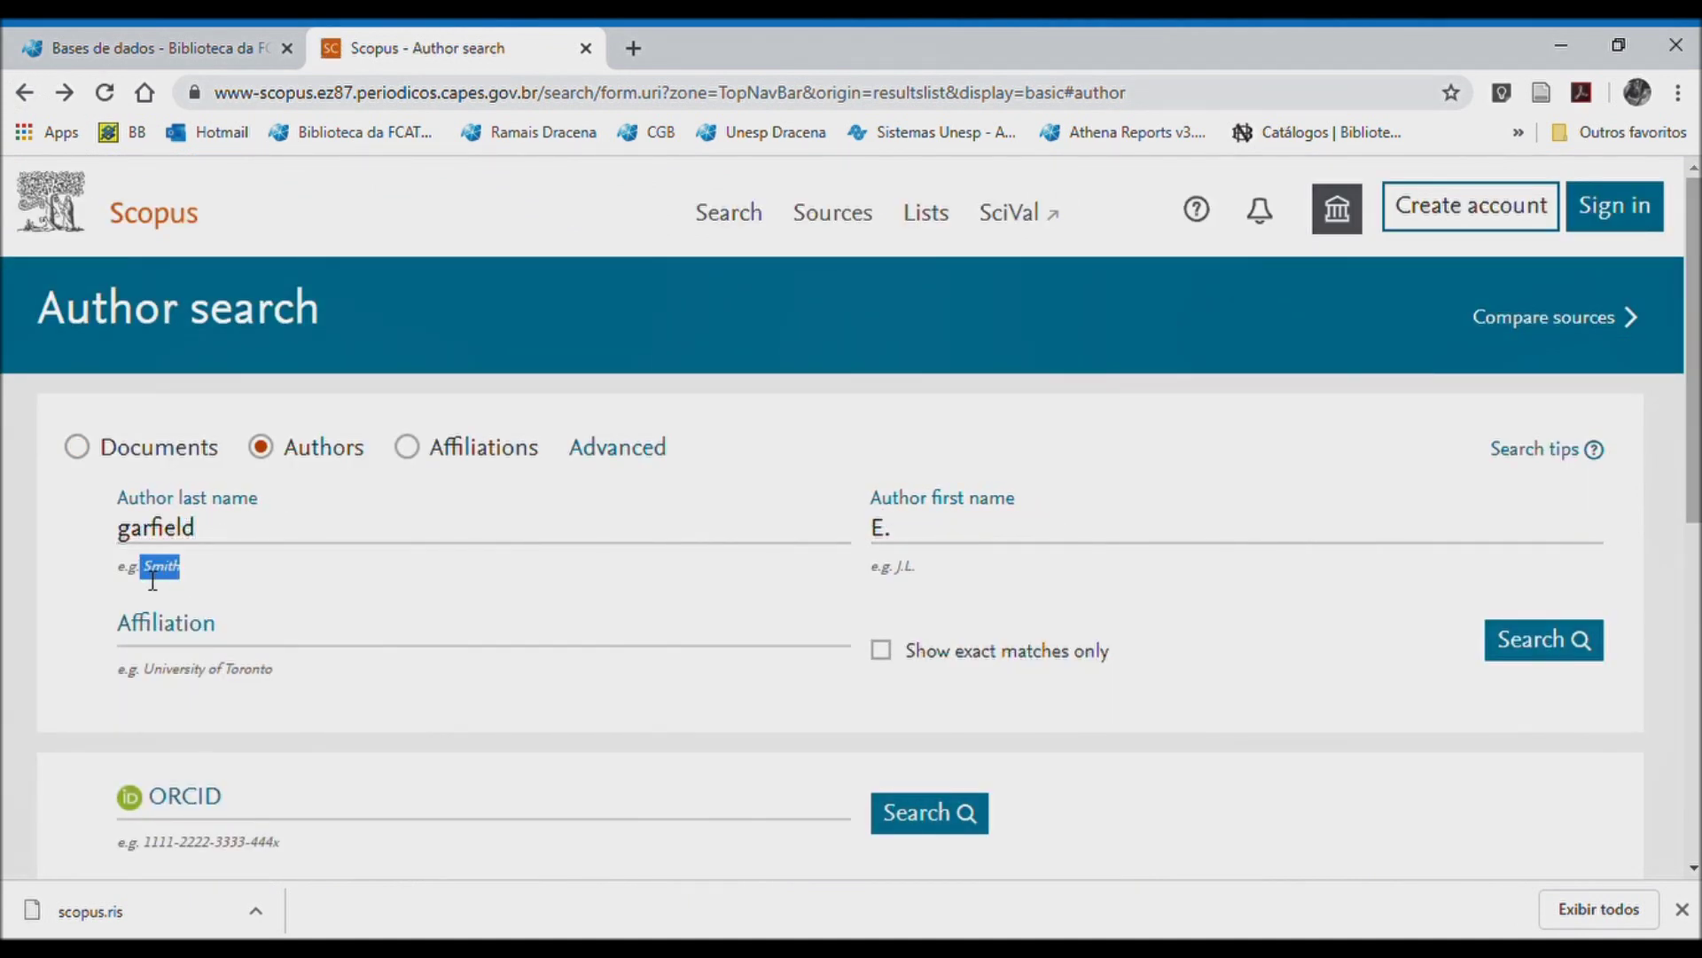
pyautogui.click(936, 538)
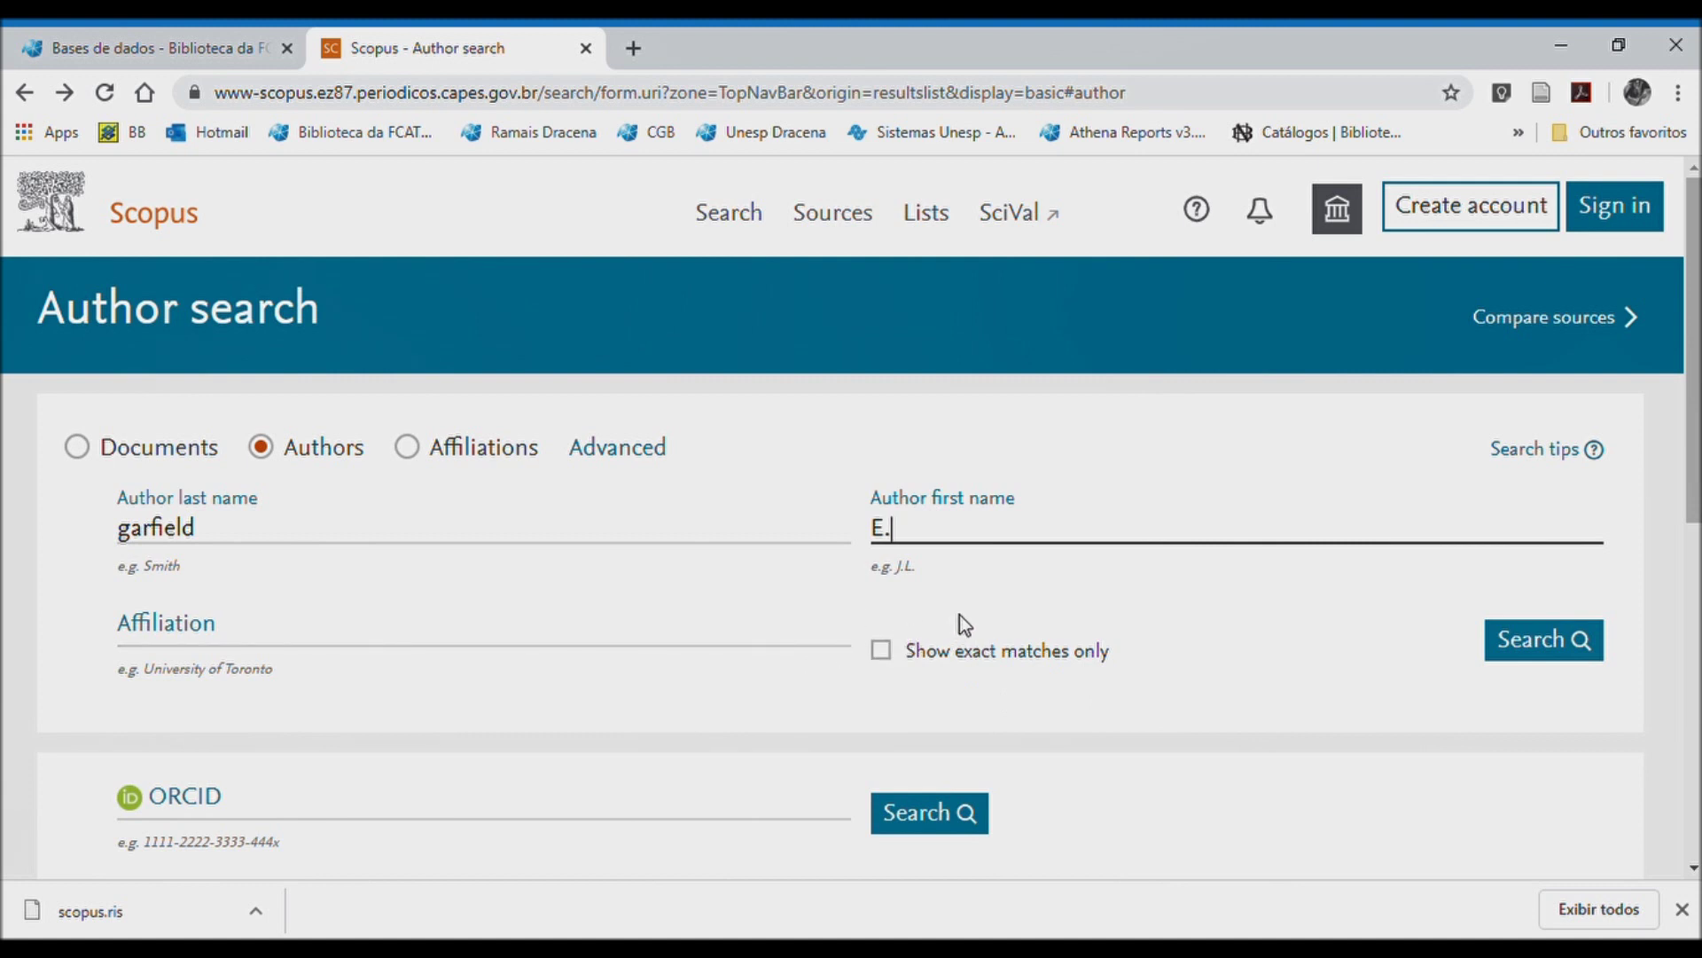
pyautogui.scroll(-1, 704, 620)
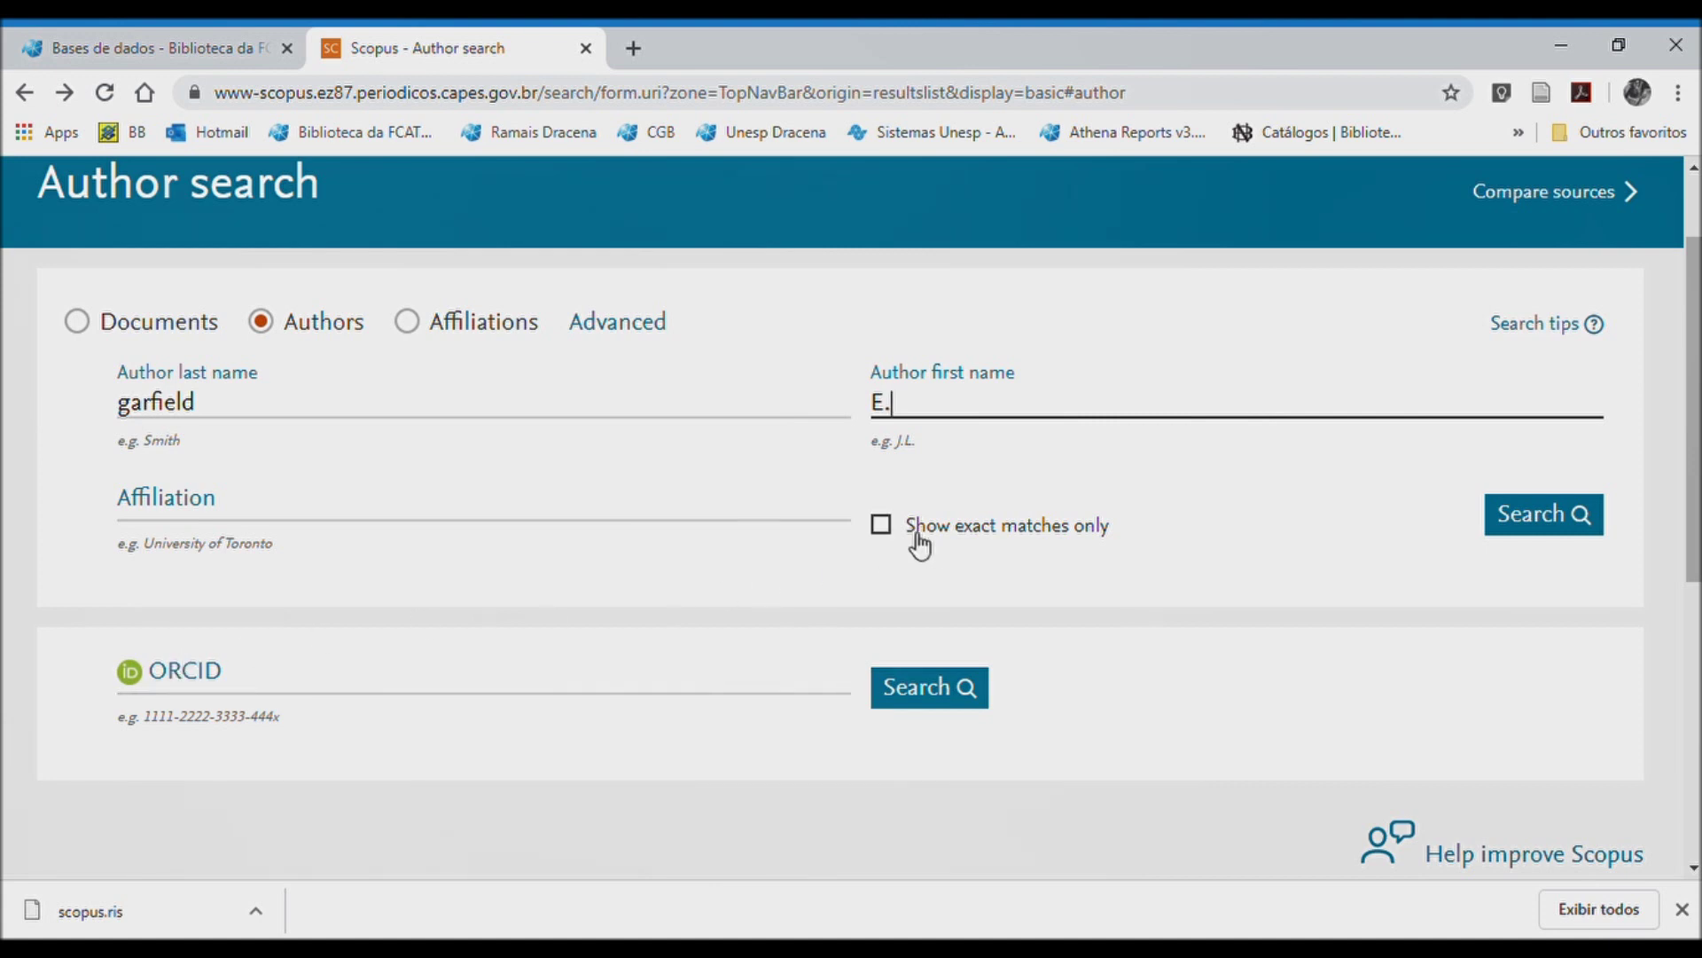
pyautogui.click(1561, 537)
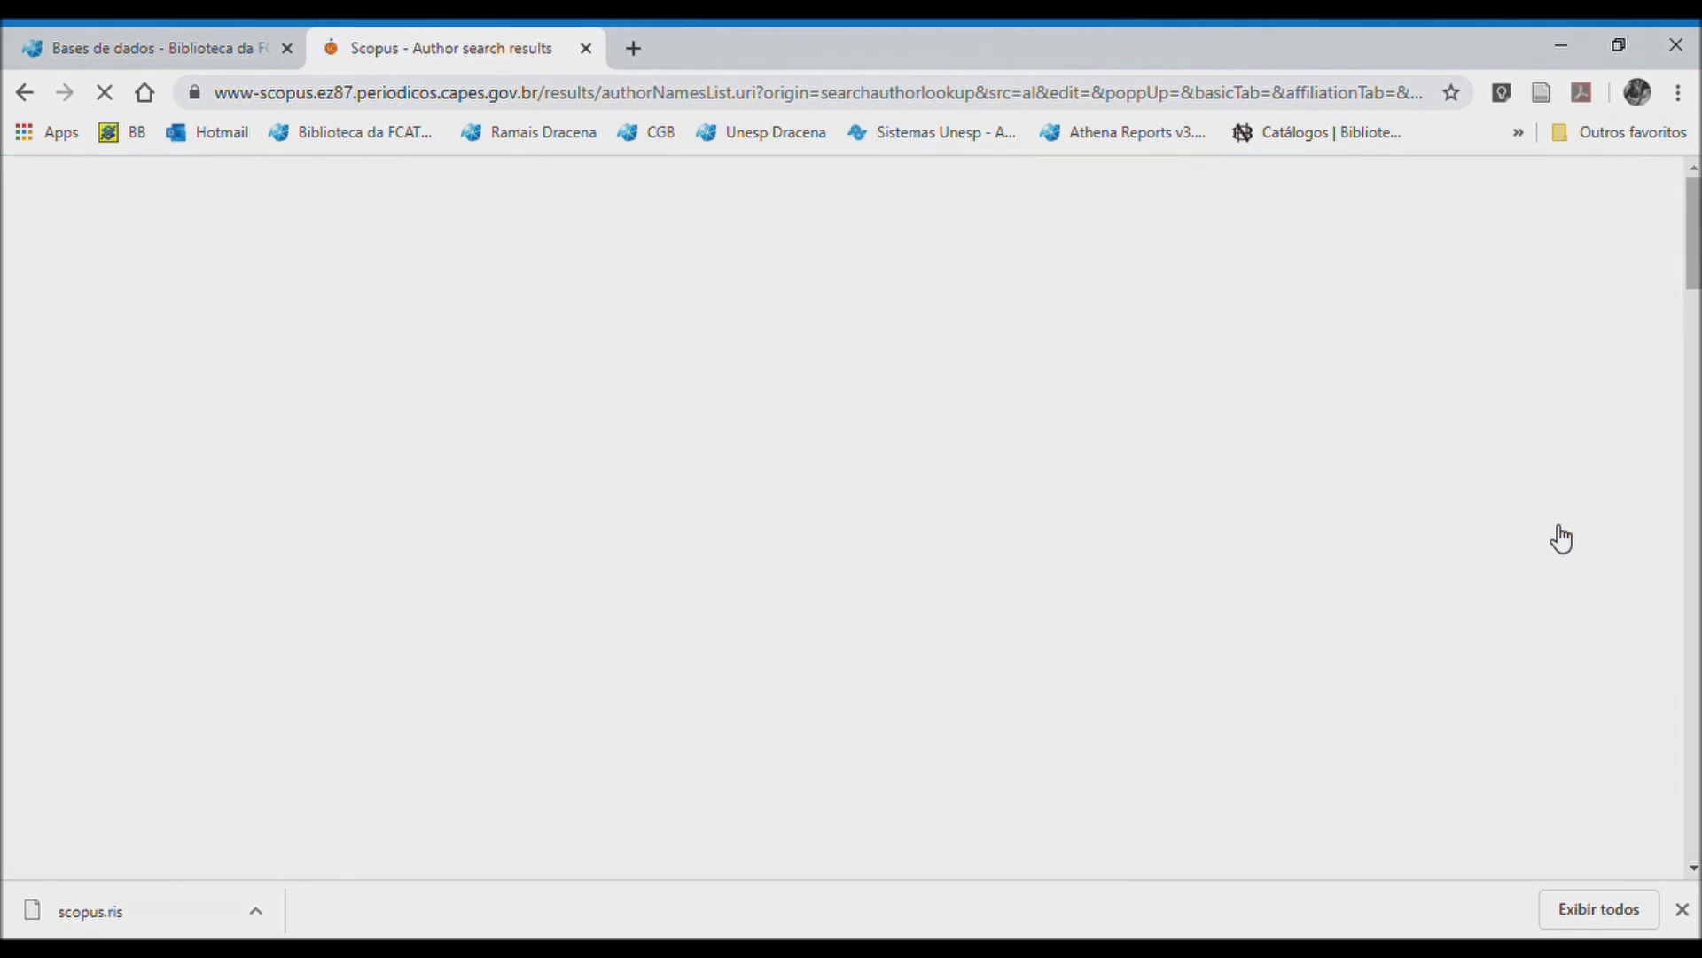
# - Open the author profile of Eugene Garfield from the Institute for Scientific Information and examine the name, author ID, metrics and citation trends
pyautogui.scroll(-5, 1110, 484)
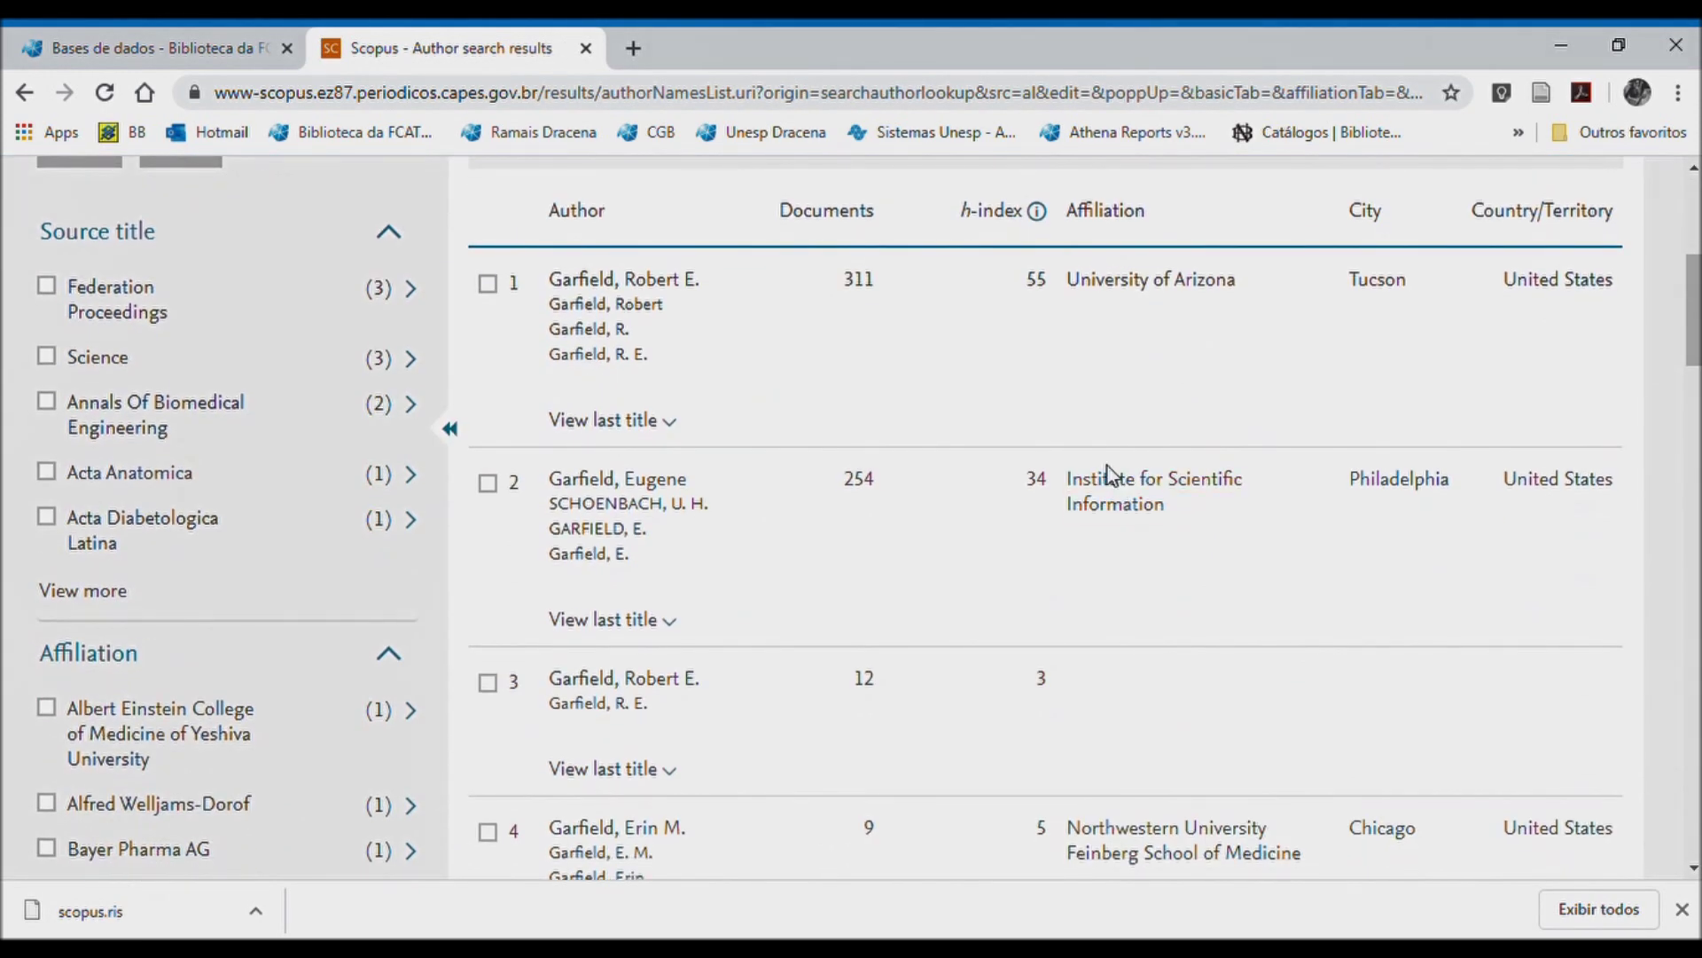
pyautogui.click(658, 487)
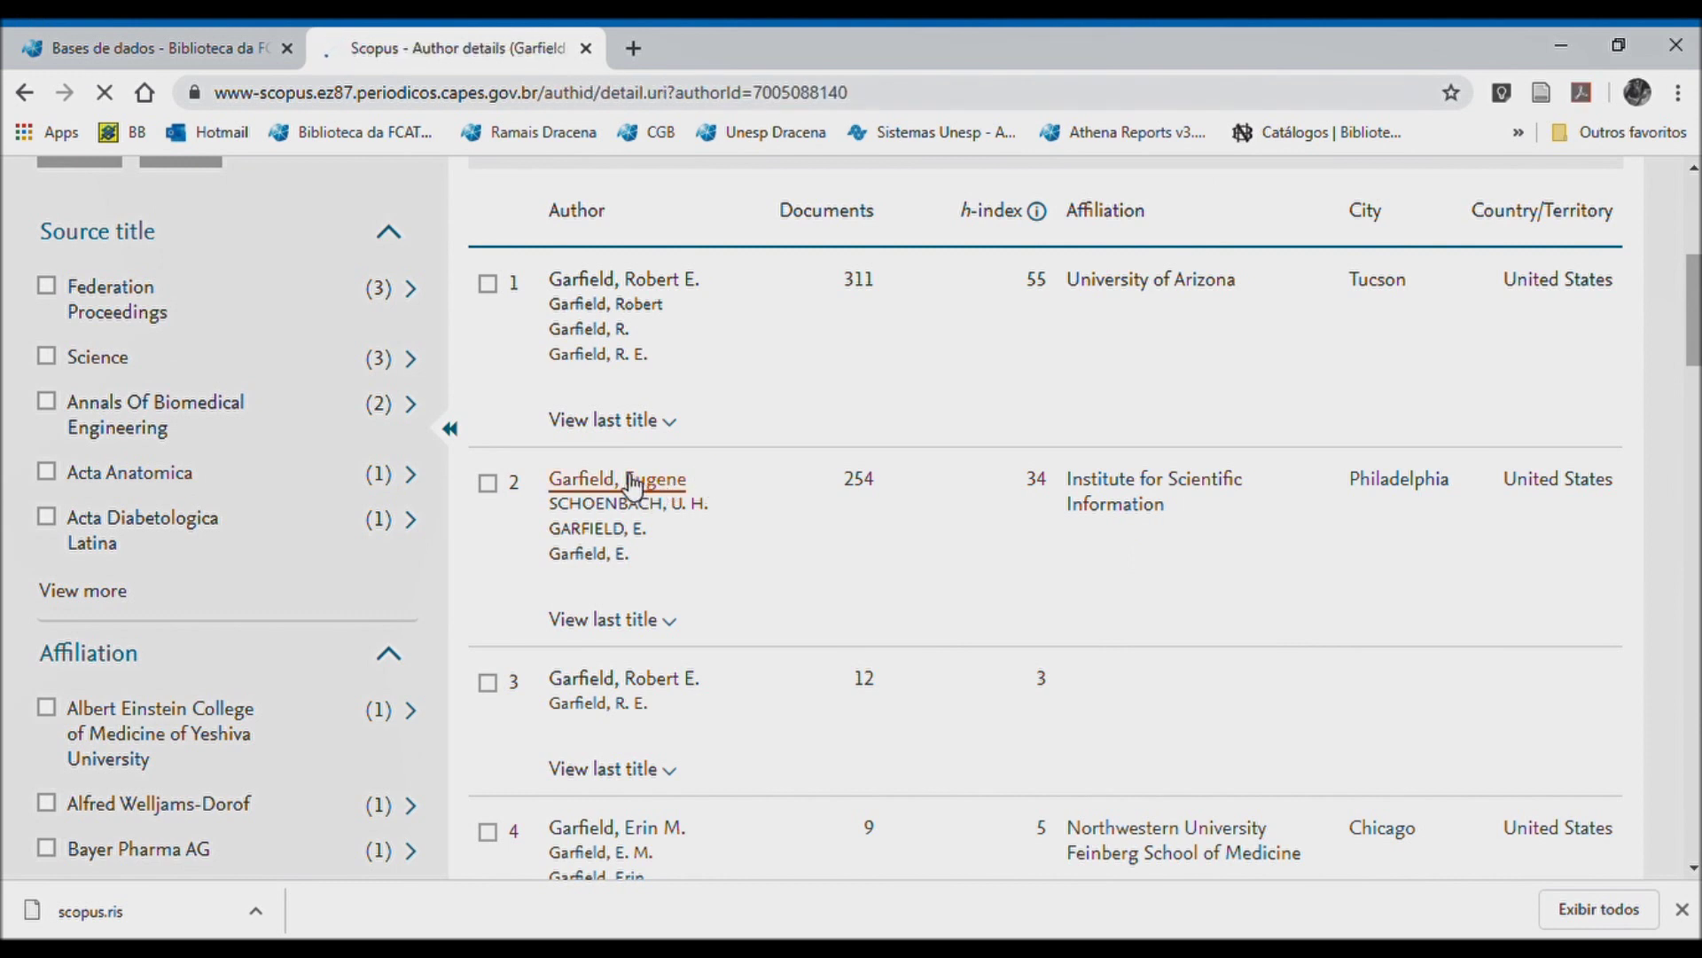
pyautogui.scroll(-5, 637, 439)
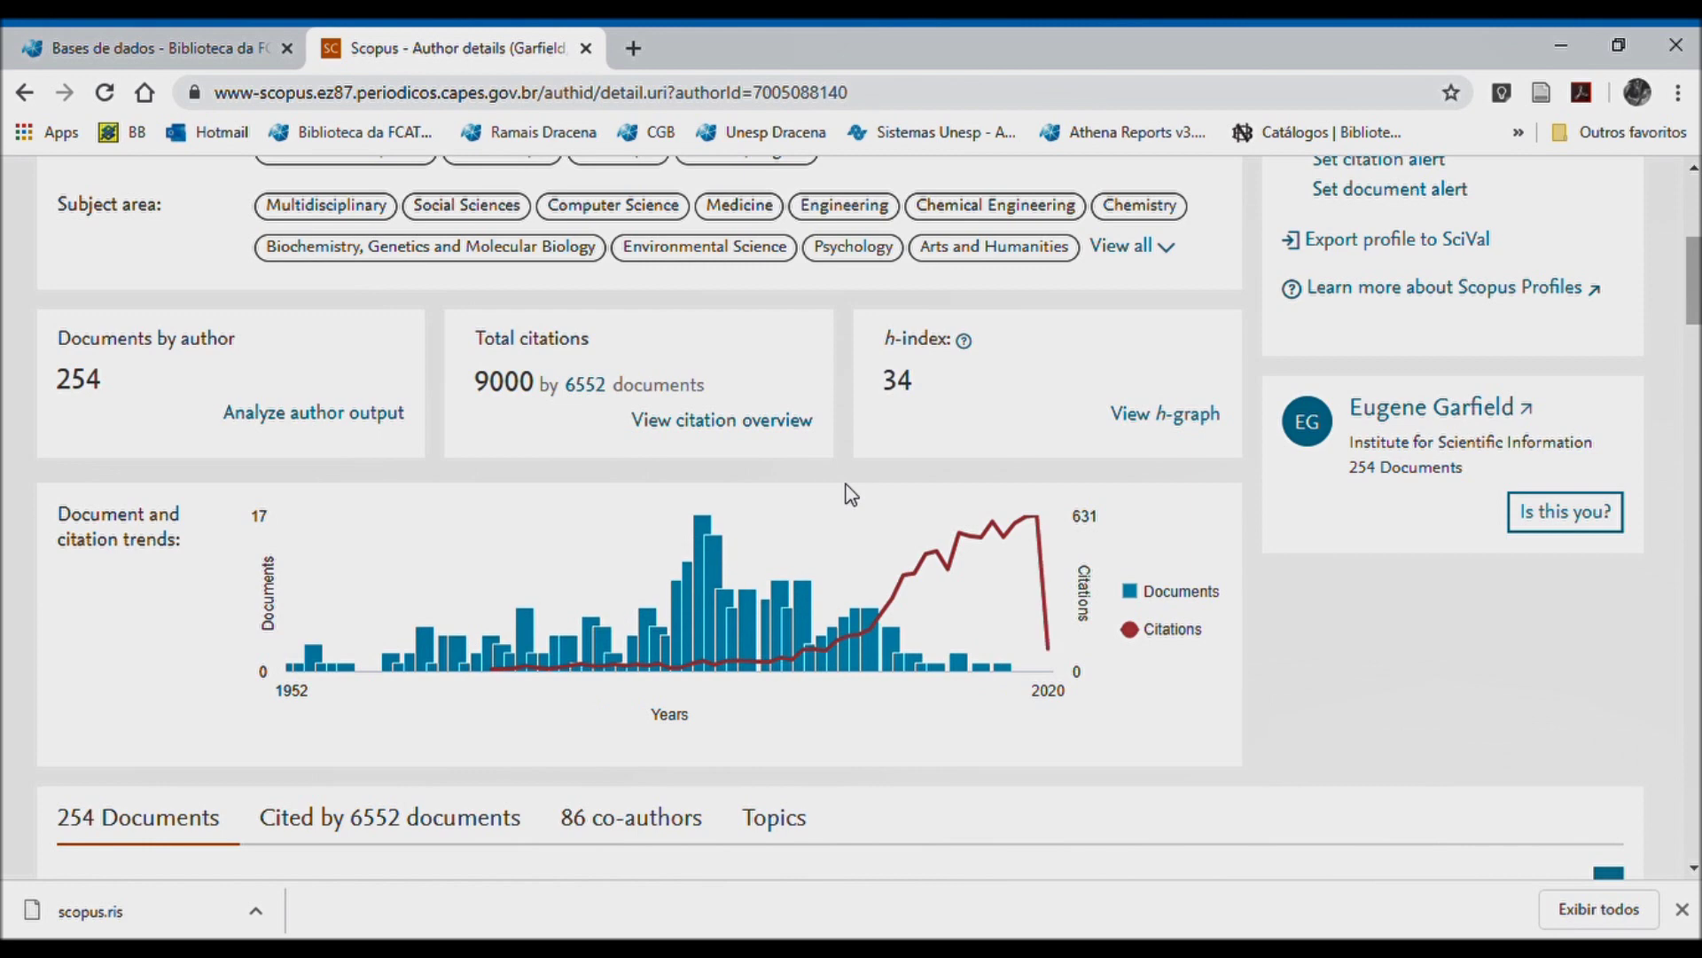
pyautogui.scroll(4, 851, 495)
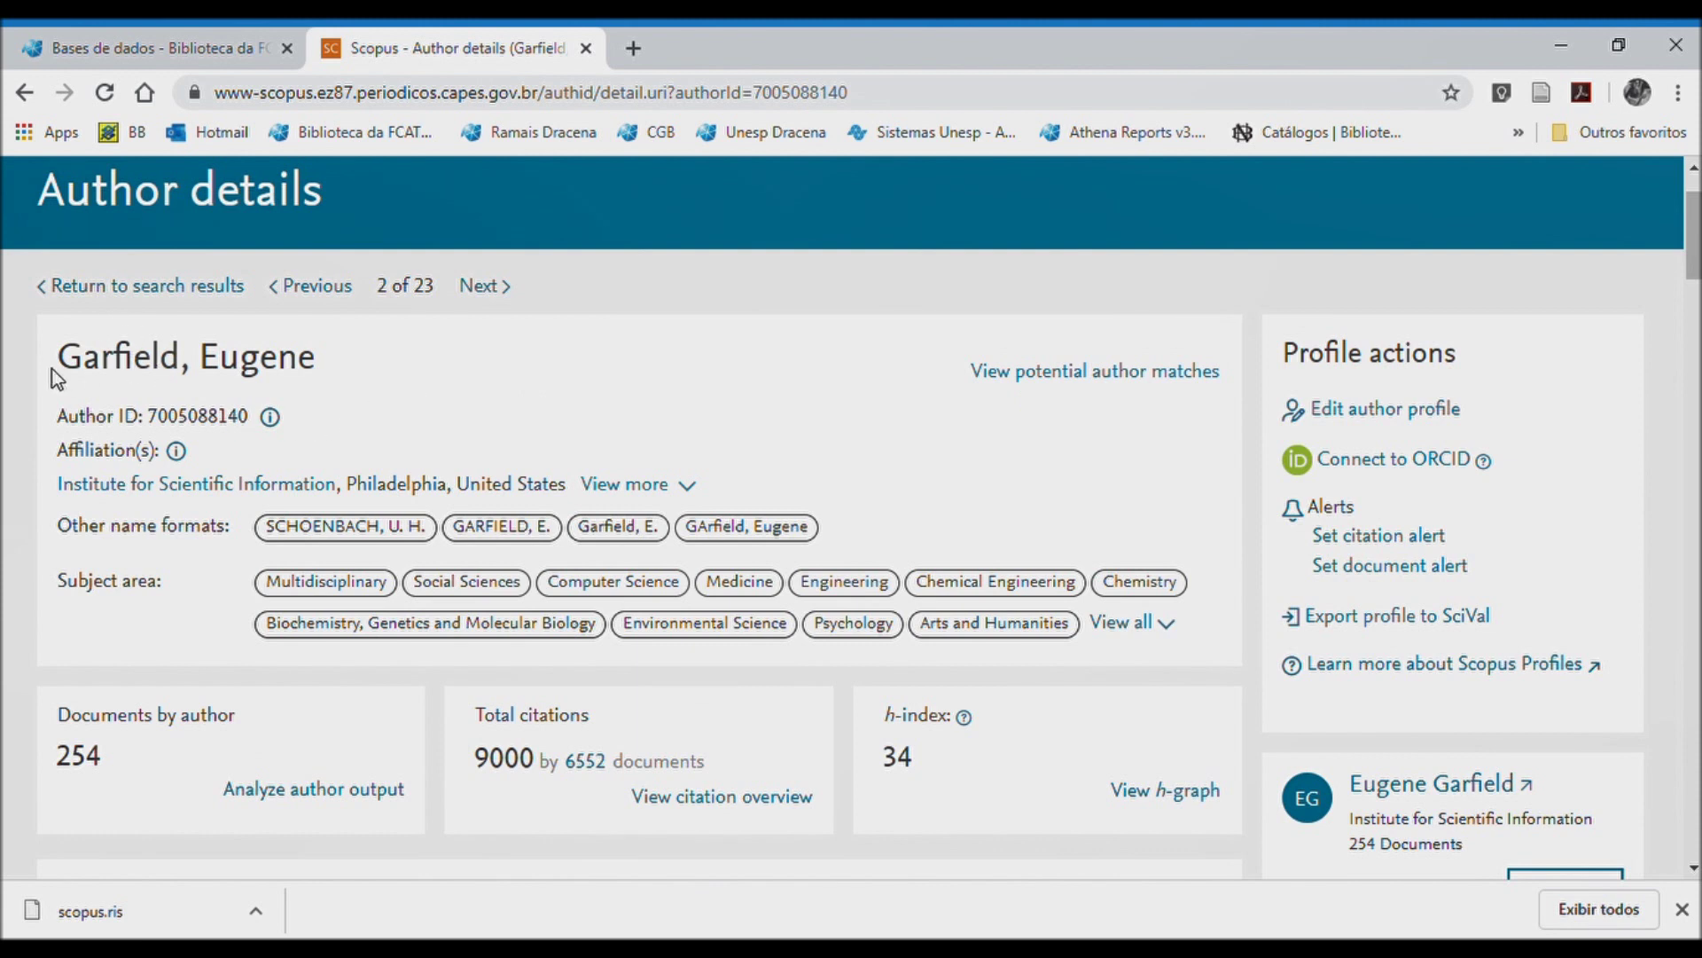
pyautogui.moveTo(53, 355); pyautogui.dragTo(333, 401)
pyautogui.moveTo(160, 419); pyautogui.dragTo(242, 424)
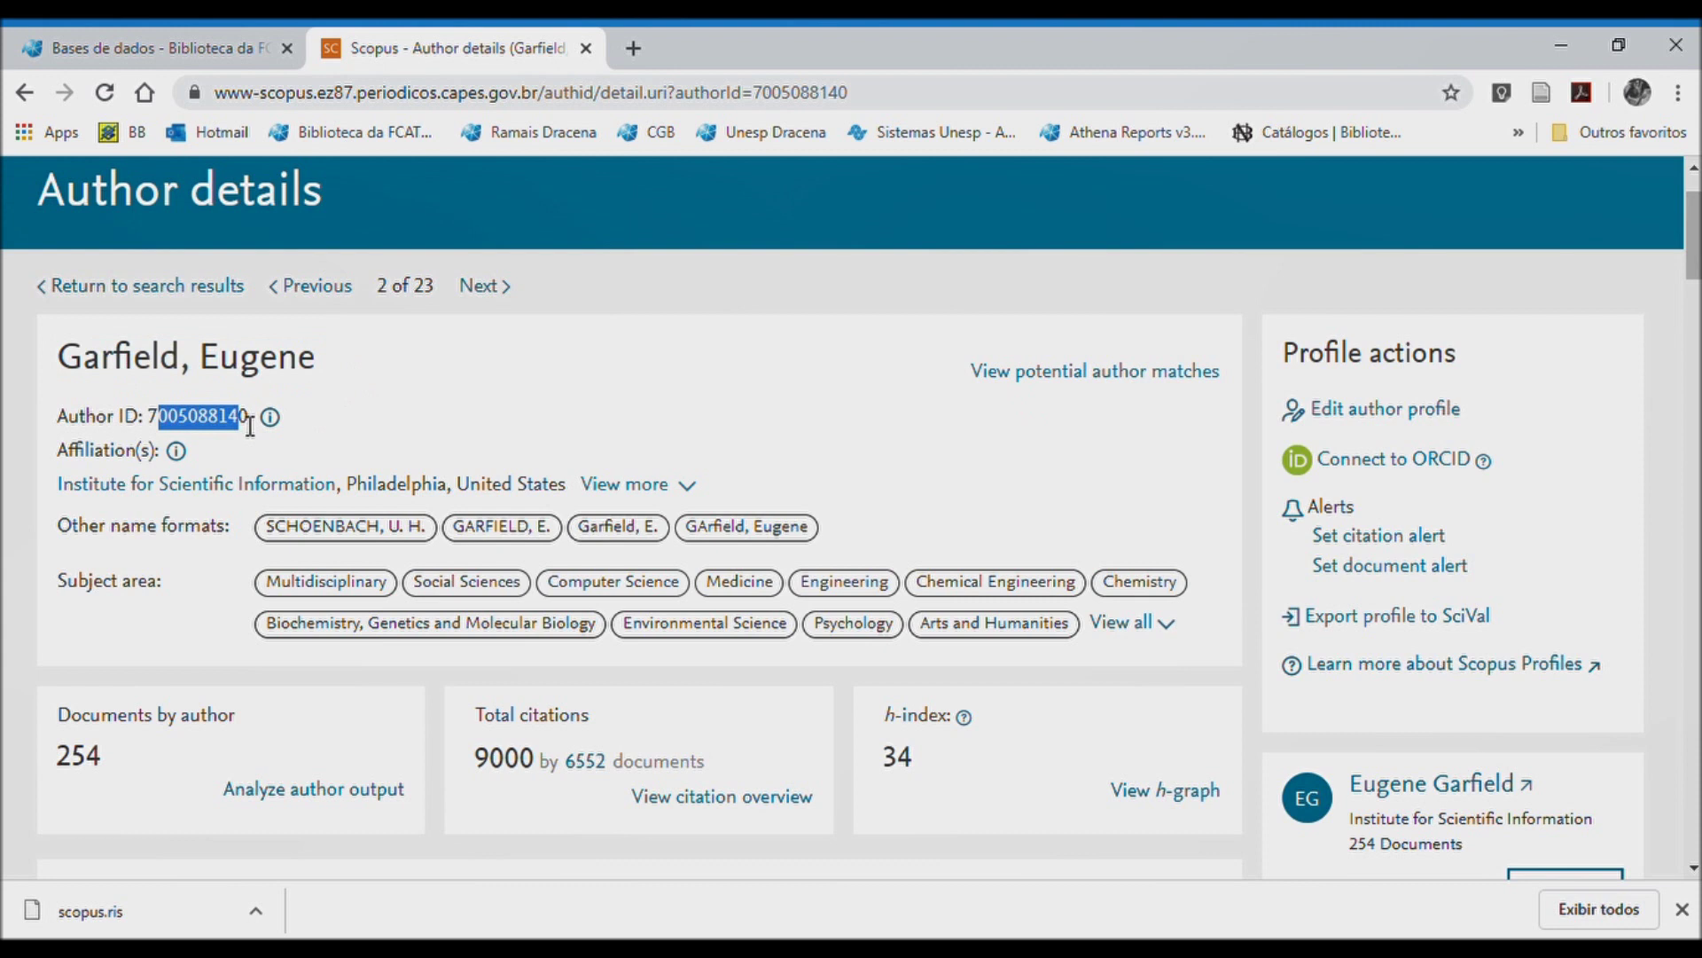
# - Expand the author's affiliations, look through the complete affiliation history, and close it
pyautogui.click(688, 487)
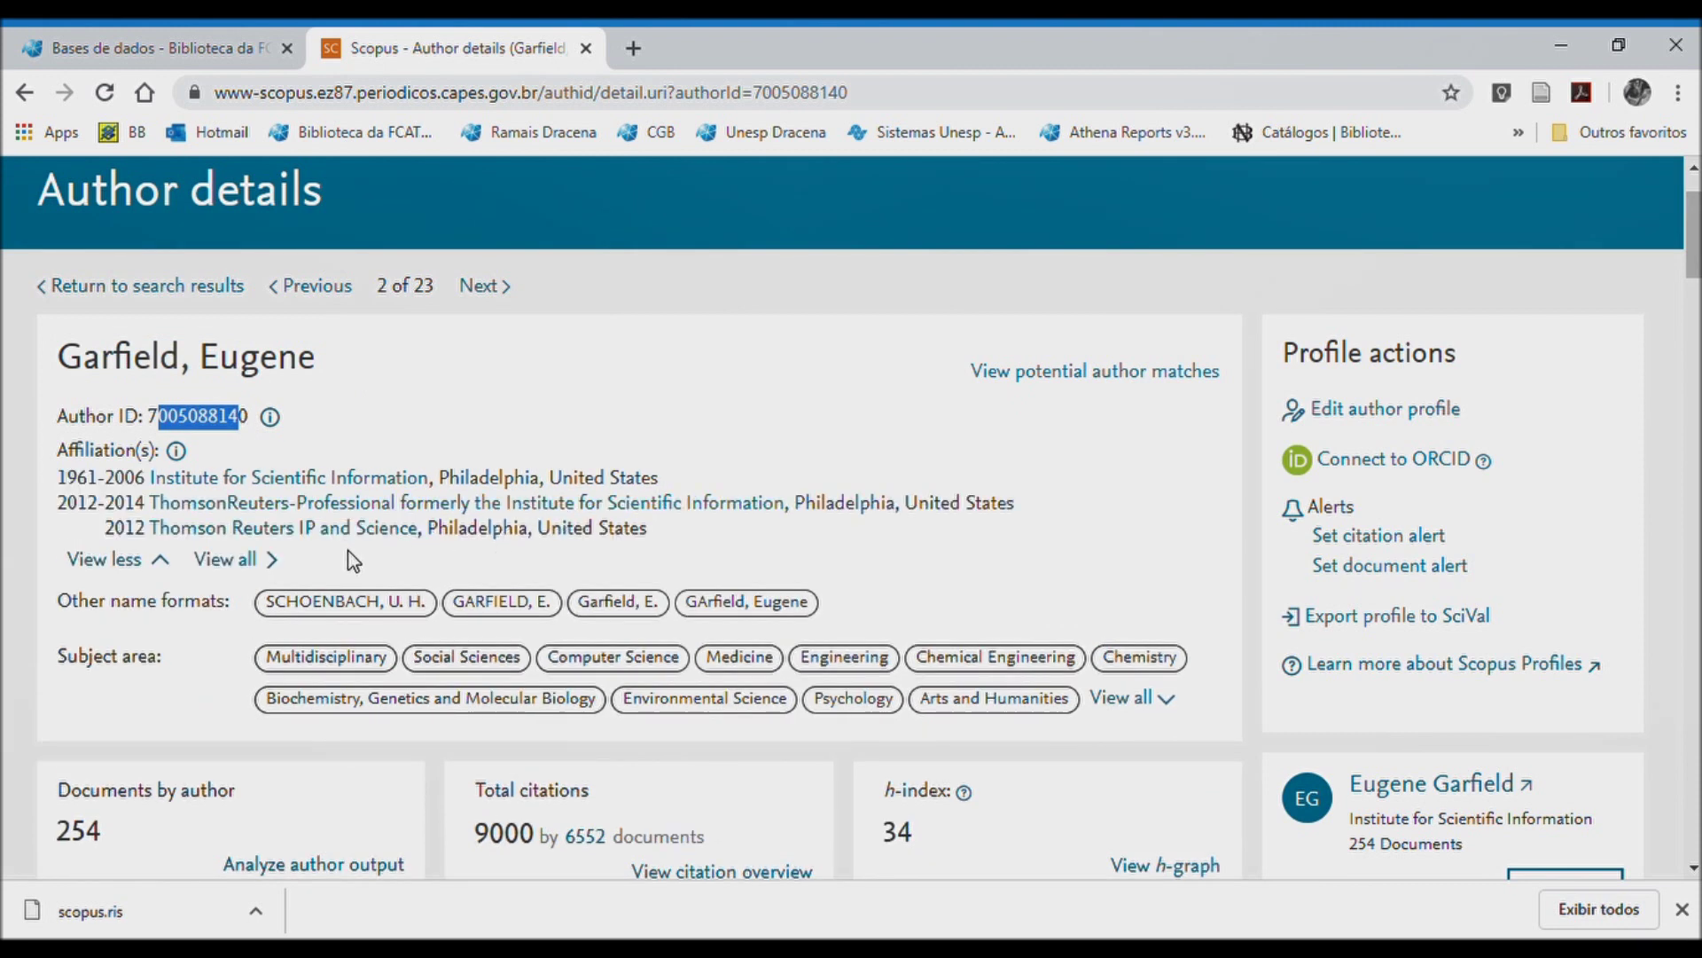
pyautogui.click(241, 567)
pyautogui.scroll(-3, 574, 408)
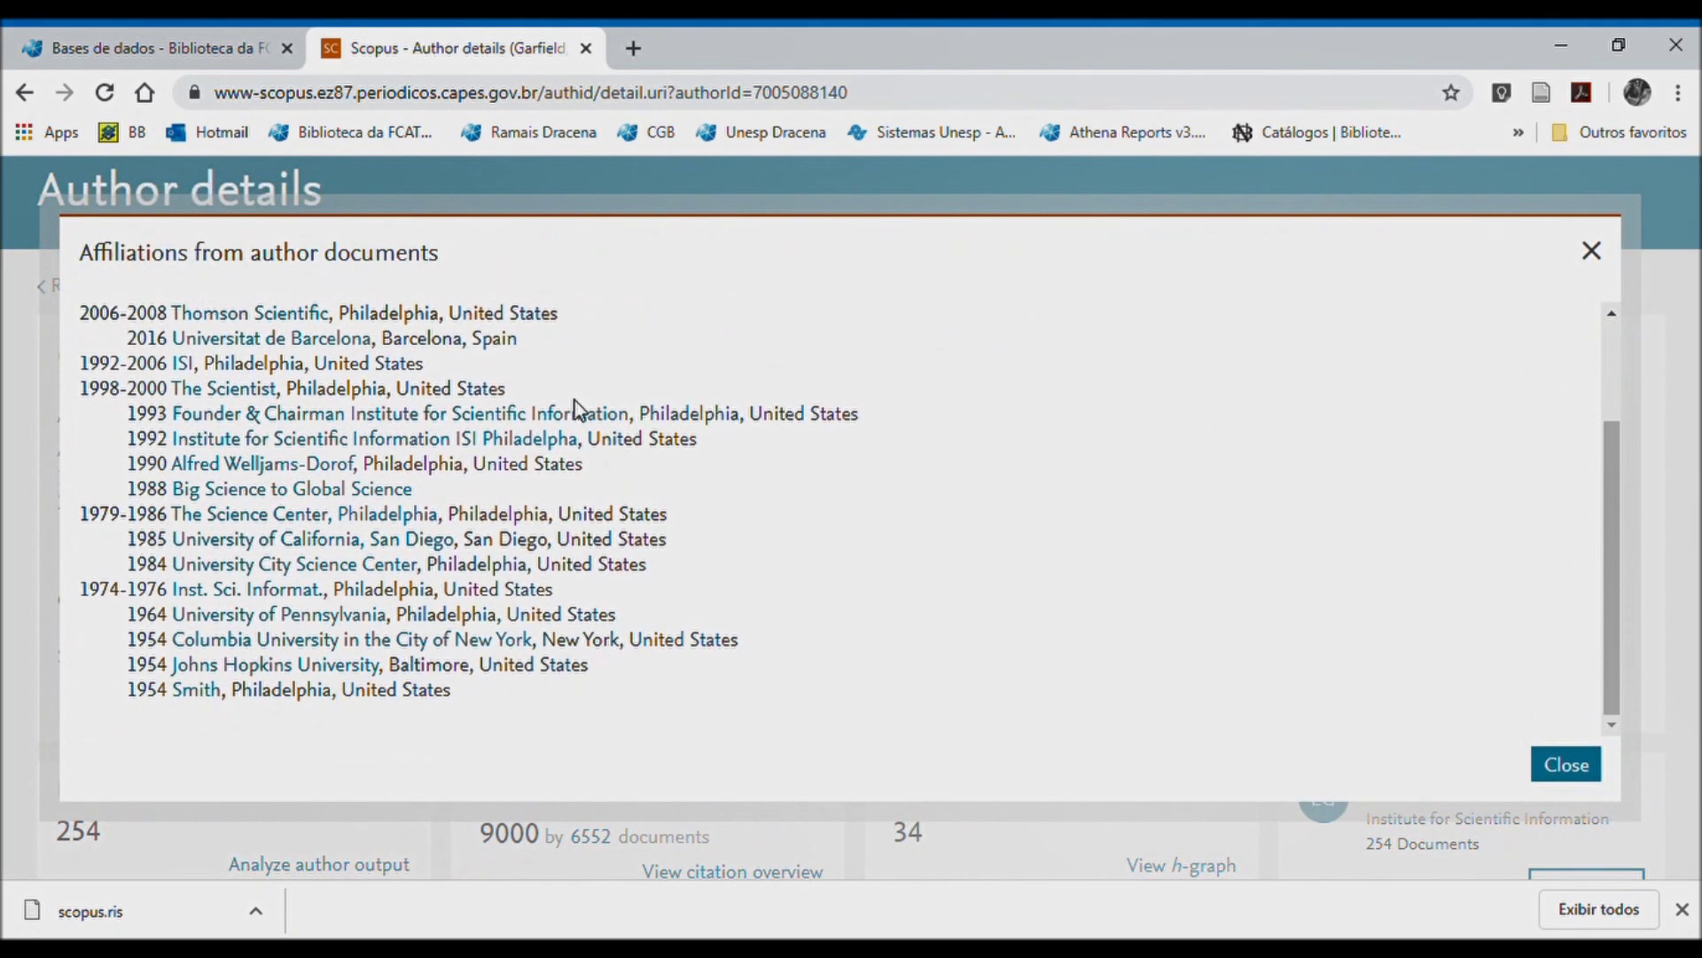
pyautogui.scroll(2, 254, 664)
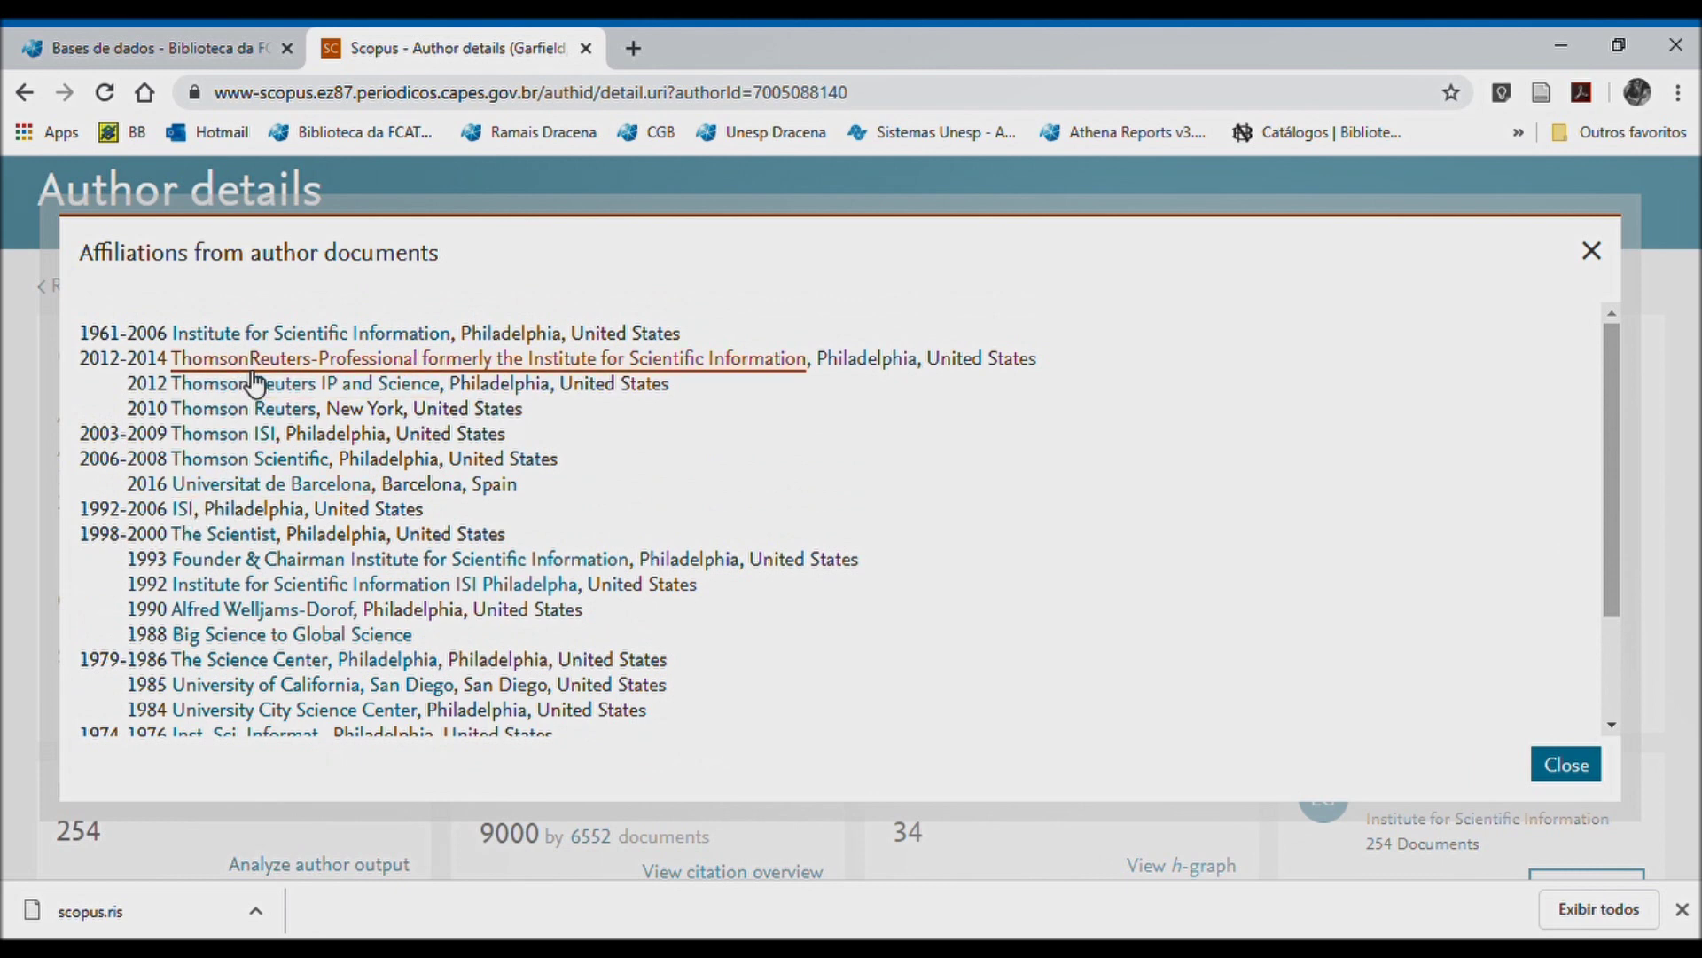
pyautogui.scroll(-2, 266, 403)
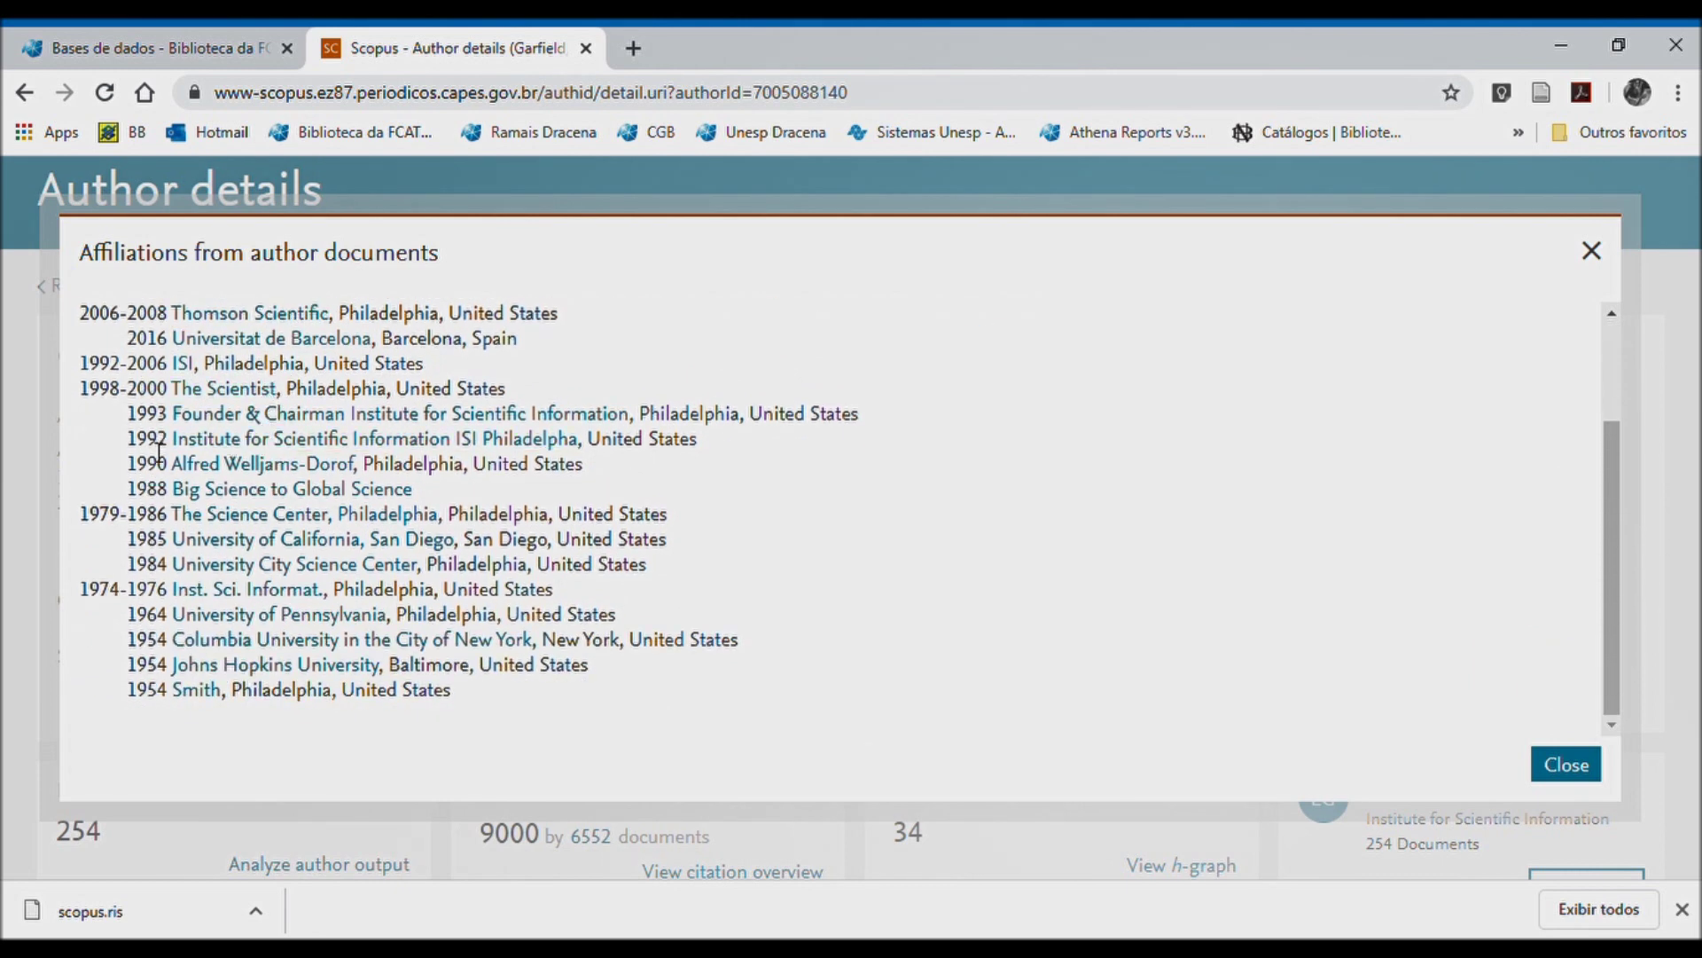
pyautogui.scroll(3, 390, 589)
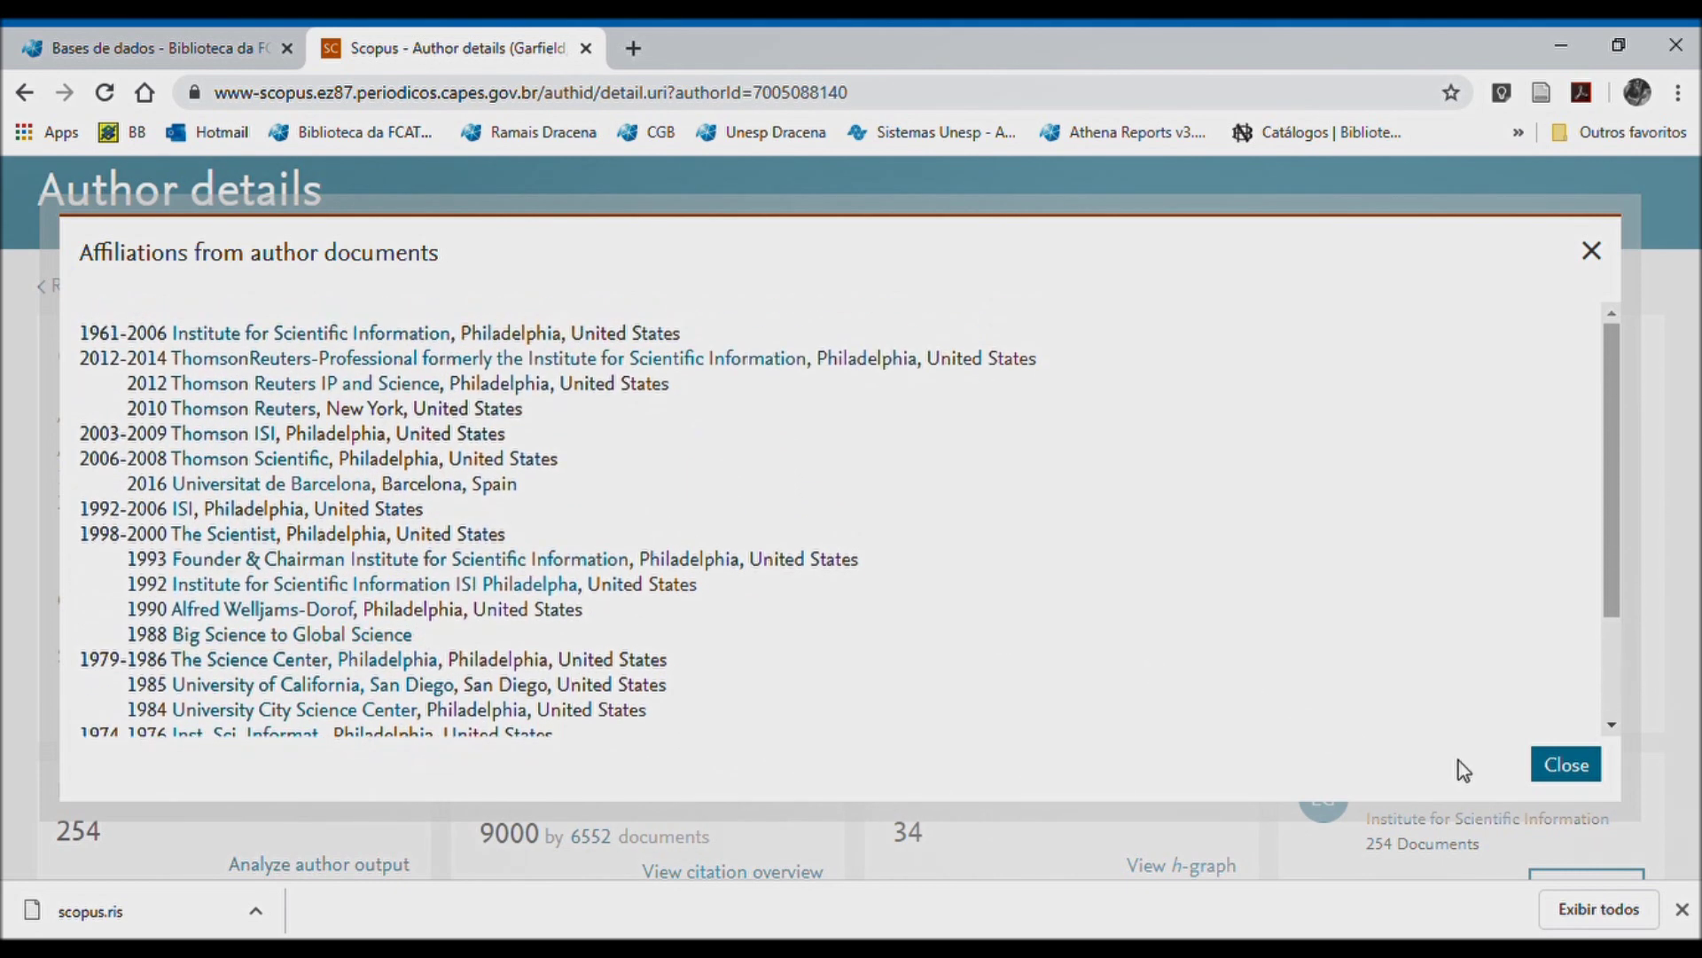
pyautogui.click(1584, 779)
pyautogui.scroll(-1, 552, 457)
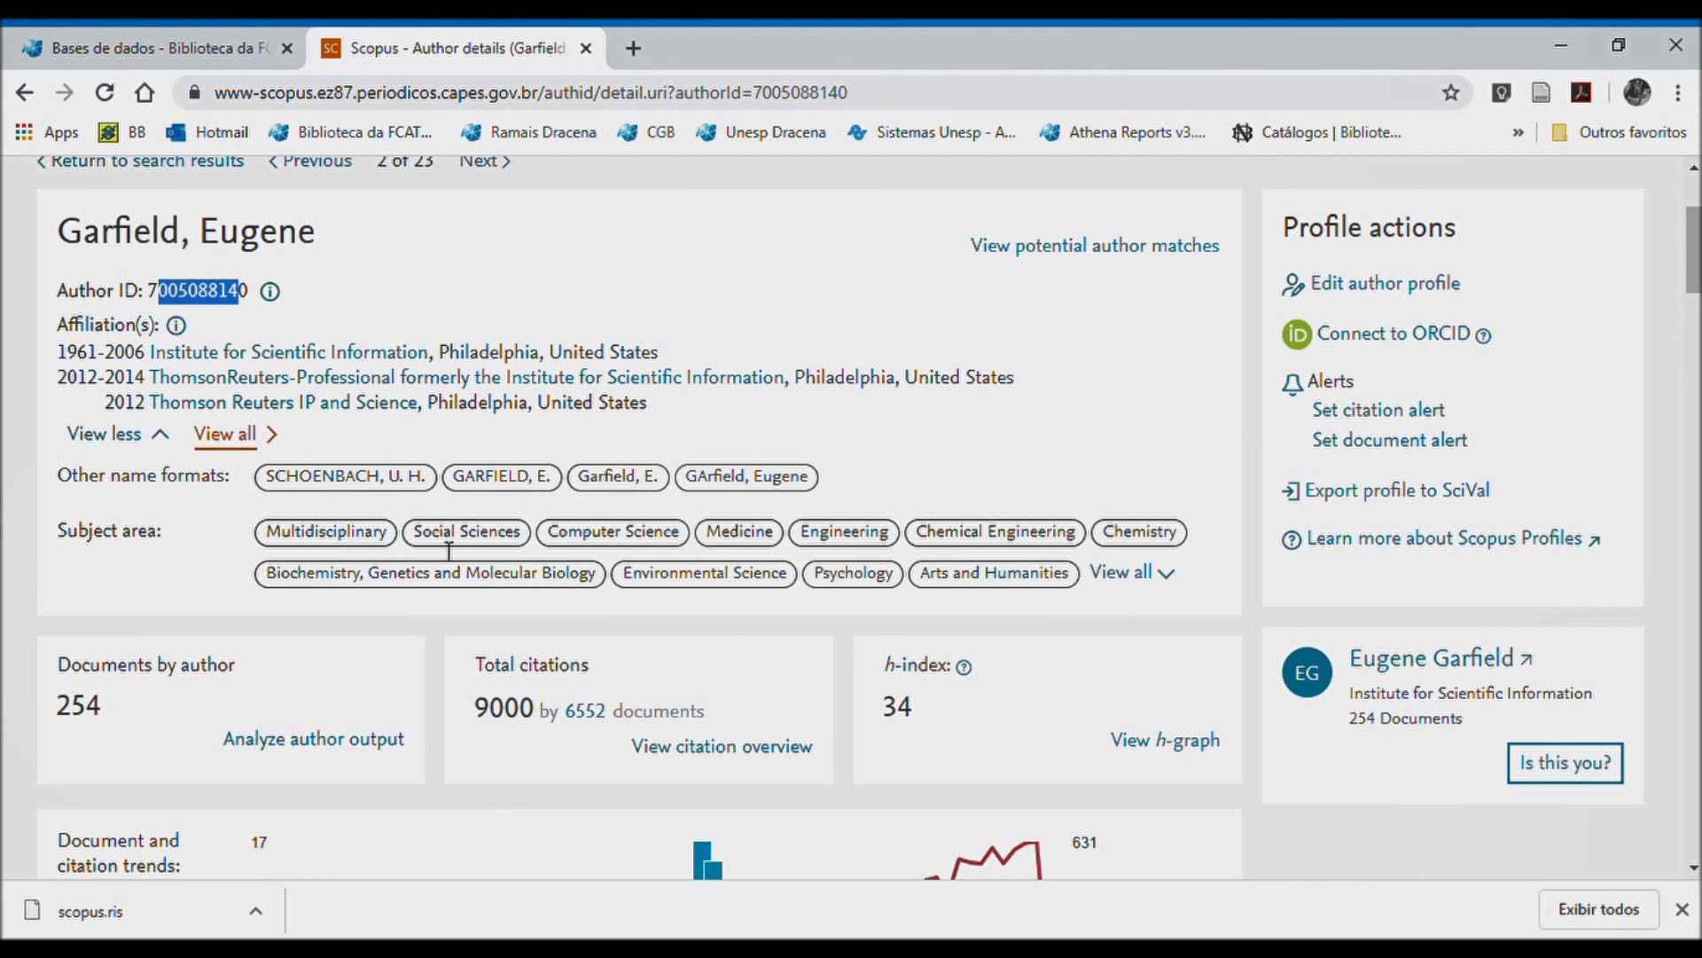
# - Expand the author's subject areas to the complete list and look through them
pyautogui.click(1144, 576)
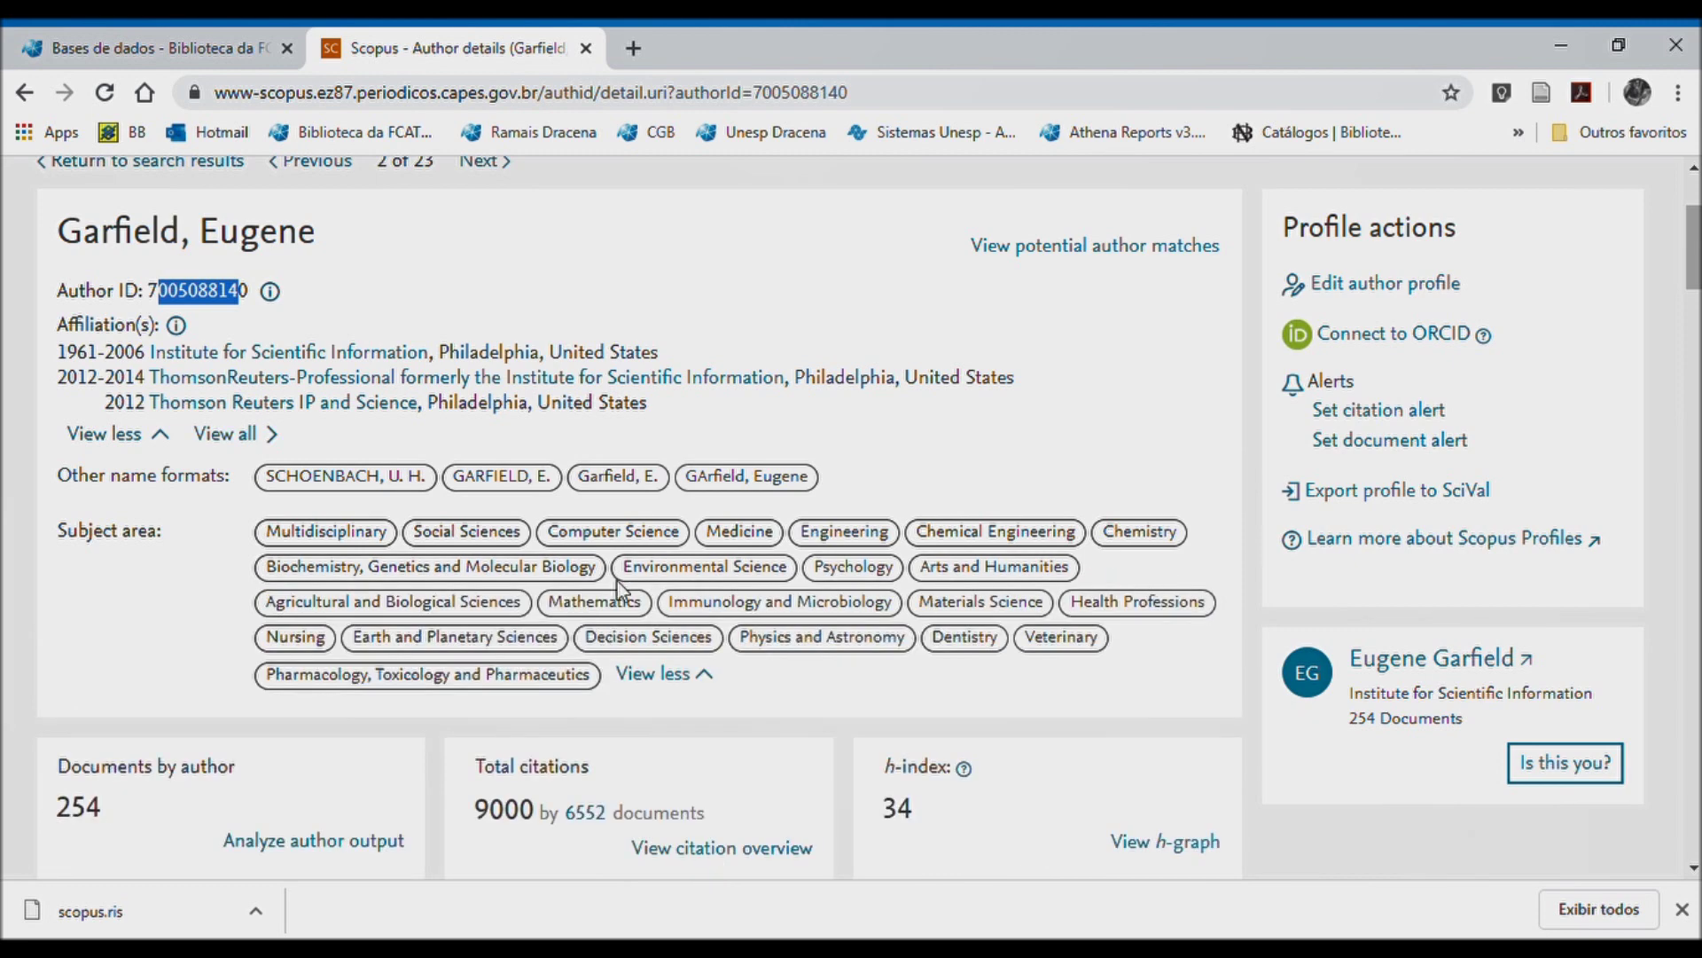
pyautogui.scroll(-3, 621, 589)
pyautogui.scroll(3, 883, 418)
pyautogui.scroll(-4, 838, 346)
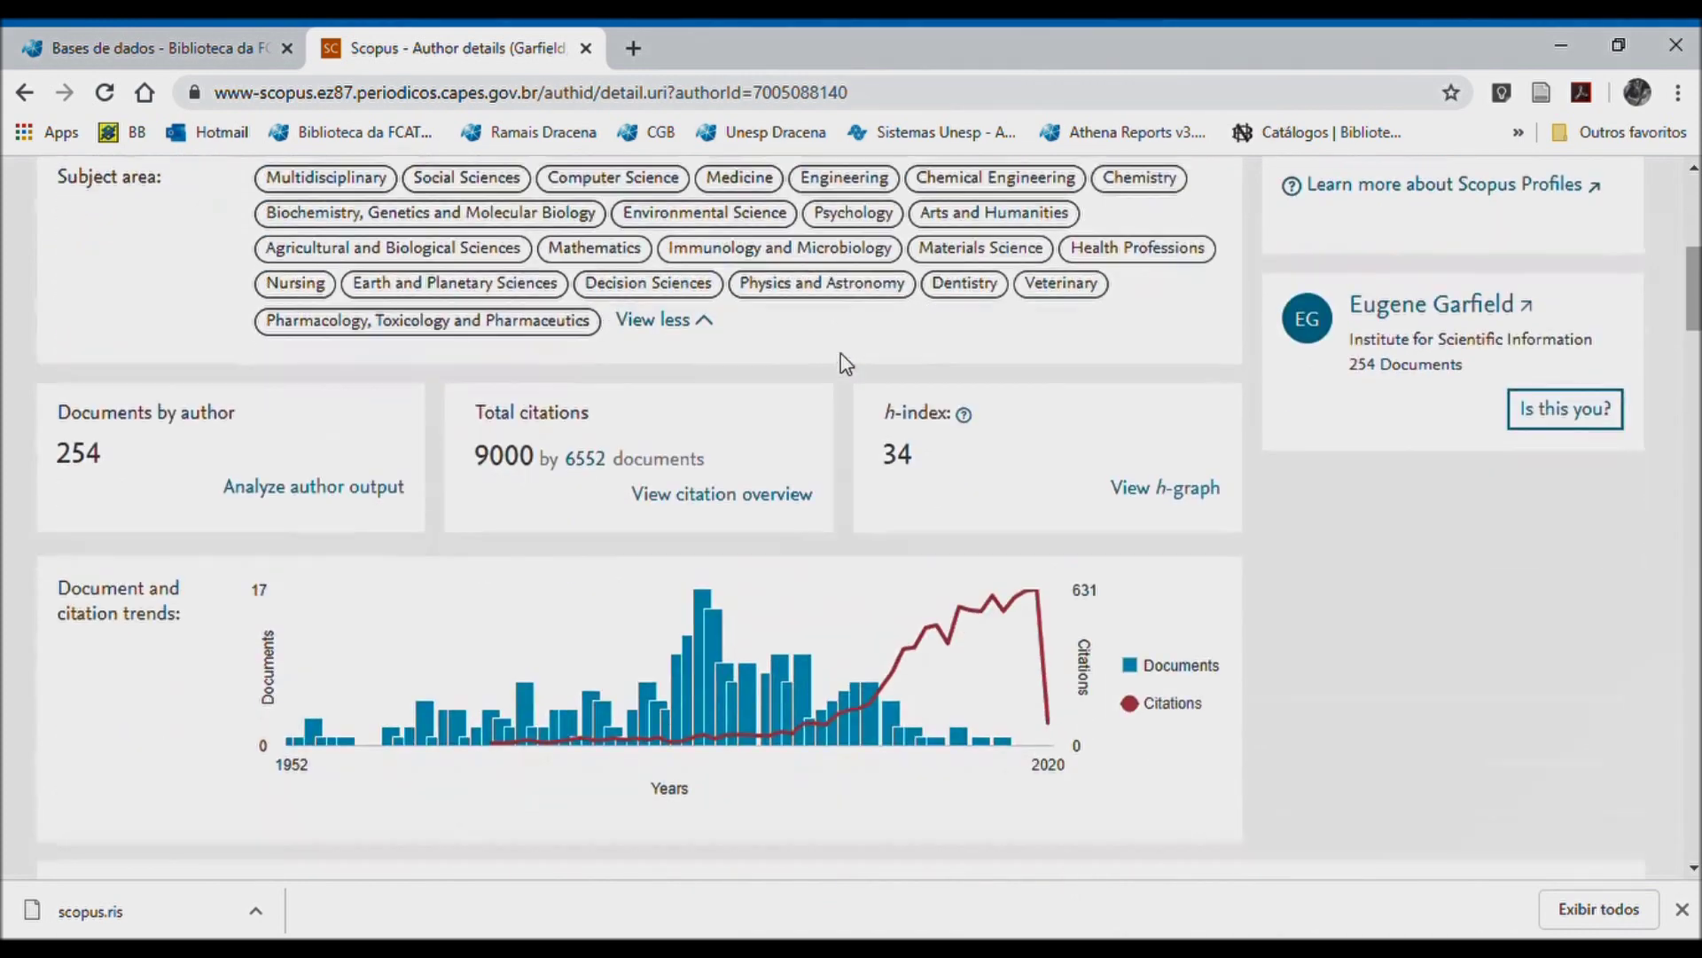
pyautogui.scroll(4, 867, 367)
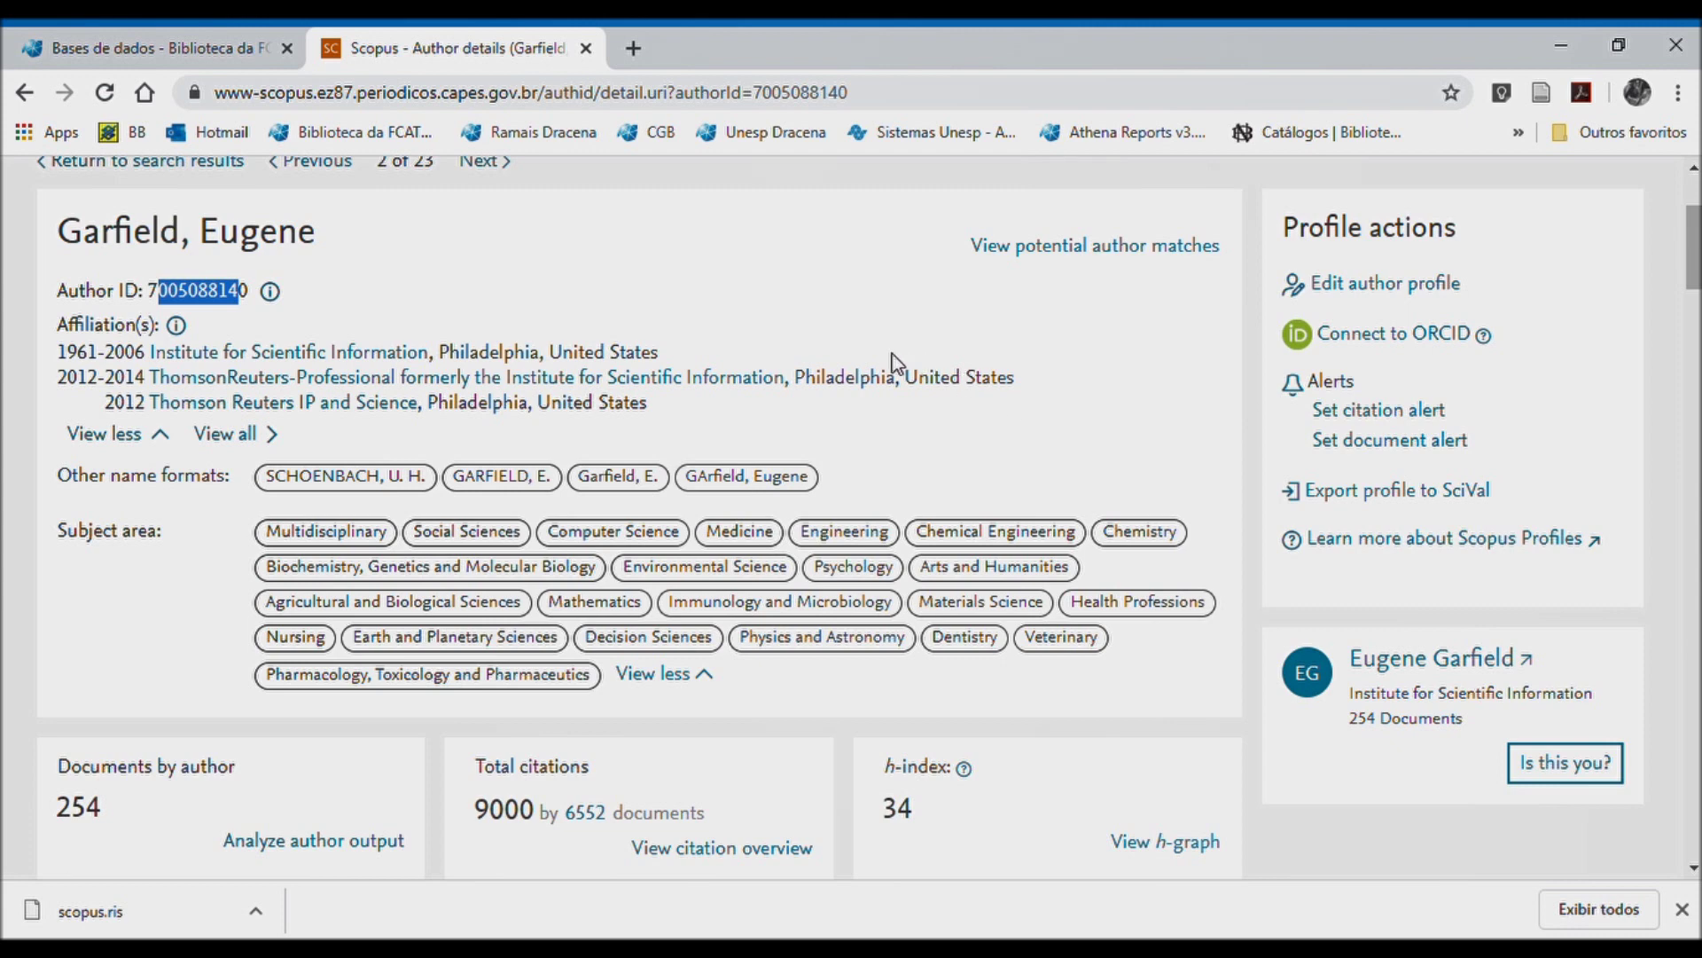
# - Examine the author's document count, total citations and h-index, along with the document and citation trends chart
pyautogui.scroll(-3, 896, 359)
pyautogui.scroll(-3, 845, 401)
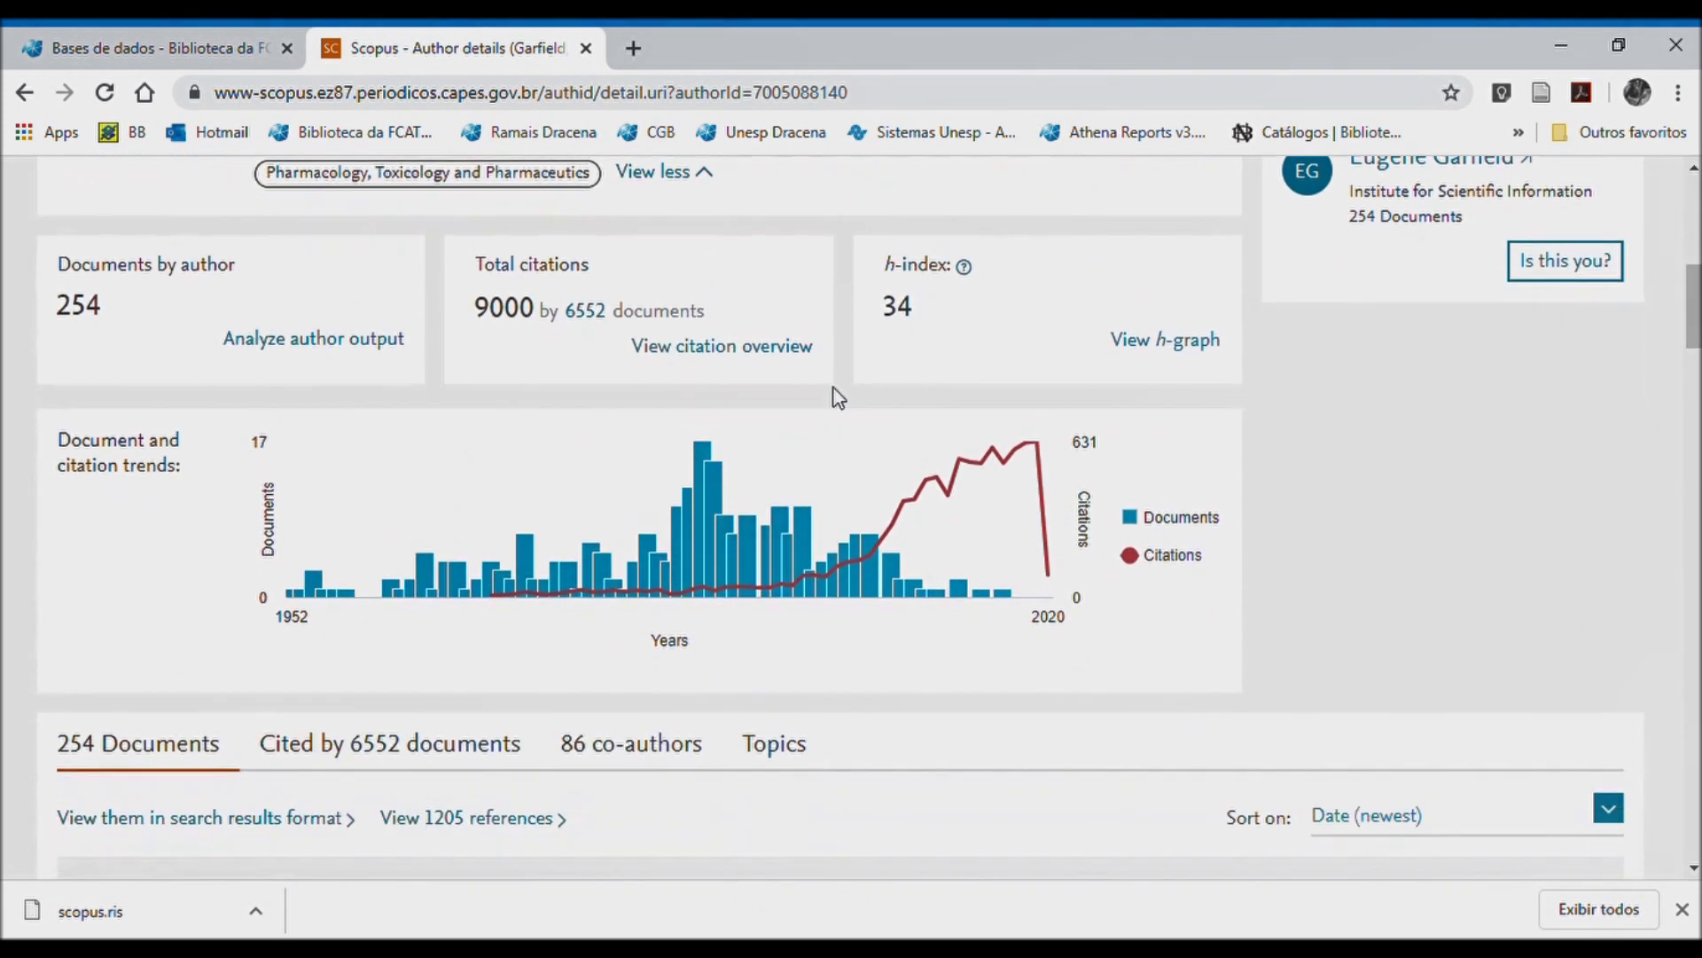
pyautogui.moveTo(104, 309); pyautogui.dragTo(69, 314)
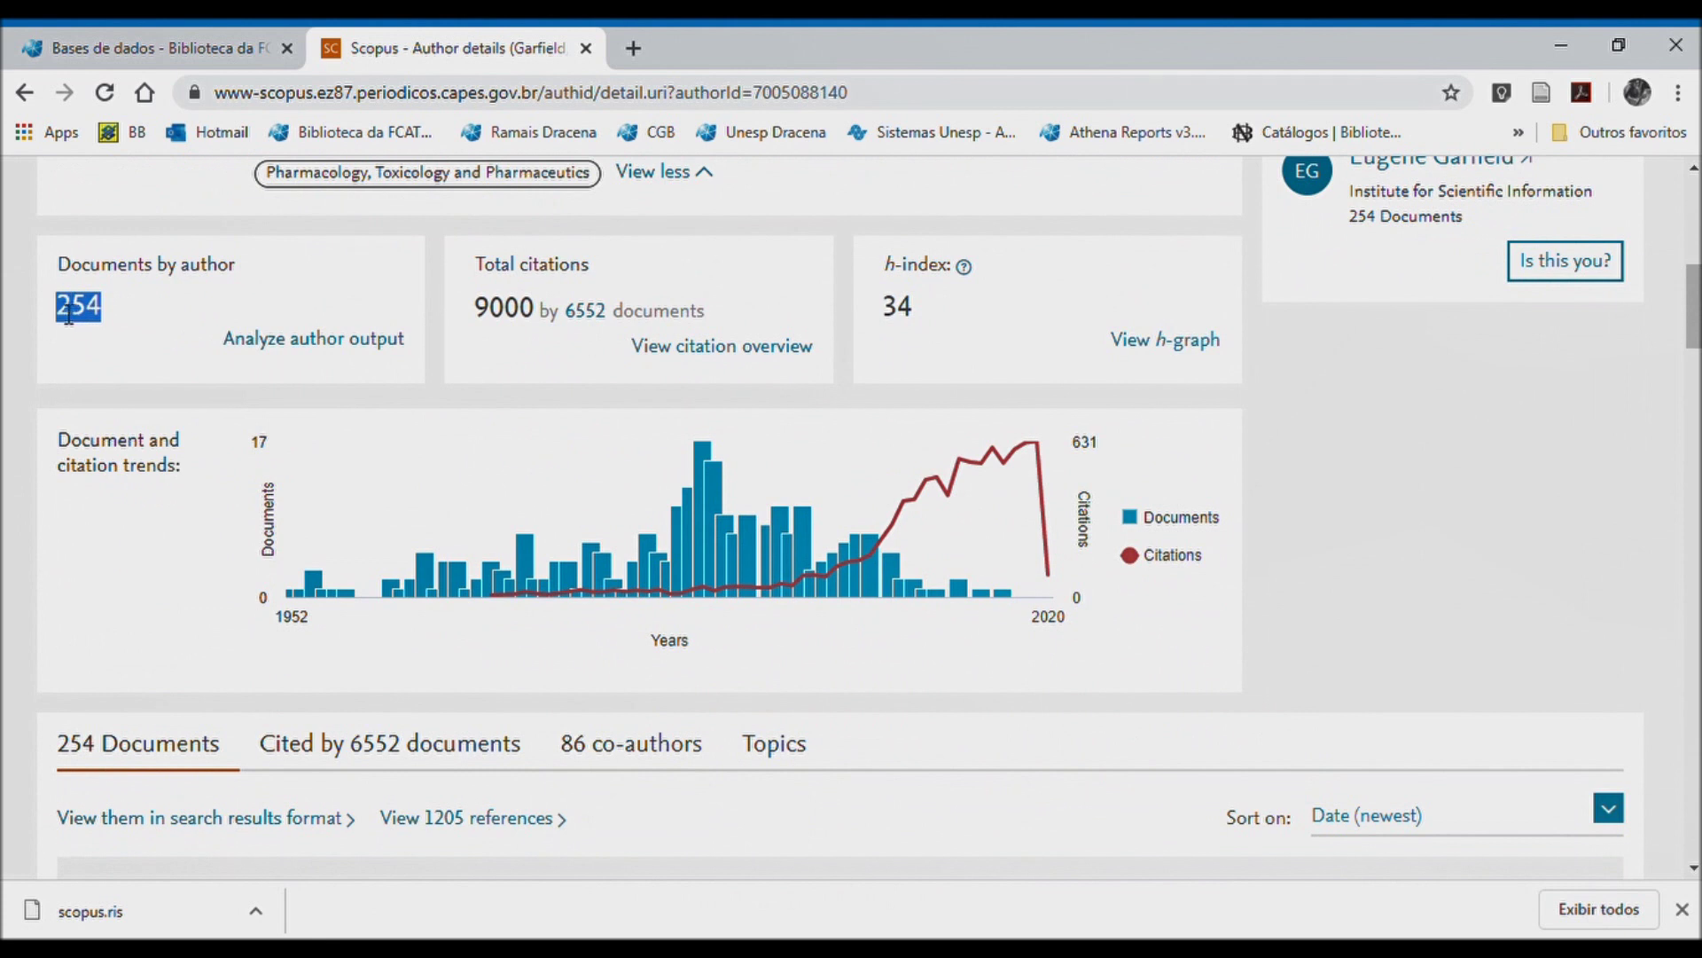
pyautogui.moveTo(475, 313); pyautogui.dragTo(550, 319)
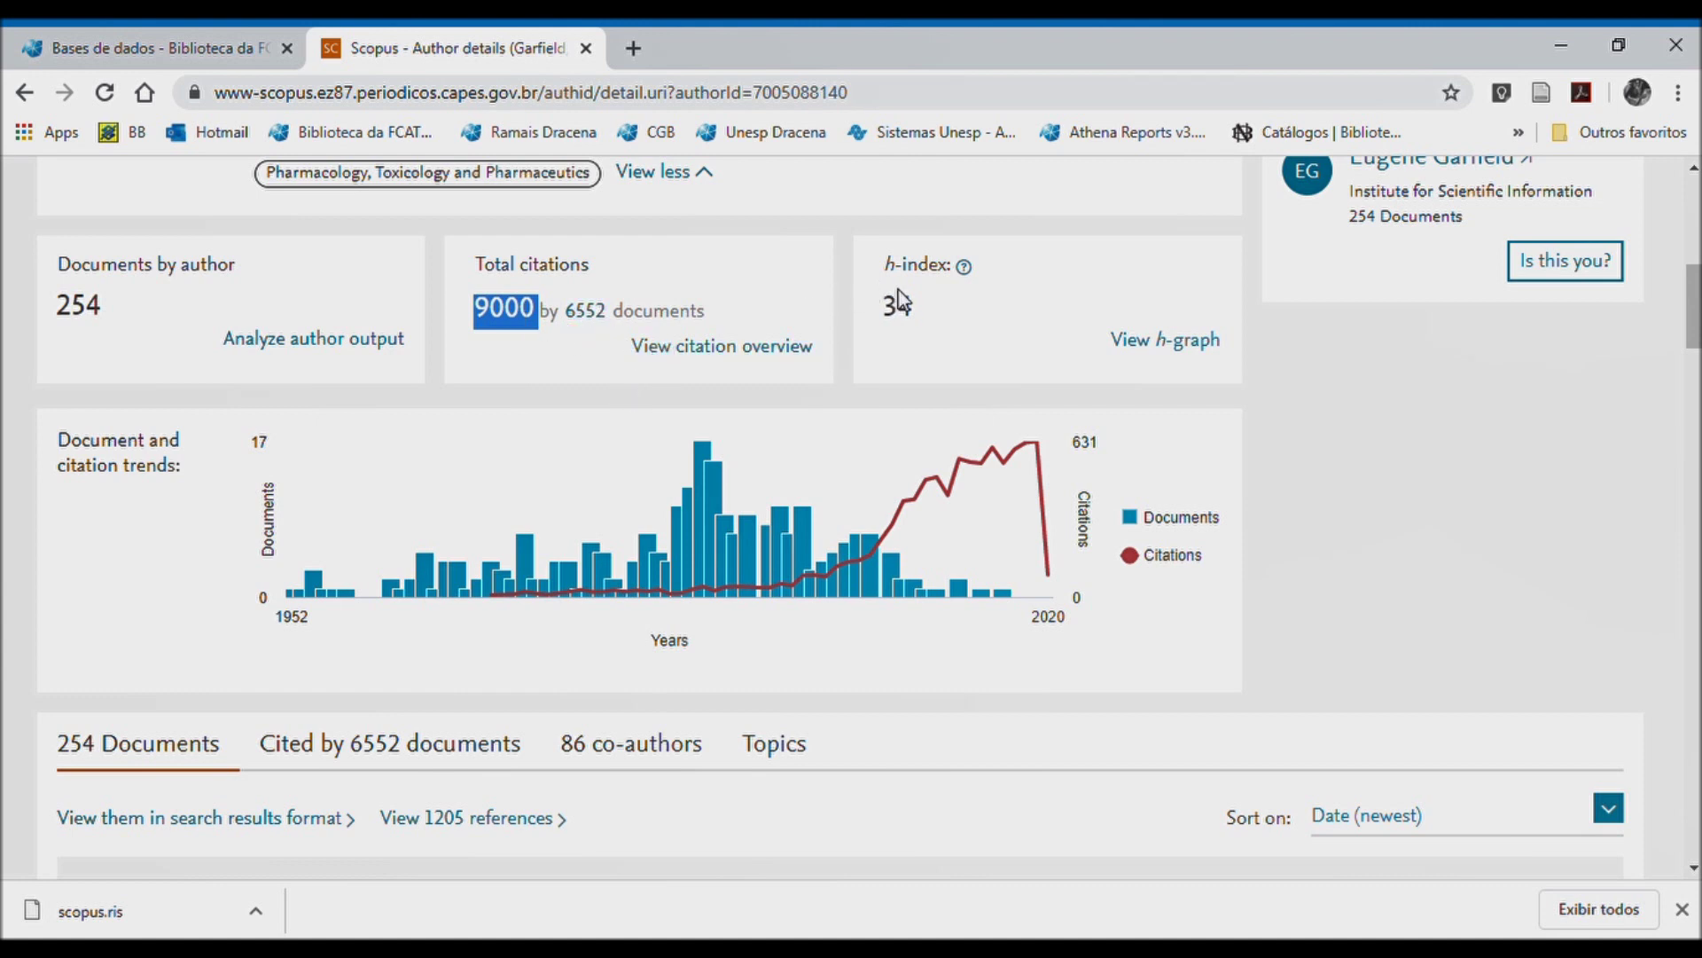
pyautogui.doubleClick(898, 322)
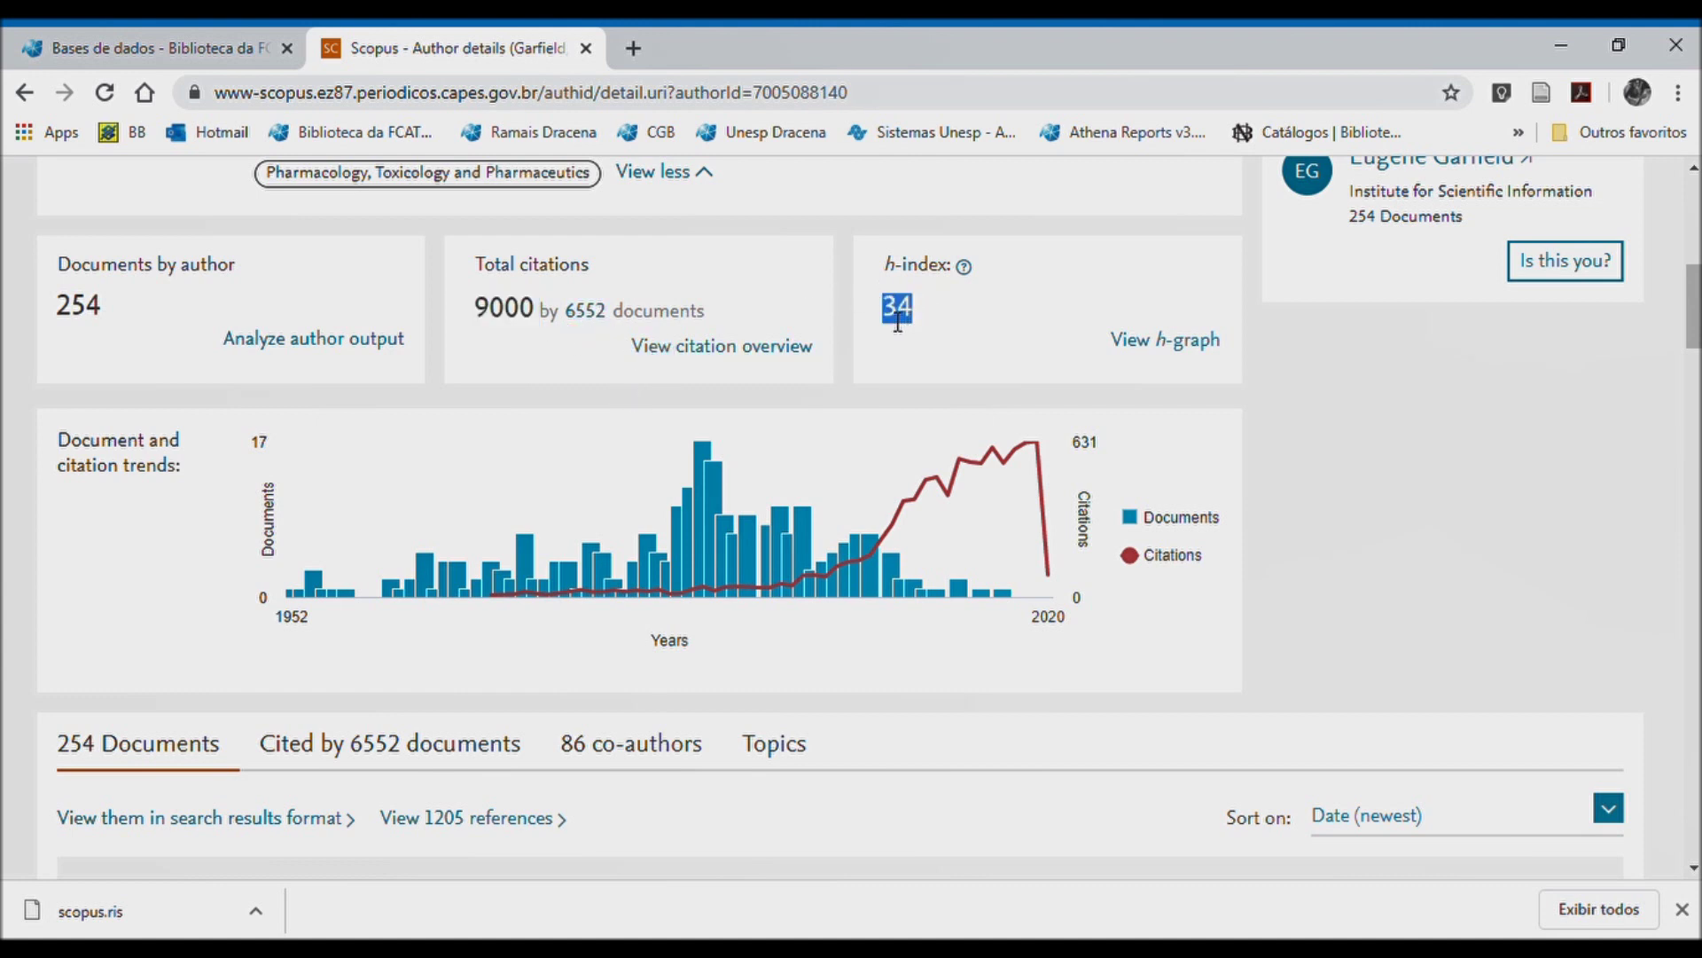
pyautogui.scroll(-3, 767, 319)
pyautogui.scroll(-5, 913, 306)
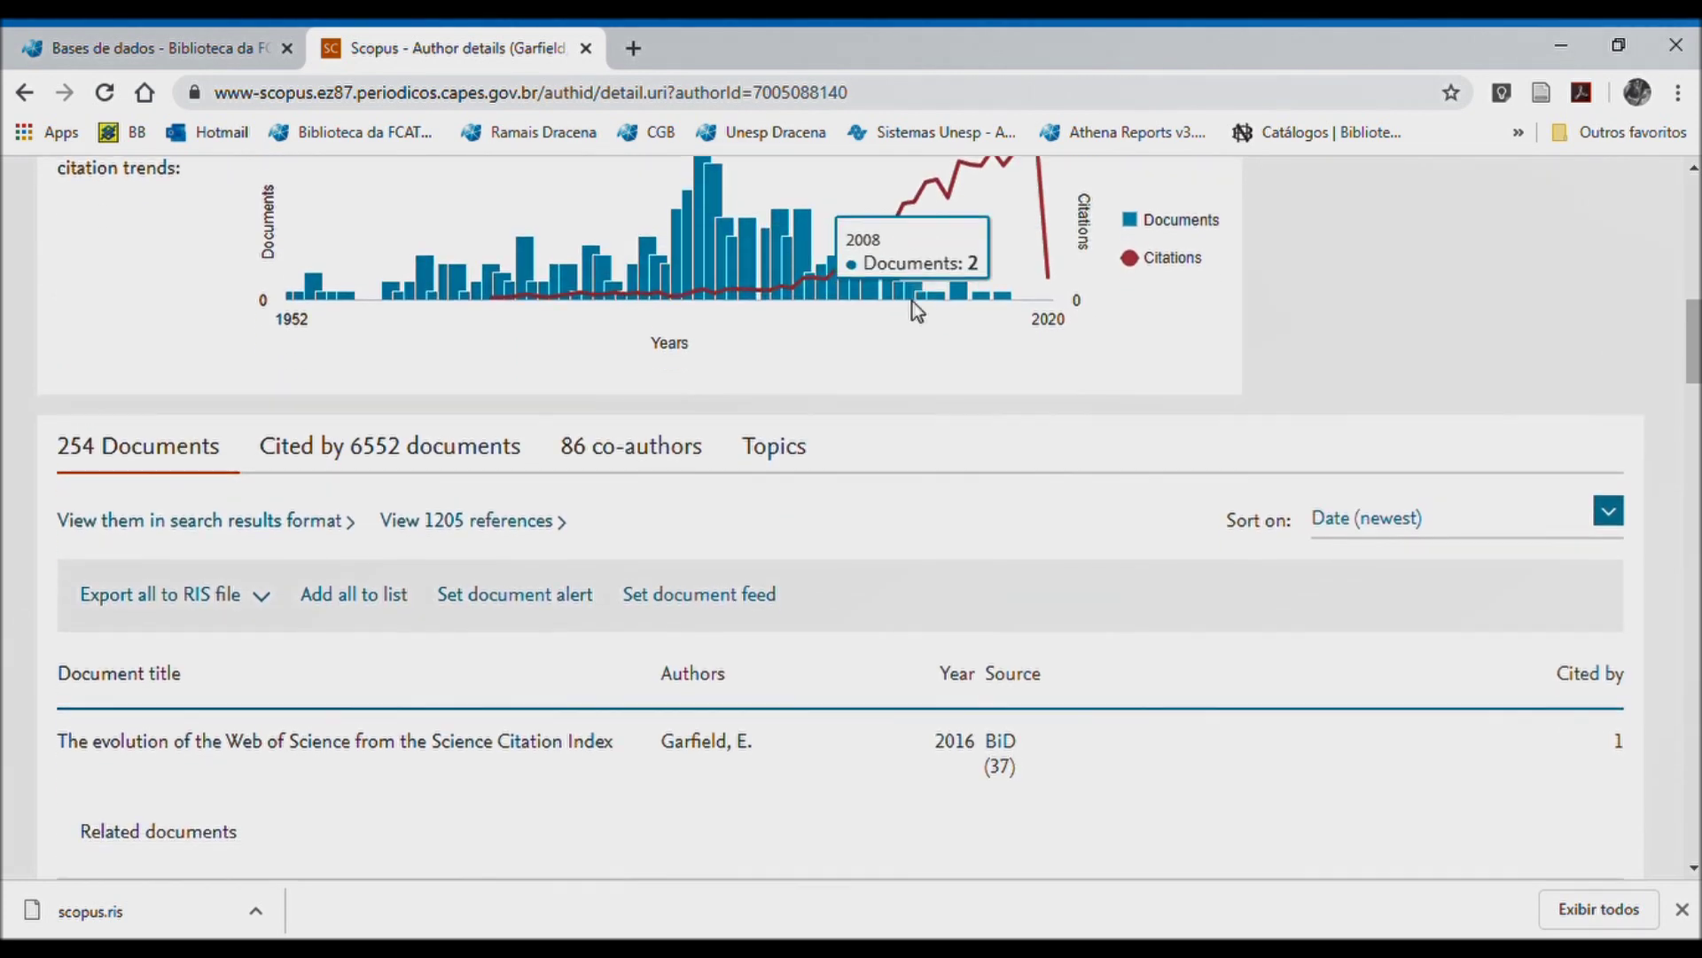
pyautogui.scroll(4, 918, 310)
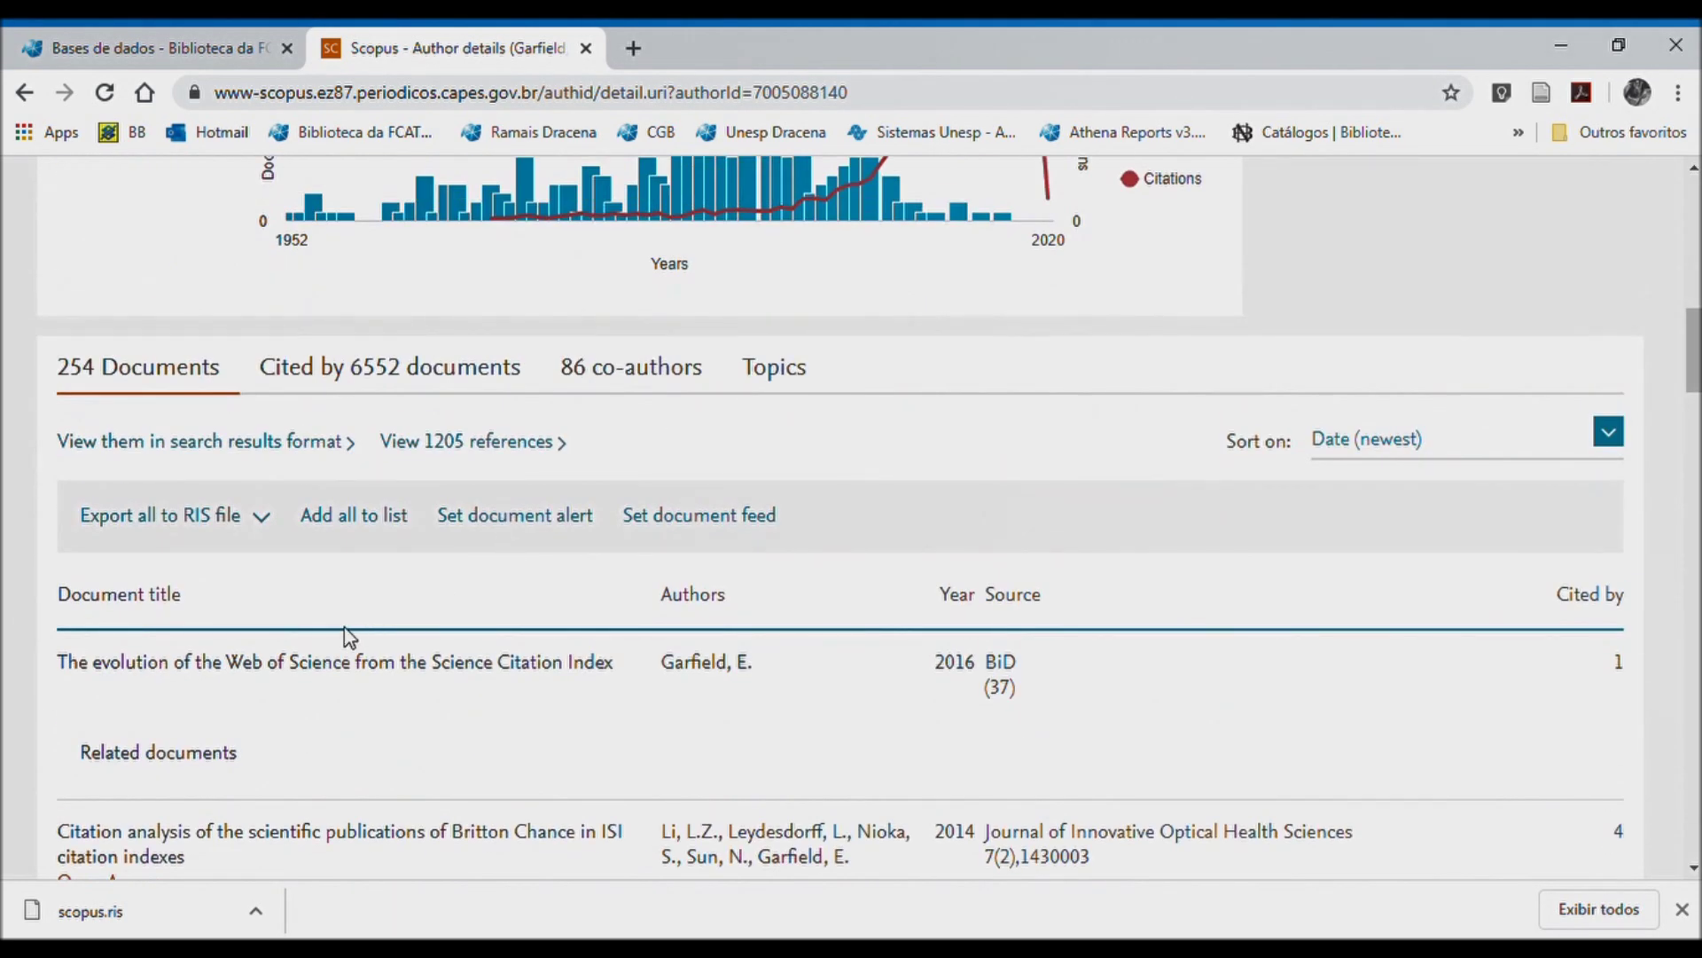
# - Look through the list of the author's documents with their co-authors, years, sources and citation counts
pyautogui.scroll(-7, 522, 475)
pyautogui.scroll(-20, 527, 465)
pyautogui.scroll(-6, 535, 457)
pyautogui.scroll(10, 532, 470)
pyautogui.scroll(20, 687, 494)
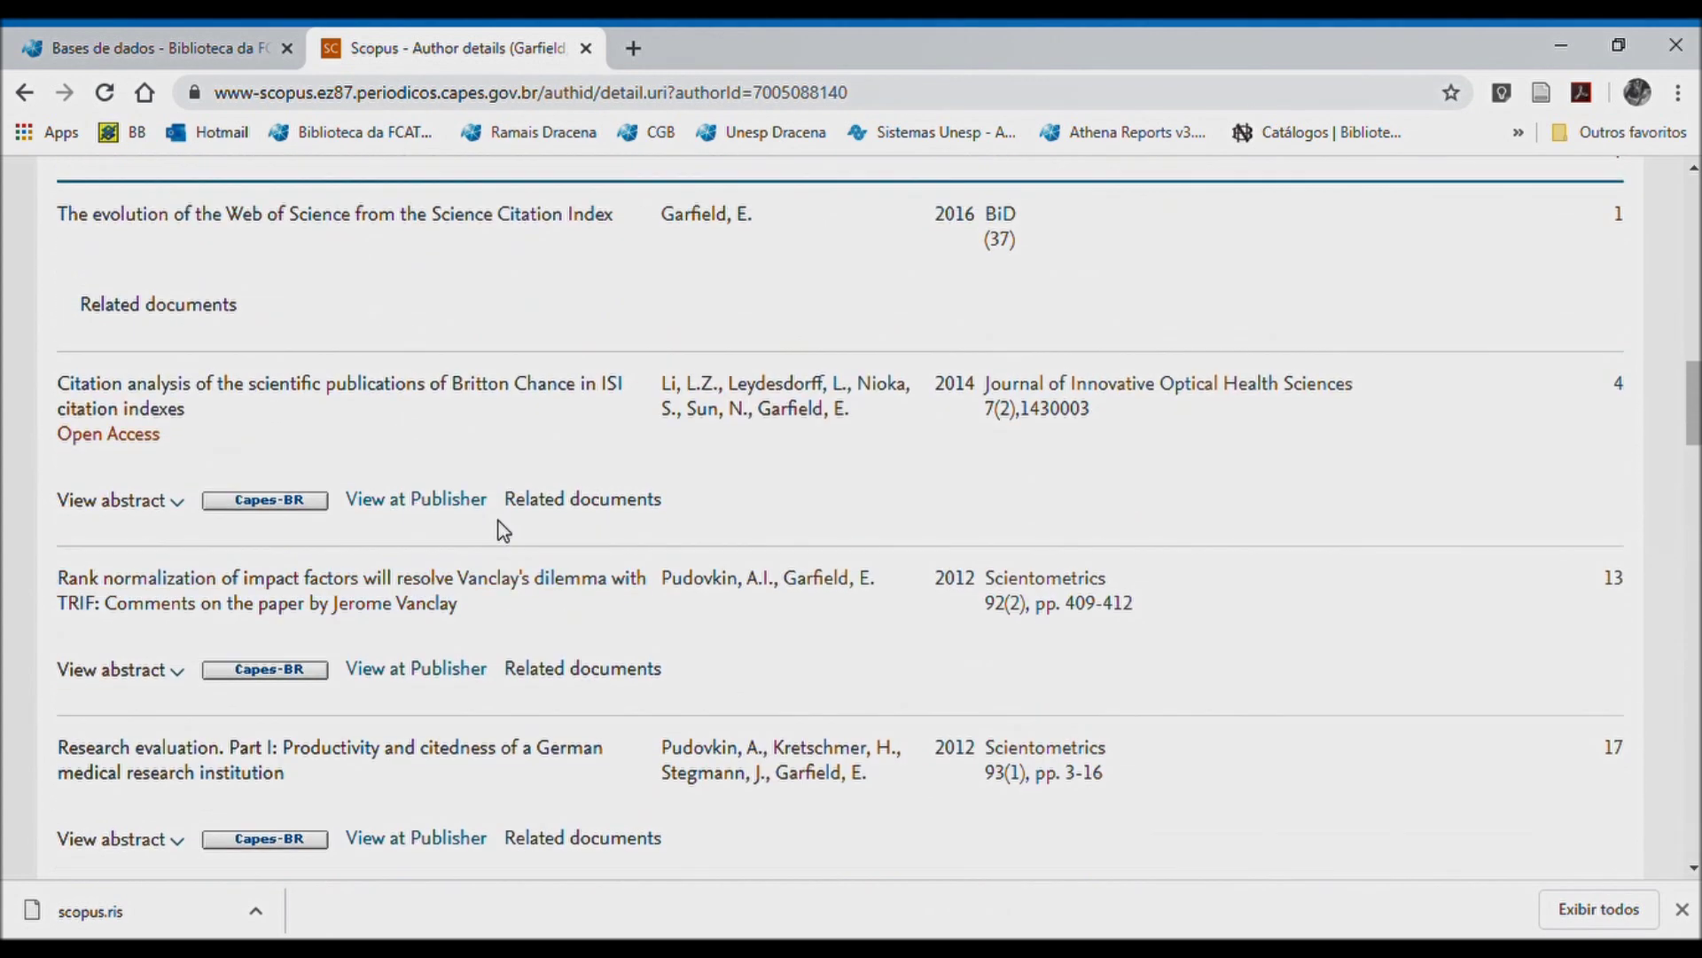
pyautogui.scroll(9, 503, 532)
pyautogui.scroll(-4, 518, 532)
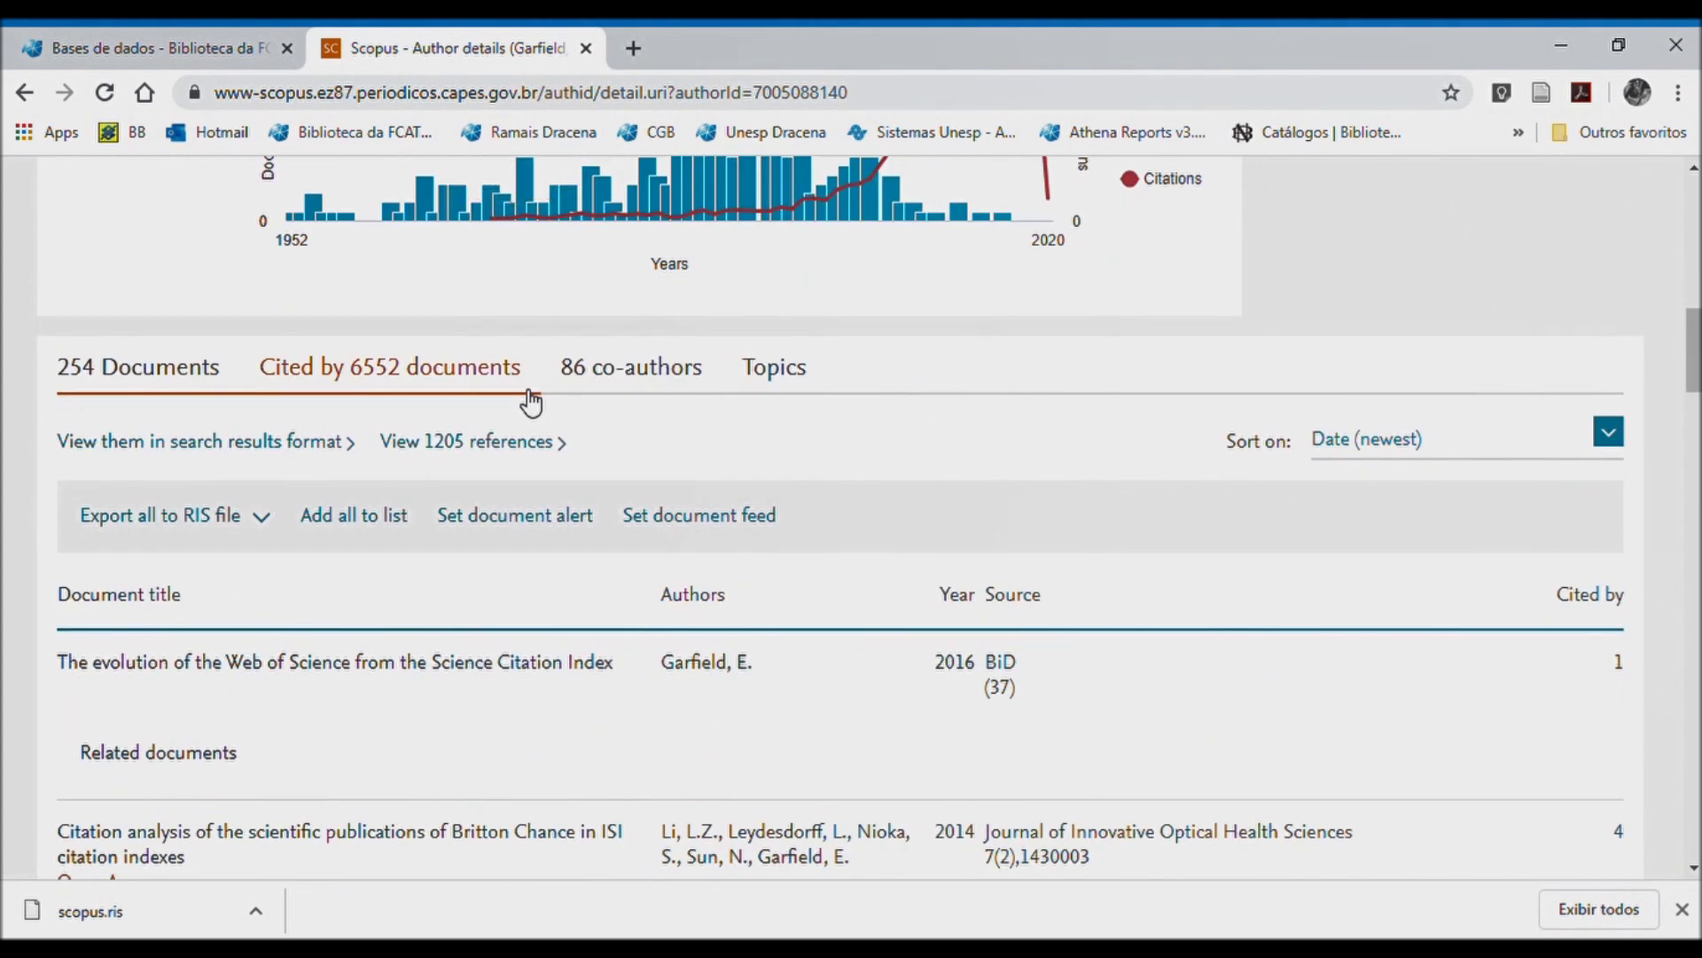
# - View the documents citing the author, and look through the list of co-authors with their co-authored document counts
pyautogui.click(379, 388)
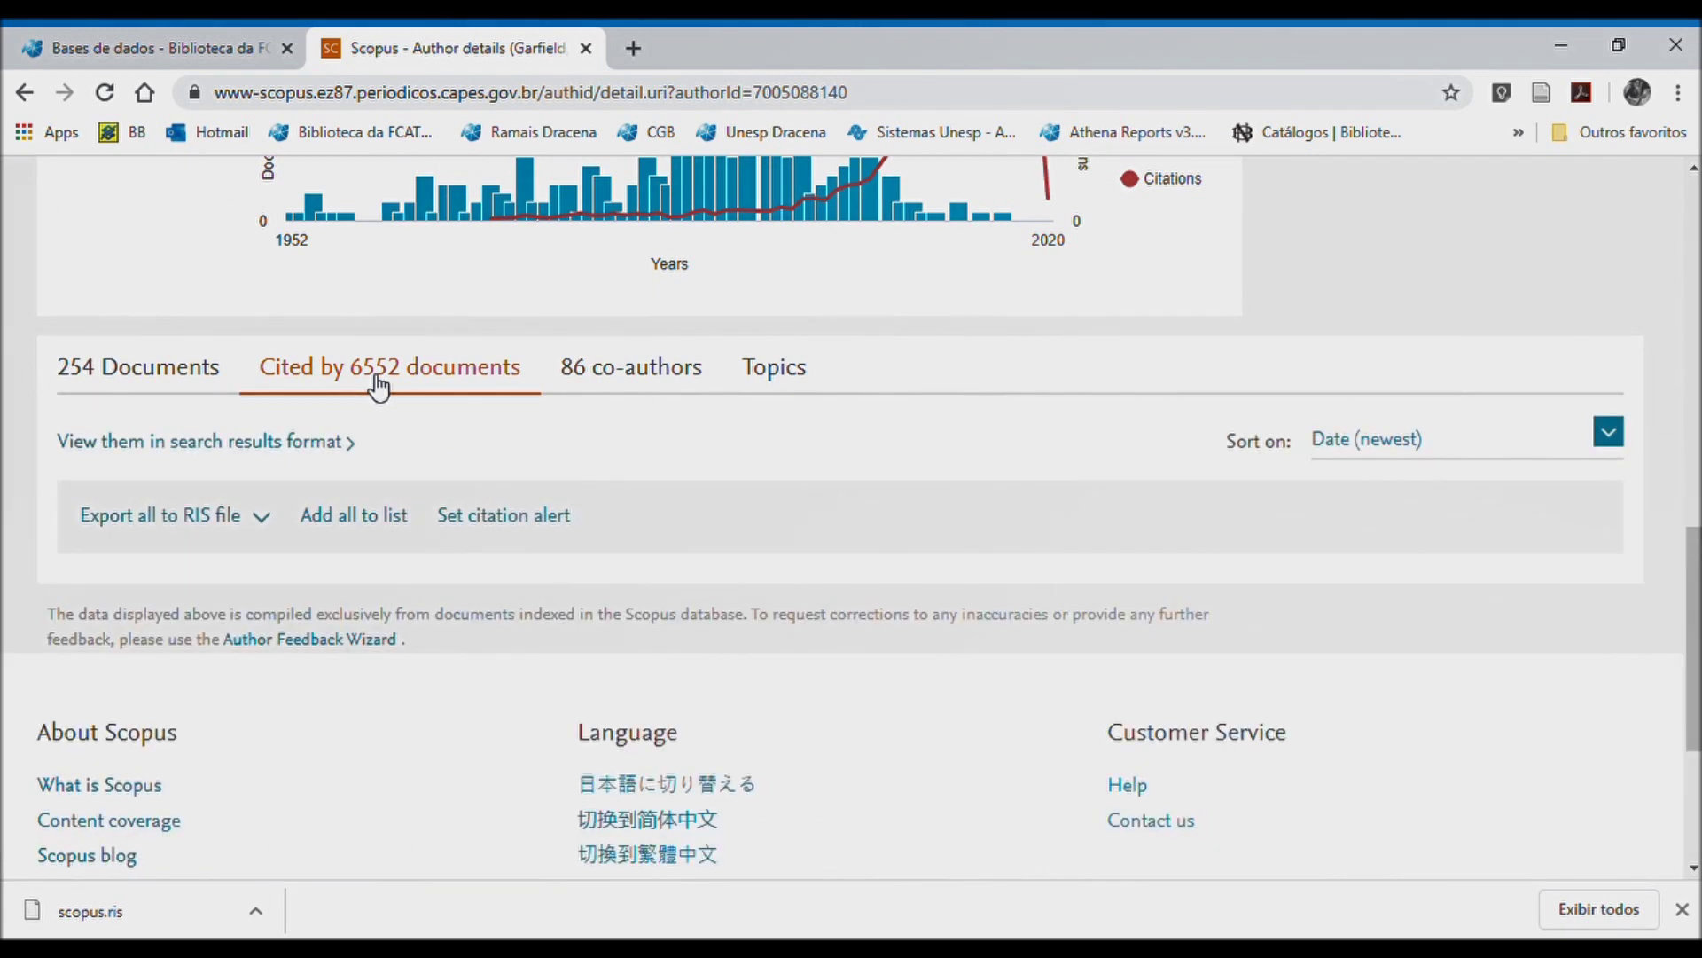
pyautogui.scroll(-3, 427, 444)
pyautogui.scroll(4, 487, 412)
pyautogui.click(621, 496)
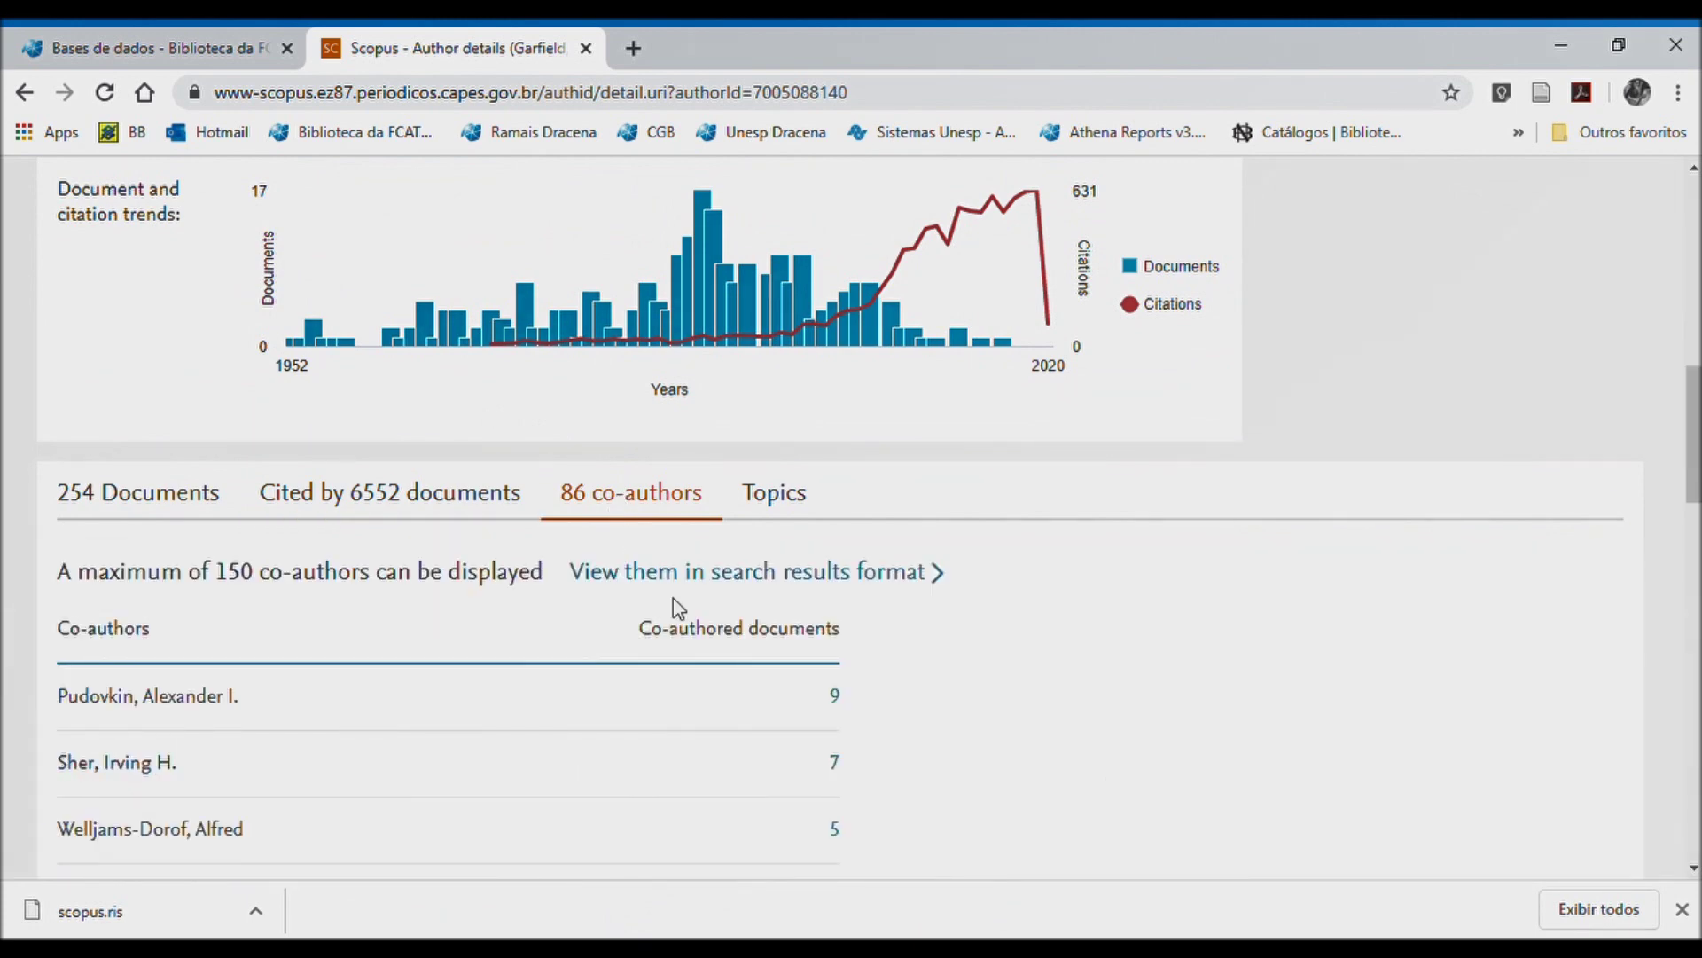
pyautogui.scroll(-10, 778, 704)
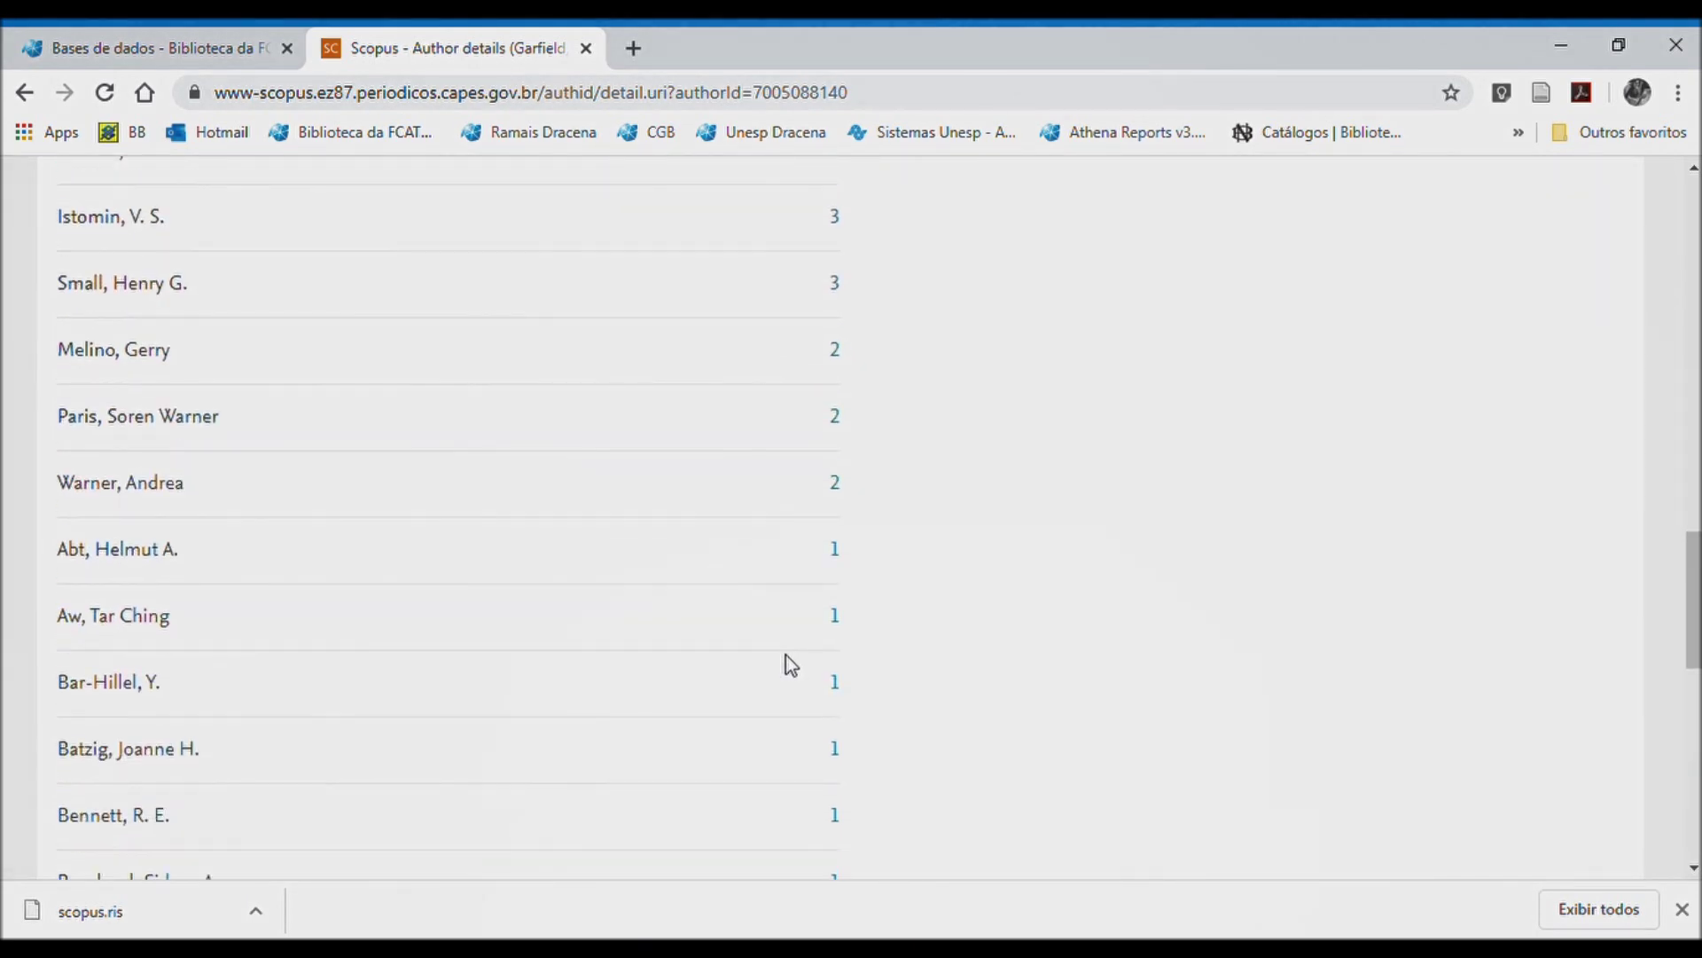
pyautogui.scroll(6, 785, 654)
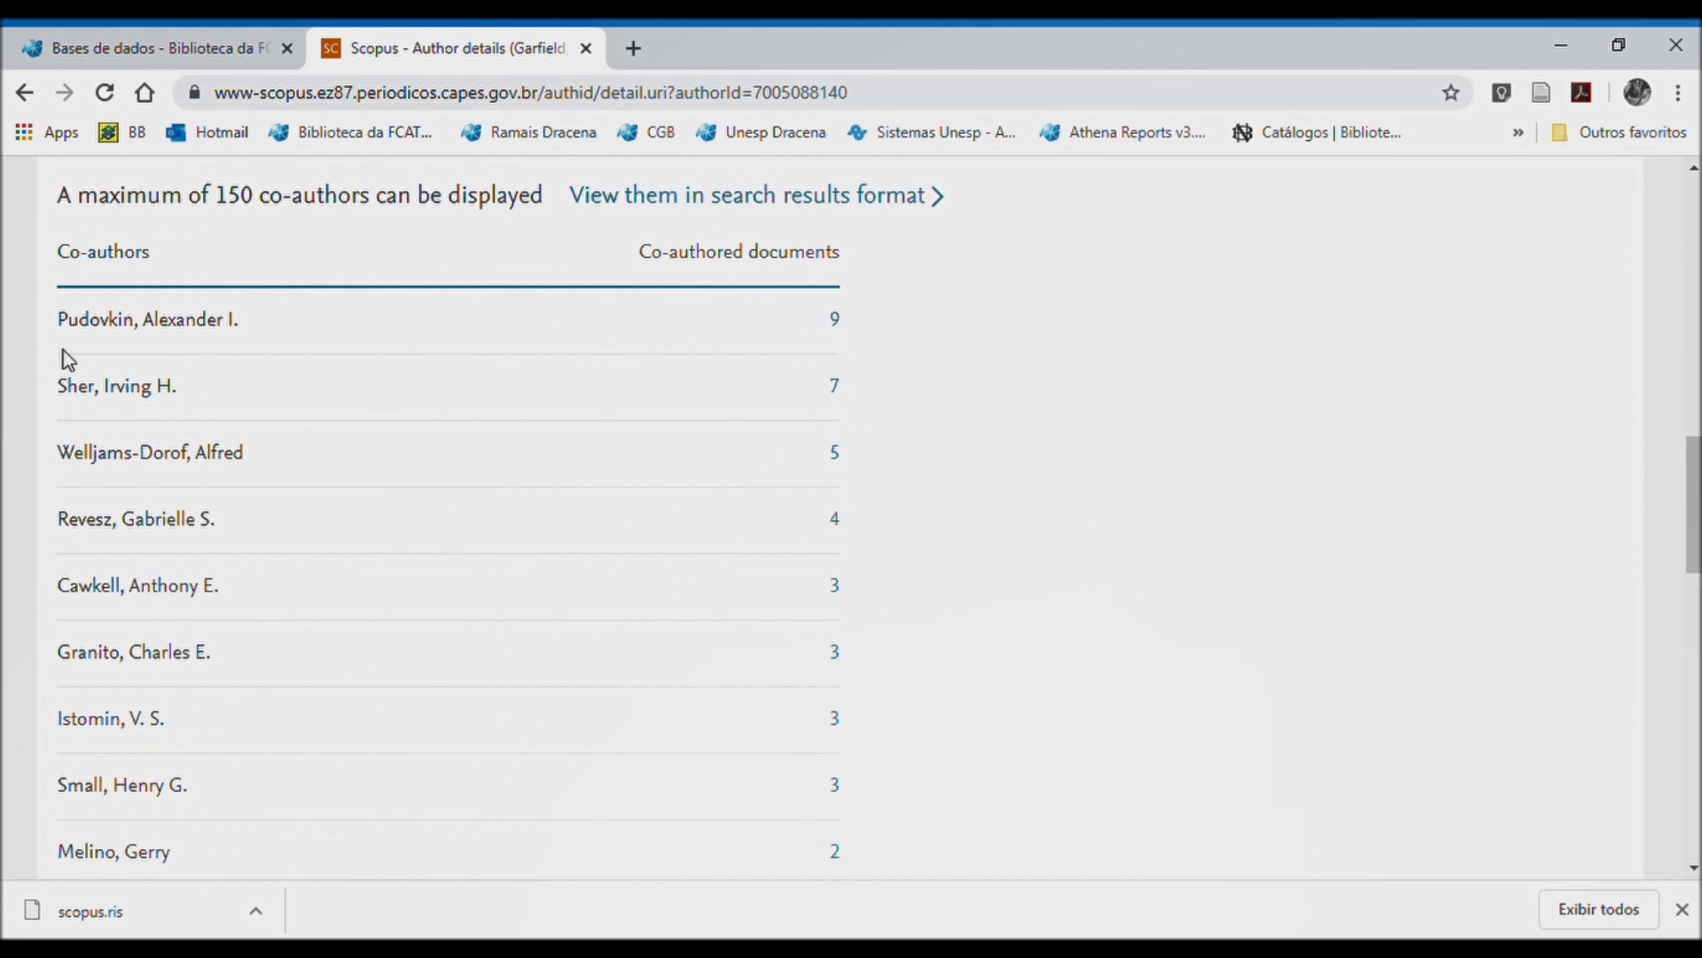
# - Show the SciVal topics the author has contributed to, and review them together with the profile's summary details
pyautogui.scroll(4, 570, 529)
pyautogui.click(796, 501)
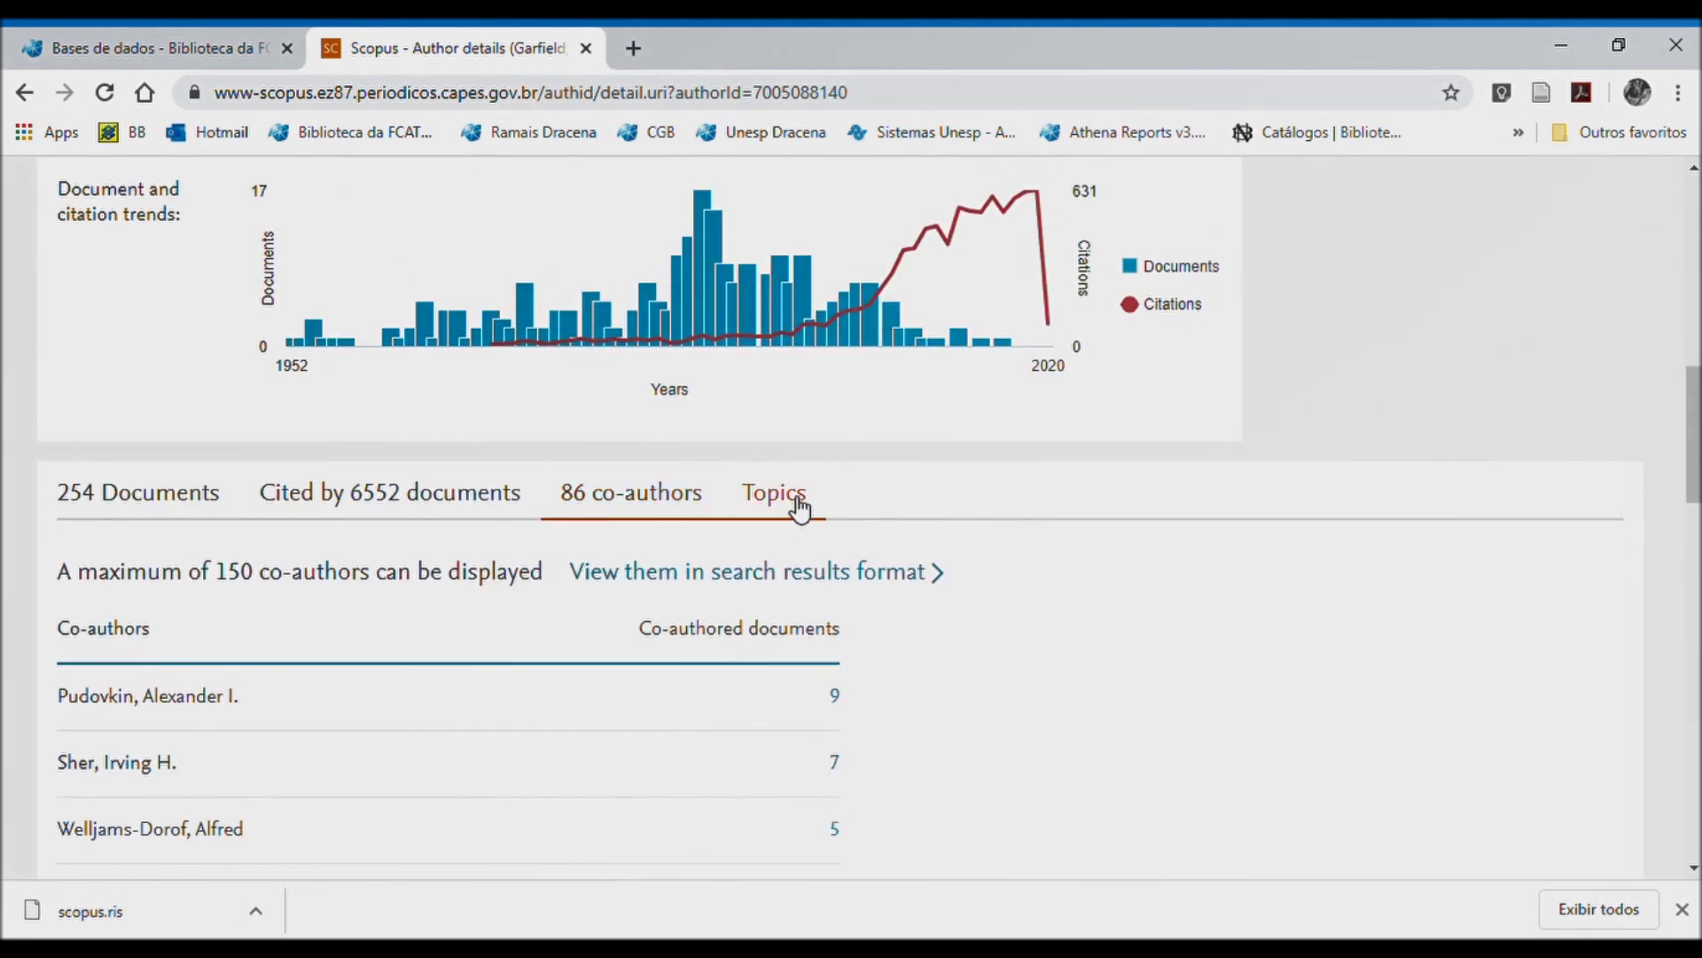
pyautogui.scroll(-5, 807, 514)
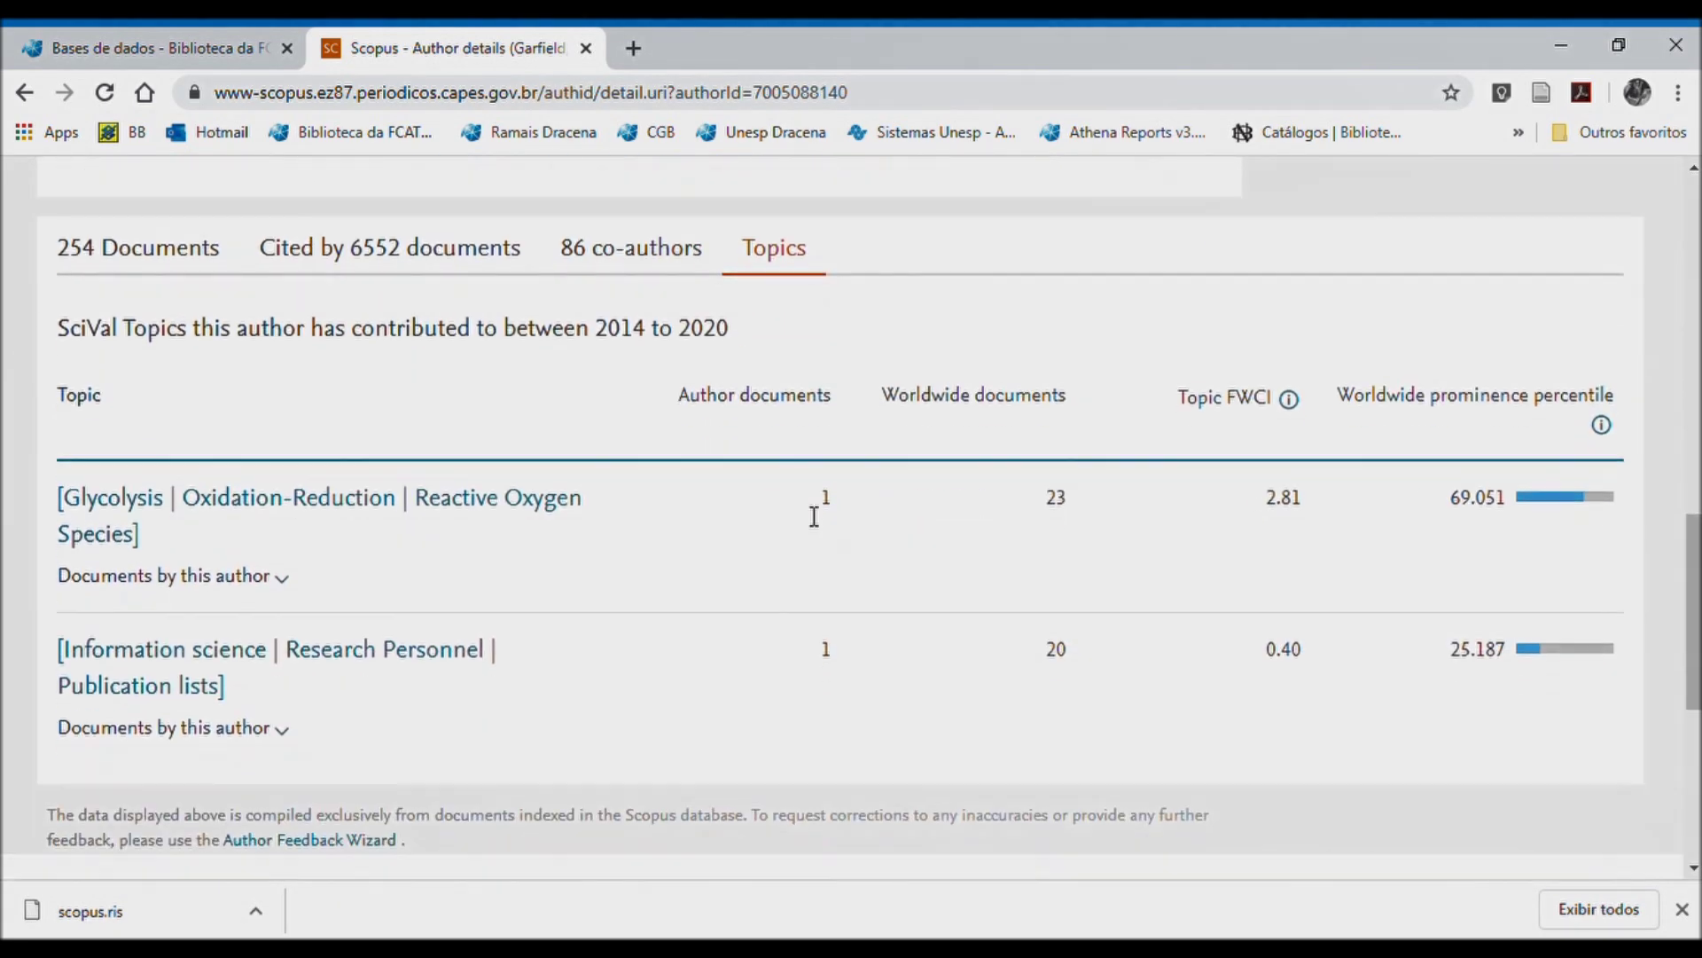
pyautogui.scroll(1, 813, 523)
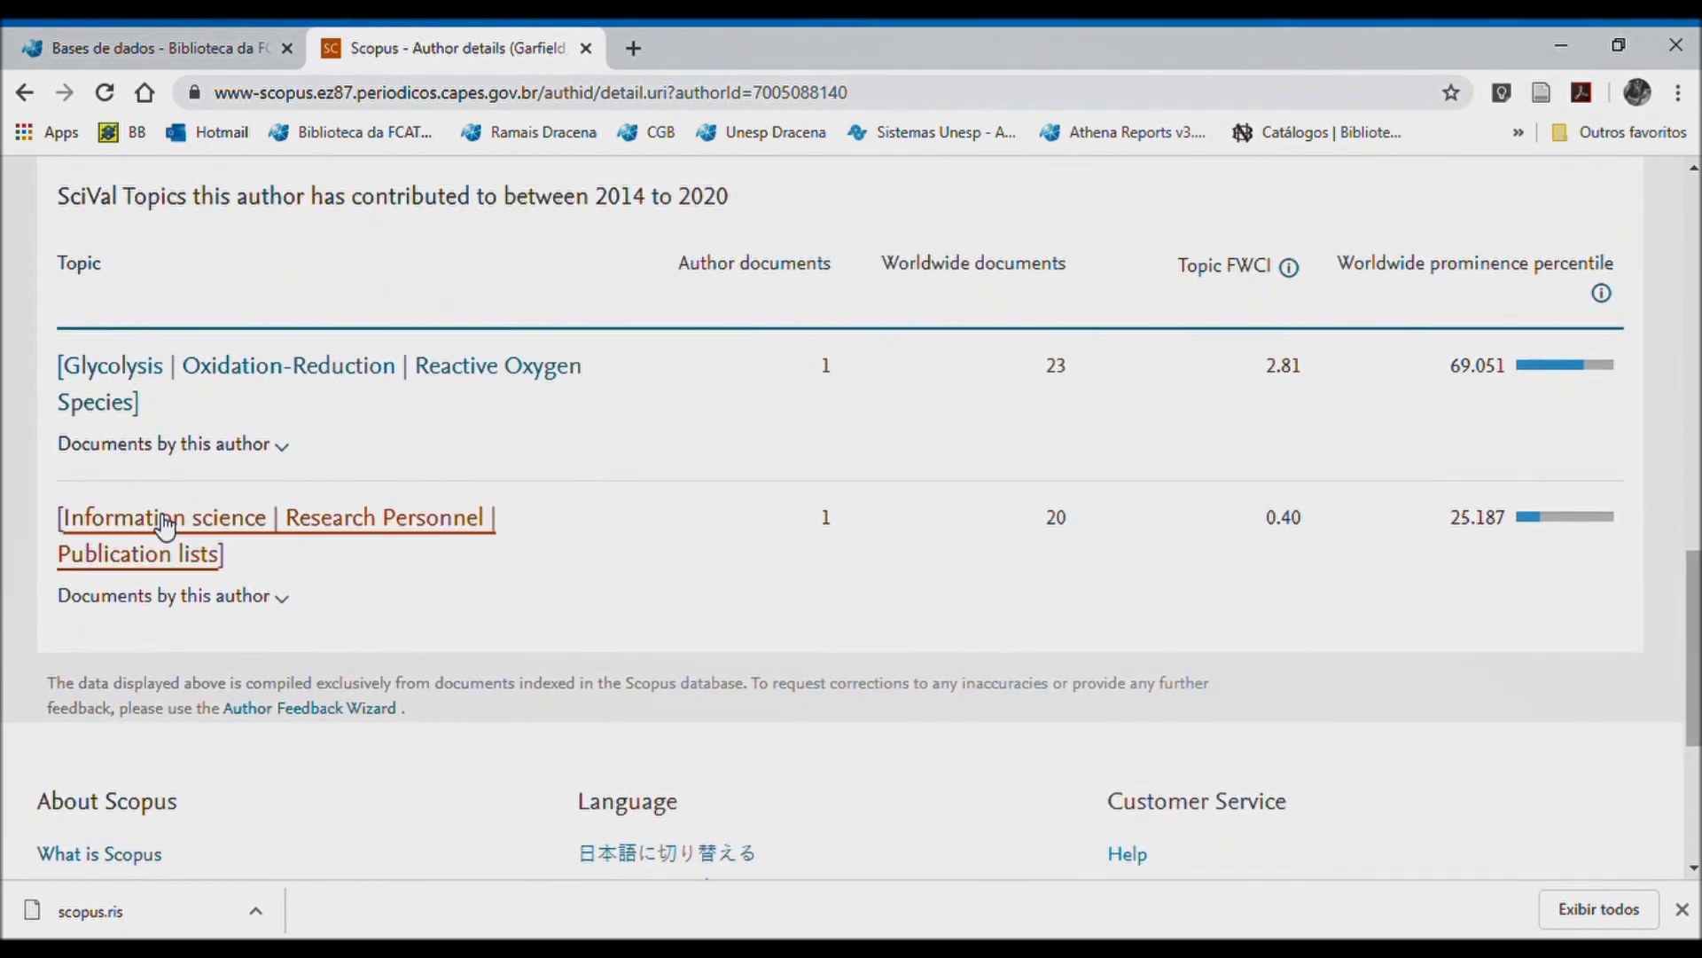
pyautogui.scroll(3, 399, 443)
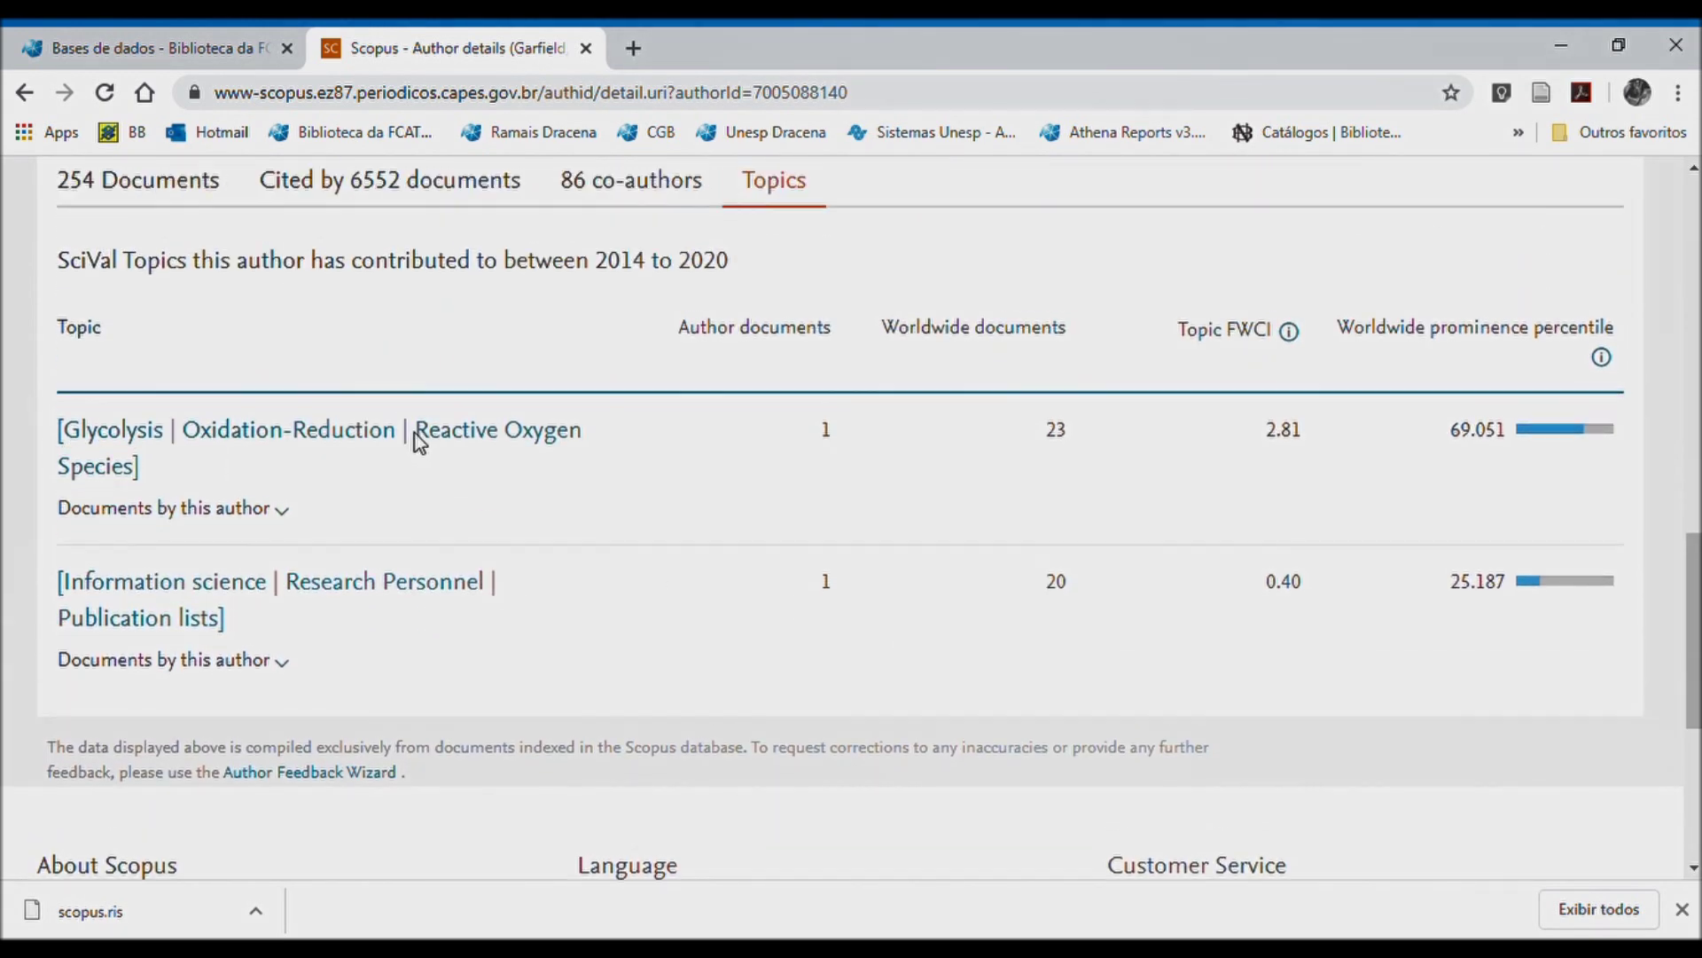
pyautogui.scroll(10, 864, 483)
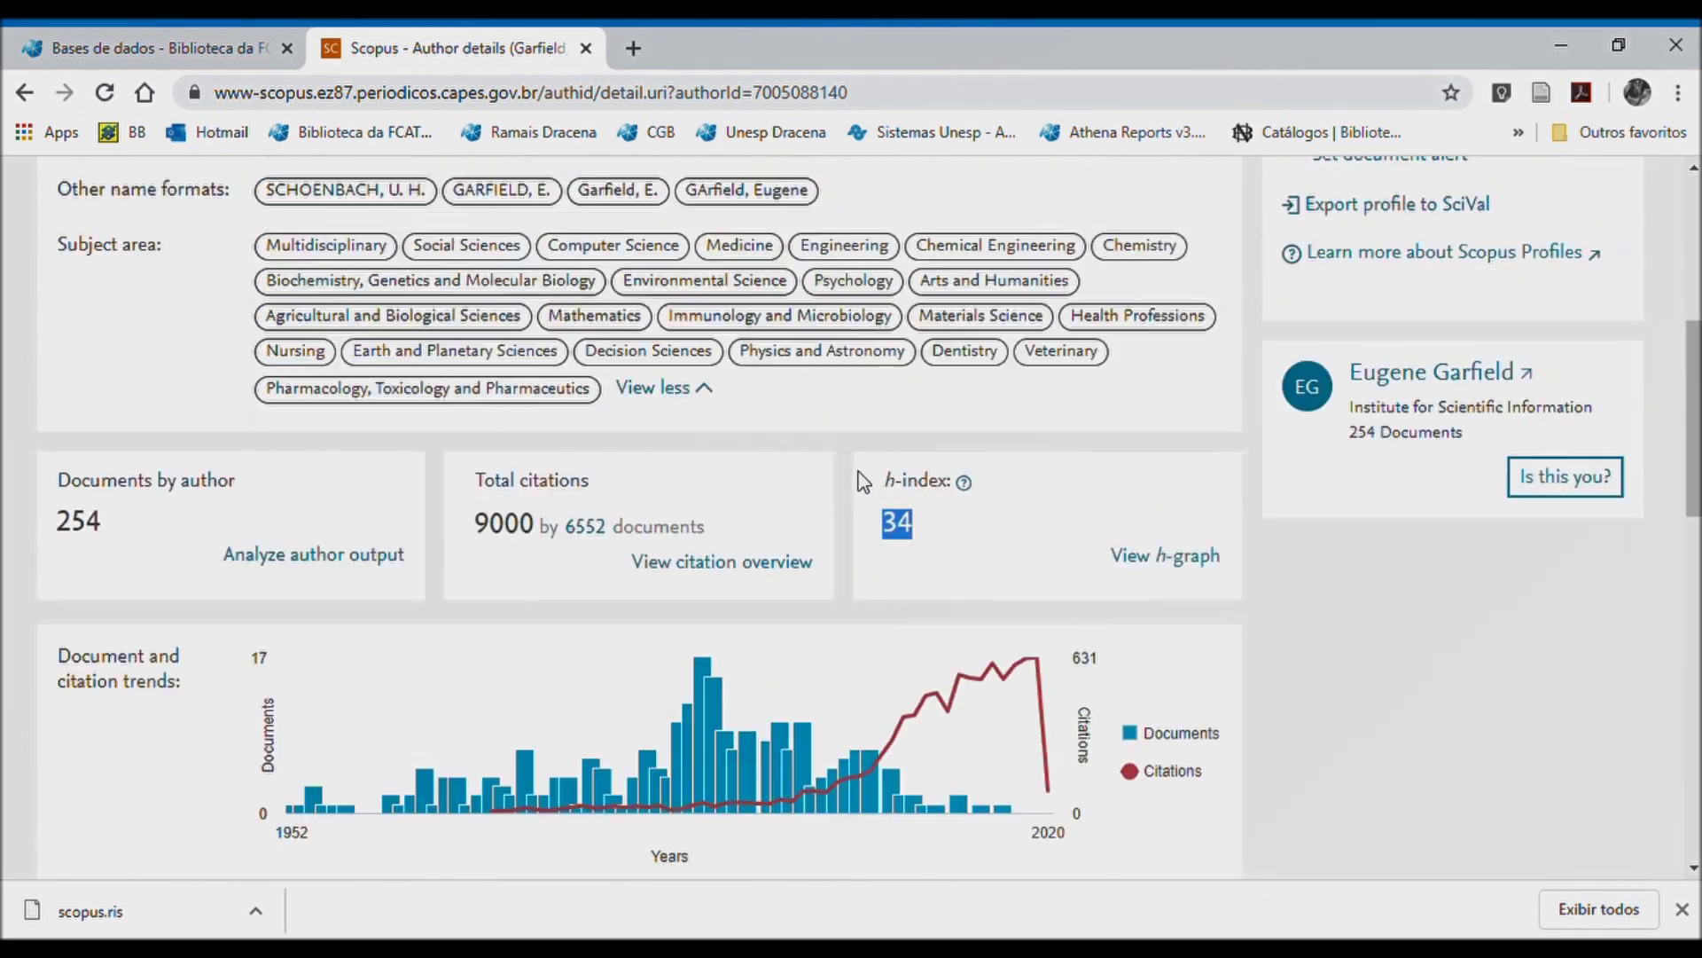
pyautogui.scroll(4, 871, 498)
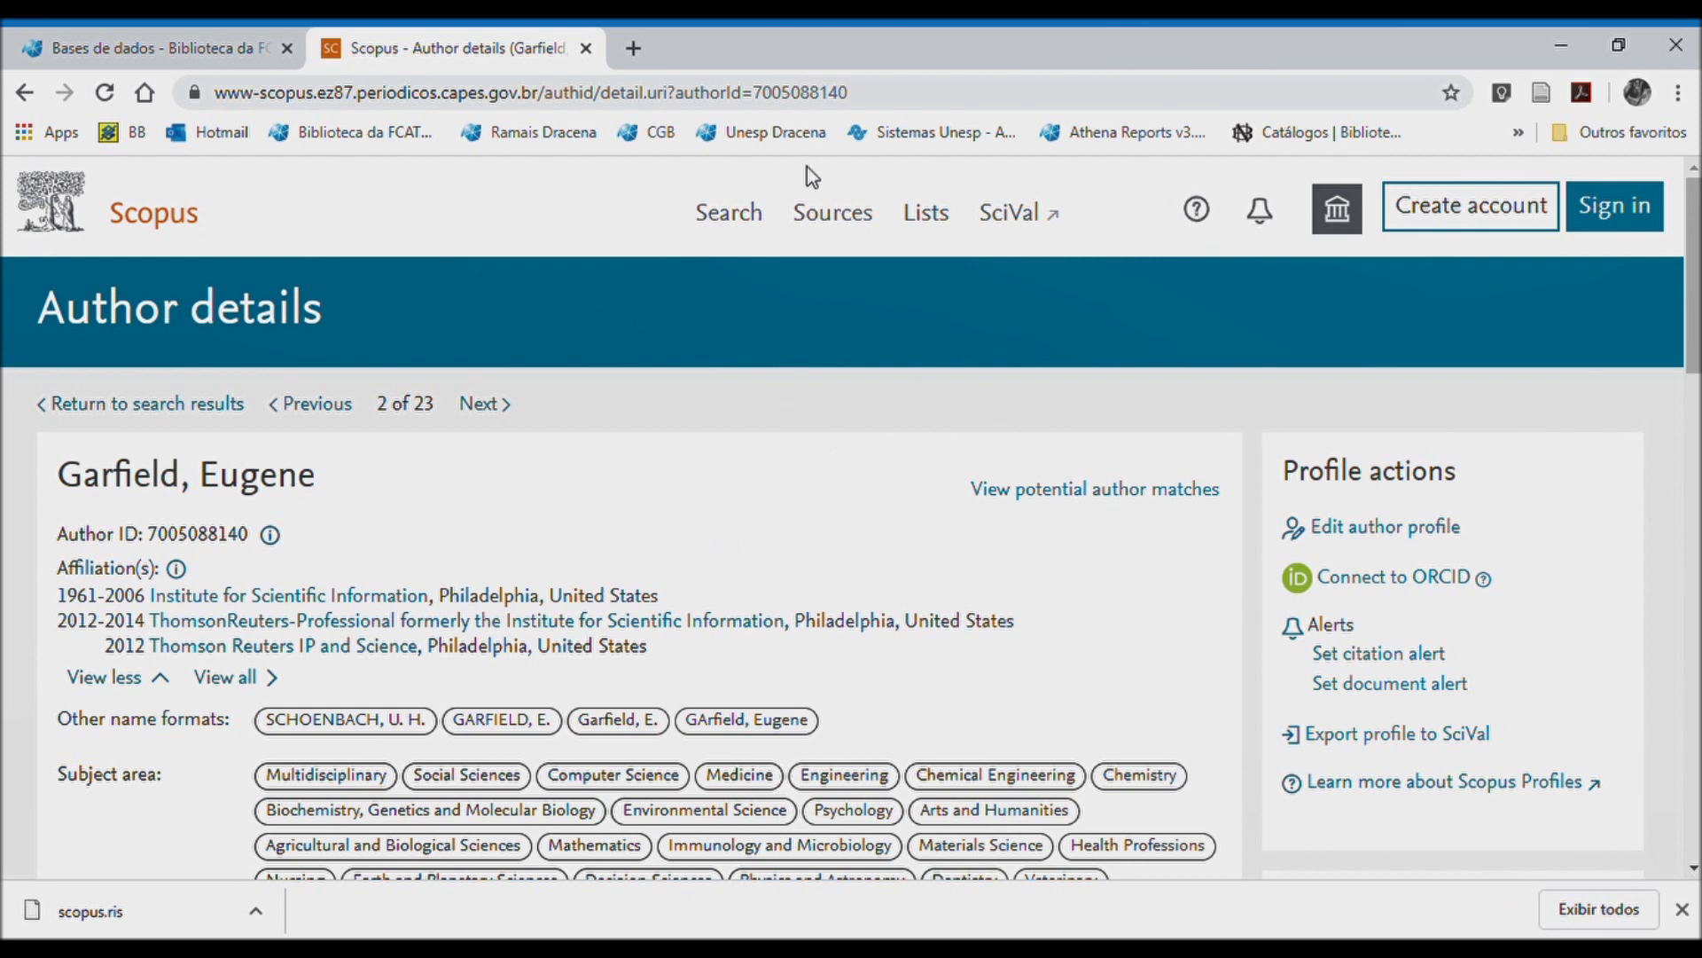
# - Return to the search form, clear the author last name and switch to affiliation search
pyautogui.click(725, 229)
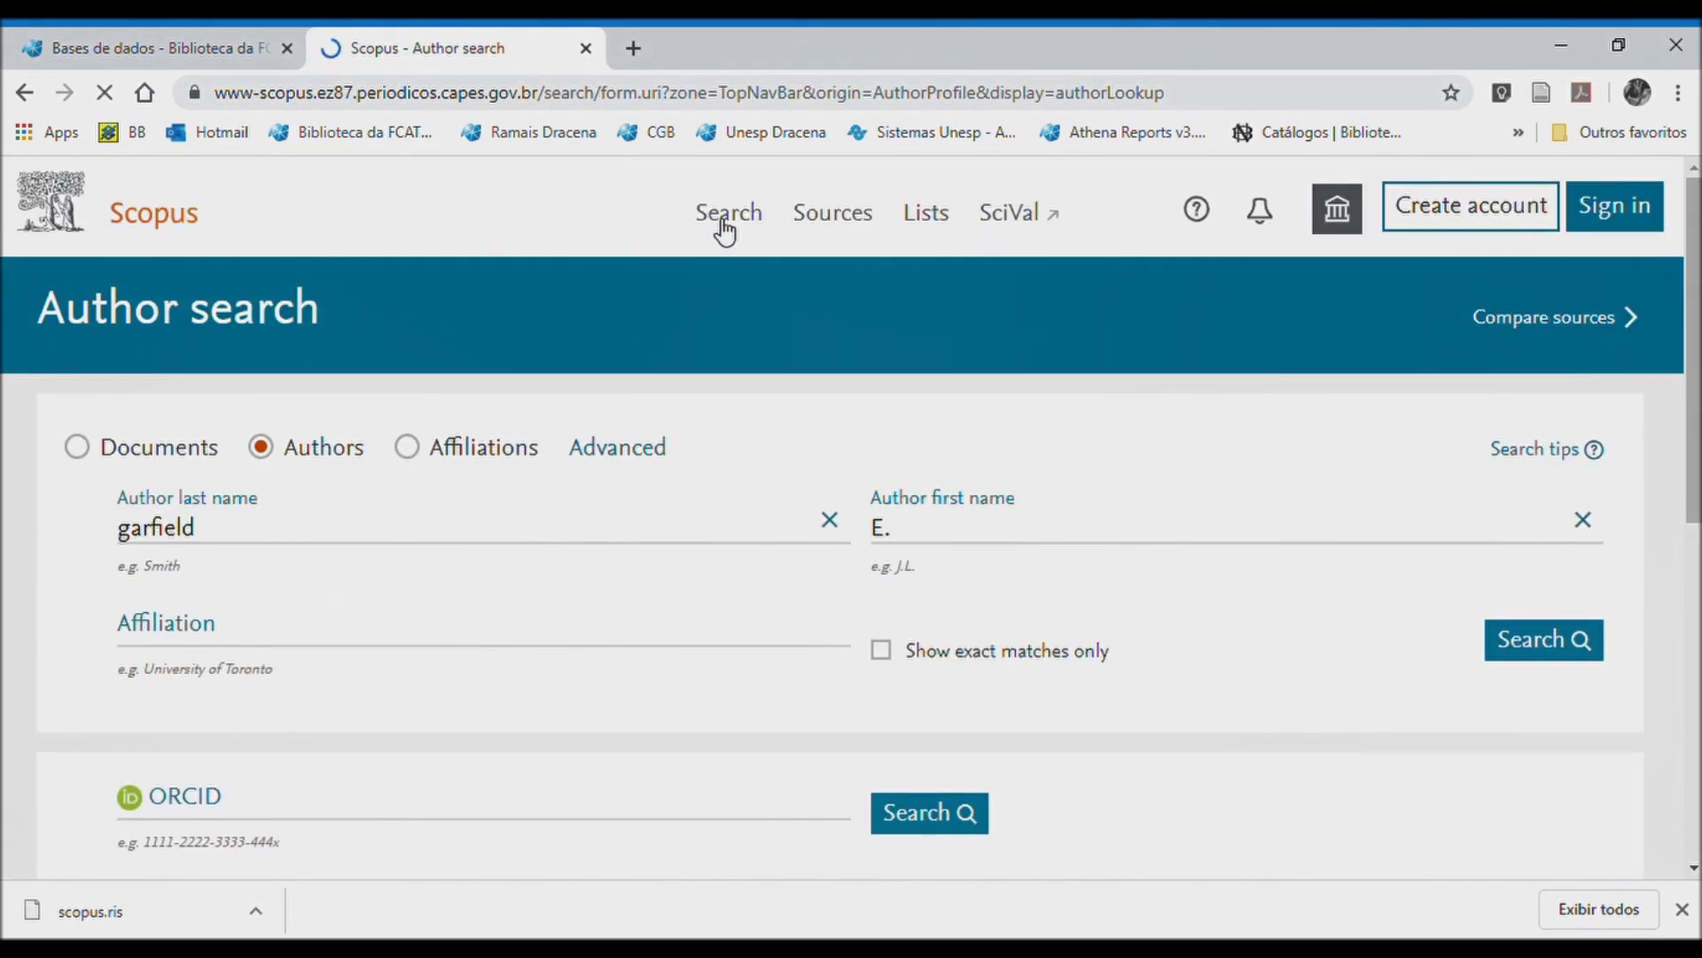
pyautogui.scroll(-1, 699, 396)
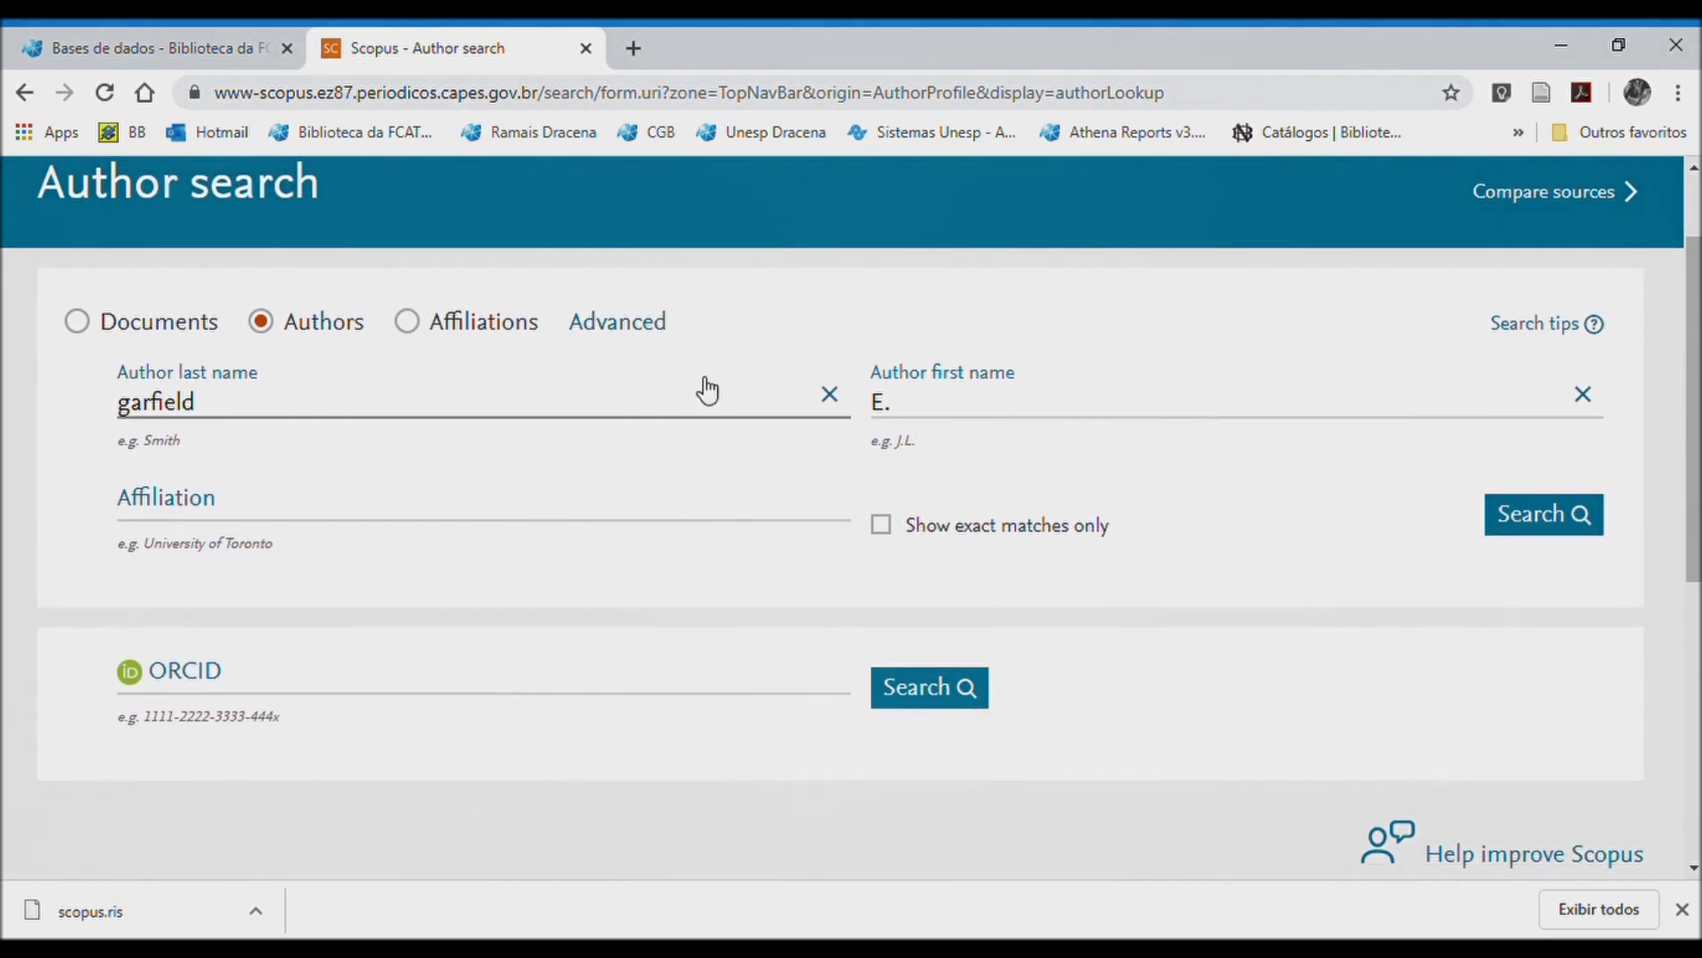
pyautogui.scroll(1, 760, 399)
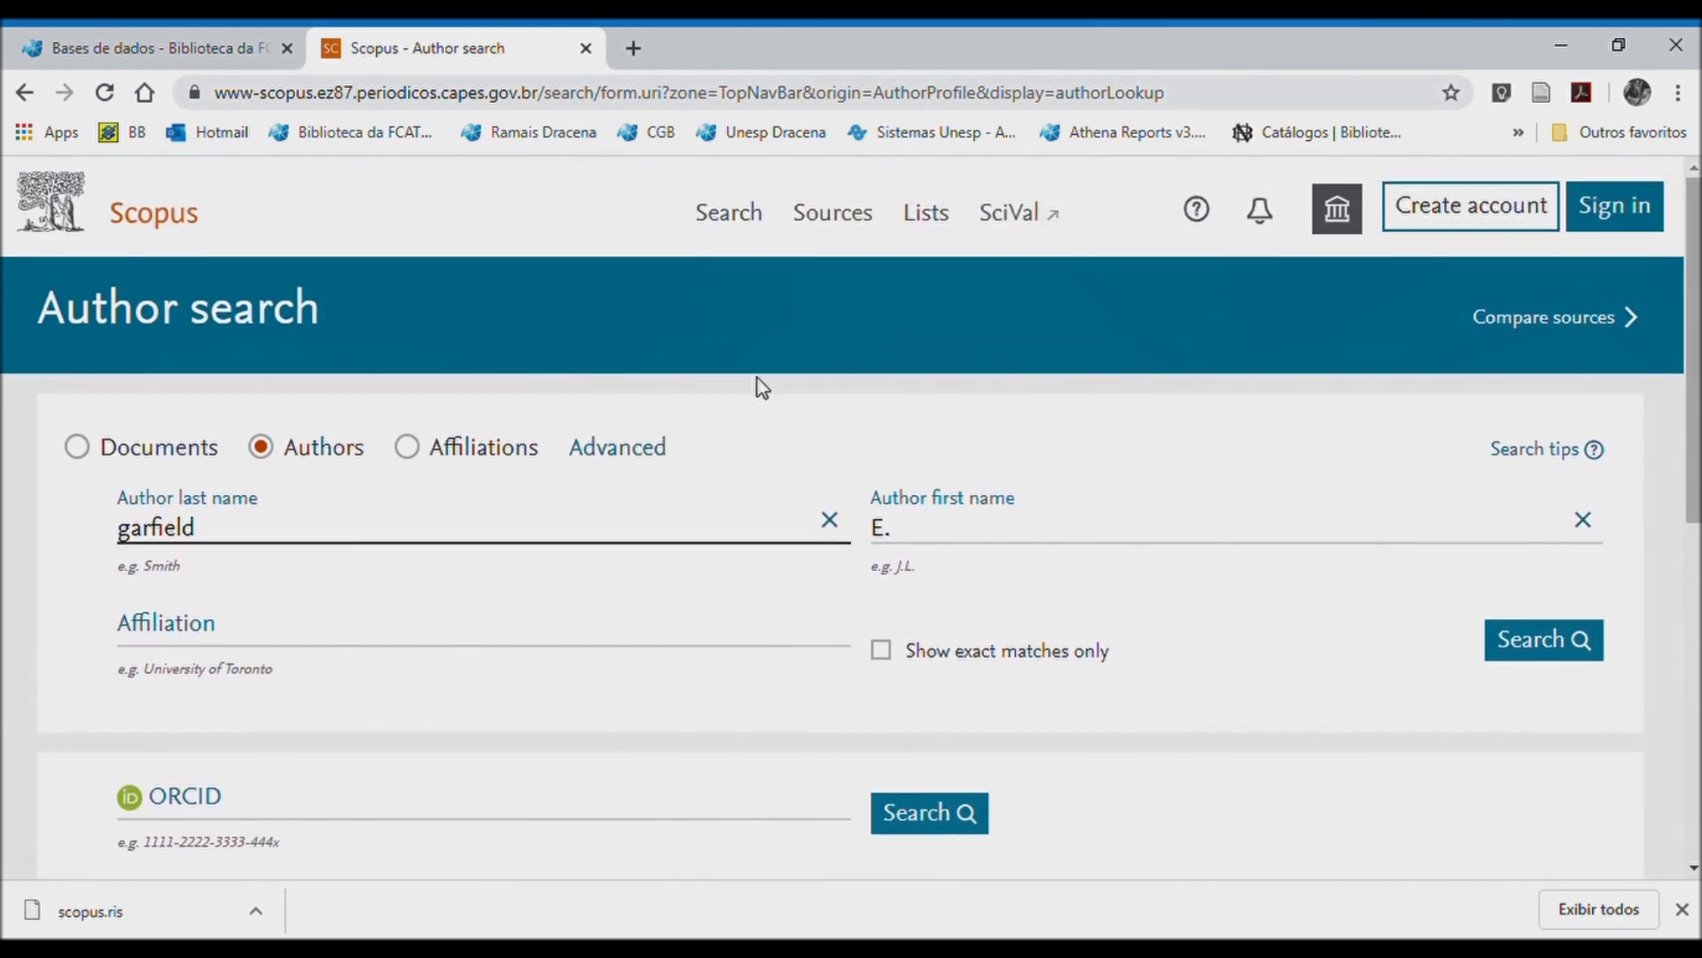
pyautogui.click(839, 532)
pyautogui.click(448, 460)
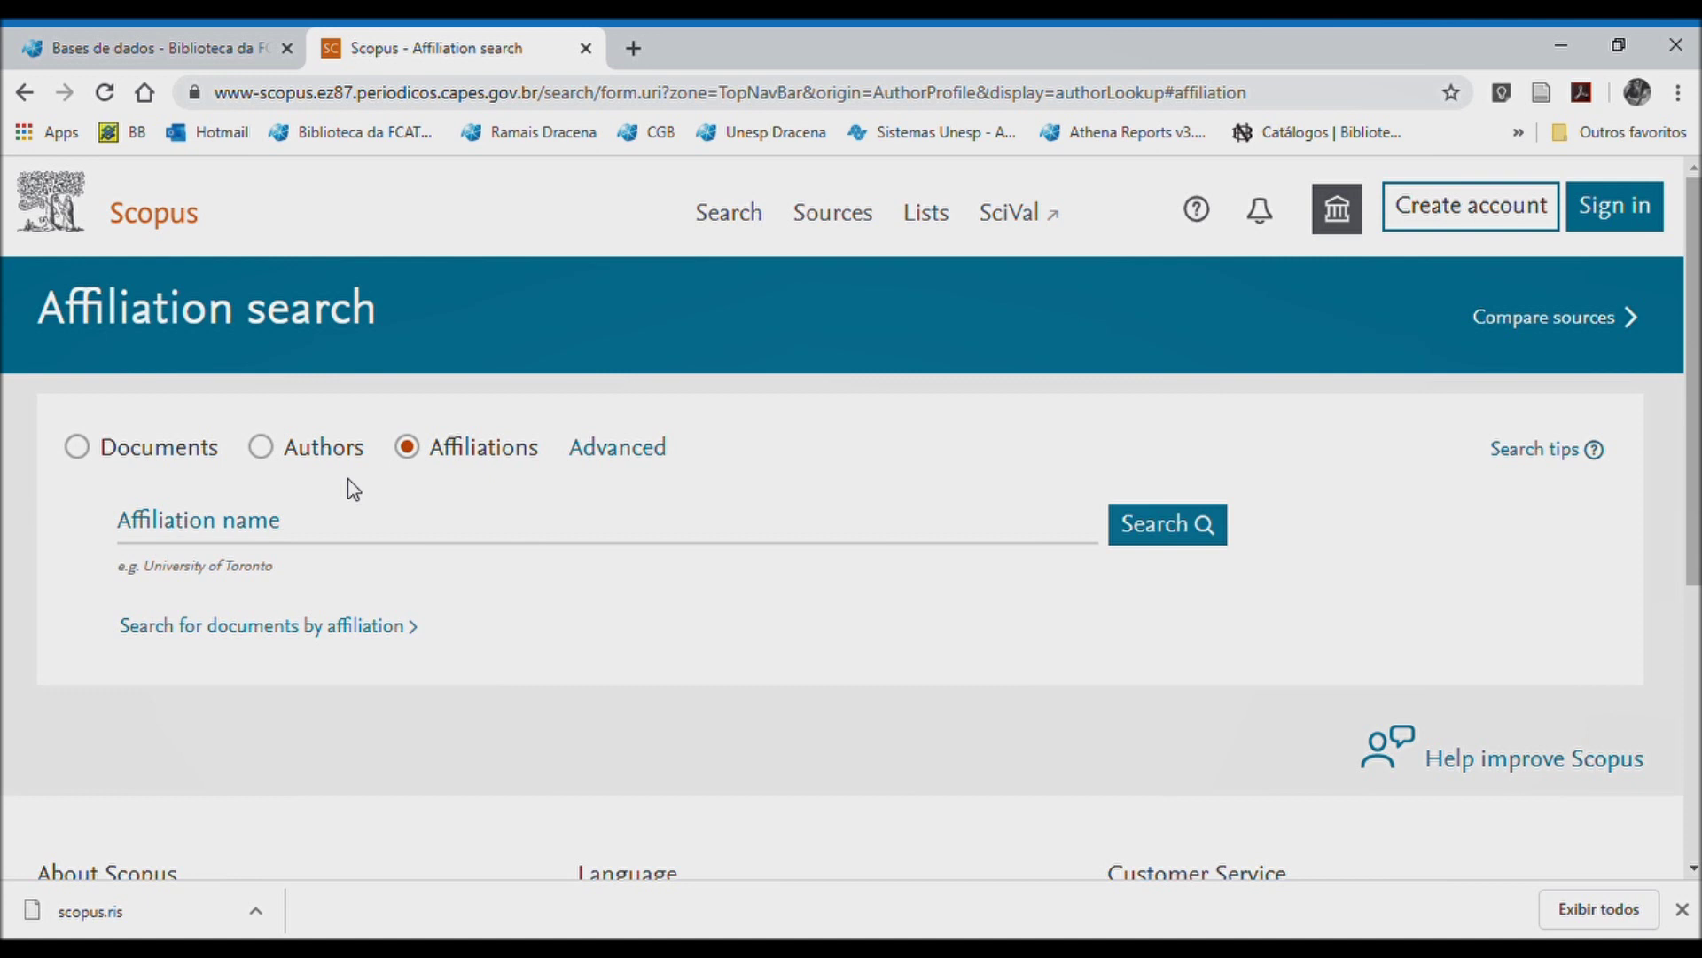
# - Dismiss the downloads bar, enter "unesp" as the affiliation name and open the suggested UNESP-Universidade Estadual Paulista profile
pyautogui.click(1682, 909)
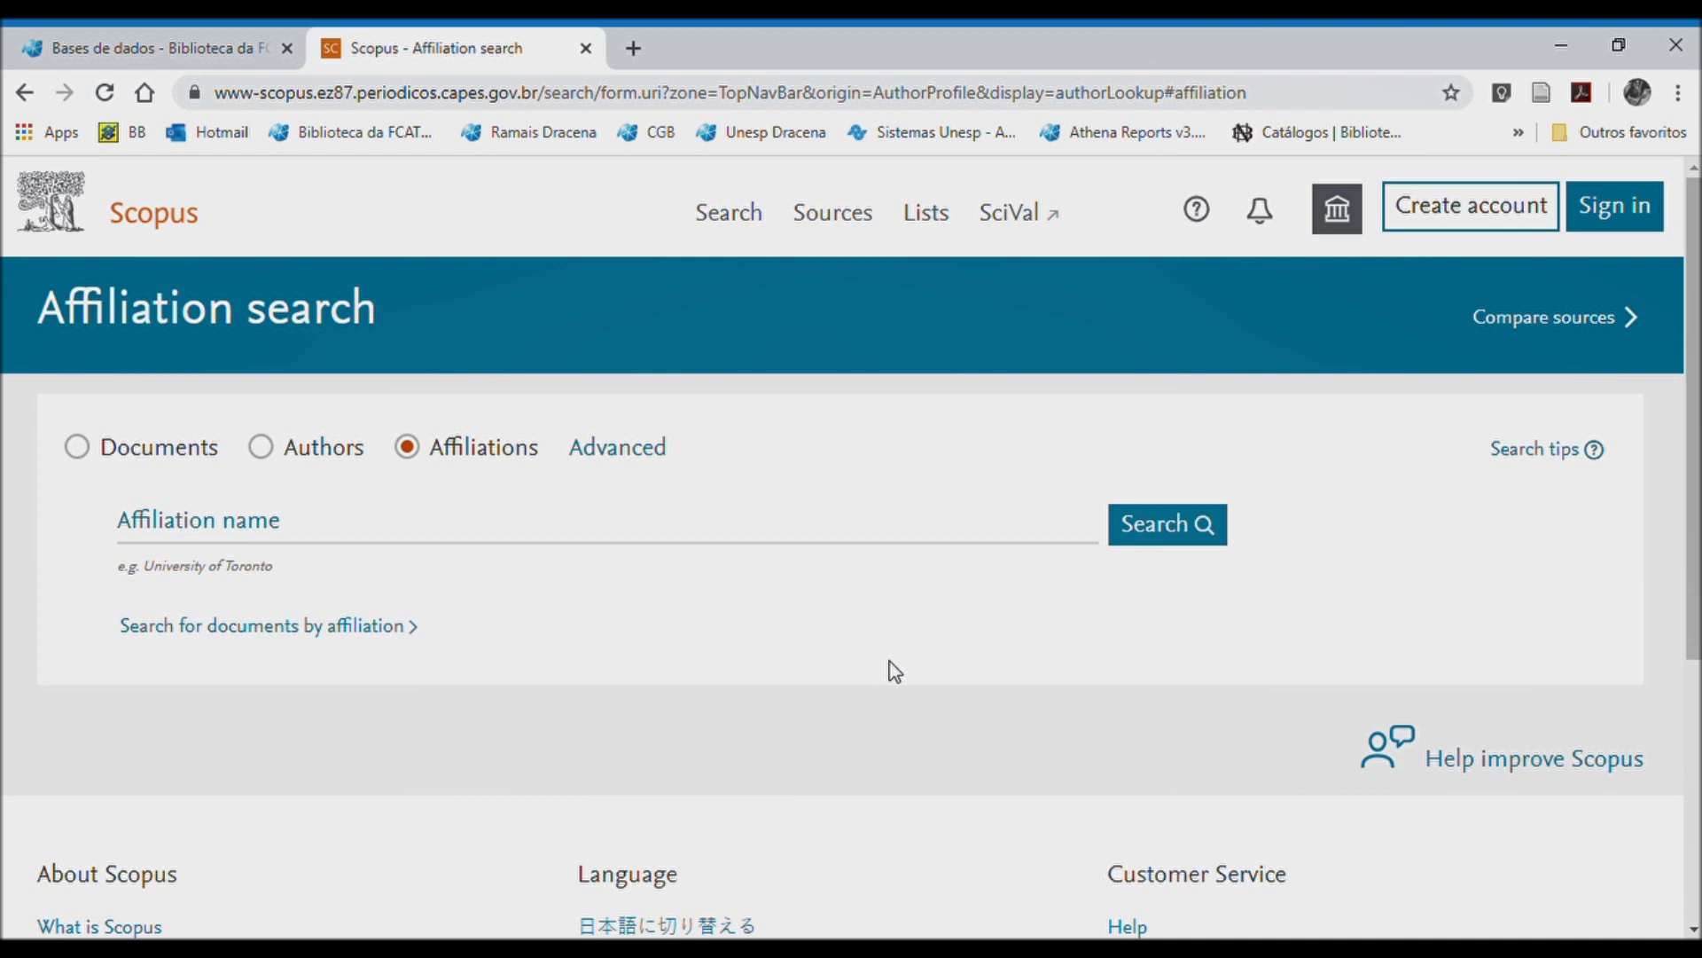
pyautogui.click(250, 532)
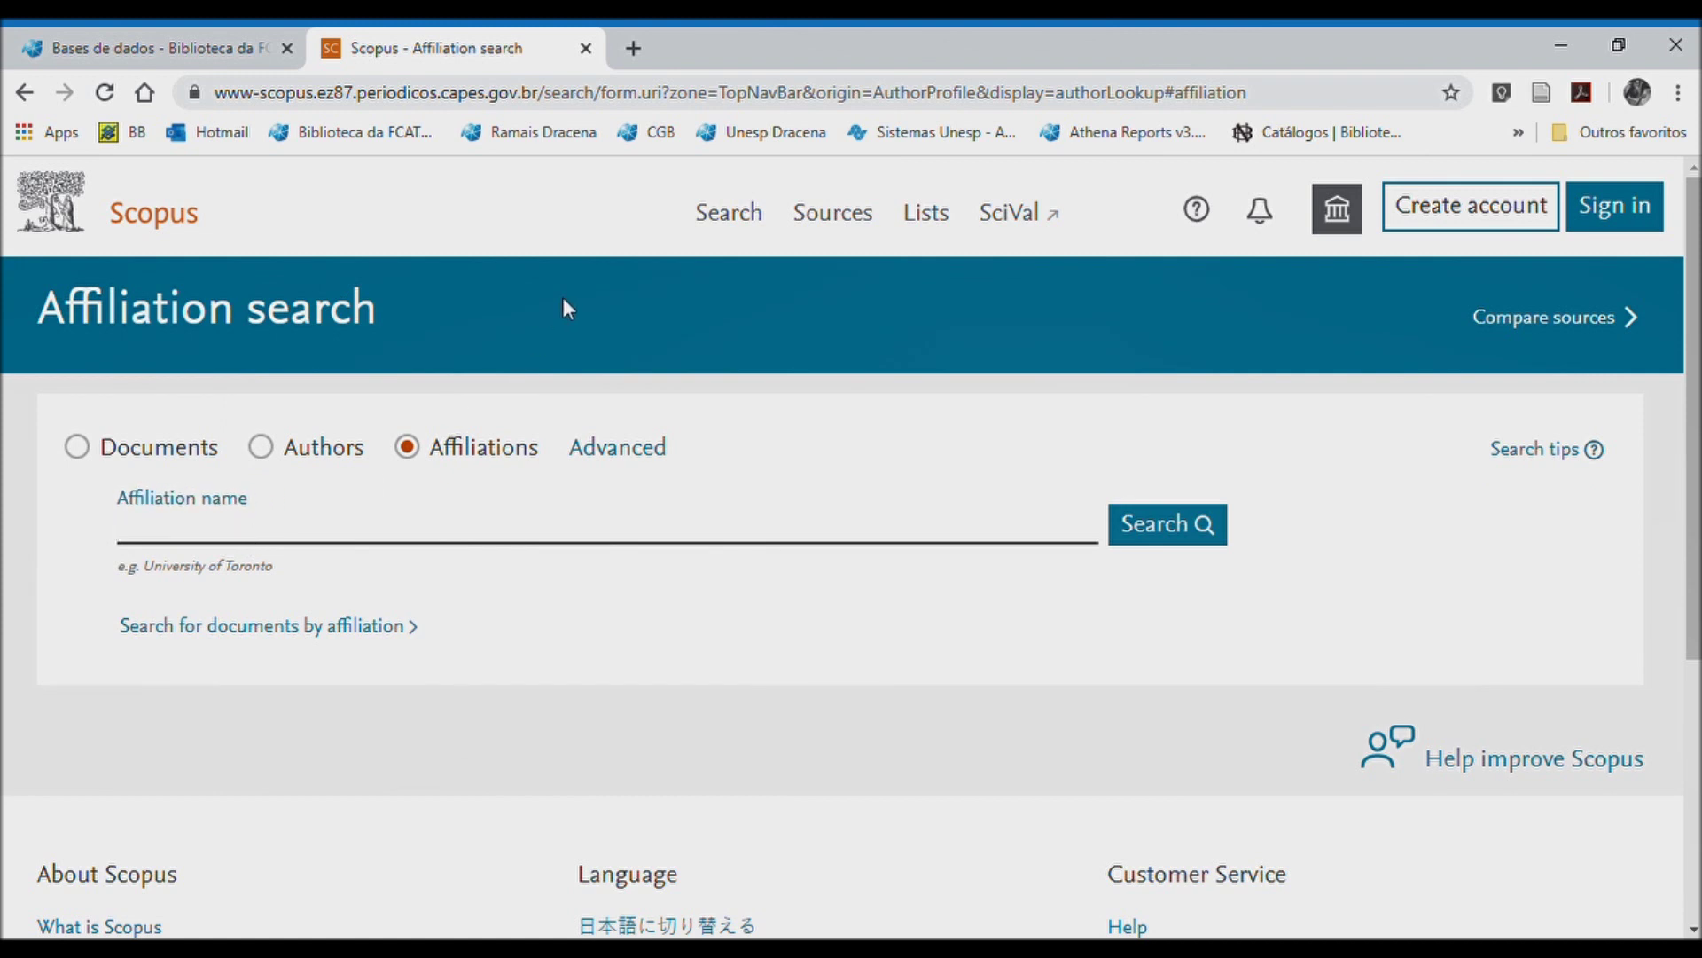
pyautogui.write('unesp')
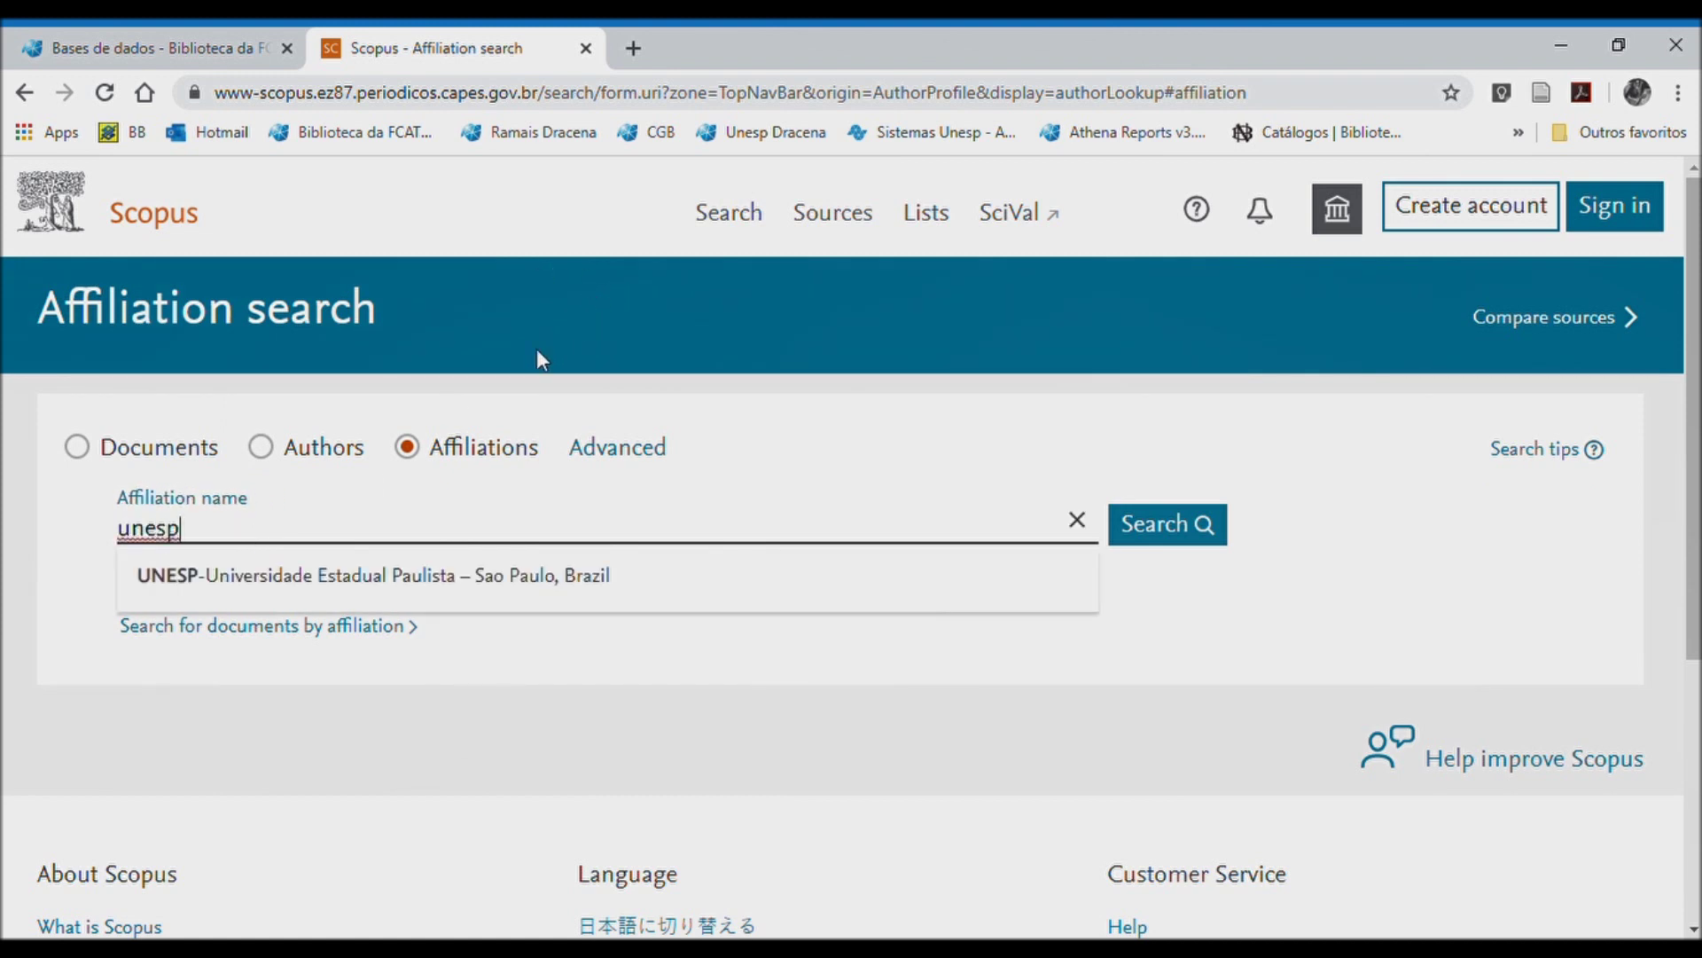
pyautogui.click(313, 585)
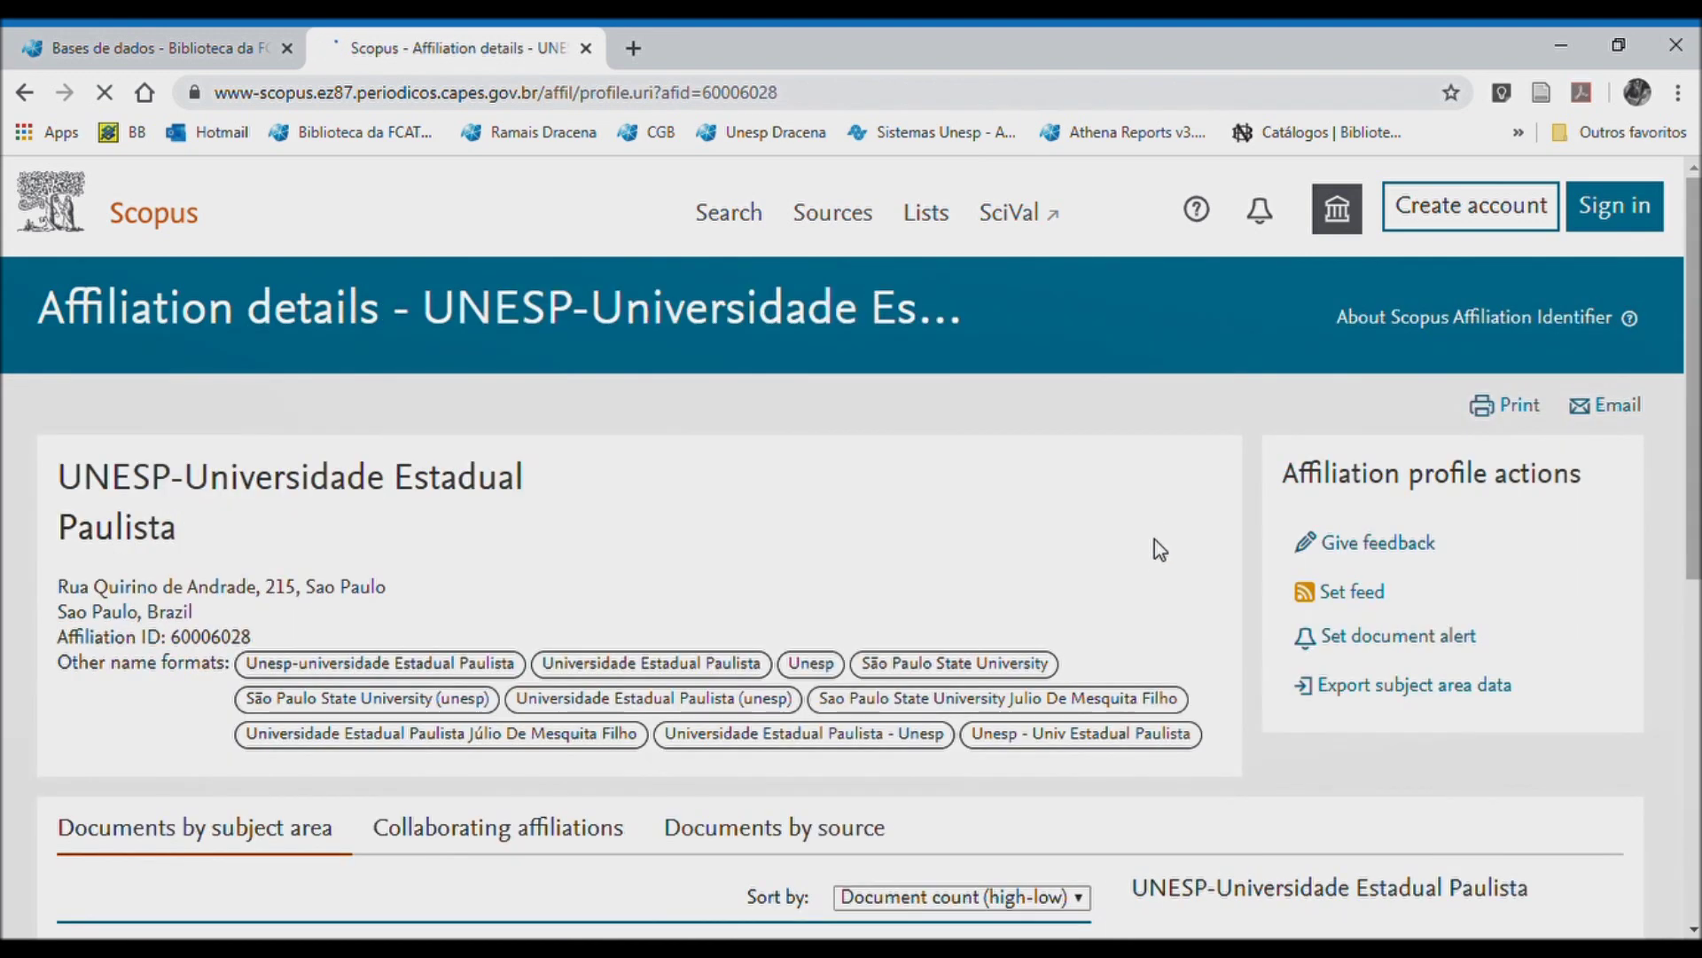
# - Examine the UNESP affiliation profile: name formats, document and author totals, and the documents by subject area with their pie chart
pyautogui.scroll(-4, 1017, 416)
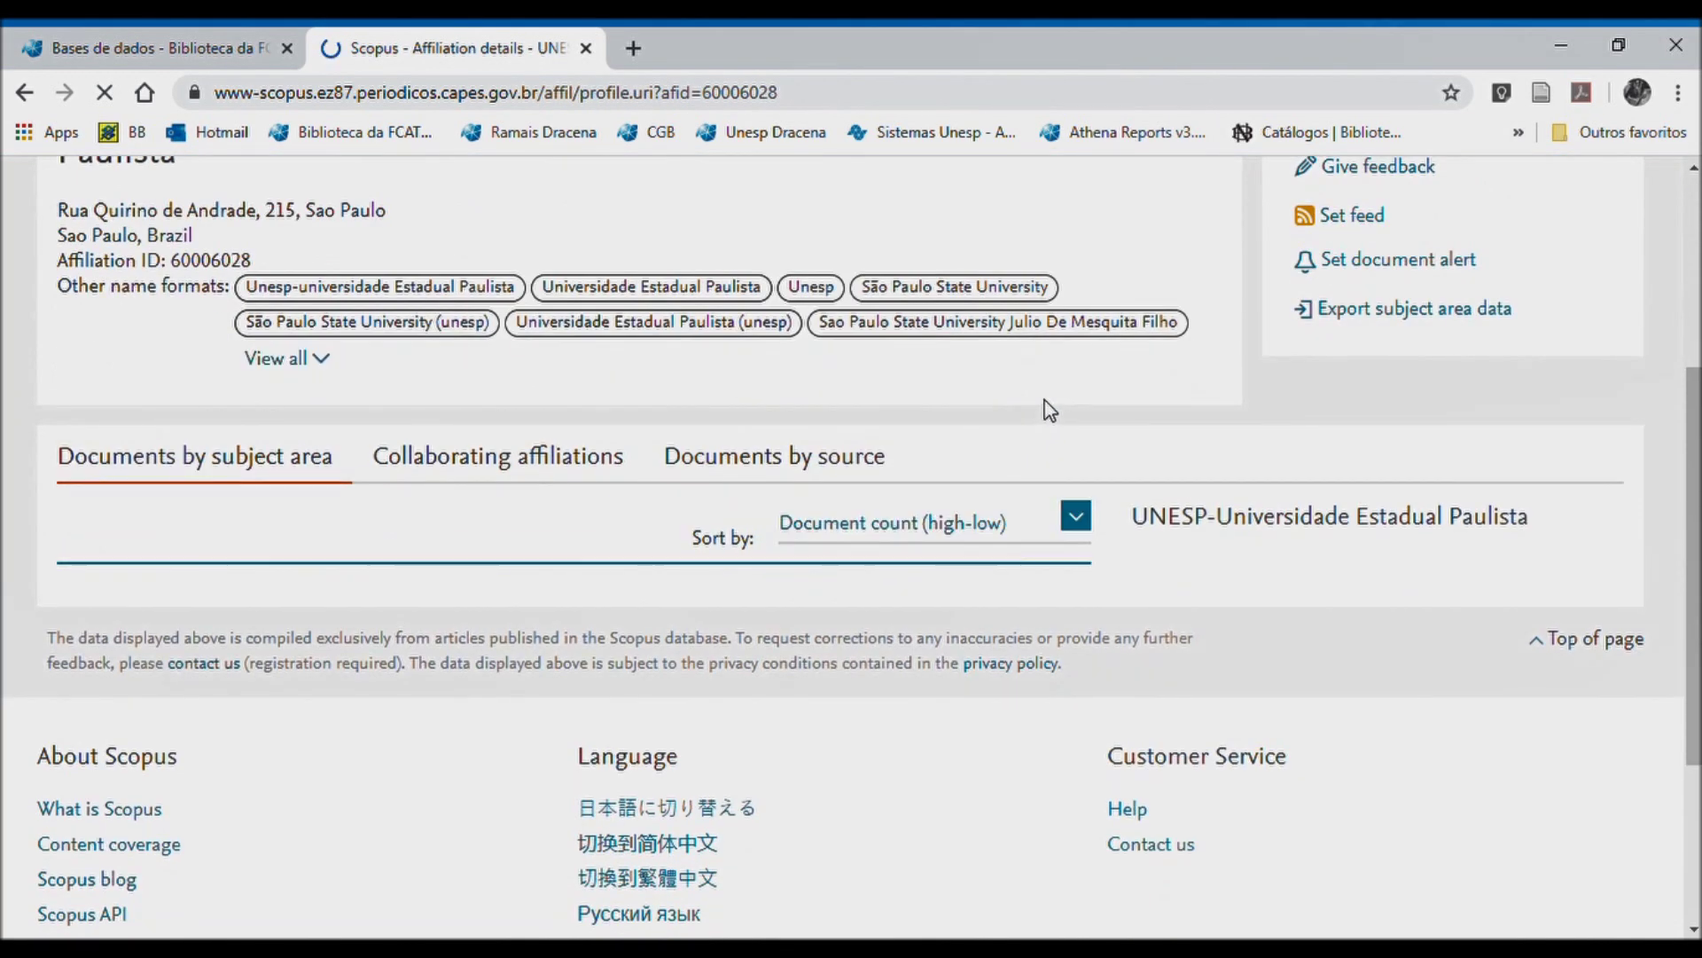
pyautogui.scroll(4, 931, 342)
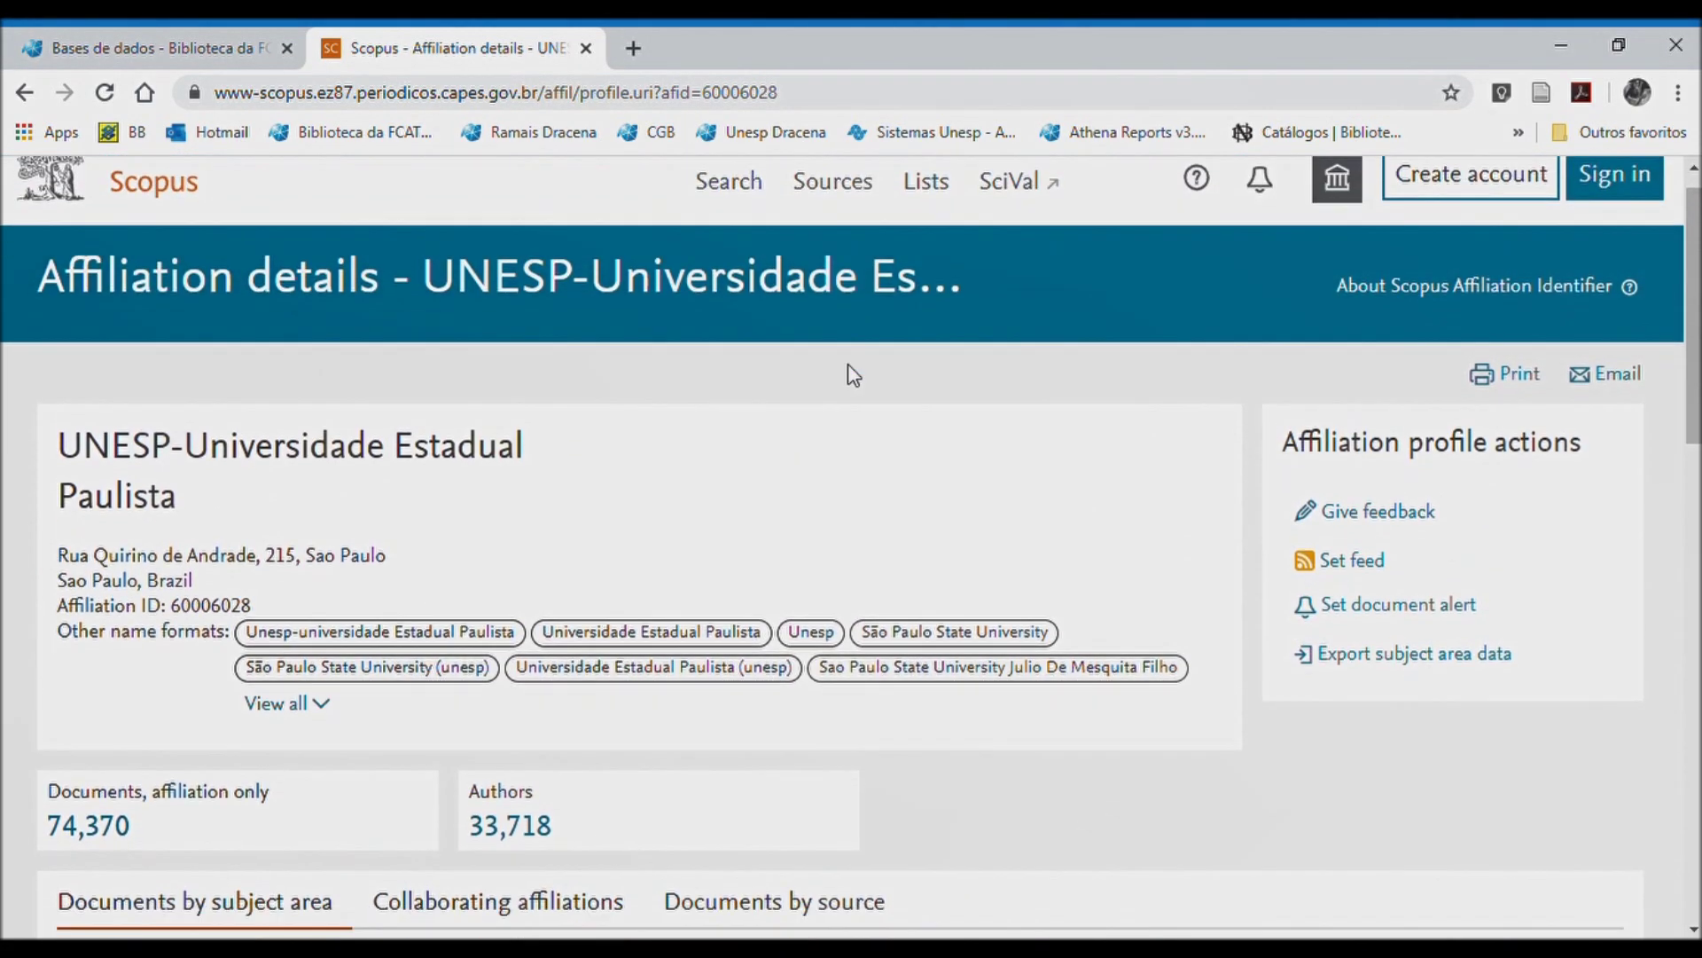
pyautogui.scroll(-1, 847, 365)
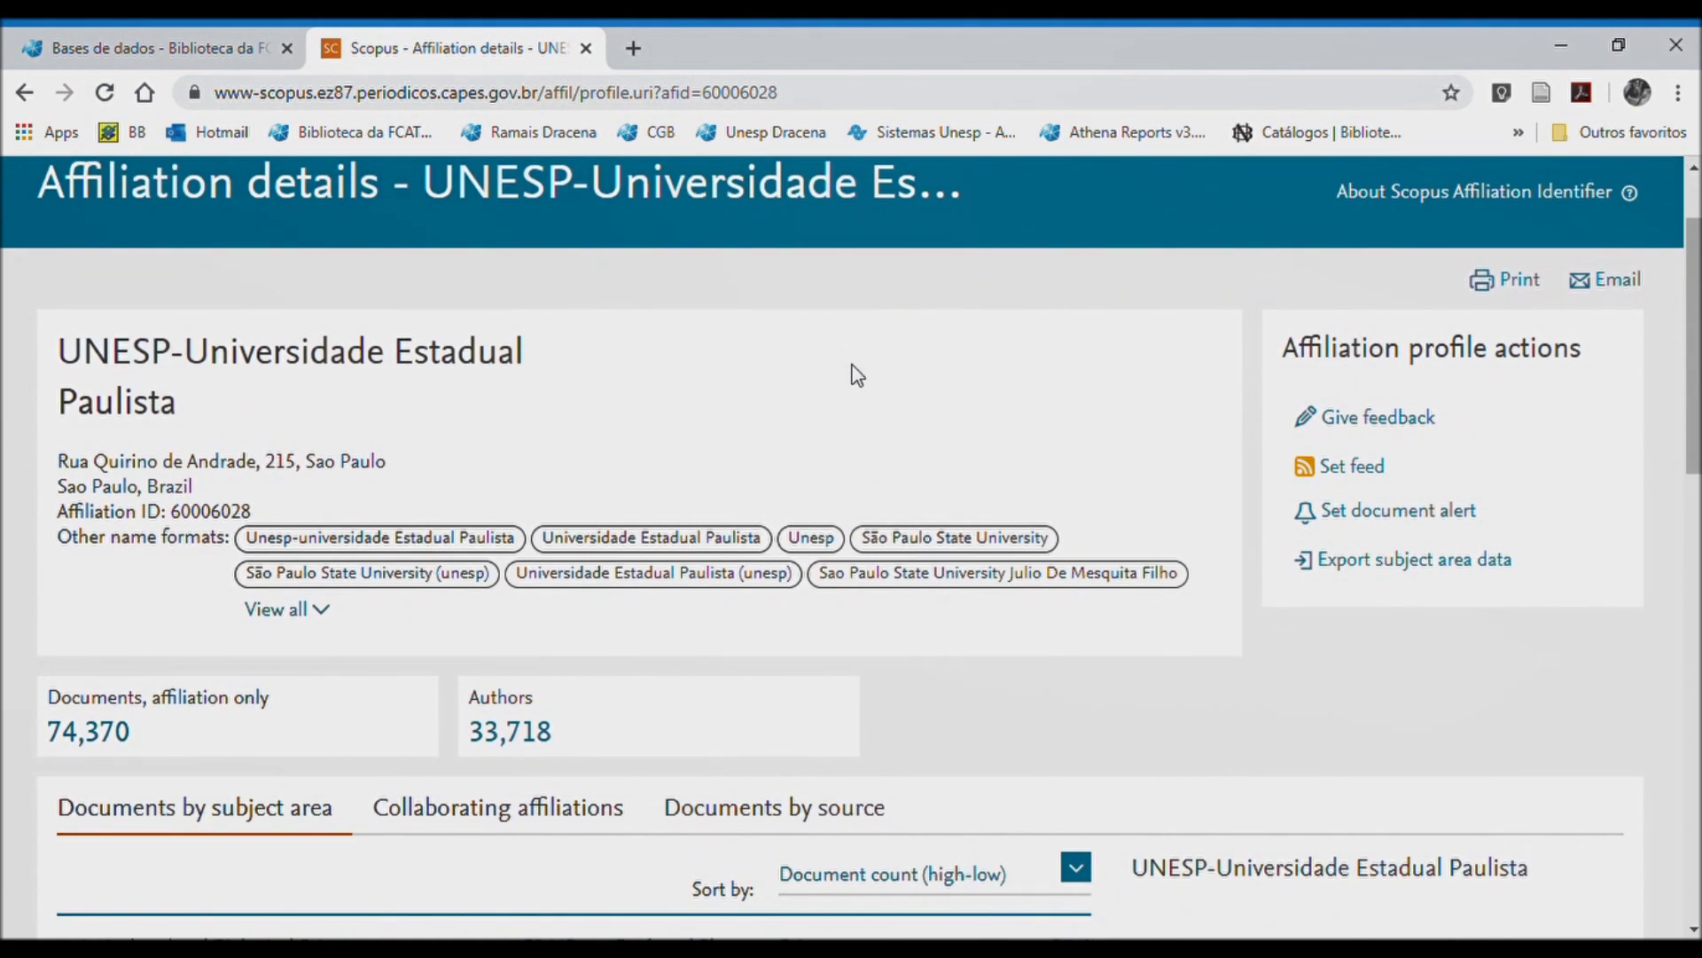
pyautogui.scroll(-4, 713, 360)
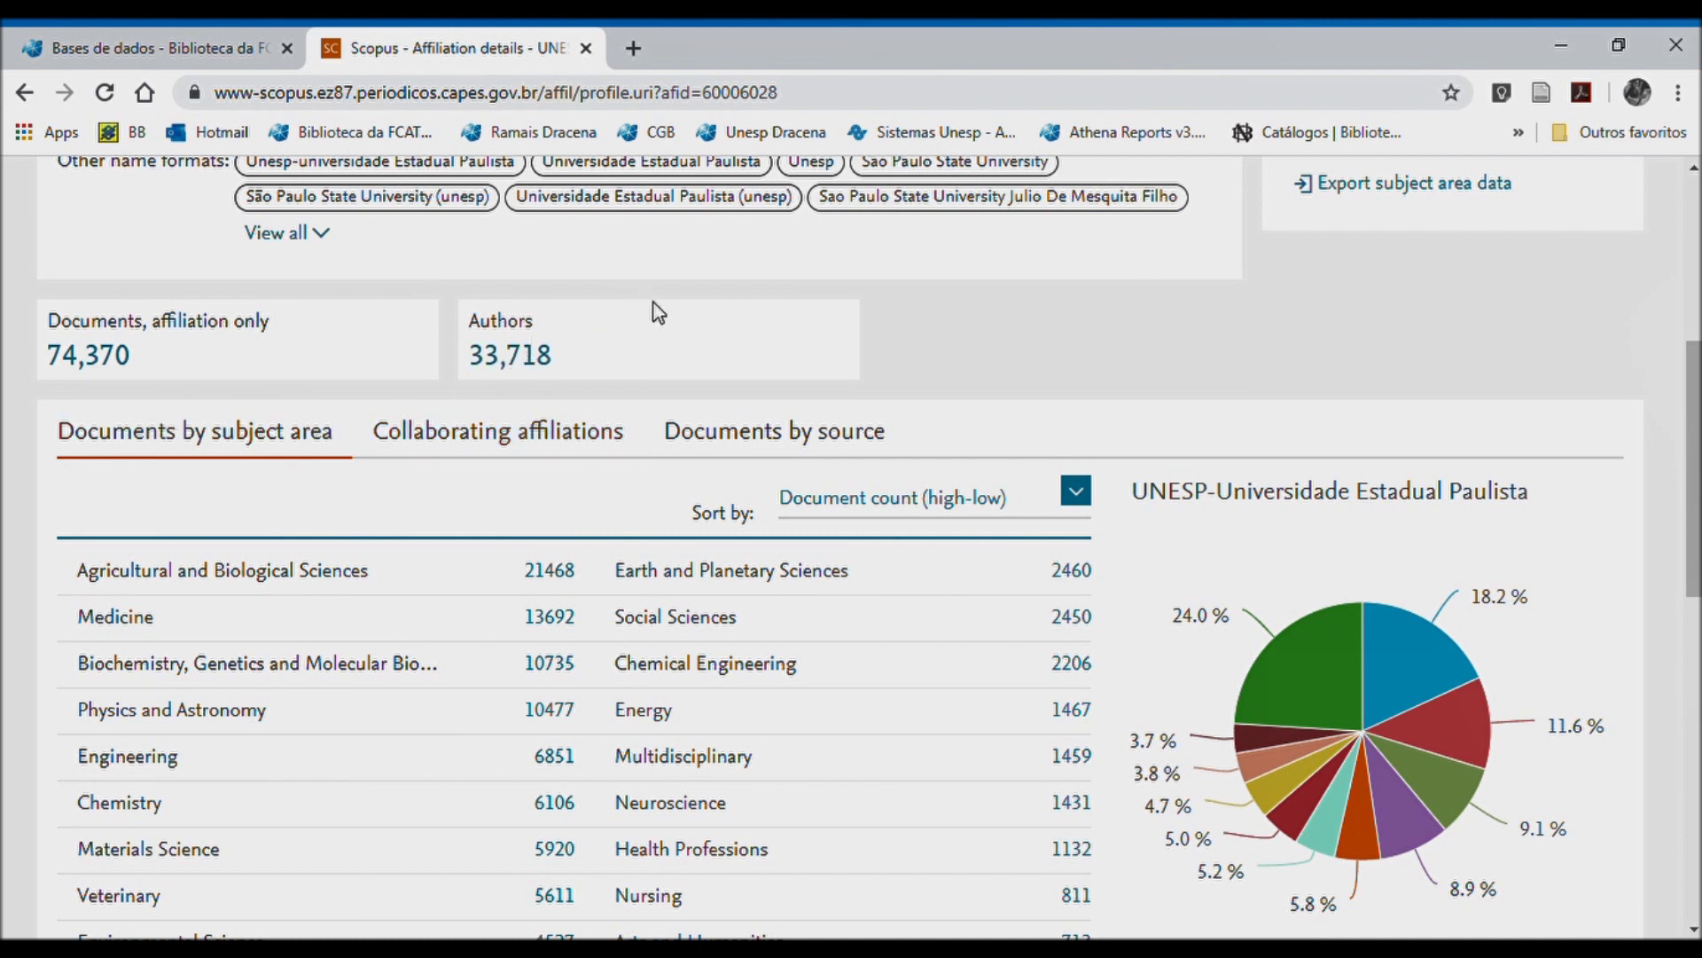
pyautogui.scroll(-3, 674, 337)
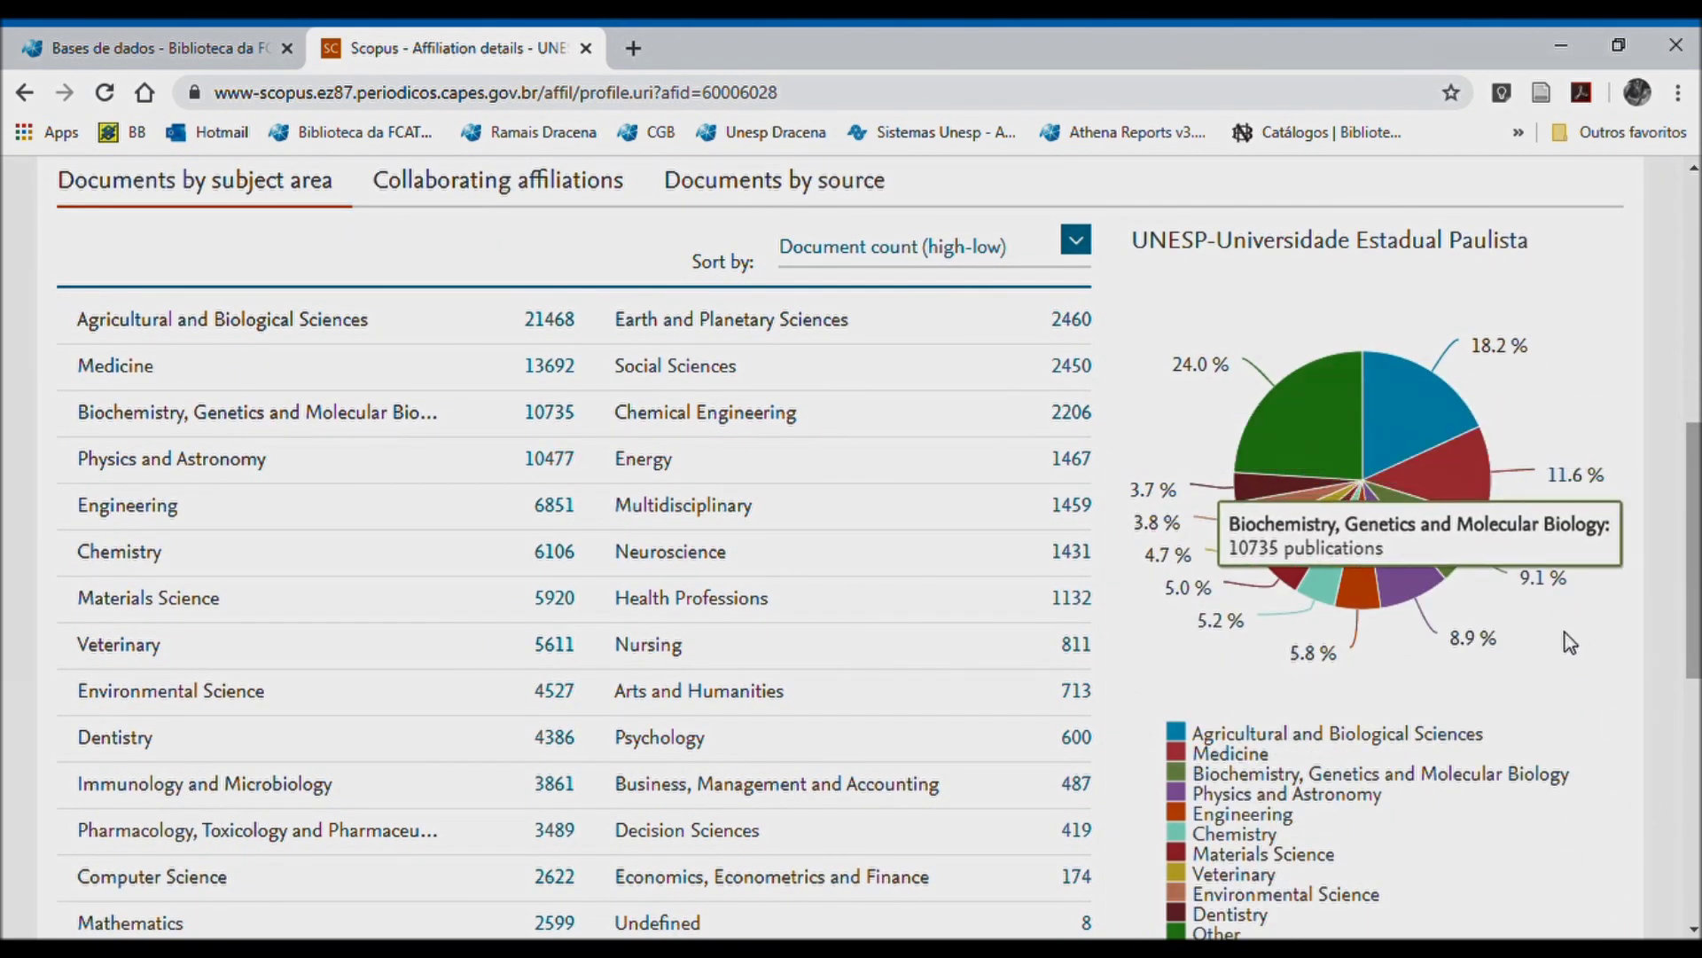
pyautogui.scroll(-7, 1568, 642)
pyautogui.scroll(8, 1562, 629)
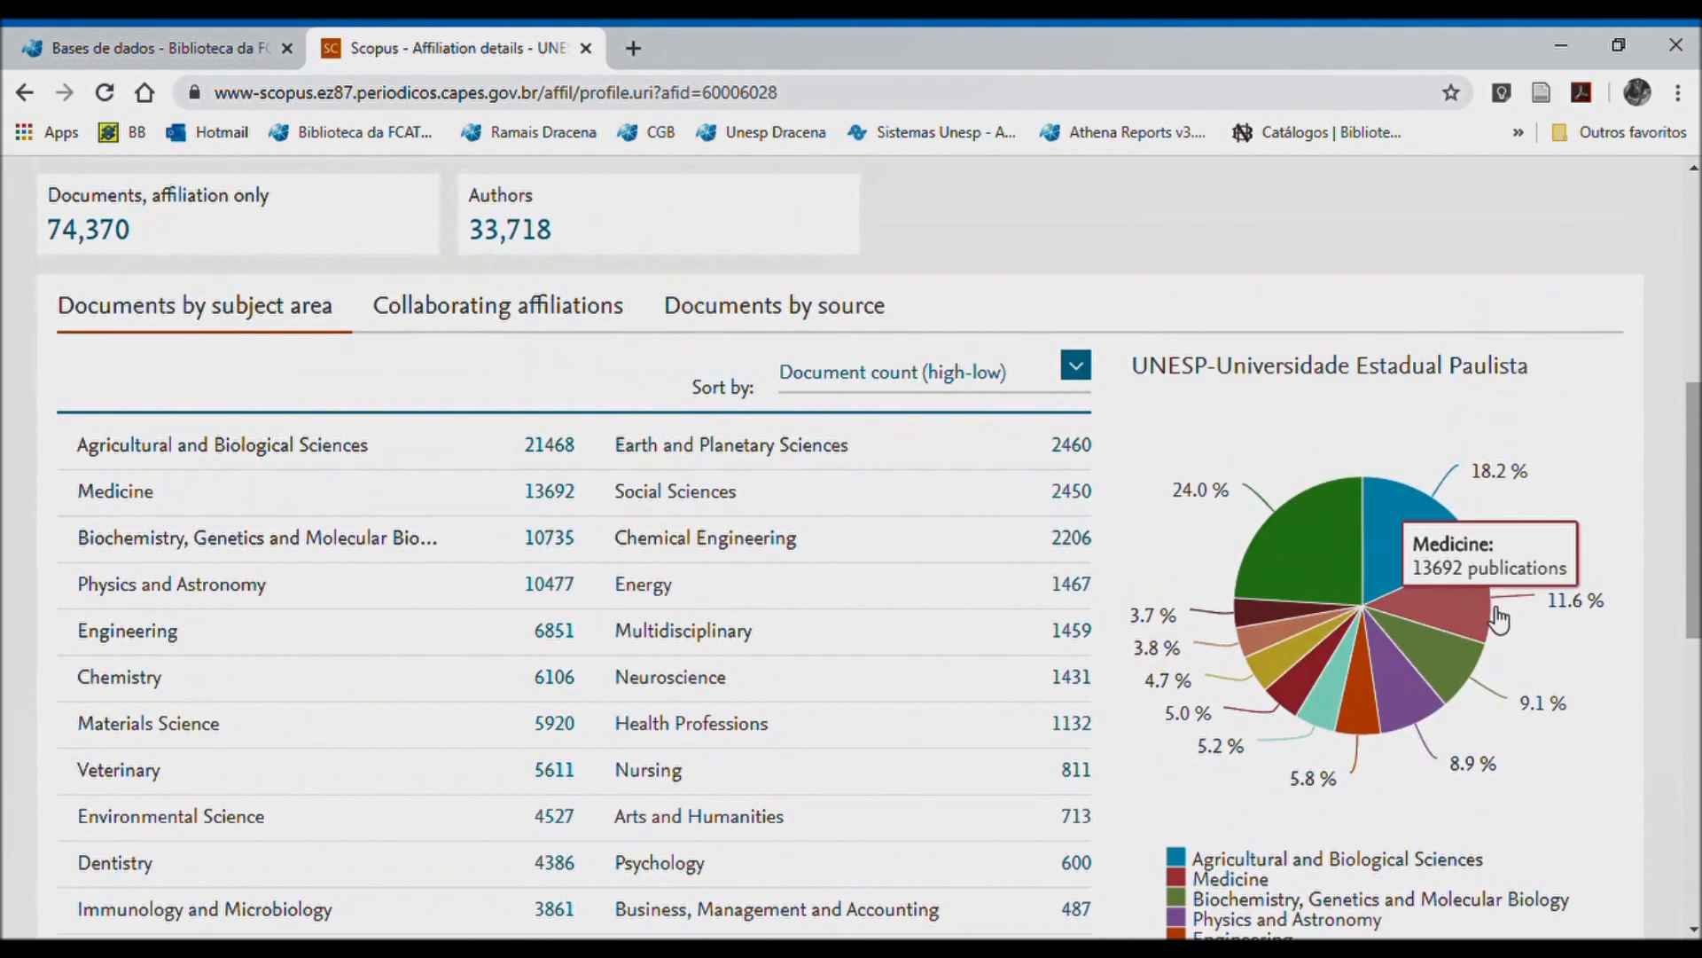
# - Examine the UNESP profile's collaborating affiliations, and review its documents by source together with the patent results
pyautogui.click(484, 317)
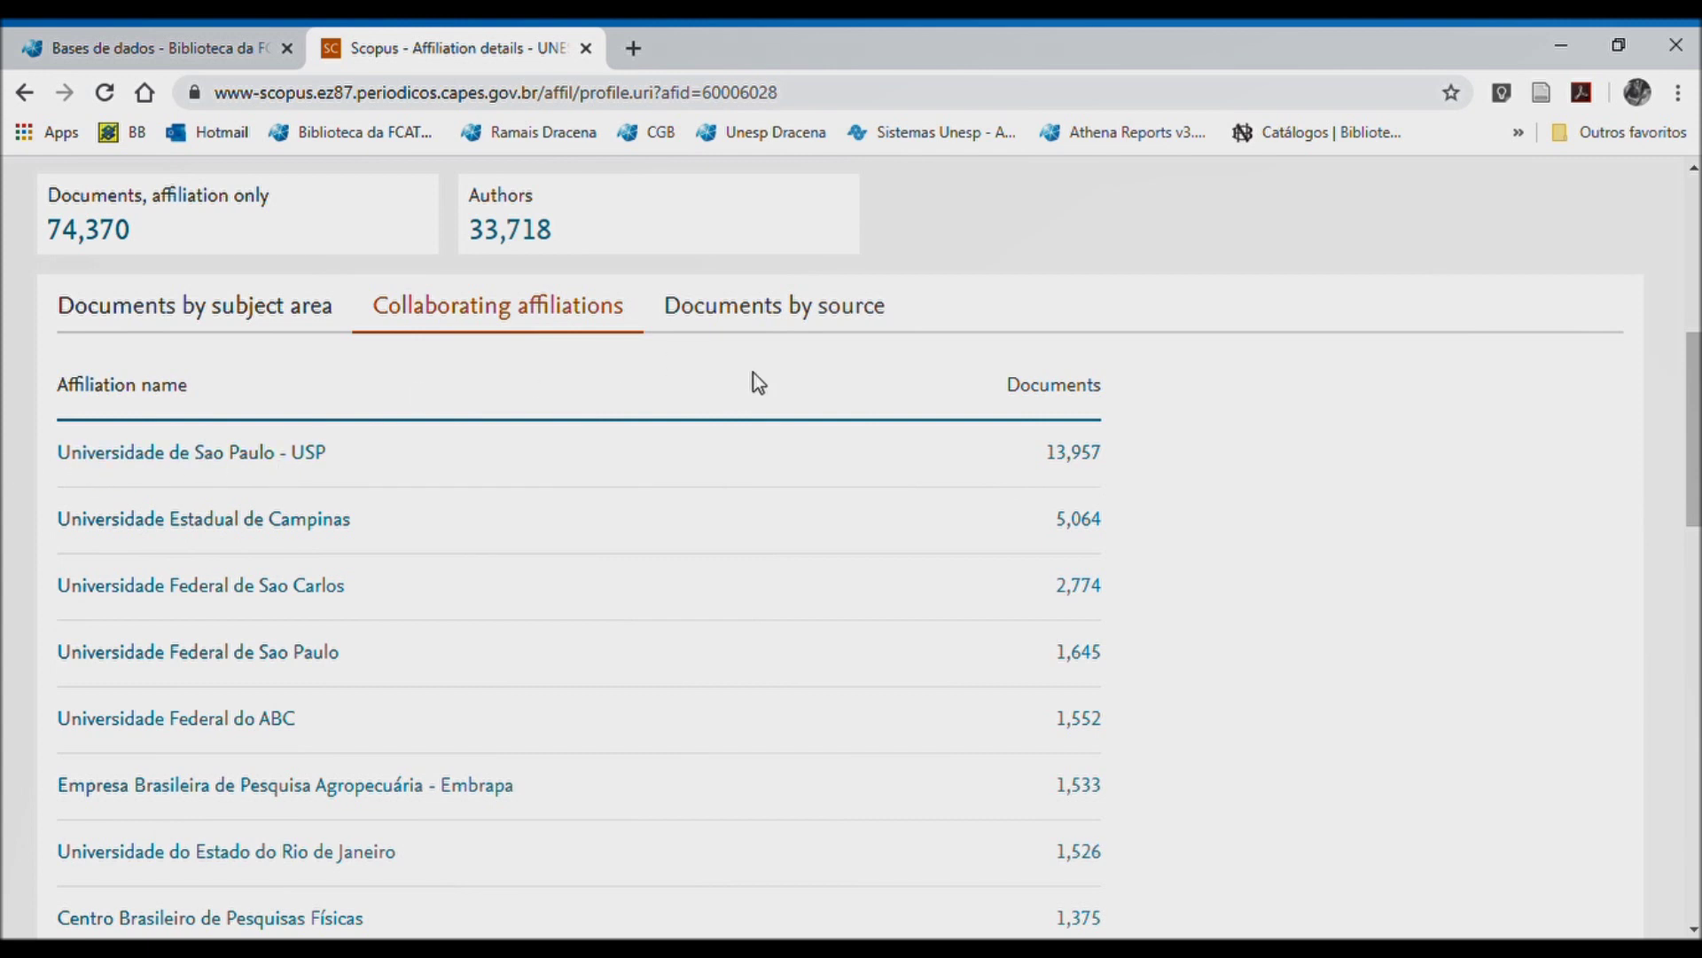
pyautogui.click(779, 321)
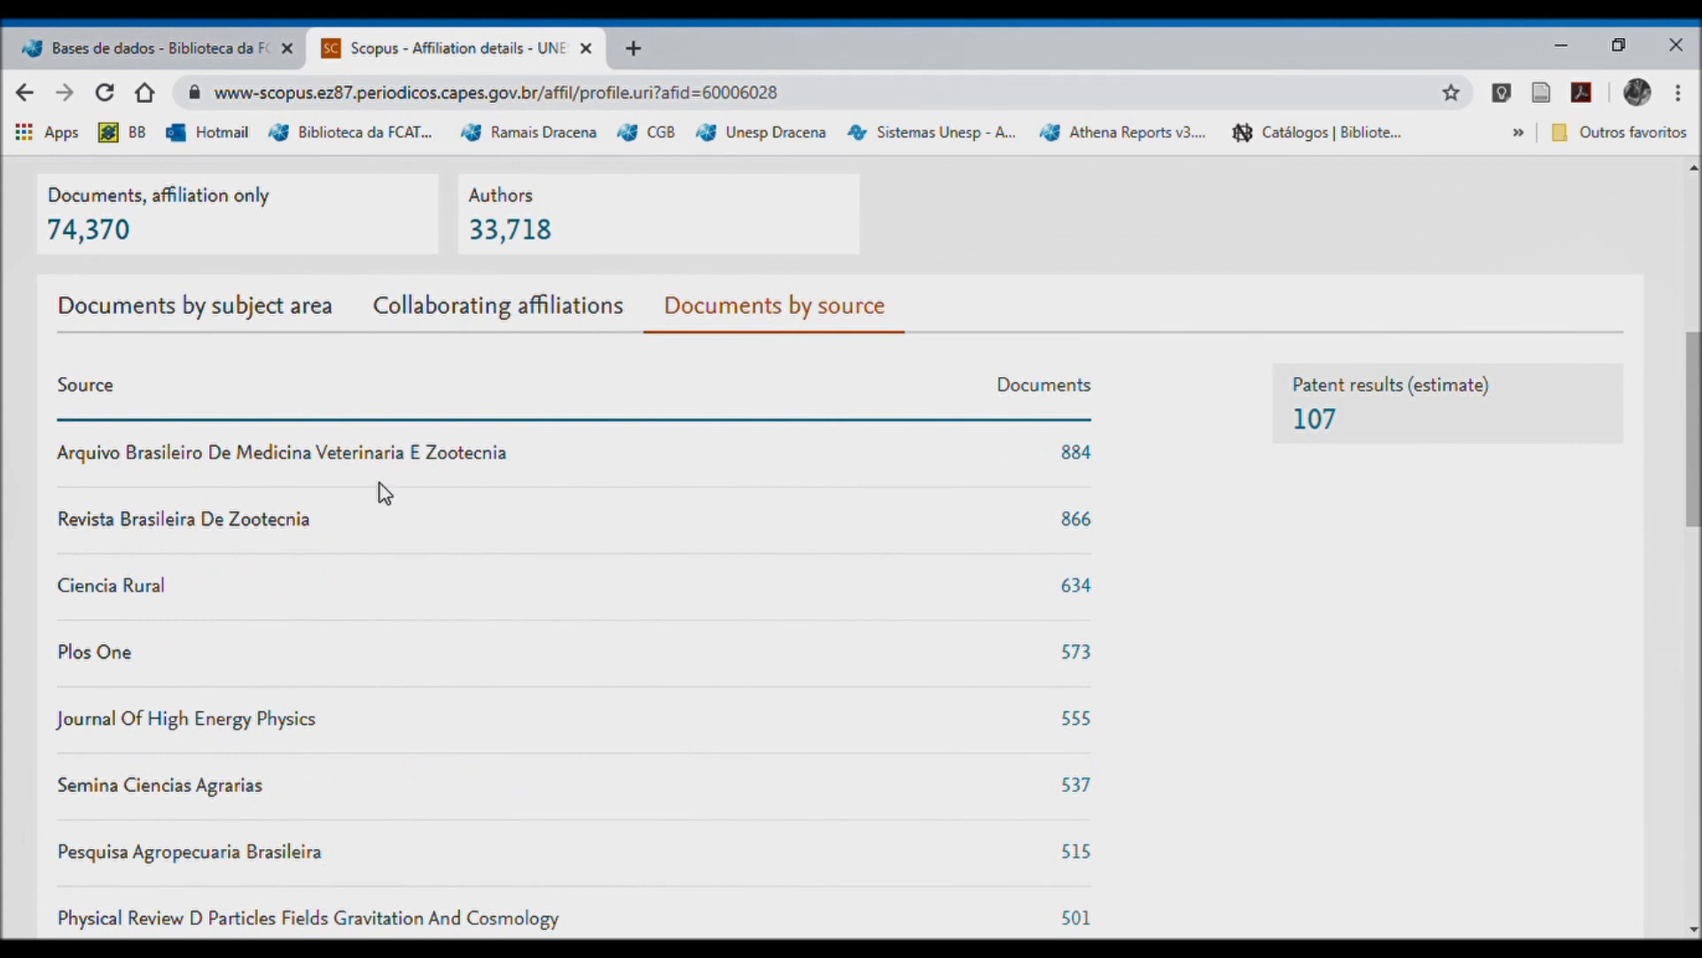
pyautogui.moveTo(1103, 461); pyautogui.dragTo(1059, 456)
pyautogui.click(1169, 467)
pyautogui.doubleClick(1307, 437)
pyautogui.click(1255, 515)
pyautogui.scroll(-3, 671, 459)
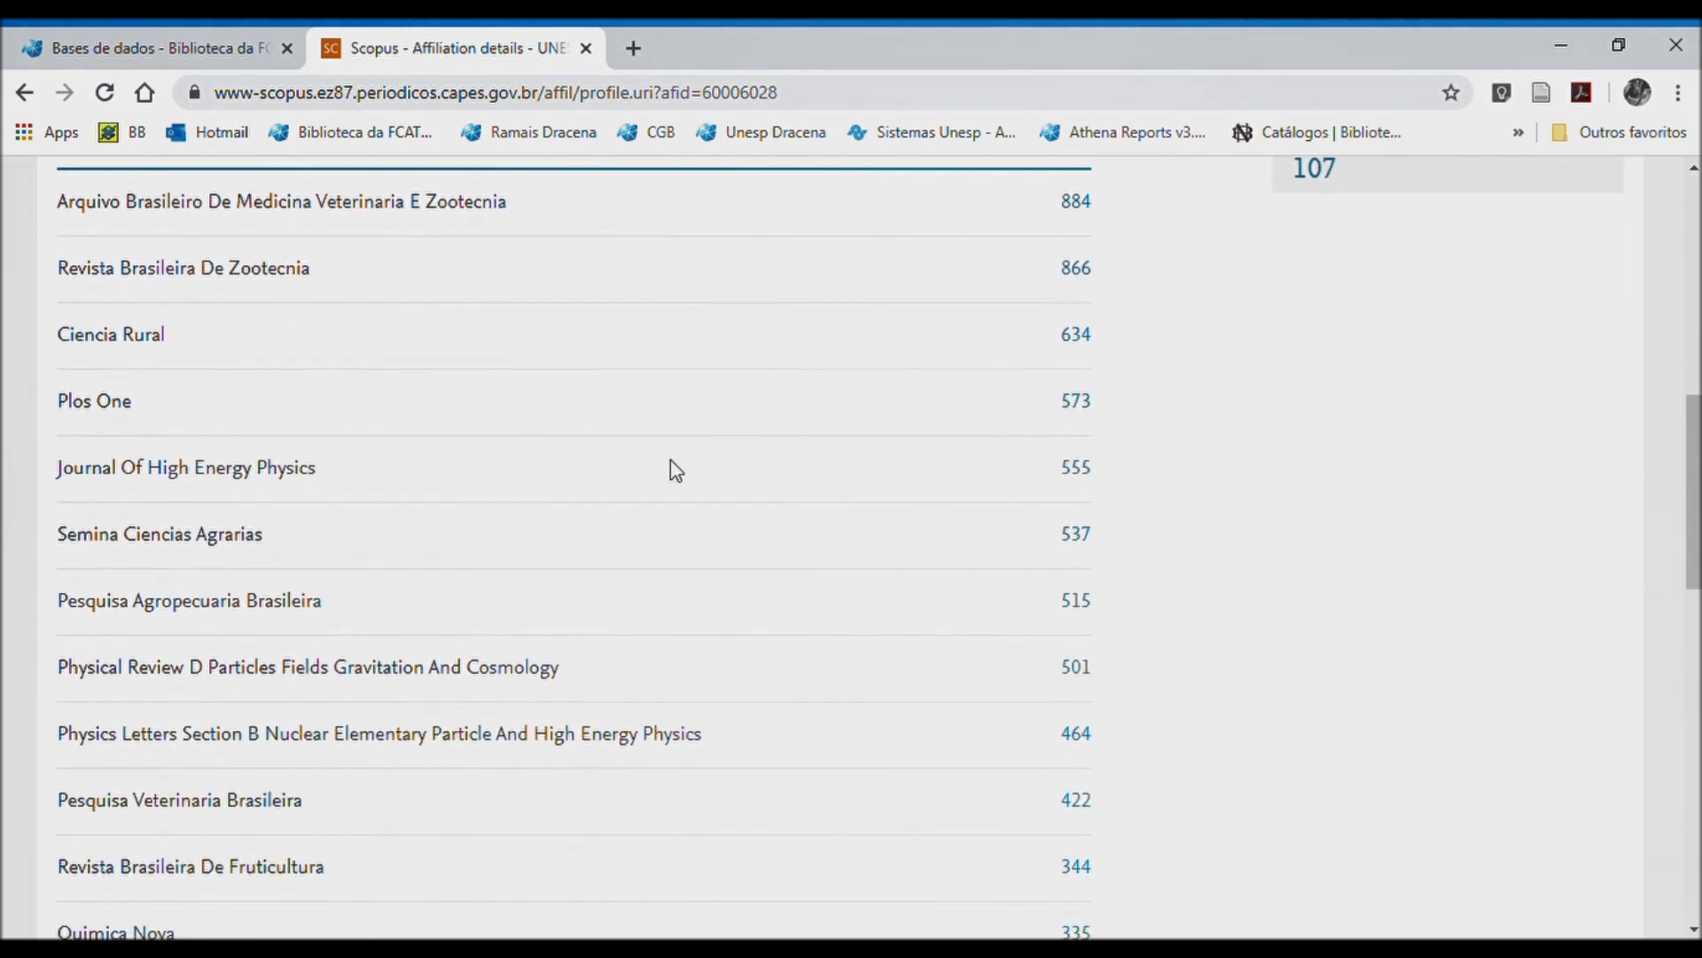
pyautogui.scroll(-10, 677, 470)
# - Return to the search form, switch to document search and search article titles, abstracts and keywords for "bee"
pyautogui.scroll(20, 699, 460)
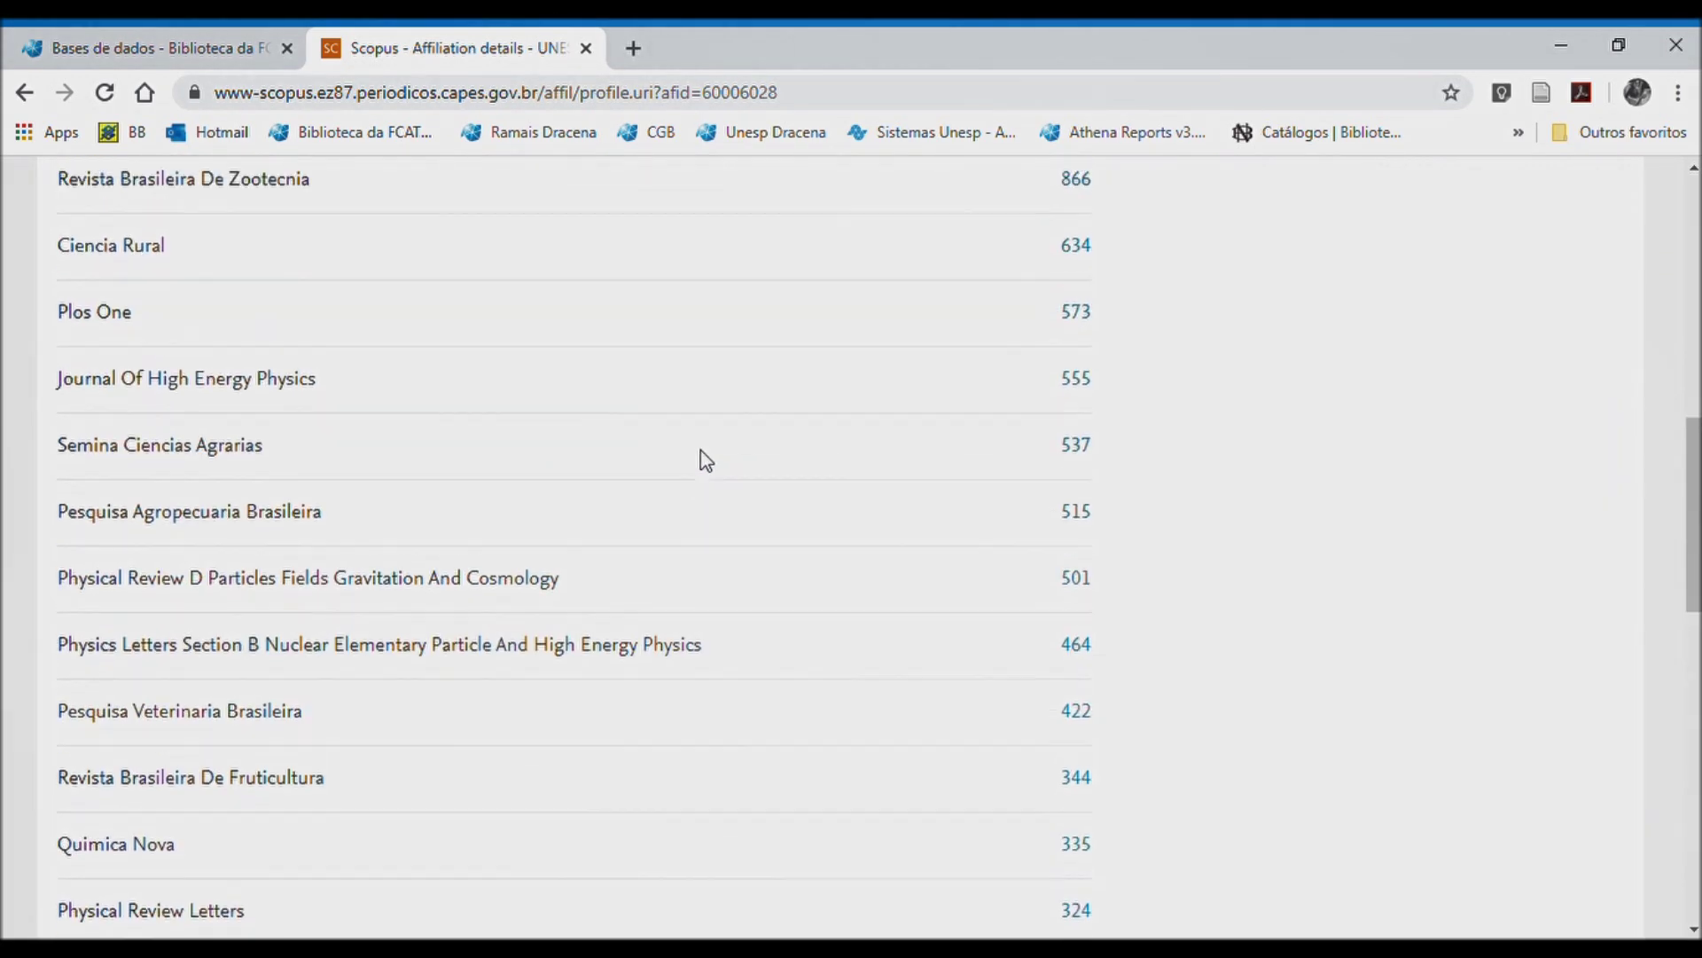
pyautogui.click(736, 224)
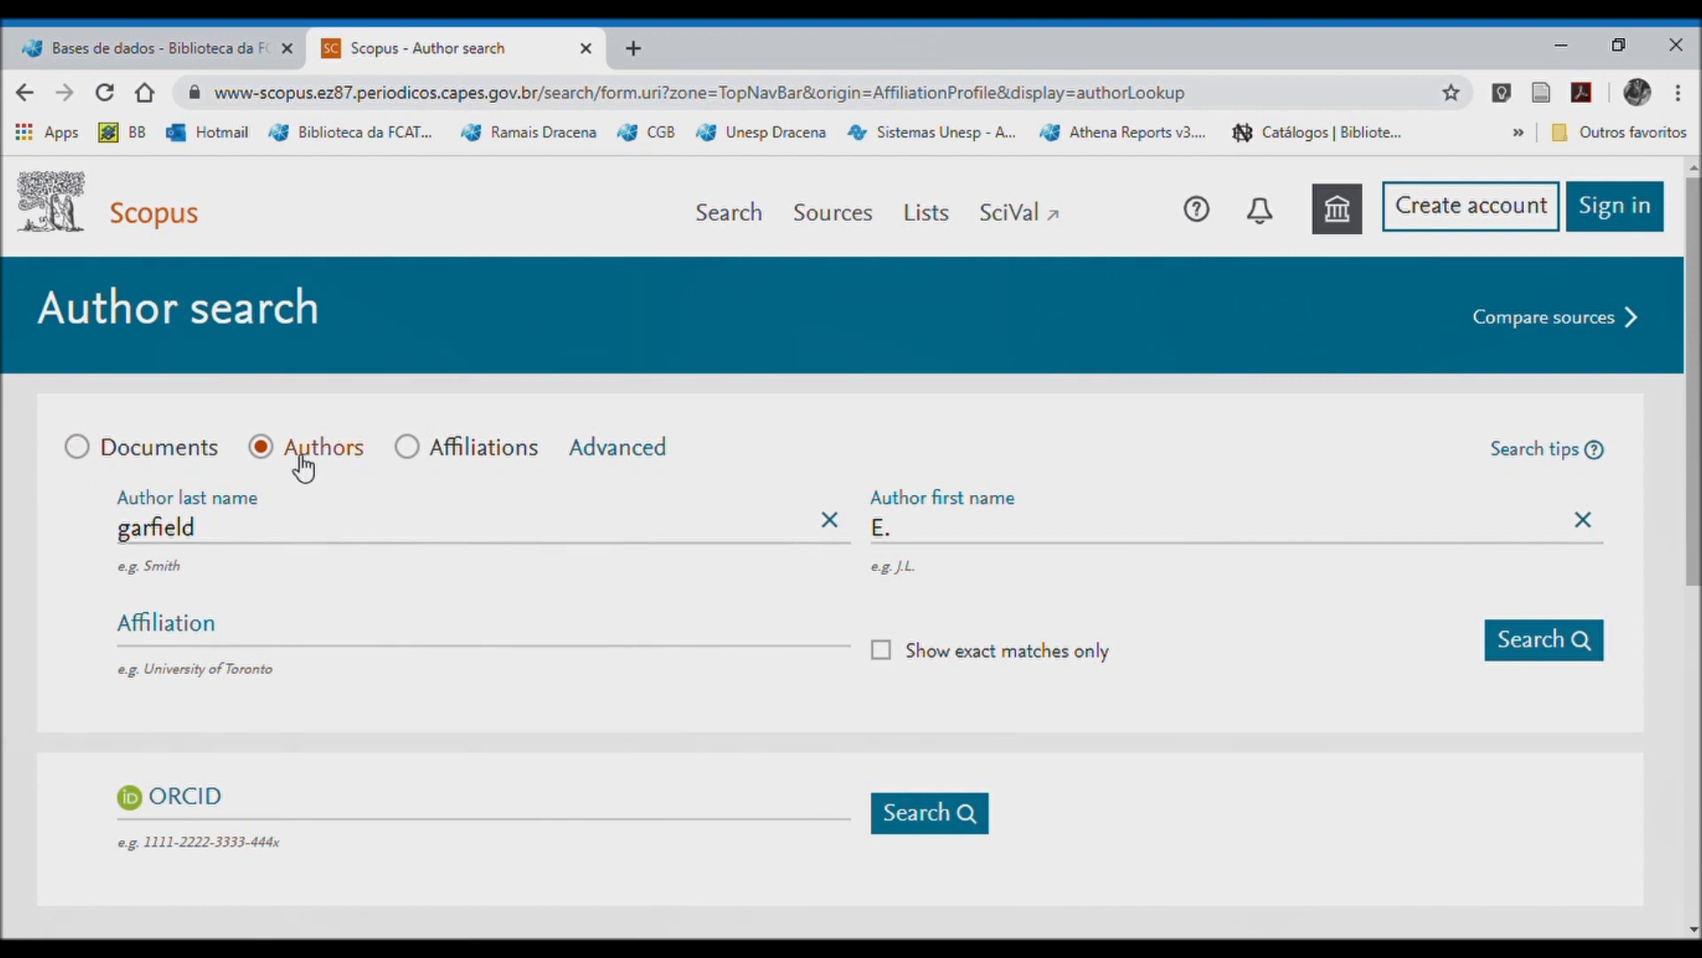
pyautogui.click(78, 447)
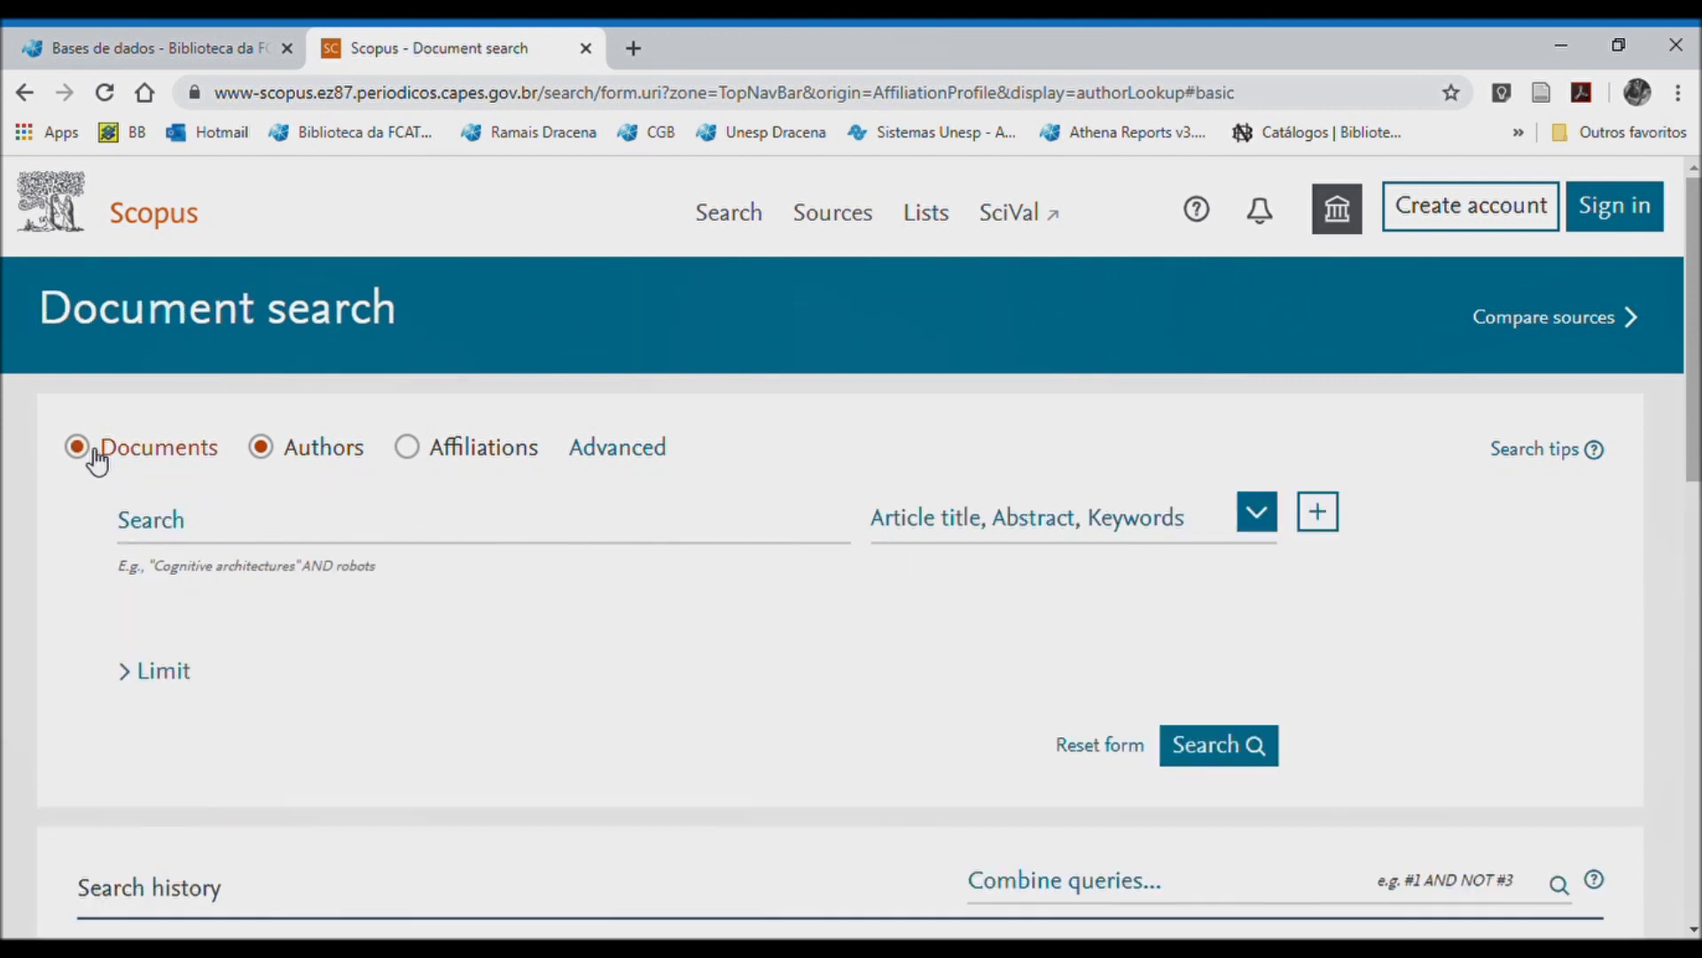
pyautogui.click(372, 537)
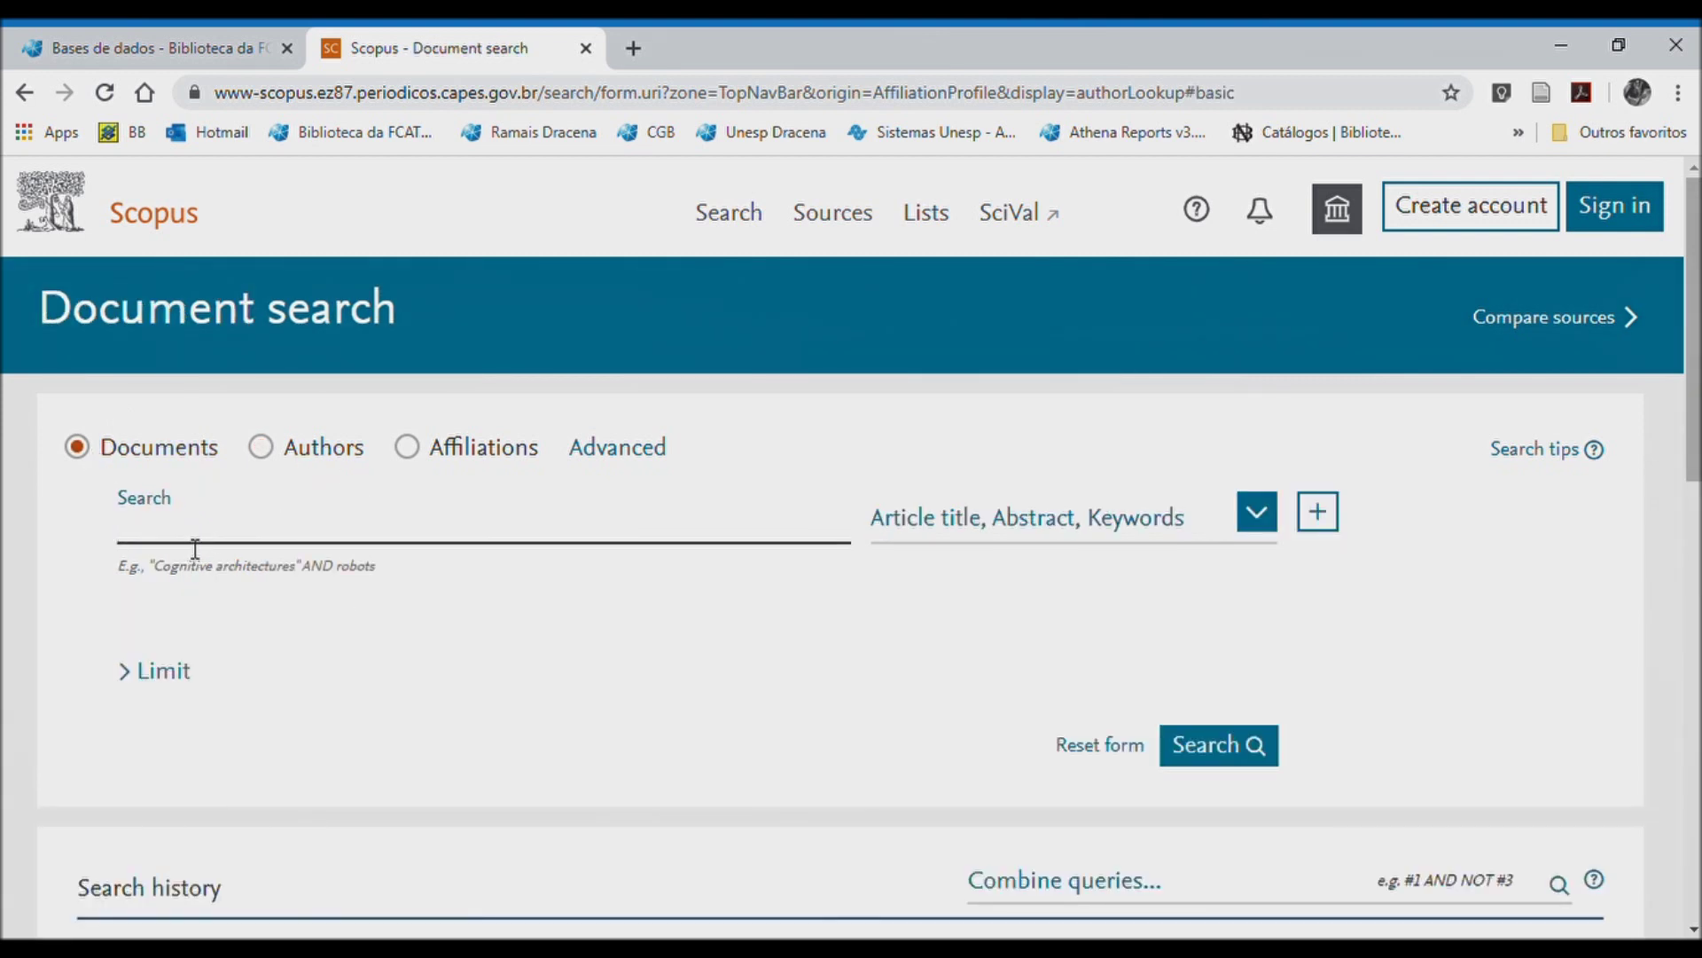
pyautogui.write('bee')
pyautogui.click(1239, 758)
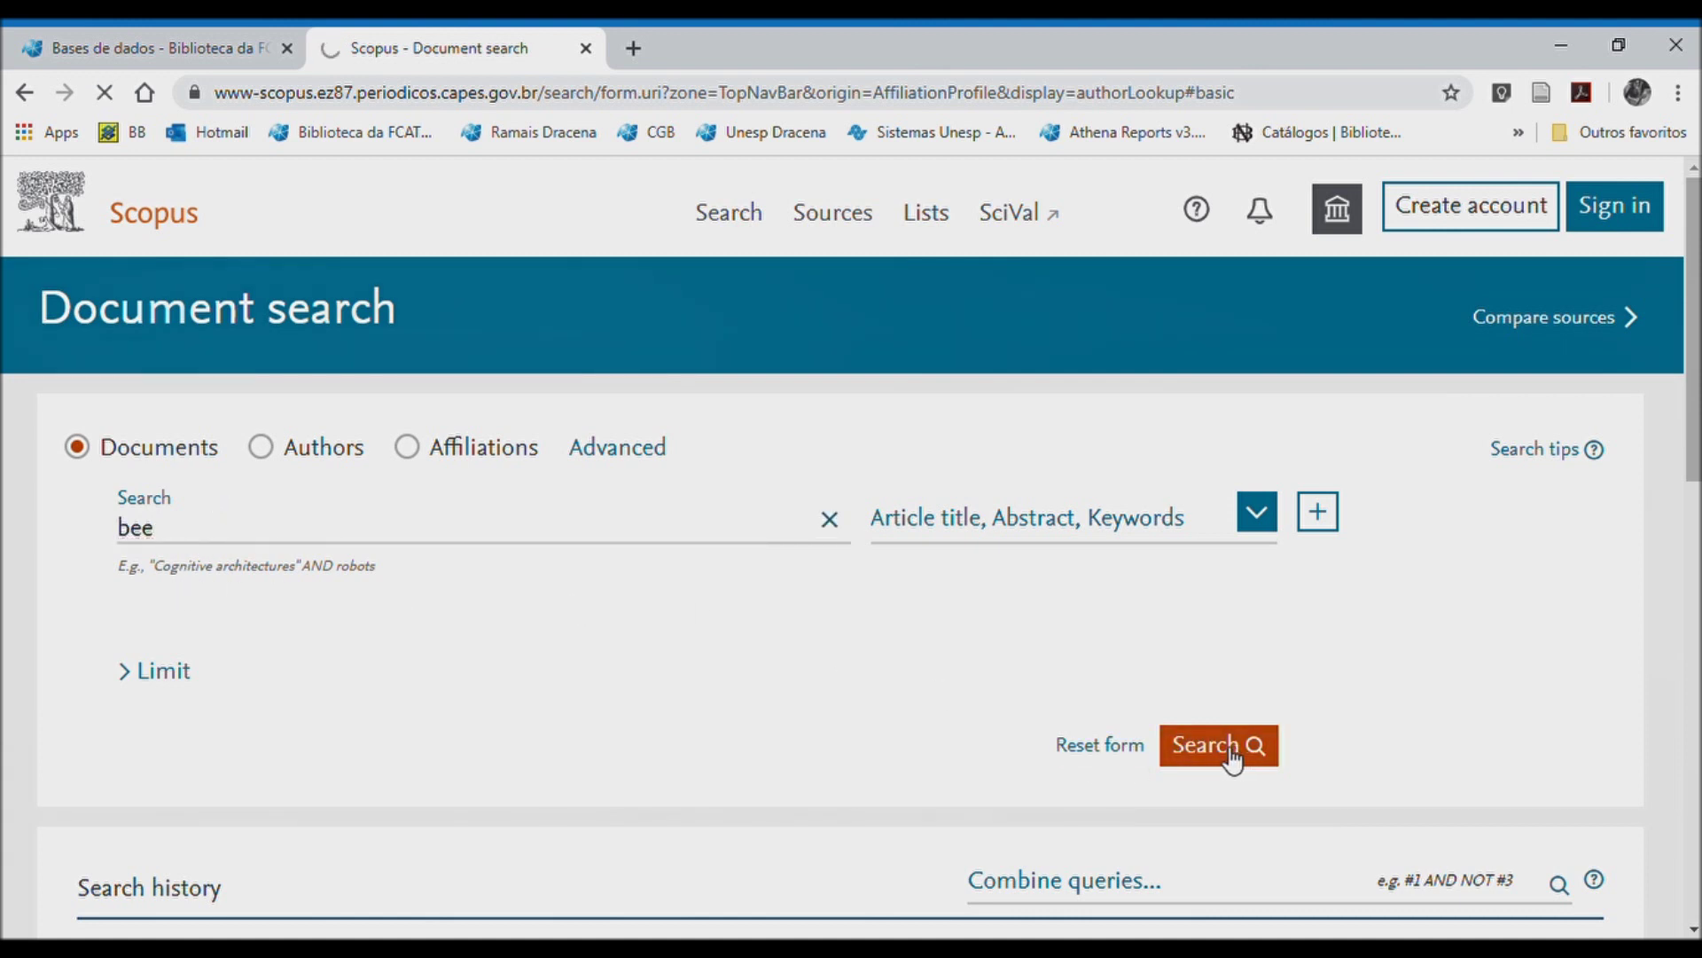
# - Select the first two documents in the bee search results and add them to the temporary list
pyautogui.scroll(-5, 828, 505)
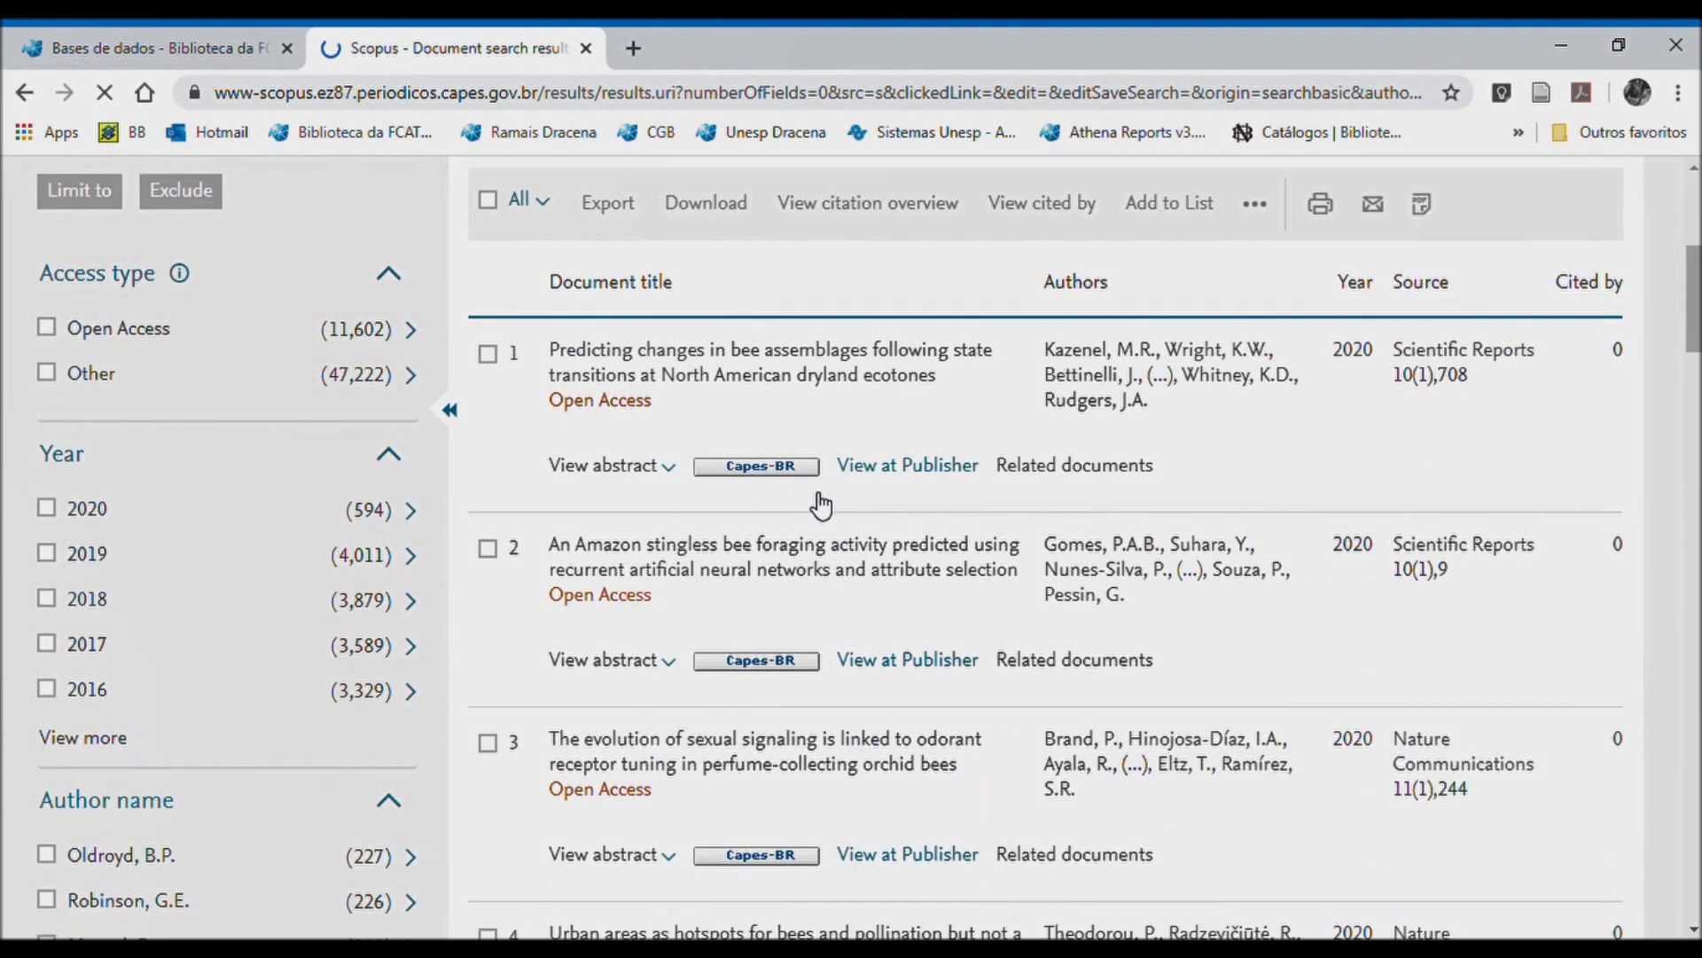
pyautogui.click(487, 354)
pyautogui.click(487, 548)
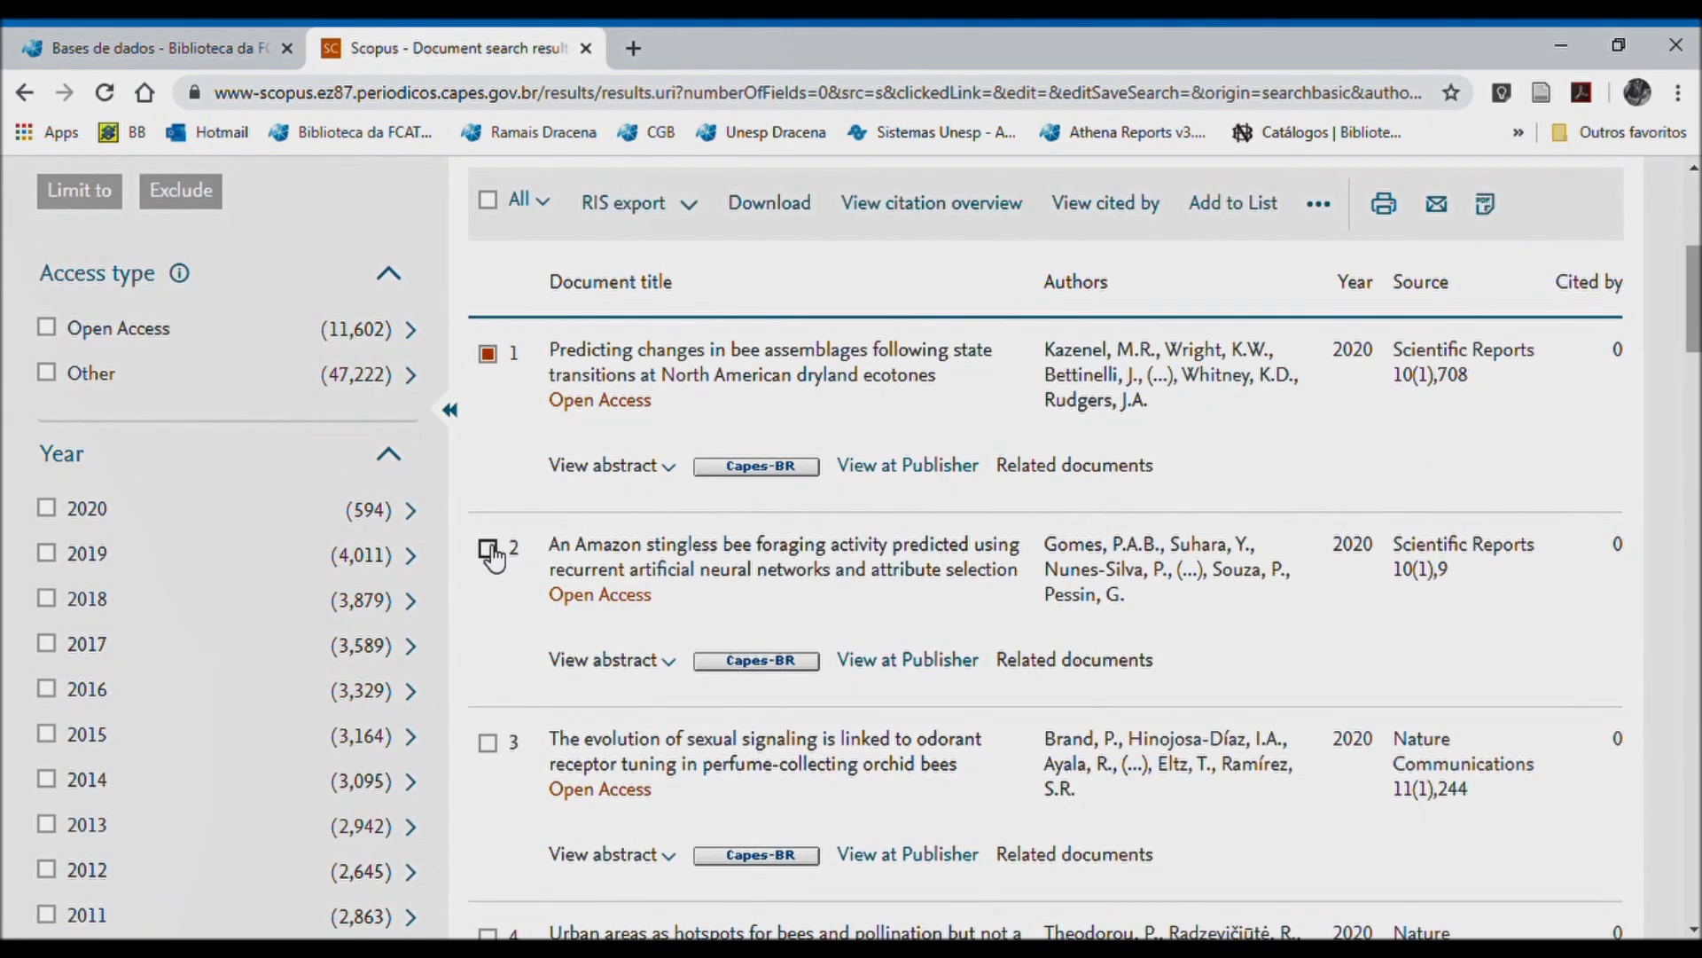
pyautogui.scroll(4, 1109, 554)
pyautogui.scroll(2, 1113, 561)
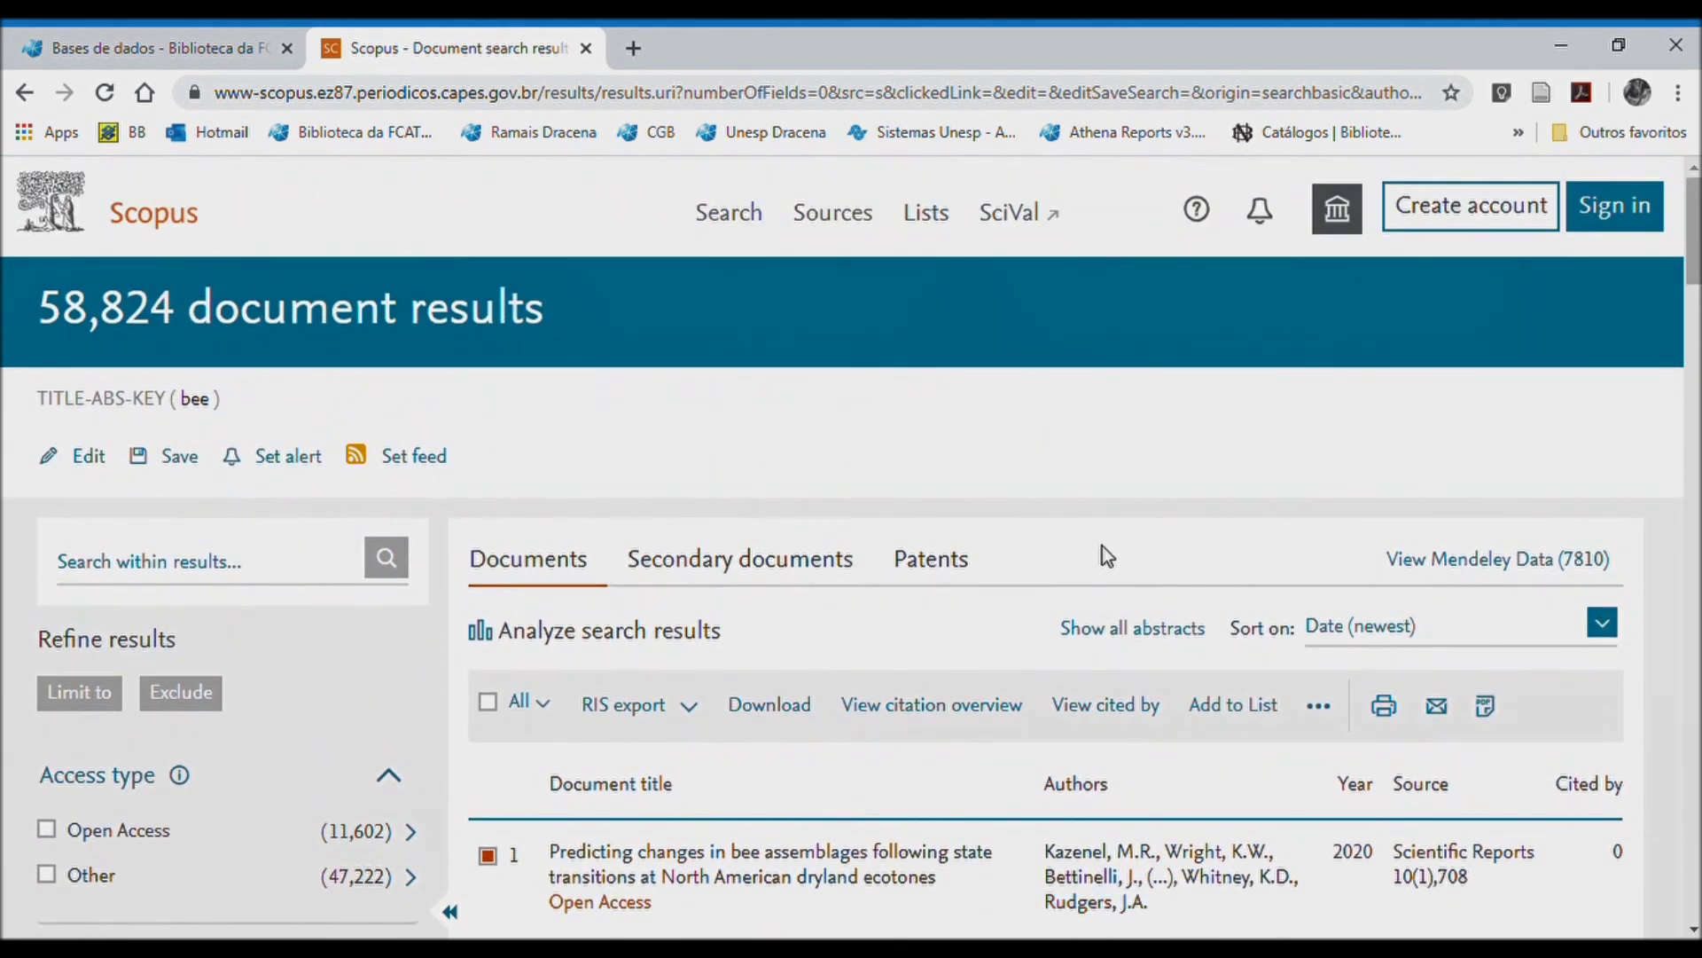
pyautogui.click(1233, 706)
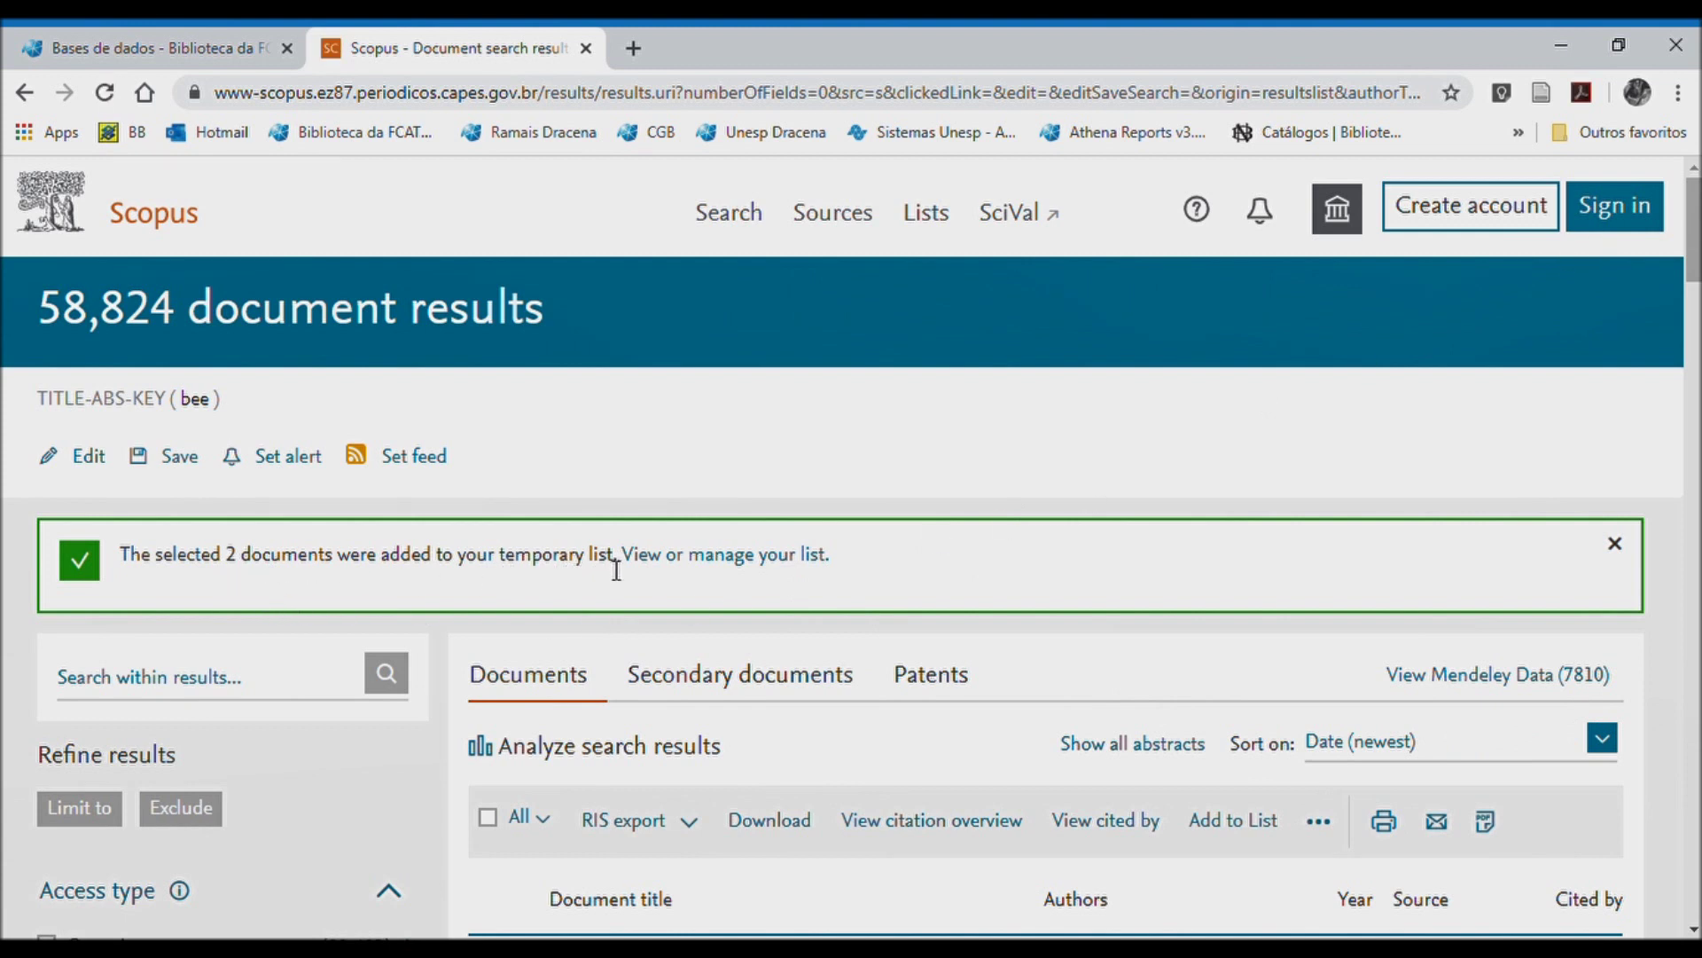
# - Open the temporary list and review the documents saved in it and the available list options
pyautogui.click(716, 567)
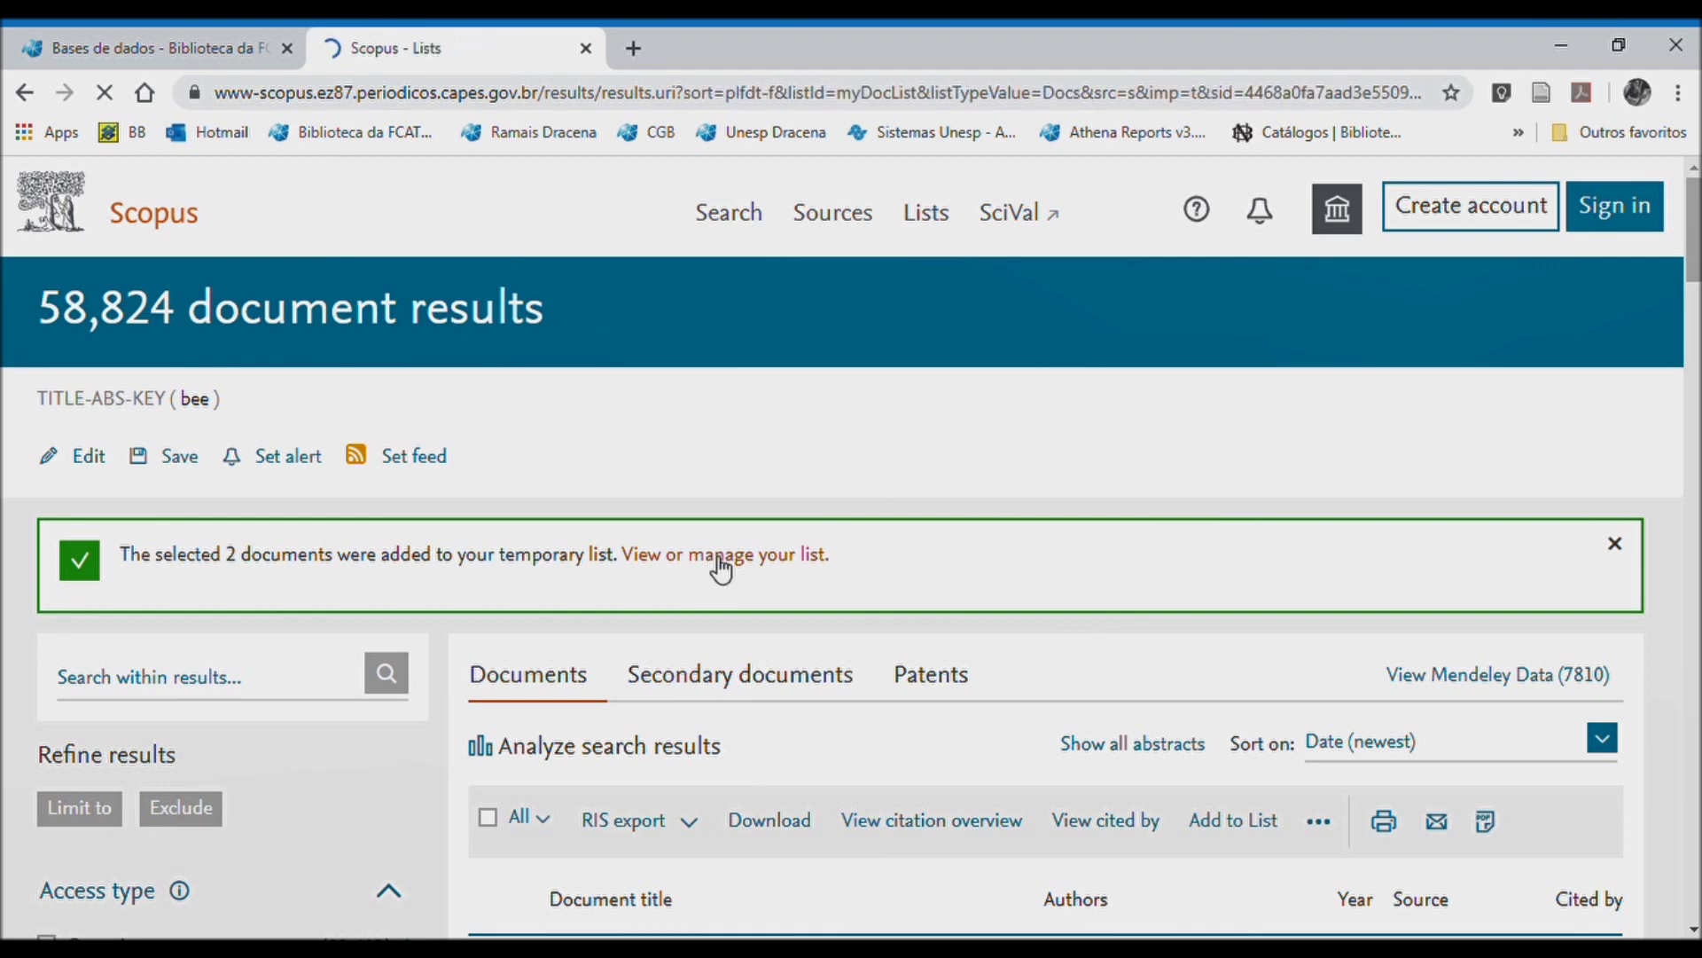
pyautogui.scroll(-3, 709, 541)
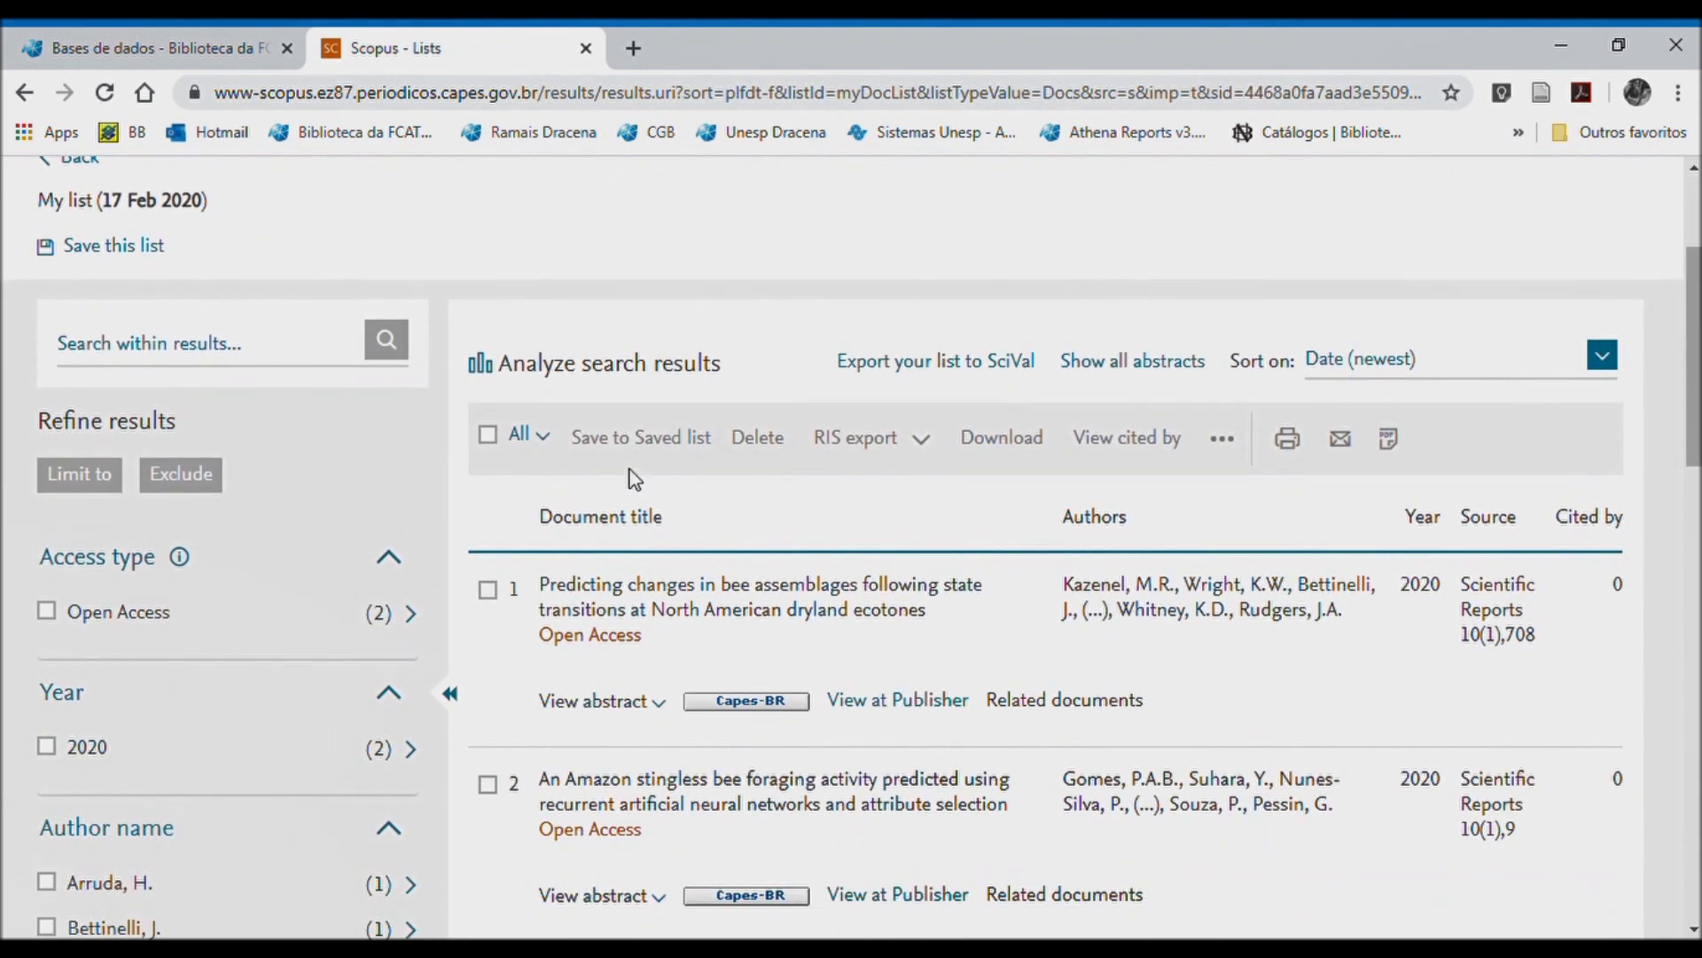
pyautogui.scroll(-4, 630, 463)
pyautogui.scroll(7, 760, 452)
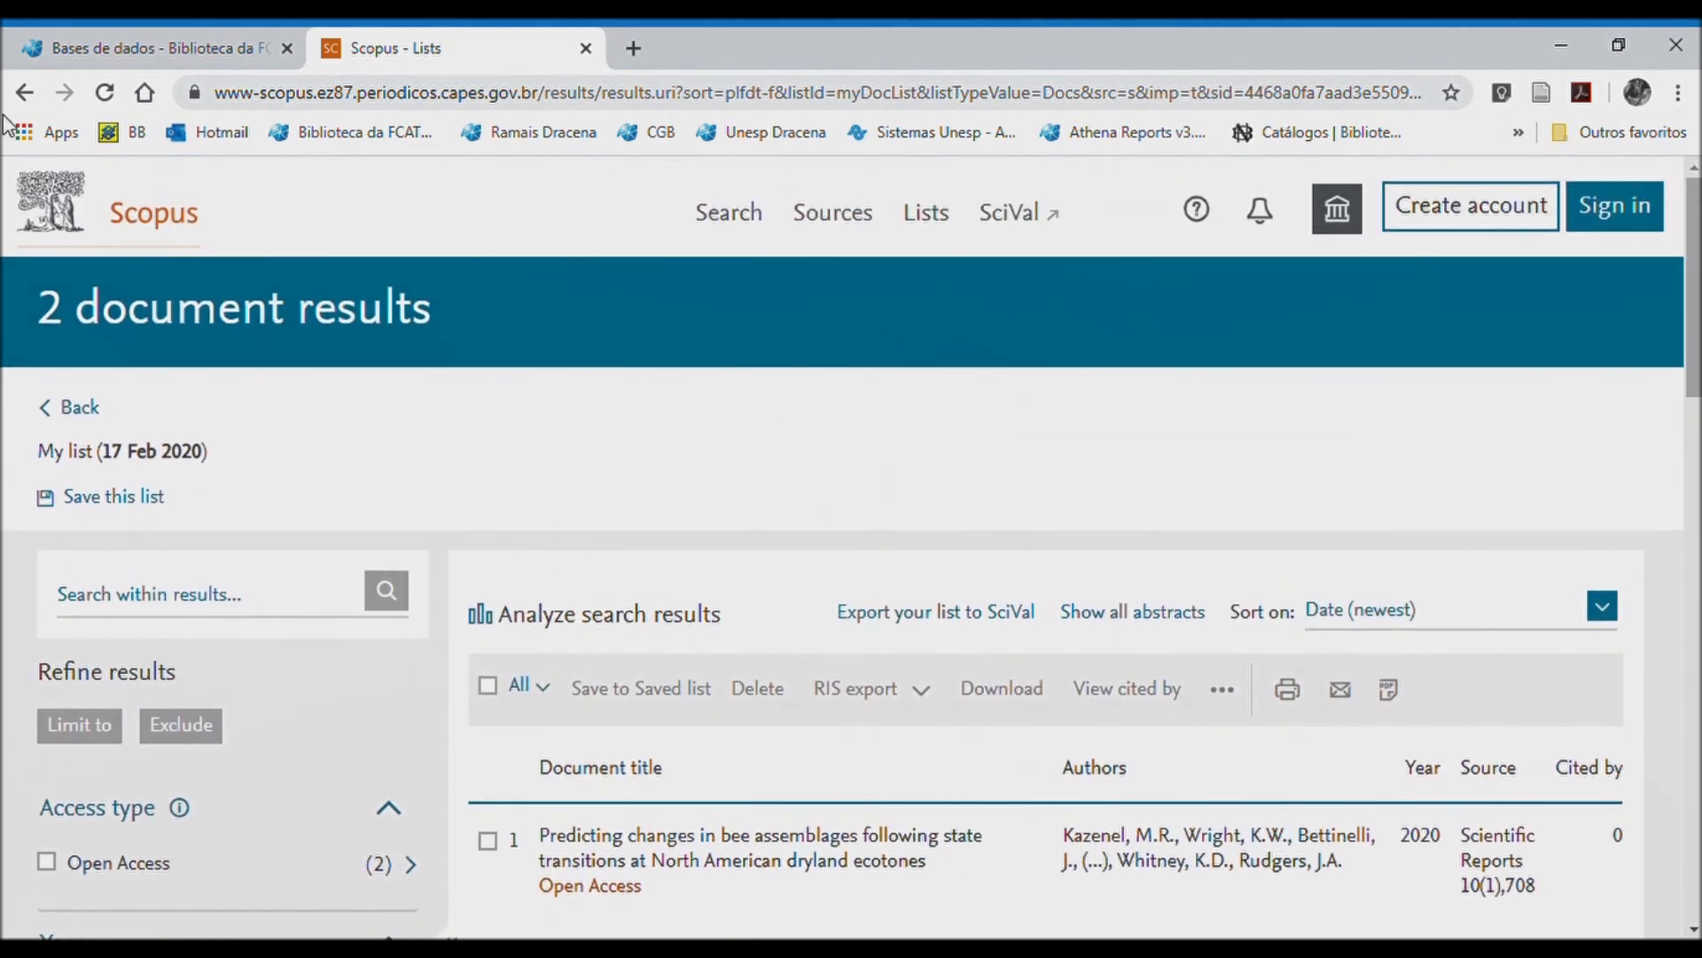
# - Go back to the bee search results and look over the documents selected there
pyautogui.click(24, 92)
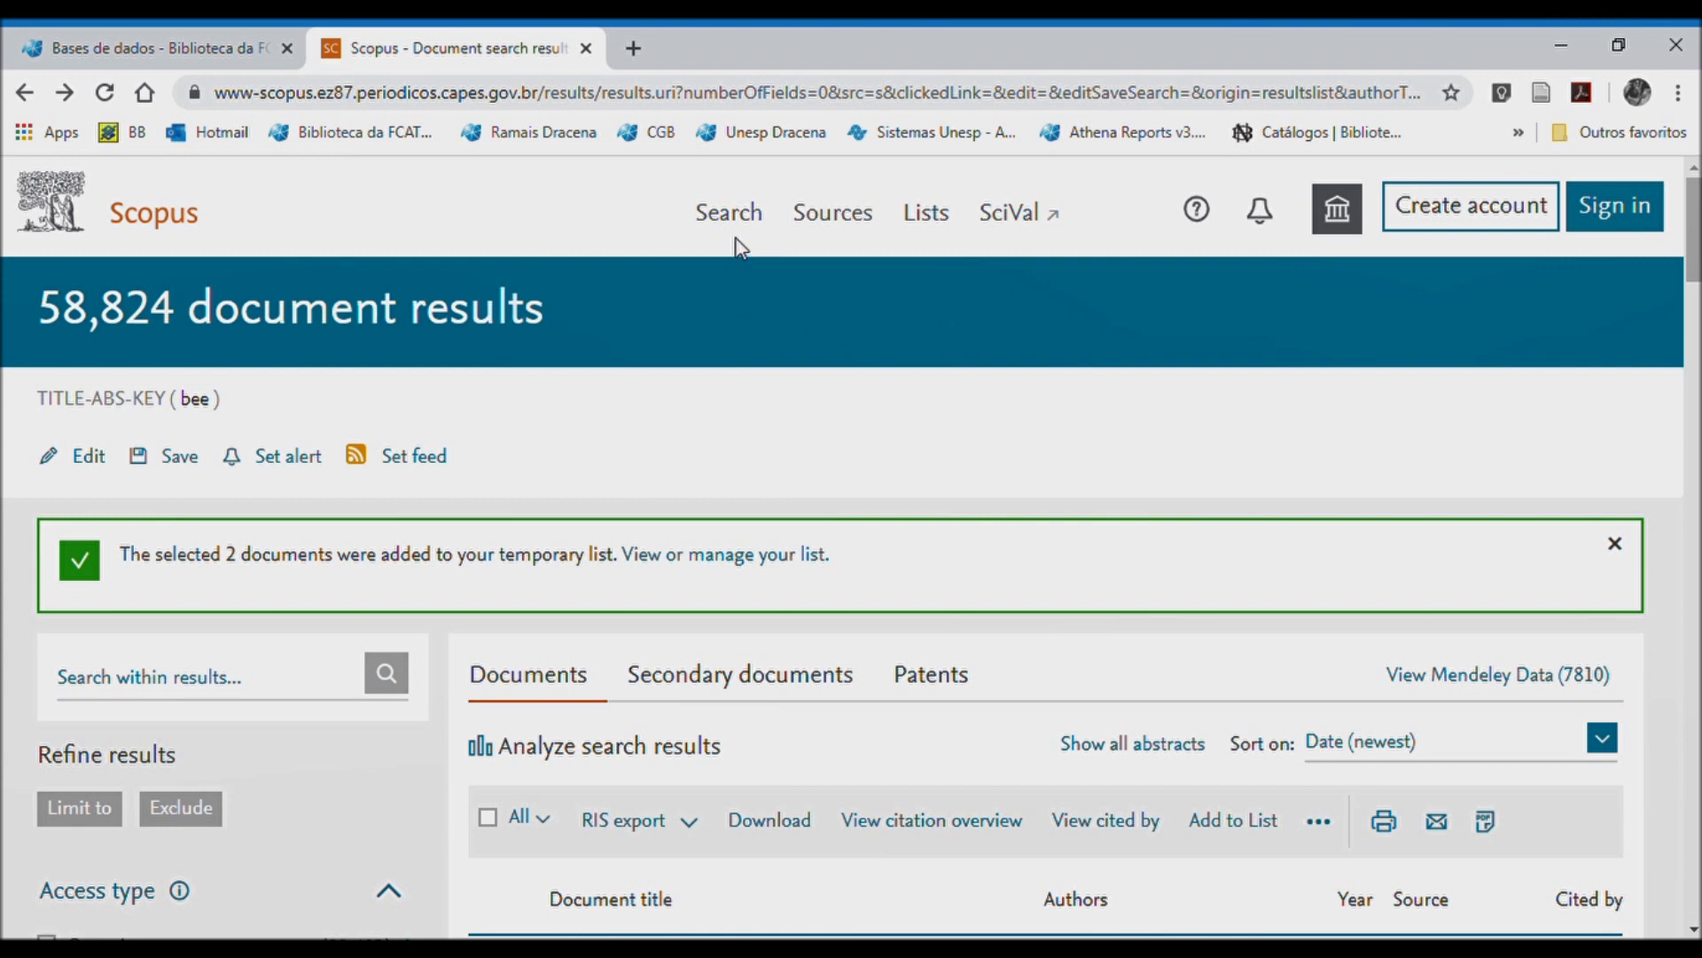
pyautogui.scroll(-8, 887, 371)
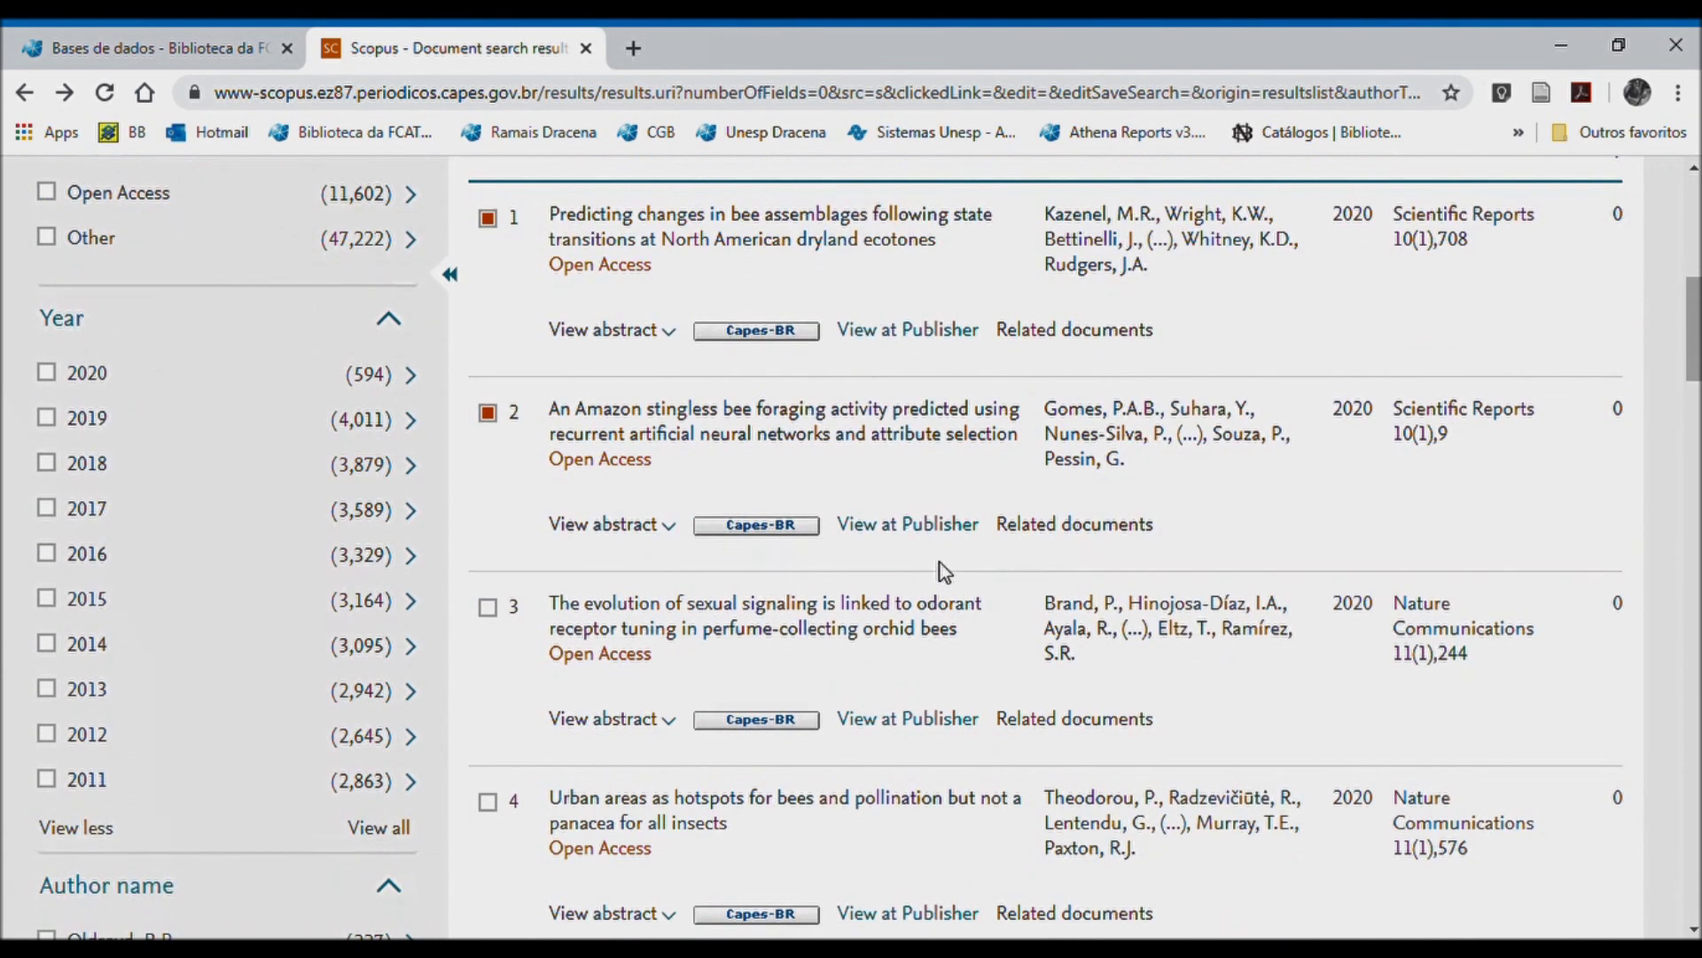
pyautogui.scroll(7, 939, 562)
pyautogui.scroll(2, 825, 548)
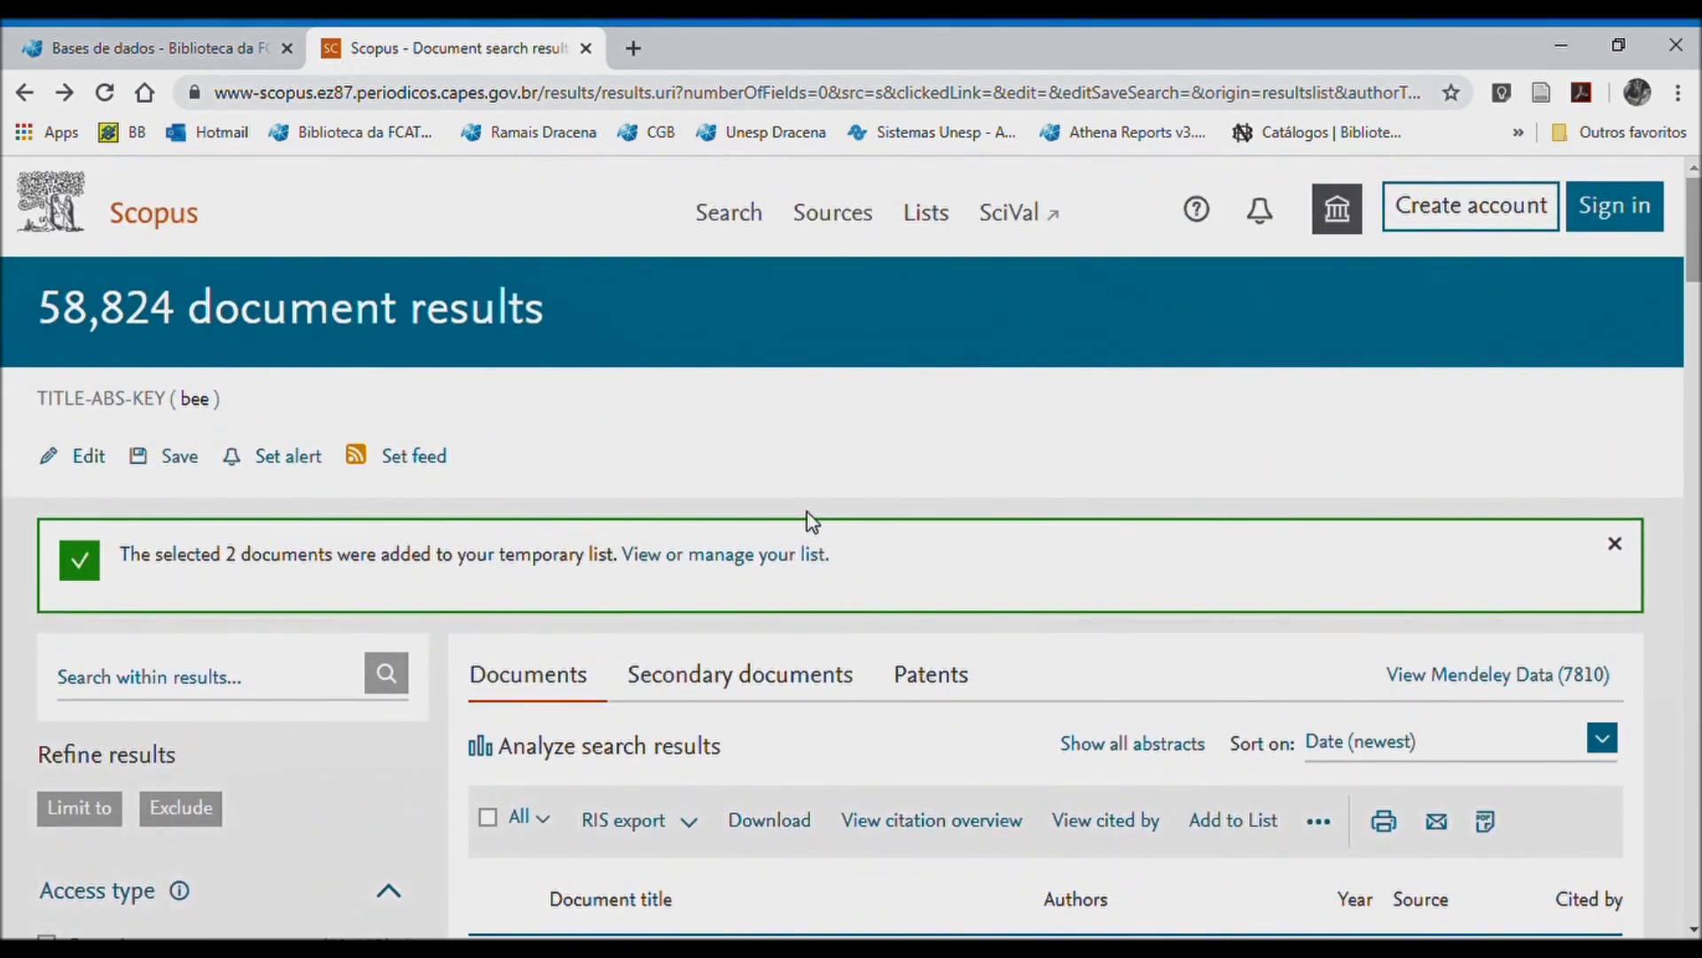